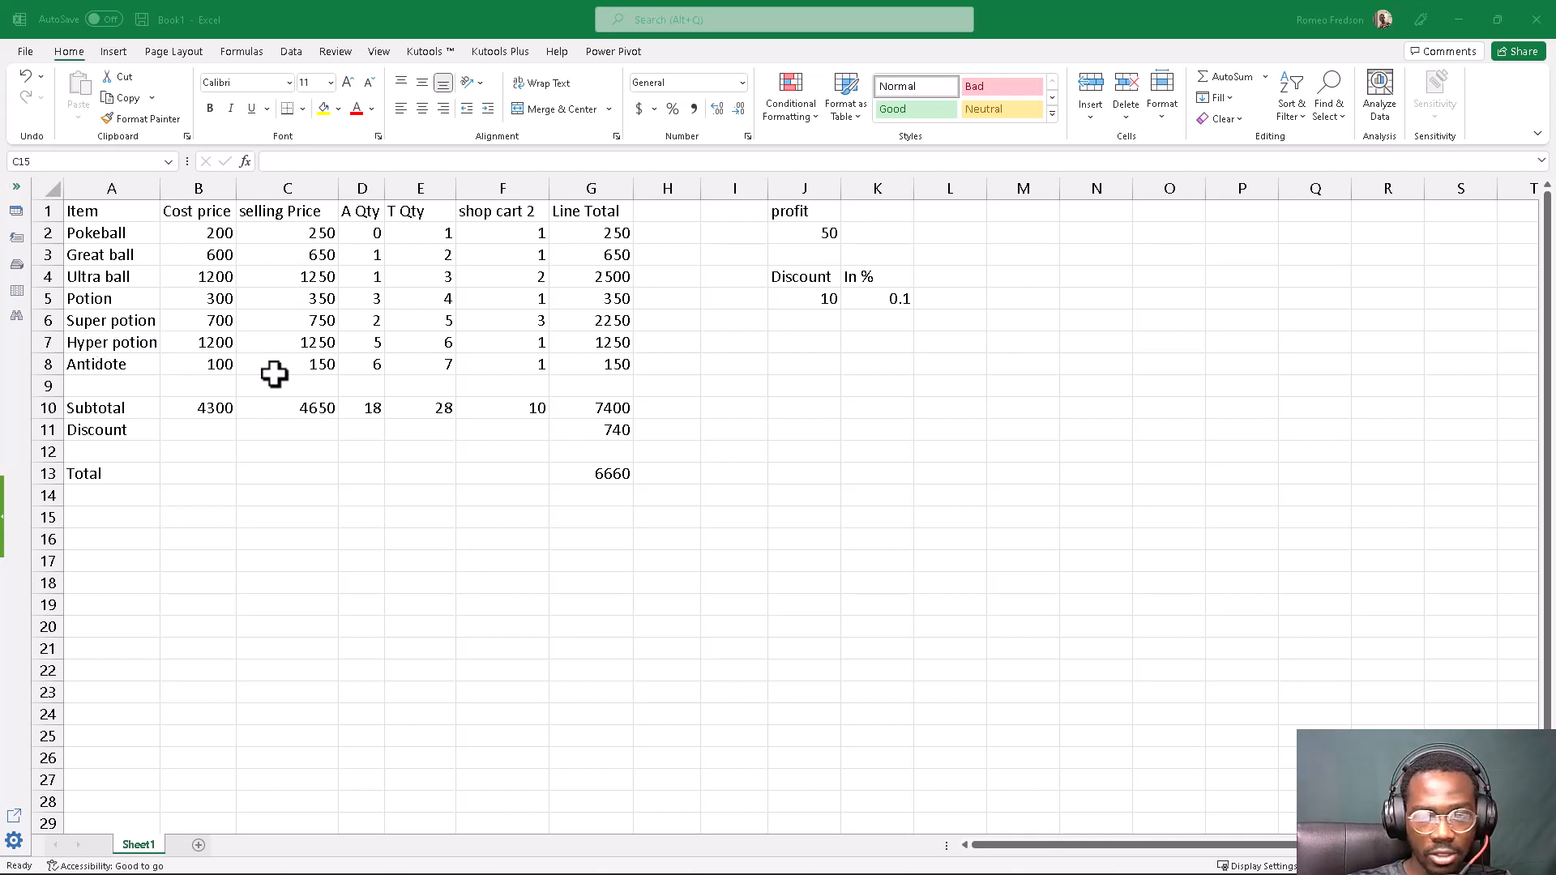
{"action": "left_click", "coordinate": [425, 441]}
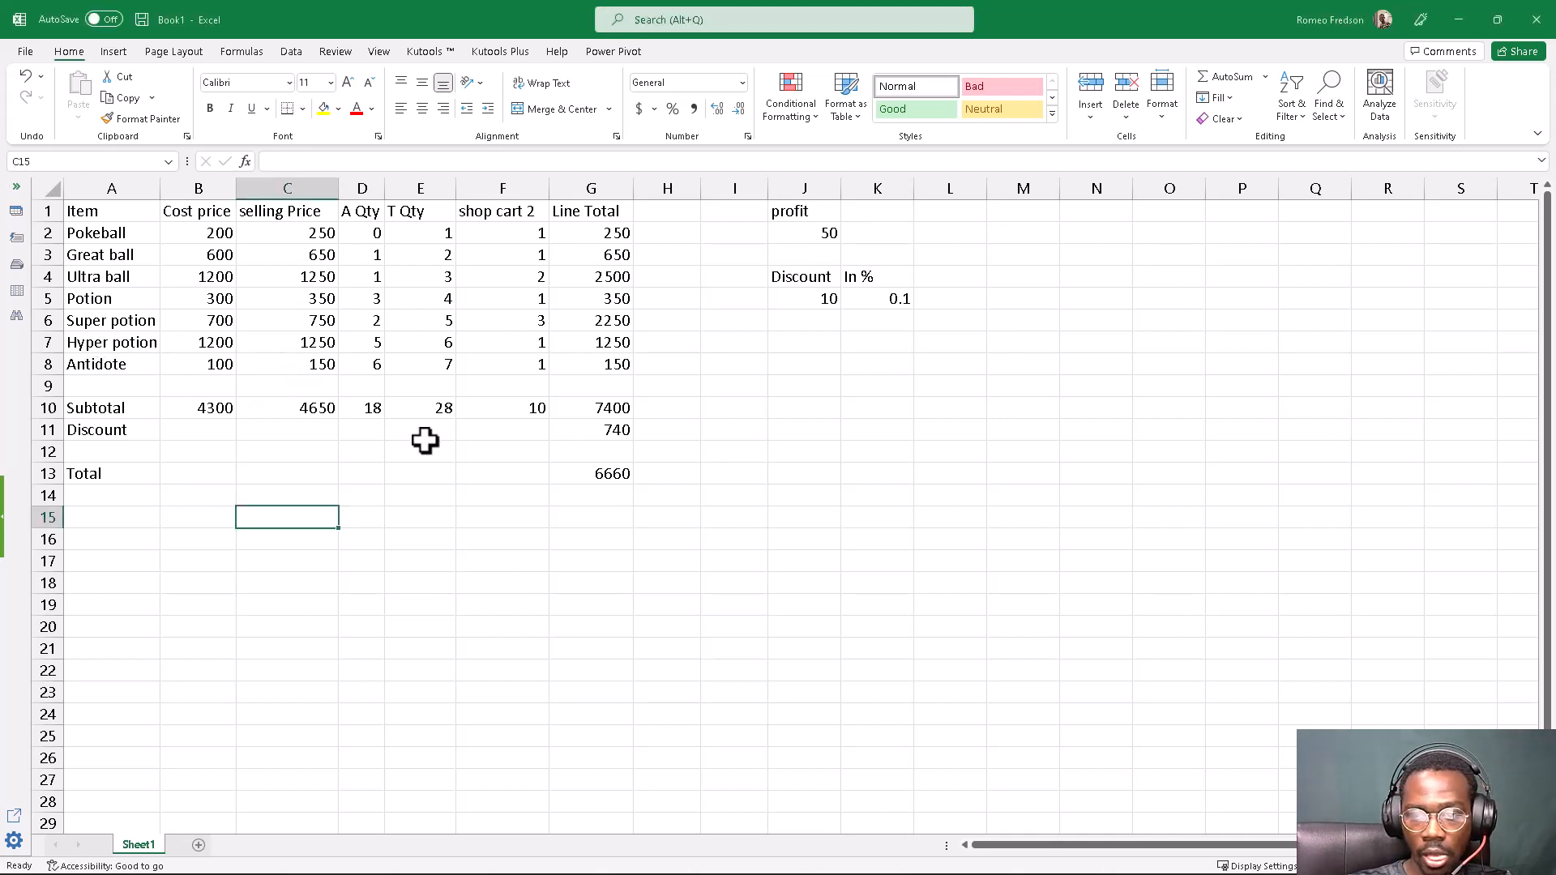
{"action": "left_click", "coordinate": [387, 315]}
{"action": "left_click", "coordinate": [278, 337]}
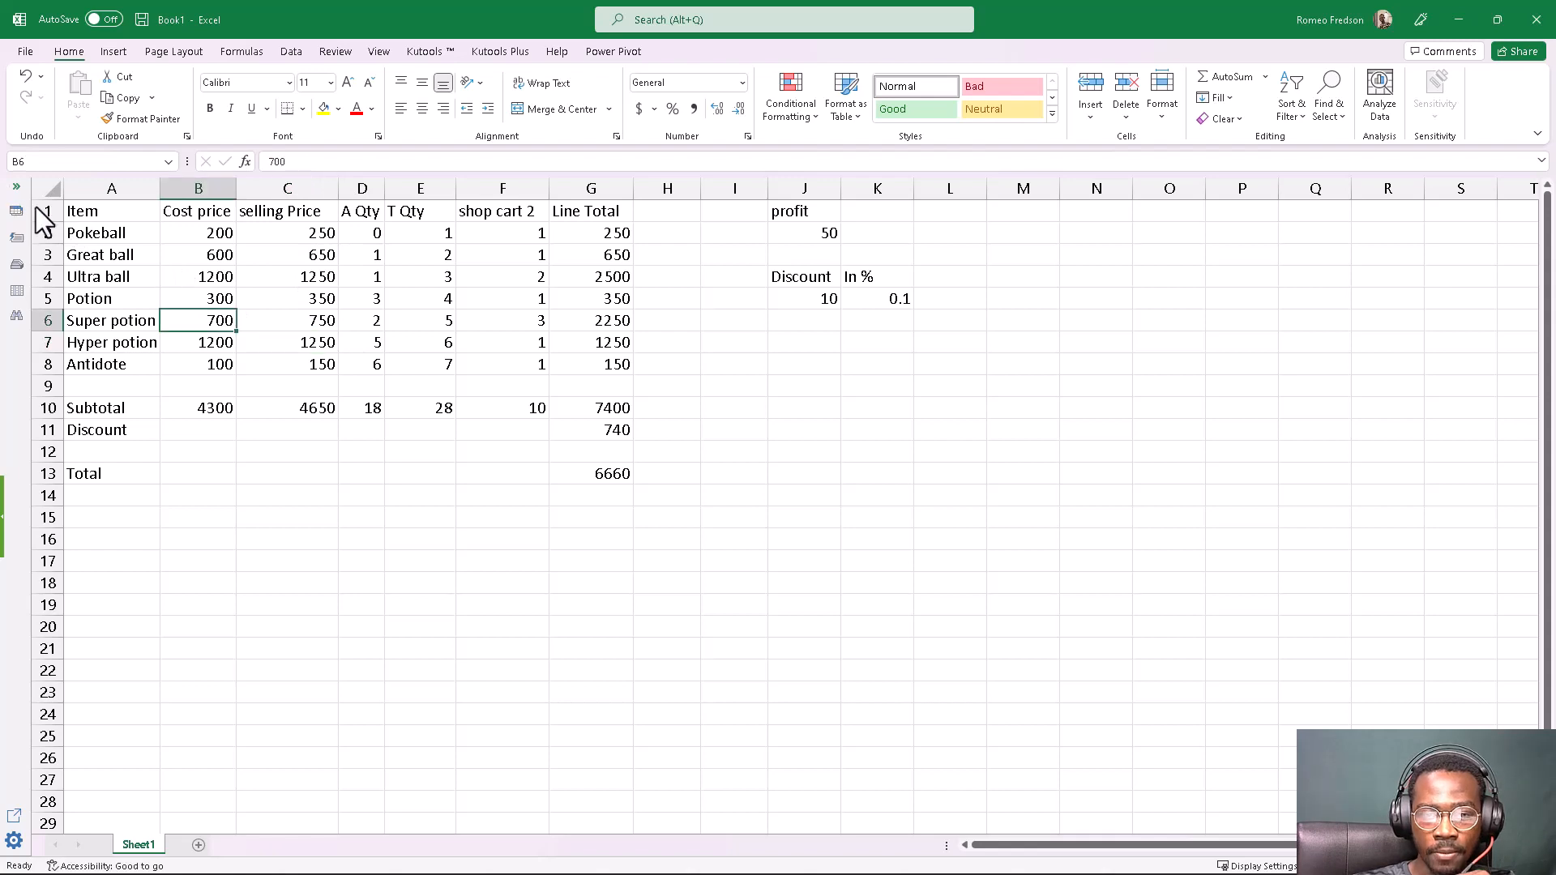
Insert three blank rows above the table's header row.
{"action": "left_click", "coordinate": [47, 213]}
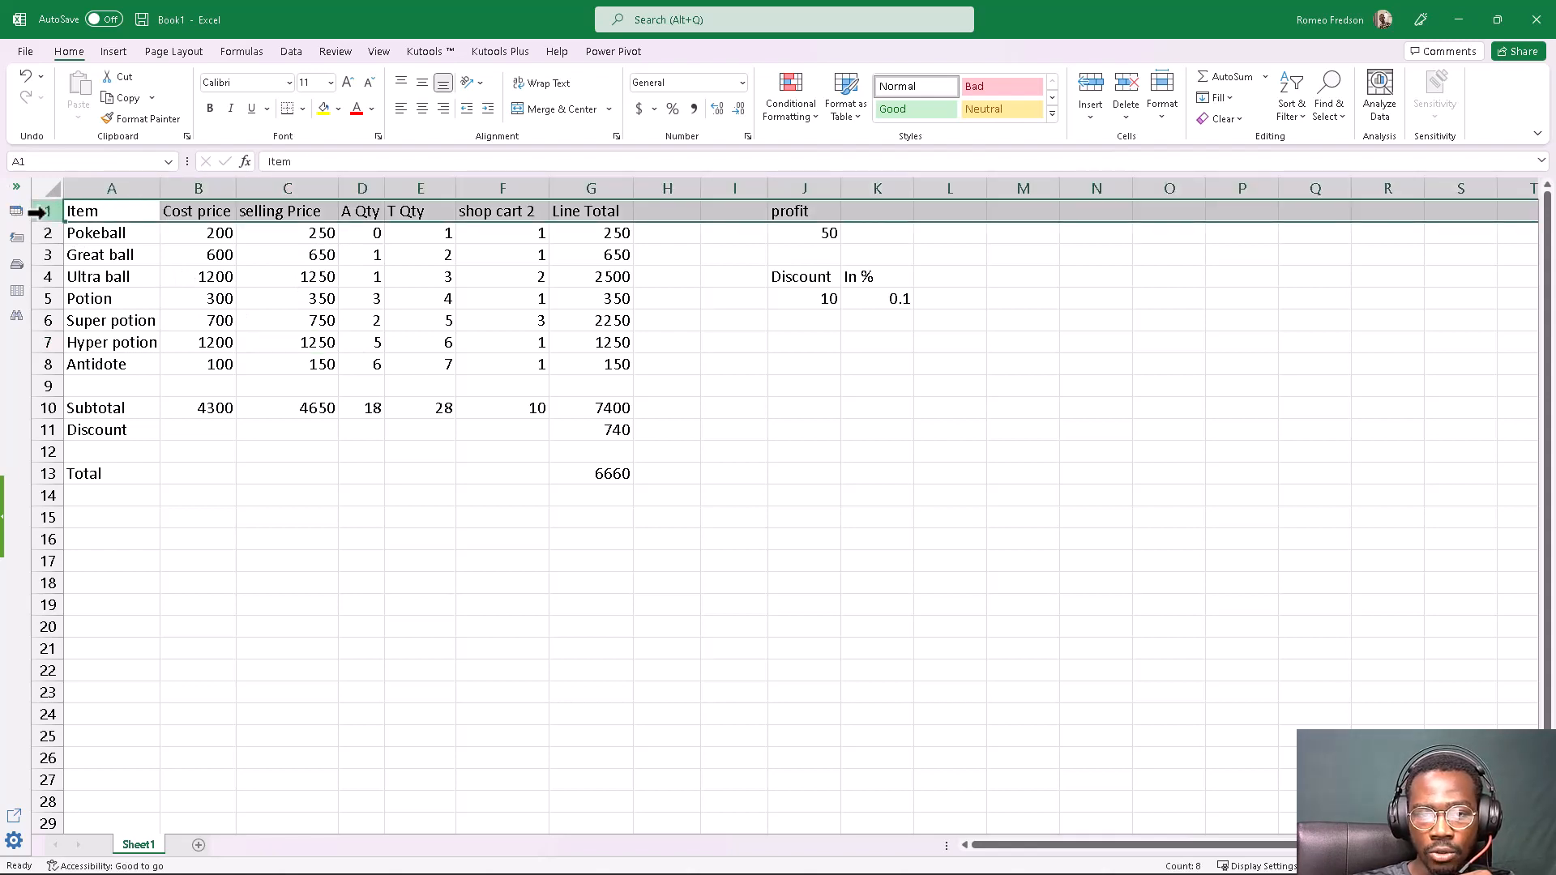
{"action": "right_click", "coordinate": [41, 213]}
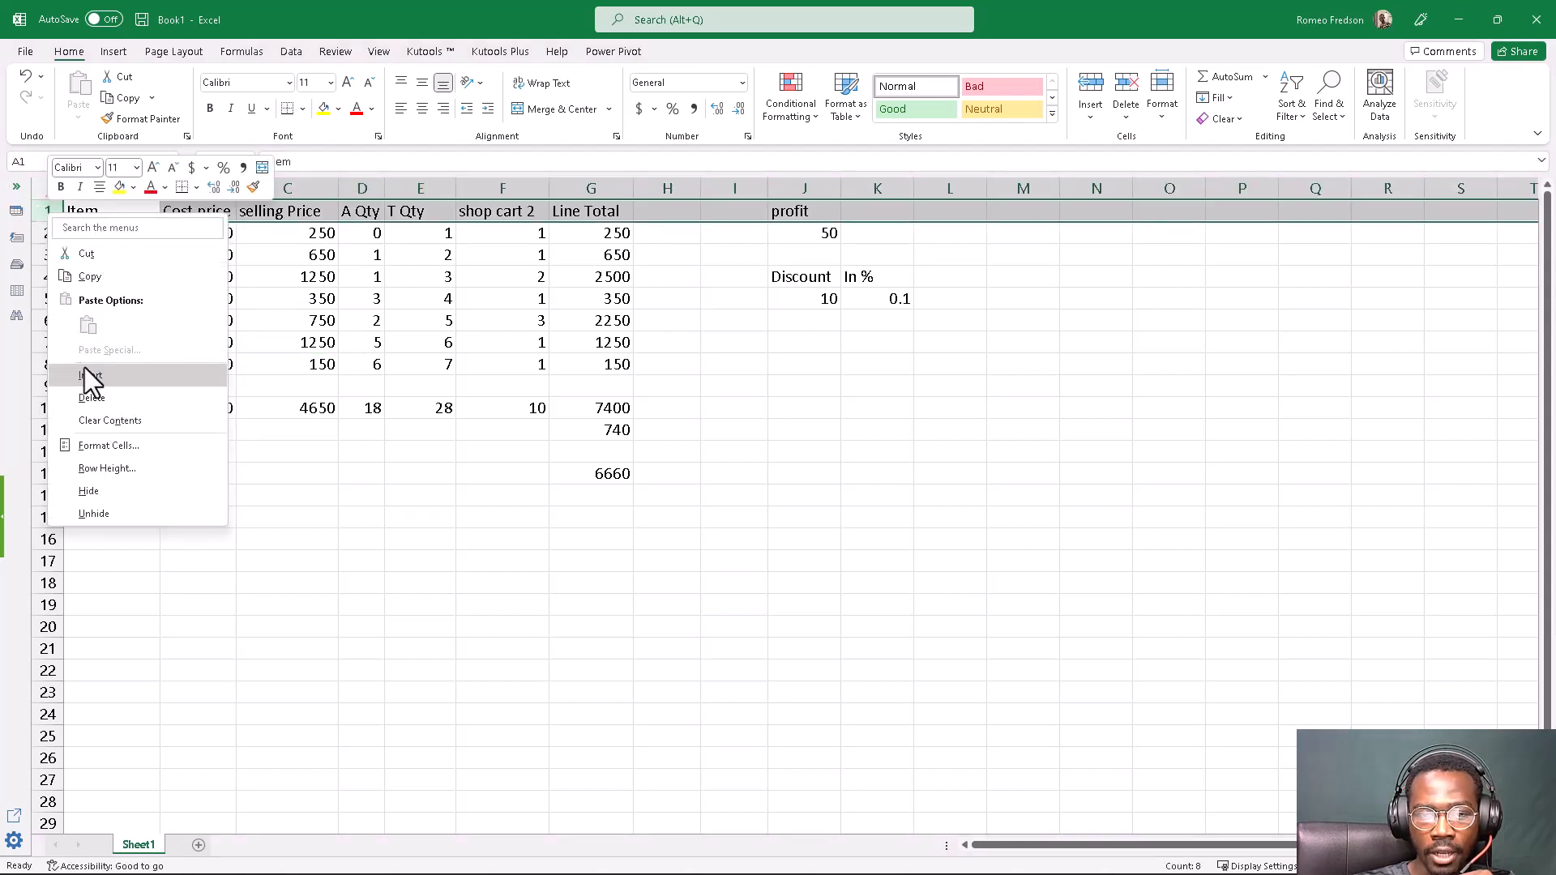
{"action": "left_click", "coordinate": [90, 375]}
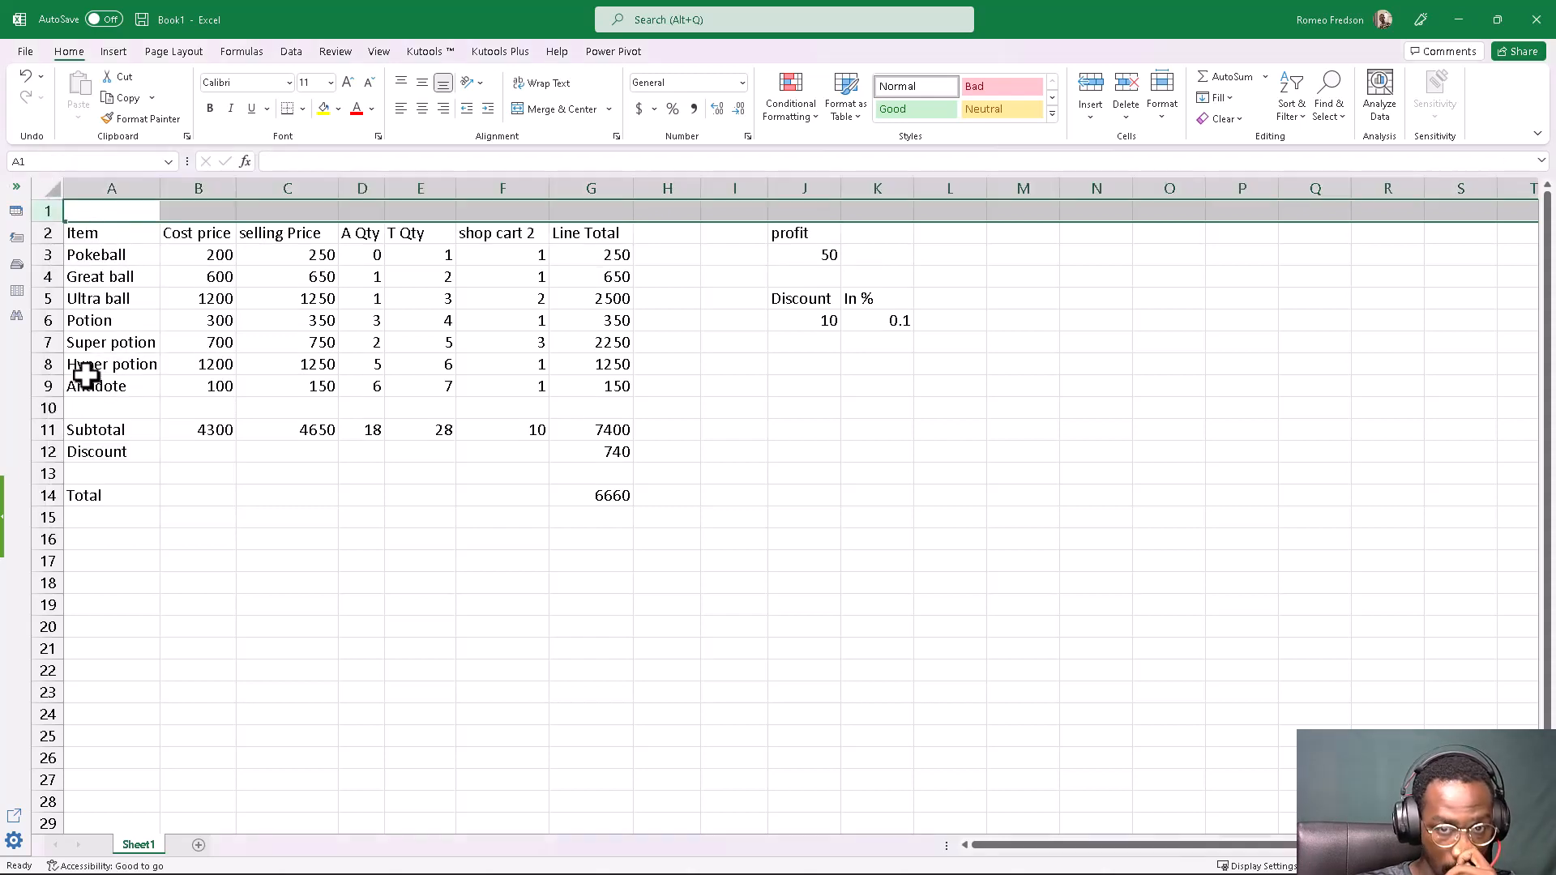
{"action": "left_click", "coordinate": [242, 405]}
{"action": "right_click", "coordinate": [49, 213]}
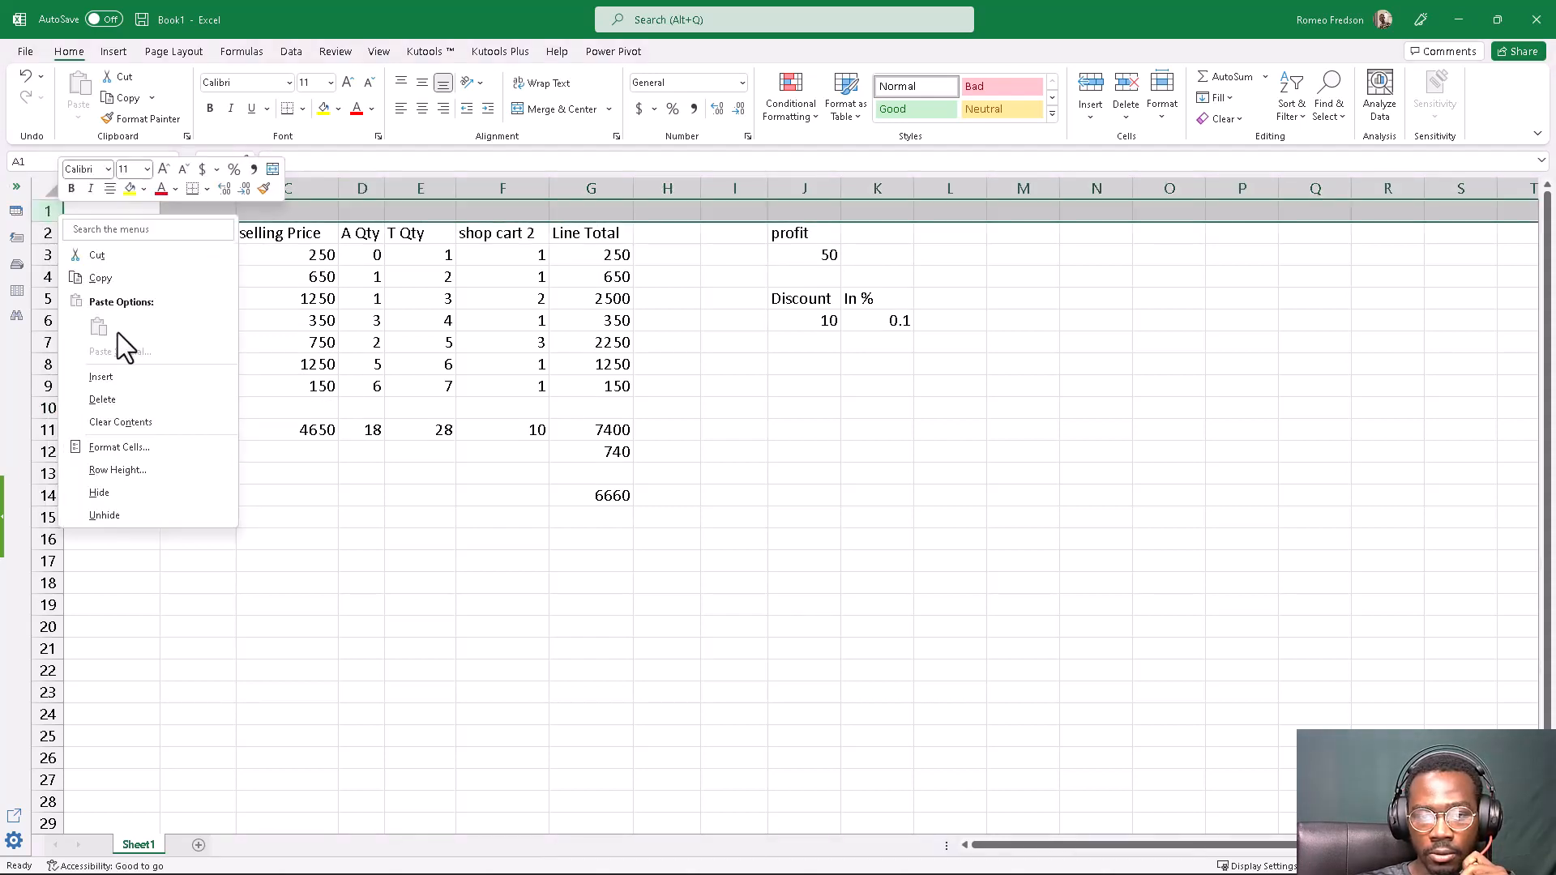
{"action": "left_click", "coordinate": [119, 378]}
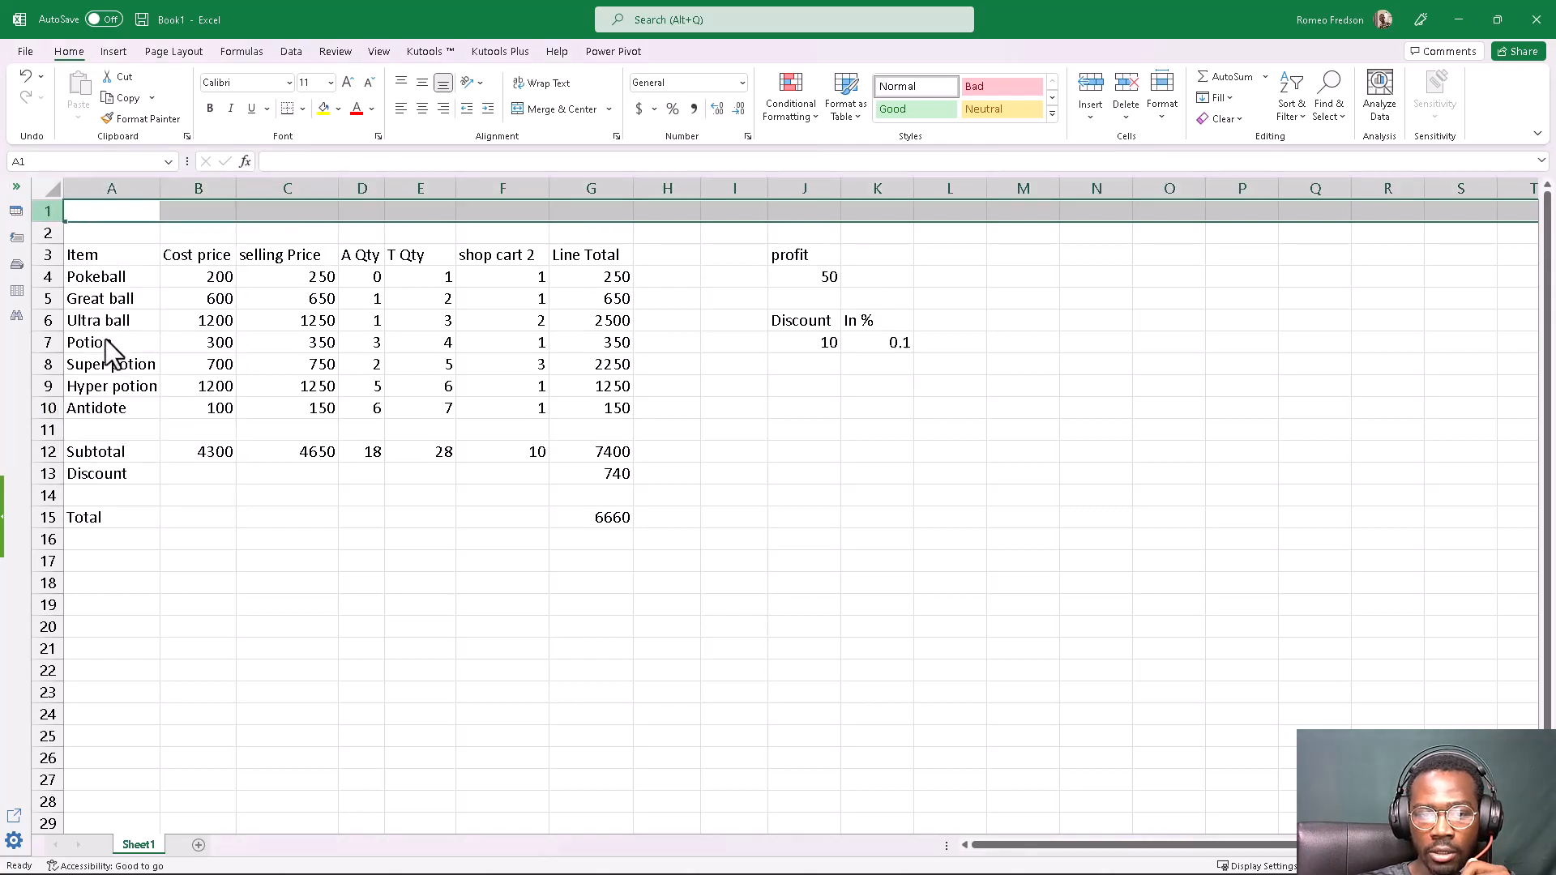
{"action": "key", "text": "shift+F10"}
{"action": "left_click", "coordinate": [121, 377]}
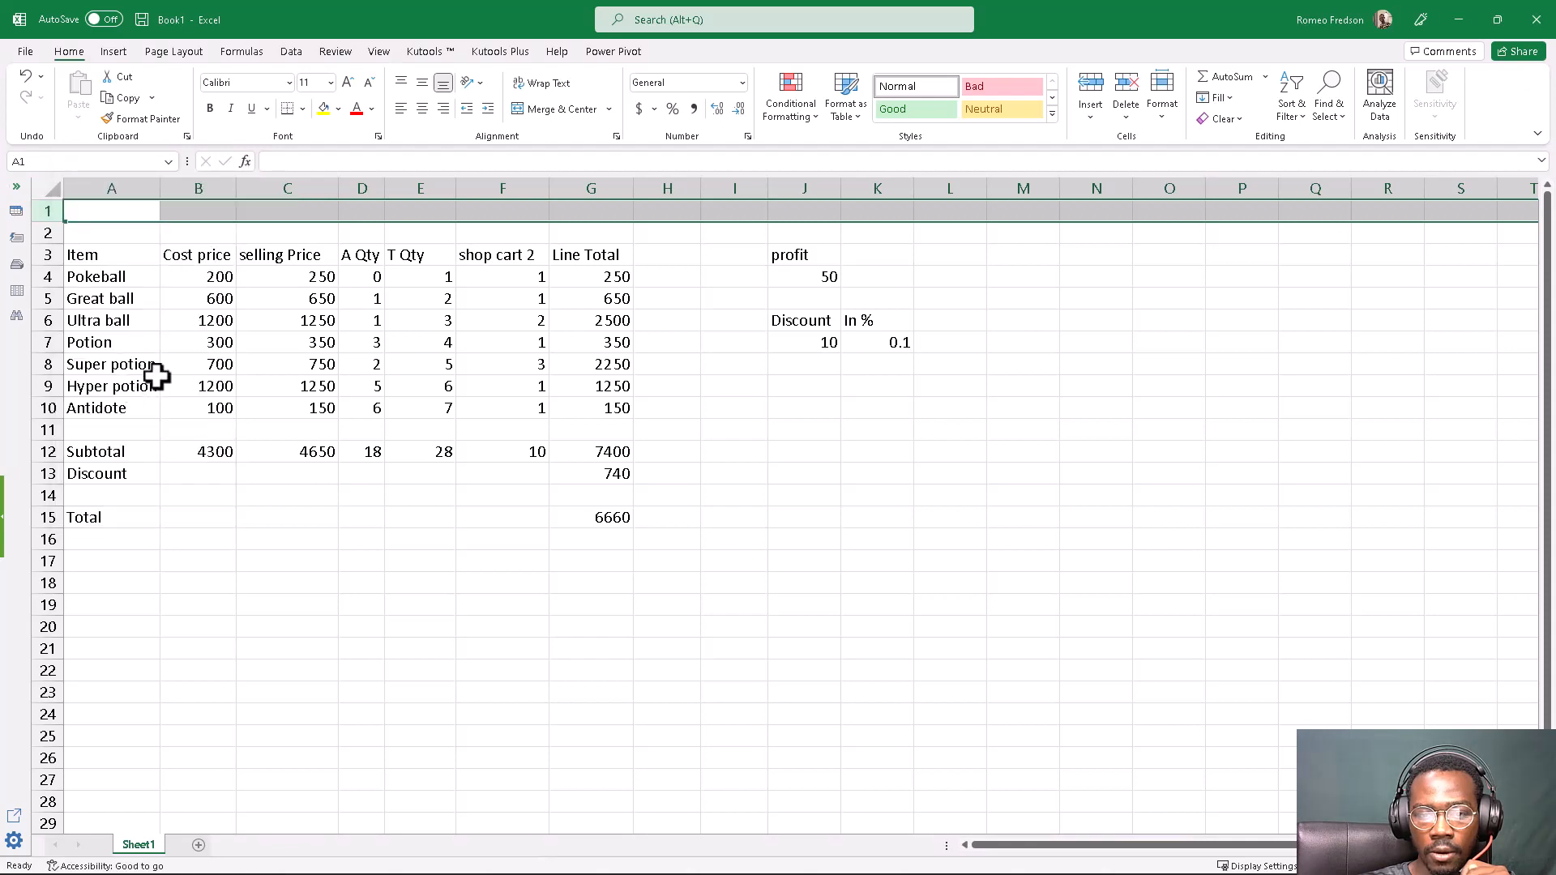
{"action": "left_click", "coordinate": [321, 403]}
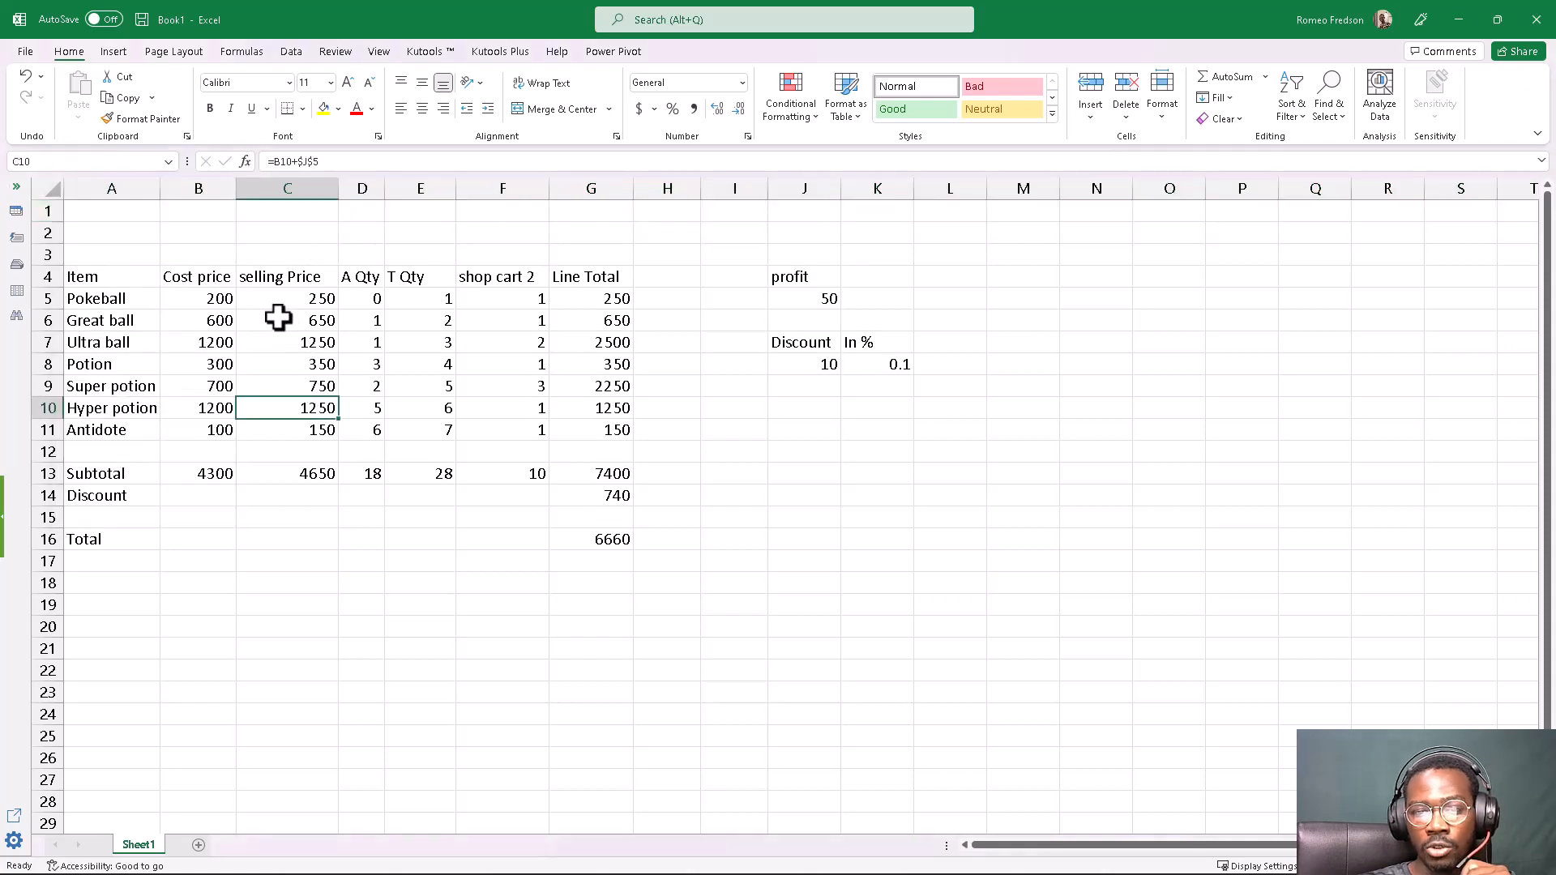
Merge and center the blank cells B2:F3 above the table.
{"action": "left_click", "coordinate": [195, 234]}
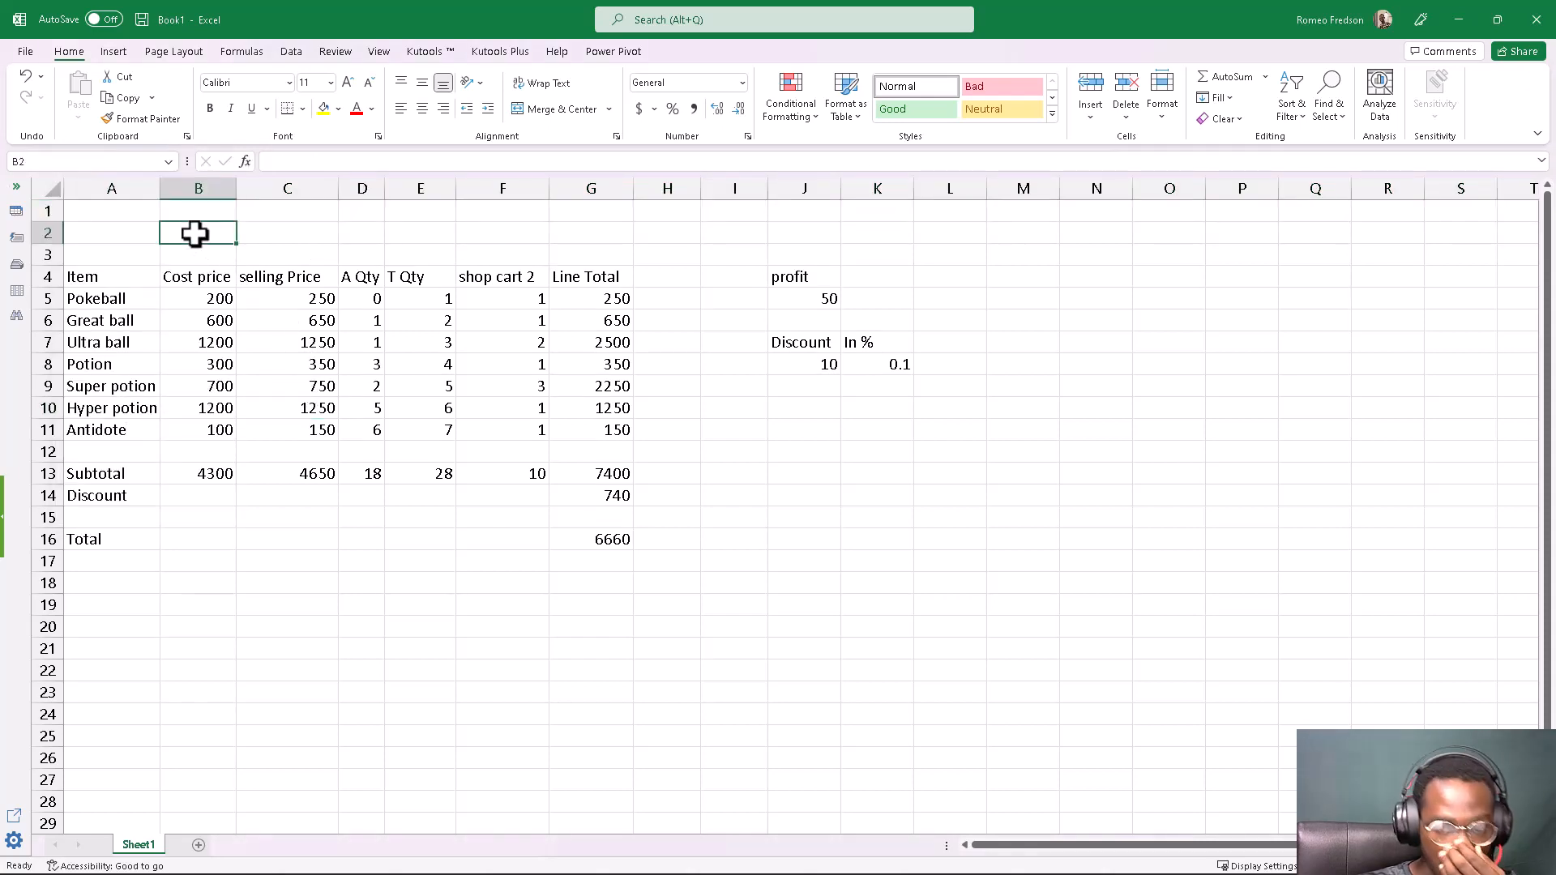
{"action": "left_click_drag", "start_coordinate": [195, 234], "coordinate": [483, 231]}
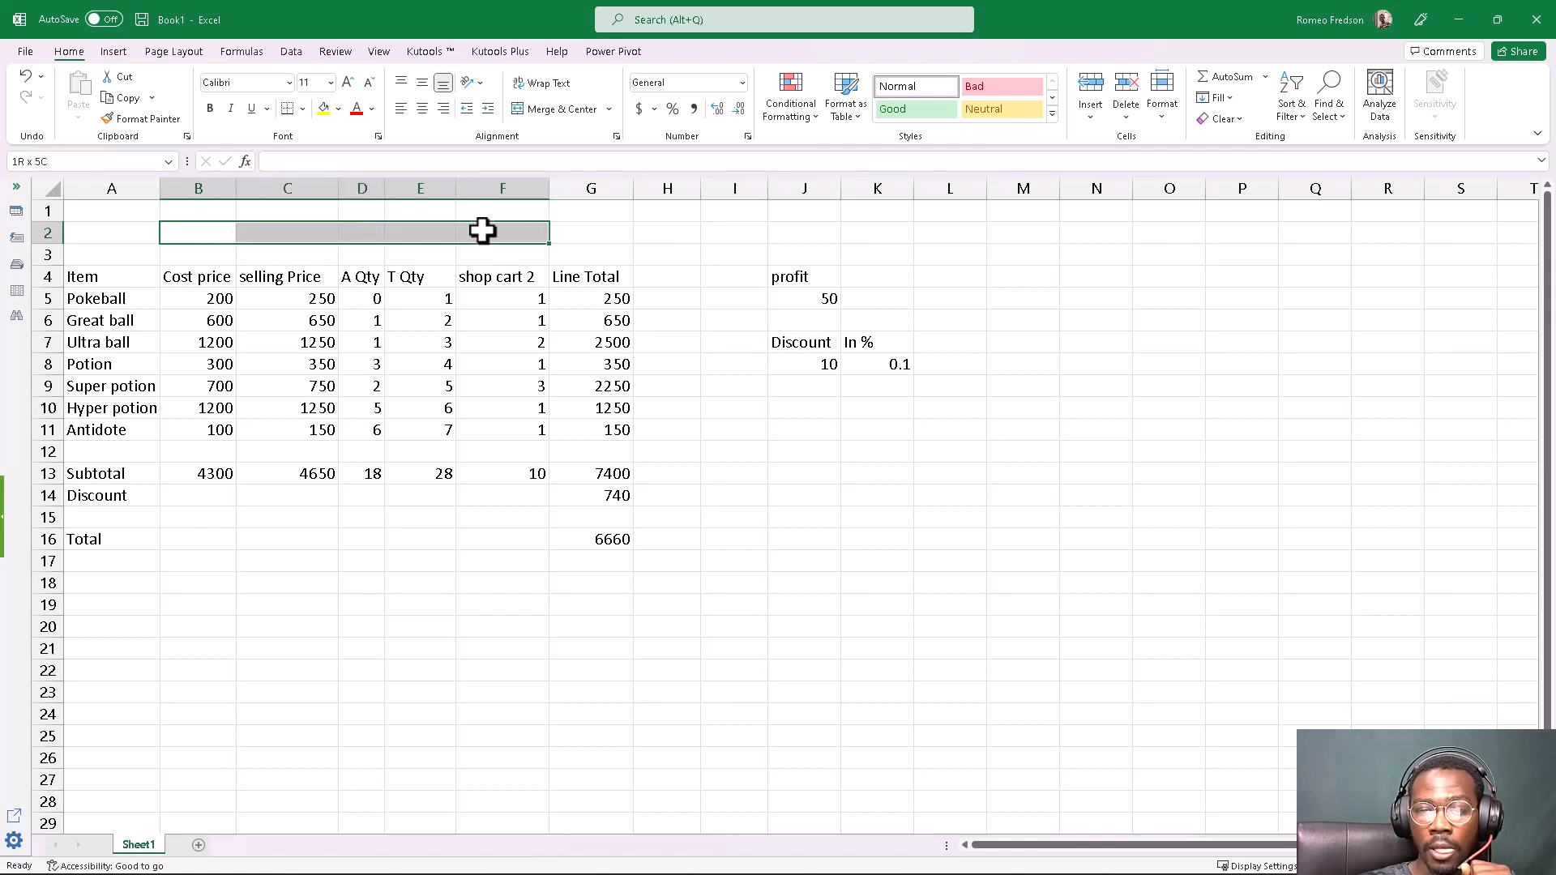
{"action": "left_click_drag", "start_coordinate": [479, 247], "coordinate": [196, 233]}
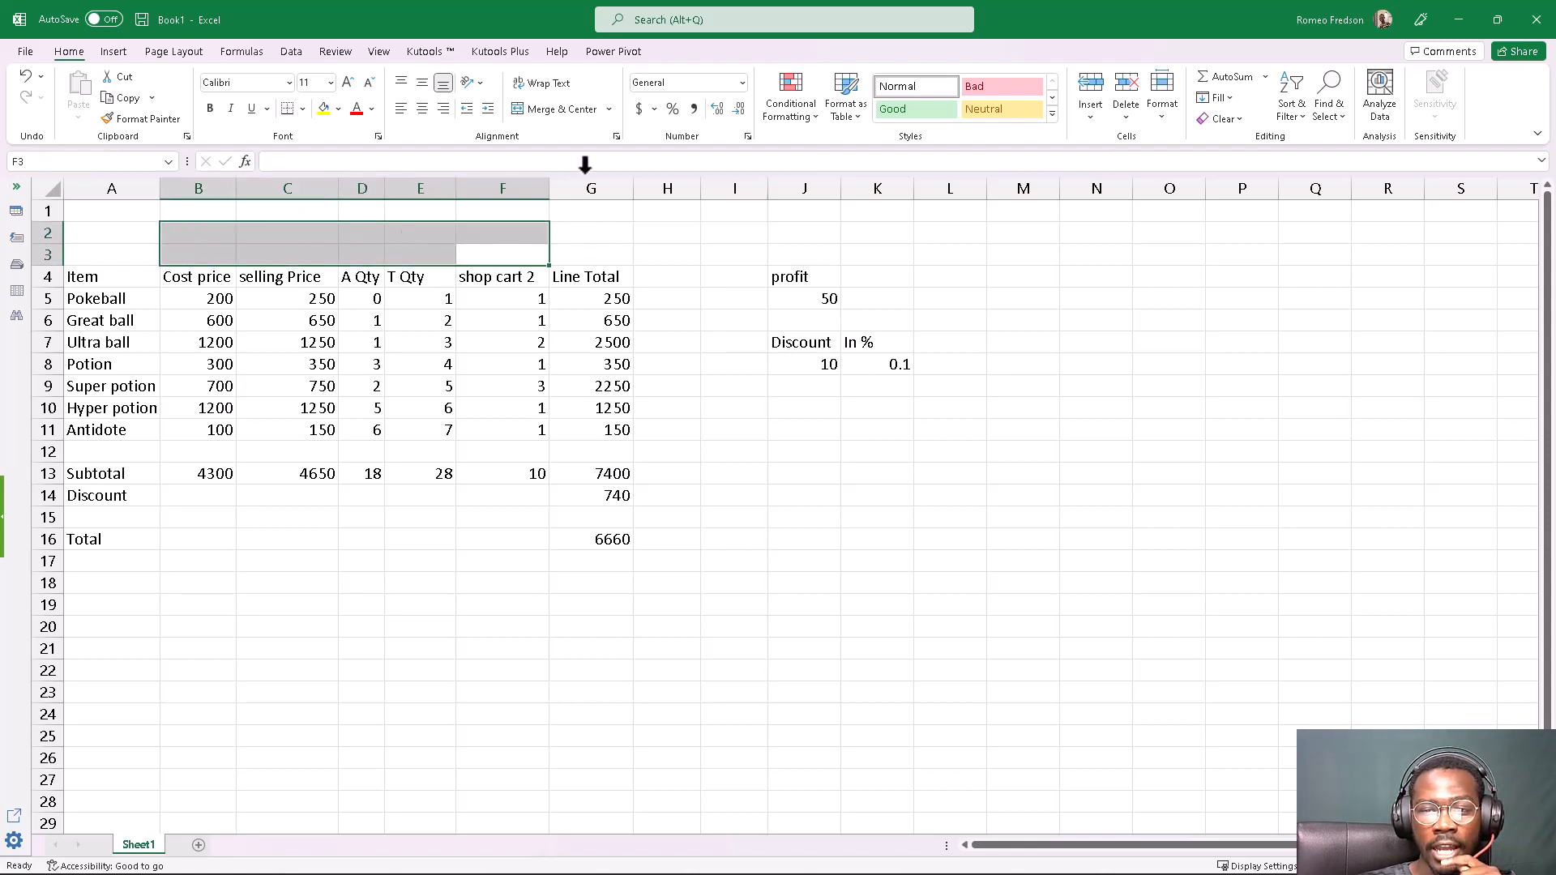
{"action": "left_click", "coordinate": [543, 109]}
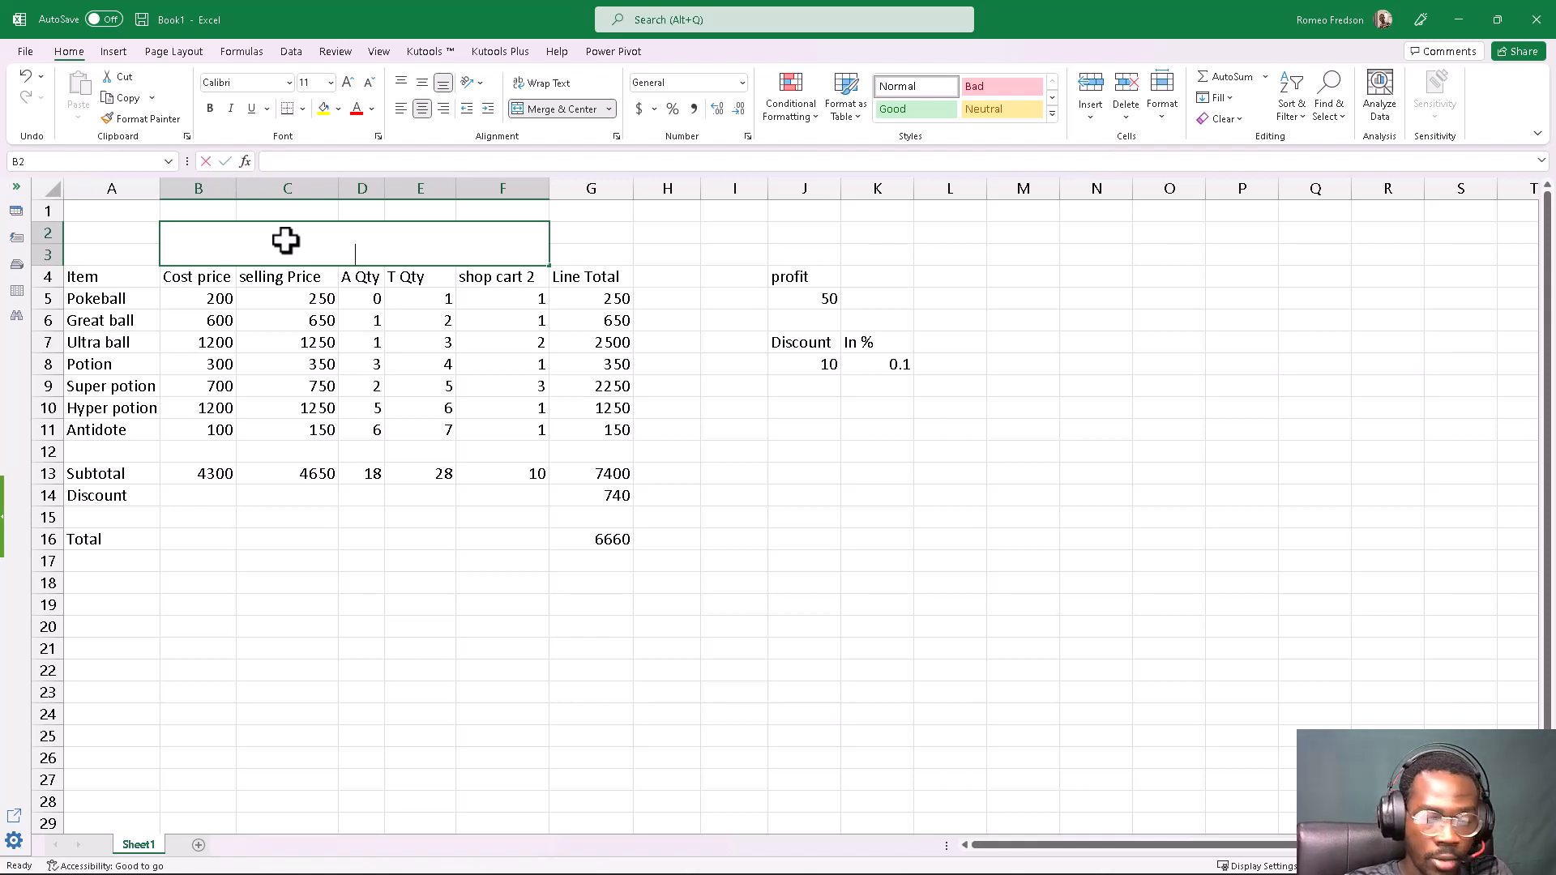
Enter the title "POKE MART SHOP" in the merged cell above the table.
{"action": "type", "text": "POKE MAR"}
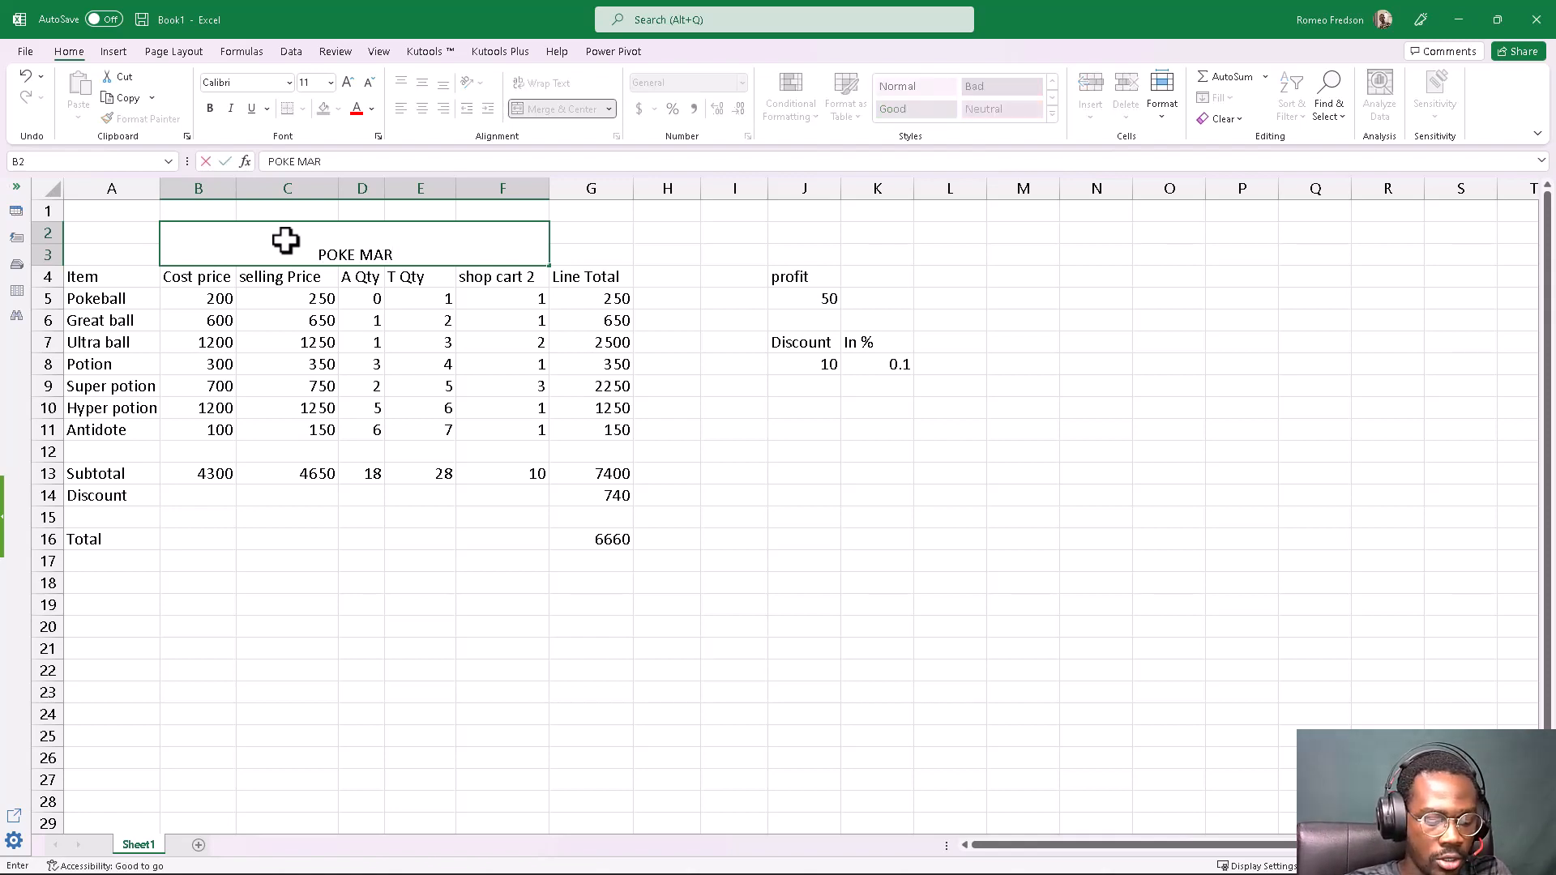
{"action": "type", "text": " SHO"}
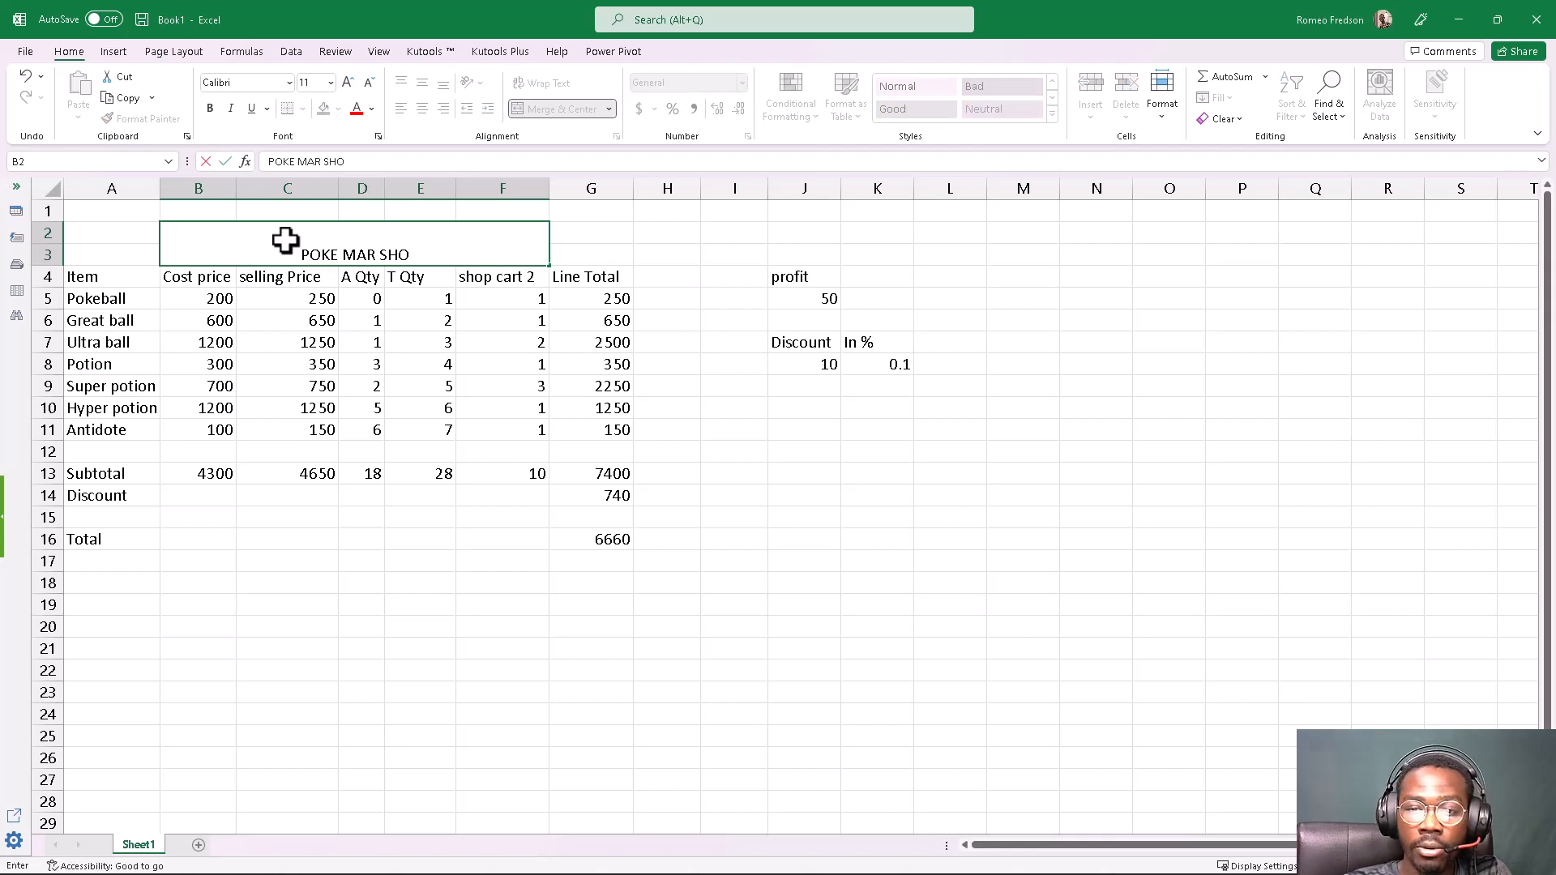
{"action": "key", "text": "BackSpace"}
{"action": "key", "text": "BackSpace"}
{"action": "key", "text": "BackSpace"}
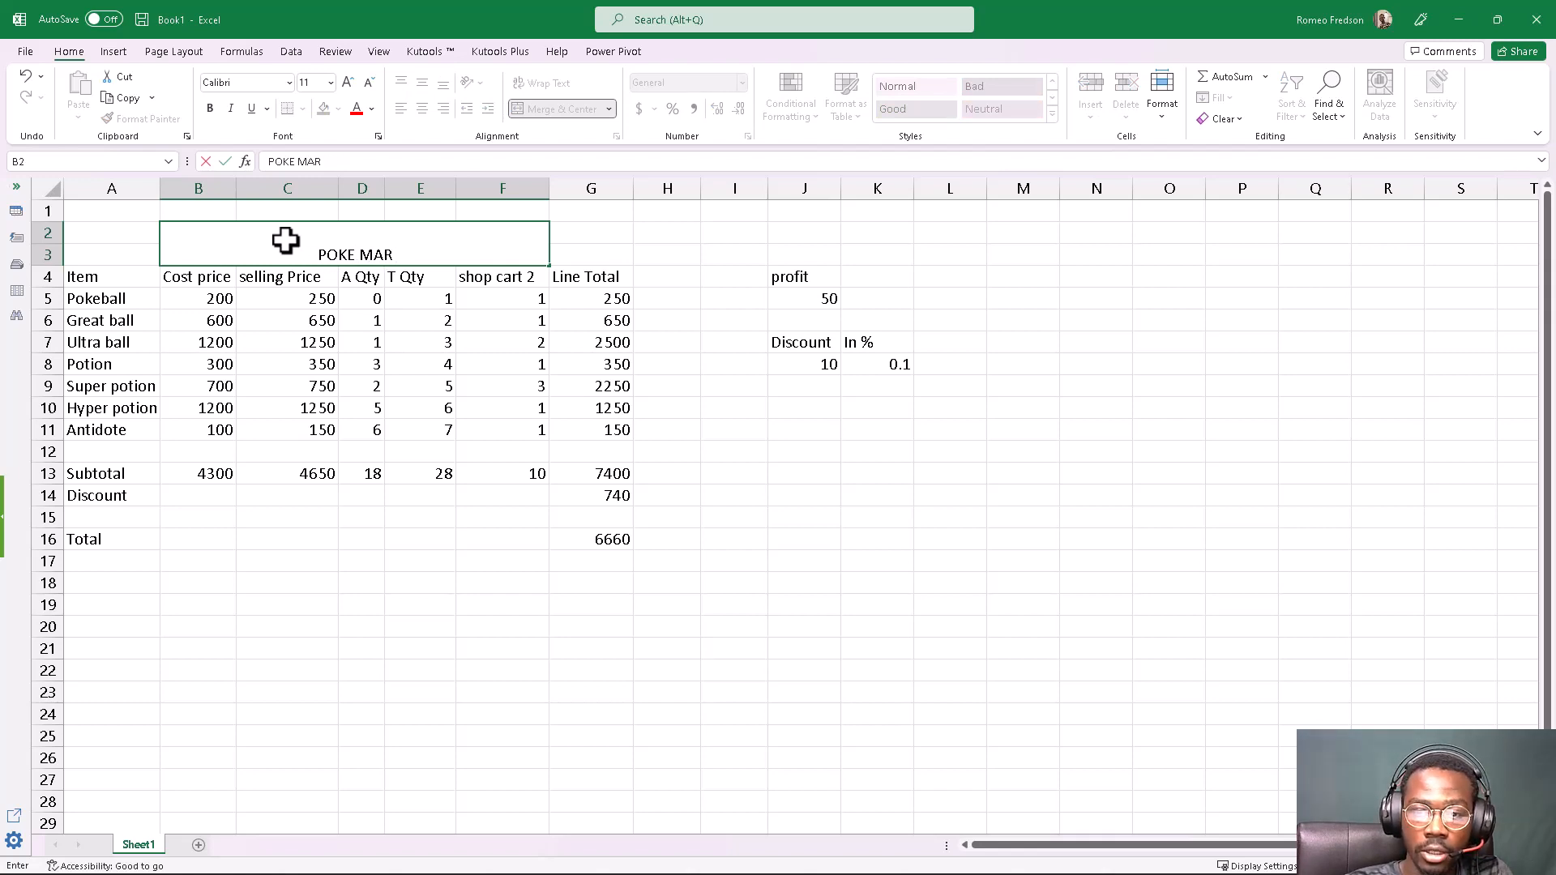
{"action": "key", "text": "BackSpace"}
{"action": "type", "text": "RT SHOP"}
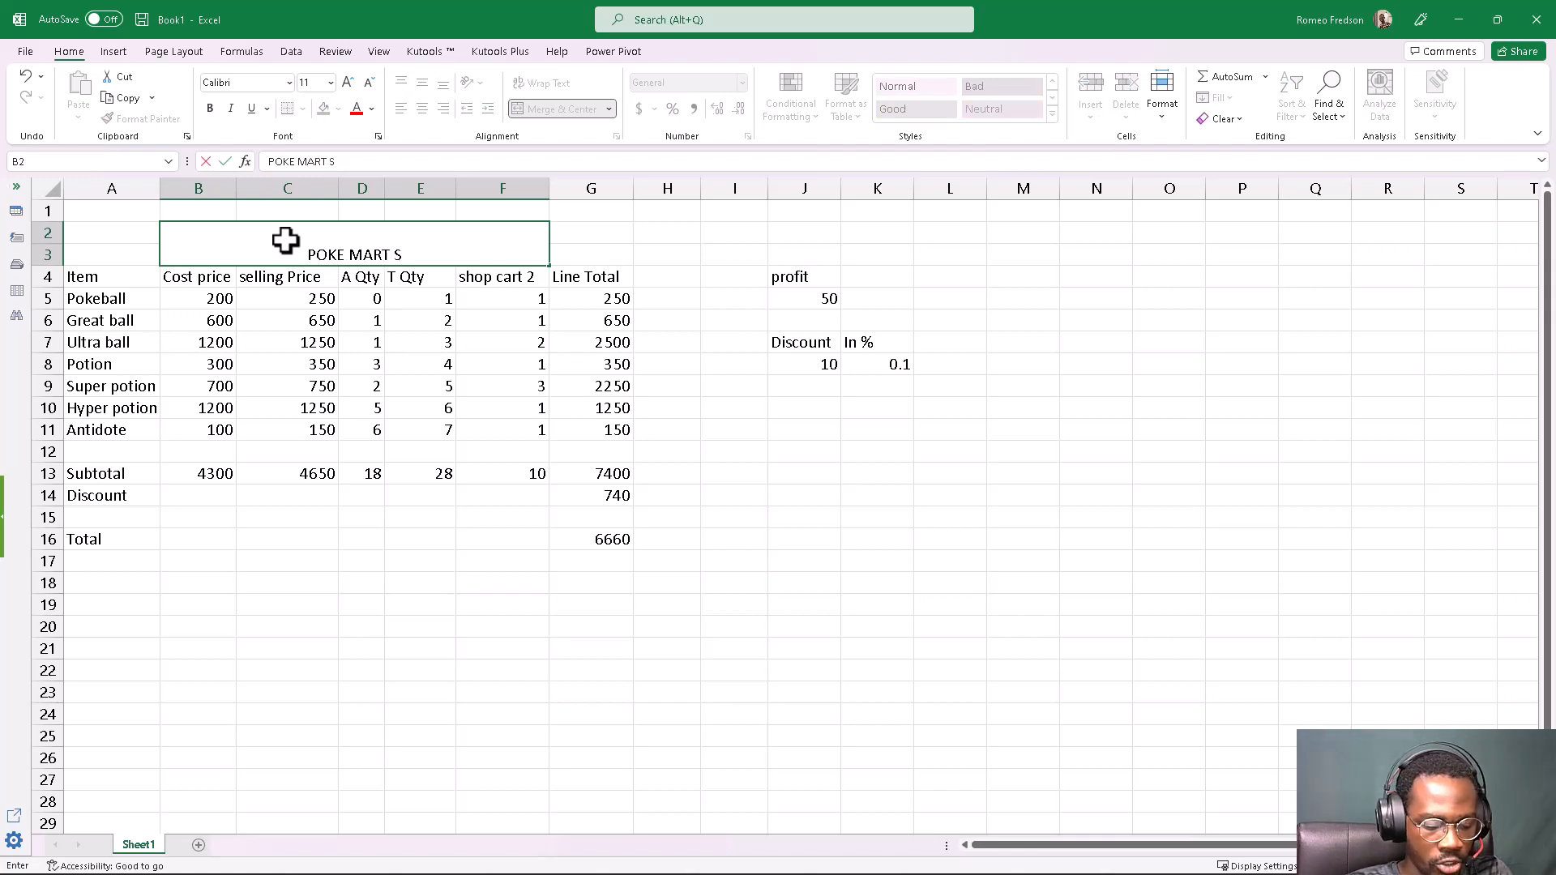
{"action": "key", "text": "ctrl+Return"}
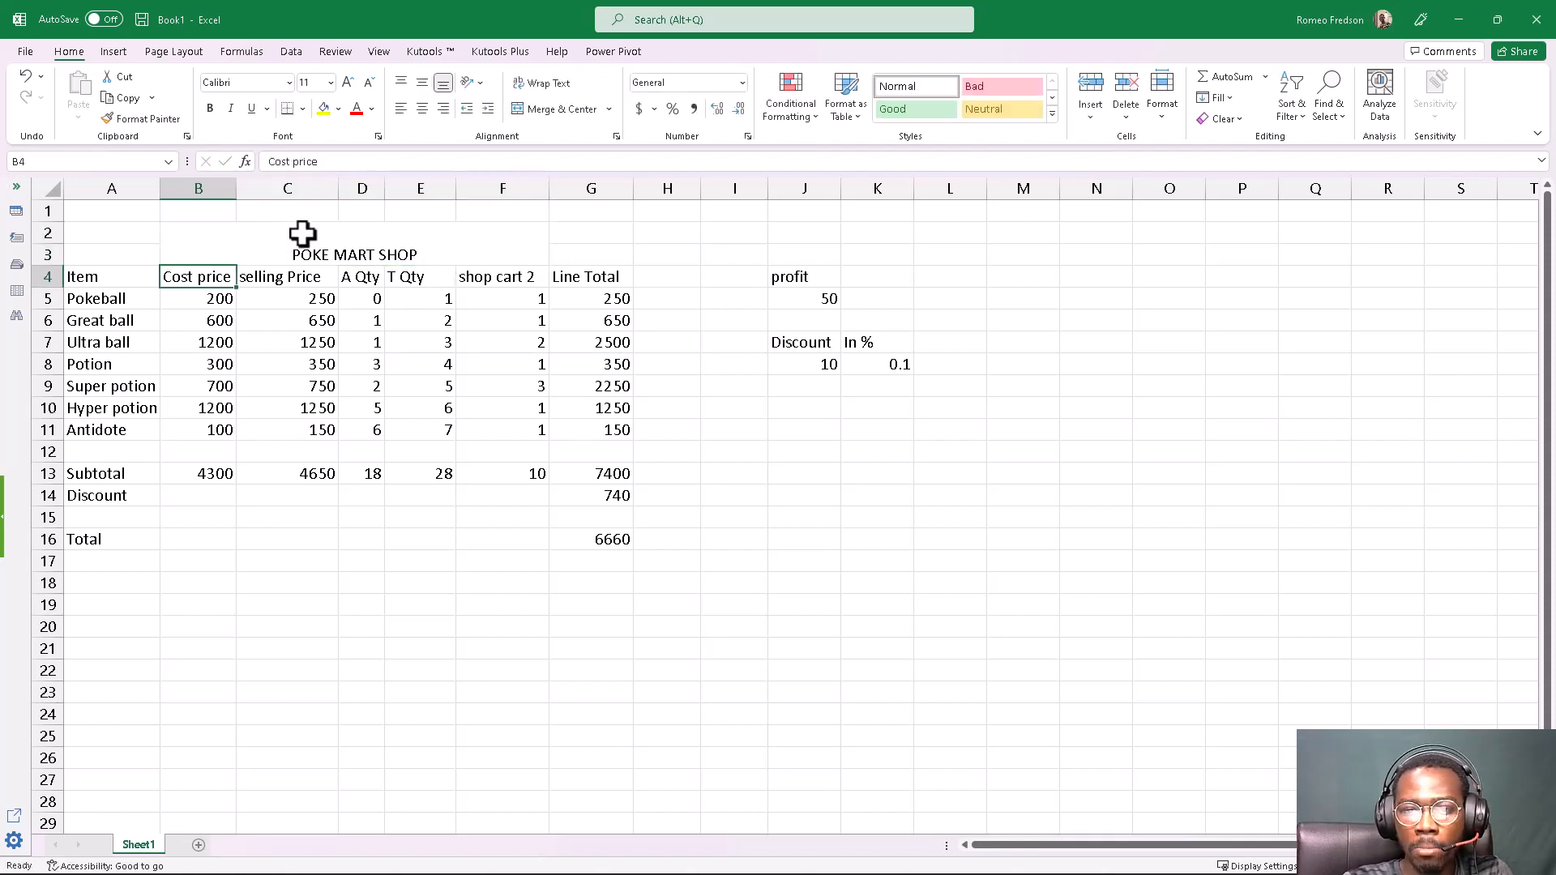
{"action": "left_click", "coordinate": [303, 234]}
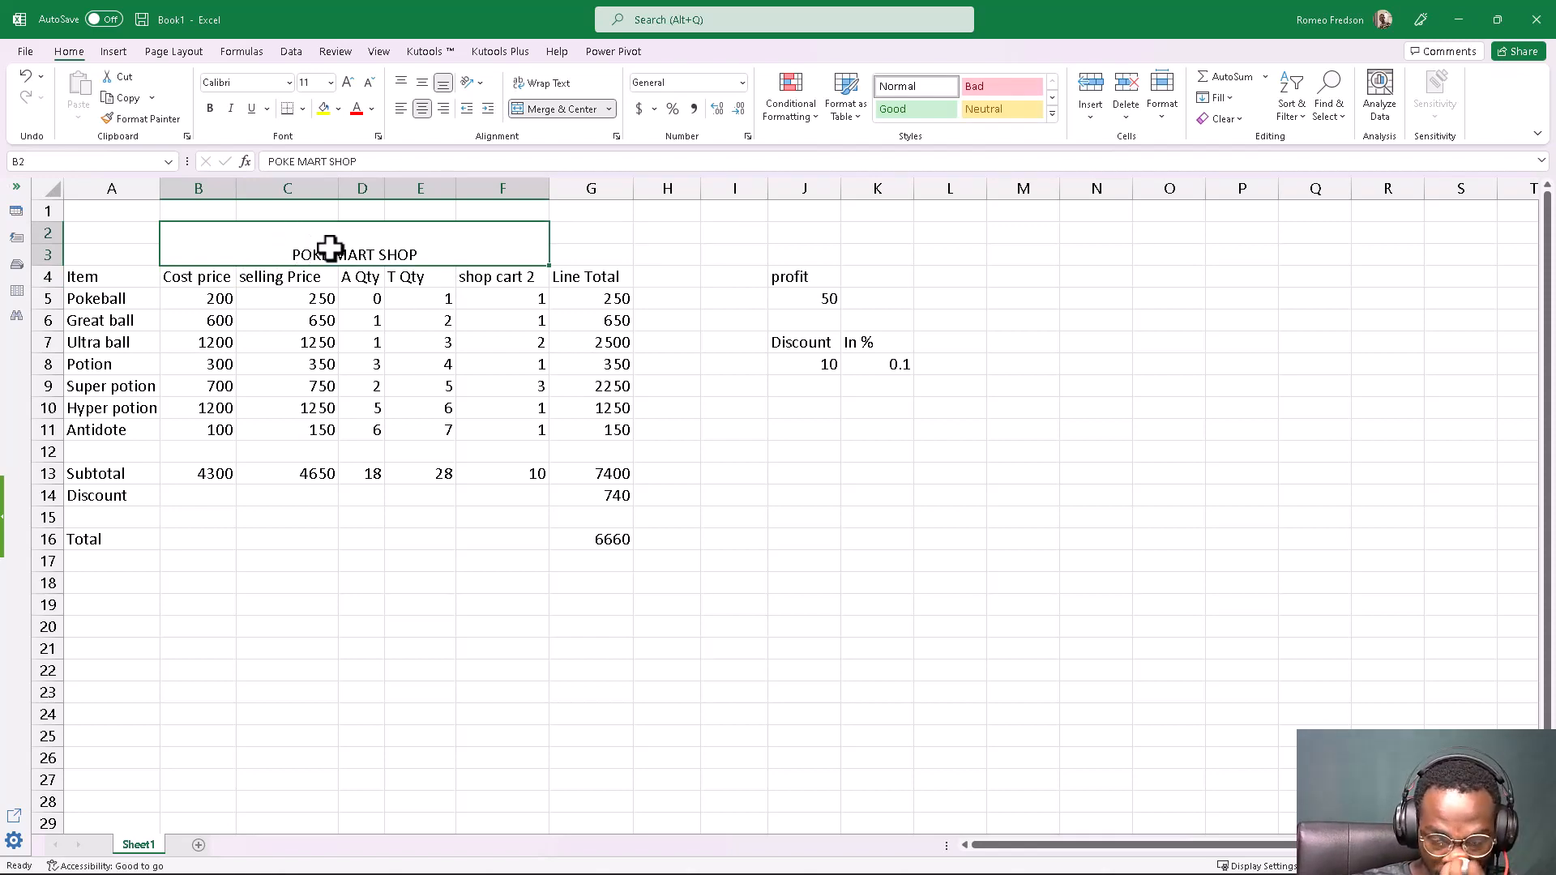
{"action": "left_click", "coordinate": [324, 337]}
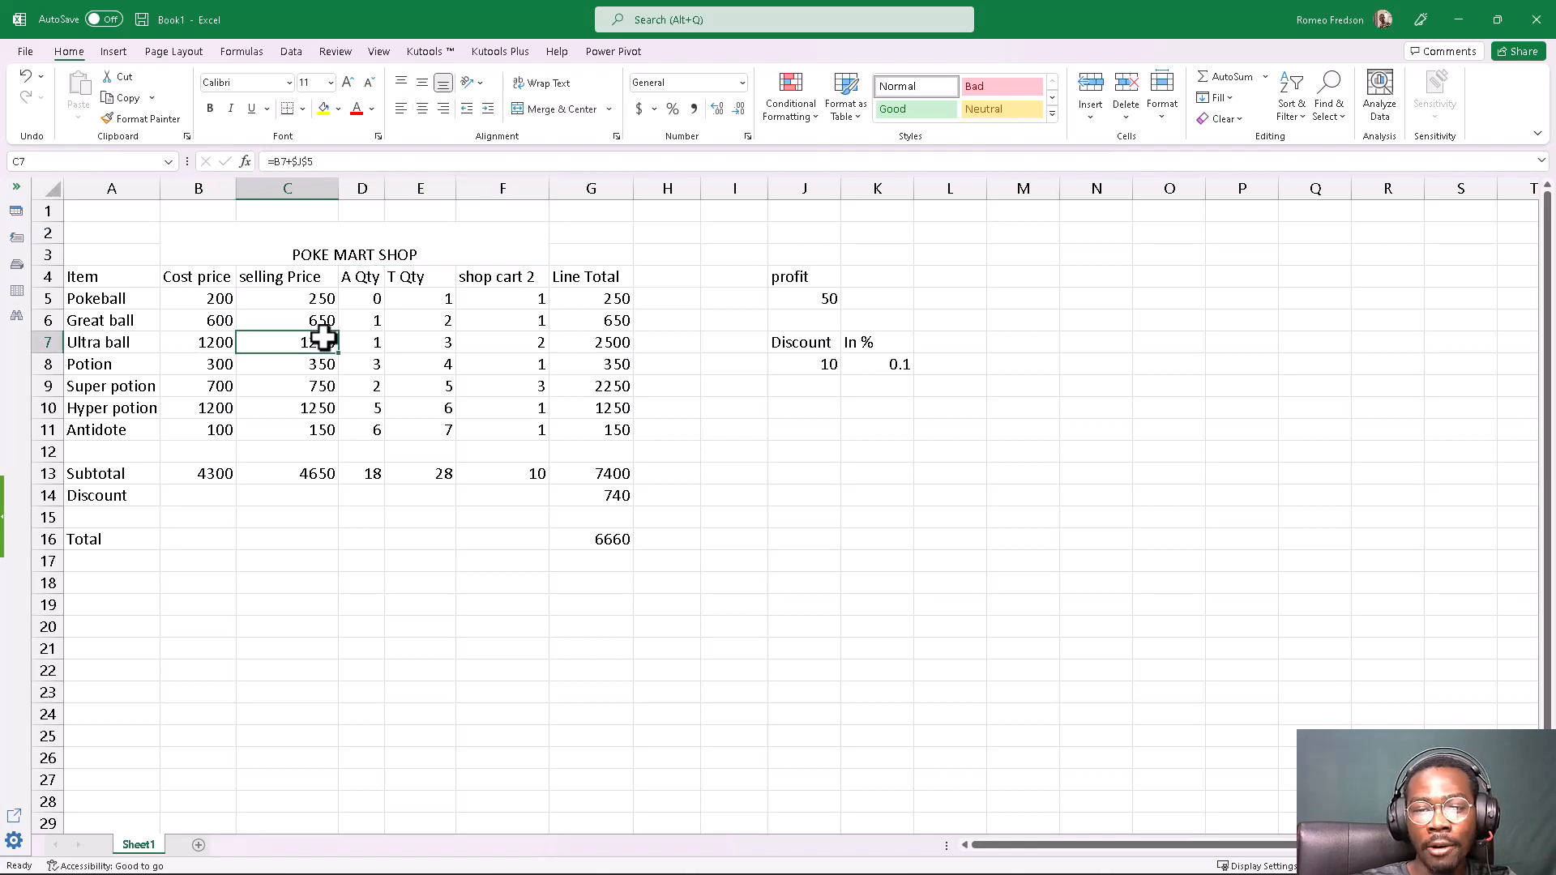
{"action": "left_click", "coordinate": [364, 251]}
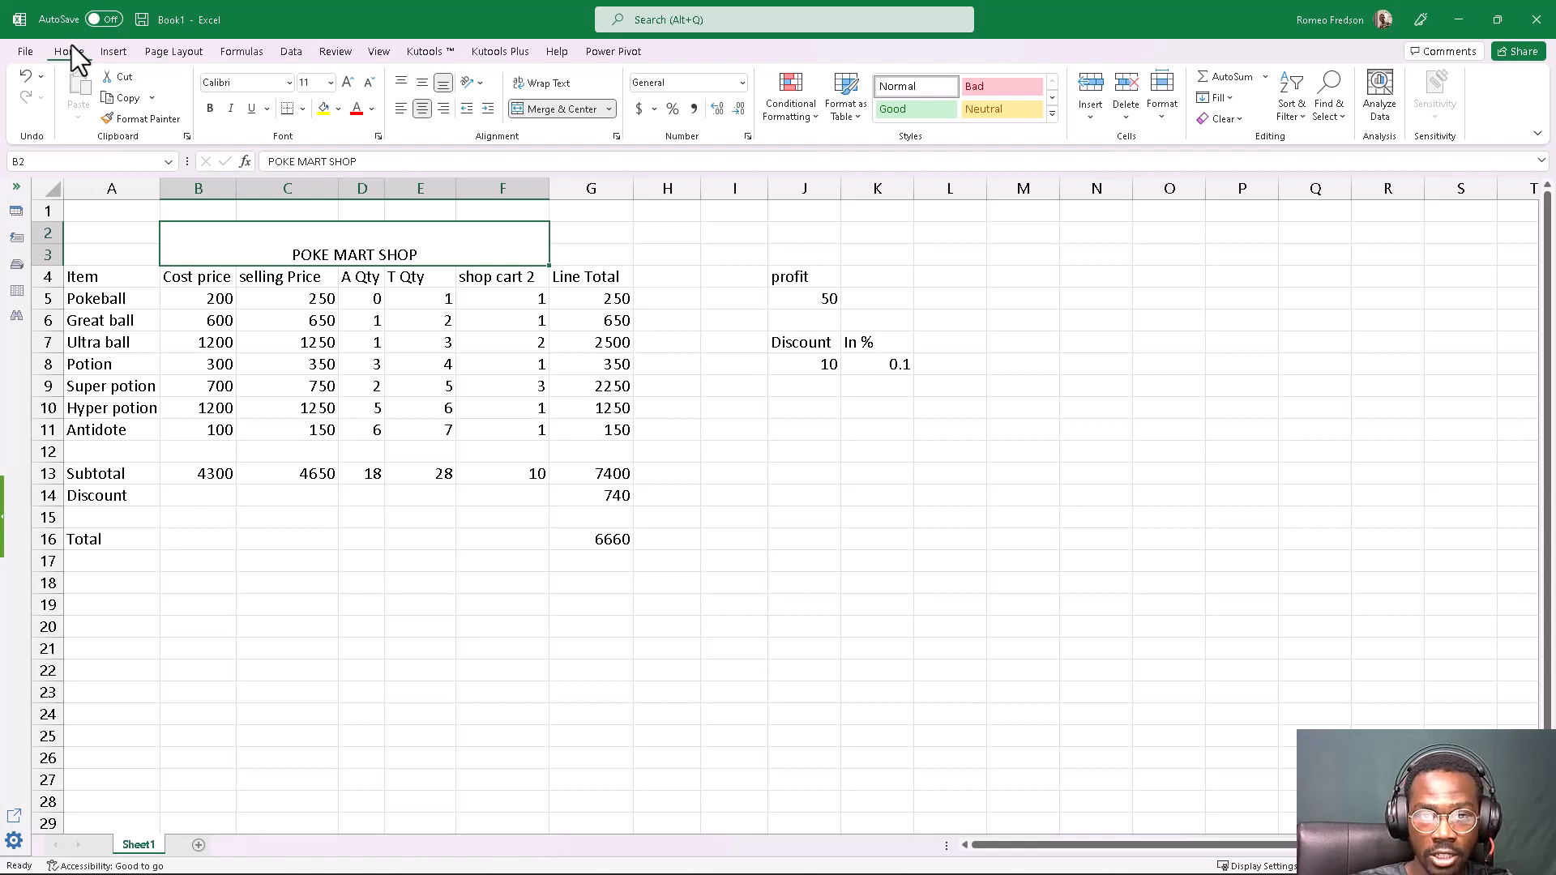
{"action": "key", "text": "ctrl+2"}
{"action": "mouse_move", "coordinate": [71, 45]}
{"action": "left_mouse_down"}
{"action": "mouse_move", "coordinate": [43, 55]}
{"action": "mouse_move", "coordinate": [84, 83]}
{"action": "mouse_move", "coordinate": [97, 74]}
{"action": "mouse_move", "coordinate": [74, 40]}
{"action": "left_mouse_up"}
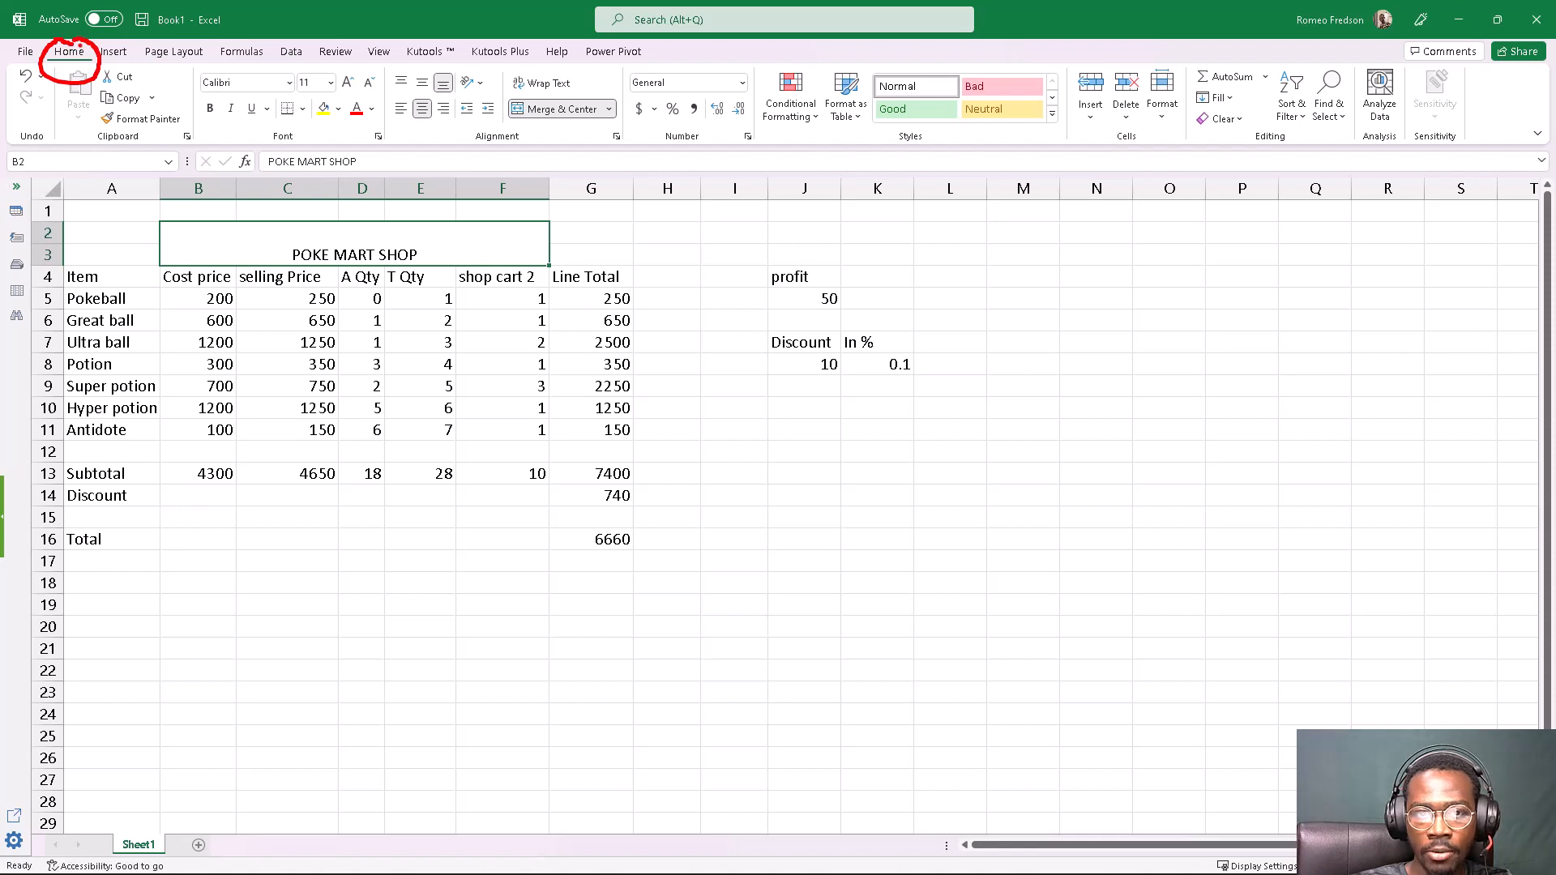
{"action": "left_click_drag", "start_coordinate": [430, 150], "coordinate": [558, 154]}
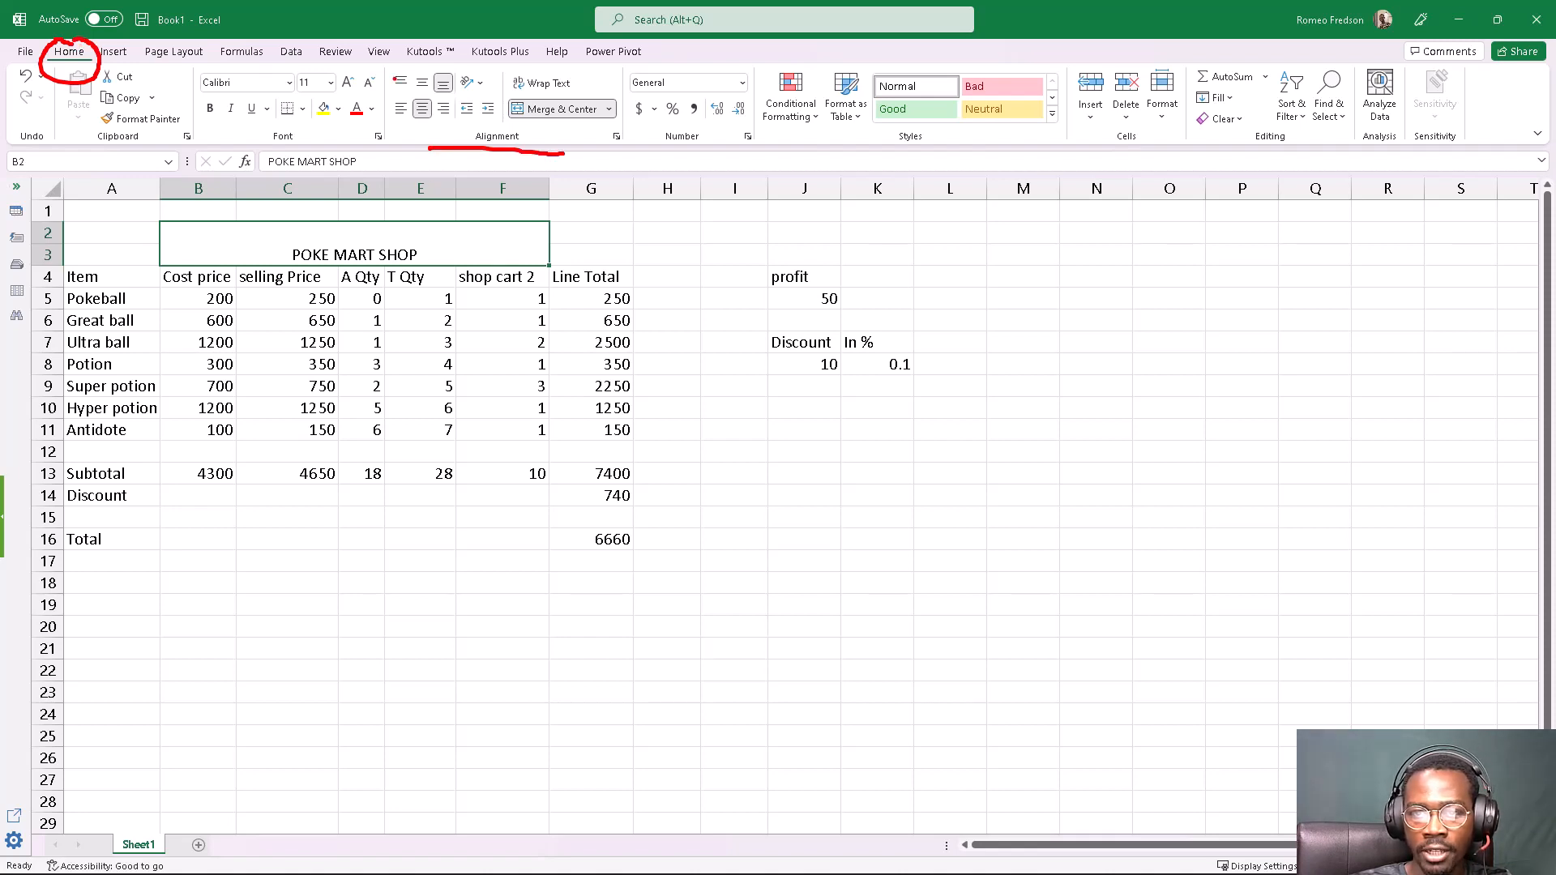
{"action": "left_click_drag", "start_coordinate": [428, 68], "coordinate": [432, 47]}
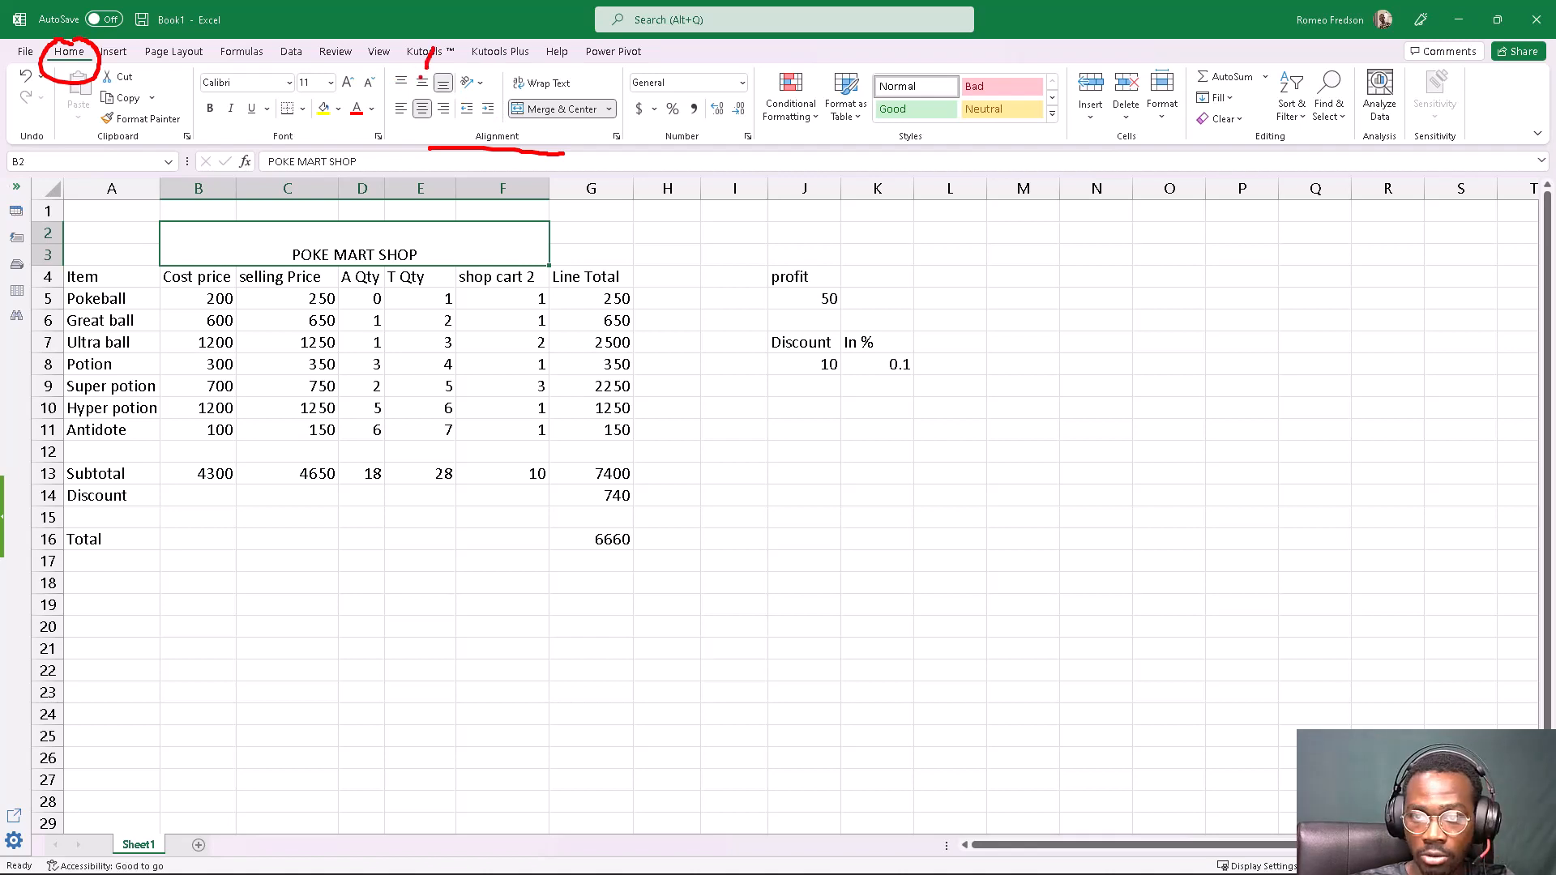
{"action": "left_click_drag", "start_coordinate": [421, 63], "coordinate": [433, 68]}
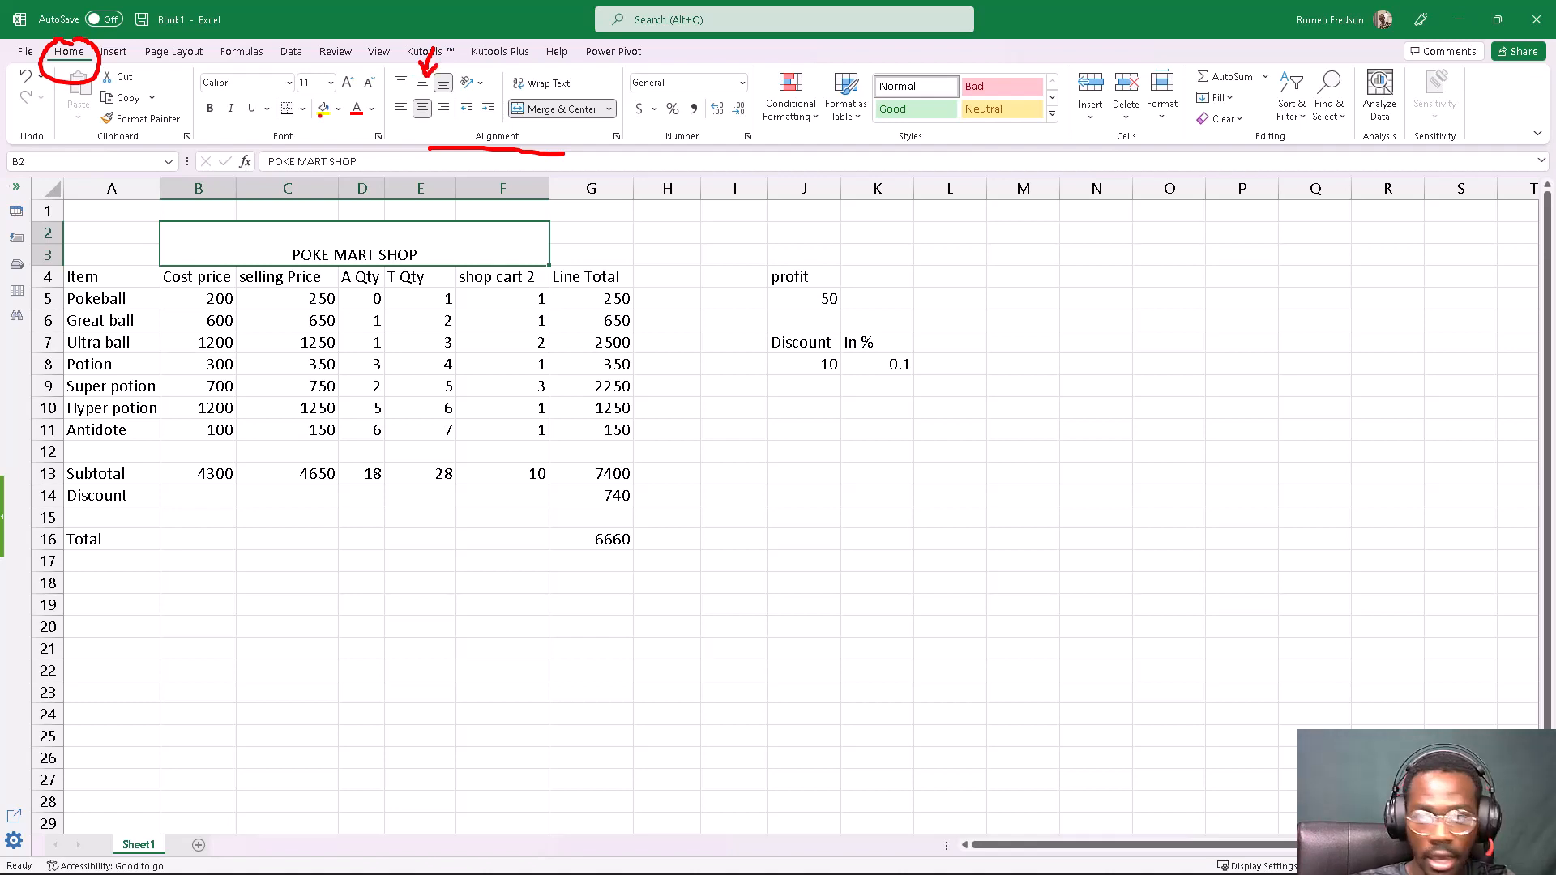
{"action": "key", "text": "Escape"}
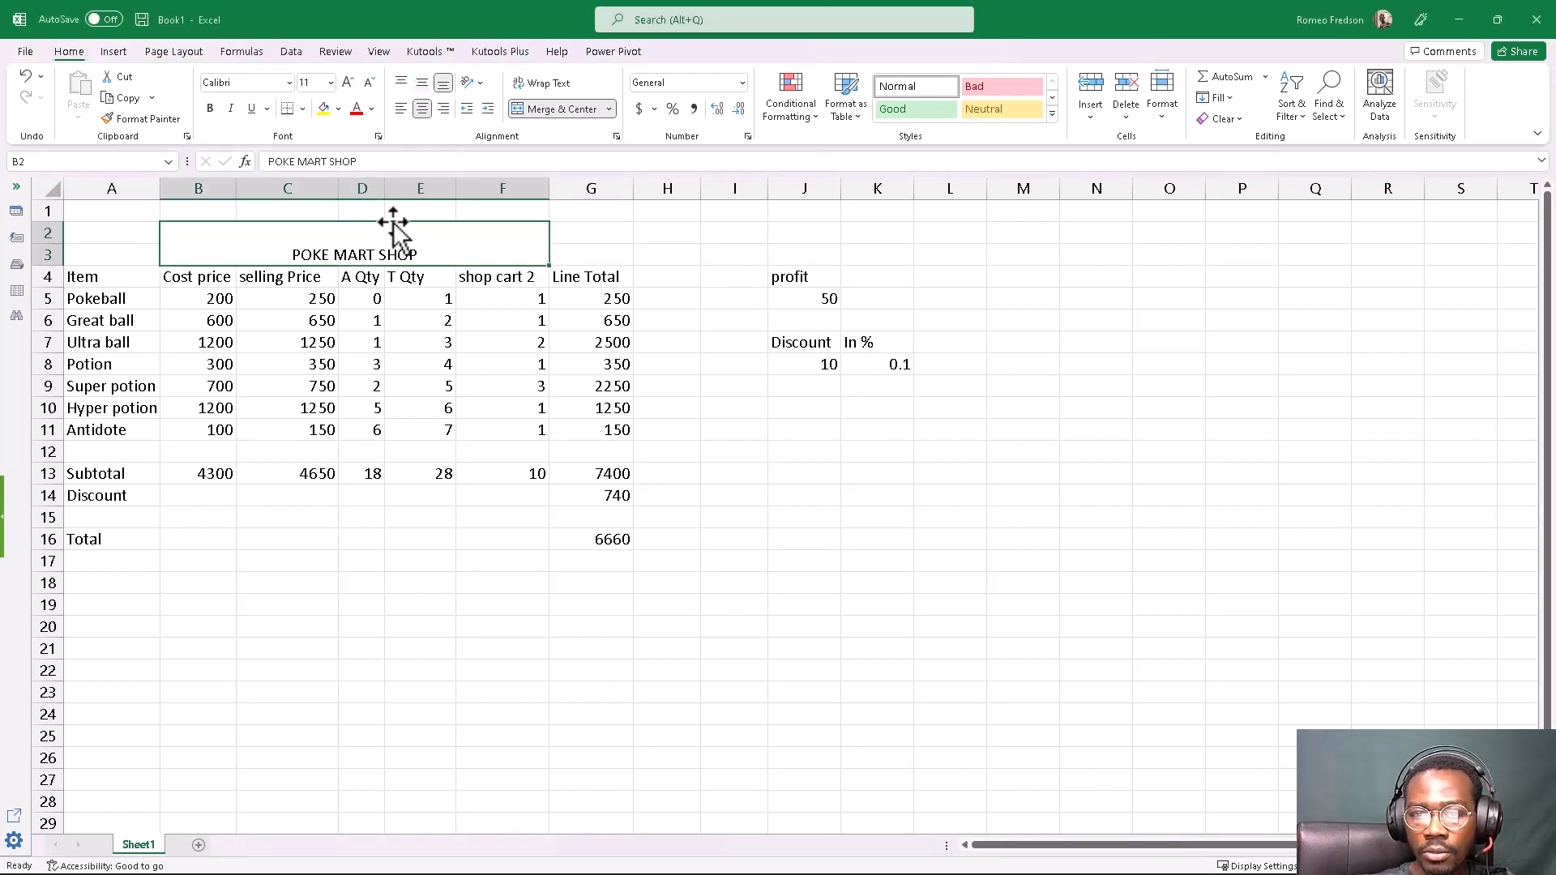
Middle-align the POKE MART SHOP title vertically in its merged cell and increase its font size to 18.
{"action": "left_click", "coordinate": [425, 82]}
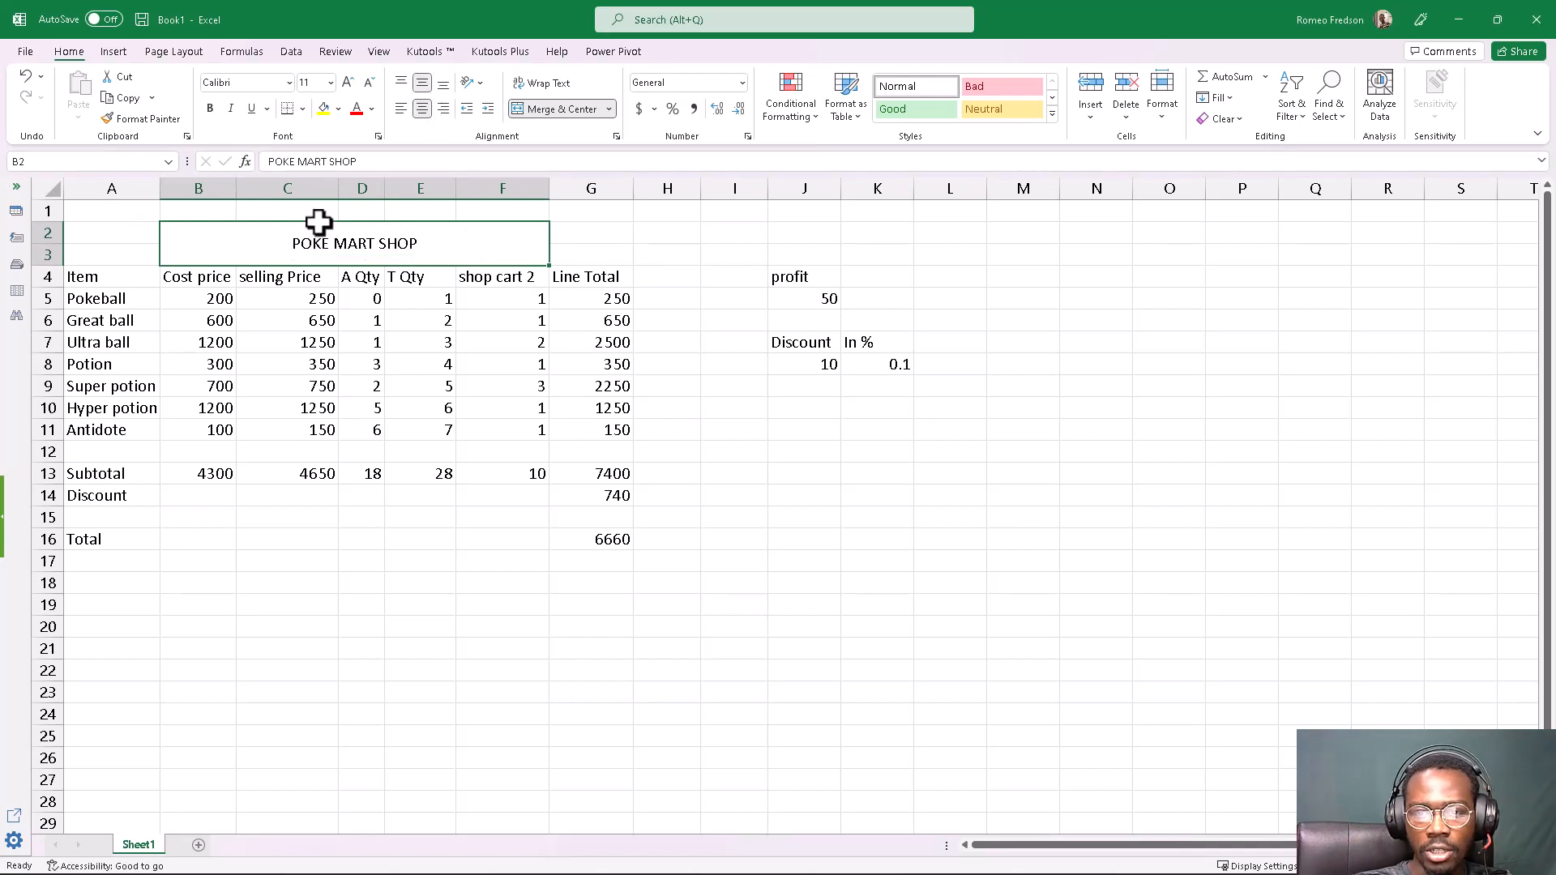
{"action": "left_click", "coordinate": [348, 82]}
{"action": "left_click", "coordinate": [347, 82]}
{"action": "left_click", "coordinate": [347, 82]}
{"action": "left_click", "coordinate": [348, 81]}
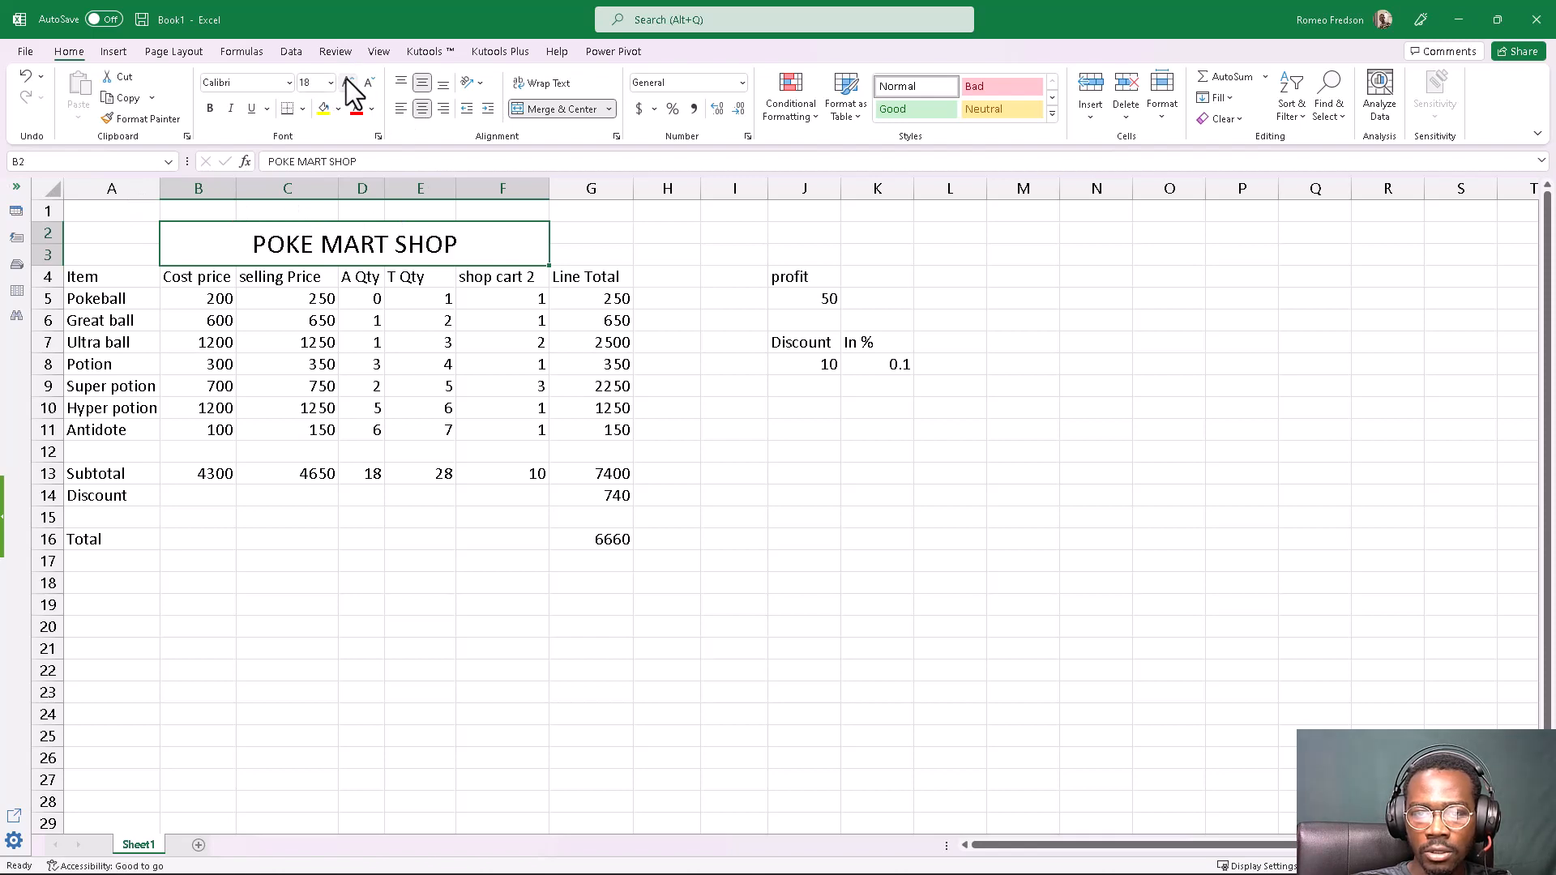
{"action": "left_click", "coordinate": [357, 296]}
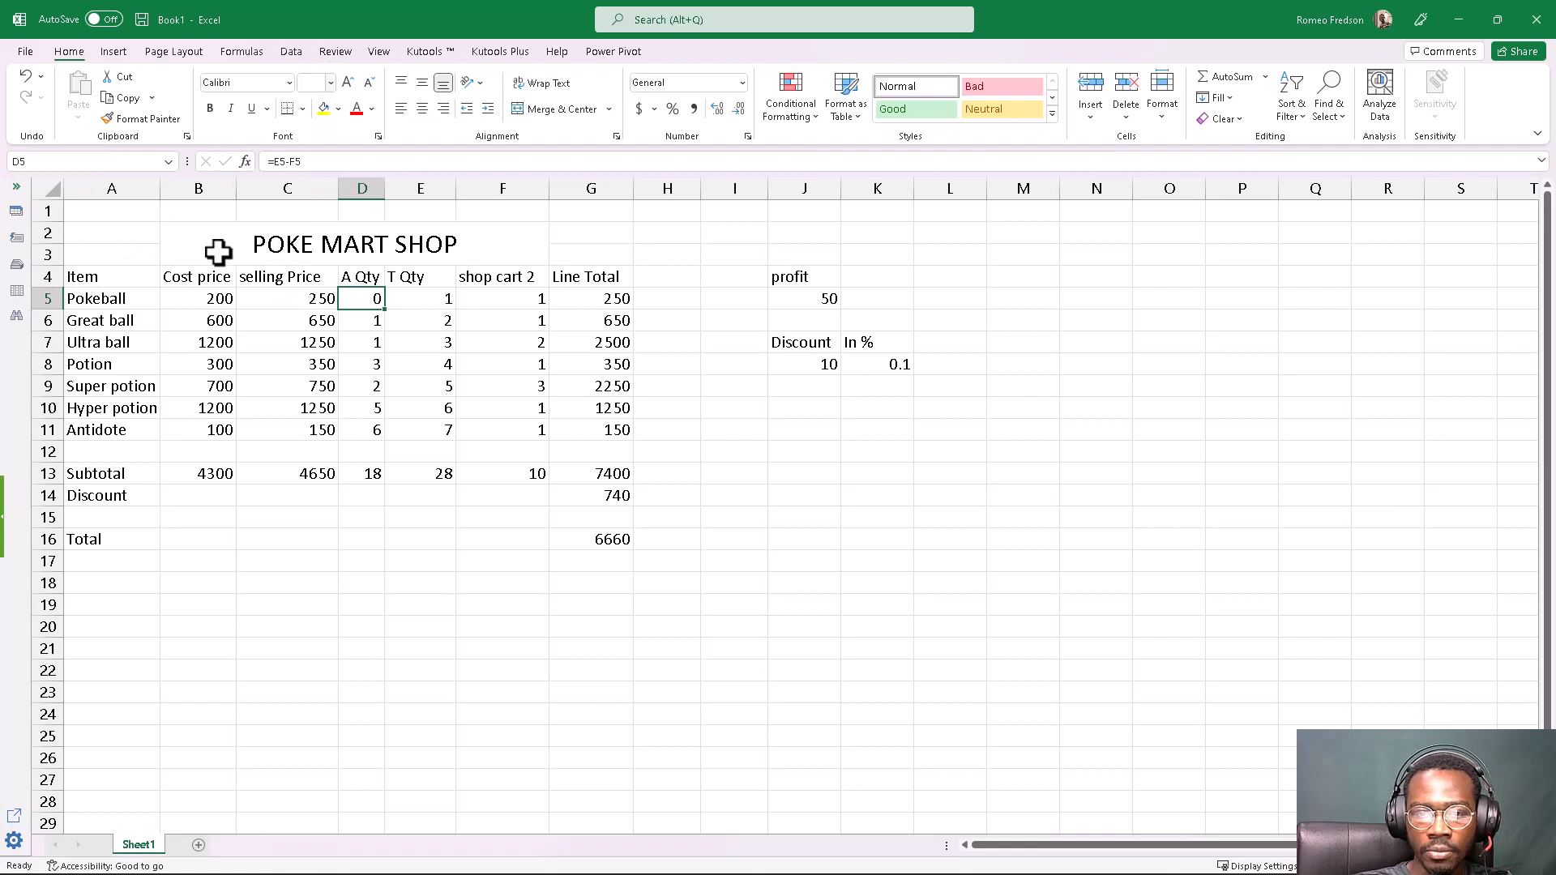
{"action": "left_click", "coordinate": [251, 247]}
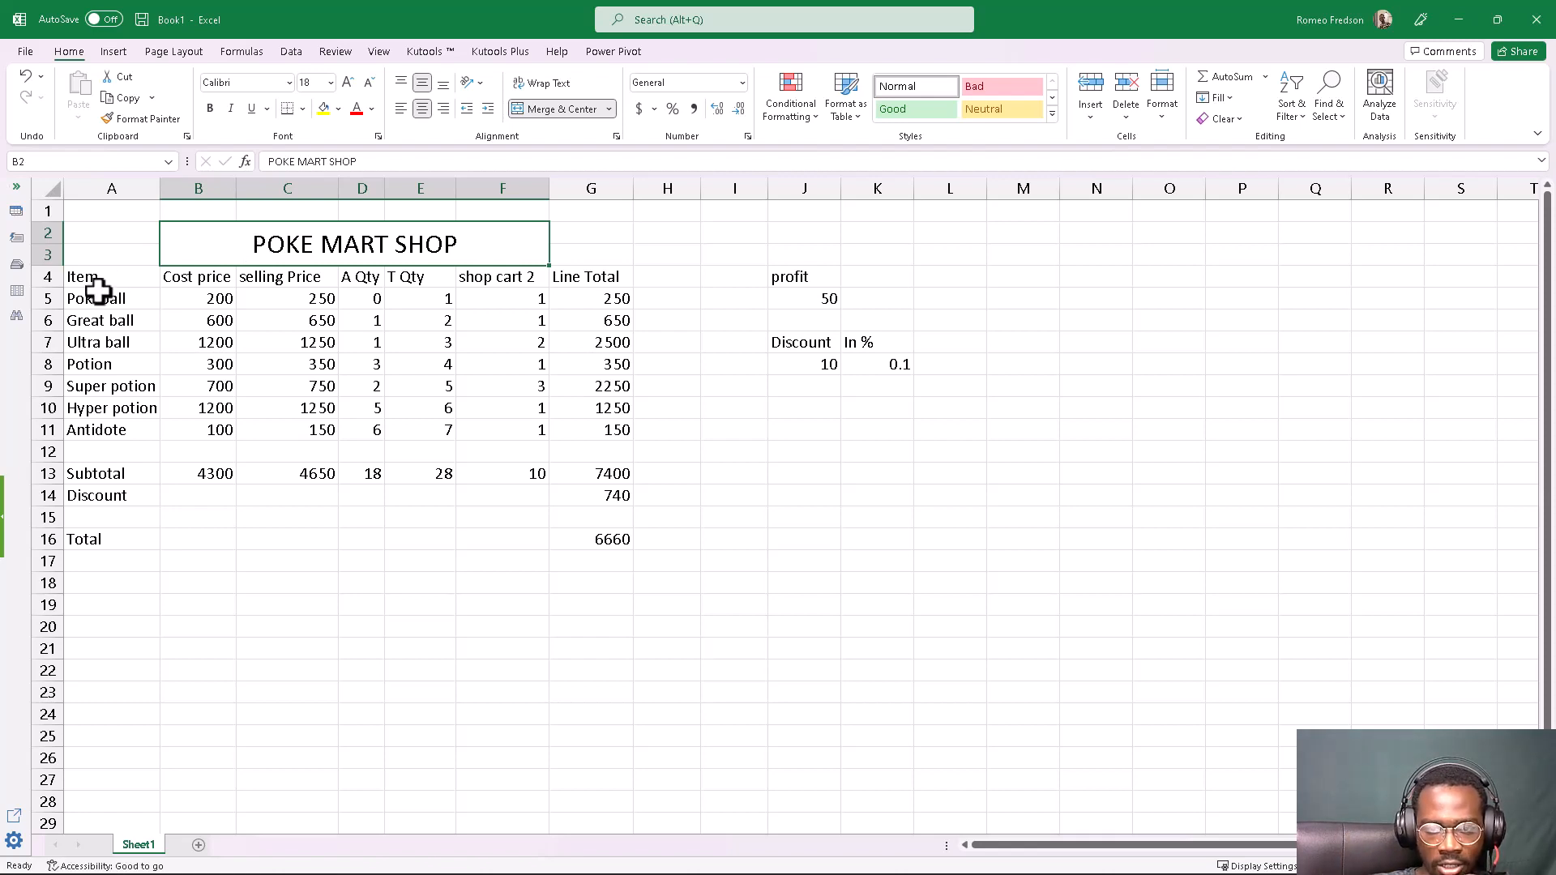
Apply thick outside borders around the item table, range A4:G11.
{"action": "left_click_drag", "start_coordinate": [99, 276], "coordinate": [611, 430]}
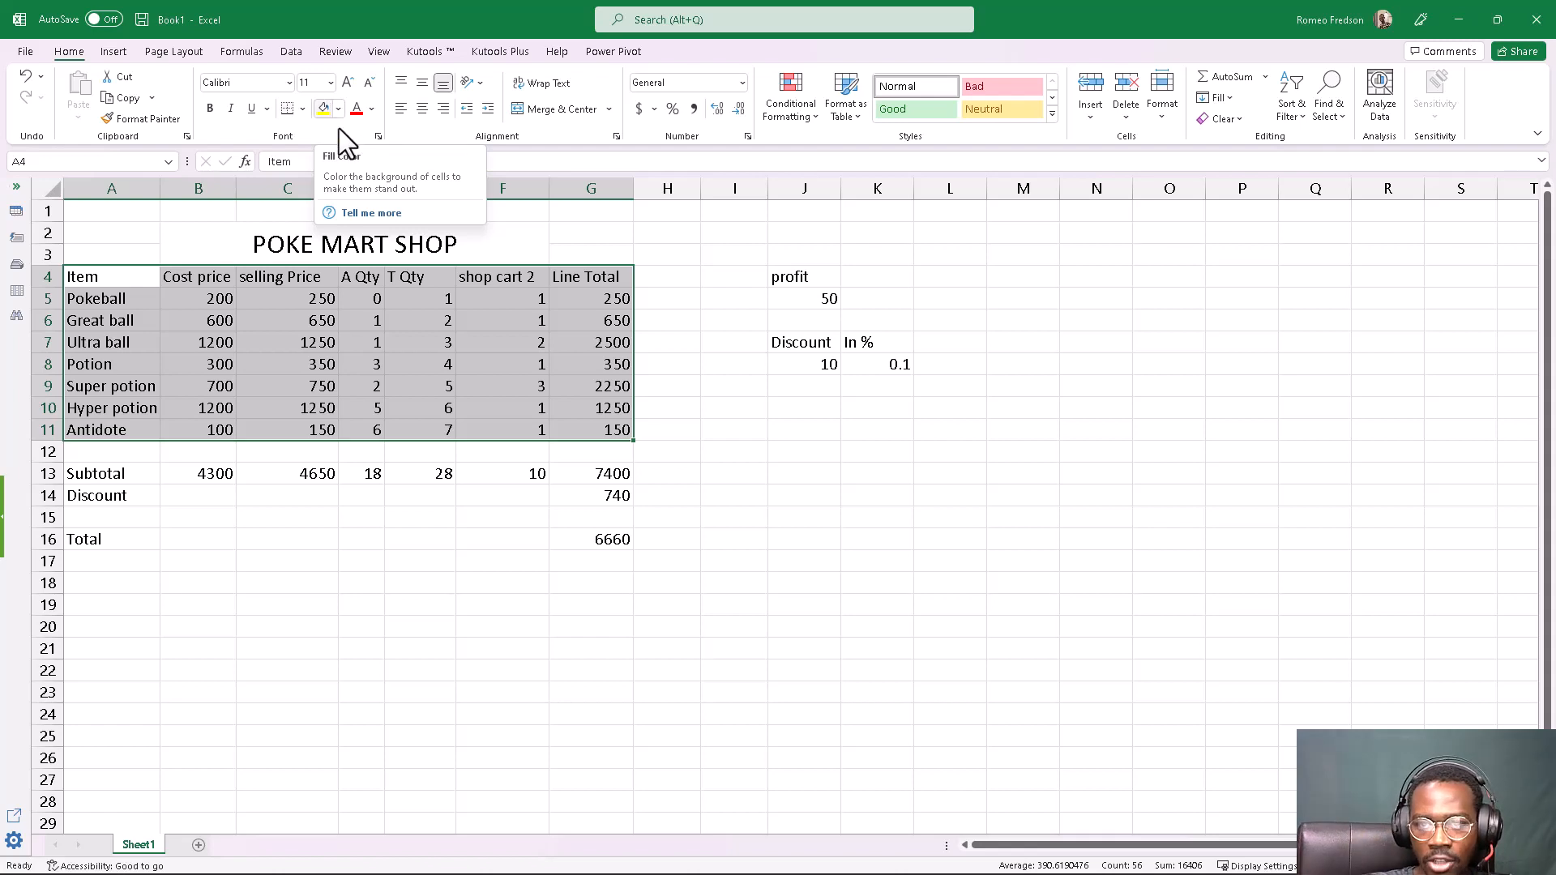
{"action": "left_click", "coordinate": [303, 108]}
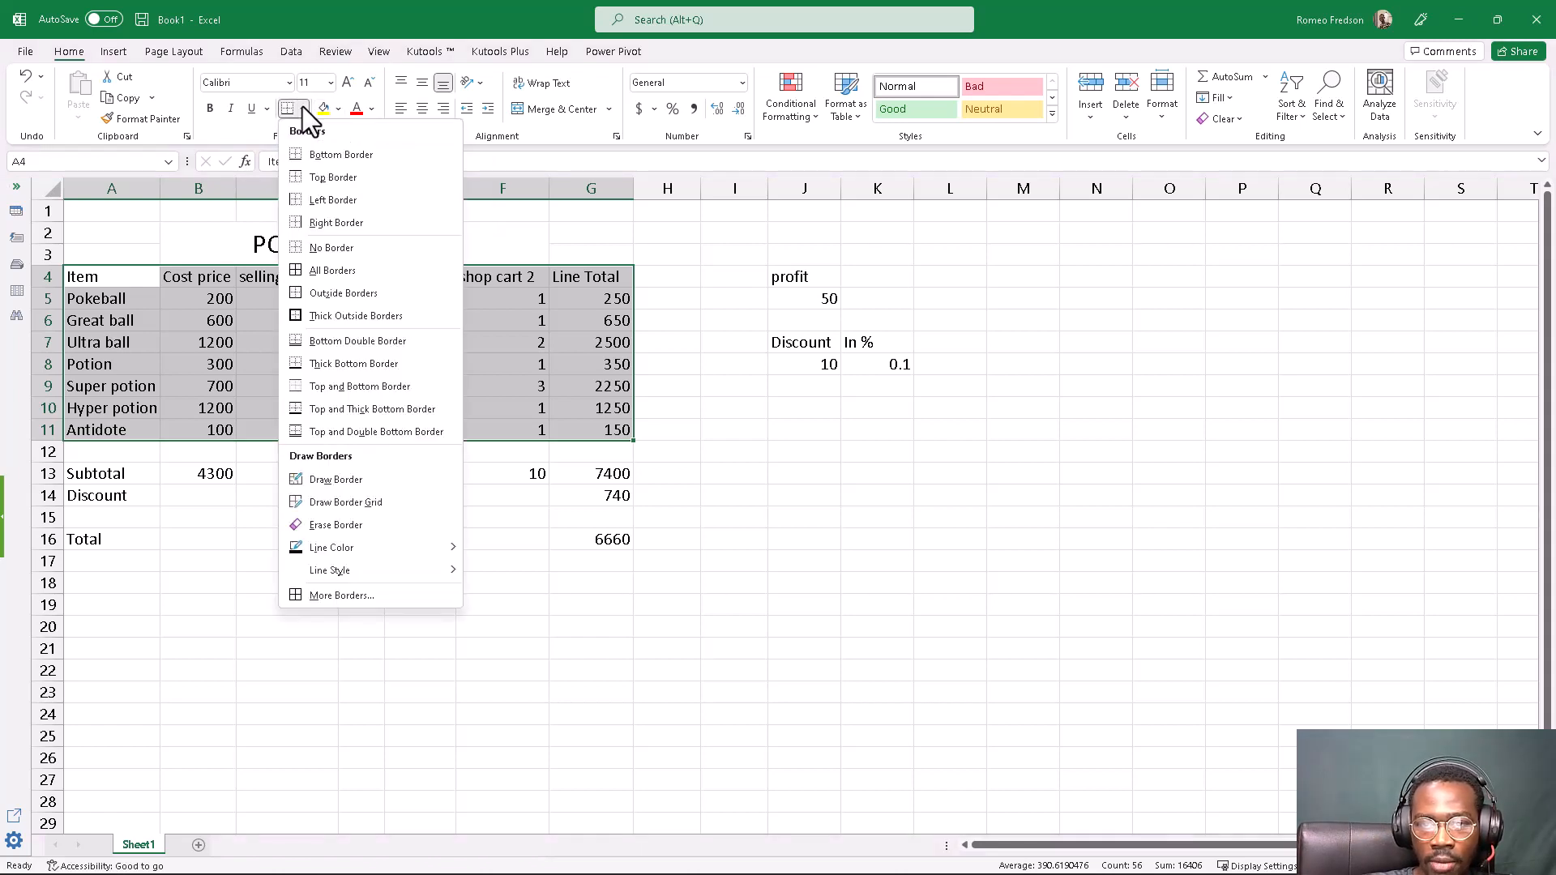
{"action": "left_click", "coordinate": [313, 320]}
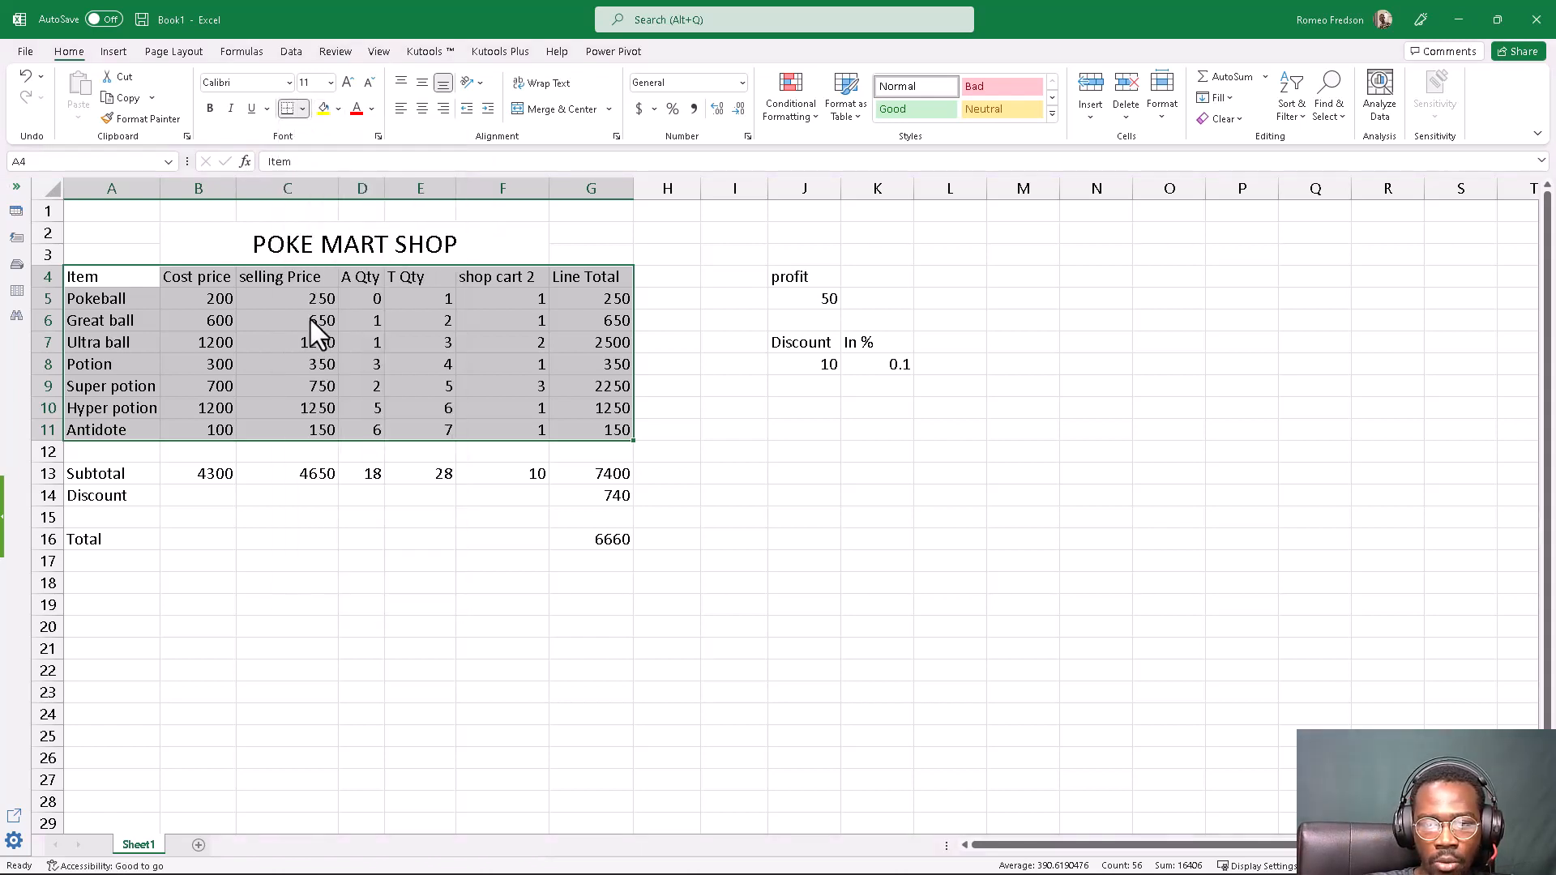
Apply thick outside borders around the table's header row, A4:G4.
{"action": "left_click", "coordinate": [112, 276]}
{"action": "left_click_drag", "start_coordinate": [112, 276], "coordinate": [580, 277]}
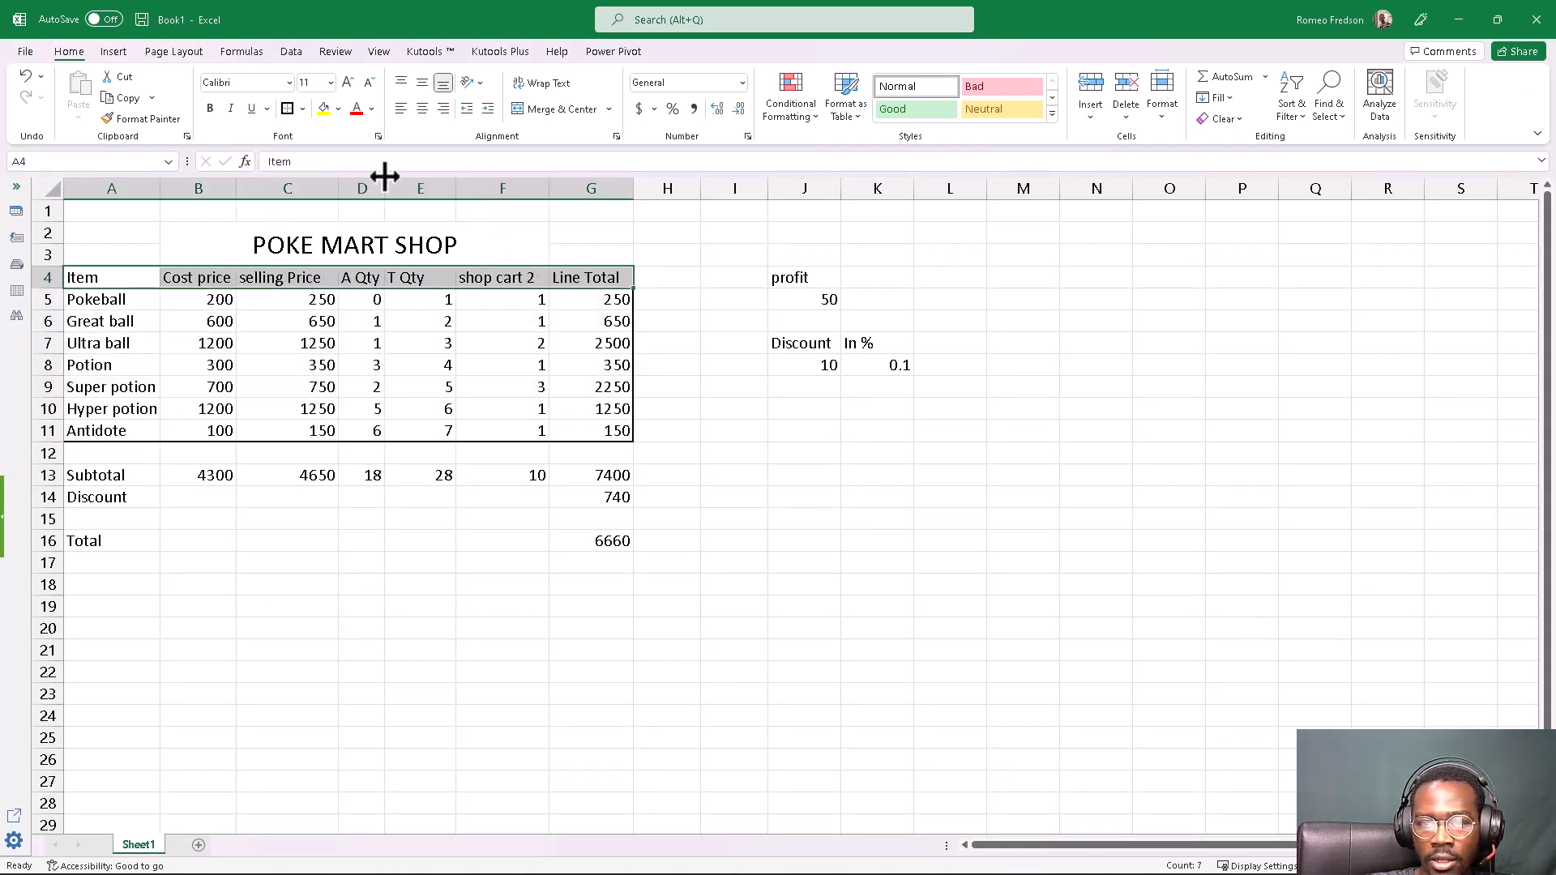
{"action": "left_click", "coordinate": [286, 108]}
{"action": "left_click", "coordinate": [345, 417]}
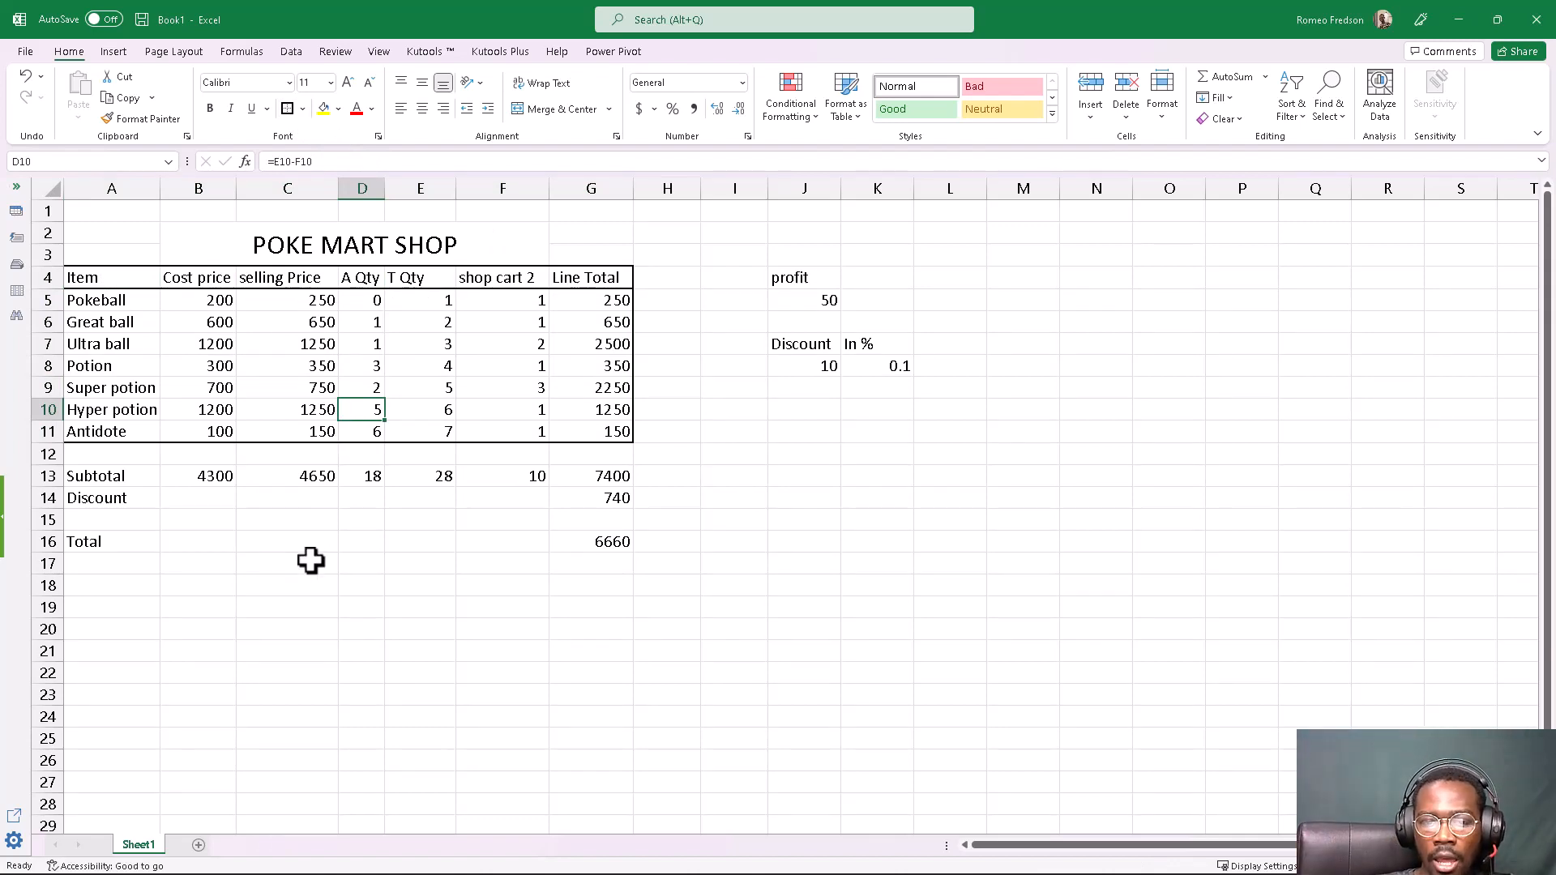
Apply thick outside borders around the Subtotal row, A13:G13.
{"action": "left_click_drag", "start_coordinate": [91, 476], "coordinate": [610, 479]}
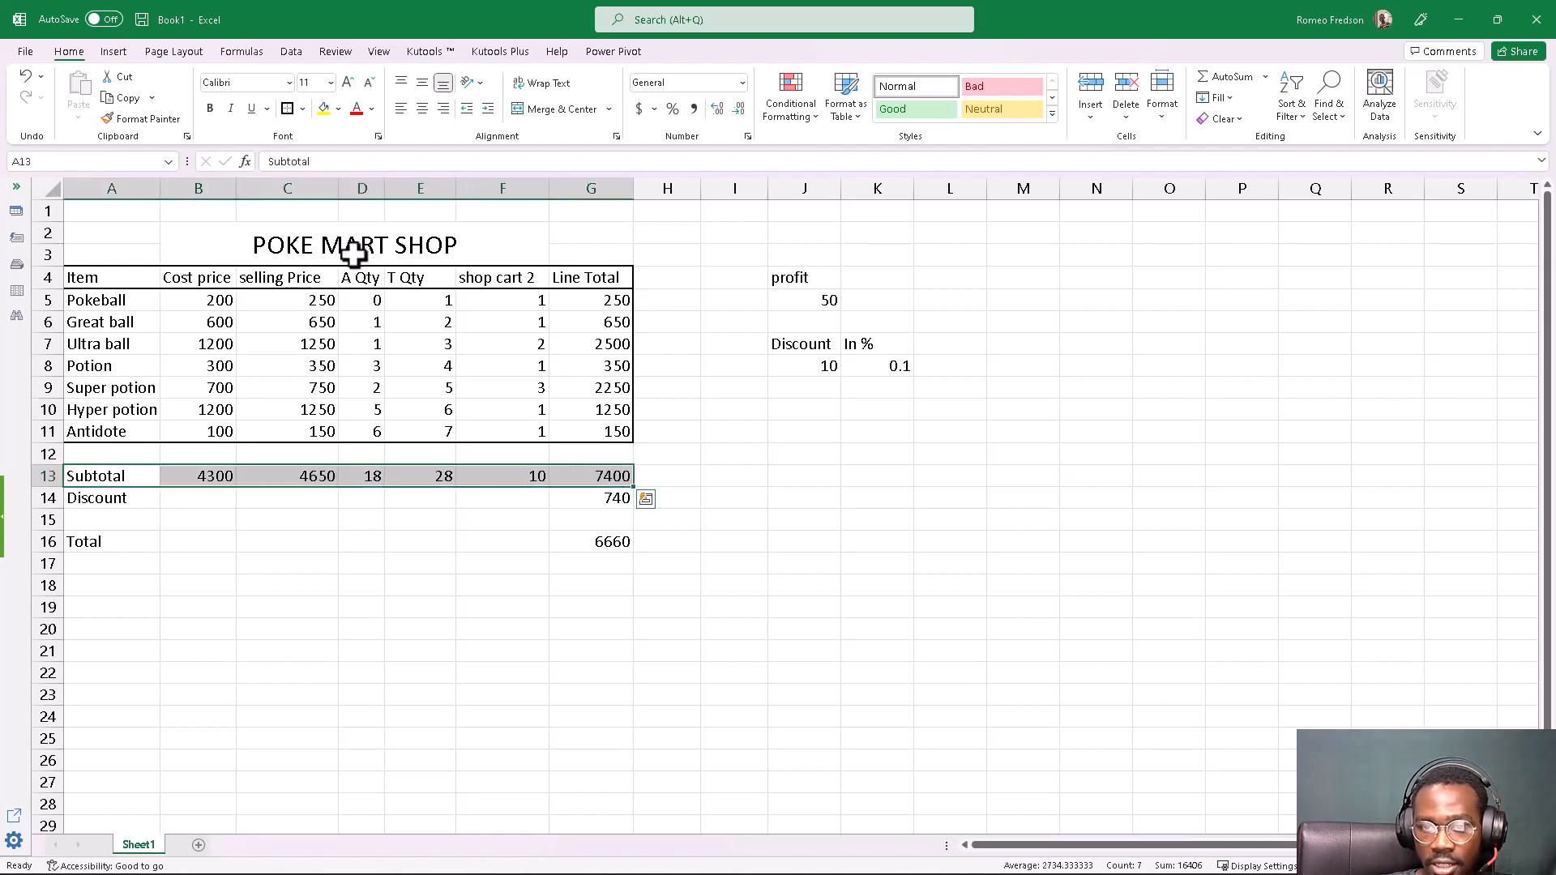
{"action": "left_click", "coordinate": [287, 109]}
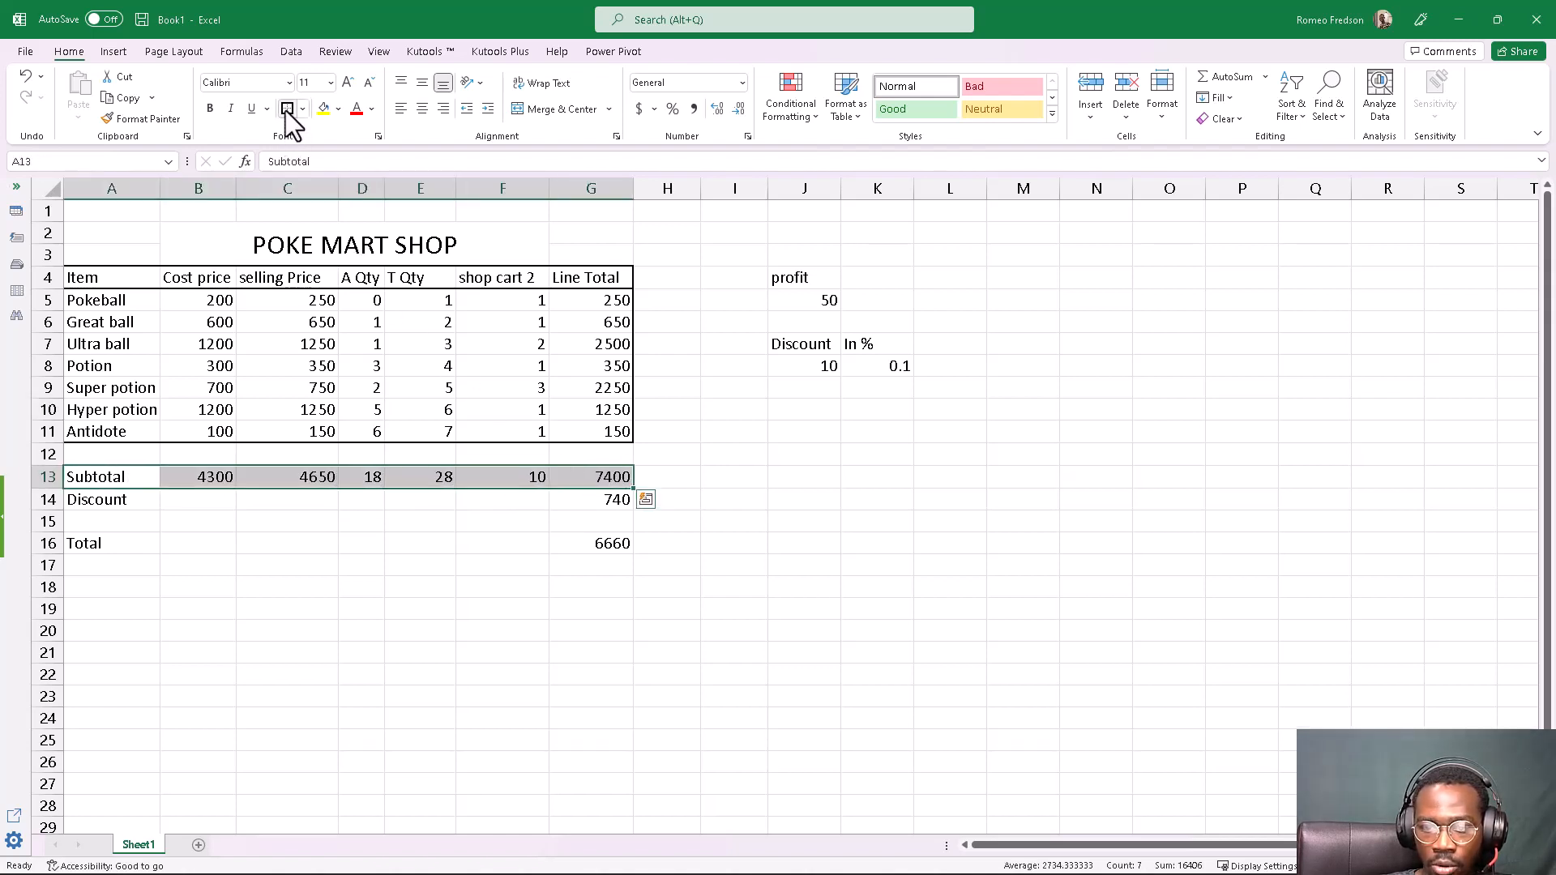
{"action": "left_click", "coordinate": [118, 505]}
{"action": "left_click", "coordinate": [233, 561]}
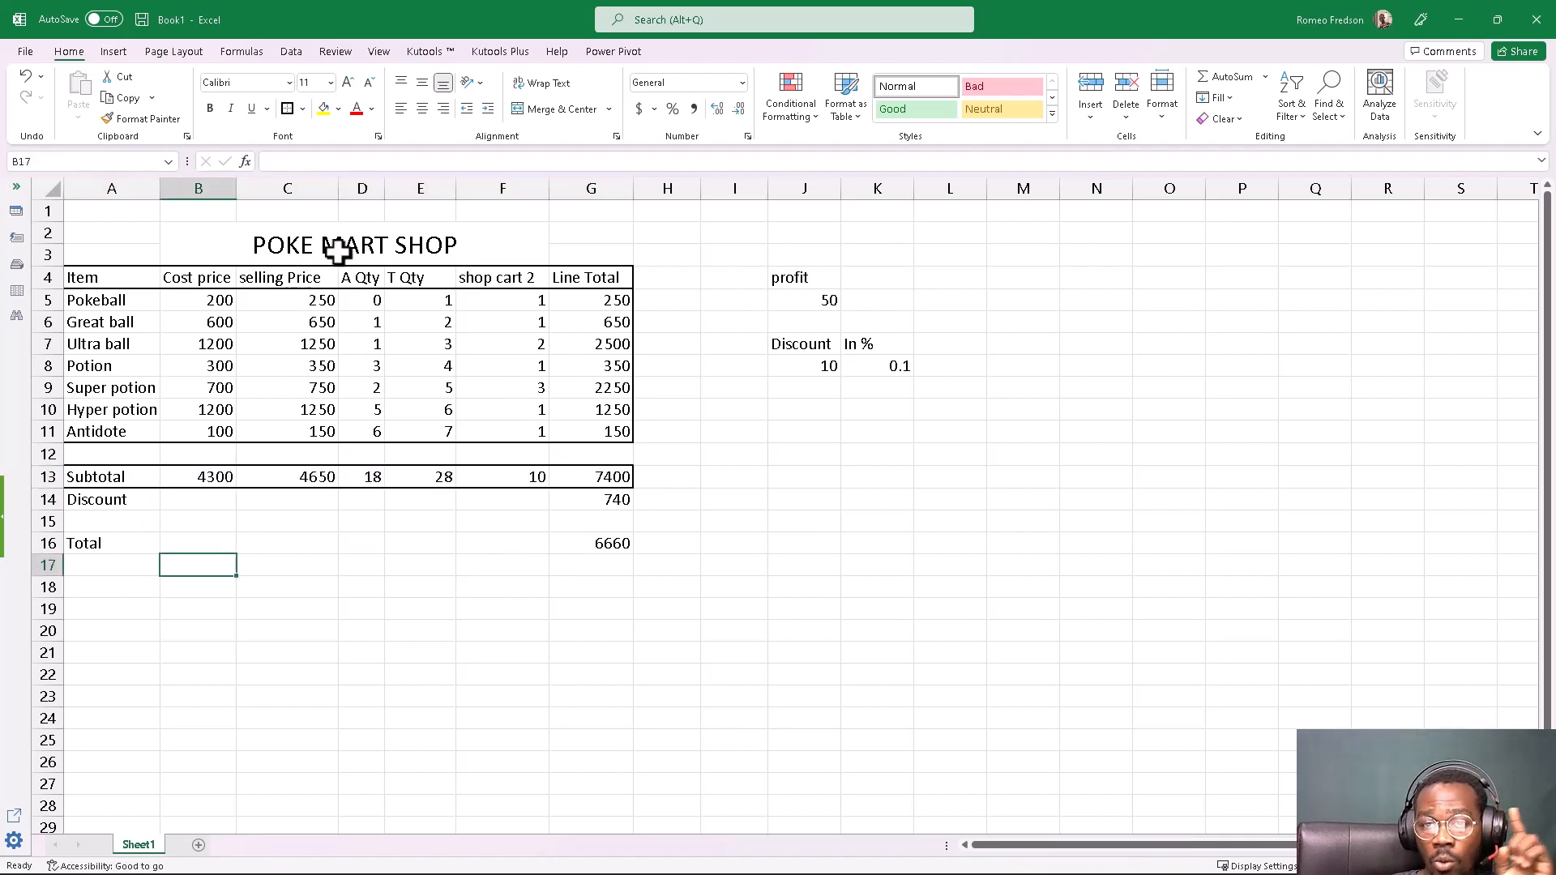
Apply a bottom double border to the discount amount in cell G14.
{"action": "left_click", "coordinate": [607, 506]}
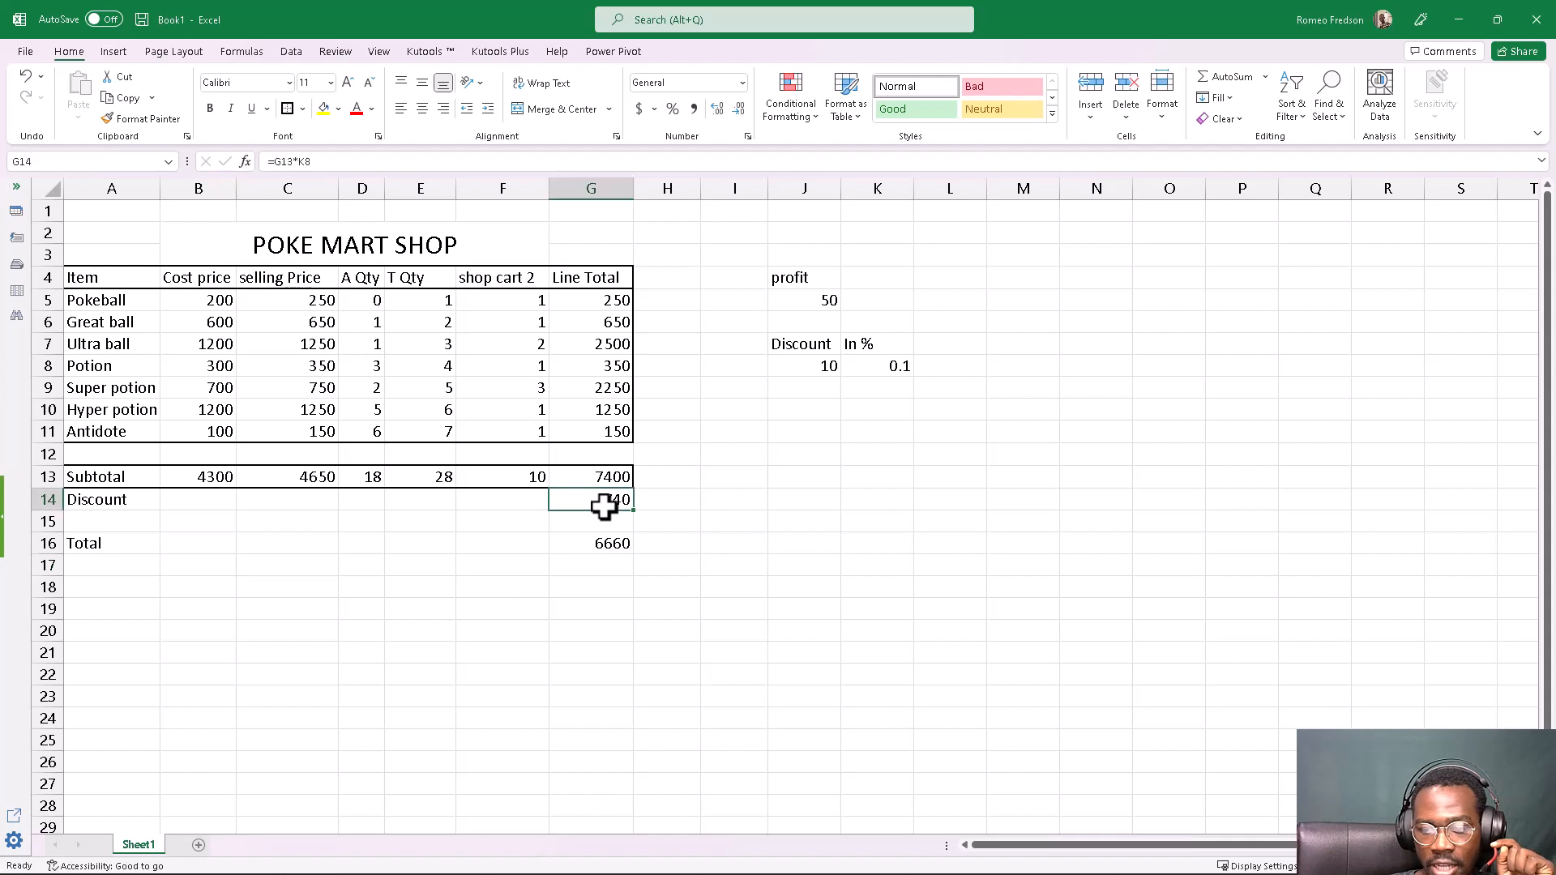
{"action": "left_click", "coordinate": [303, 108]}
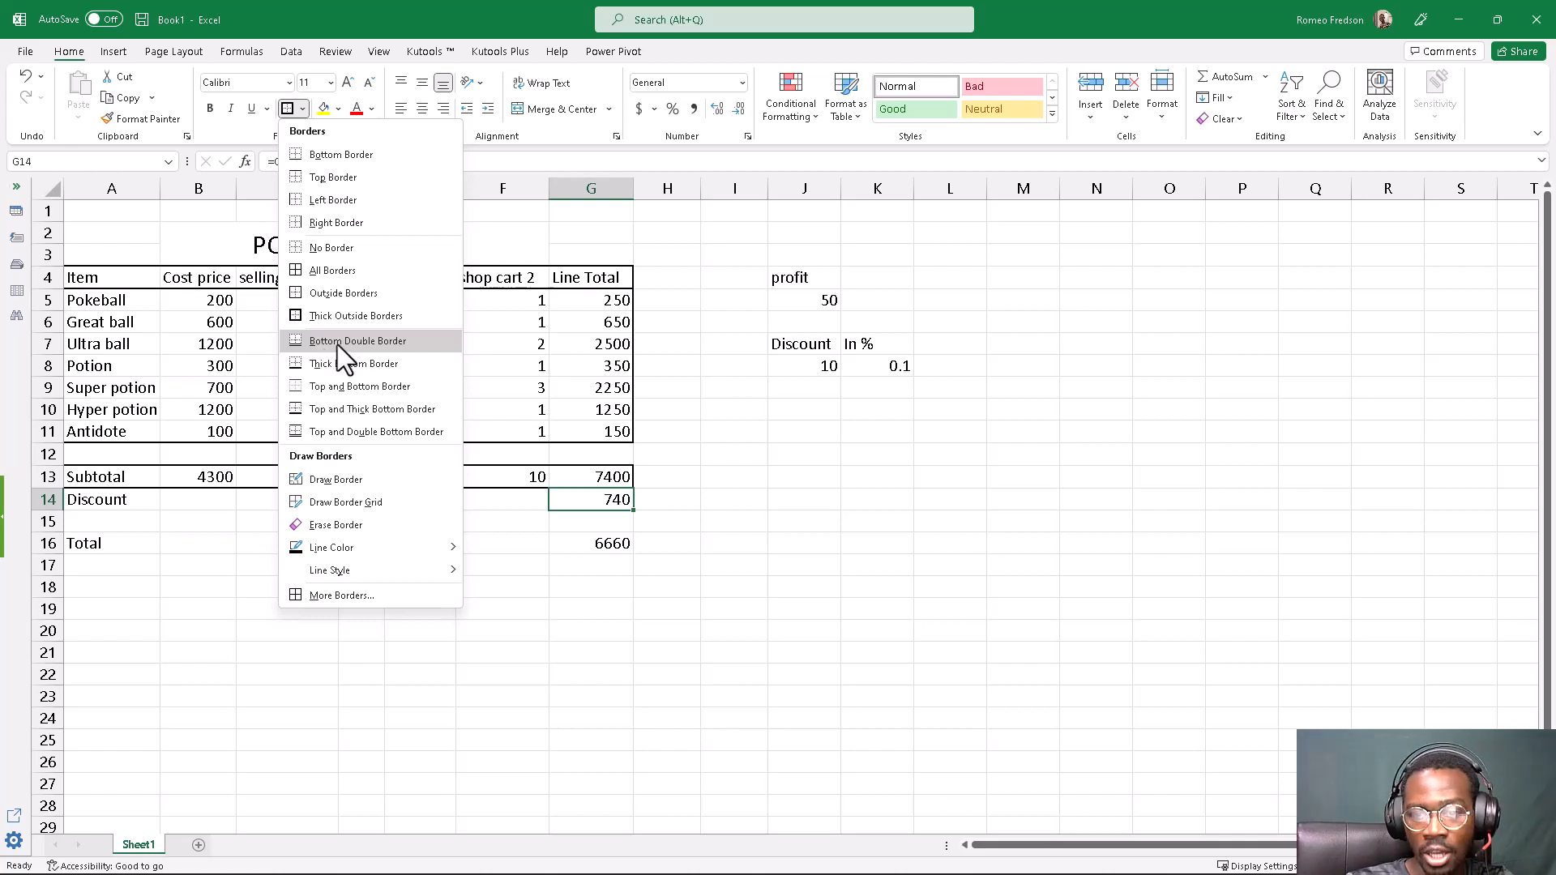
{"action": "left_click", "coordinate": [337, 344]}
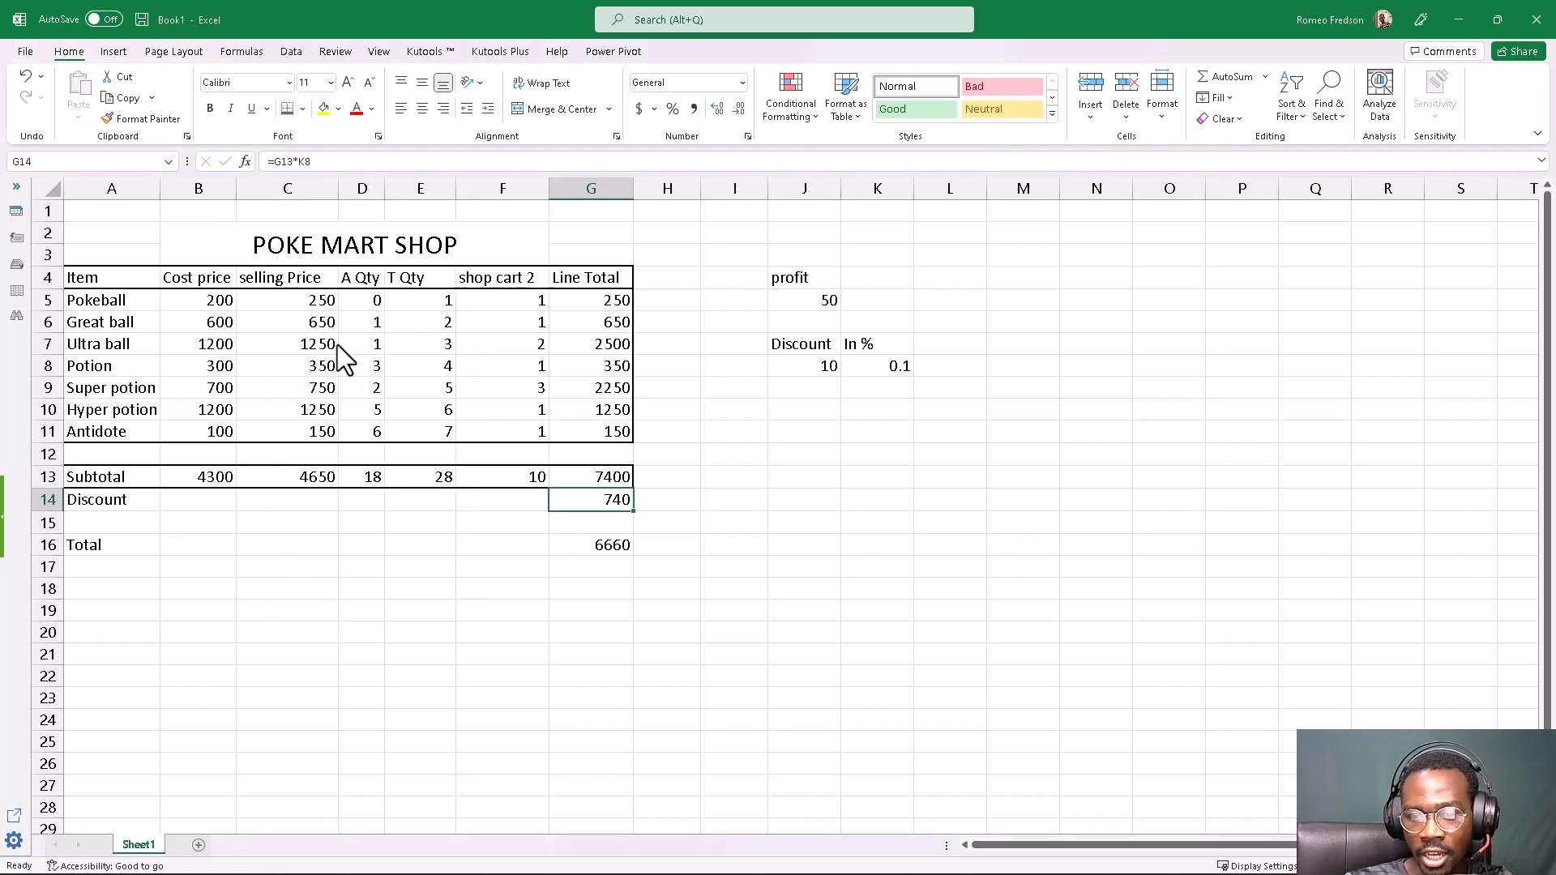
{"action": "left_click", "coordinate": [597, 635]}
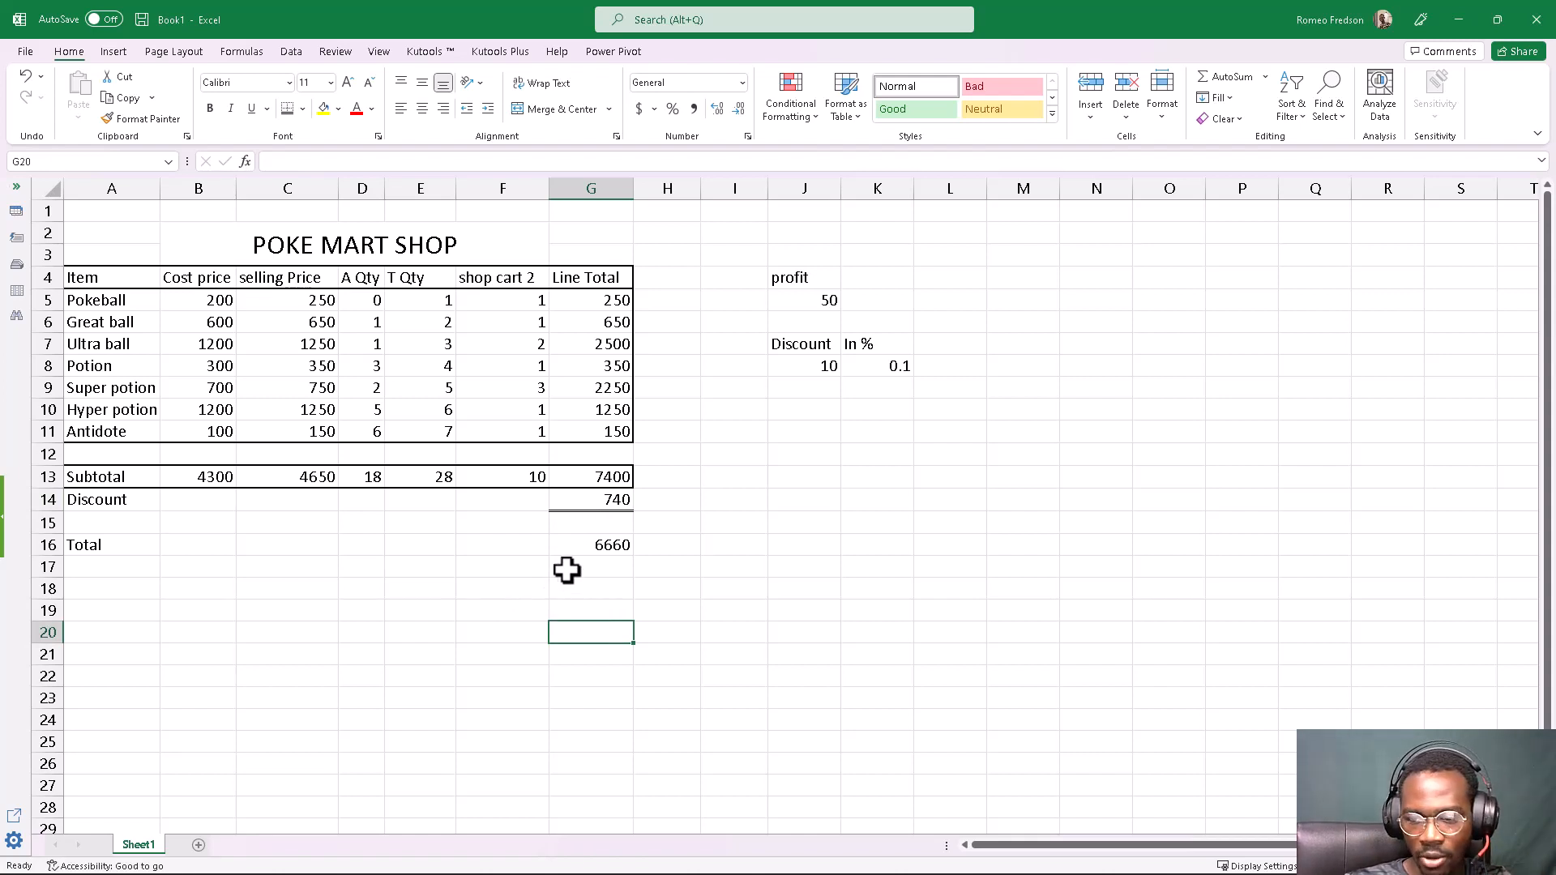
Apply a top and double bottom border to the total amount in cell G16.
{"action": "left_click", "coordinate": [595, 545]}
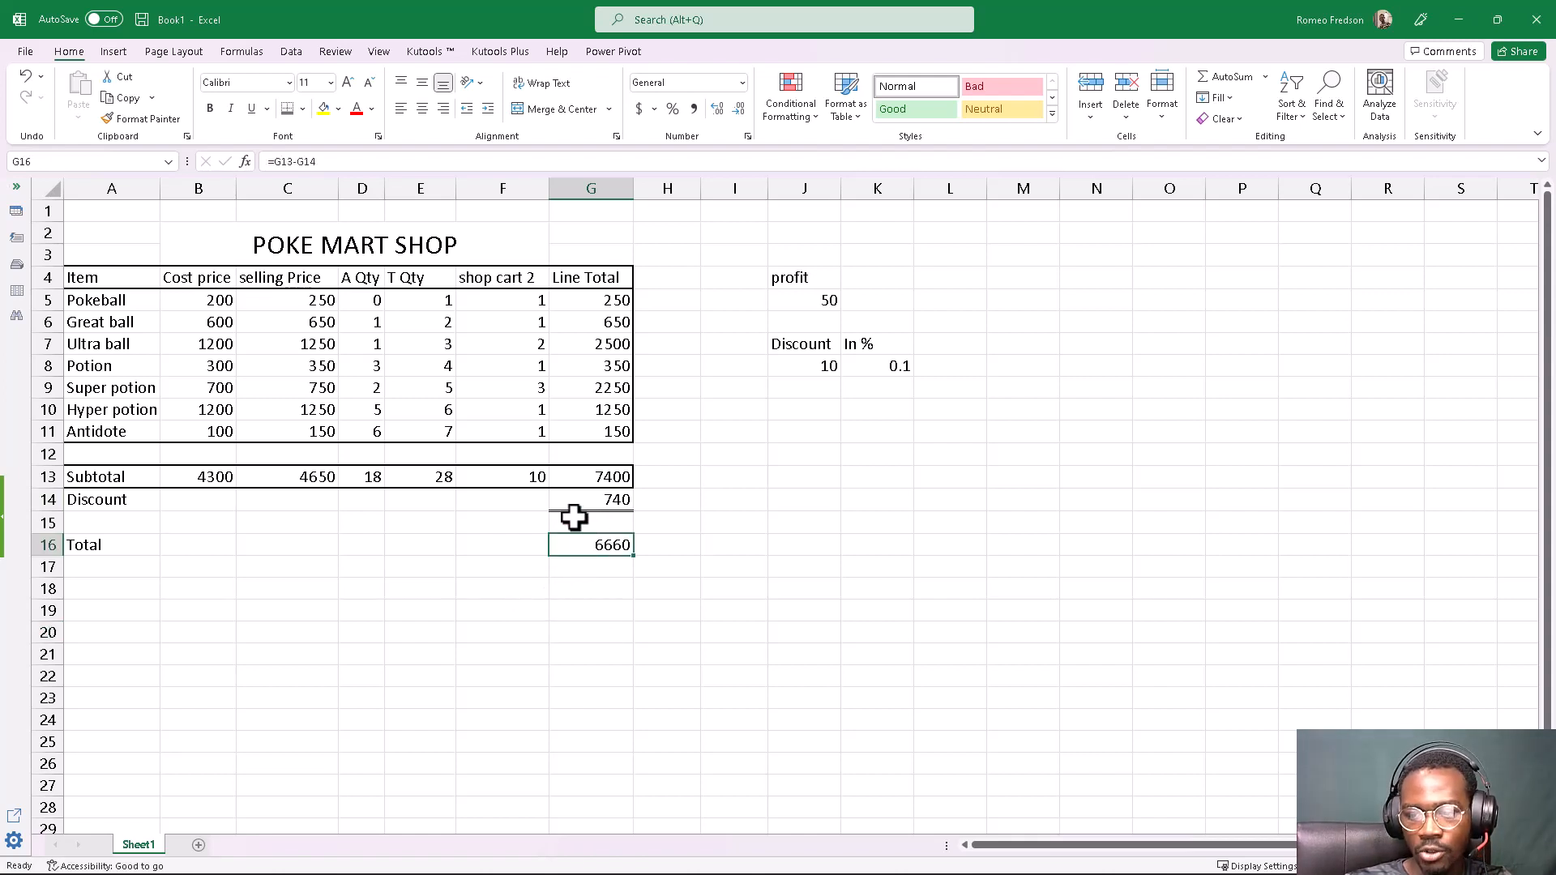
{"action": "left_click", "coordinate": [300, 110]}
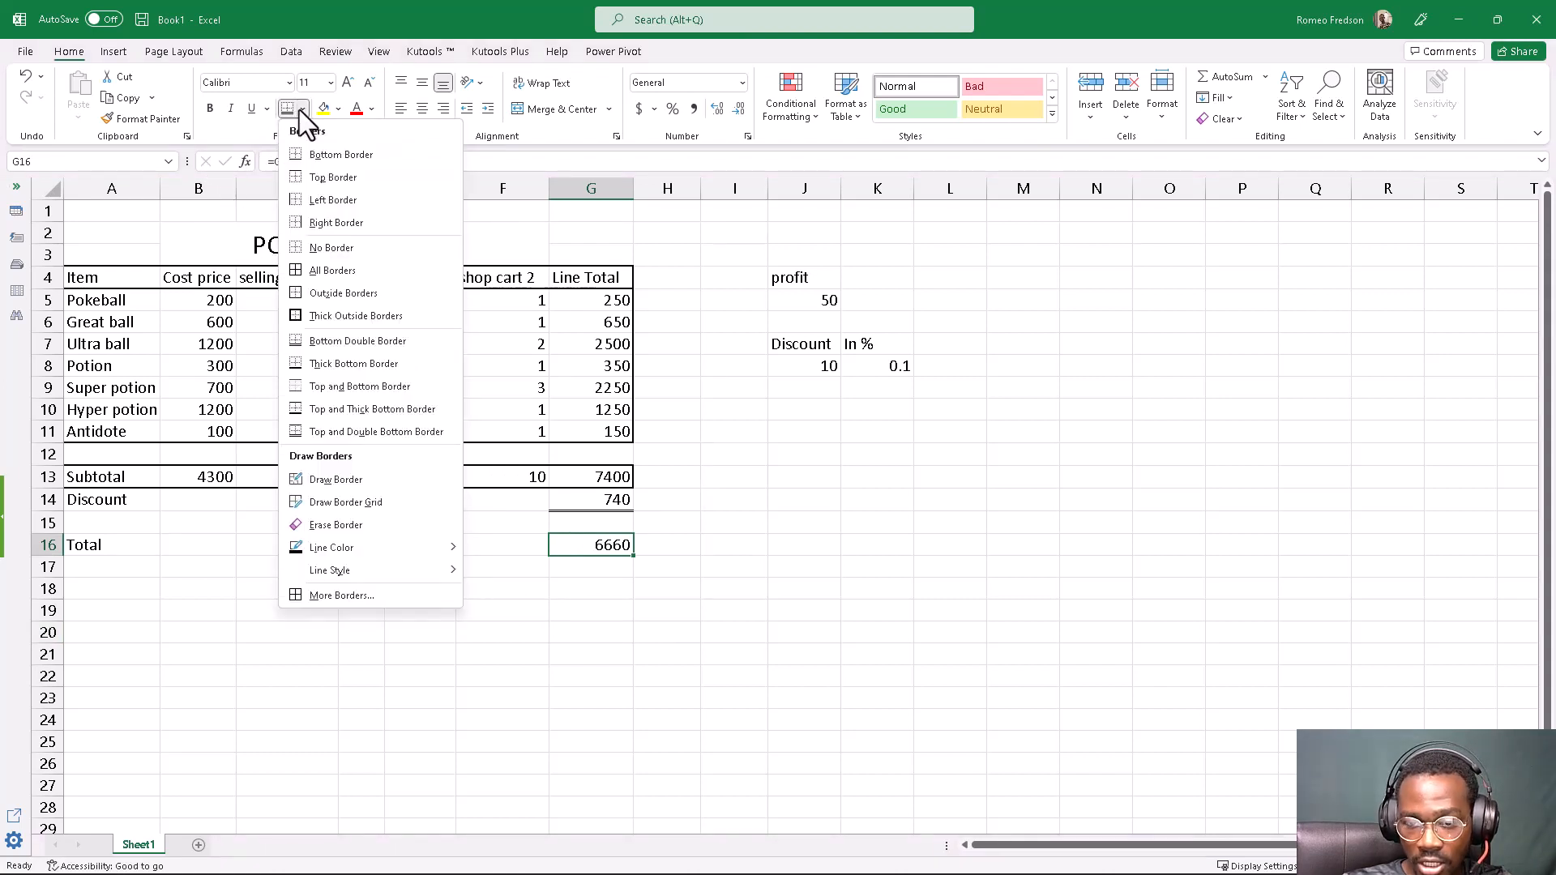
{"action": "left_click", "coordinate": [308, 432]}
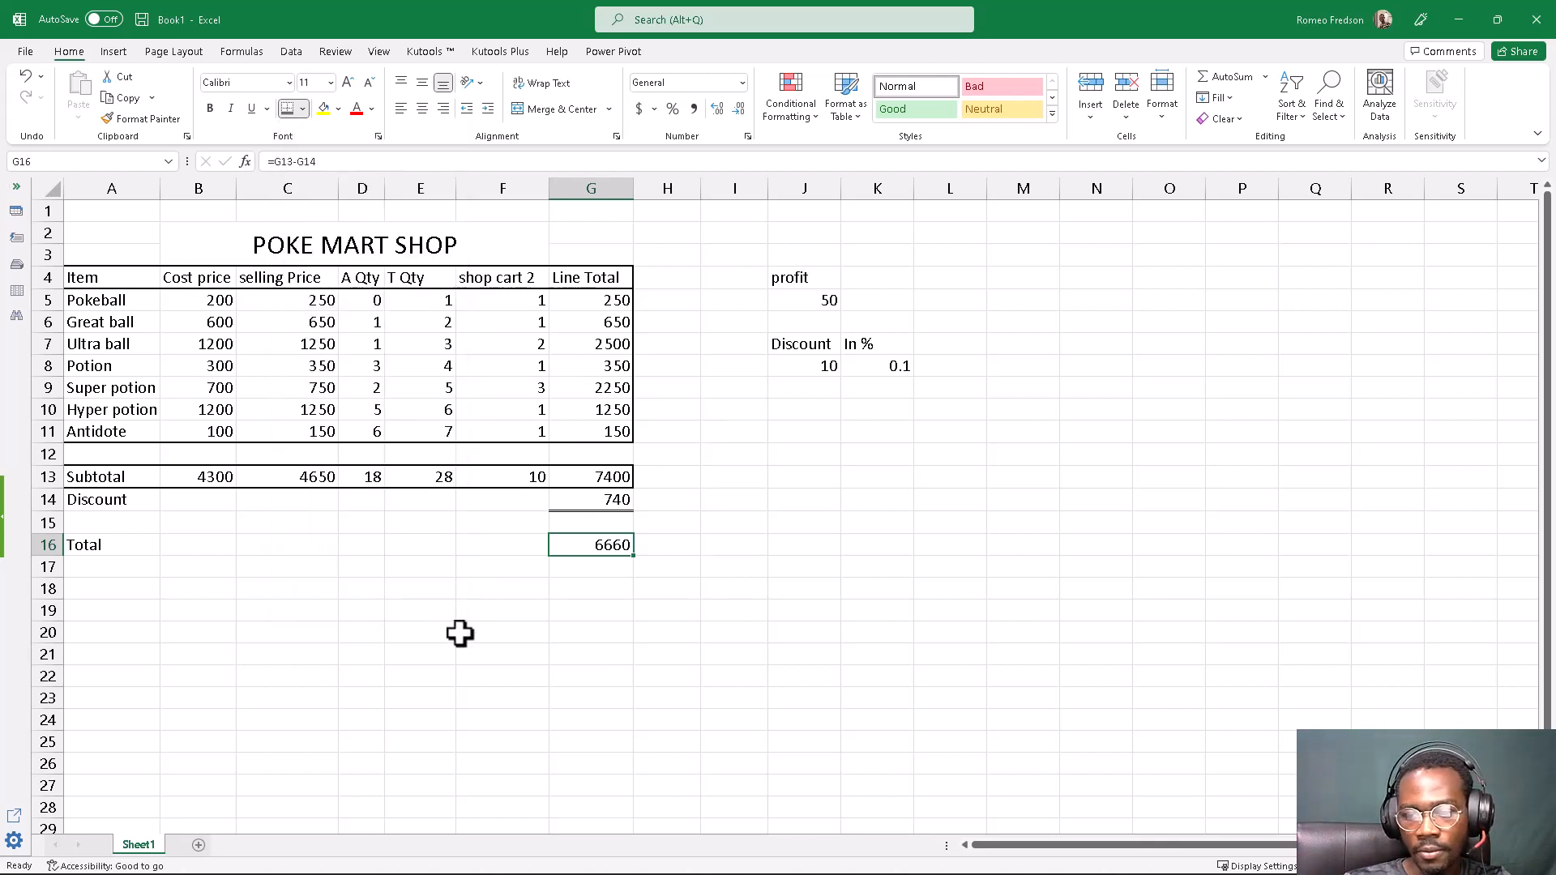
{"action": "left_click", "coordinate": [544, 651]}
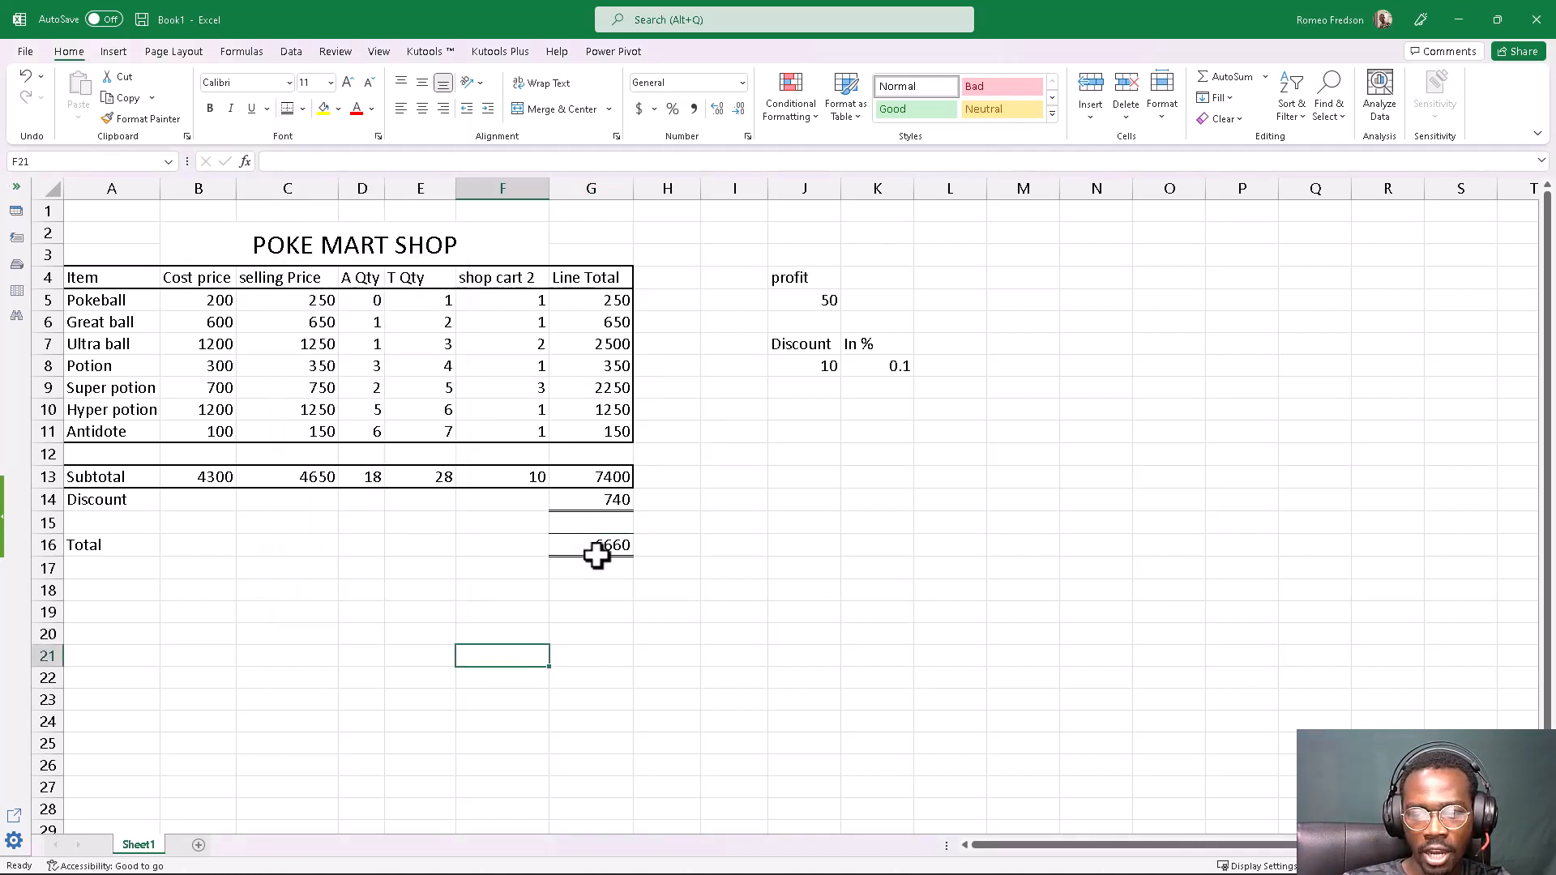
{"action": "left_click", "coordinate": [436, 584]}
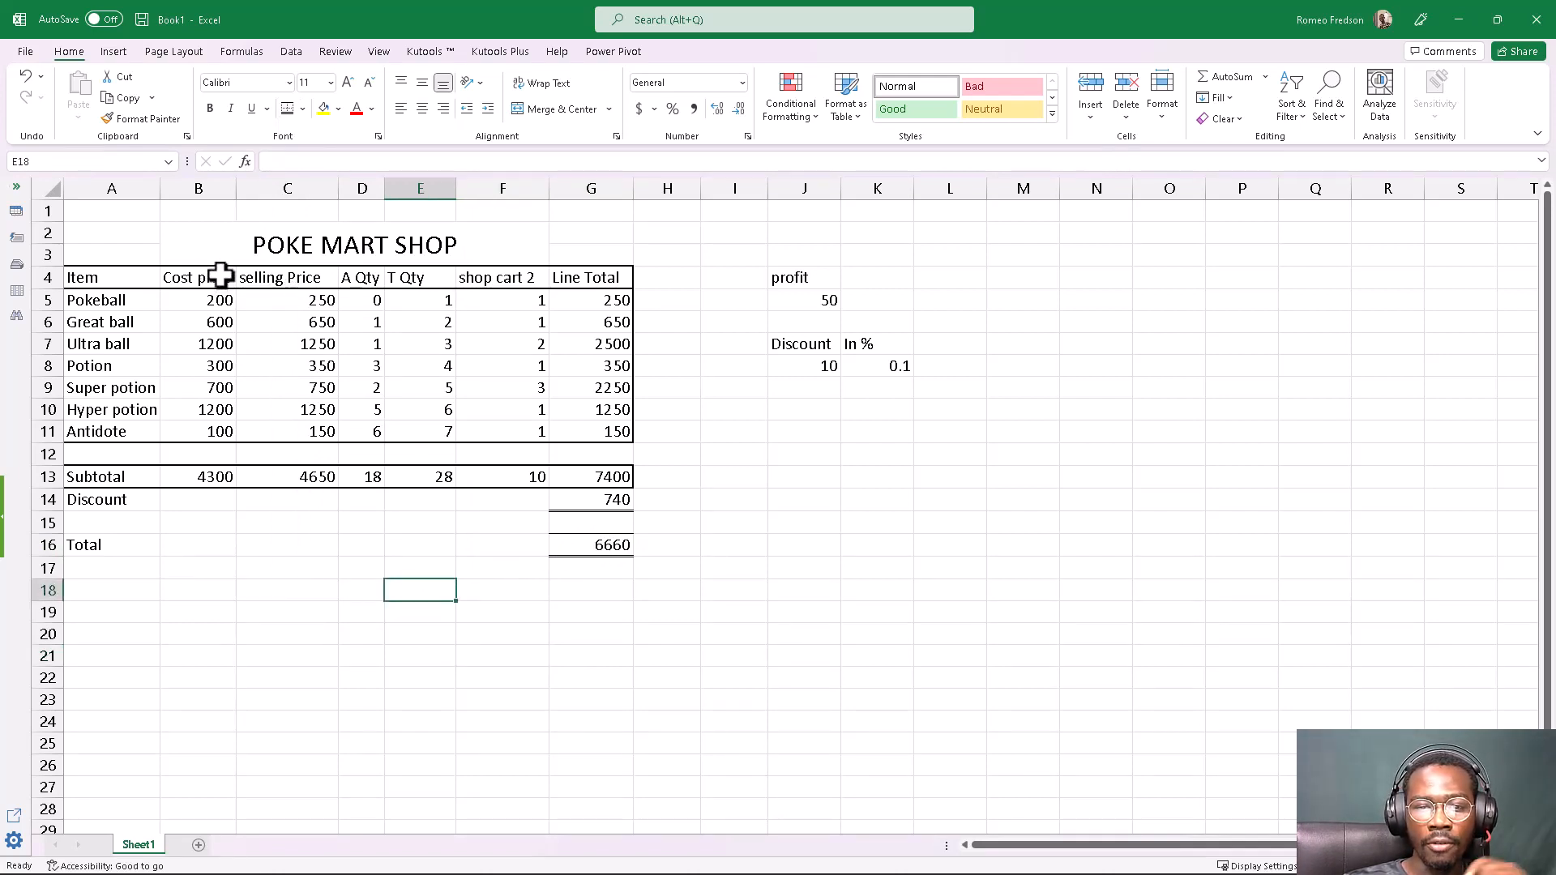
Apply thick outside borders around the merged POKE MART SHOP title cell.
{"action": "left_click", "coordinate": [247, 251]}
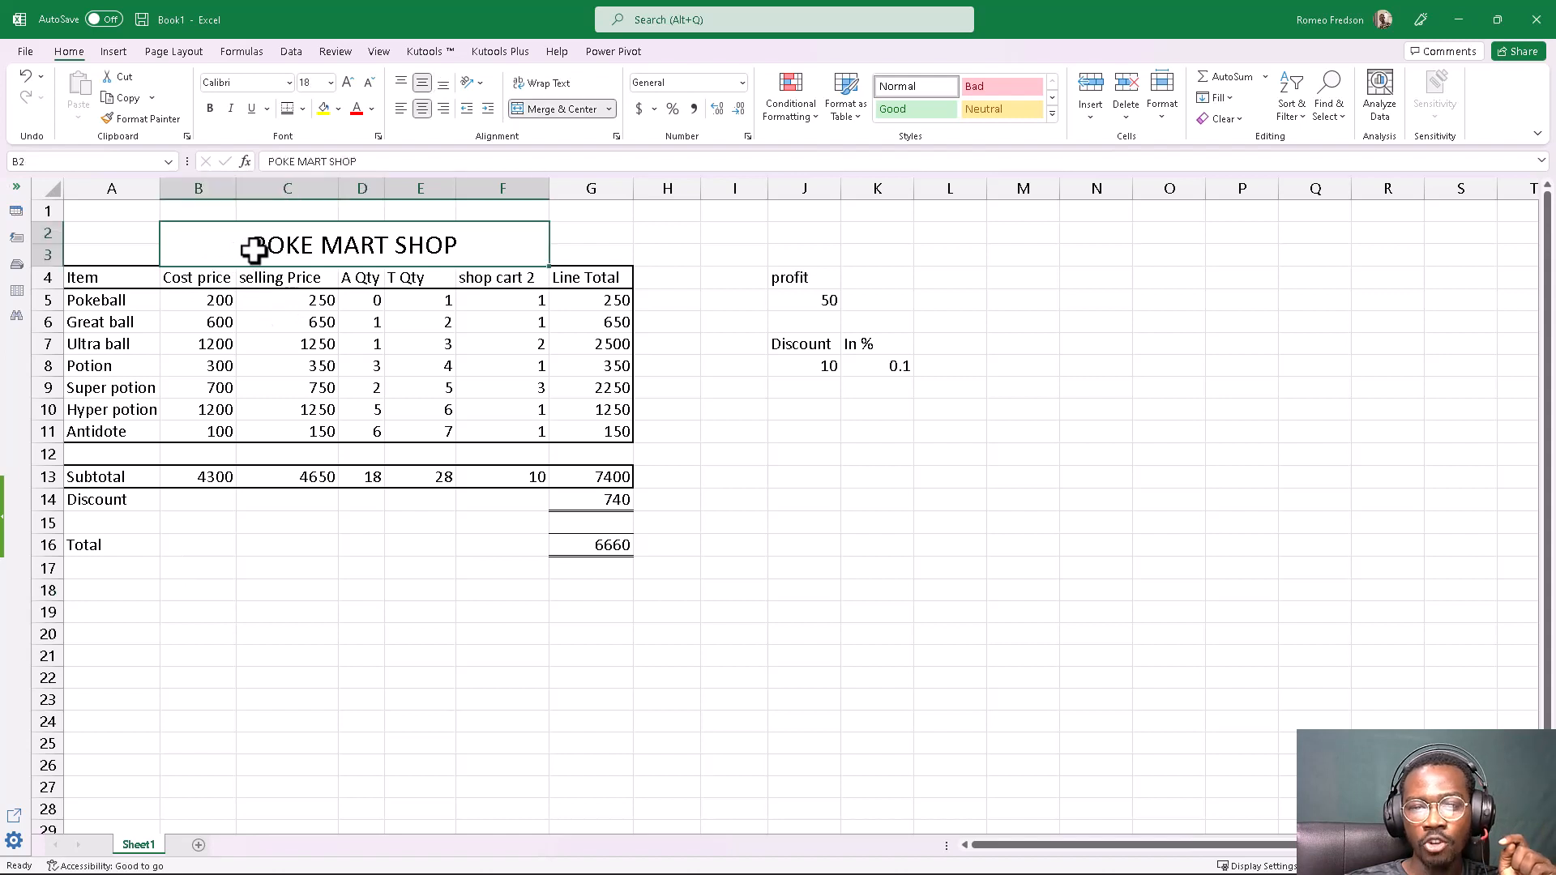
{"action": "left_click", "coordinate": [302, 107]}
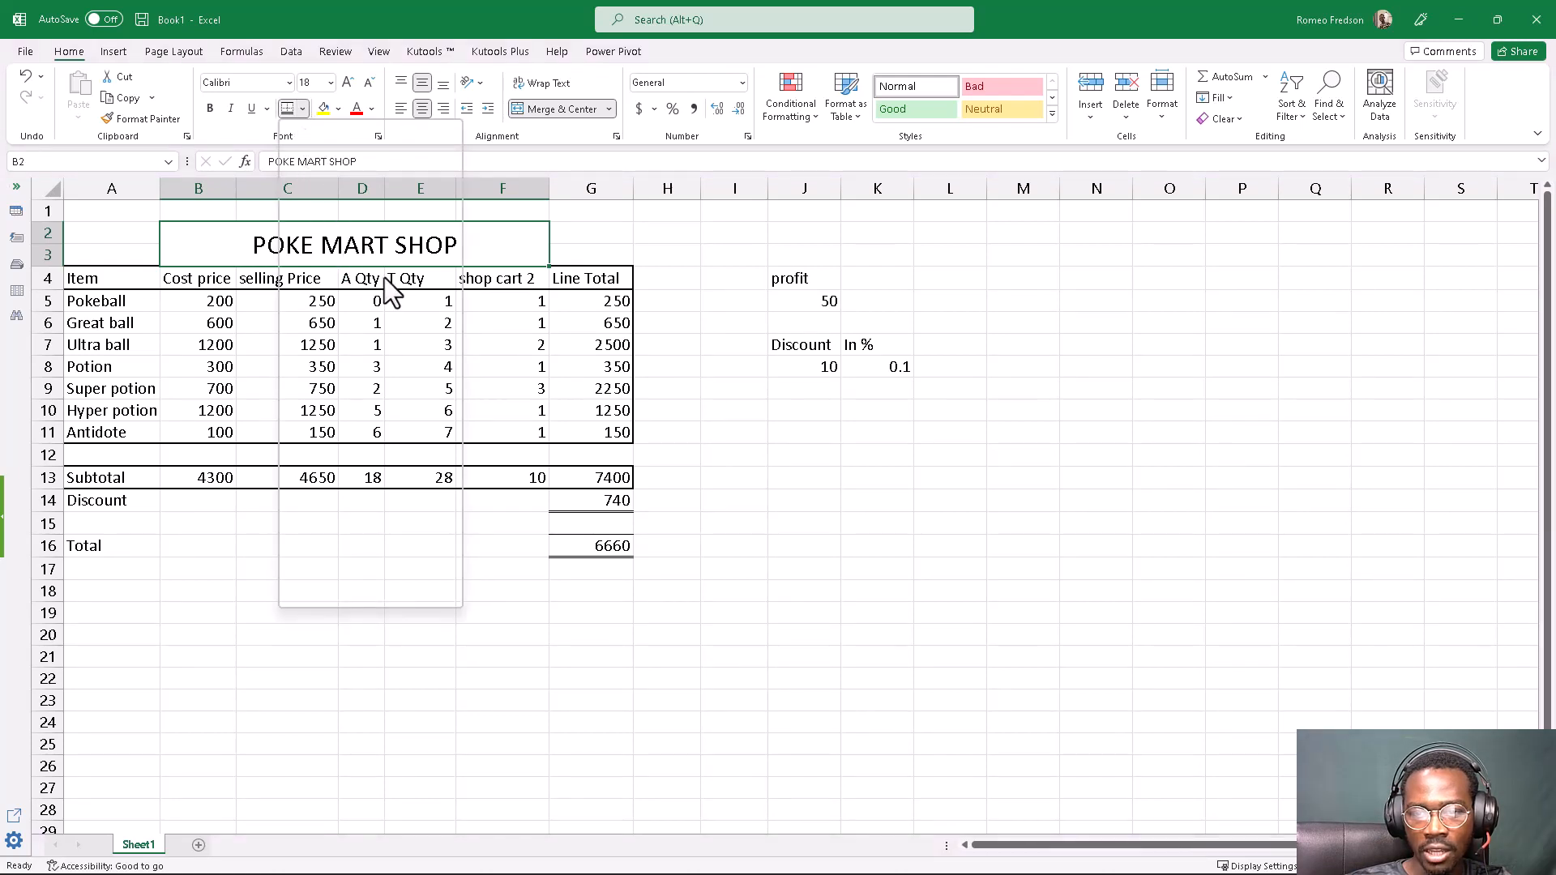
{"action": "left_click", "coordinate": [326, 315]}
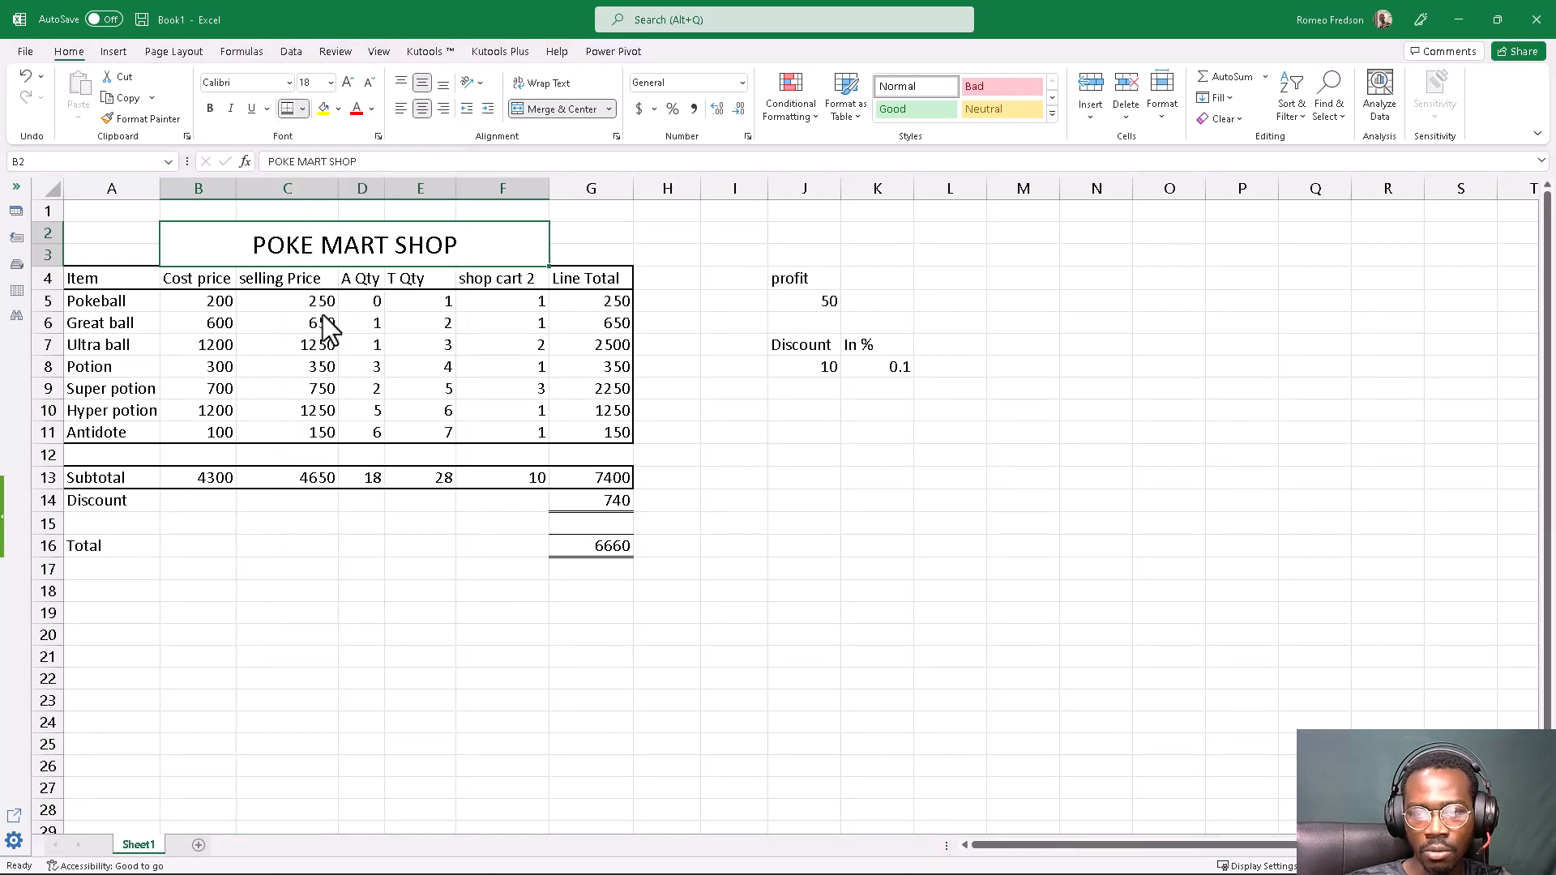
{"action": "left_click", "coordinate": [303, 318]}
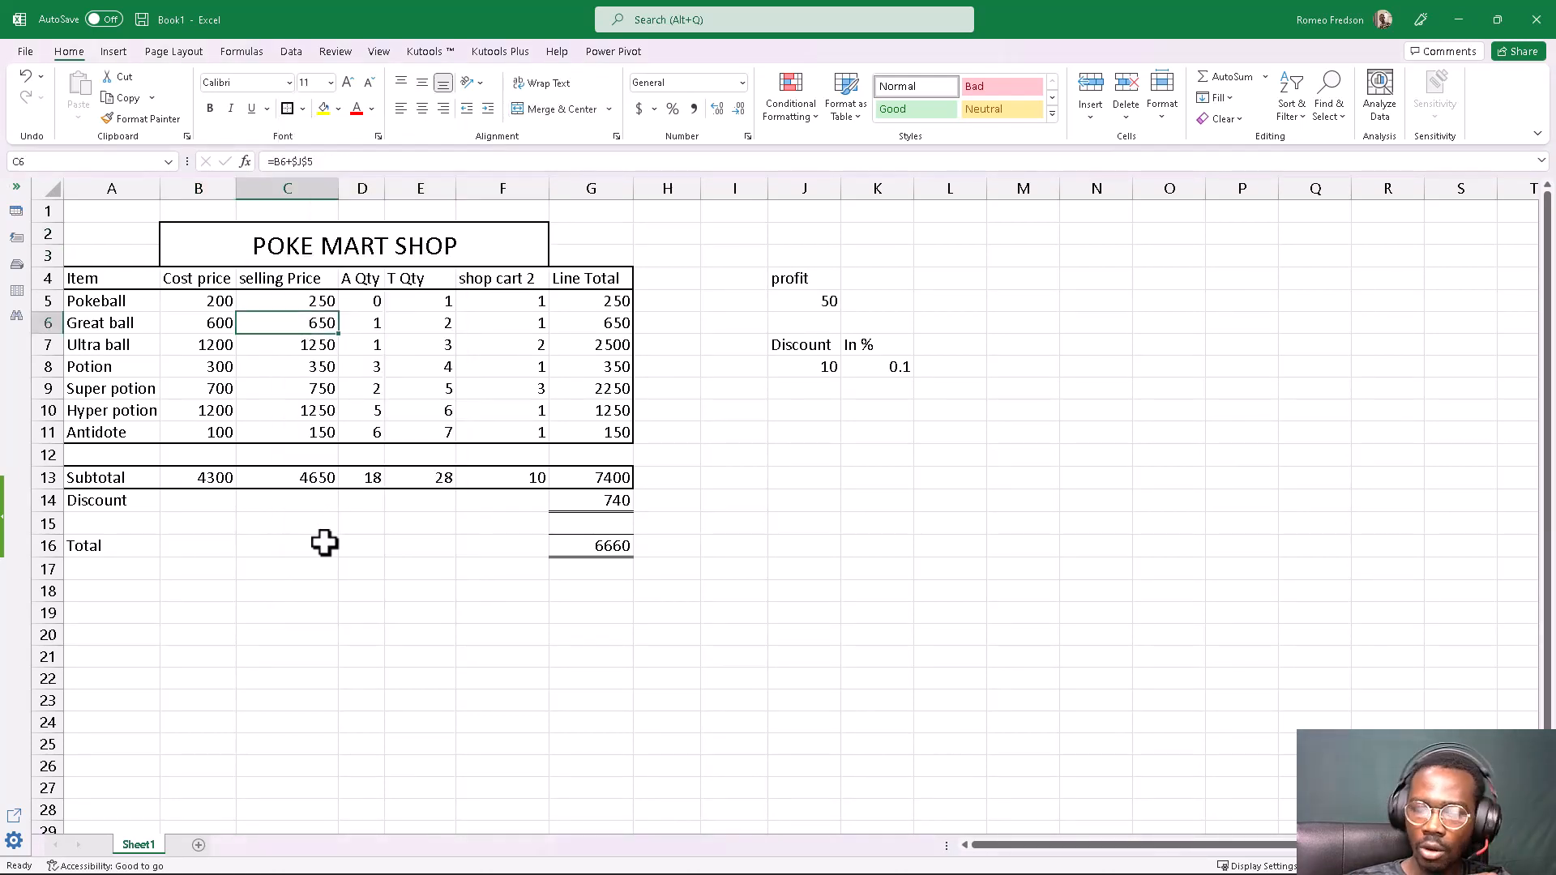
Insert a blank column before column A and slightly widen the item name column, B.
{"action": "right_click", "coordinate": [81, 183]}
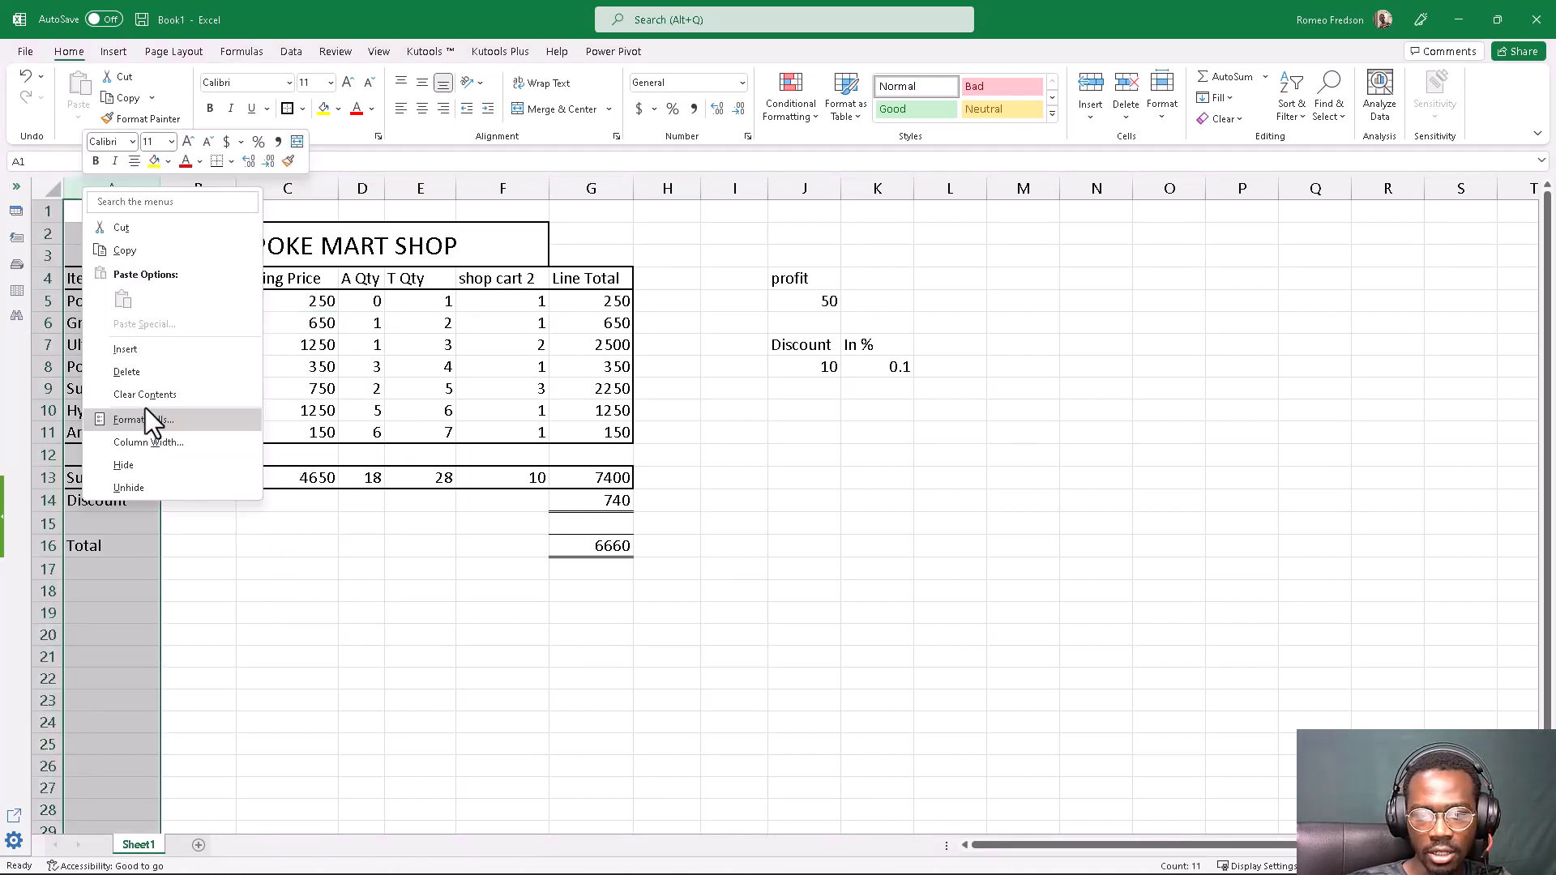
{"action": "left_click", "coordinate": [127, 350]}
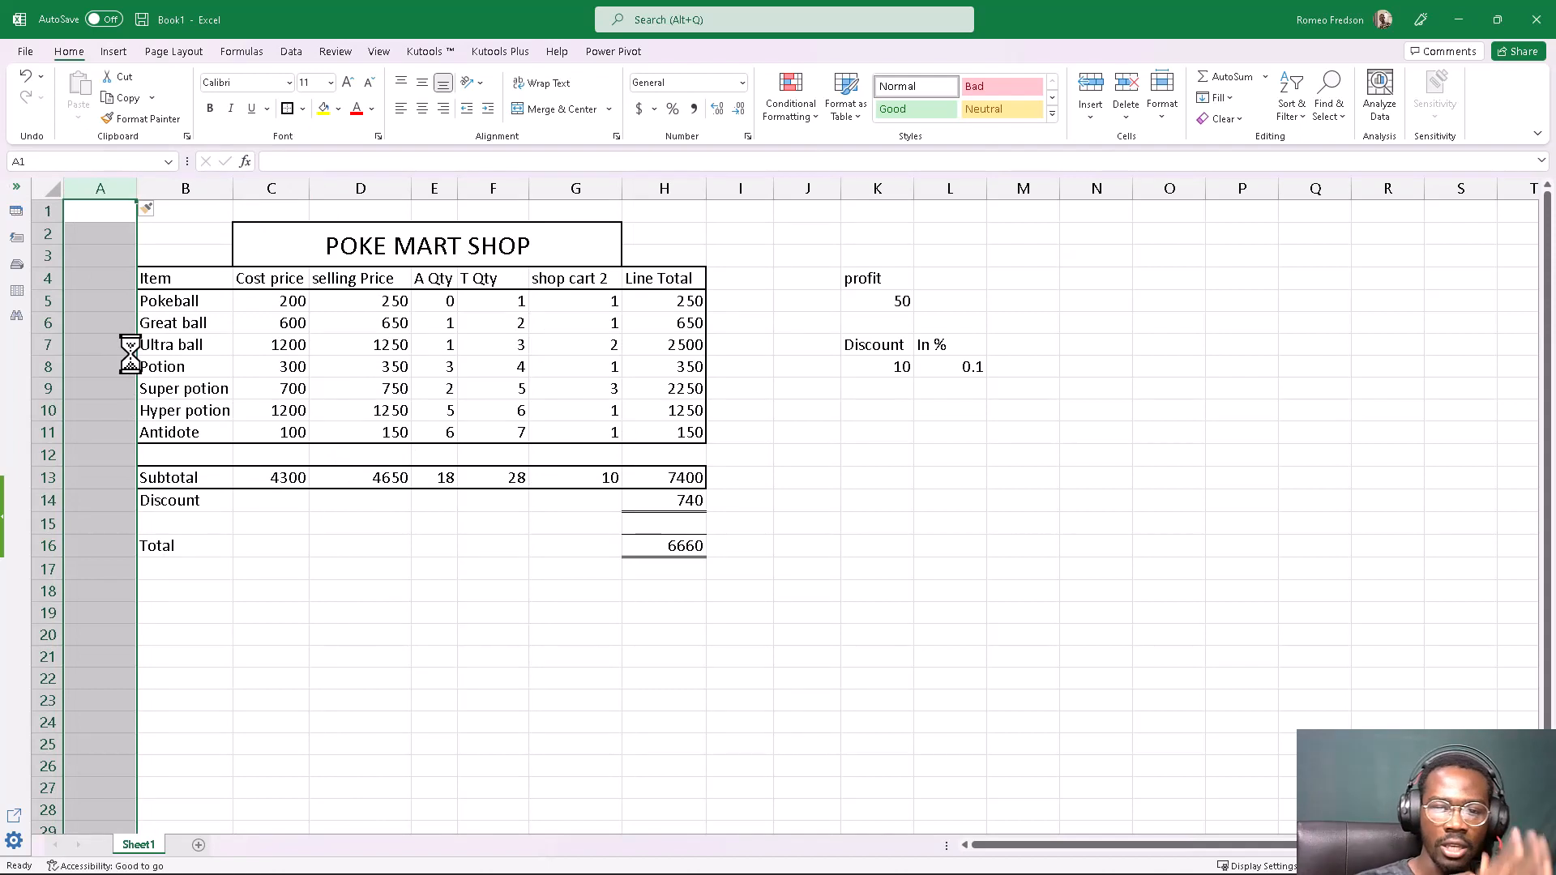
{"action": "left_click", "coordinate": [163, 283]}
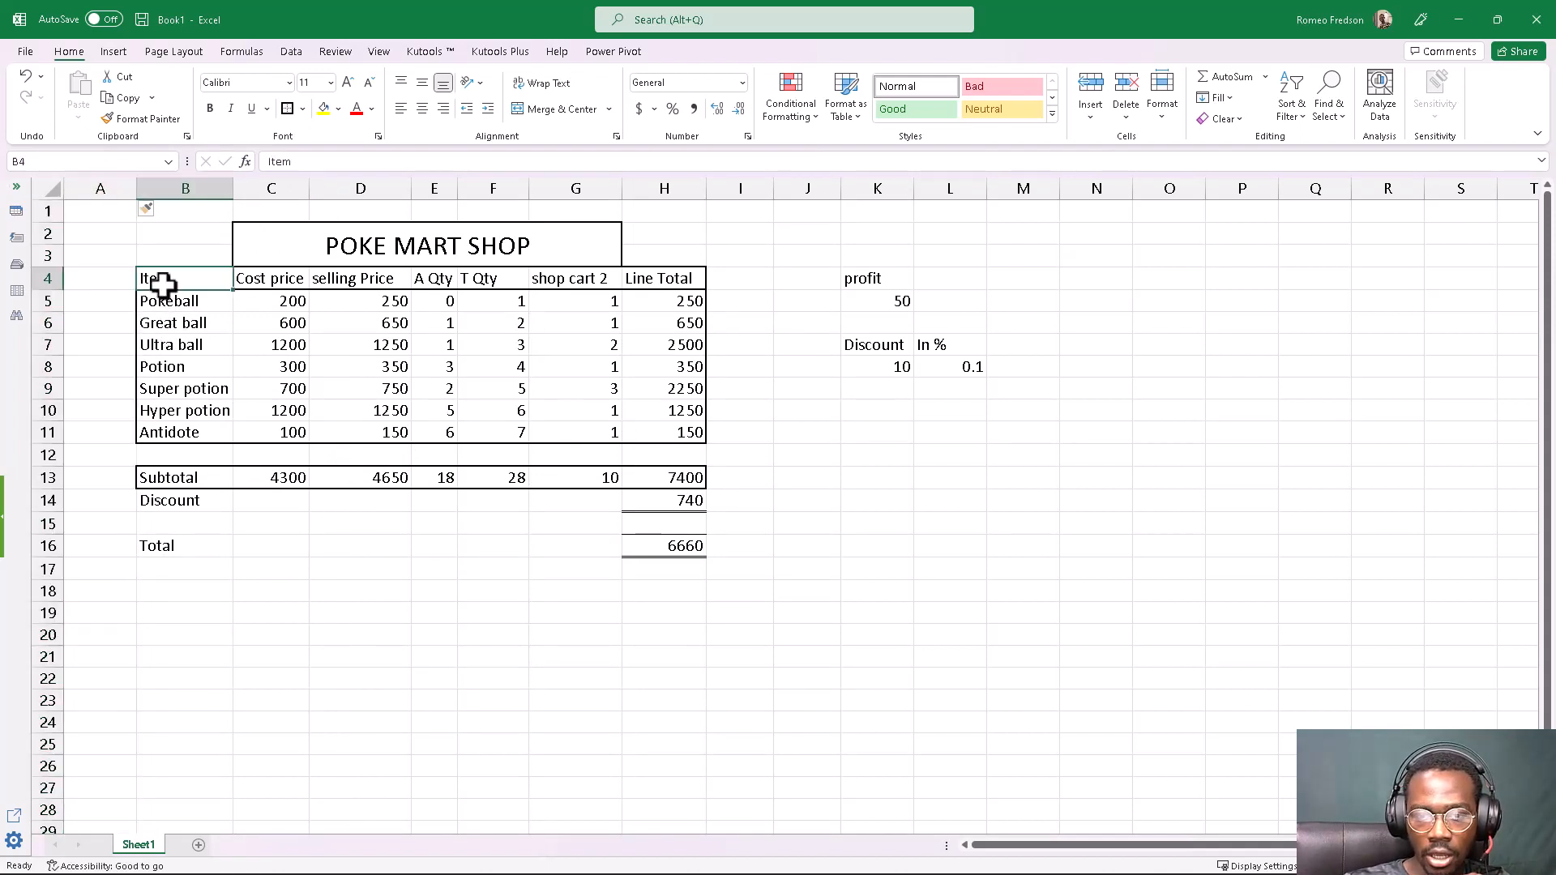
{"action": "left_click_drag", "start_coordinate": [163, 285], "coordinate": [165, 301]}
{"action": "left_click", "coordinate": [199, 364]}
{"action": "left_click", "coordinate": [223, 556]}
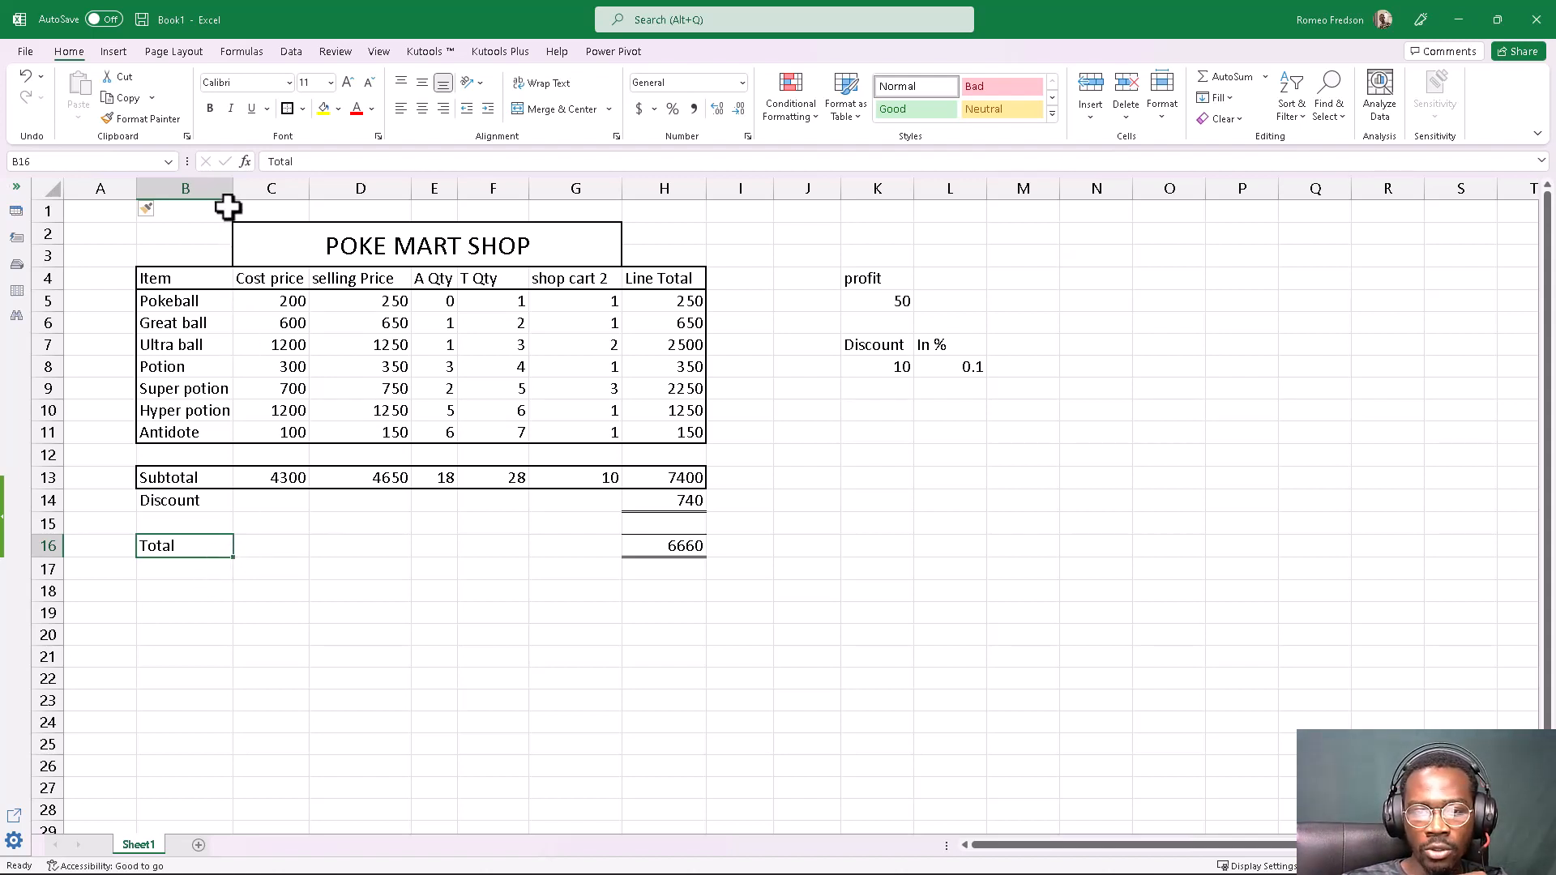
{"action": "left_click_drag", "start_coordinate": [233, 191], "coordinate": [255, 197]}
Apply thick outside borders around the Item column of the table, B4:B11.
{"action": "left_click_drag", "start_coordinate": [191, 278], "coordinate": [188, 429]}
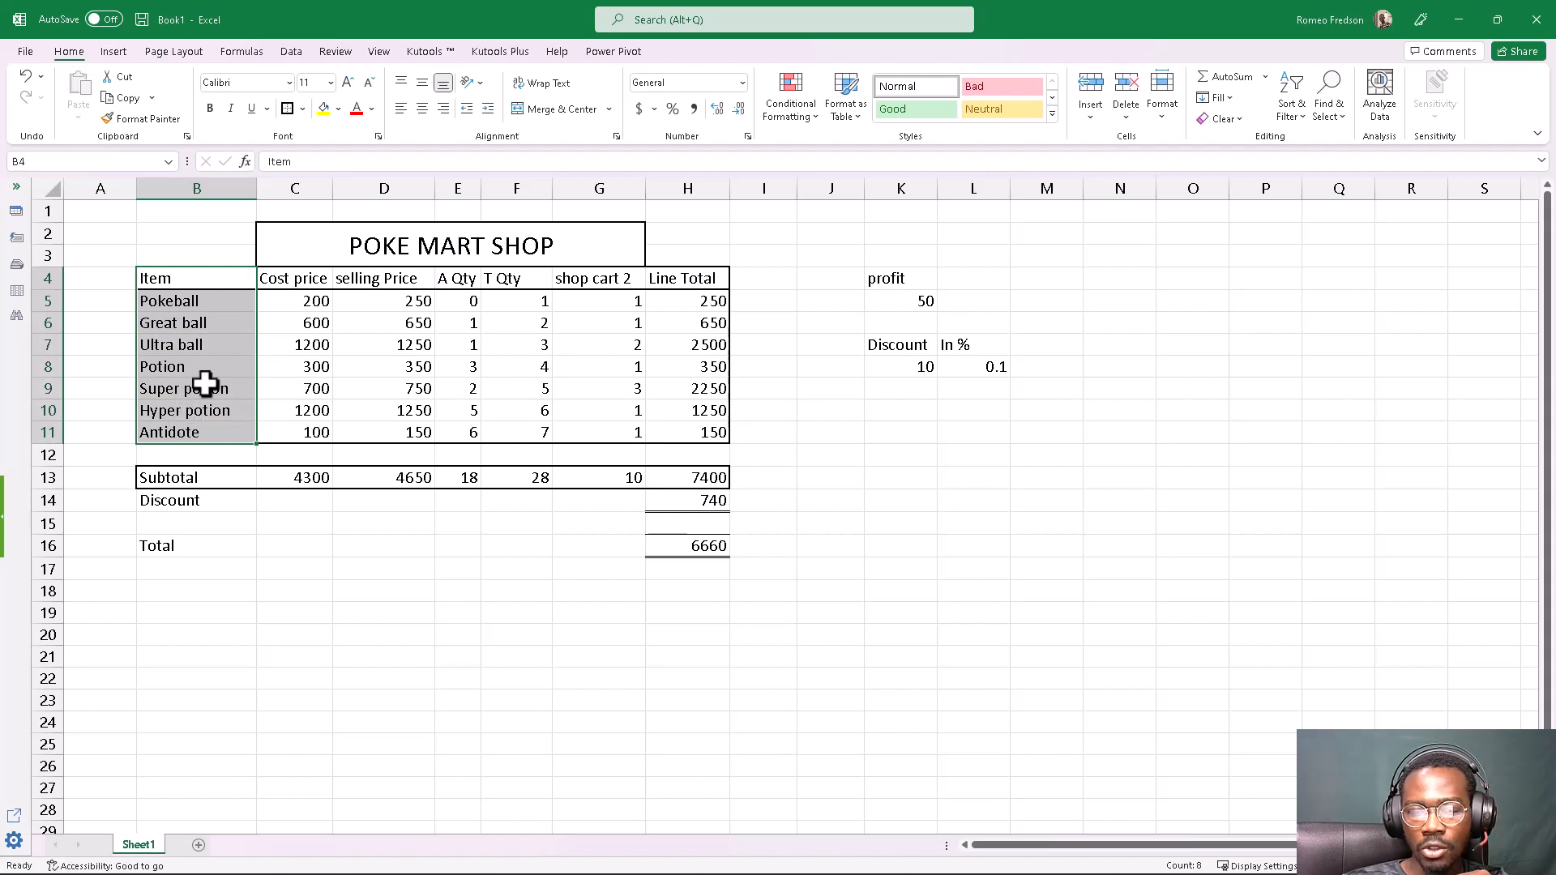
{"action": "left_click", "coordinate": [290, 109]}
{"action": "left_click", "coordinate": [201, 365]}
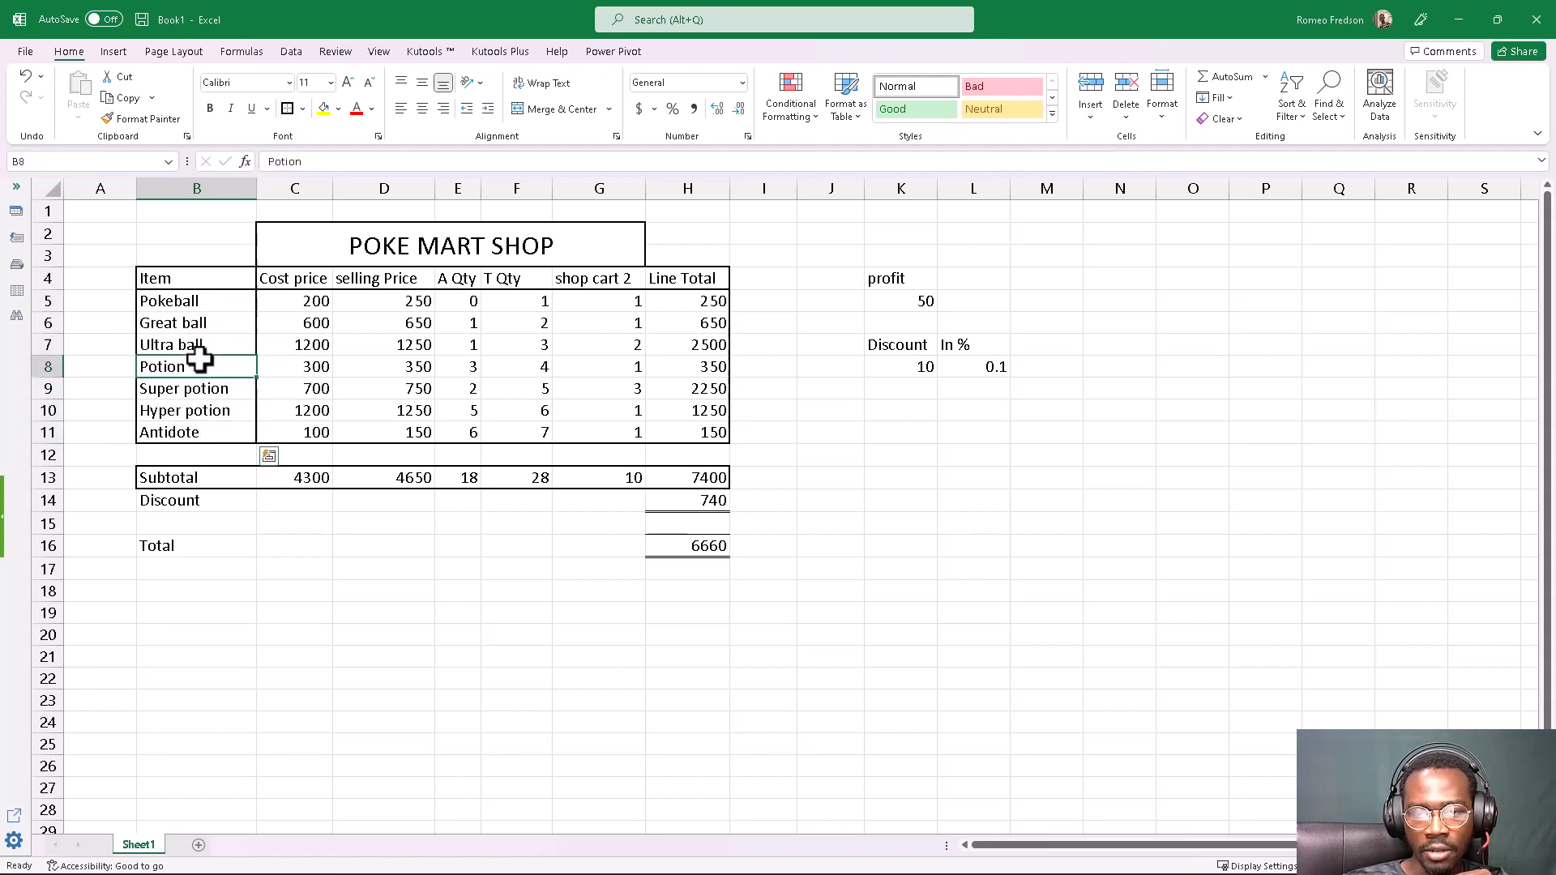
{"action": "left_click", "coordinate": [73, 434]}
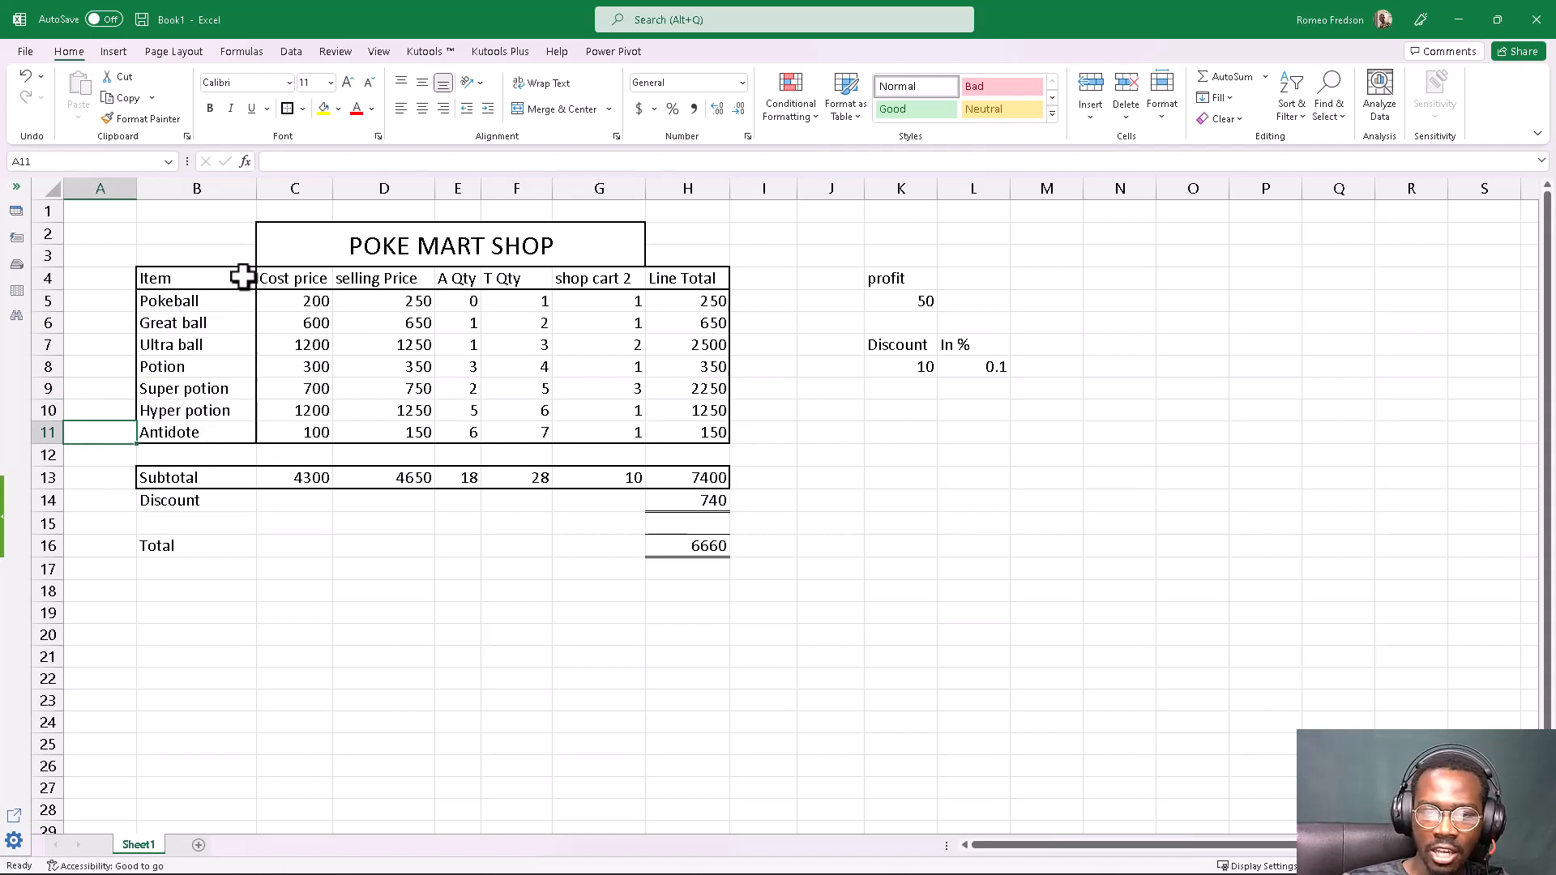
{"action": "left_click", "coordinate": [260, 239]}
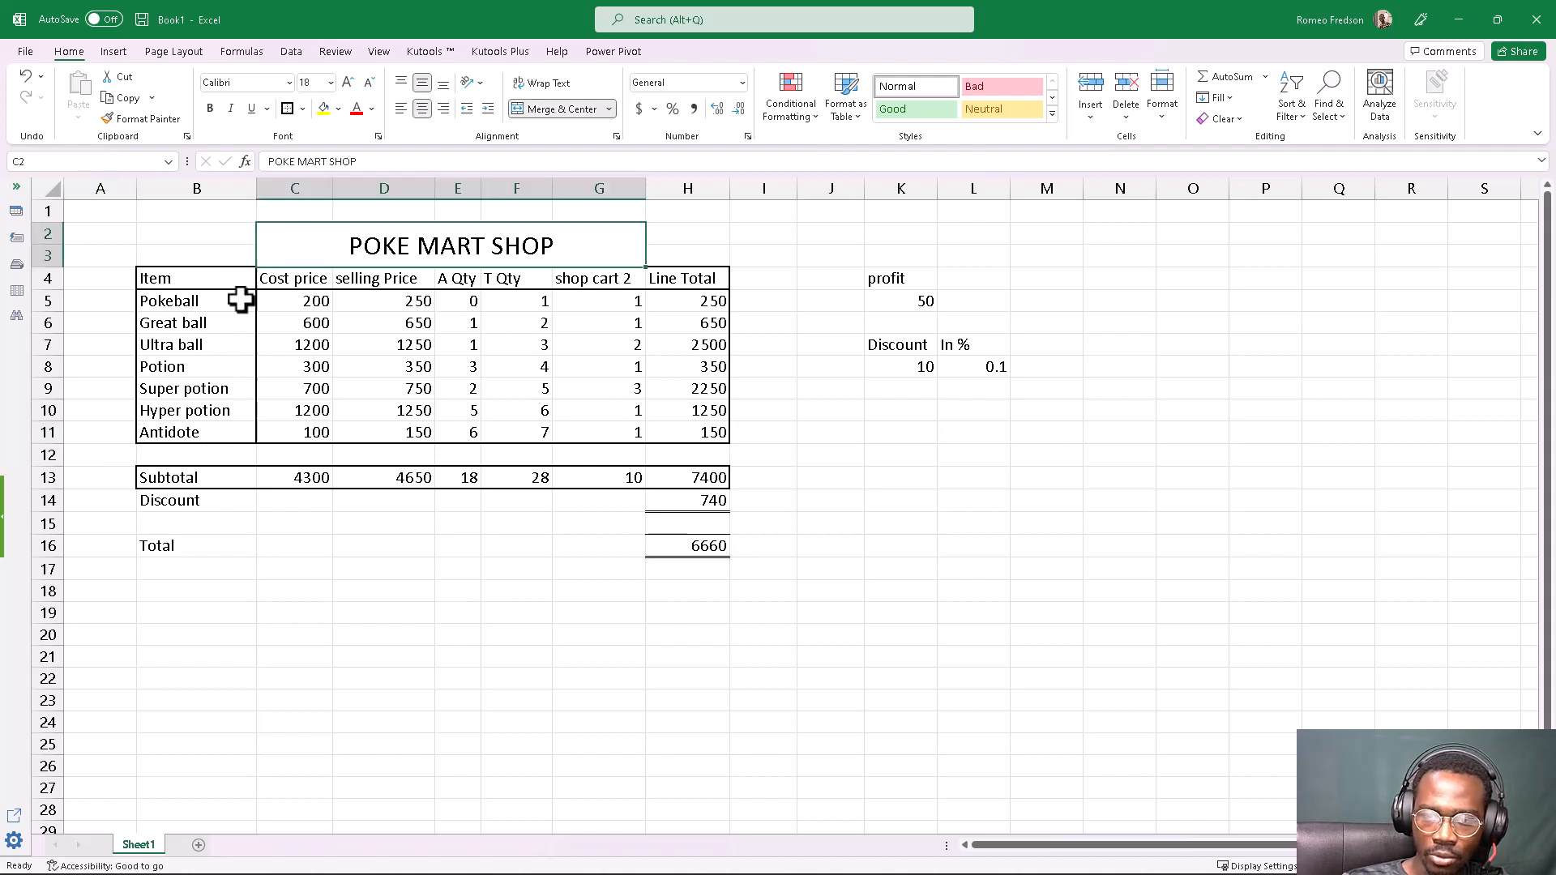
{"action": "left_click", "coordinate": [246, 369]}
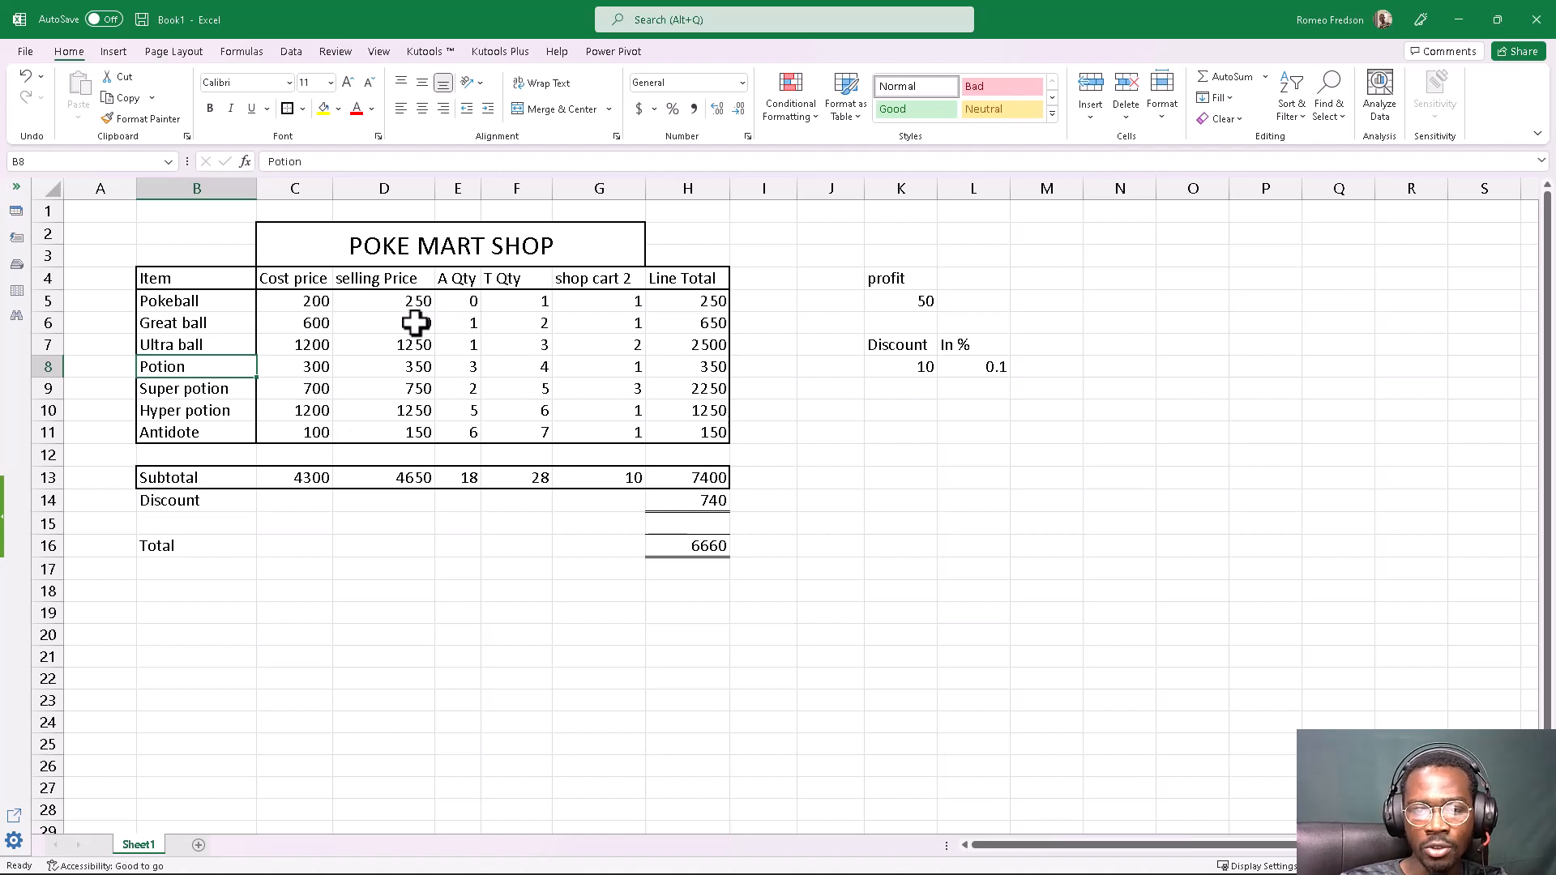
{"action": "left_click", "coordinate": [304, 363]}
Apply all borders to the table's price and quantity cells, C5:G11.
{"action": "left_click", "coordinate": [270, 300]}
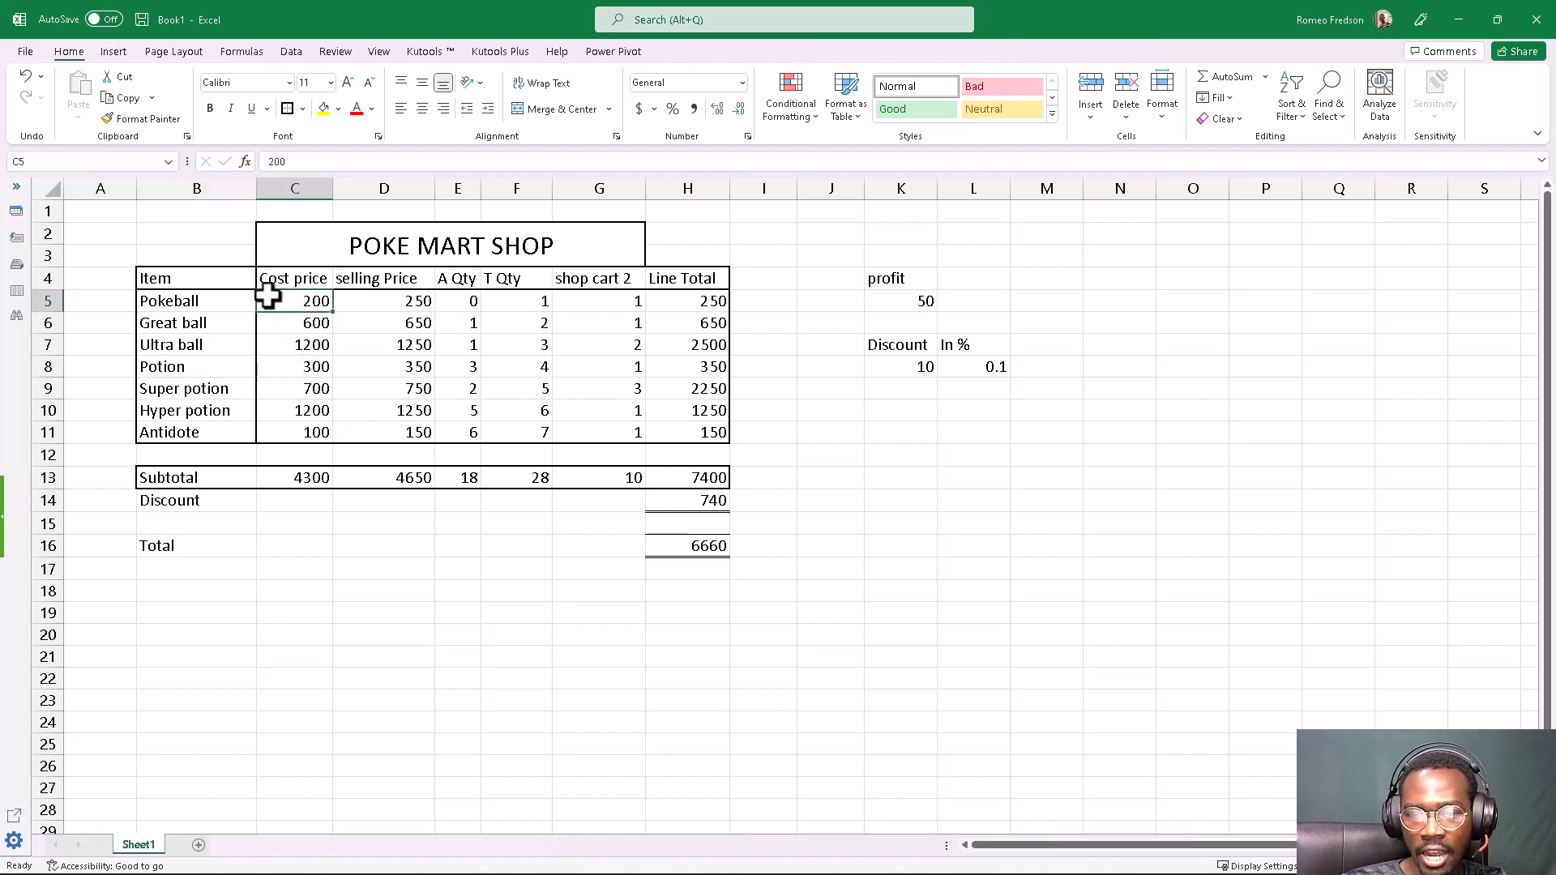
{"action": "left_click_drag", "start_coordinate": [270, 300], "coordinate": [611, 430]}
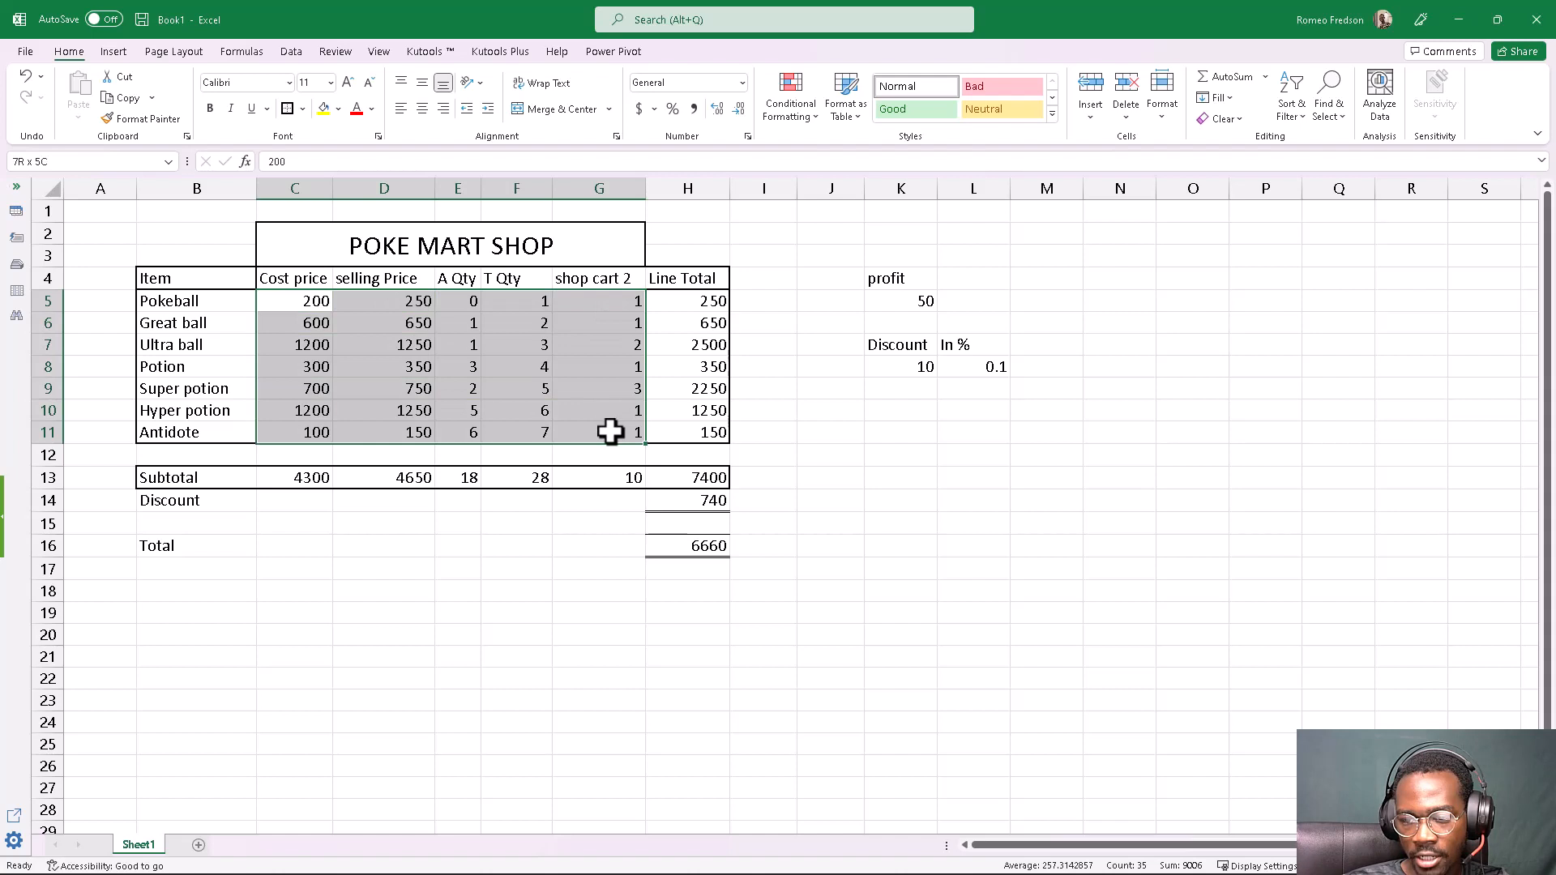
{"action": "left_click", "coordinate": [304, 108]}
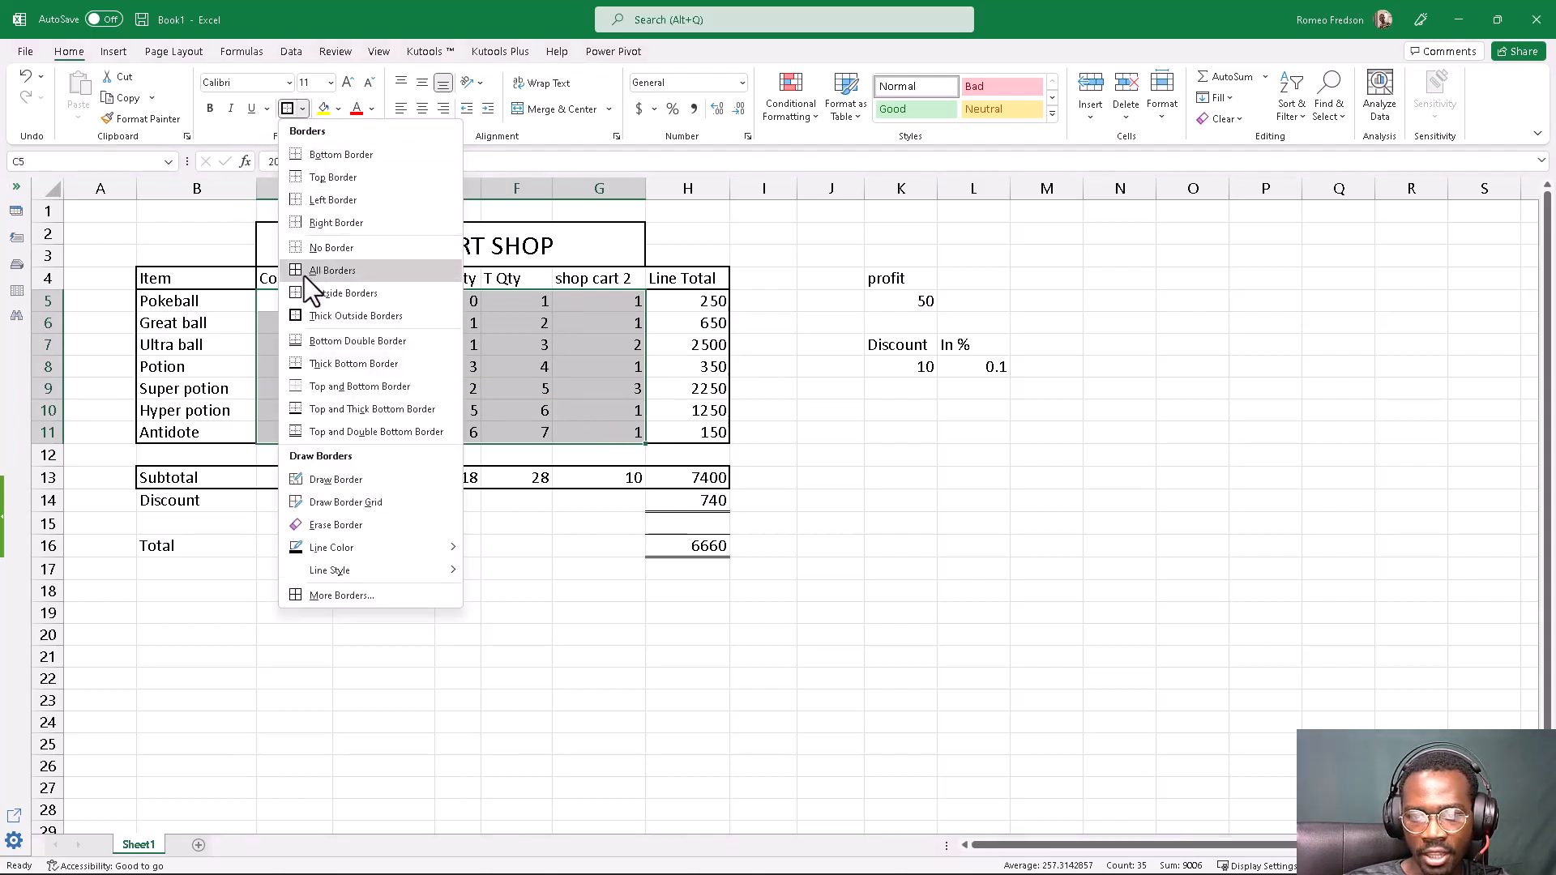
{"action": "left_click", "coordinate": [296, 271]}
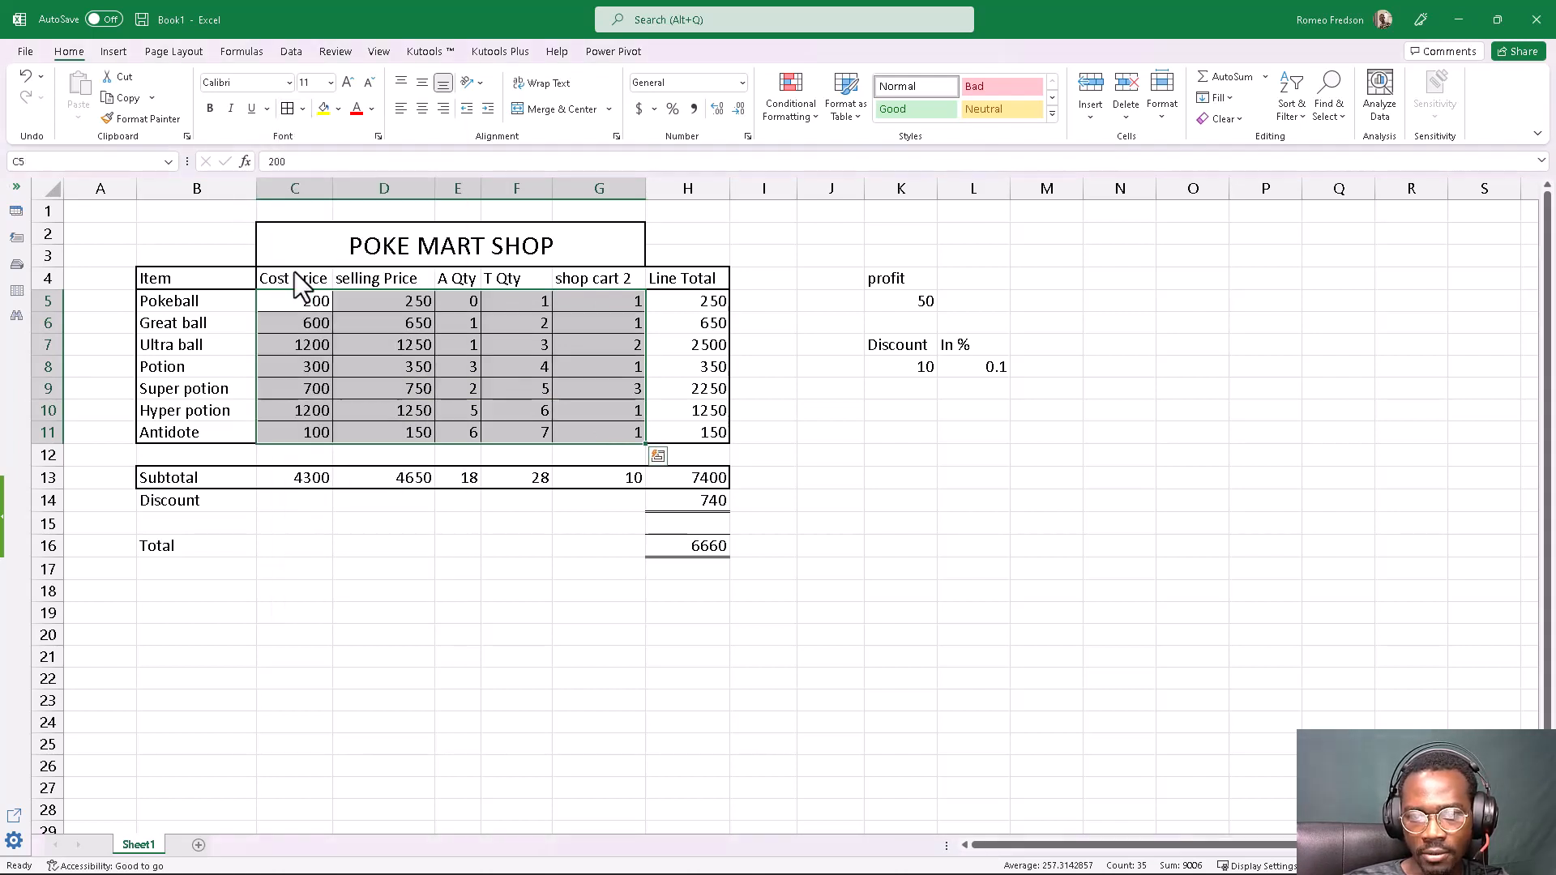
{"action": "left_click", "coordinate": [292, 408]}
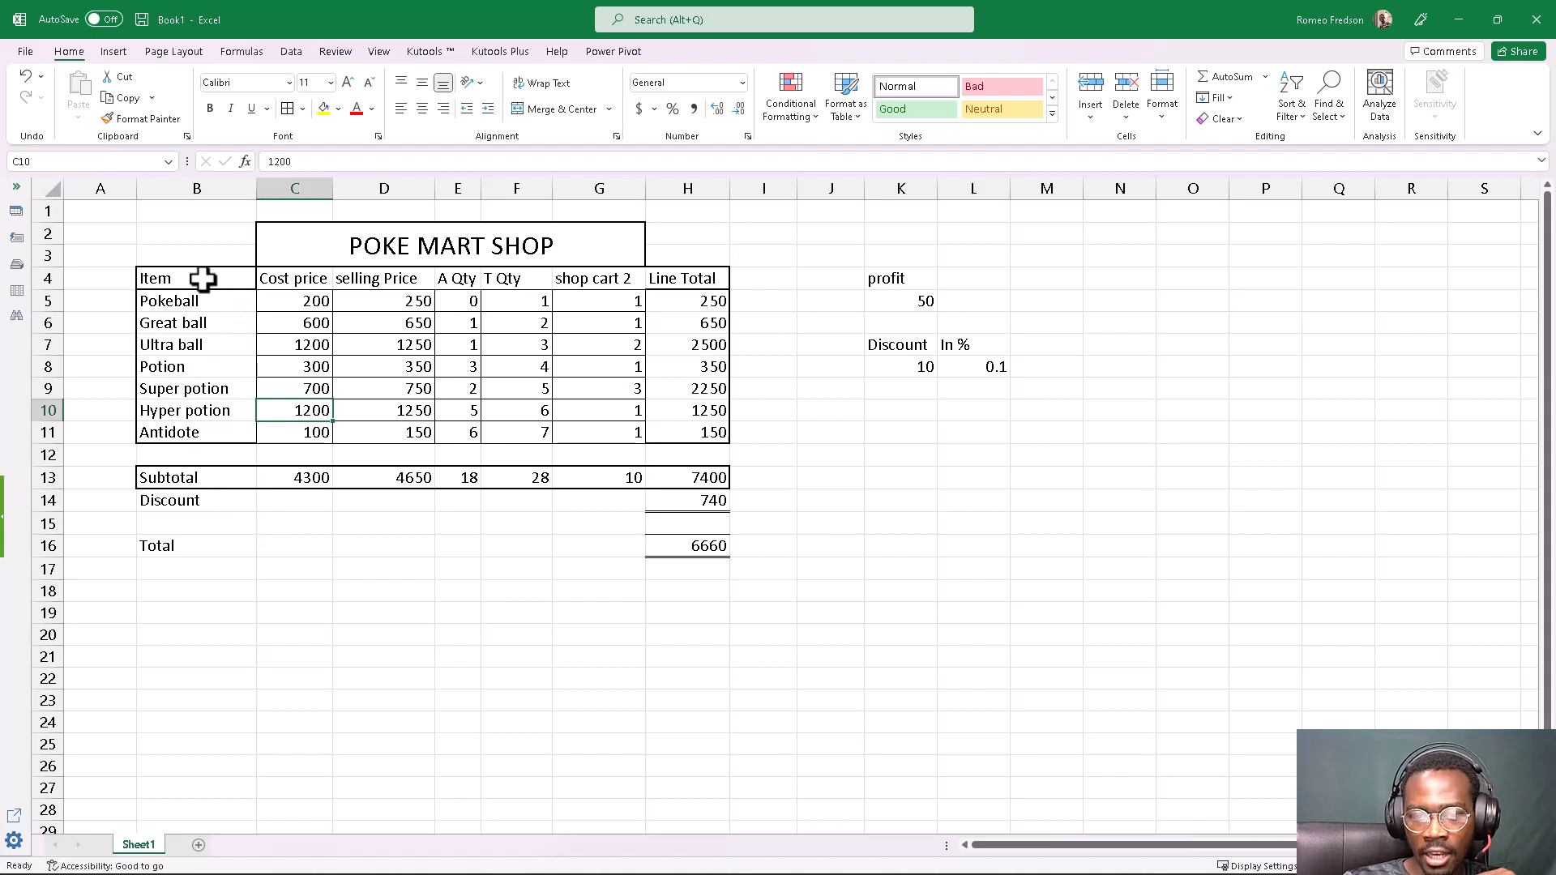
Reapply thick outside borders around the table's header row, B4:H4.
{"action": "left_click_drag", "start_coordinate": [205, 278], "coordinate": [663, 280]}
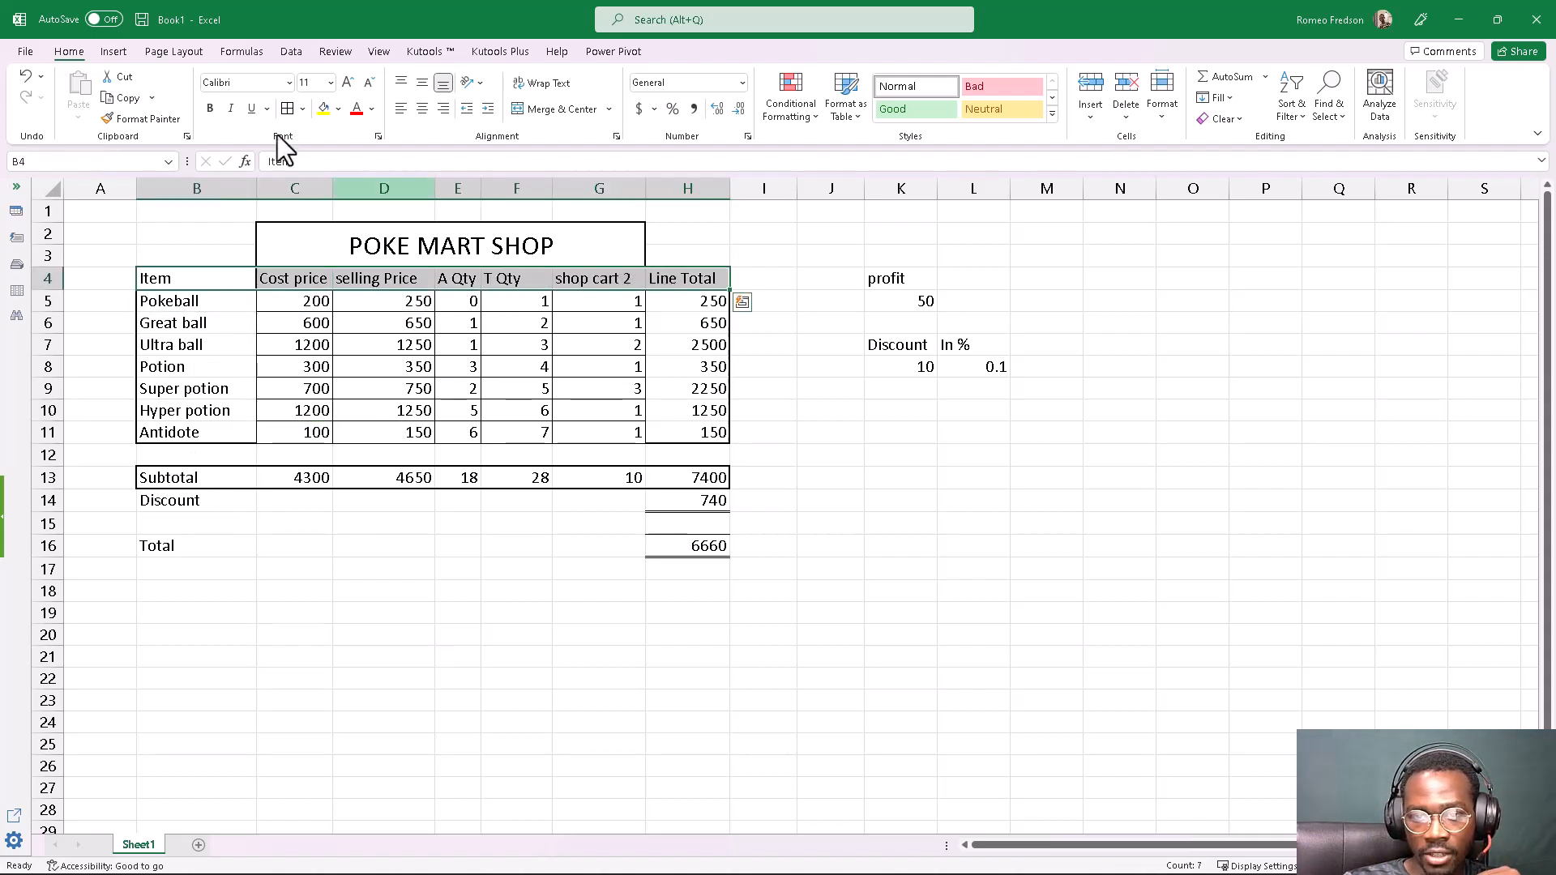
{"action": "left_click", "coordinate": [303, 109]}
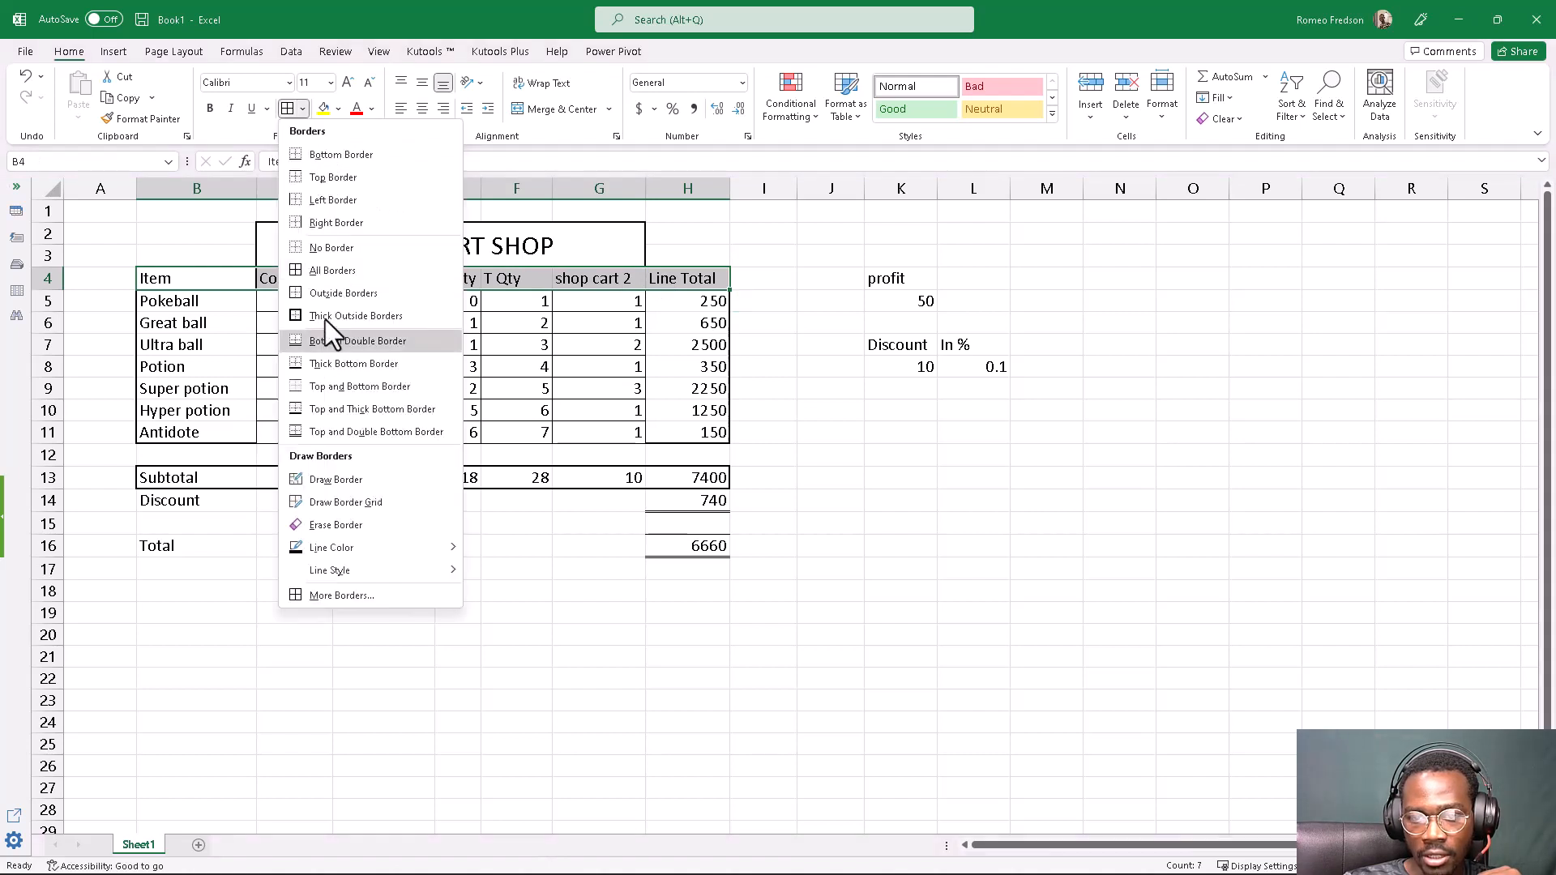
{"action": "left_click", "coordinate": [327, 340]}
{"action": "left_click", "coordinate": [381, 410]}
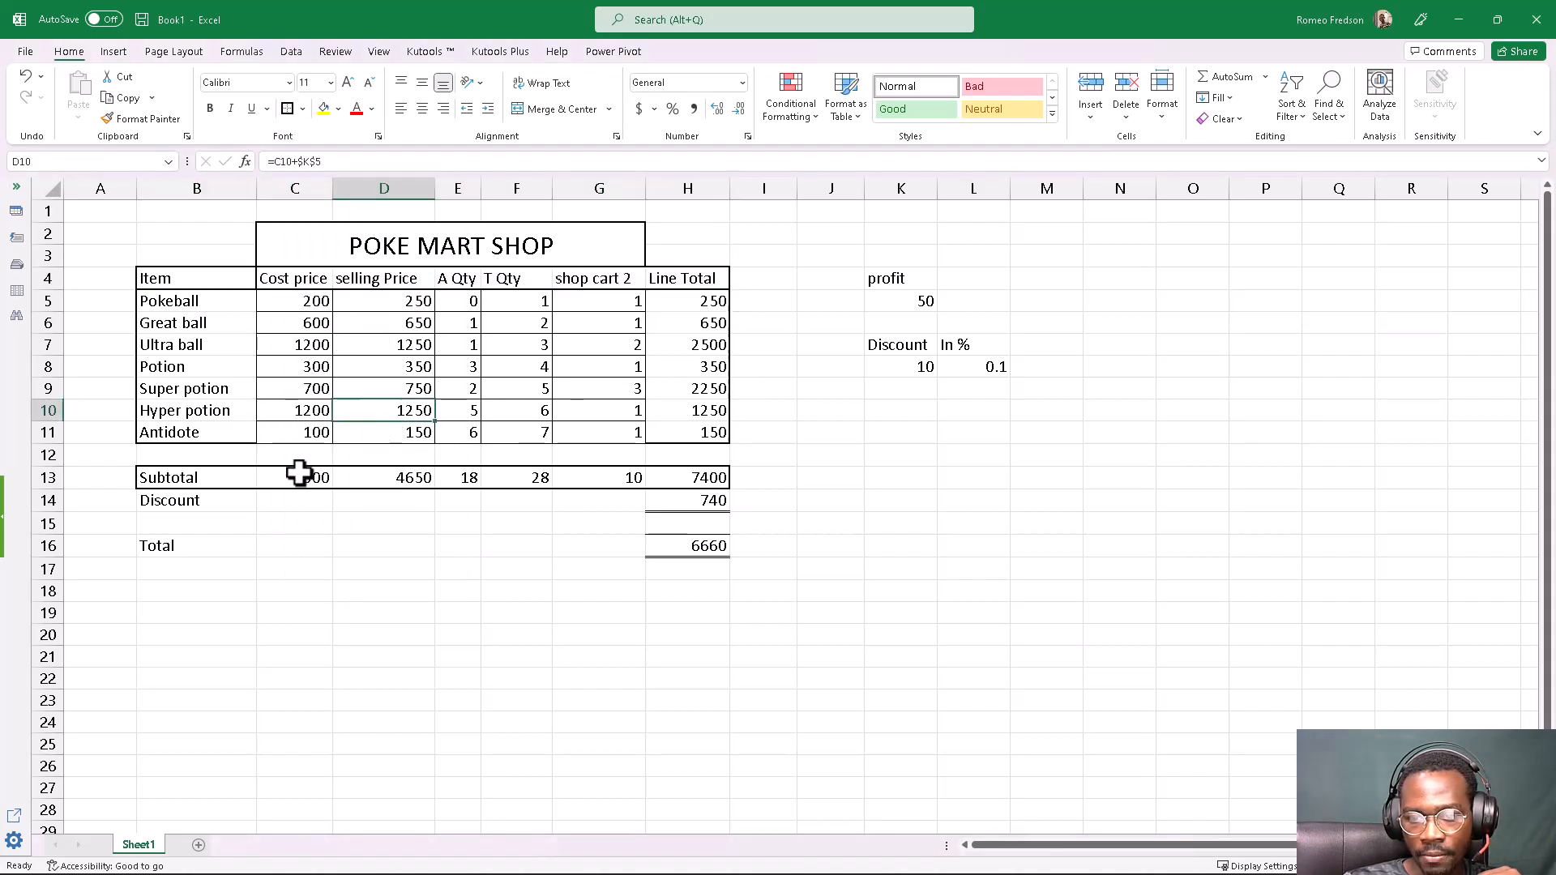
{"action": "left_click_drag", "start_coordinate": [162, 432], "coordinate": [219, 441]}
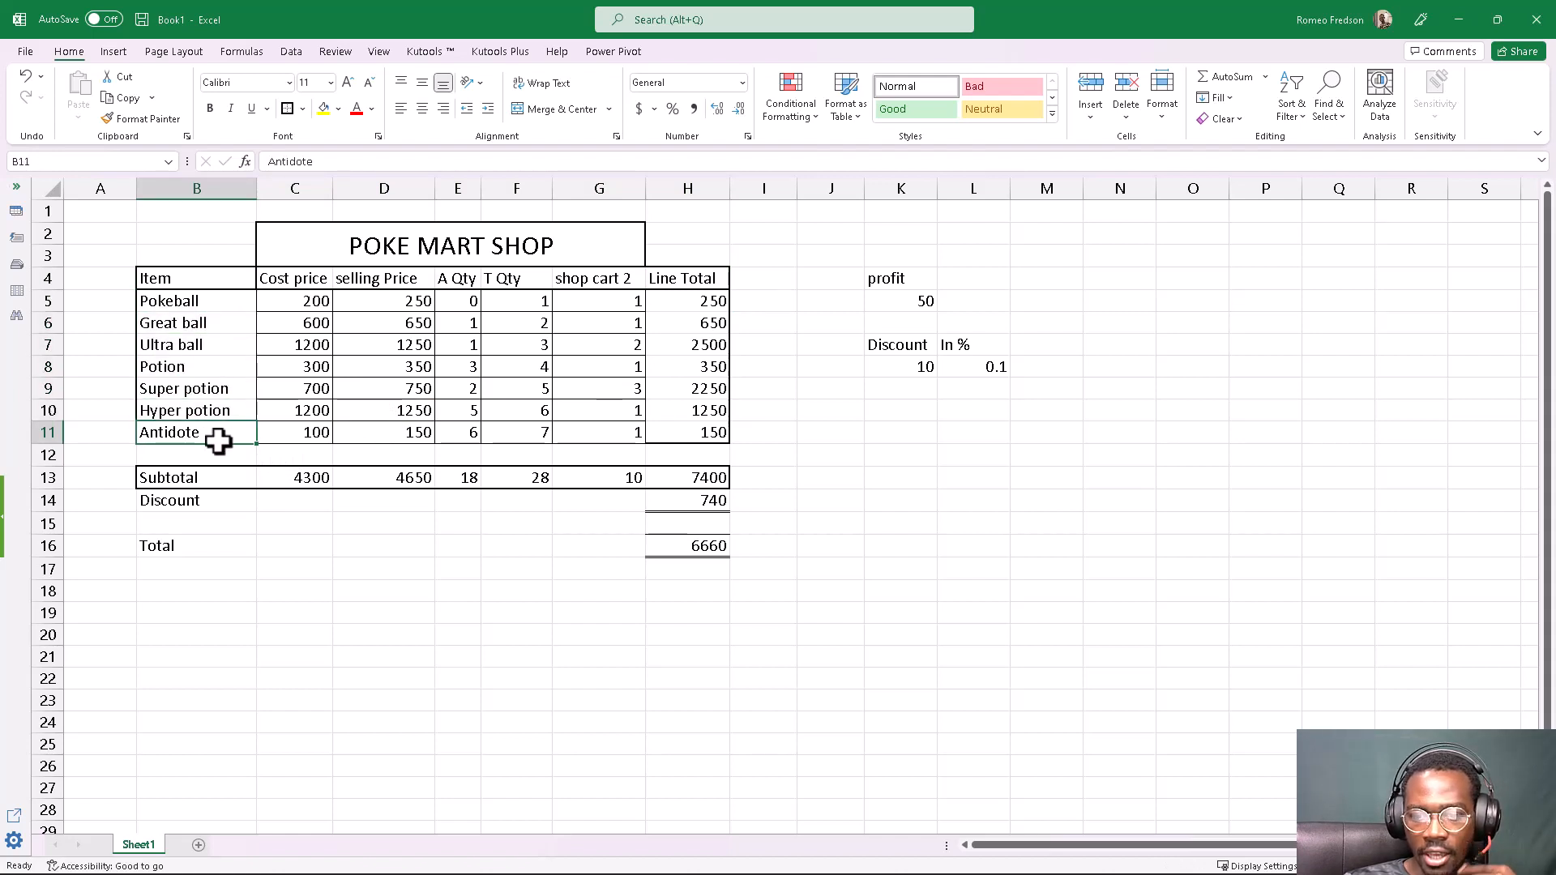
{"action": "left_click", "coordinate": [251, 460]}
{"action": "left_click", "coordinate": [292, 545]}
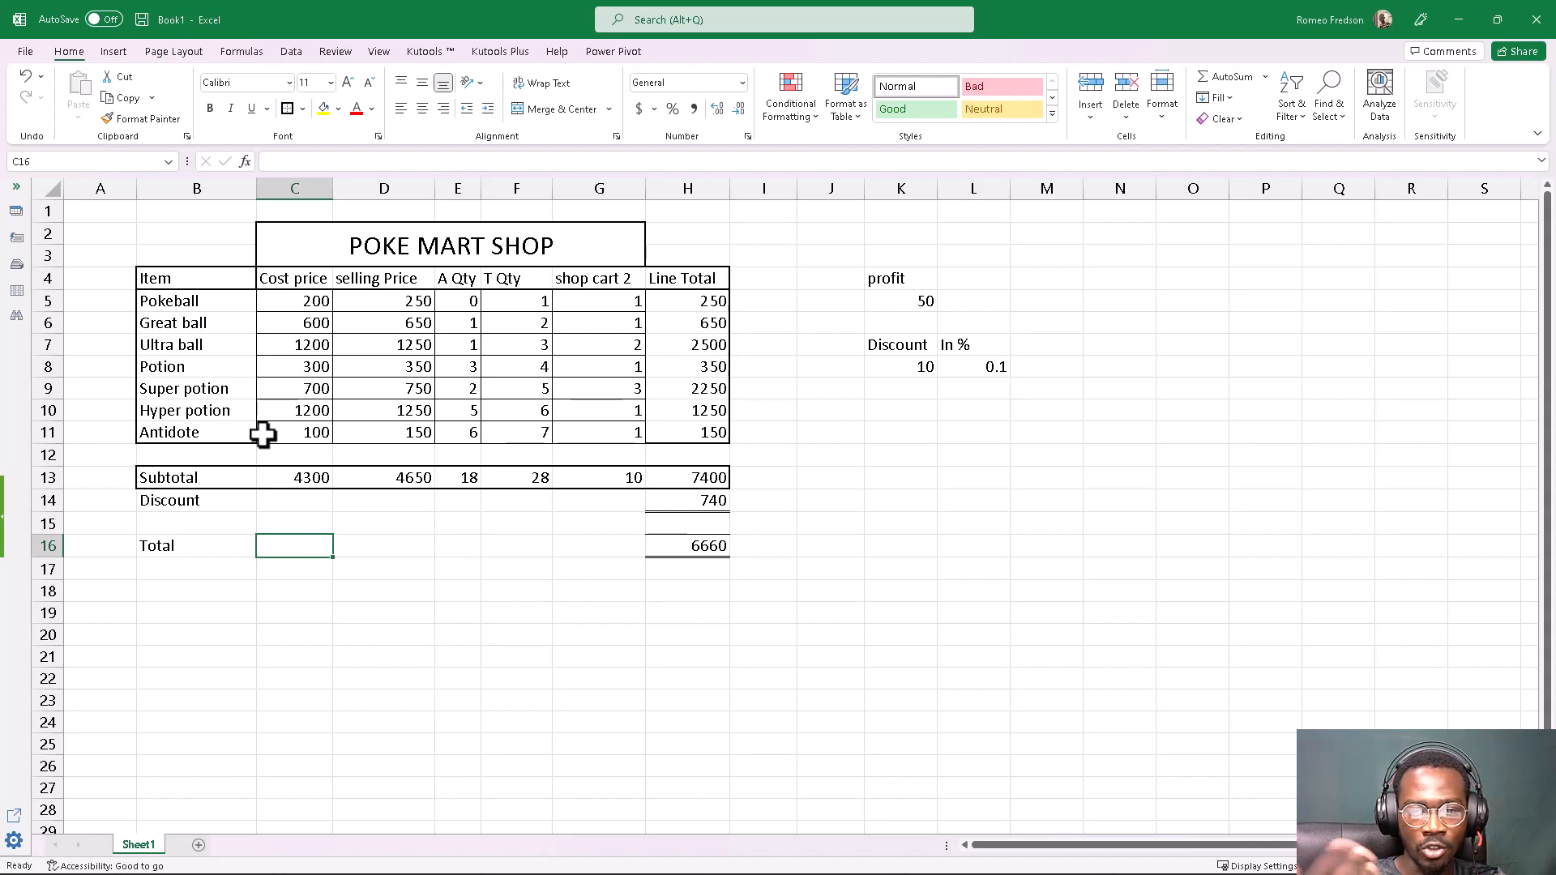
Apply thick outside borders around the body of the item table, B5:H11.
{"action": "left_click_drag", "start_coordinate": [222, 428], "coordinate": [679, 302]}
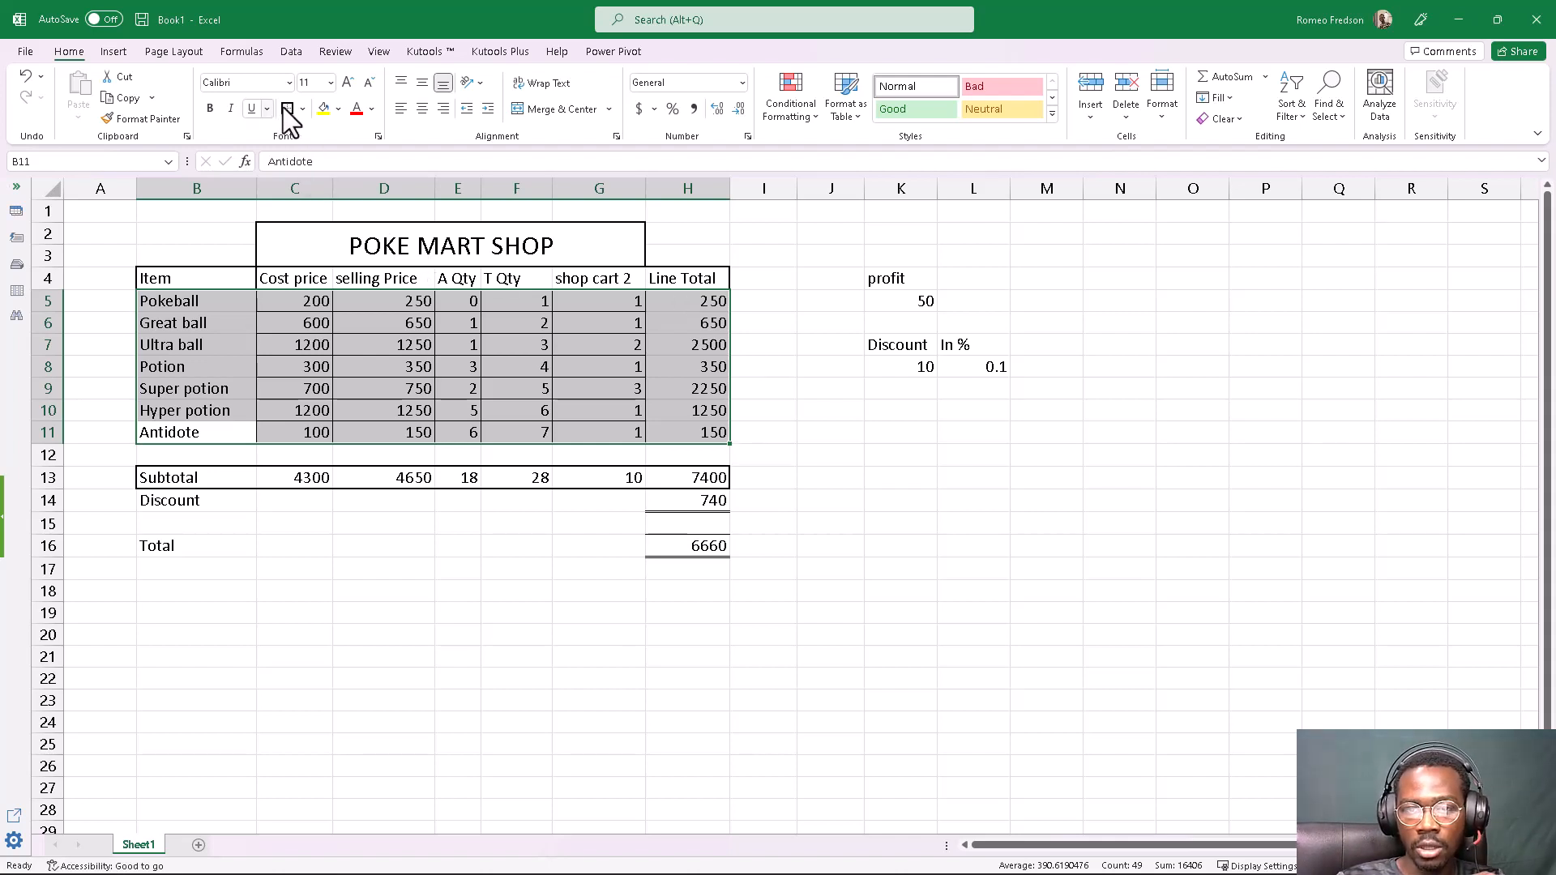
{"action": "left_click", "coordinate": [404, 560]}
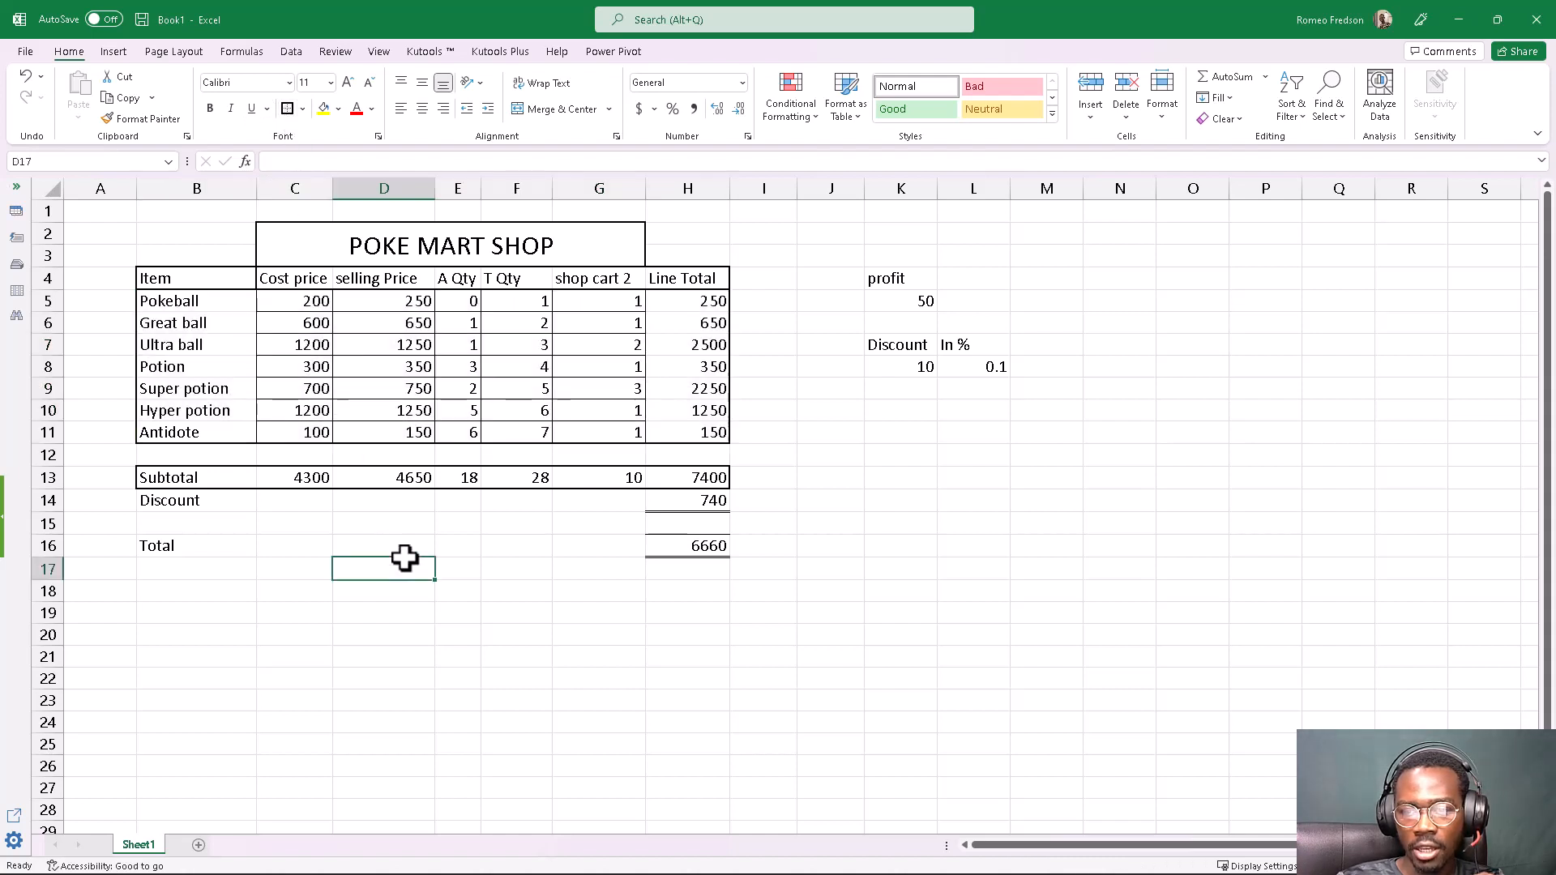
{"action": "left_click", "coordinate": [410, 607]}
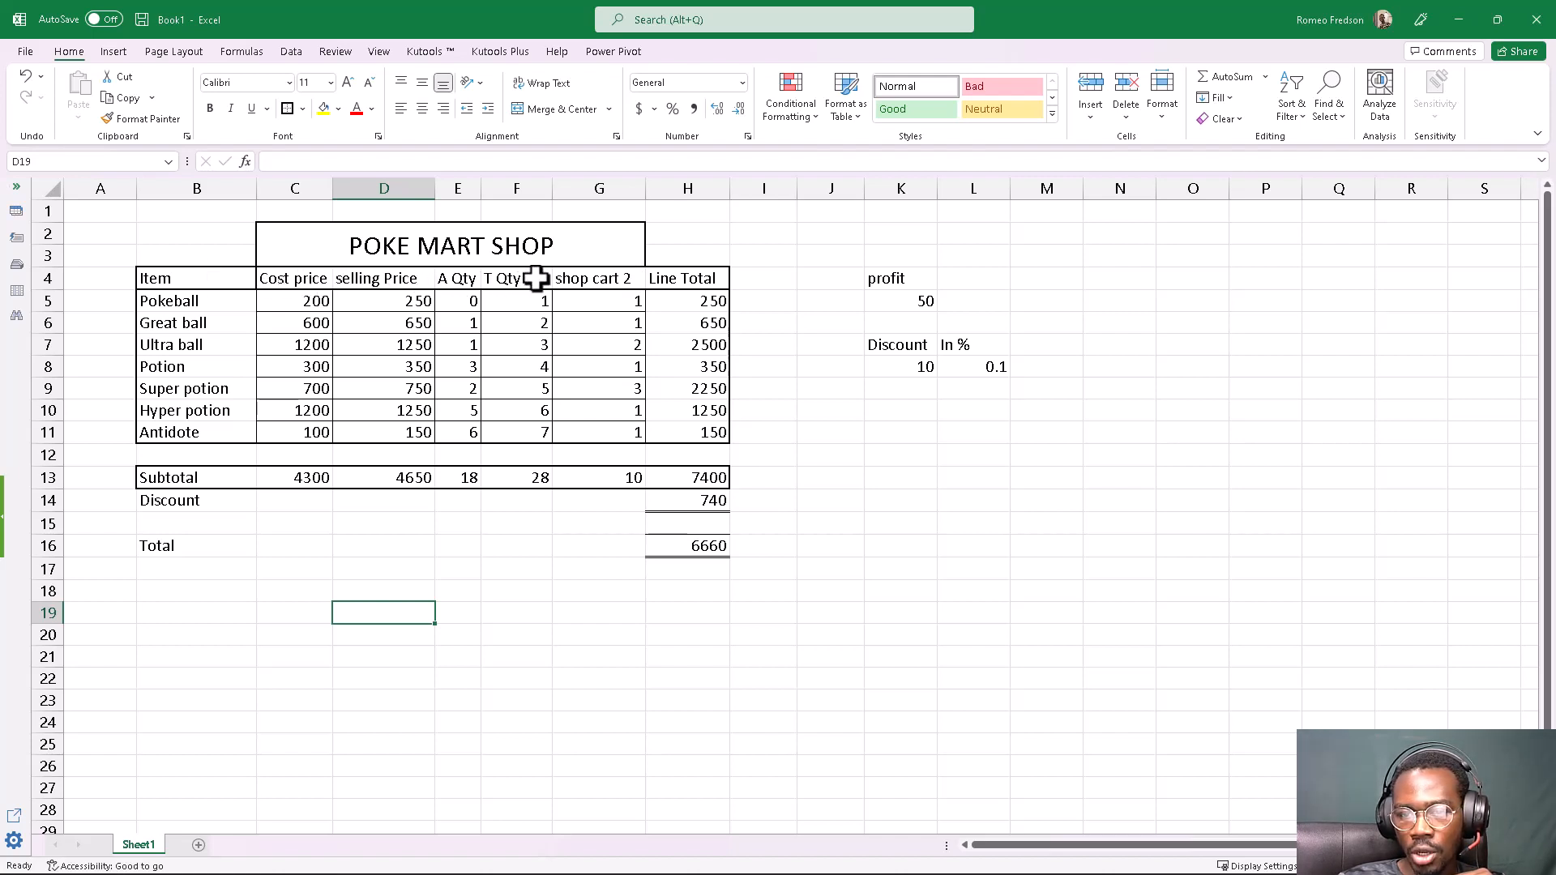
Apply thick outside borders around the Line Total header cell, H4.
{"action": "left_click", "coordinate": [633, 279]}
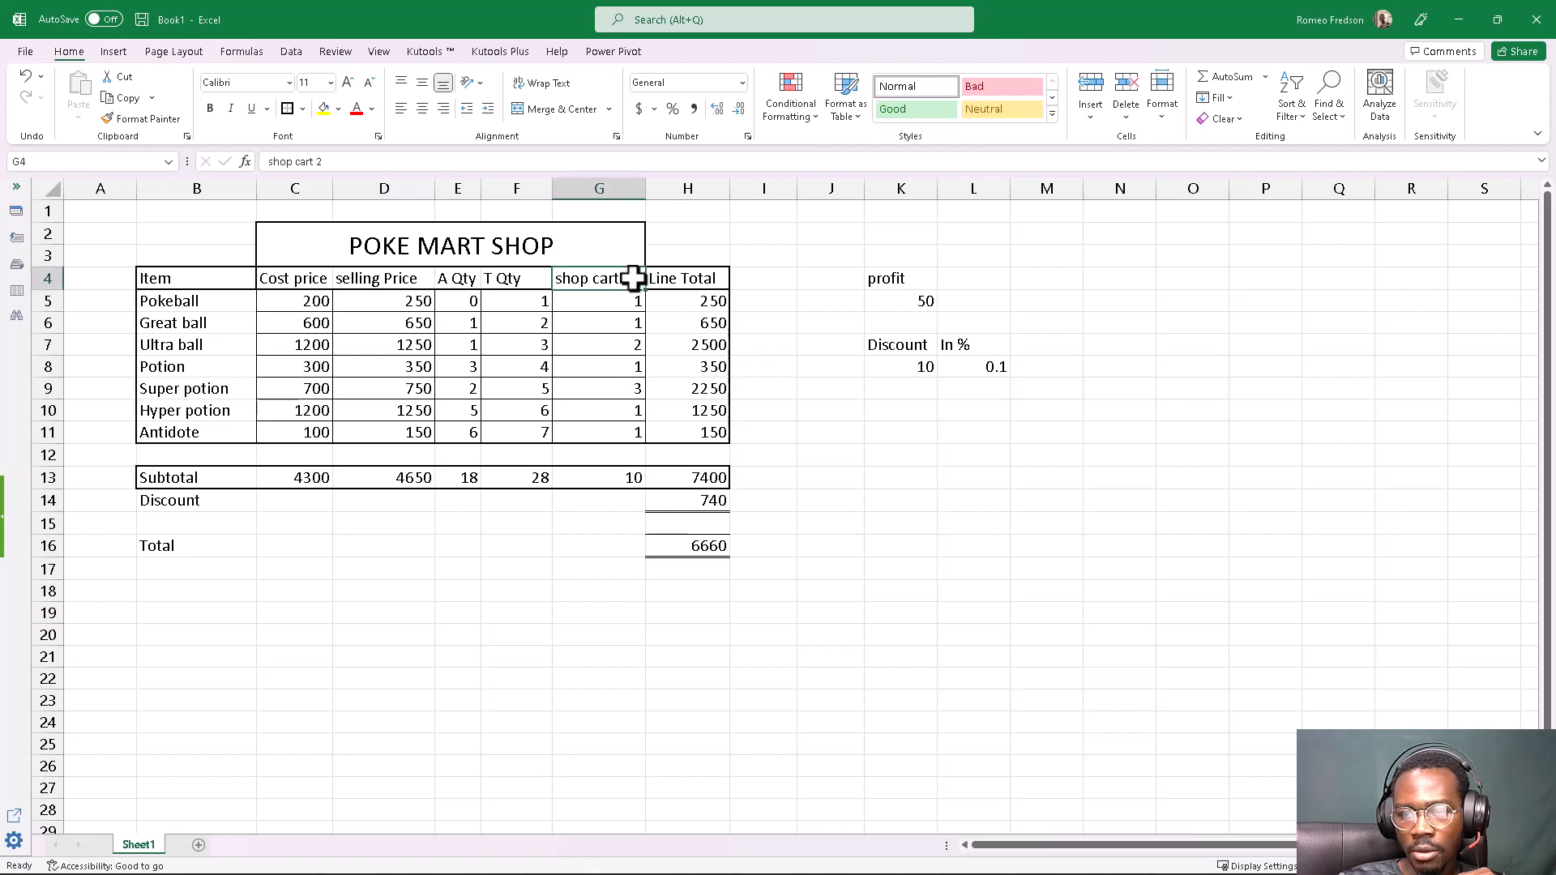
{"action": "left_click_drag", "start_coordinate": [633, 279], "coordinate": [566, 261]}
{"action": "left_click", "coordinate": [538, 346]}
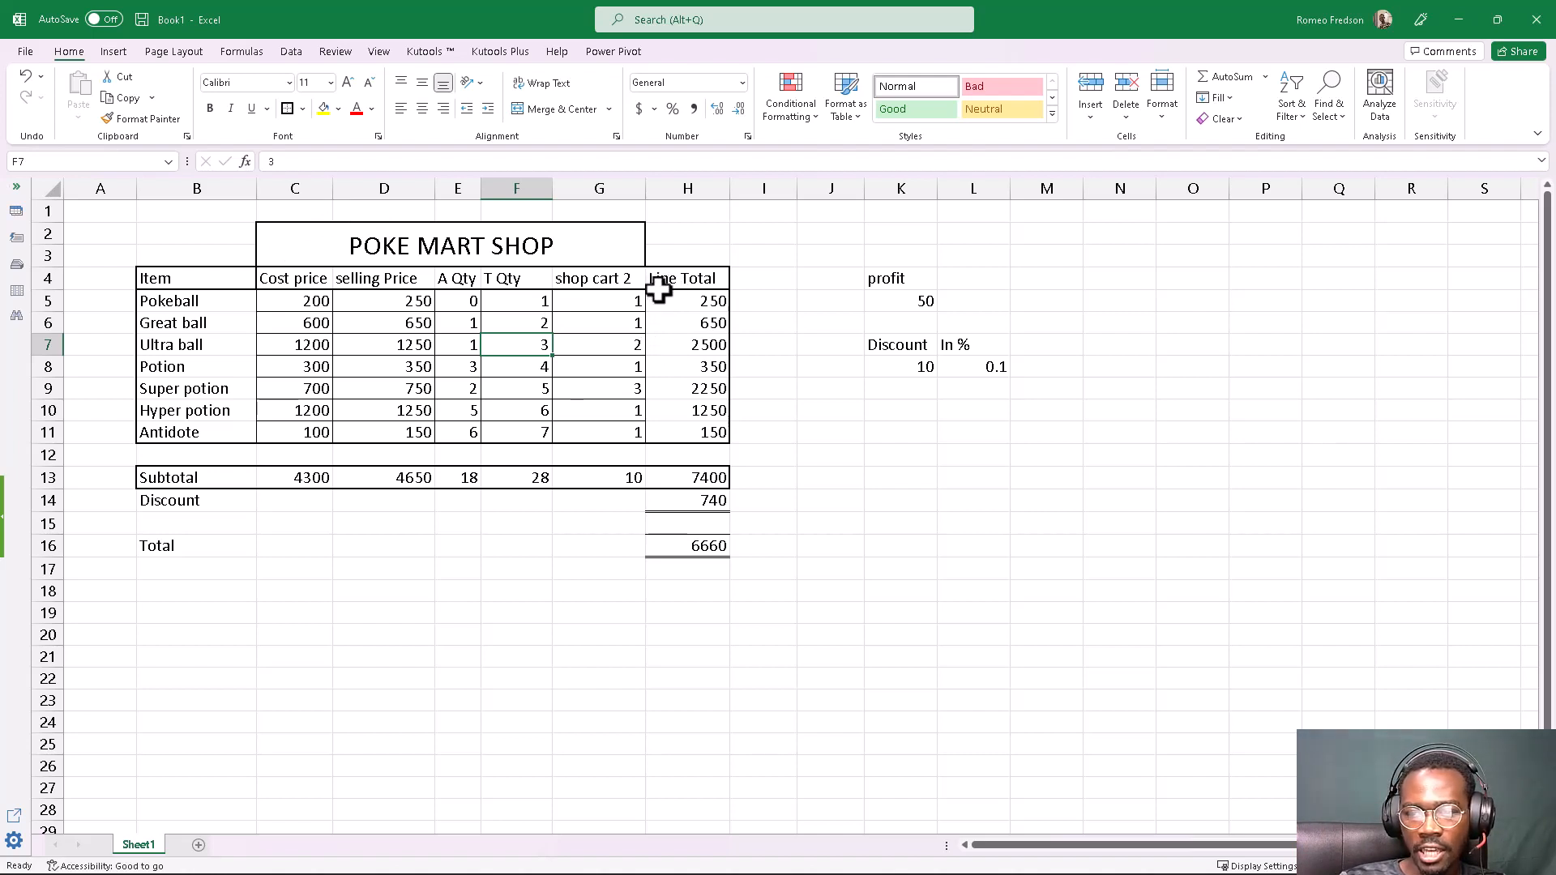
{"action": "left_click", "coordinate": [663, 322]}
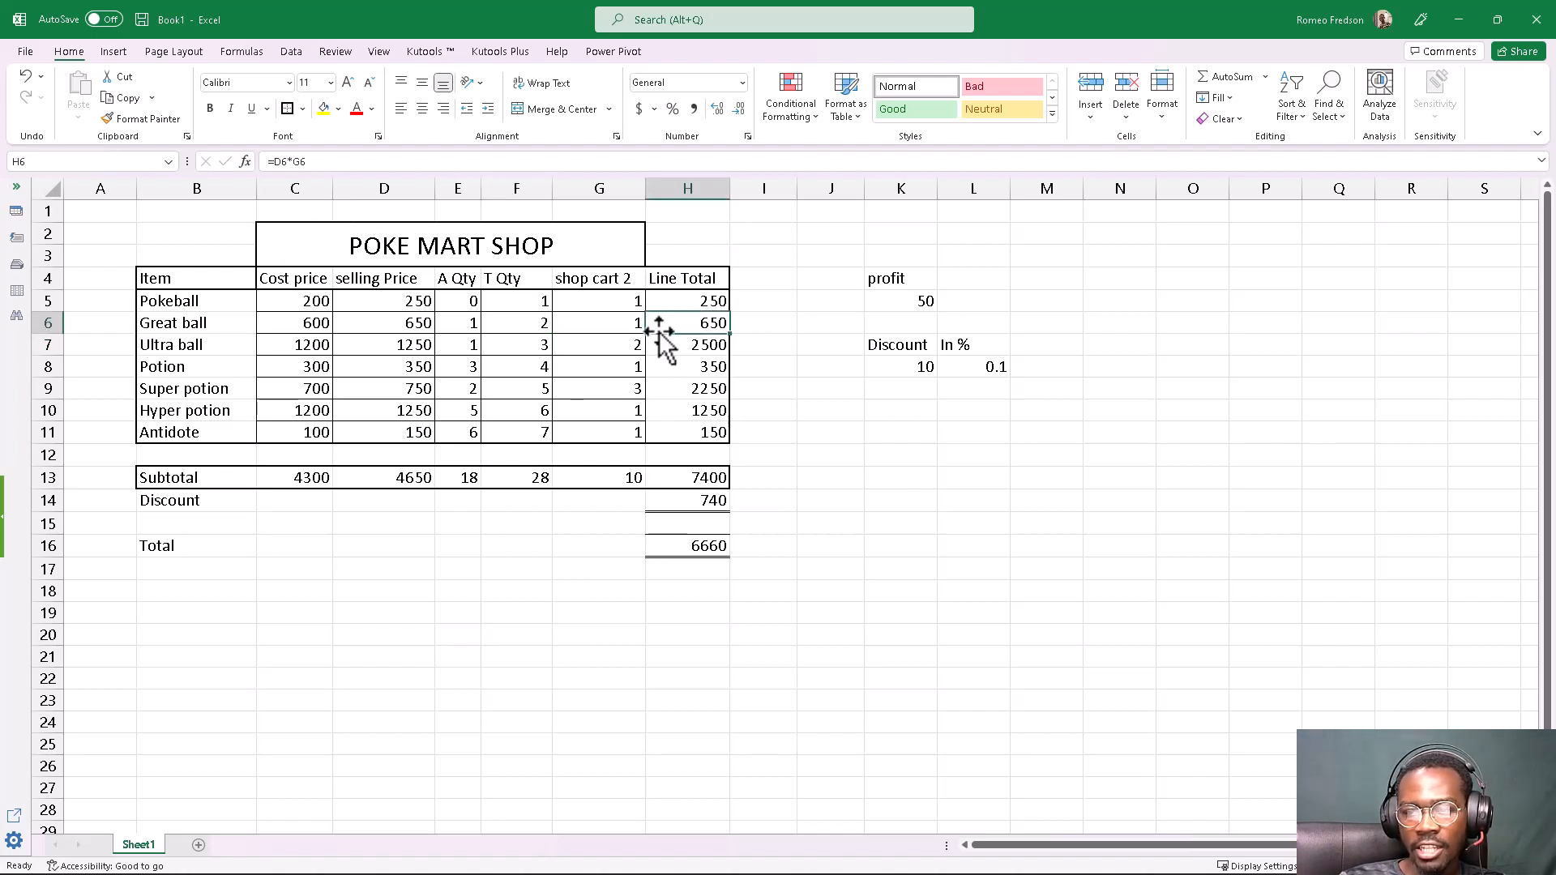
{"action": "left_click", "coordinate": [665, 284]}
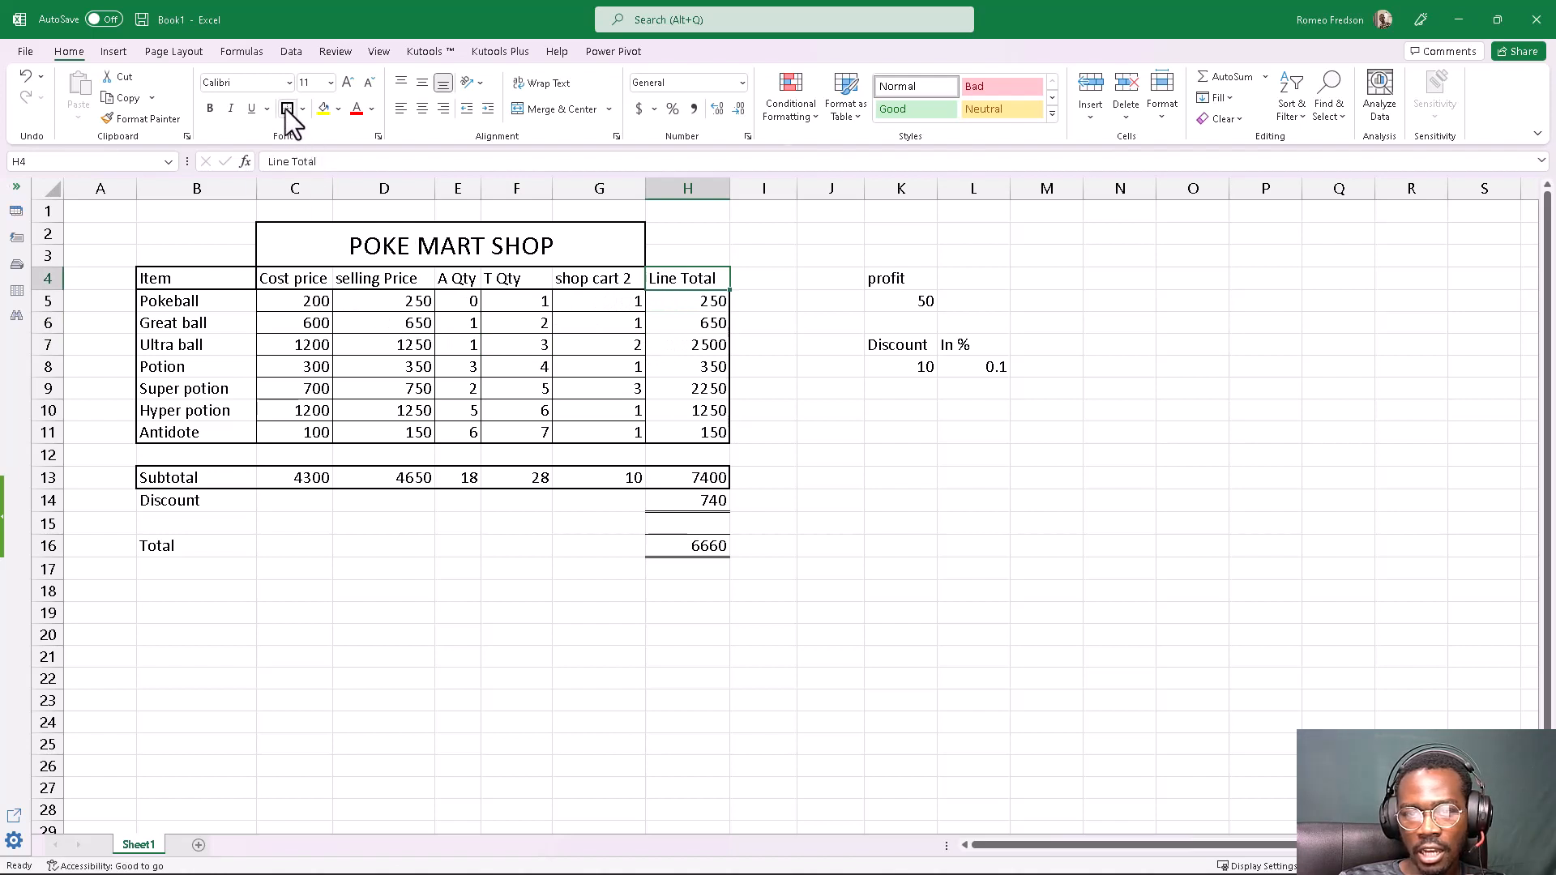
{"action": "left_click", "coordinate": [849, 391]}
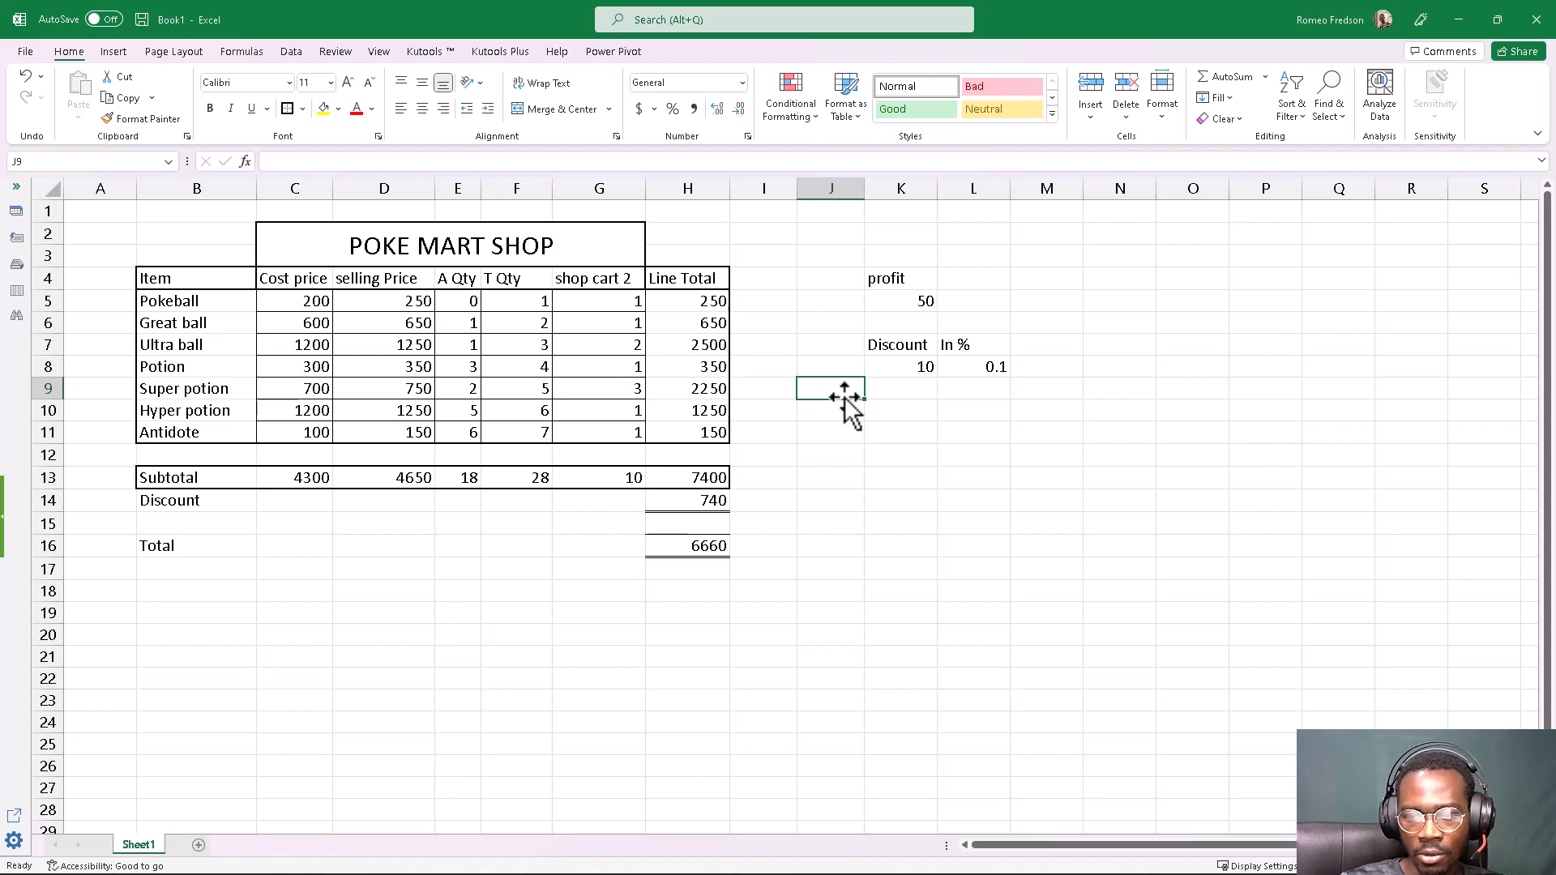
Fill the merged POKE MART SHOP title with standard red and set its text colour to white.
{"action": "left_click", "coordinate": [395, 388]}
{"action": "left_click", "coordinate": [449, 242]}
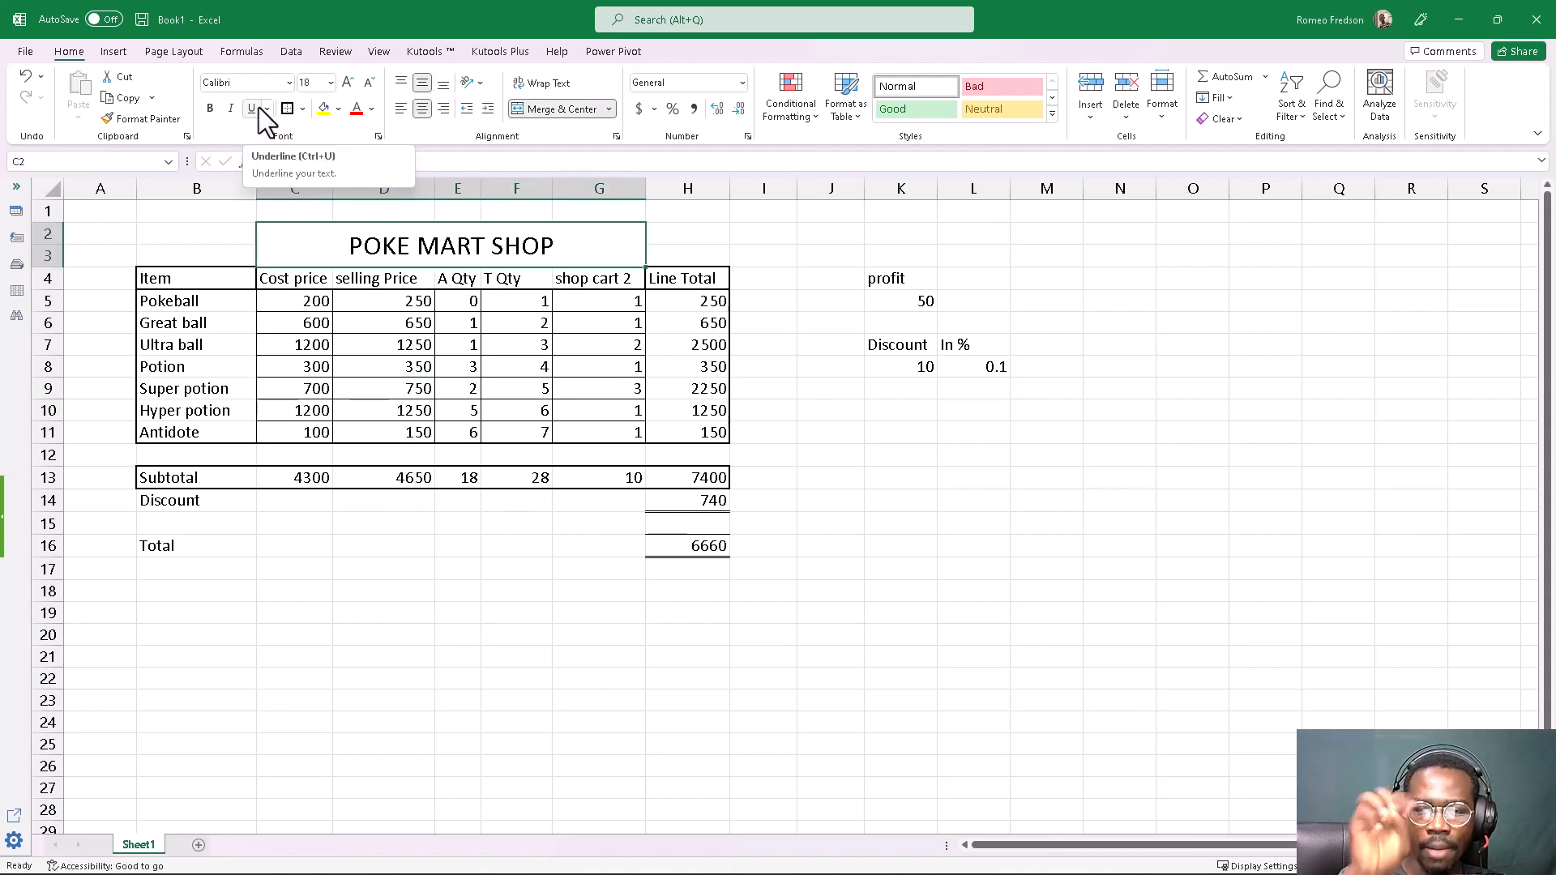
{"action": "left_click", "coordinate": [339, 108]}
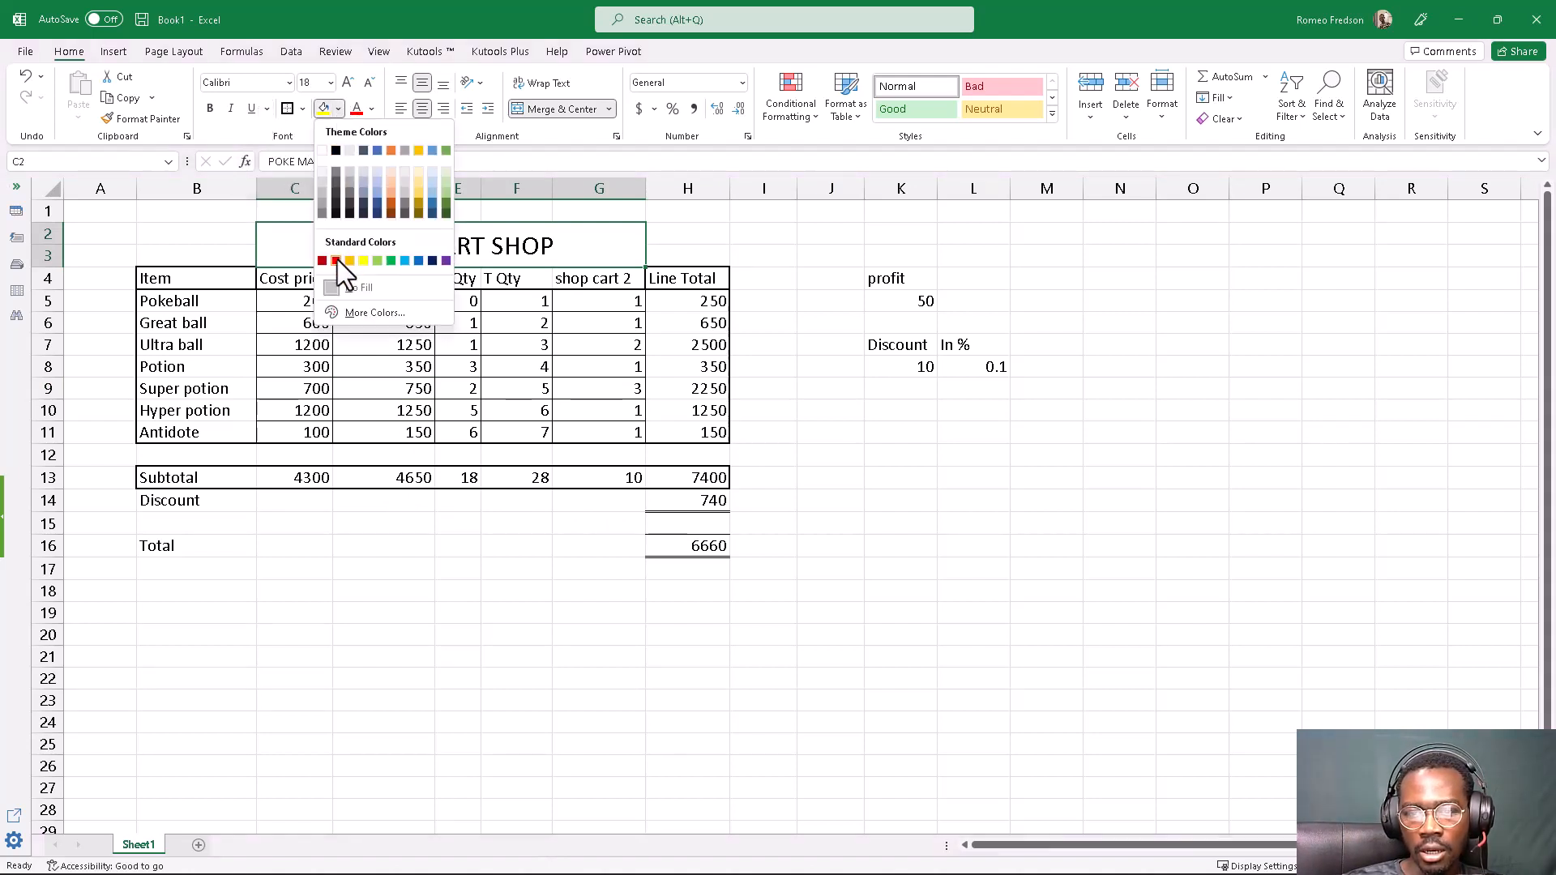
{"action": "left_click", "coordinate": [335, 260]}
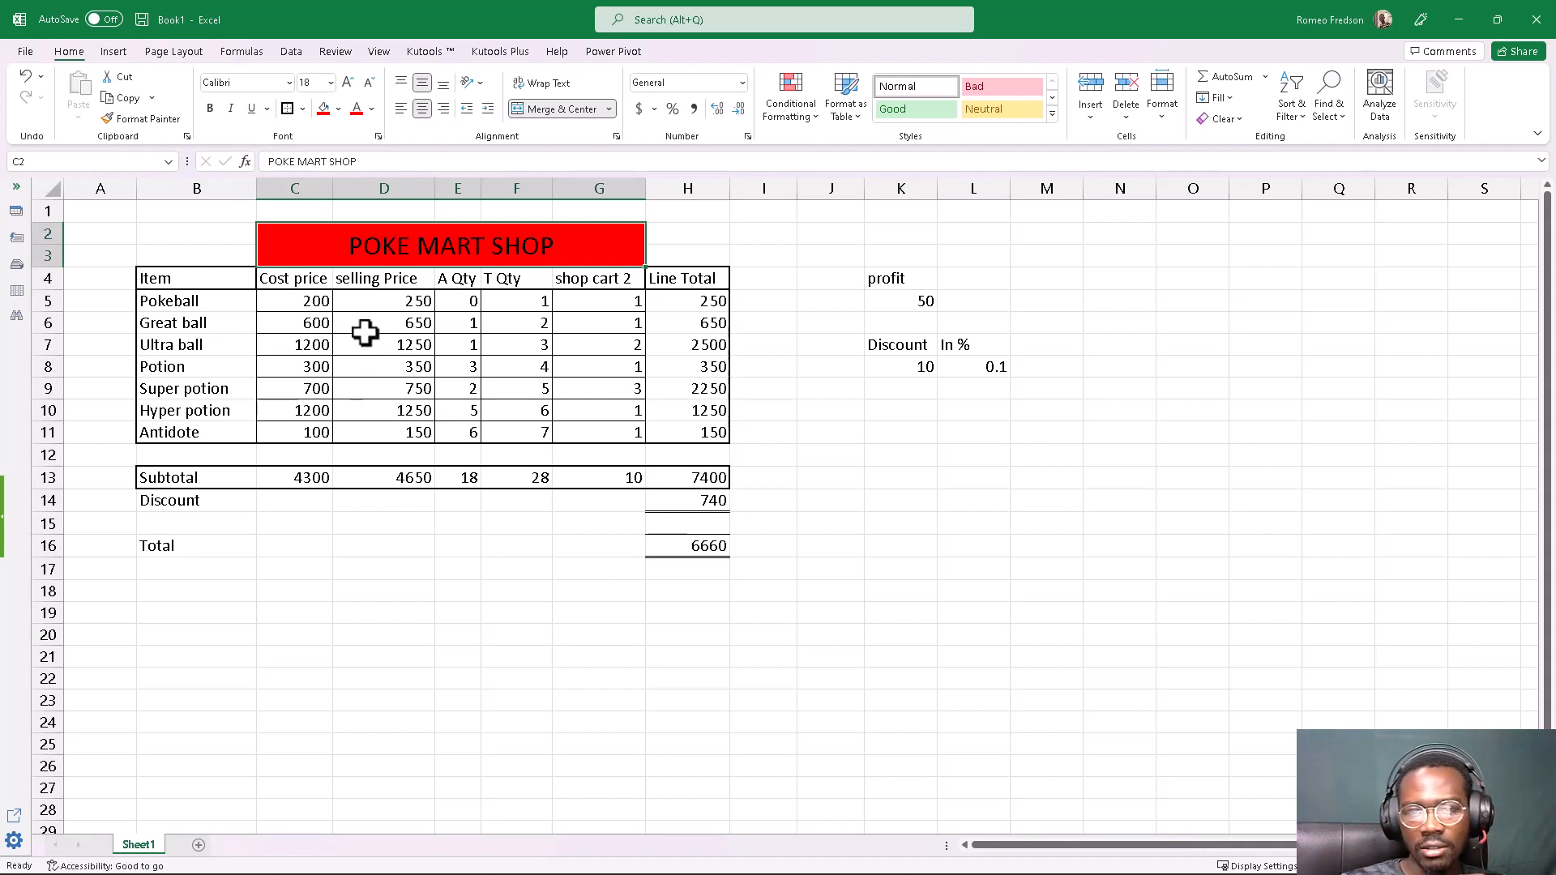
{"action": "left_click", "coordinate": [373, 108]}
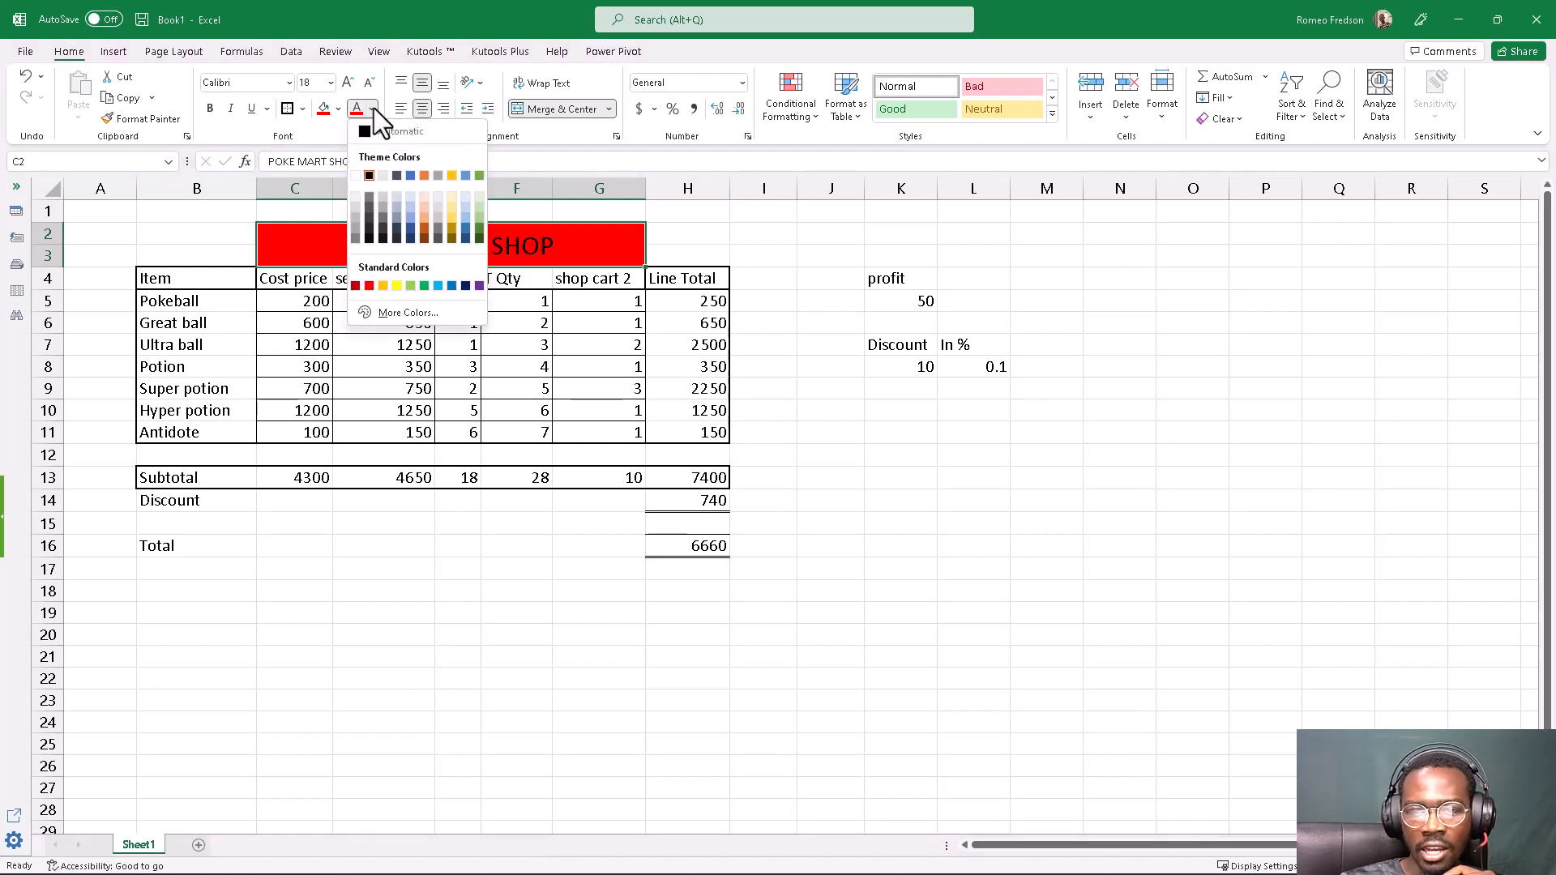
{"action": "left_click", "coordinate": [354, 176]}
{"action": "left_click", "coordinate": [380, 395]}
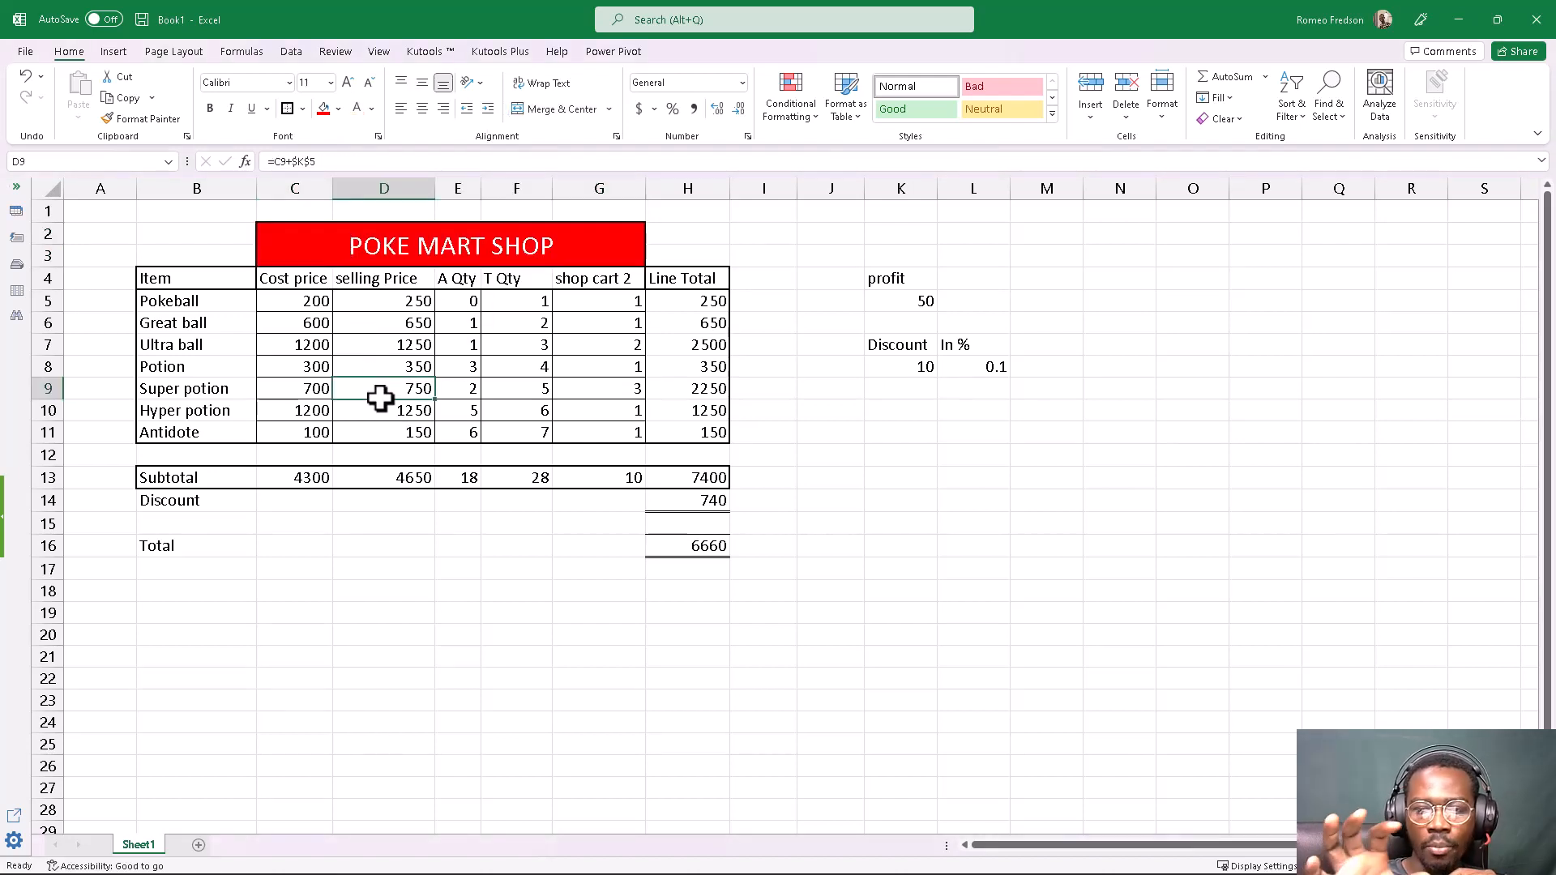
Fill the table's header row, B4:H4, with a light salmon red from the extended colour palette.
{"action": "left_click", "coordinate": [173, 282]}
{"action": "left_click_drag", "start_coordinate": [172, 282], "coordinate": [661, 284]}
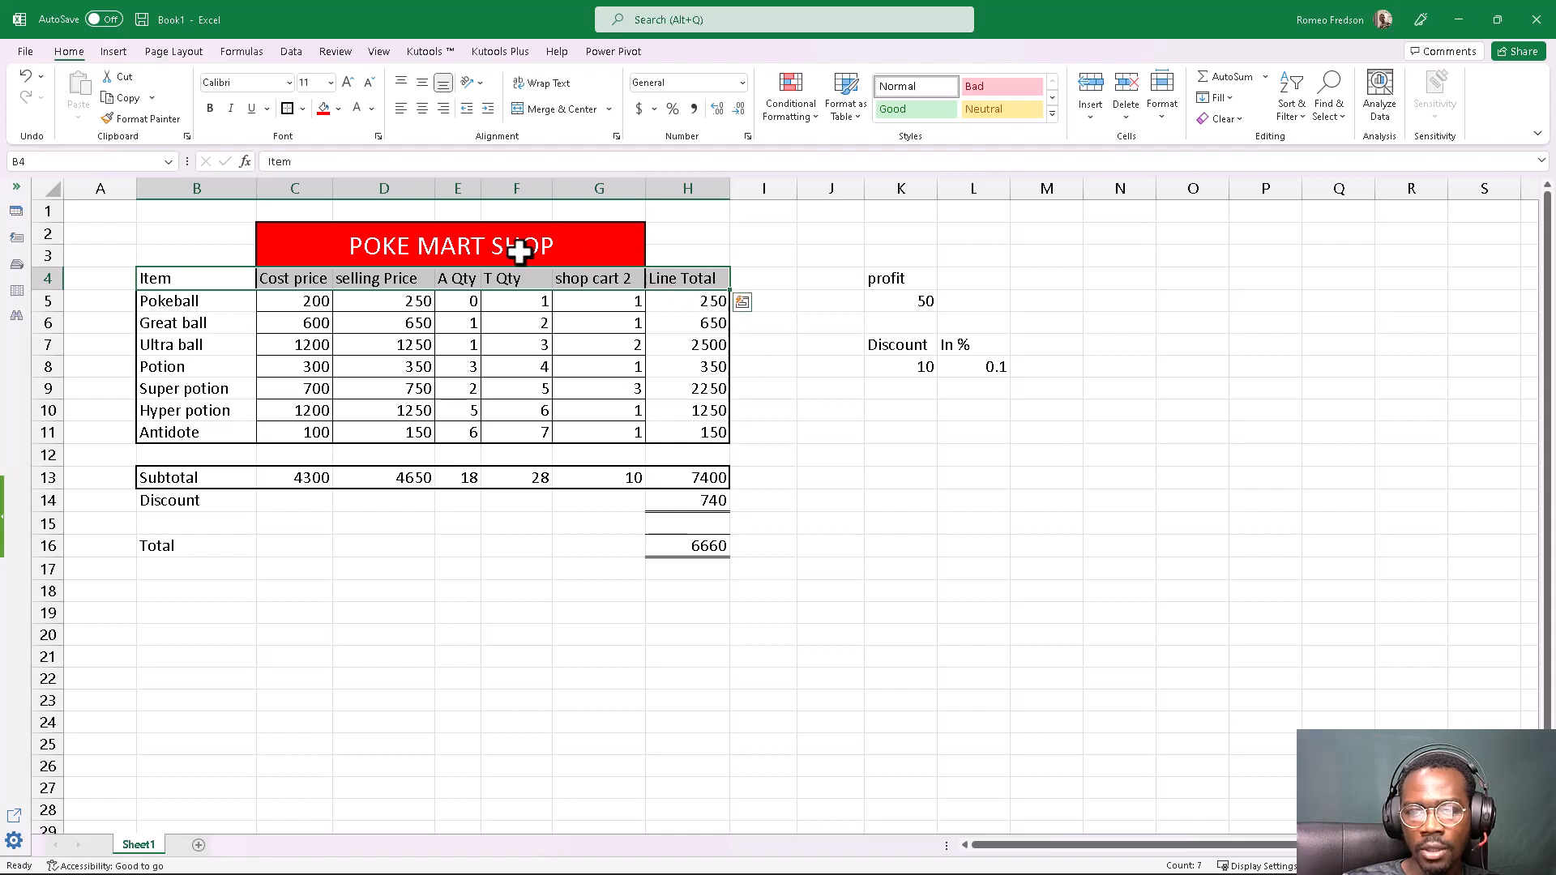
{"action": "left_click", "coordinate": [340, 107]}
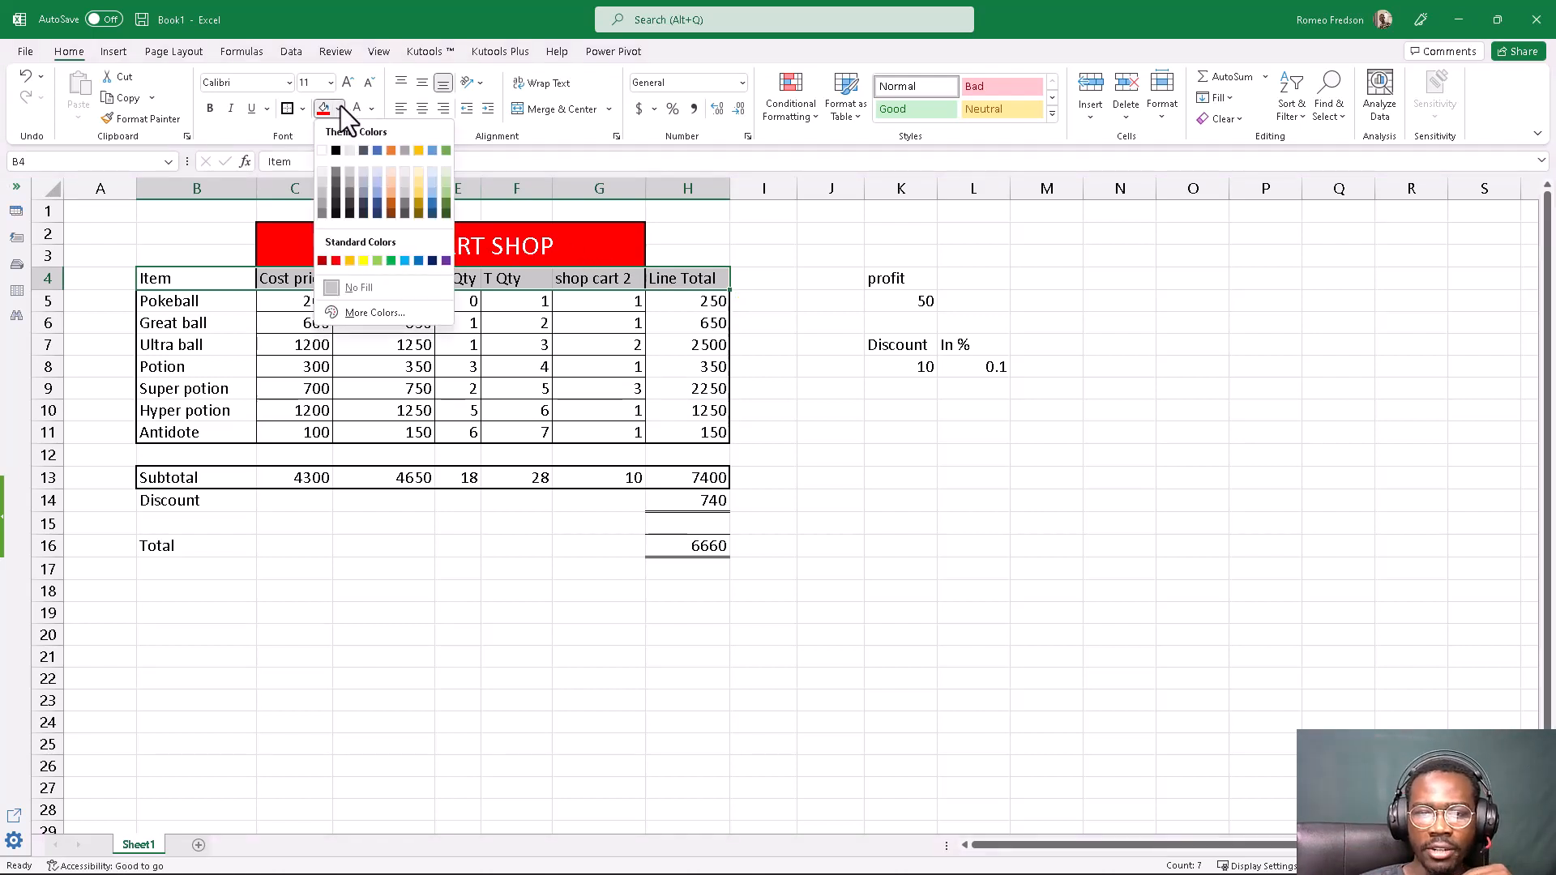
{"action": "left_click", "coordinate": [375, 313]}
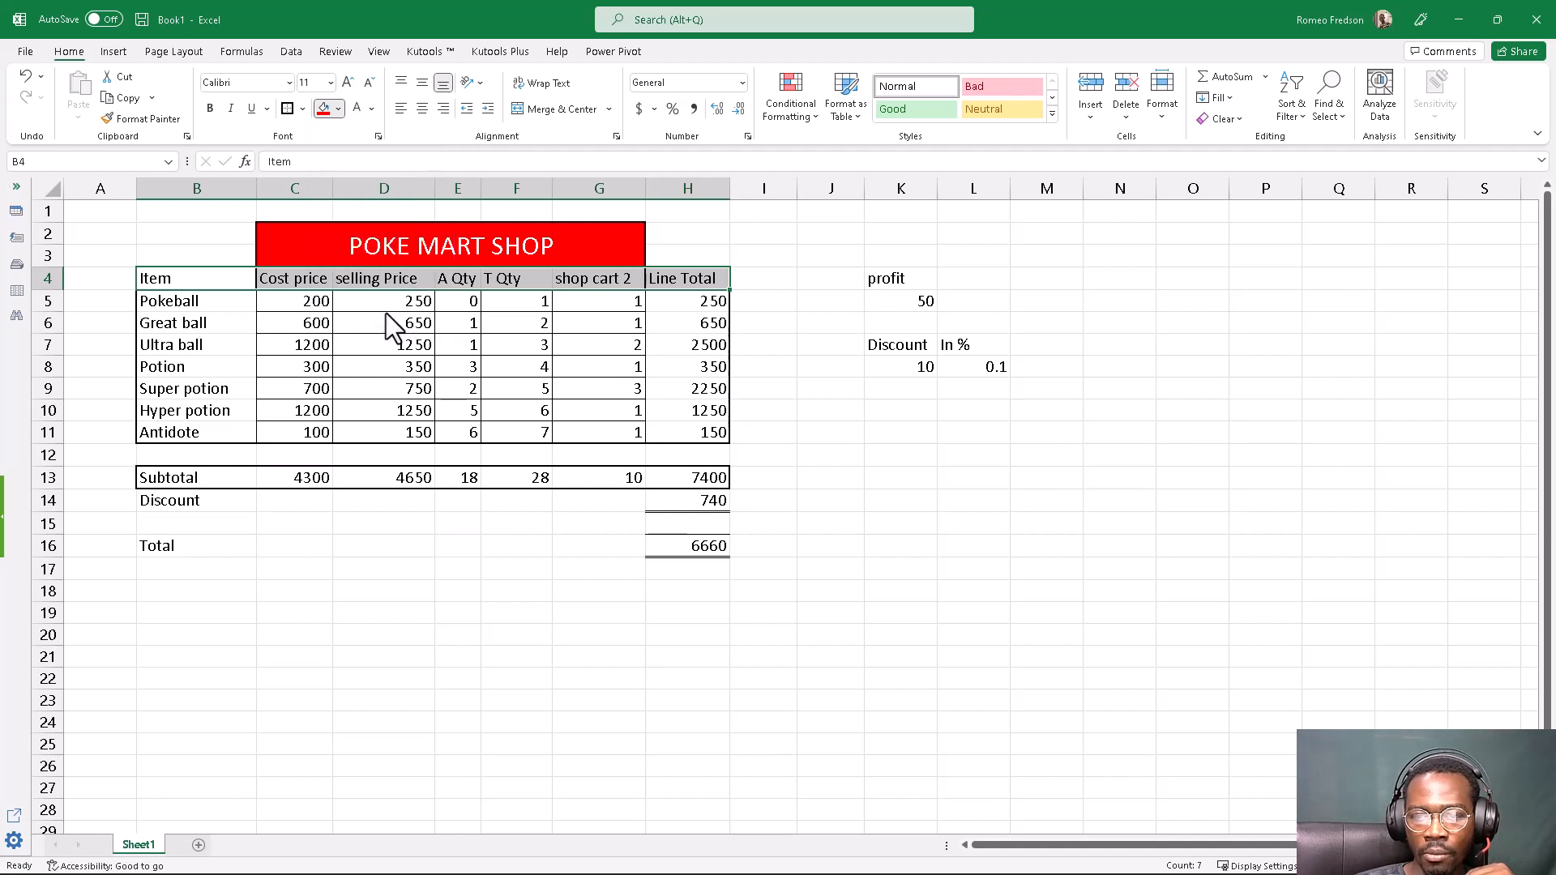
{"action": "left_click_drag", "start_coordinate": [766, 324], "coordinate": [429, 300]}
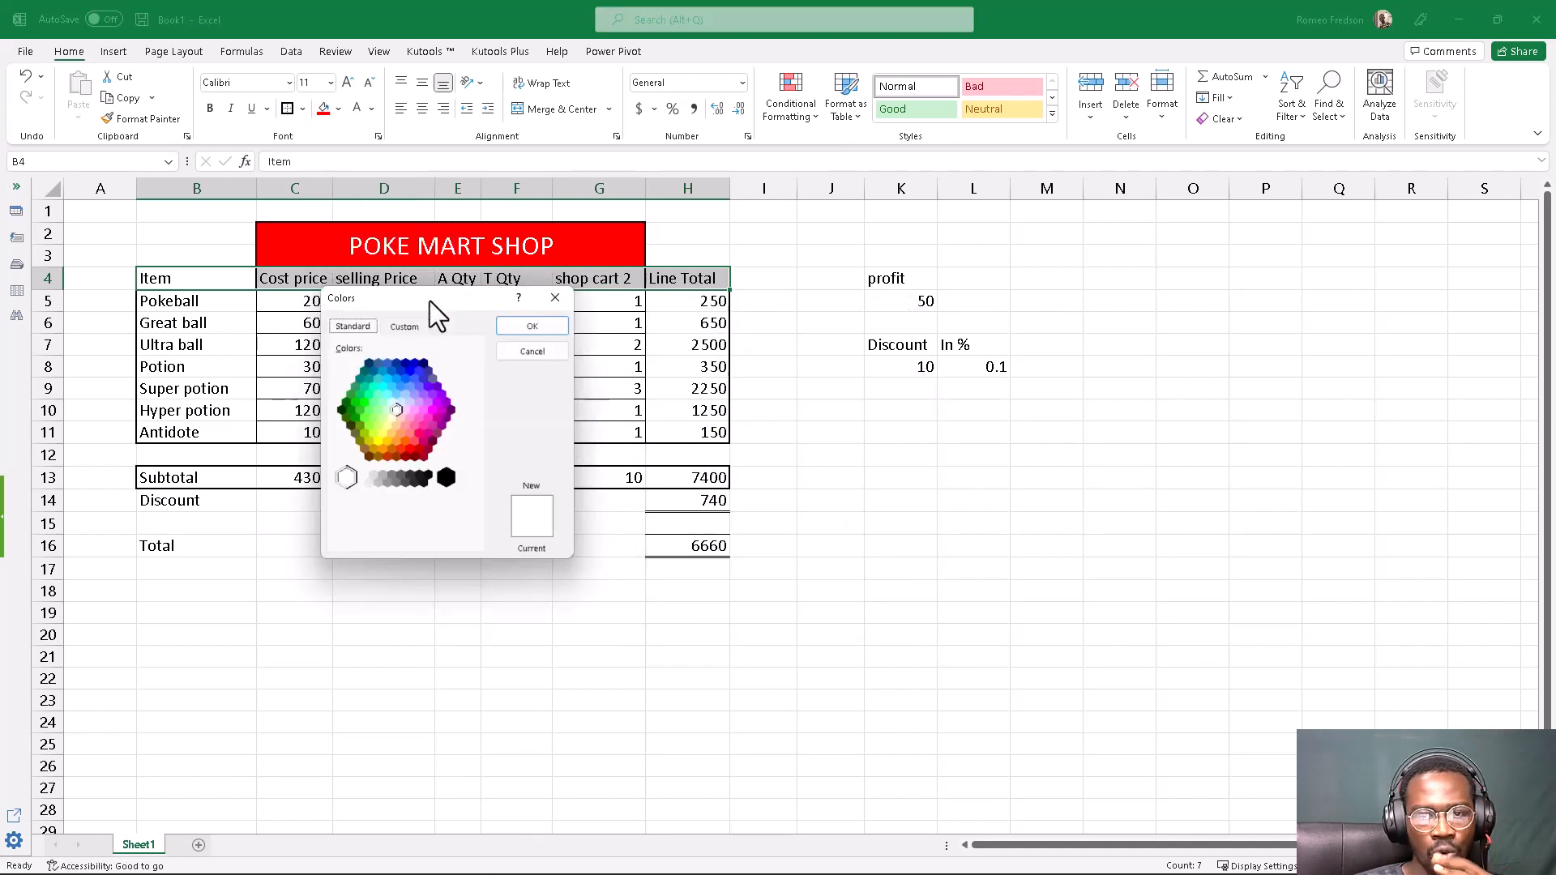
{"action": "left_click", "coordinate": [415, 442]}
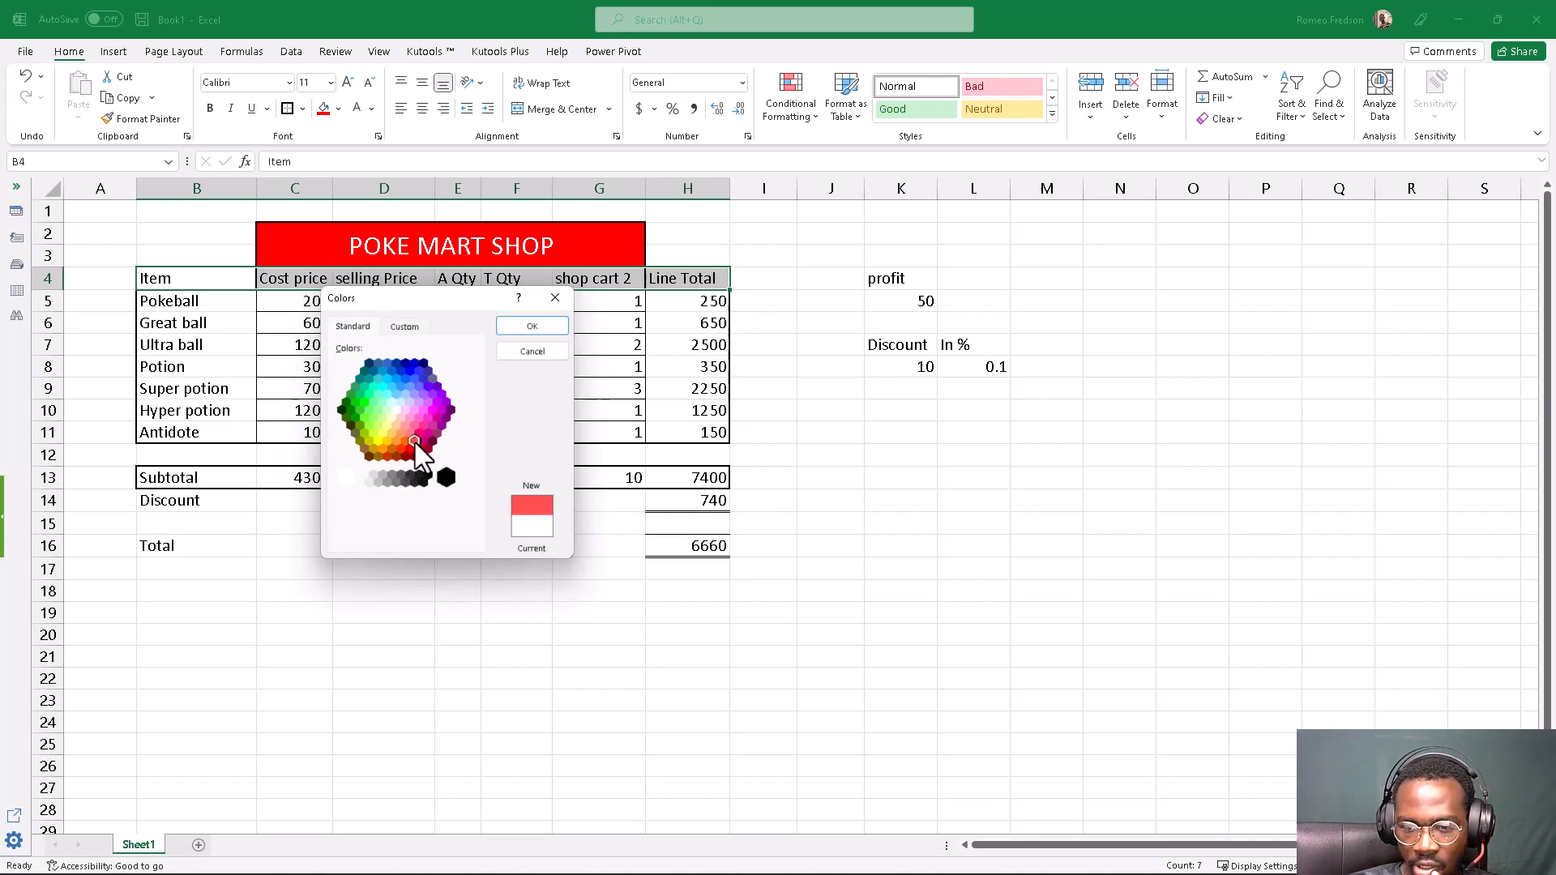
{"action": "left_click", "coordinate": [528, 326]}
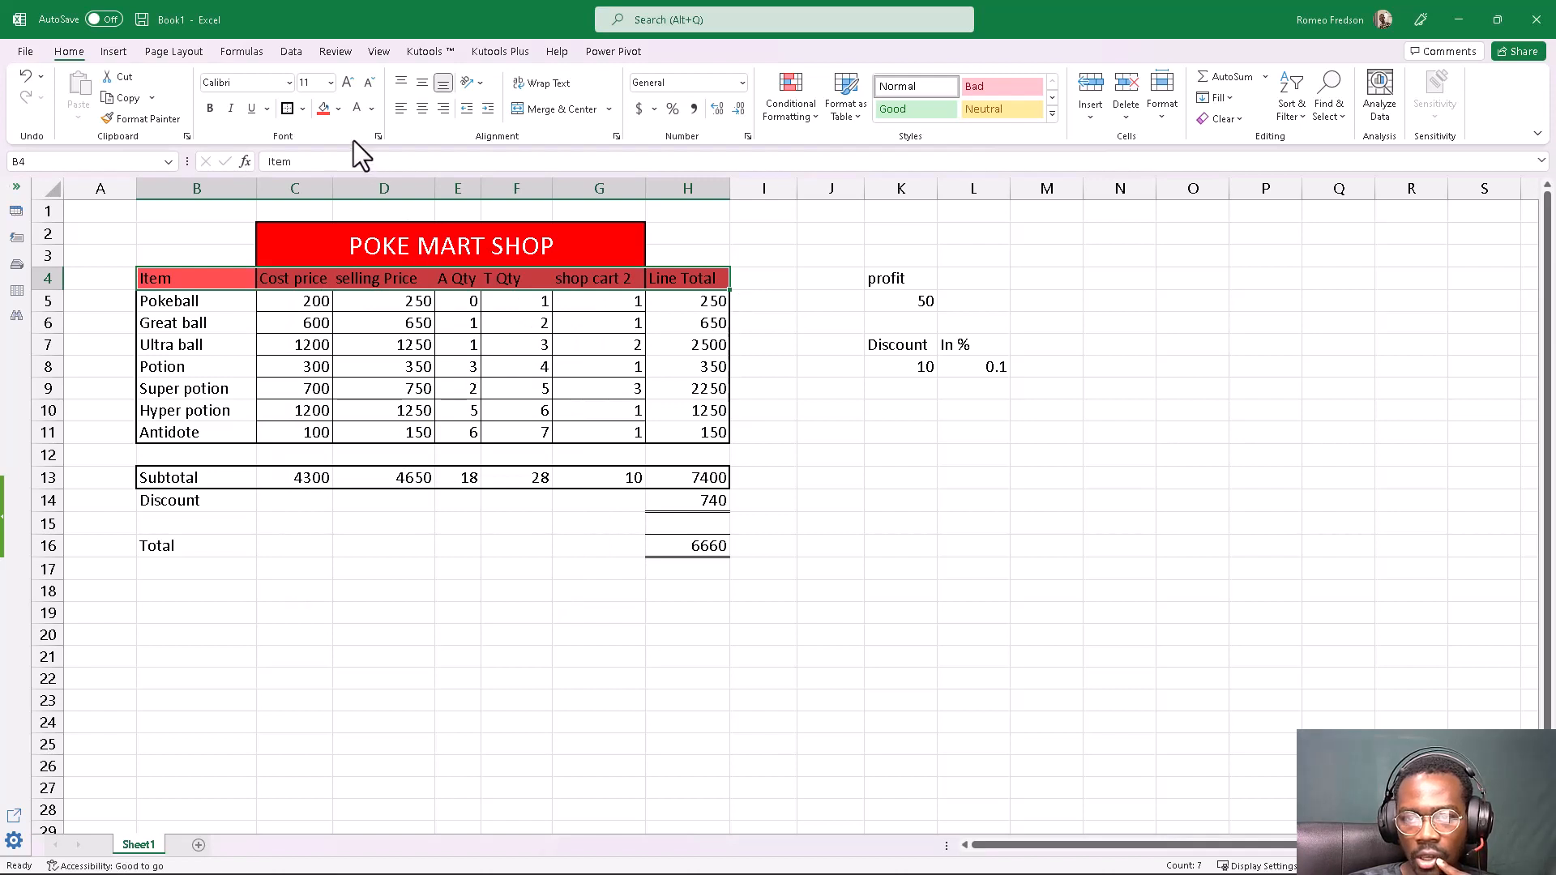
{"action": "left_click", "coordinate": [339, 109]}
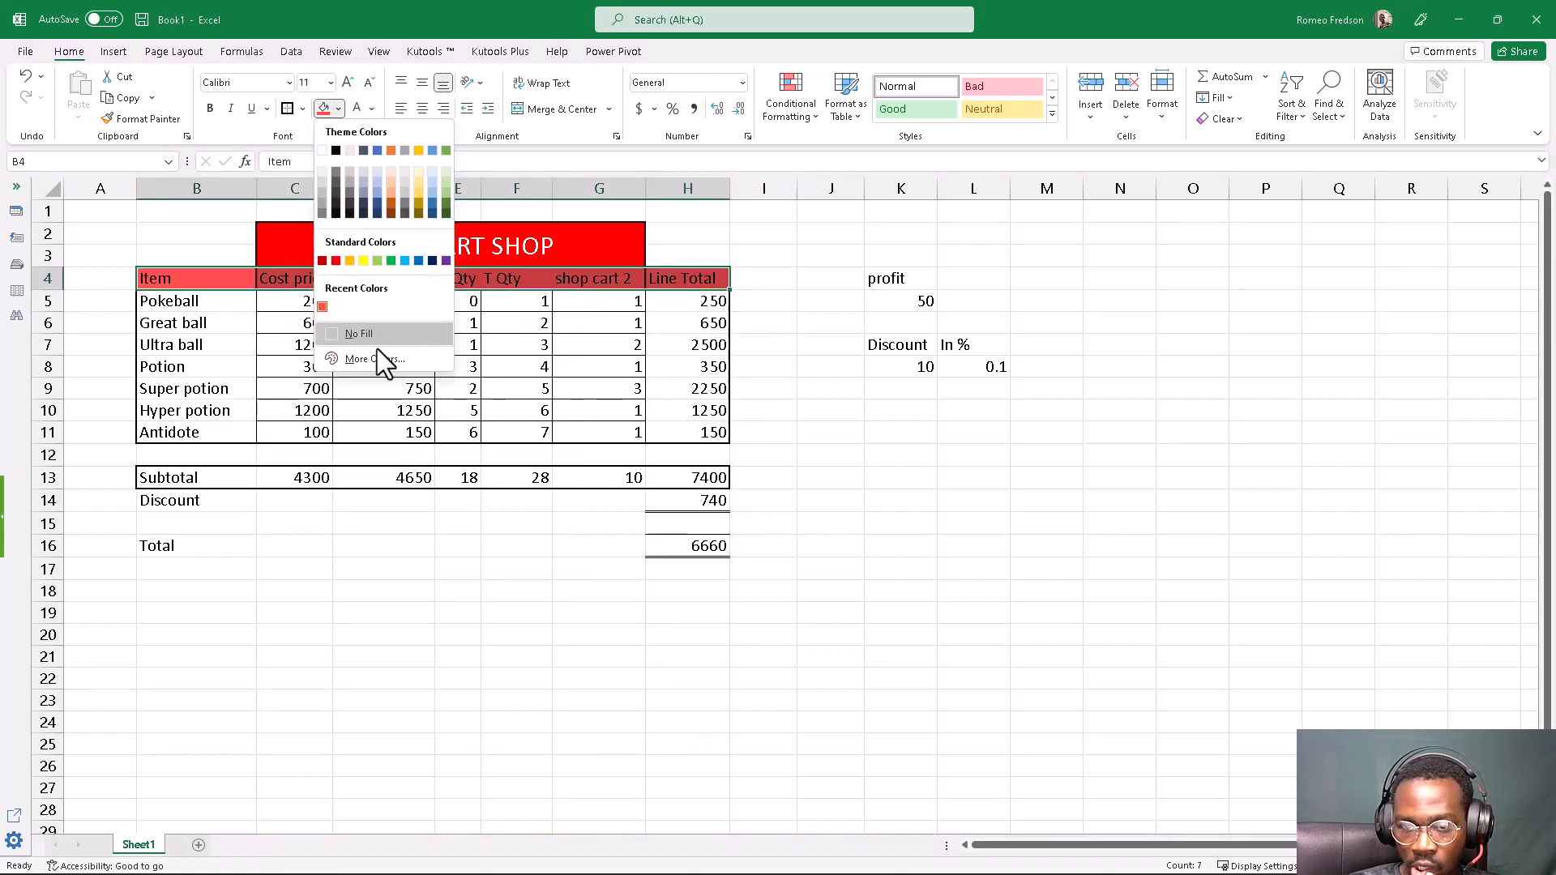
{"action": "left_click", "coordinate": [371, 358]}
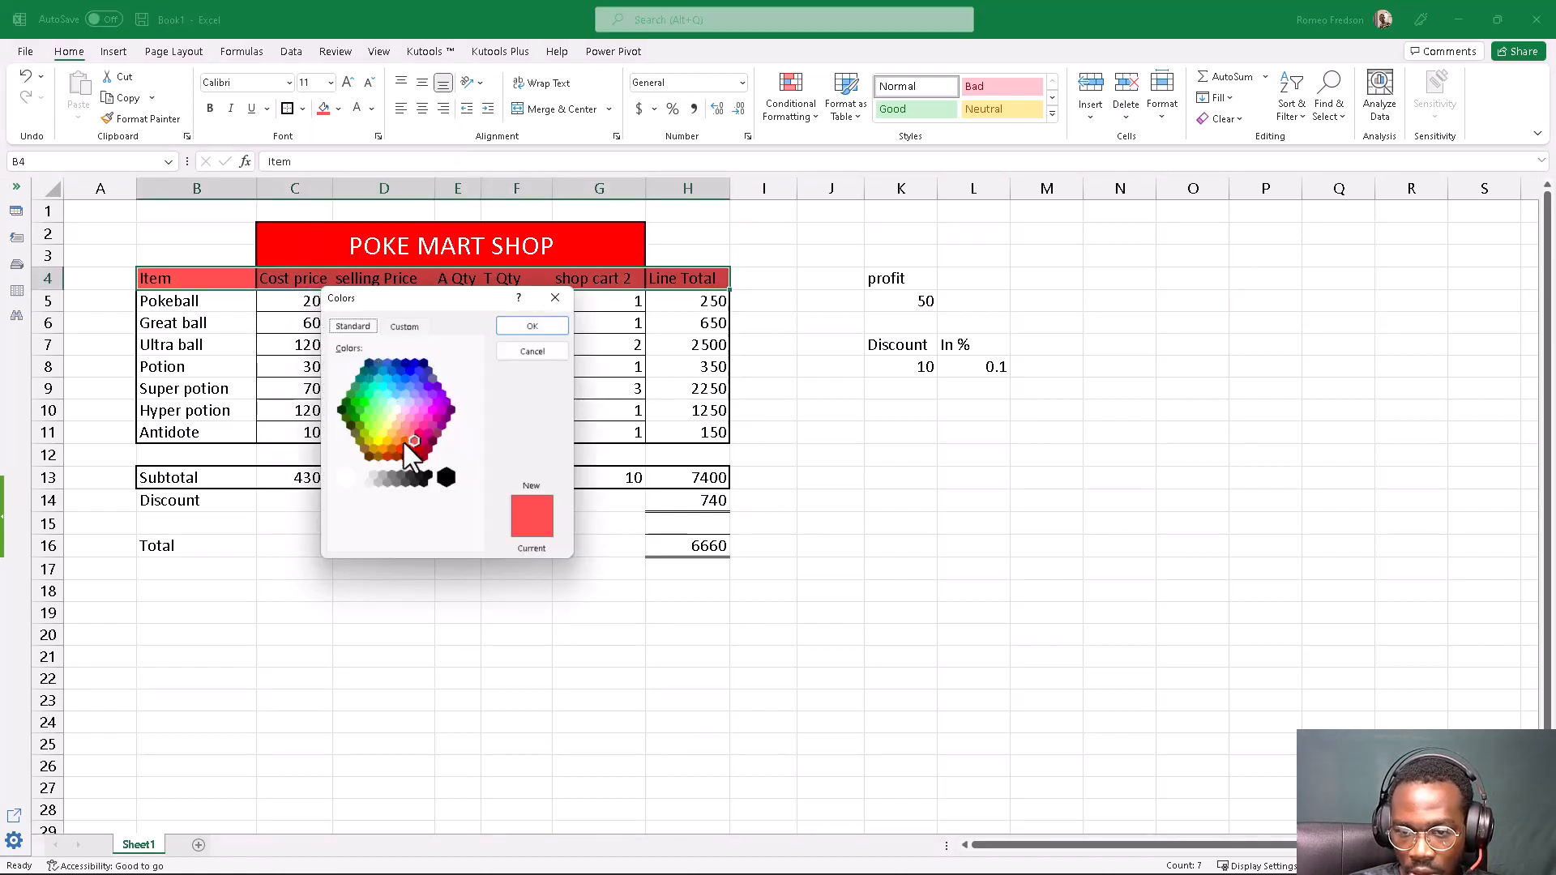
{"action": "left_click", "coordinate": [410, 436]}
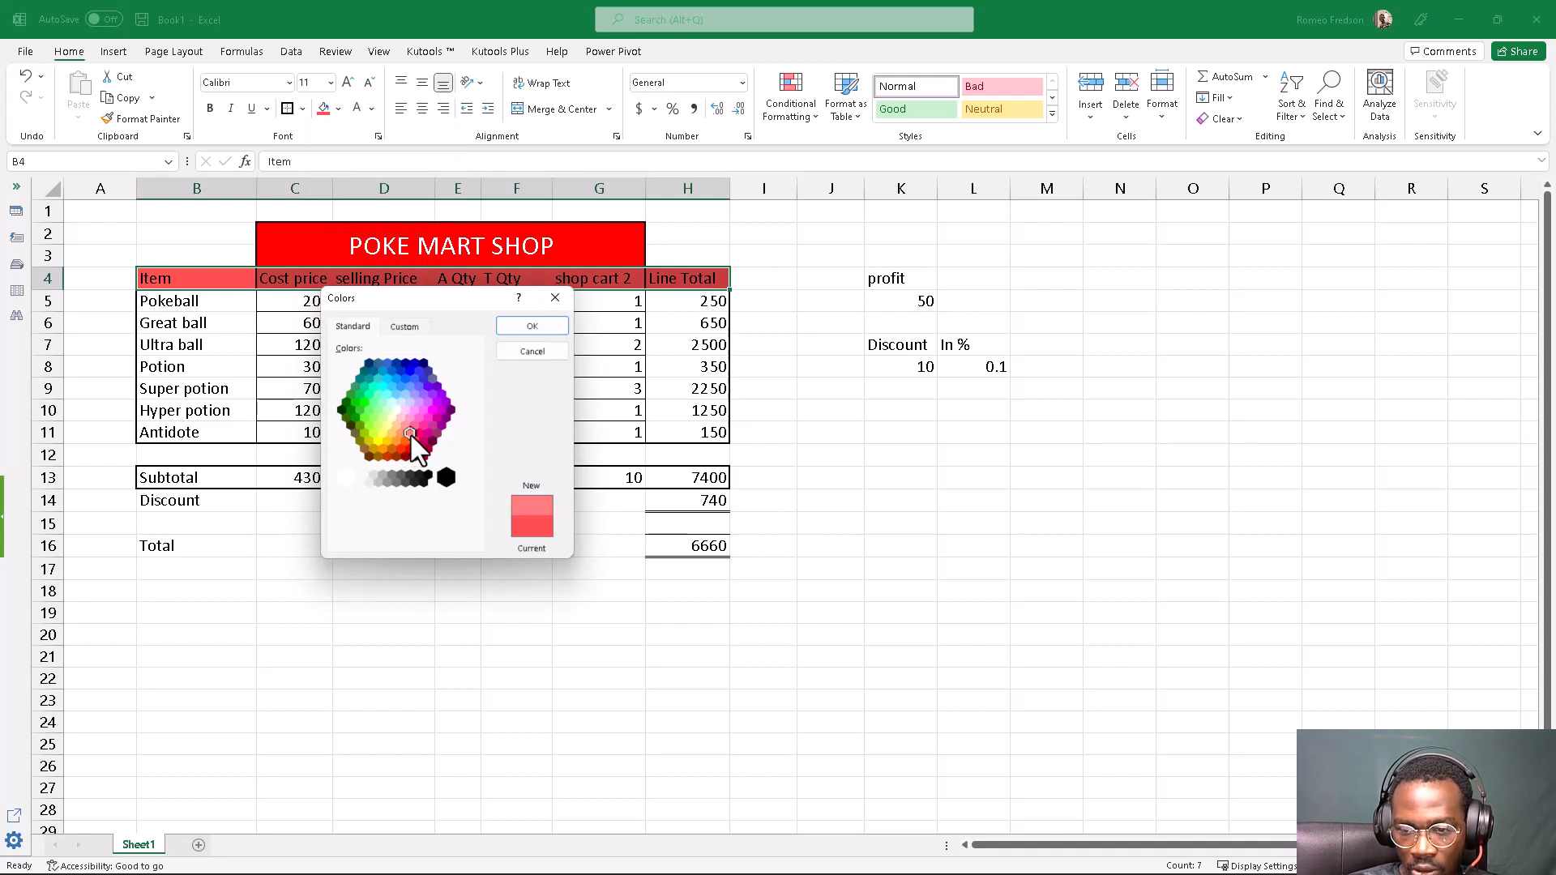
{"action": "left_click", "coordinate": [532, 326]}
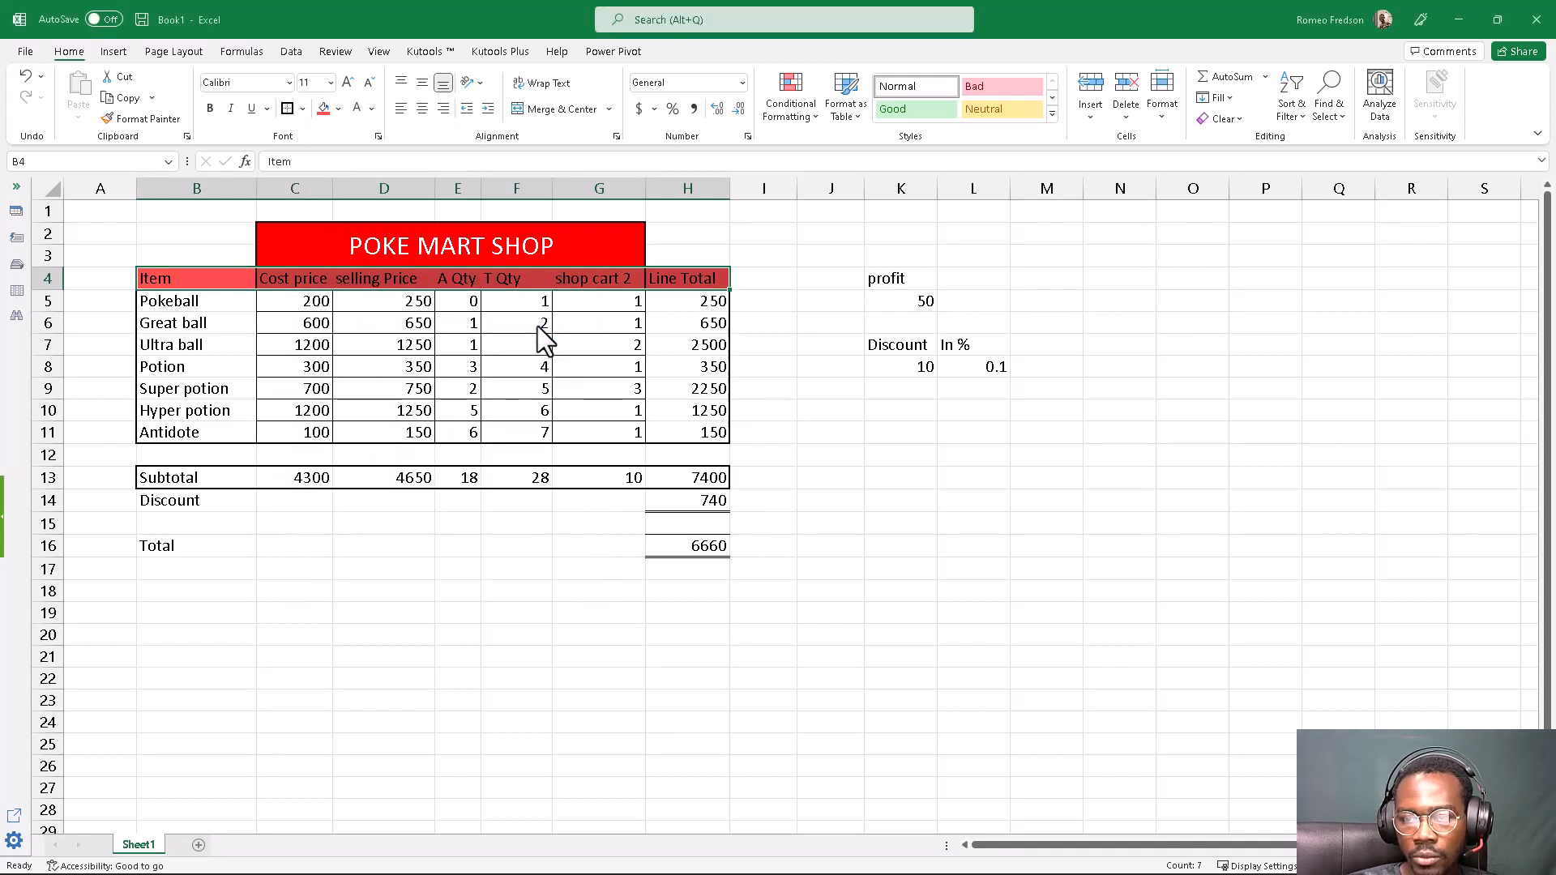
{"action": "left_click", "coordinate": [454, 388]}
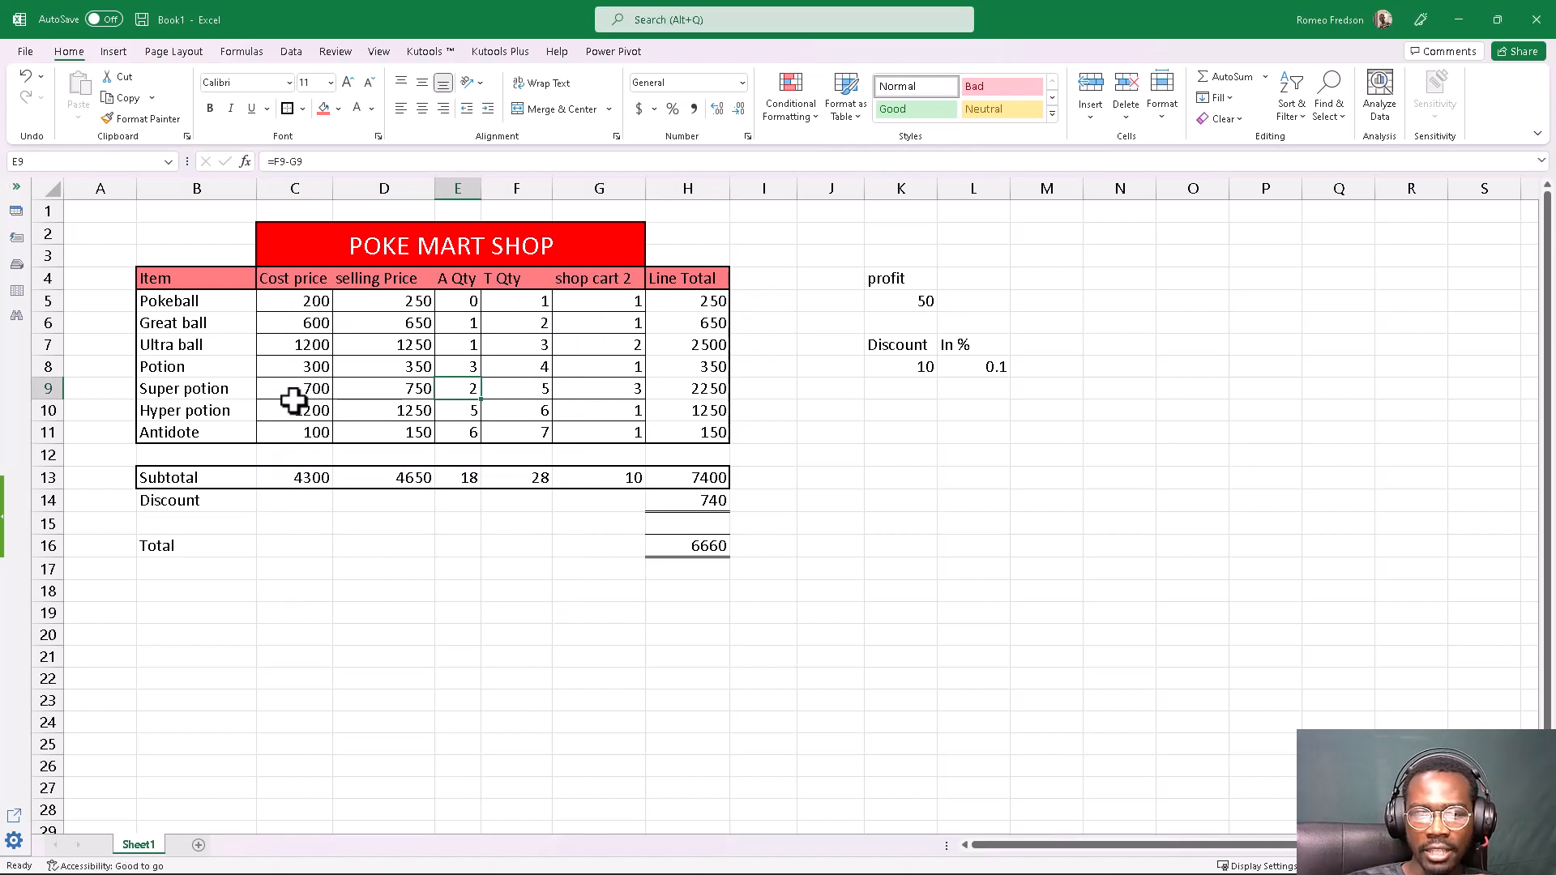
Set the text colour of the table's header row, B4:H4, to white.
{"action": "left_click_drag", "start_coordinate": [156, 278], "coordinate": [691, 278]}
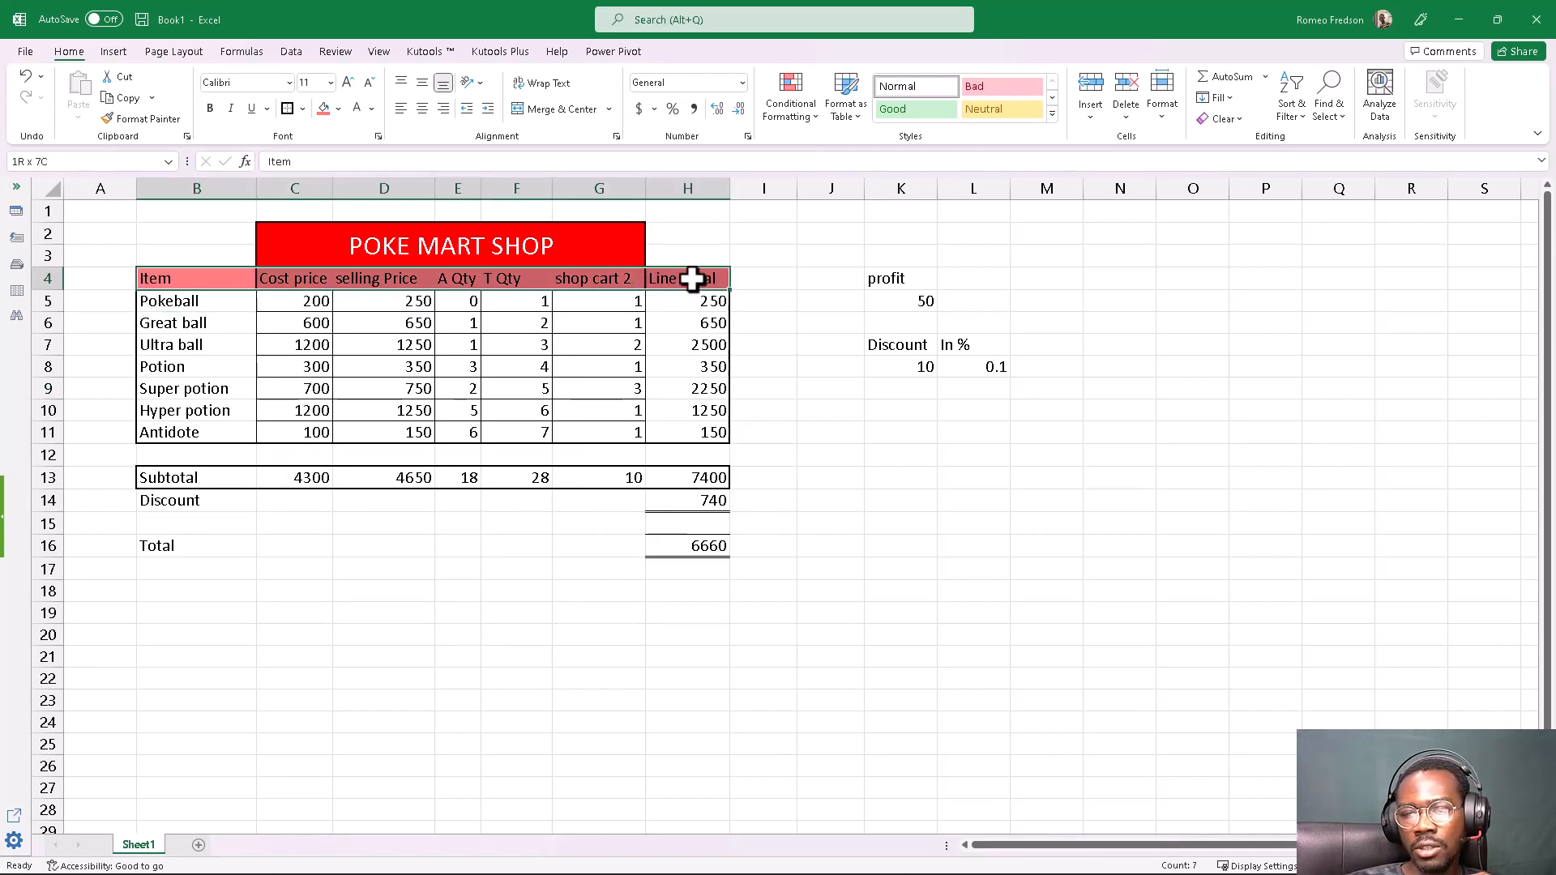
{"action": "left_click", "coordinate": [355, 108]}
{"action": "left_click", "coordinate": [442, 348]}
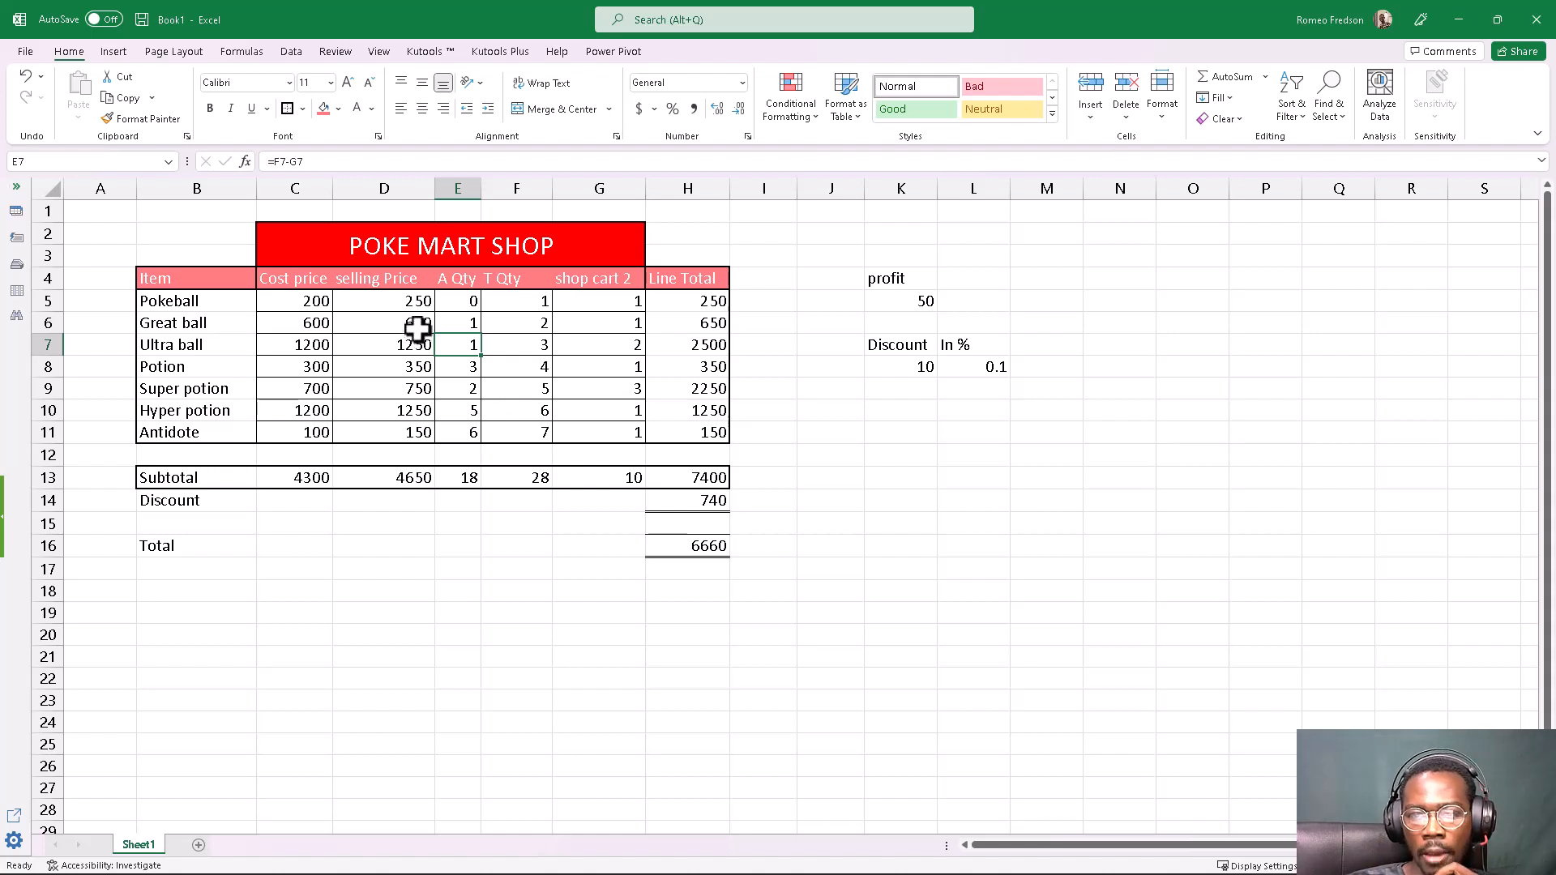
Apply a green-yellow-red colour scale to the A Qty values, E5:E11, with the lowest quantities in red and the highest in green.
{"action": "left_click_drag", "start_coordinate": [458, 275], "coordinate": [458, 410]}
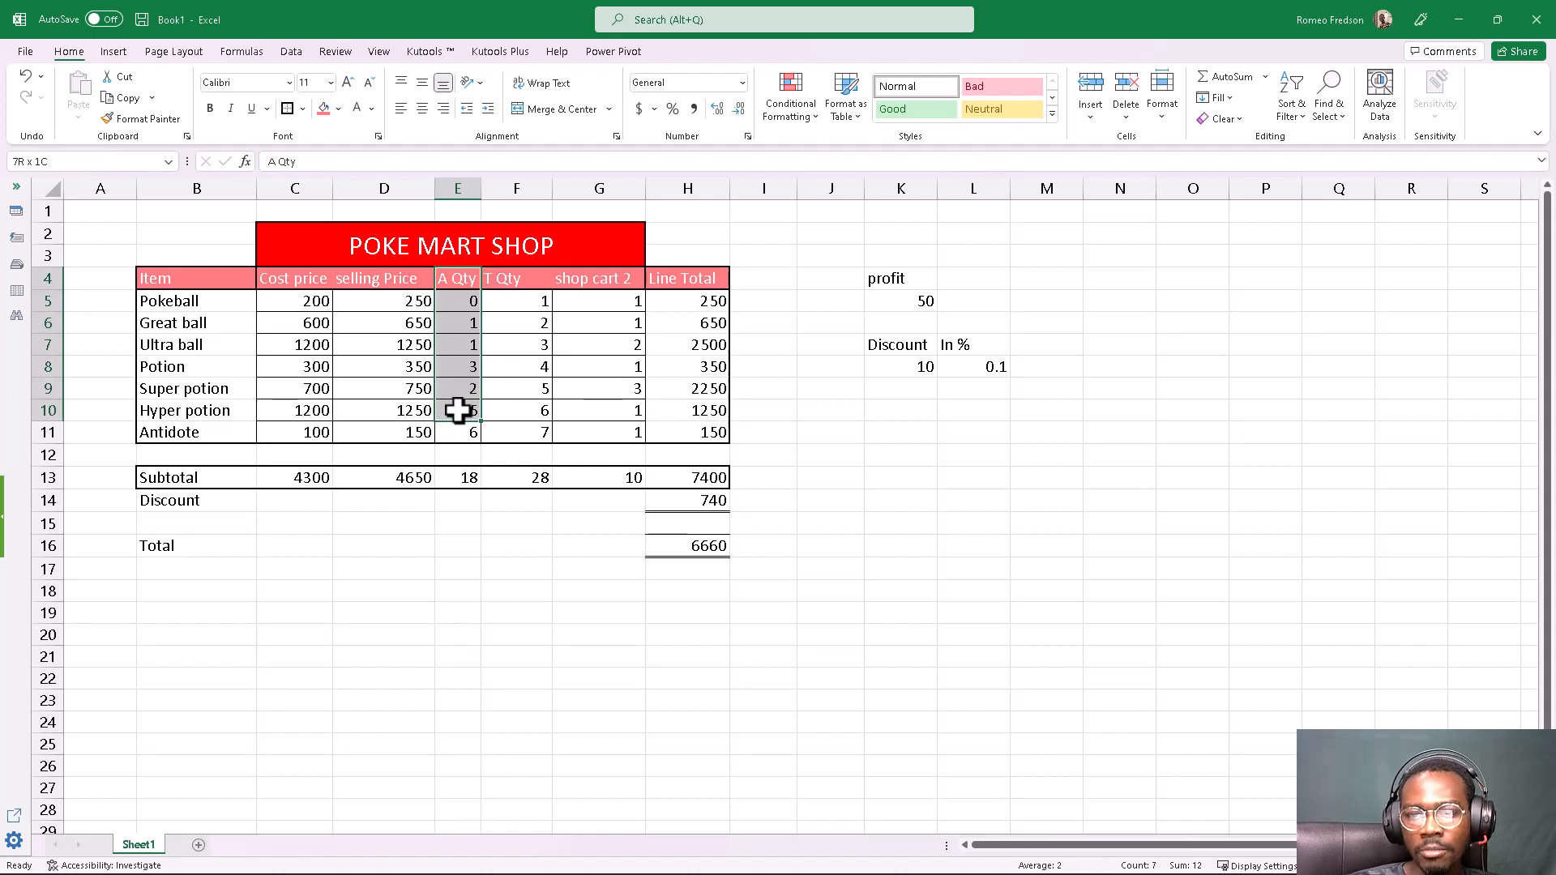
{"action": "left_click", "coordinate": [458, 430]}
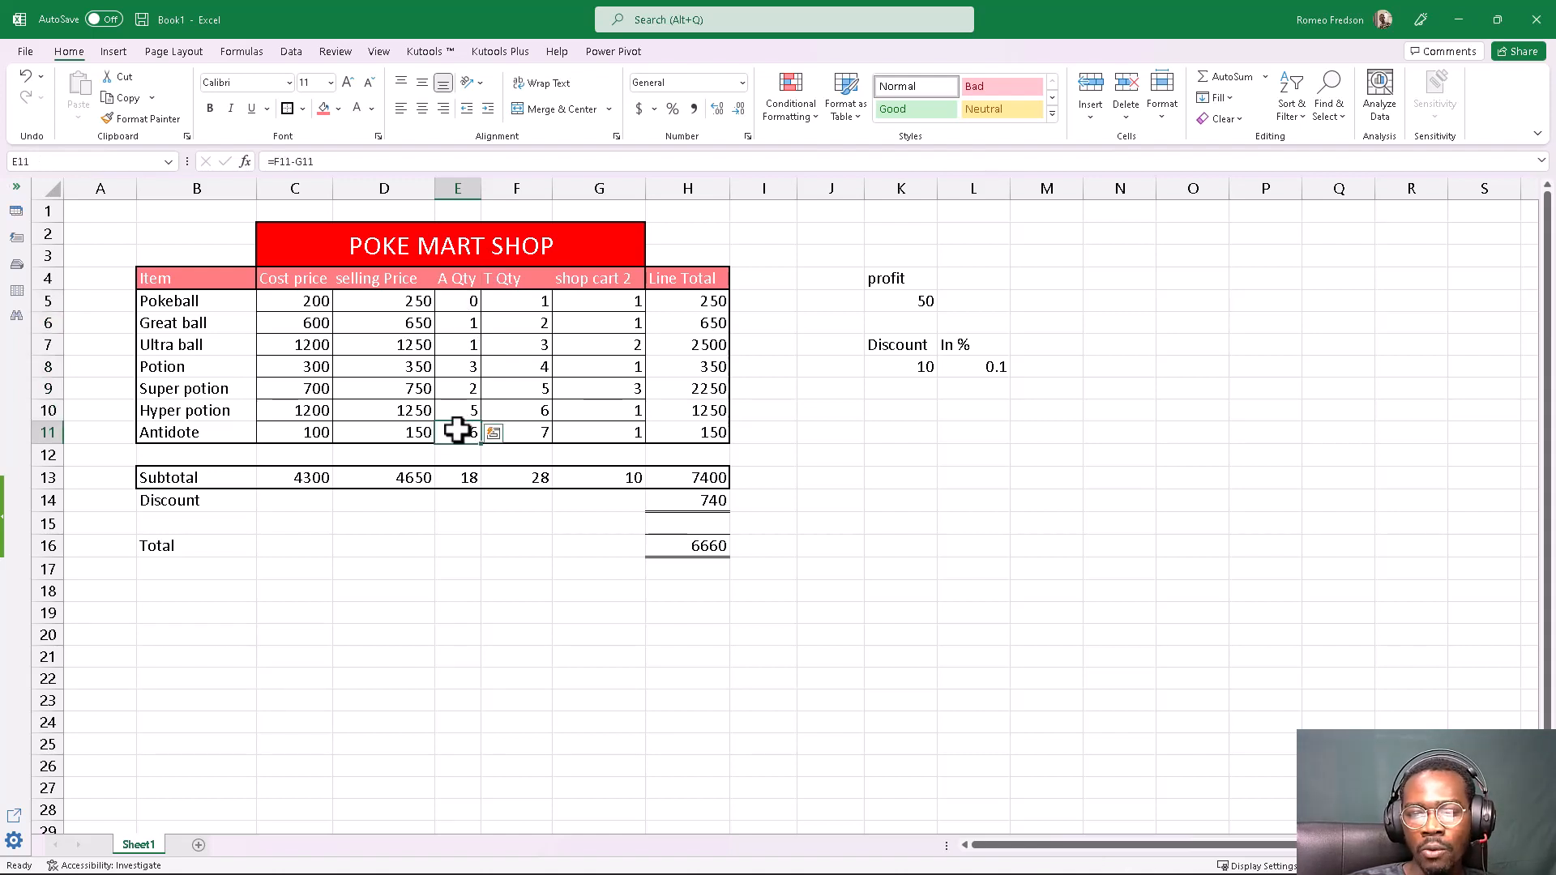
{"action": "left_click_drag", "start_coordinate": [458, 431], "coordinate": [466, 300]}
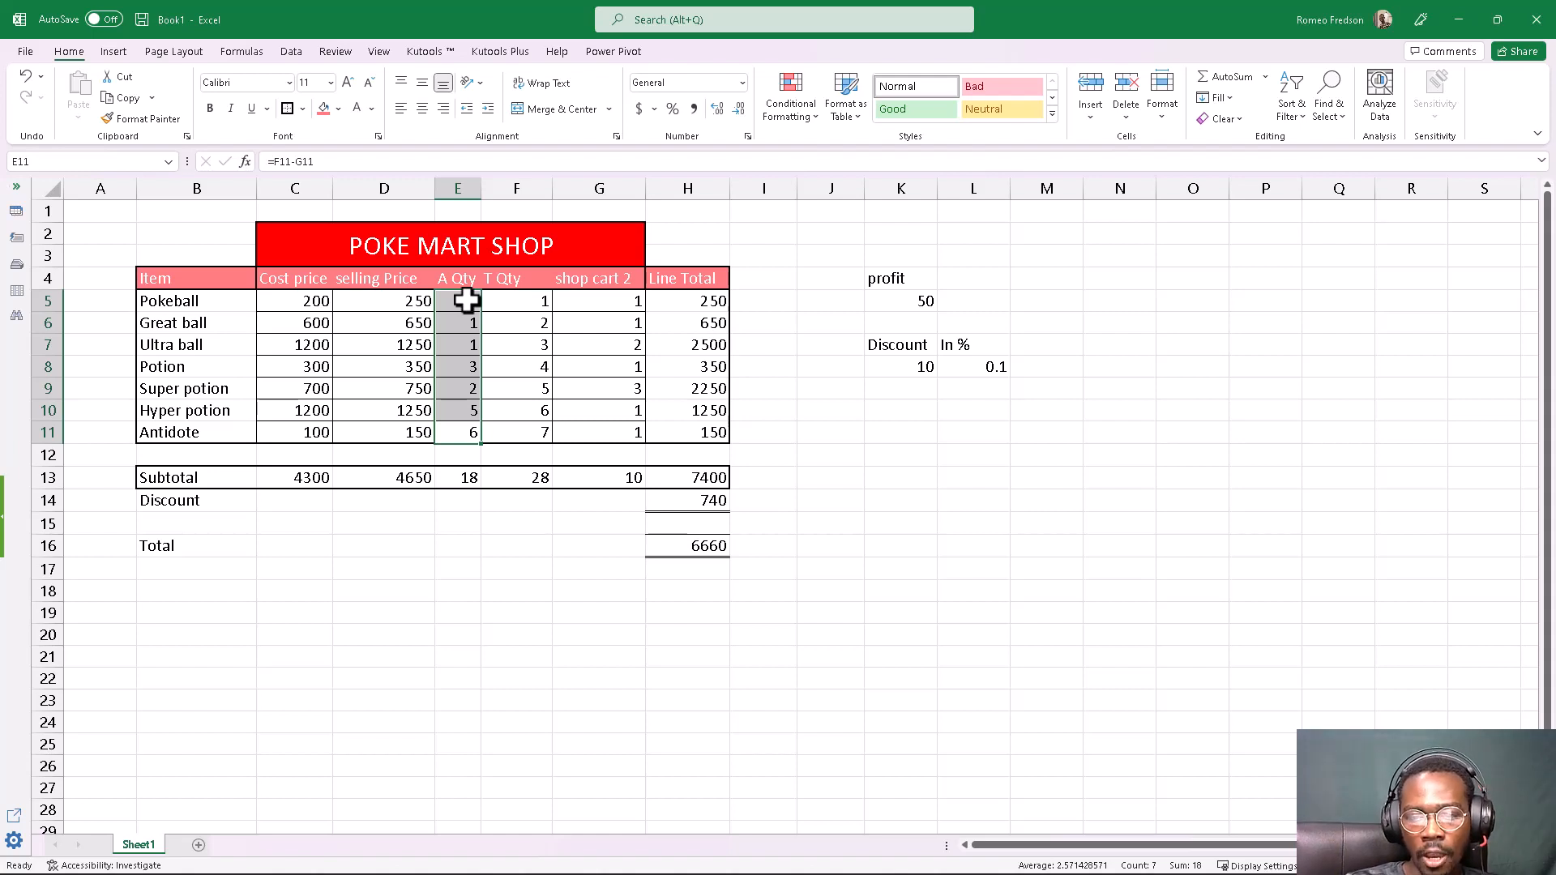
{"action": "left_click", "coordinate": [460, 519]}
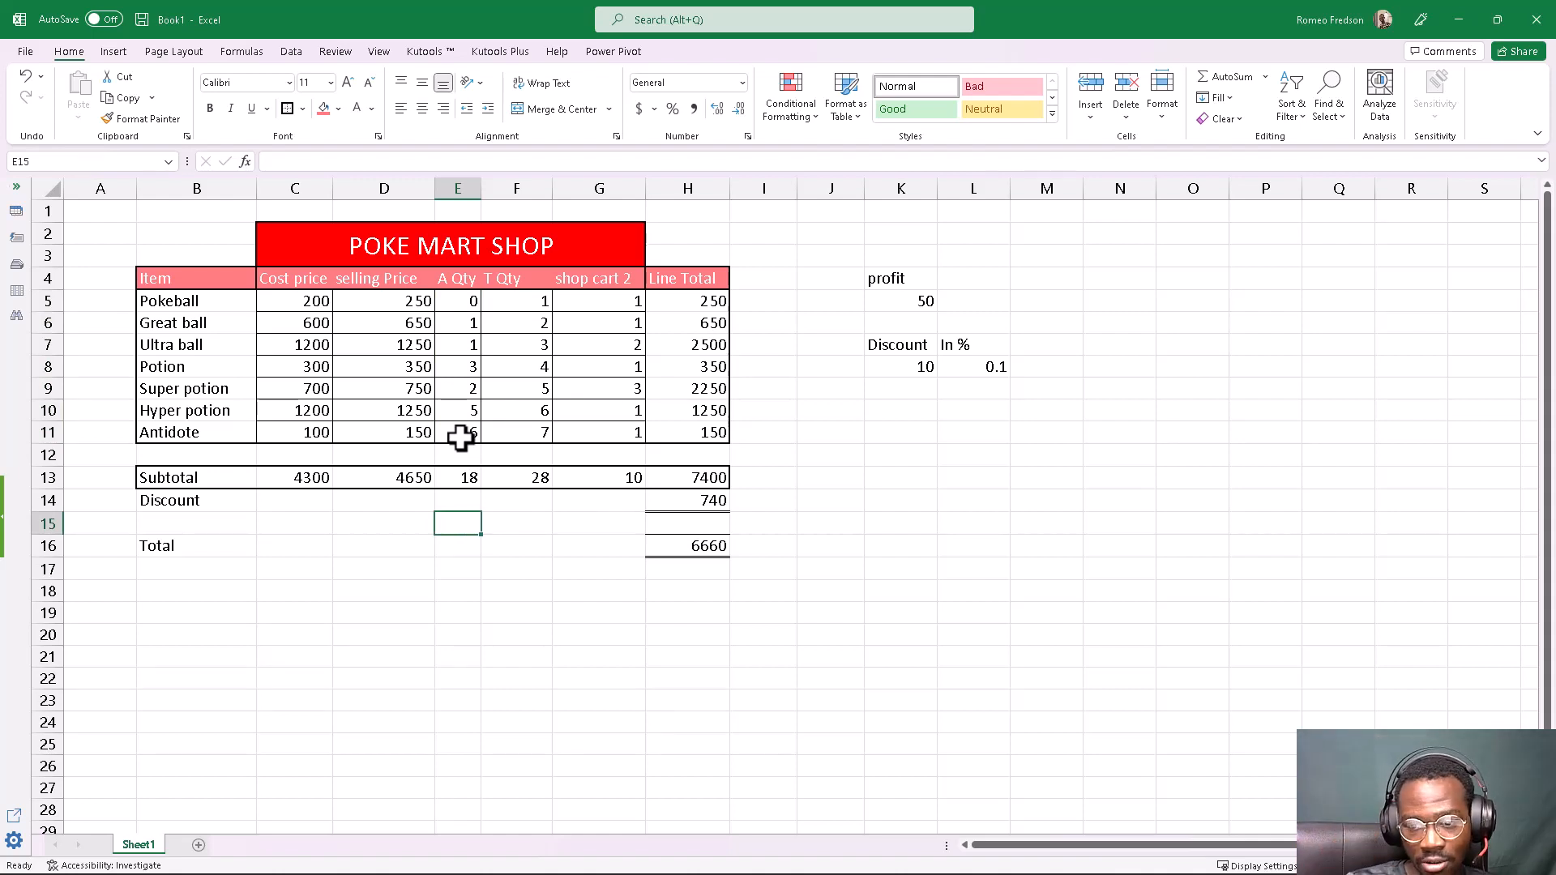
{"action": "left_click_drag", "start_coordinate": [462, 305], "coordinate": [456, 435]}
{"action": "left_click", "coordinate": [786, 105]}
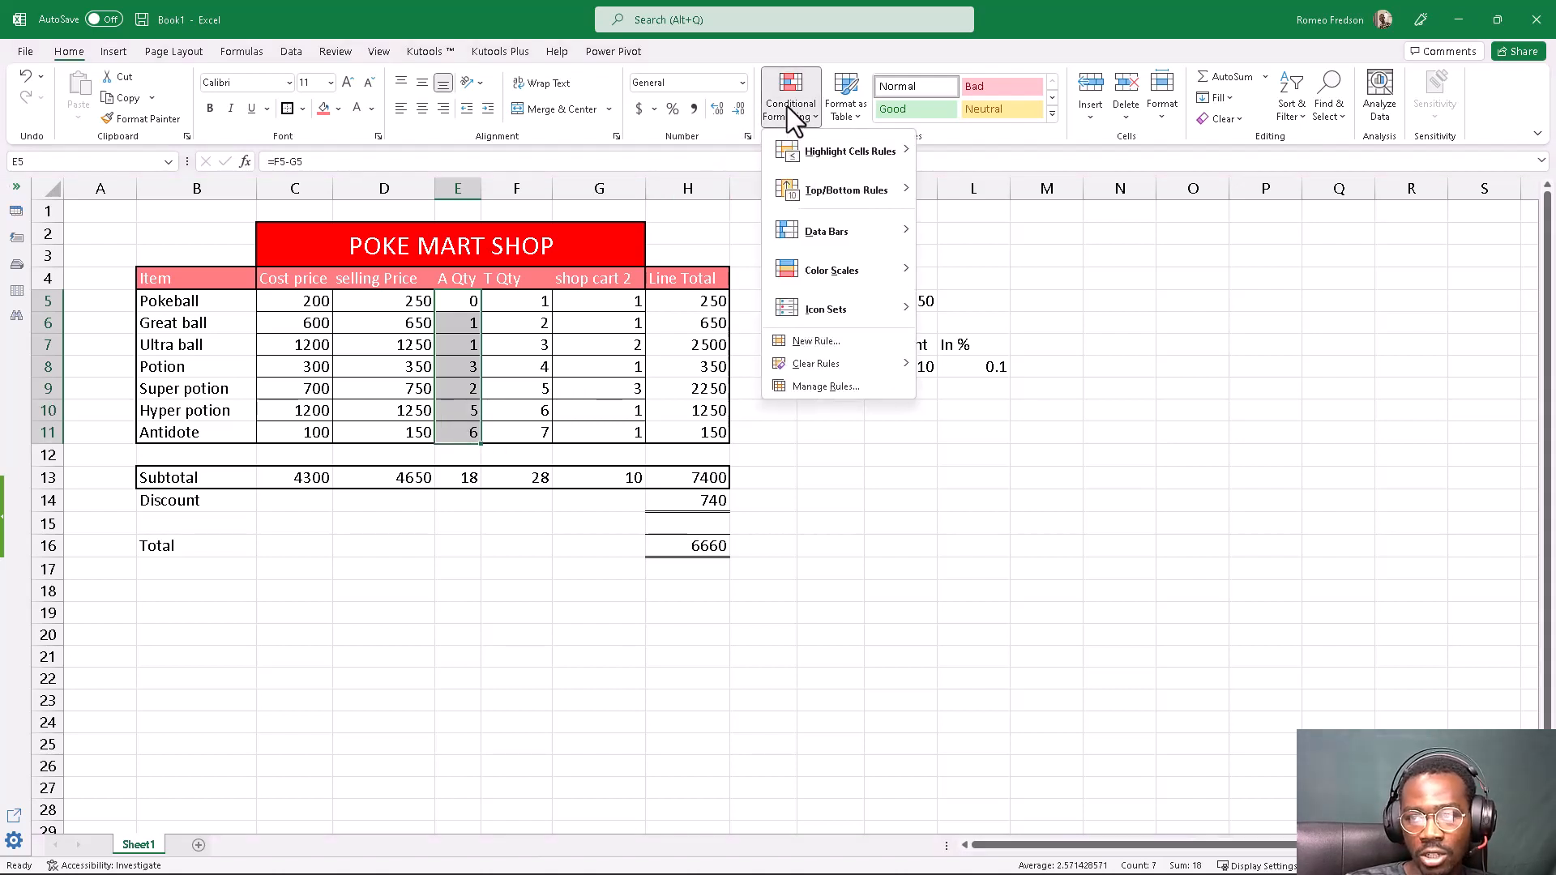
{"action": "mouse_move", "coordinate": [817, 232]}
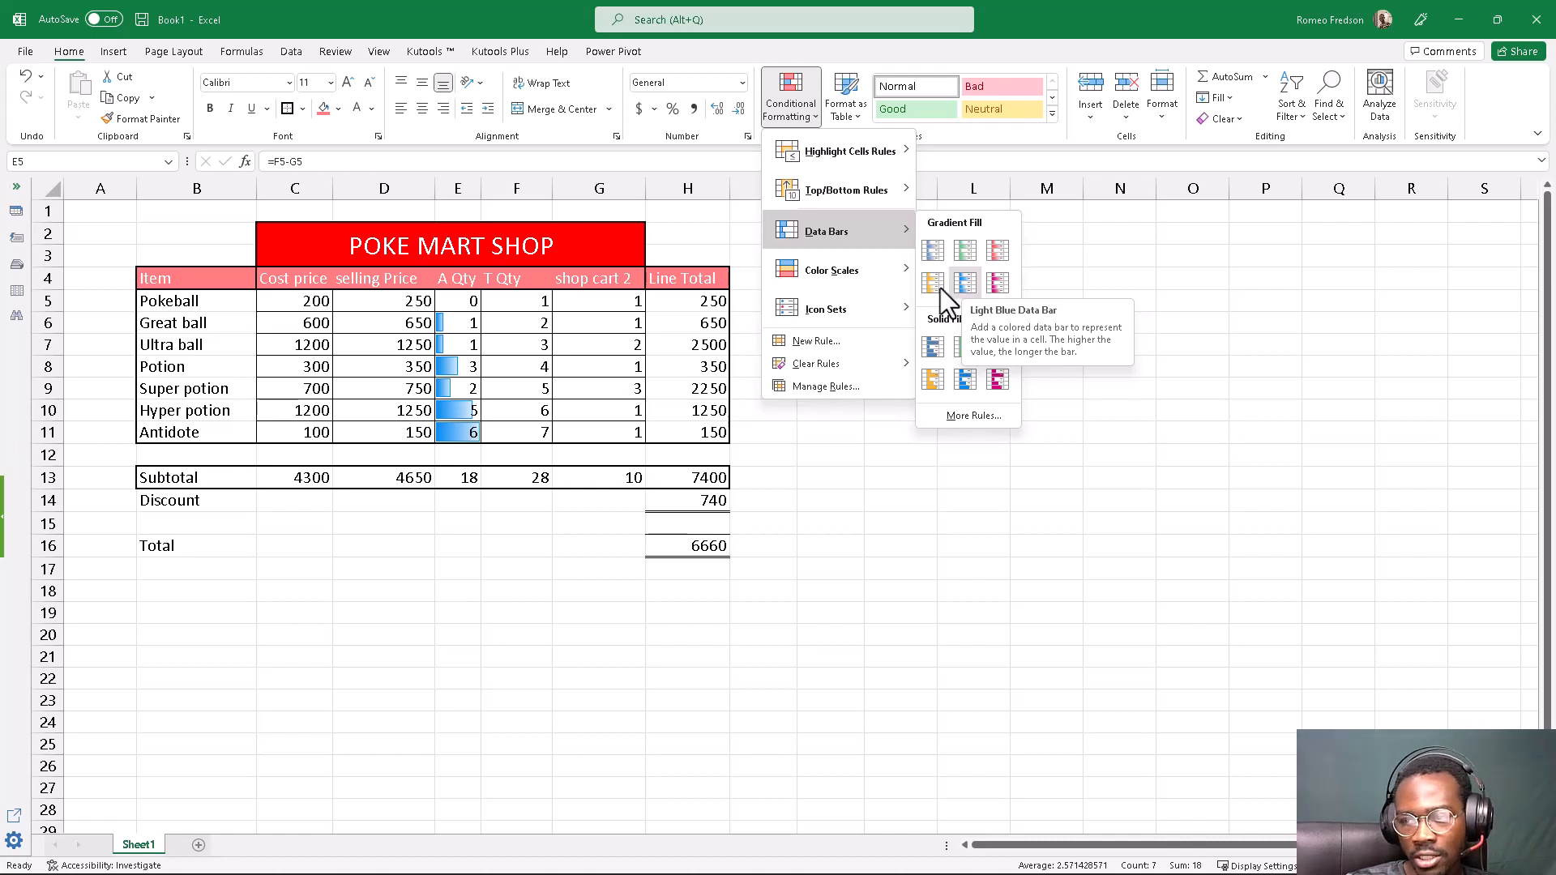
{"action": "mouse_move", "coordinate": [818, 282]}
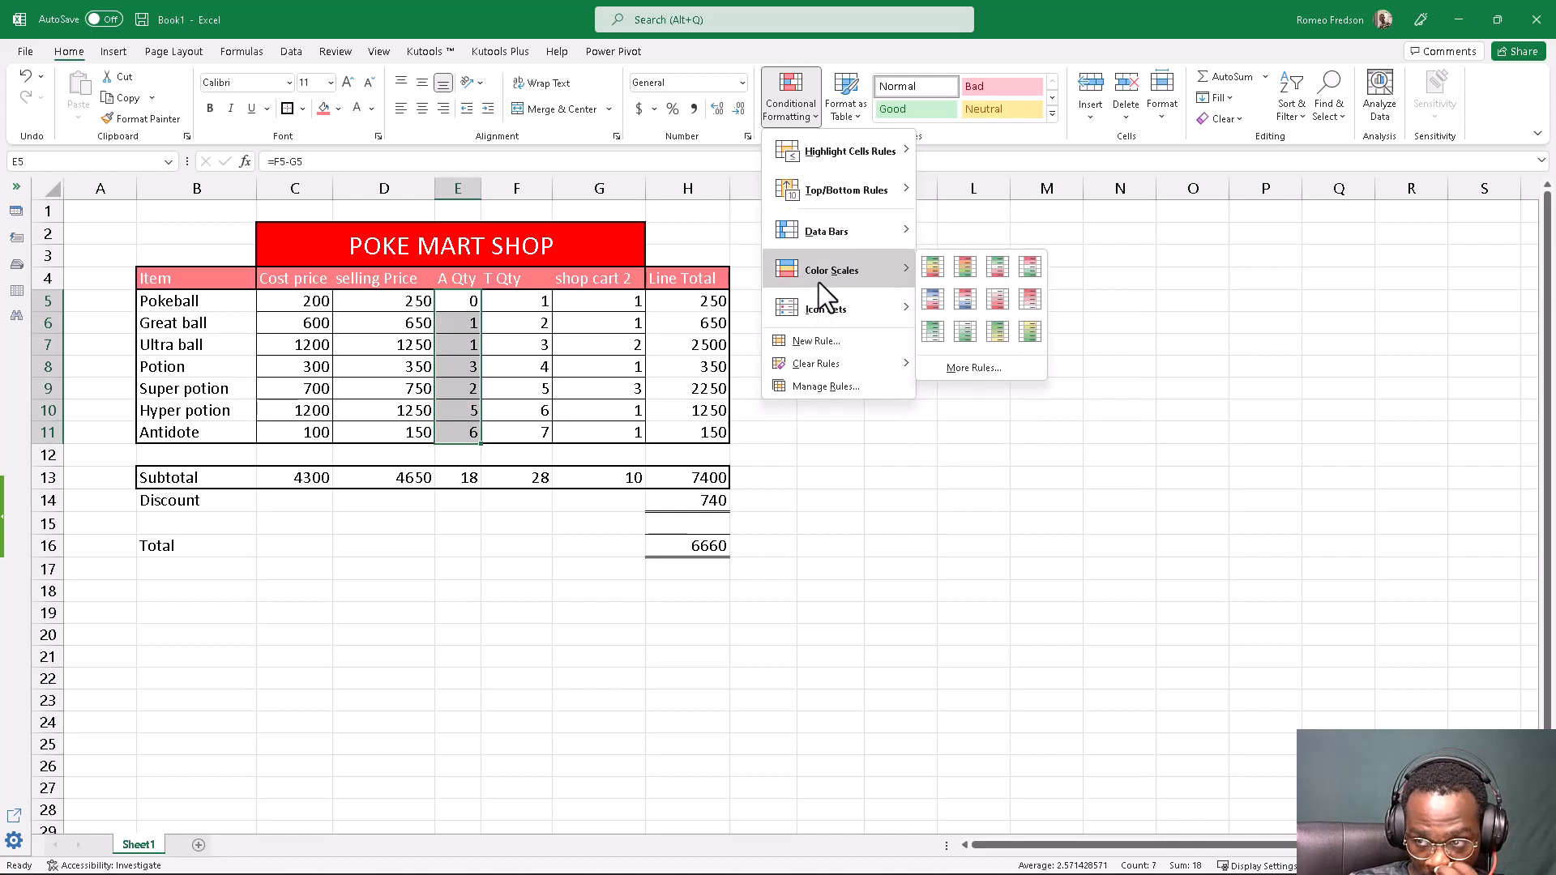
{"action": "left_click", "coordinate": [935, 265]}
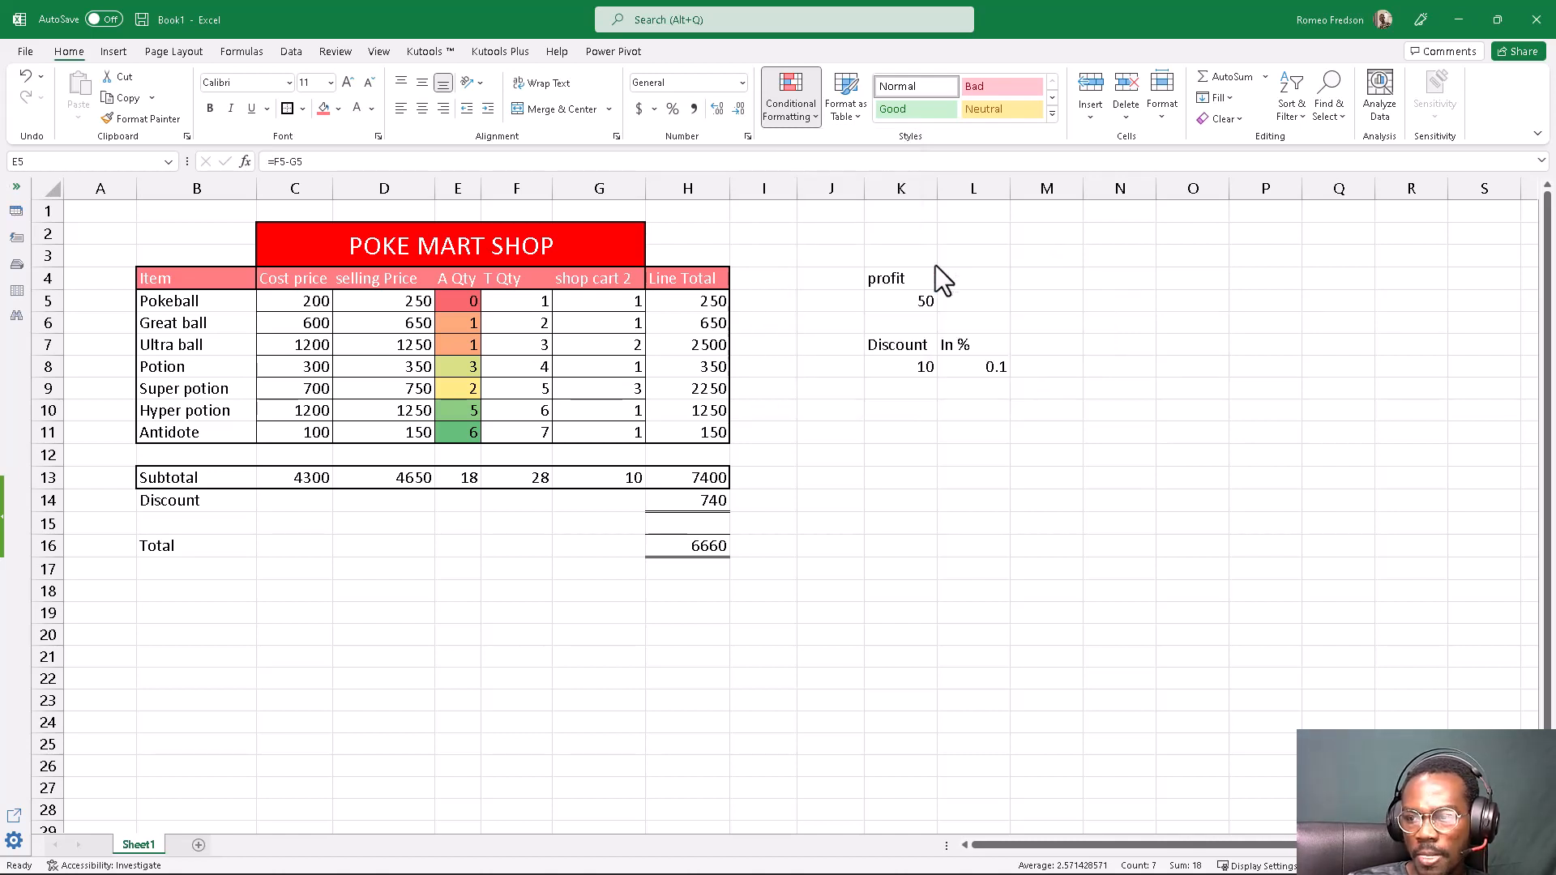
{"action": "left_click", "coordinate": [532, 416]}
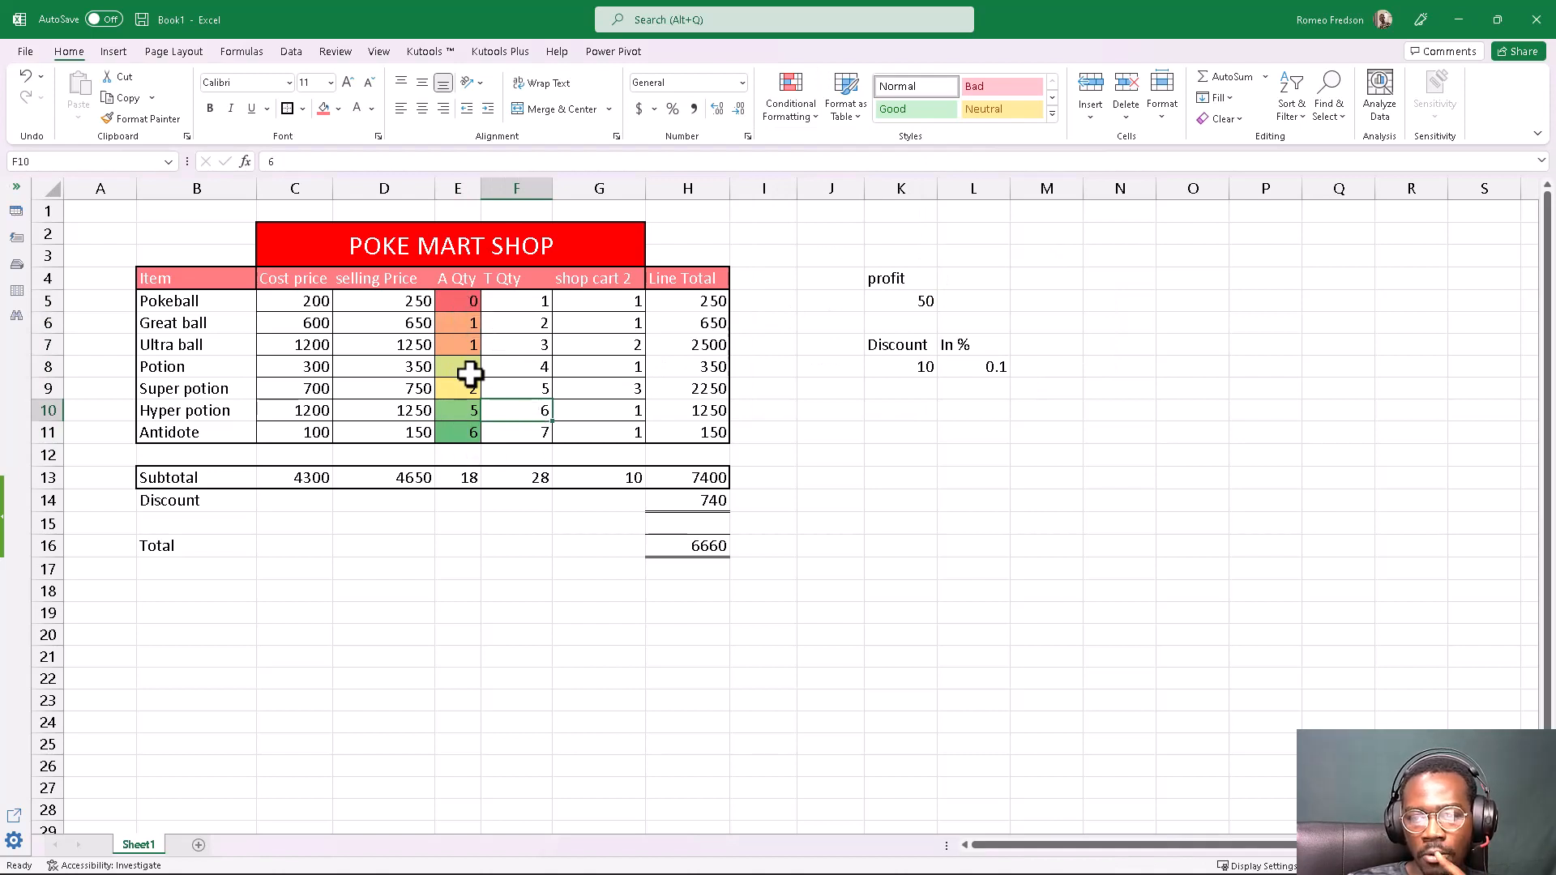
Set the Pokeball's T Qty value in F5 to 9.
{"action": "left_click", "coordinate": [531, 306]}
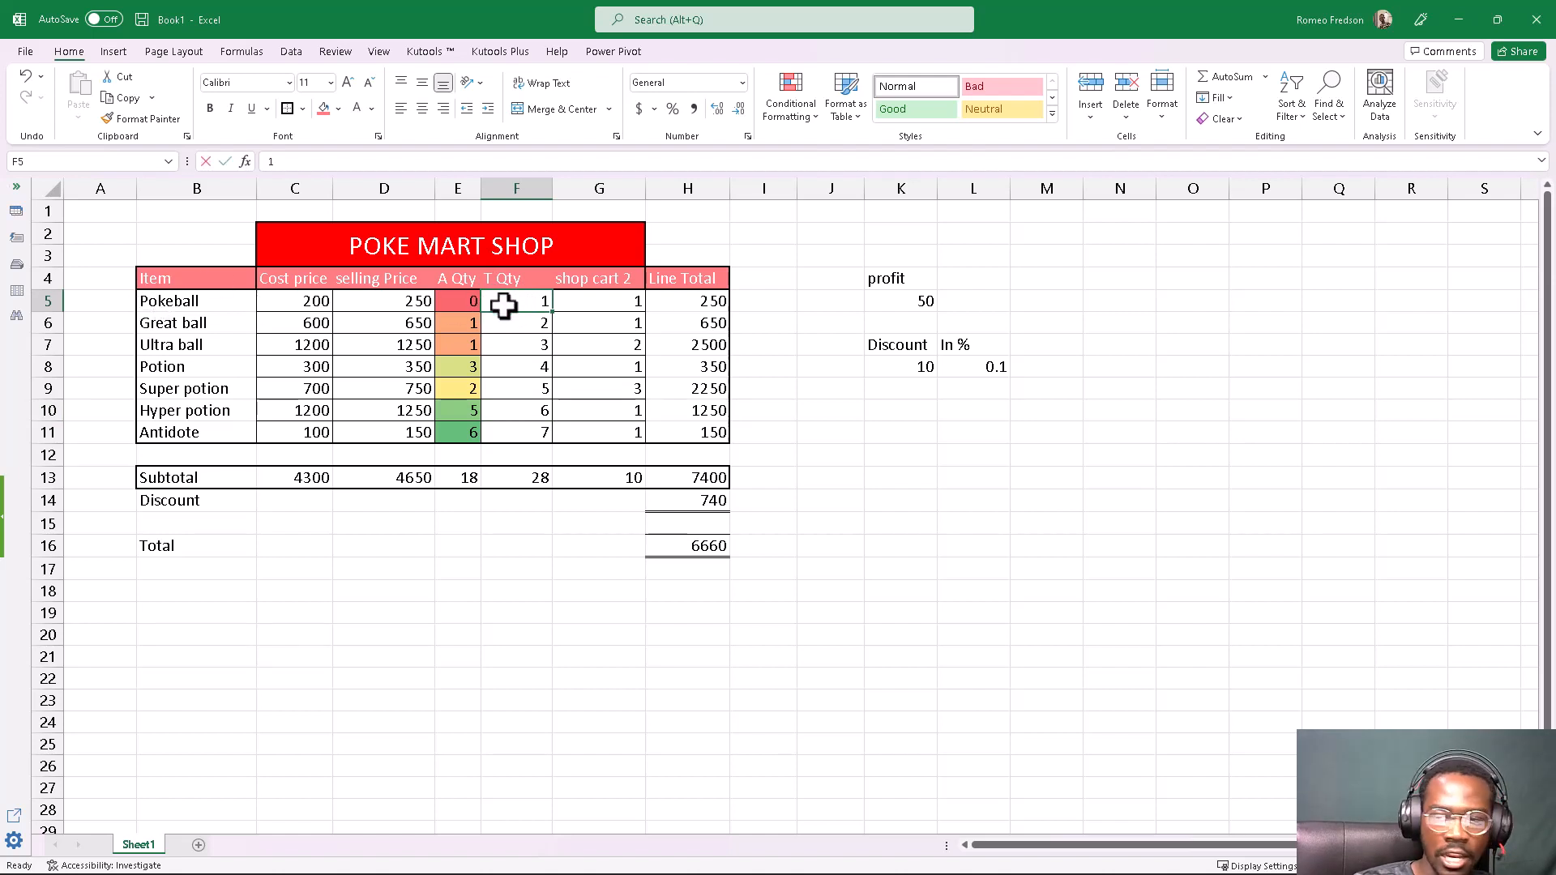
{"action": "type", "text": "9"}
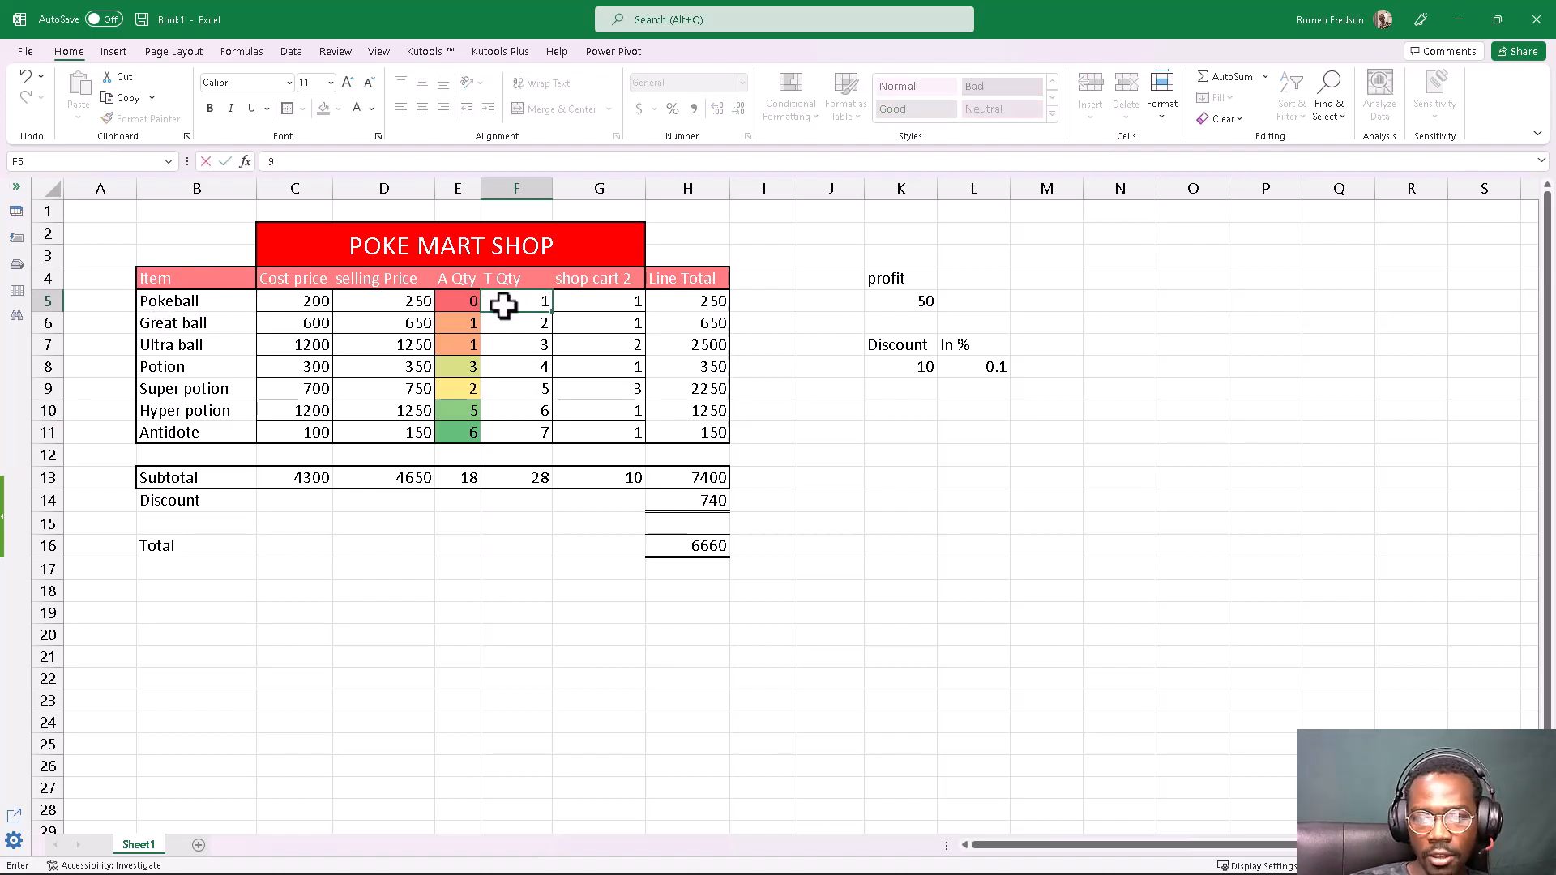
{"action": "key", "text": "Return"}
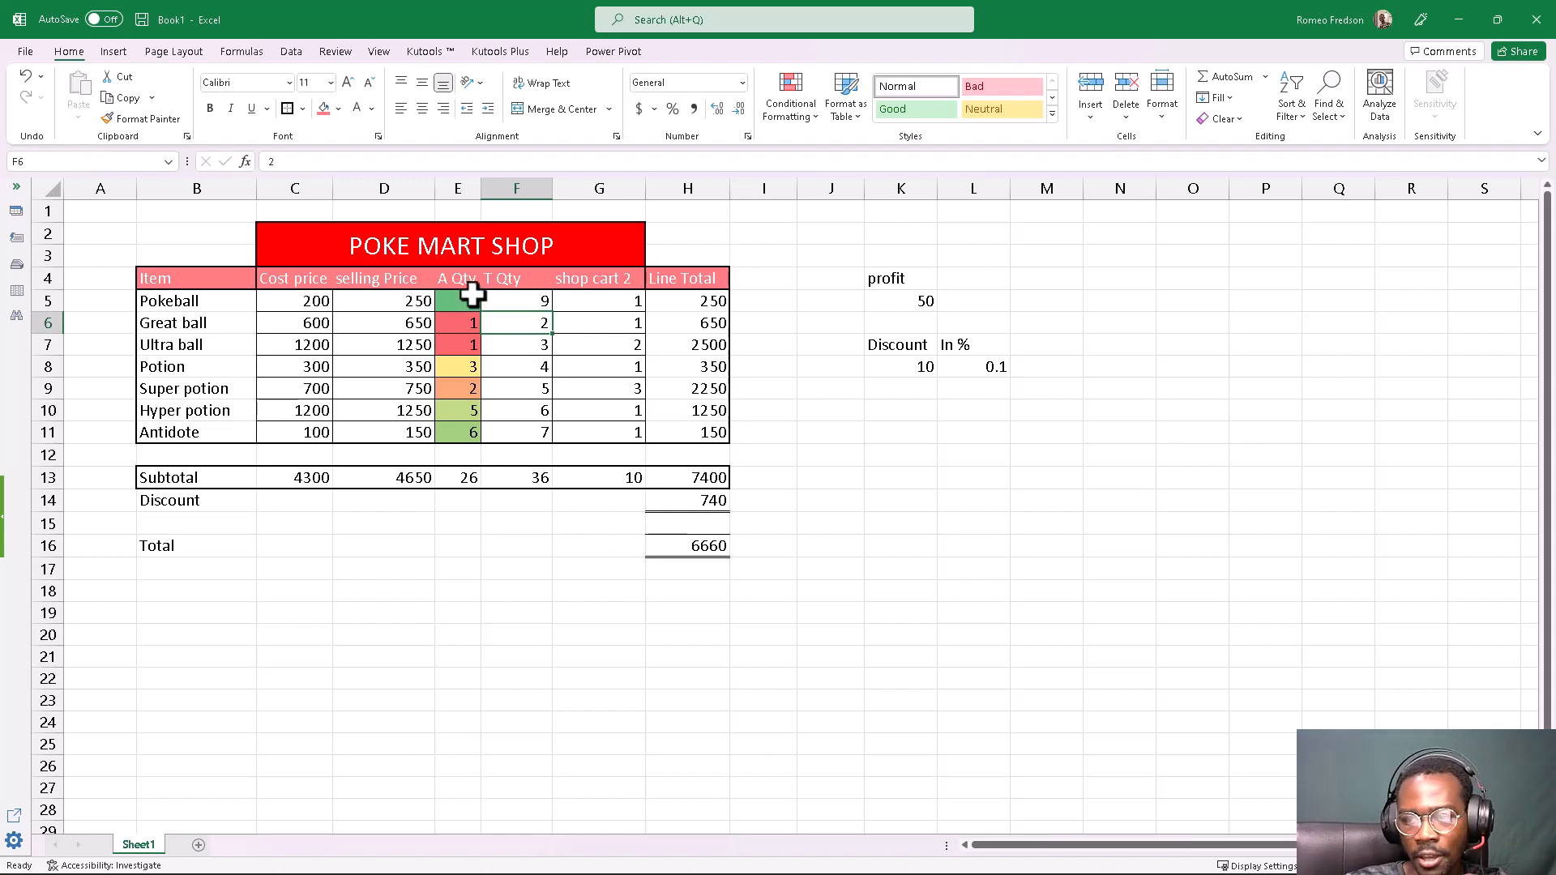
Fill the Line Total values, H5:H11, with light gold from the theme colours.
{"action": "left_click_drag", "start_coordinate": [709, 301], "coordinate": [697, 440]}
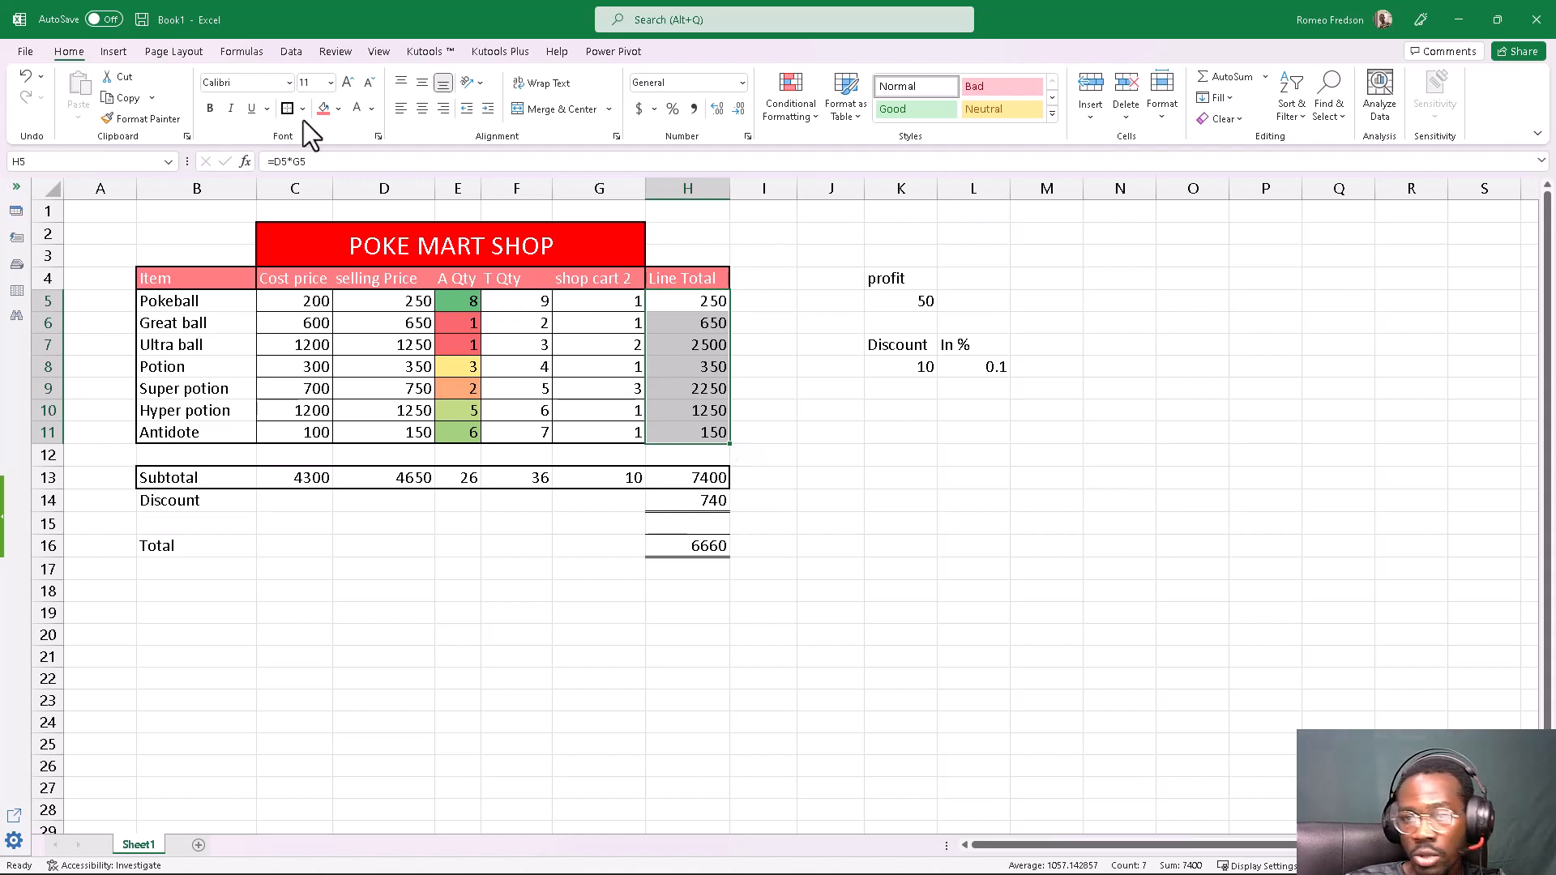
{"action": "left_click", "coordinate": [339, 110]}
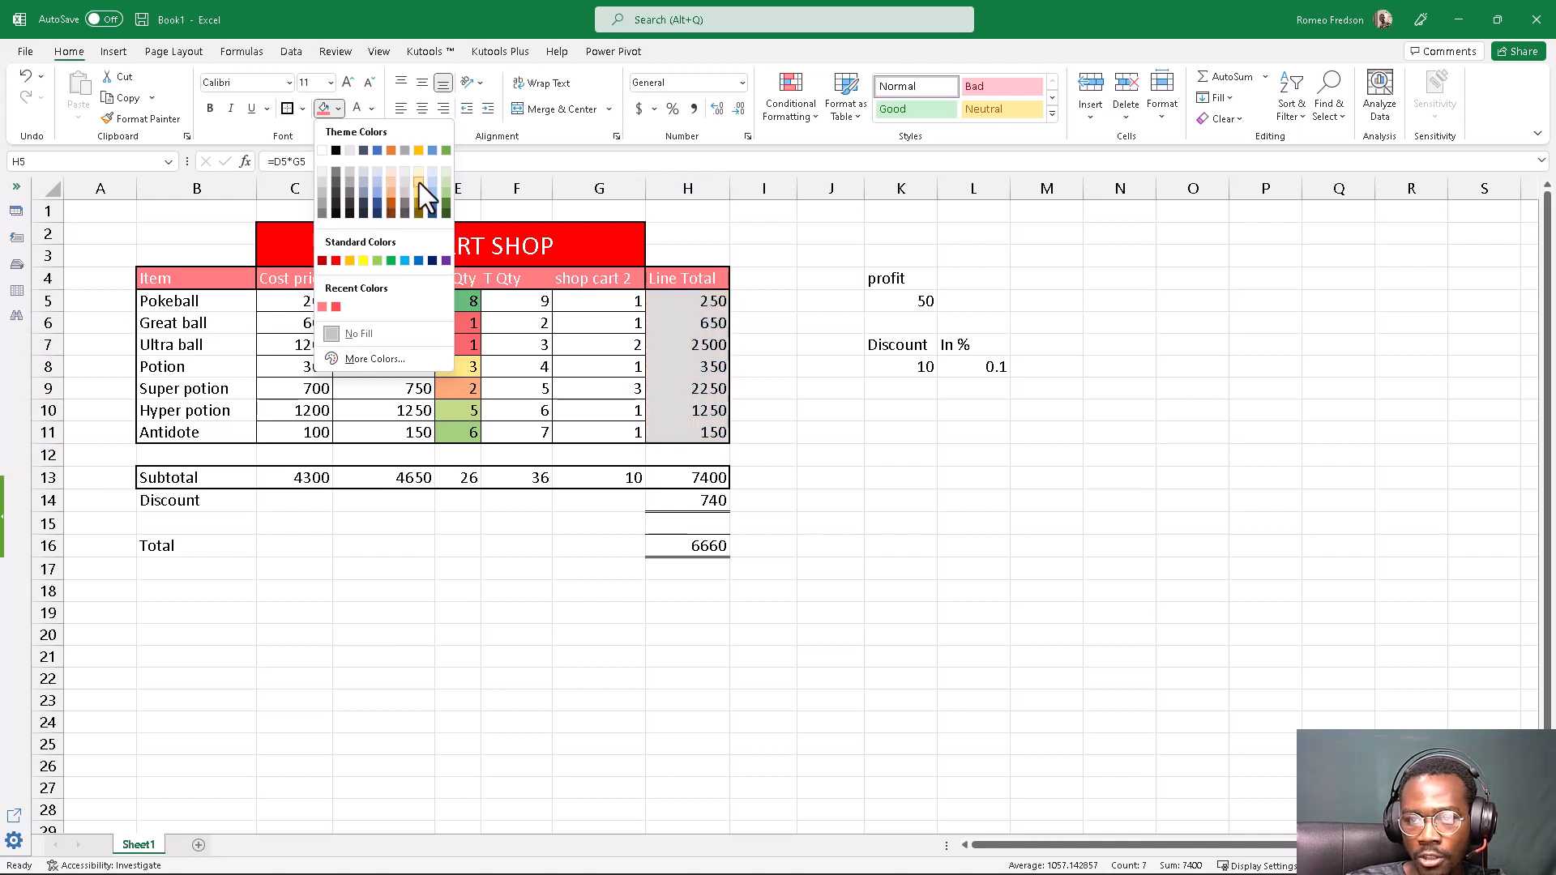
{"action": "left_click", "coordinate": [420, 183]}
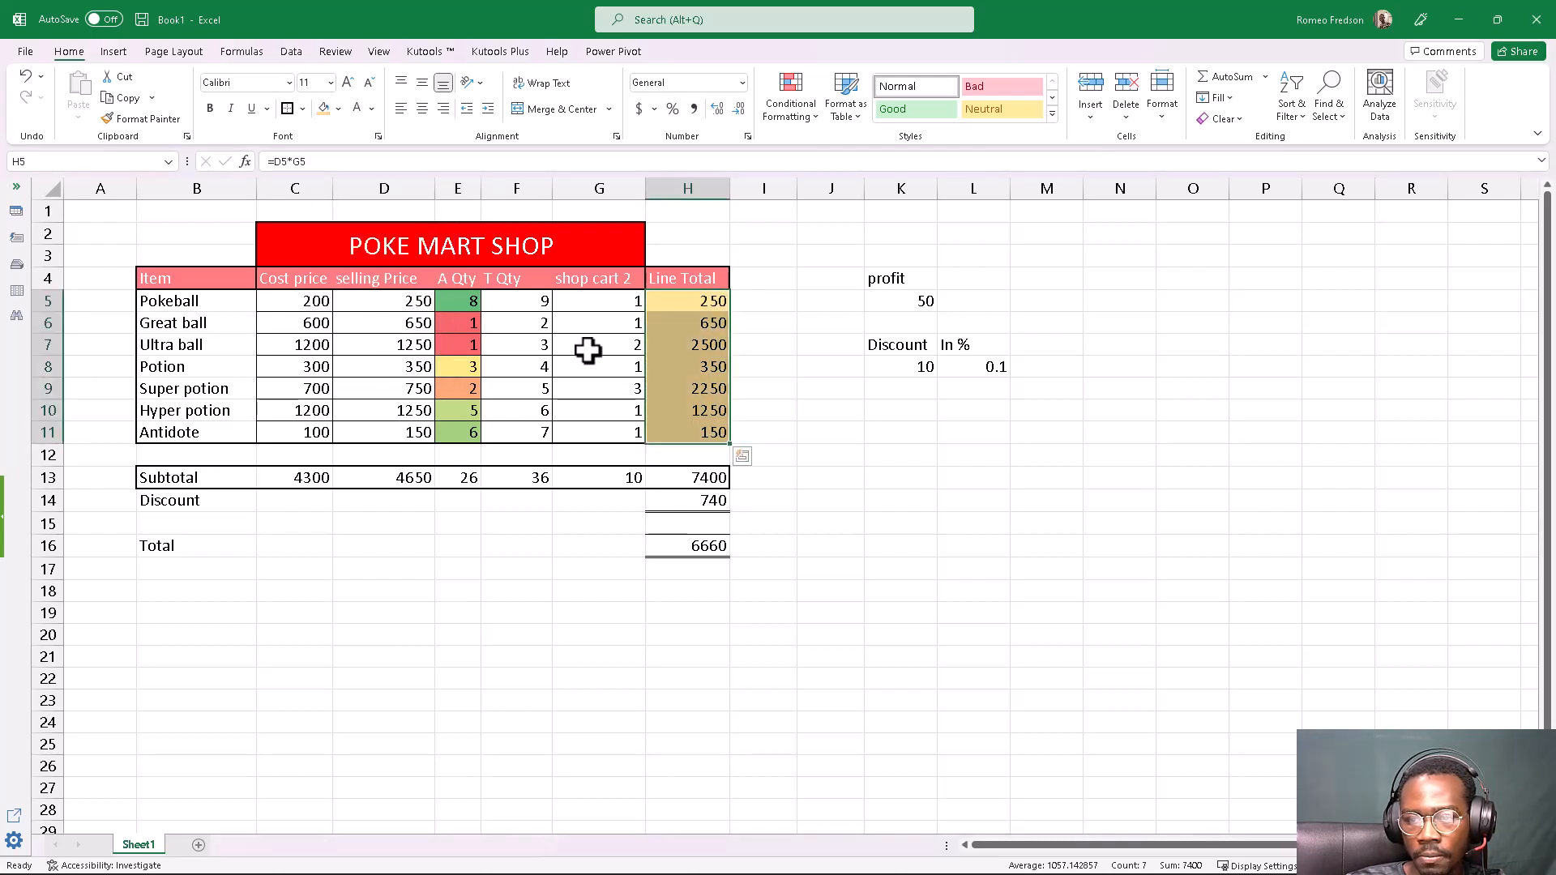
{"action": "left_click", "coordinate": [595, 362]}
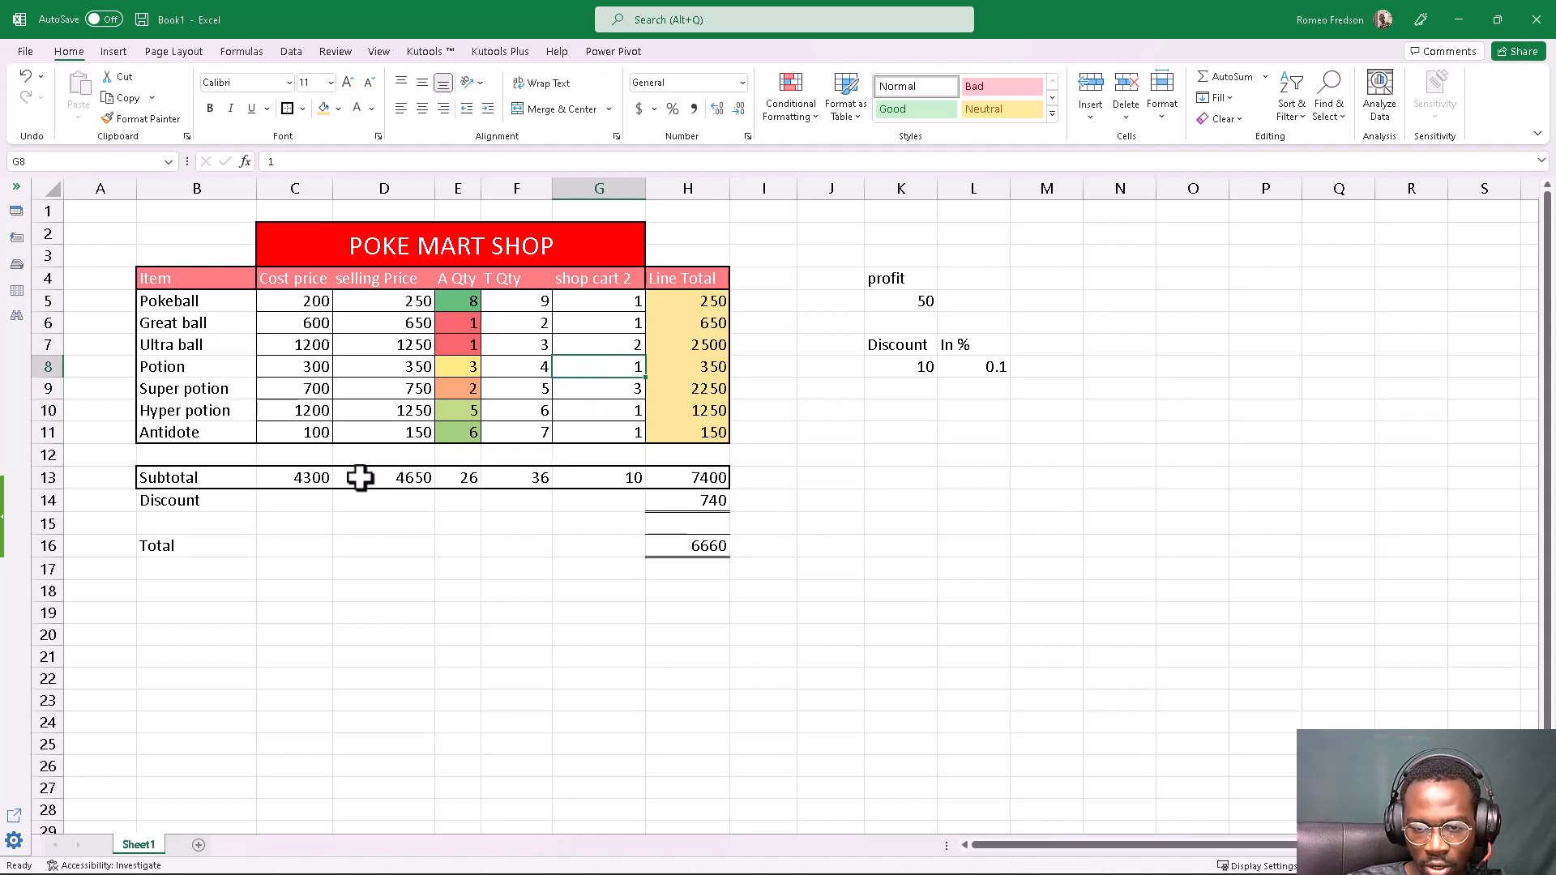
Fill the Line Total subtotal, H13, with the lightest green theme colour.
{"action": "left_click", "coordinate": [695, 478]}
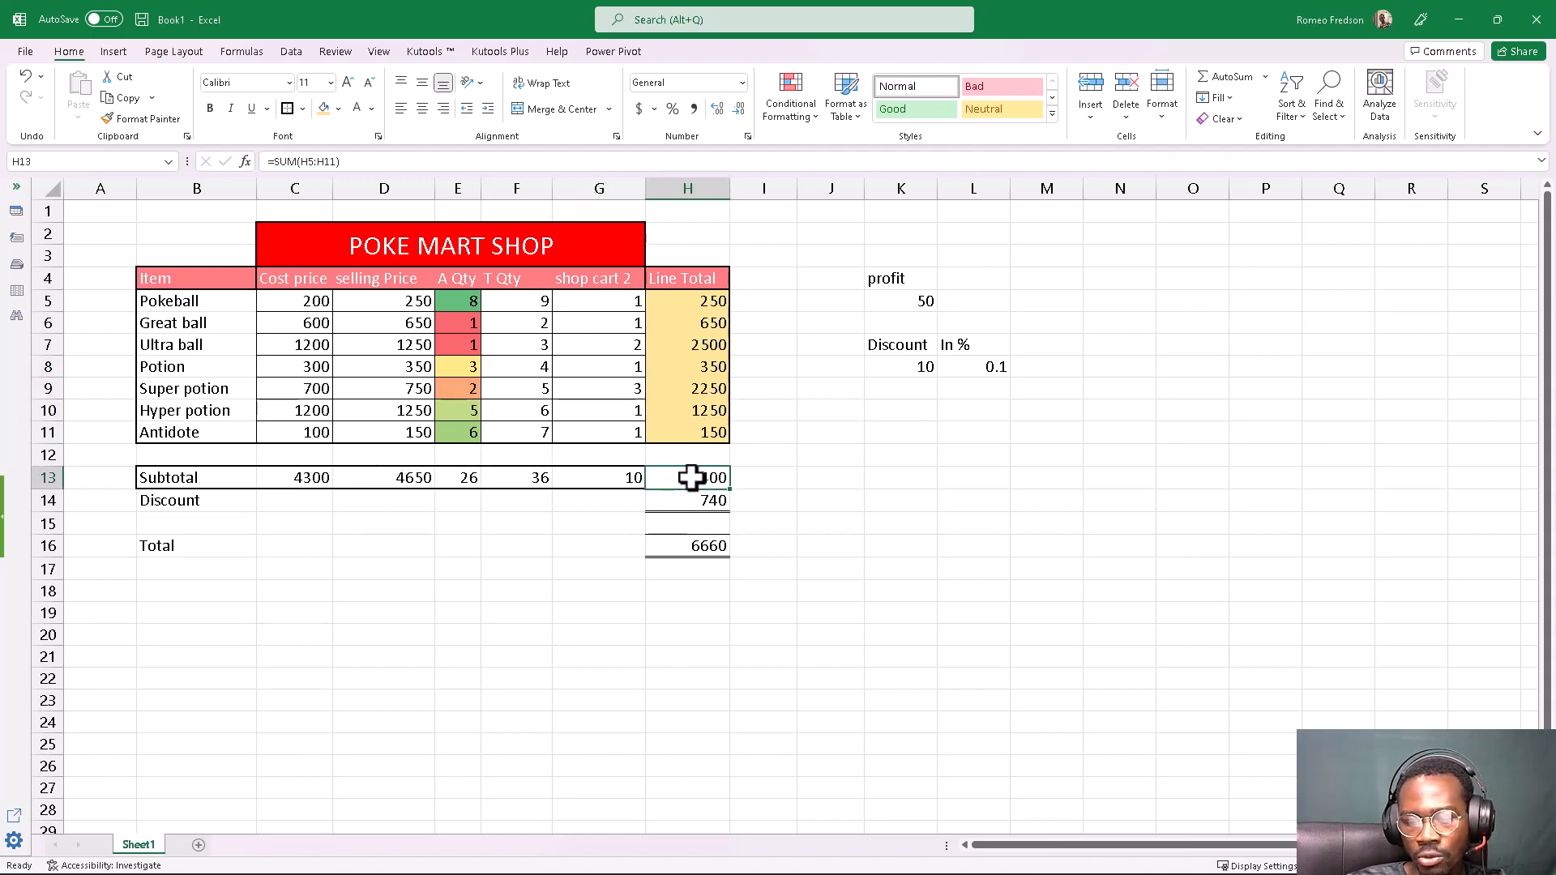
{"action": "left_click", "coordinate": [339, 108]}
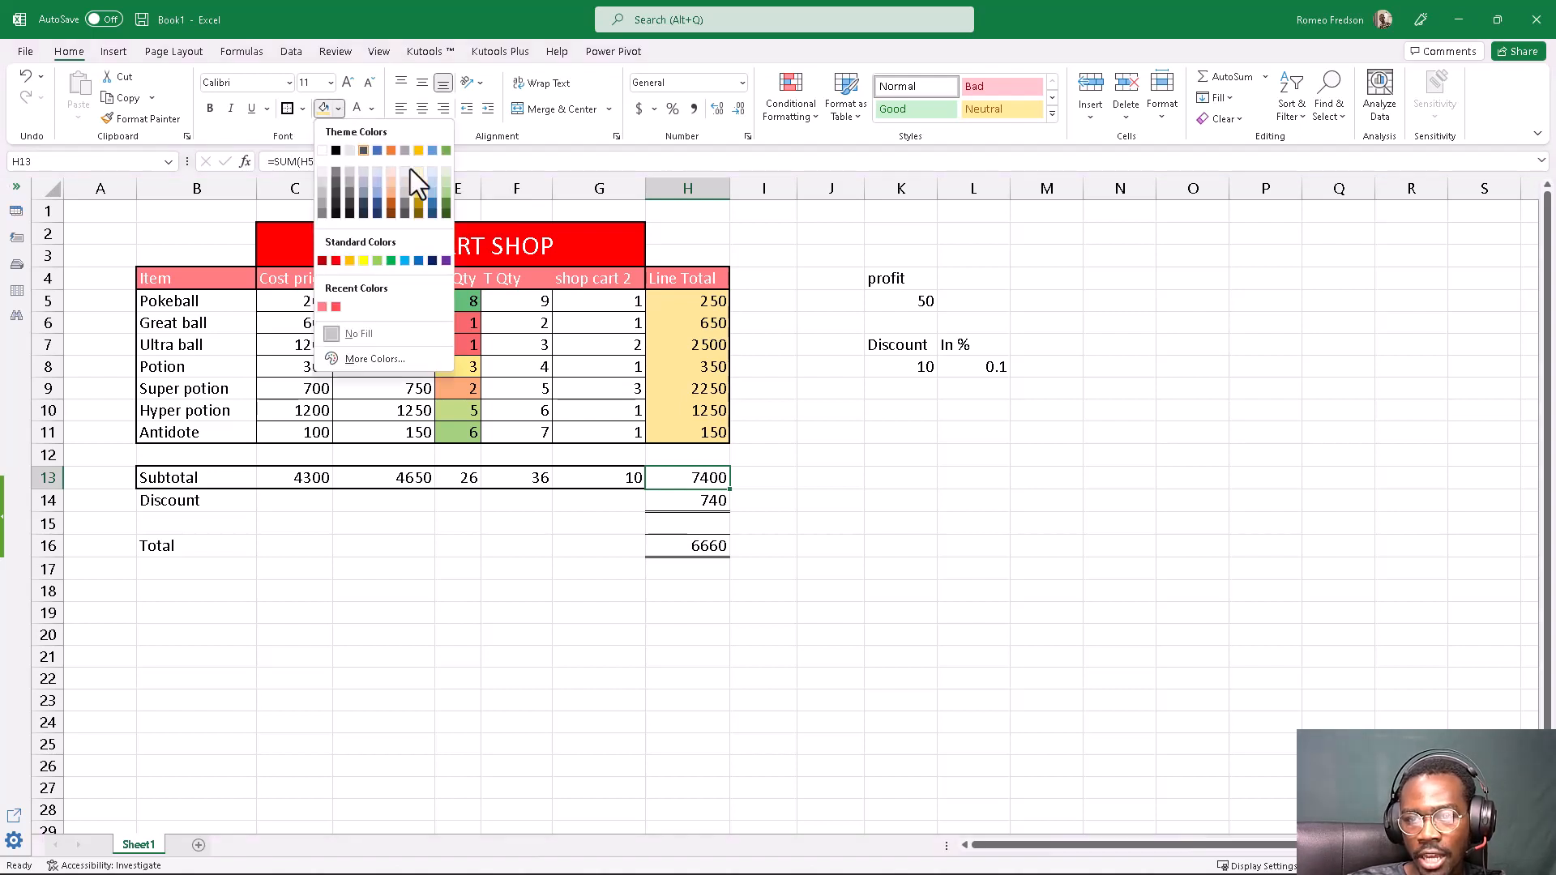
{"action": "left_click", "coordinate": [446, 171]}
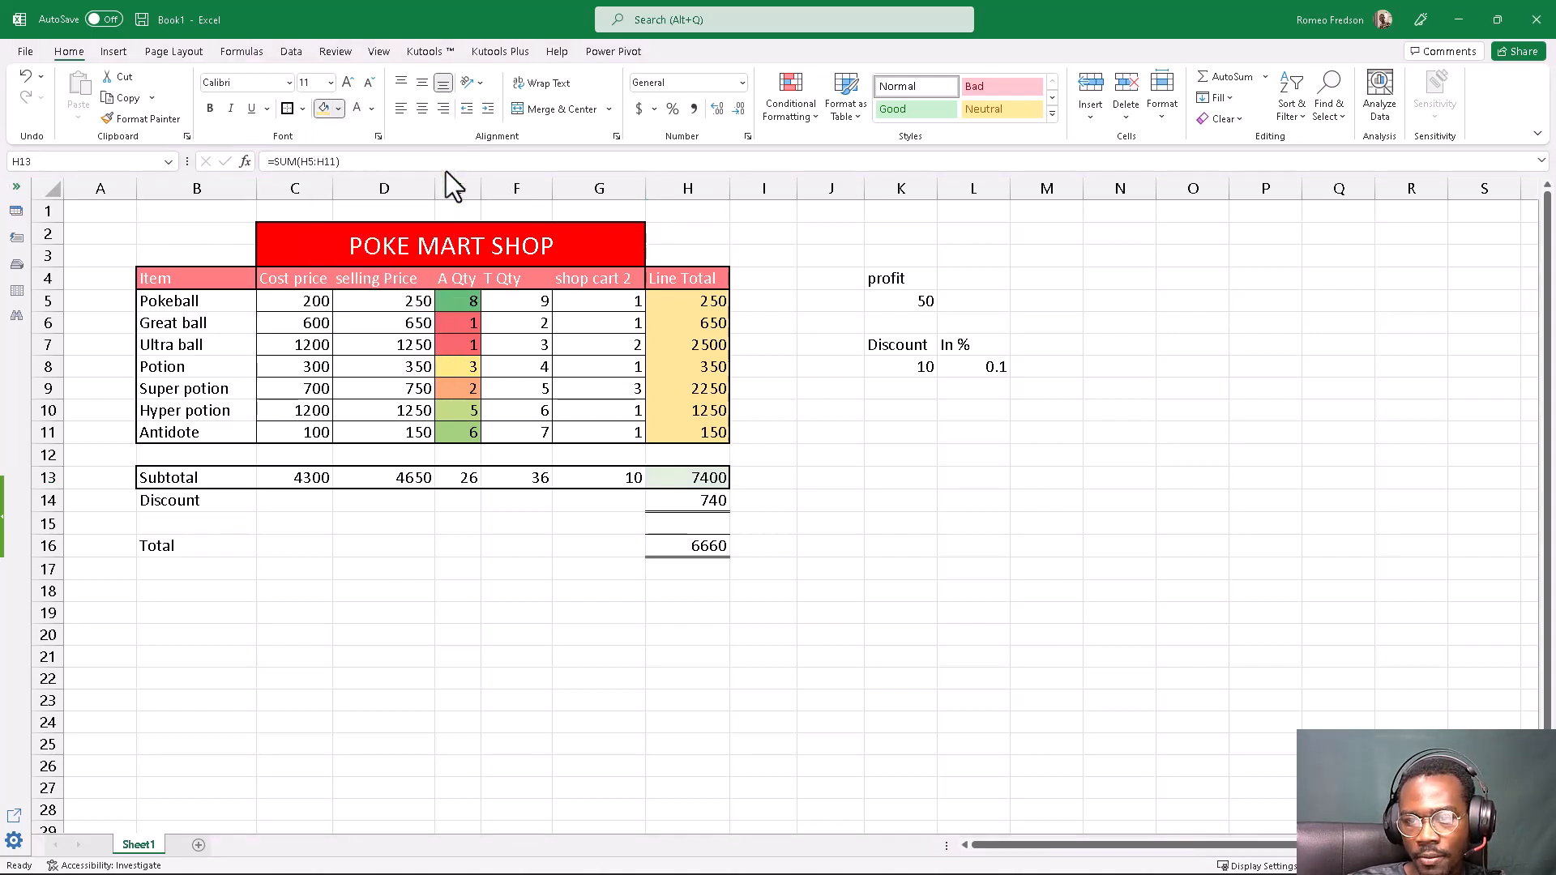
{"action": "left_click", "coordinate": [616, 568]}
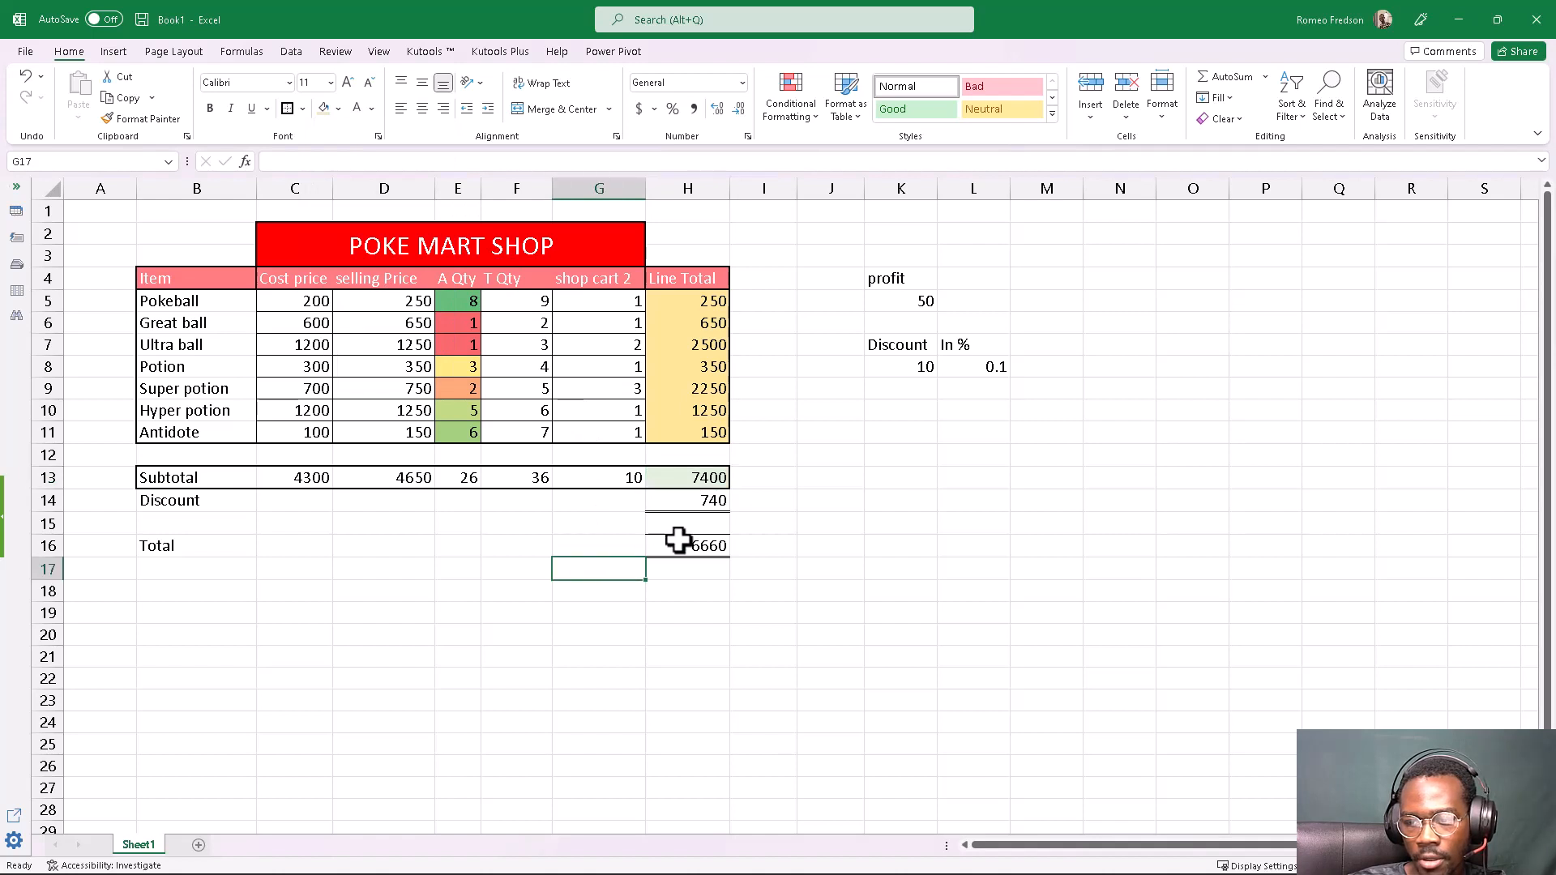
Fill the Discount amount, H14, with light blue from the theme colours.
{"action": "left_click", "coordinate": [705, 500]}
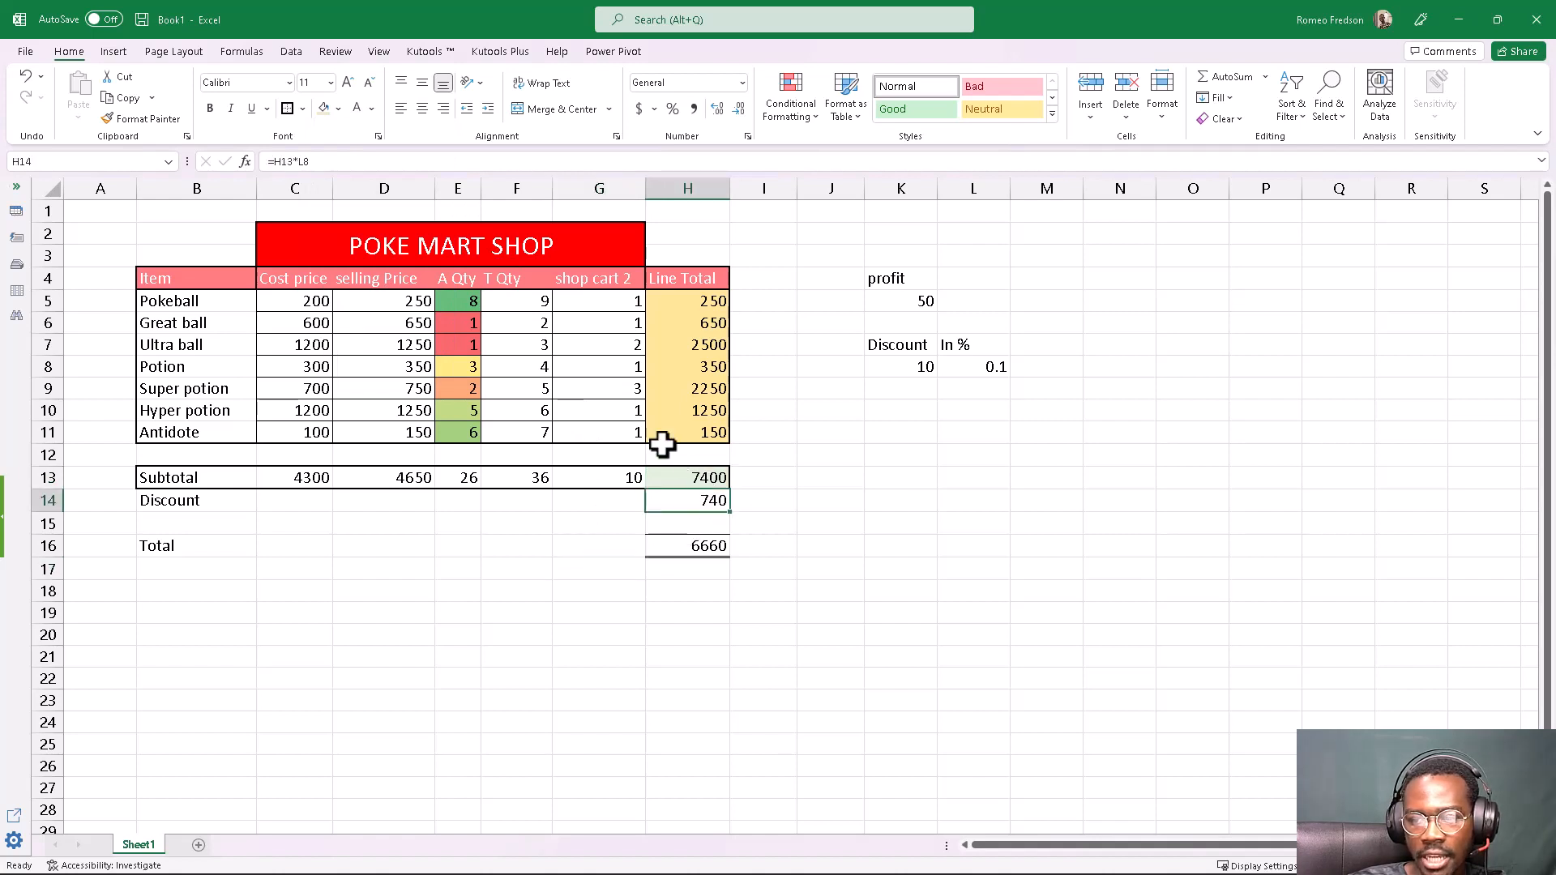
{"action": "left_click", "coordinate": [339, 109]}
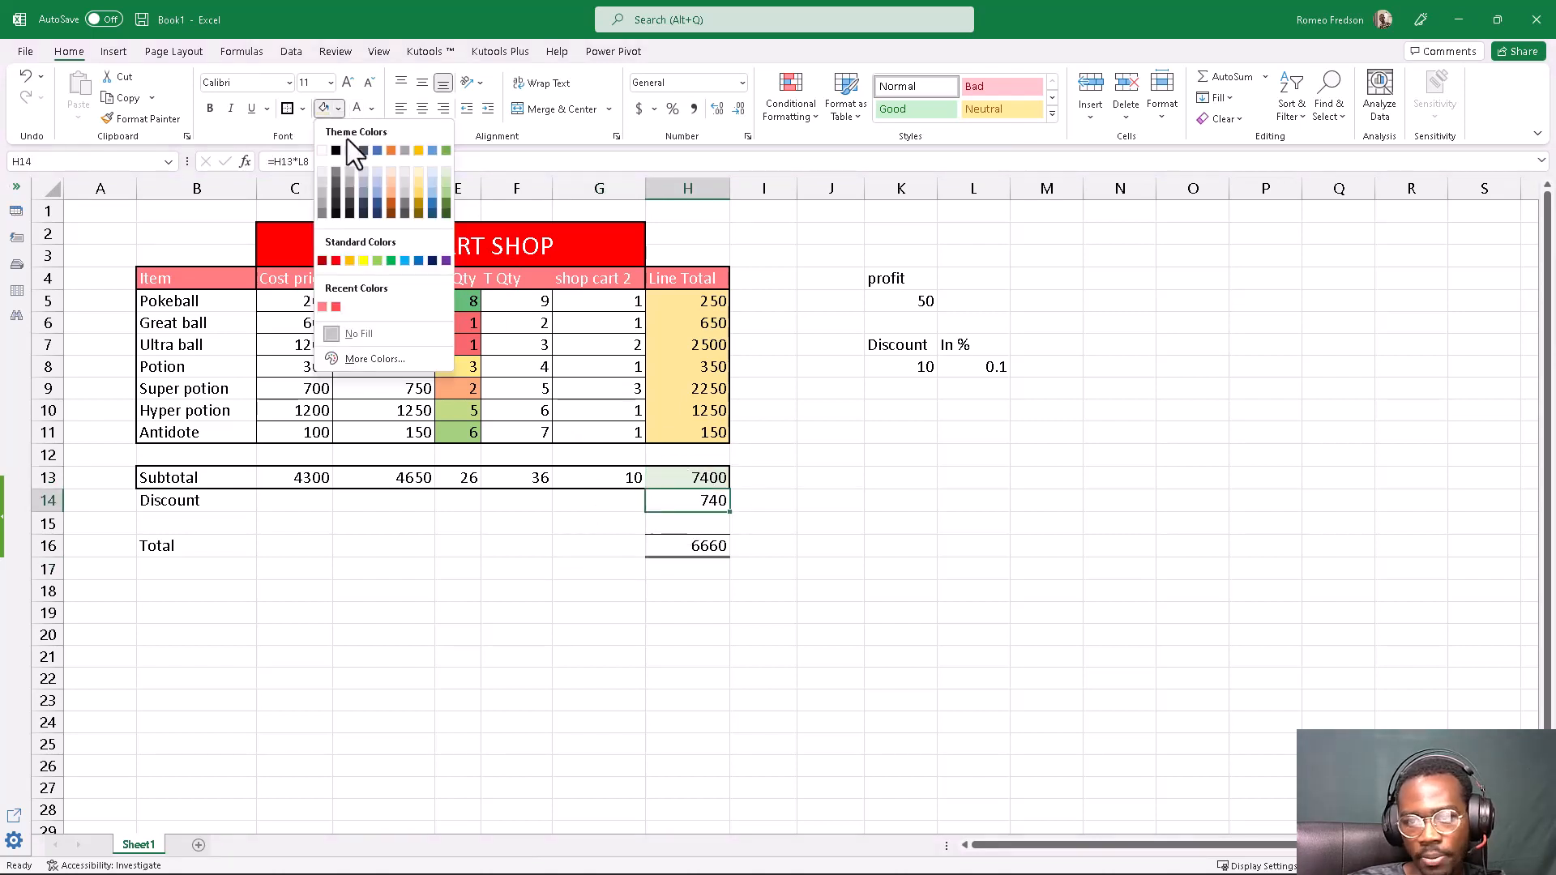
{"action": "left_click", "coordinate": [433, 182]}
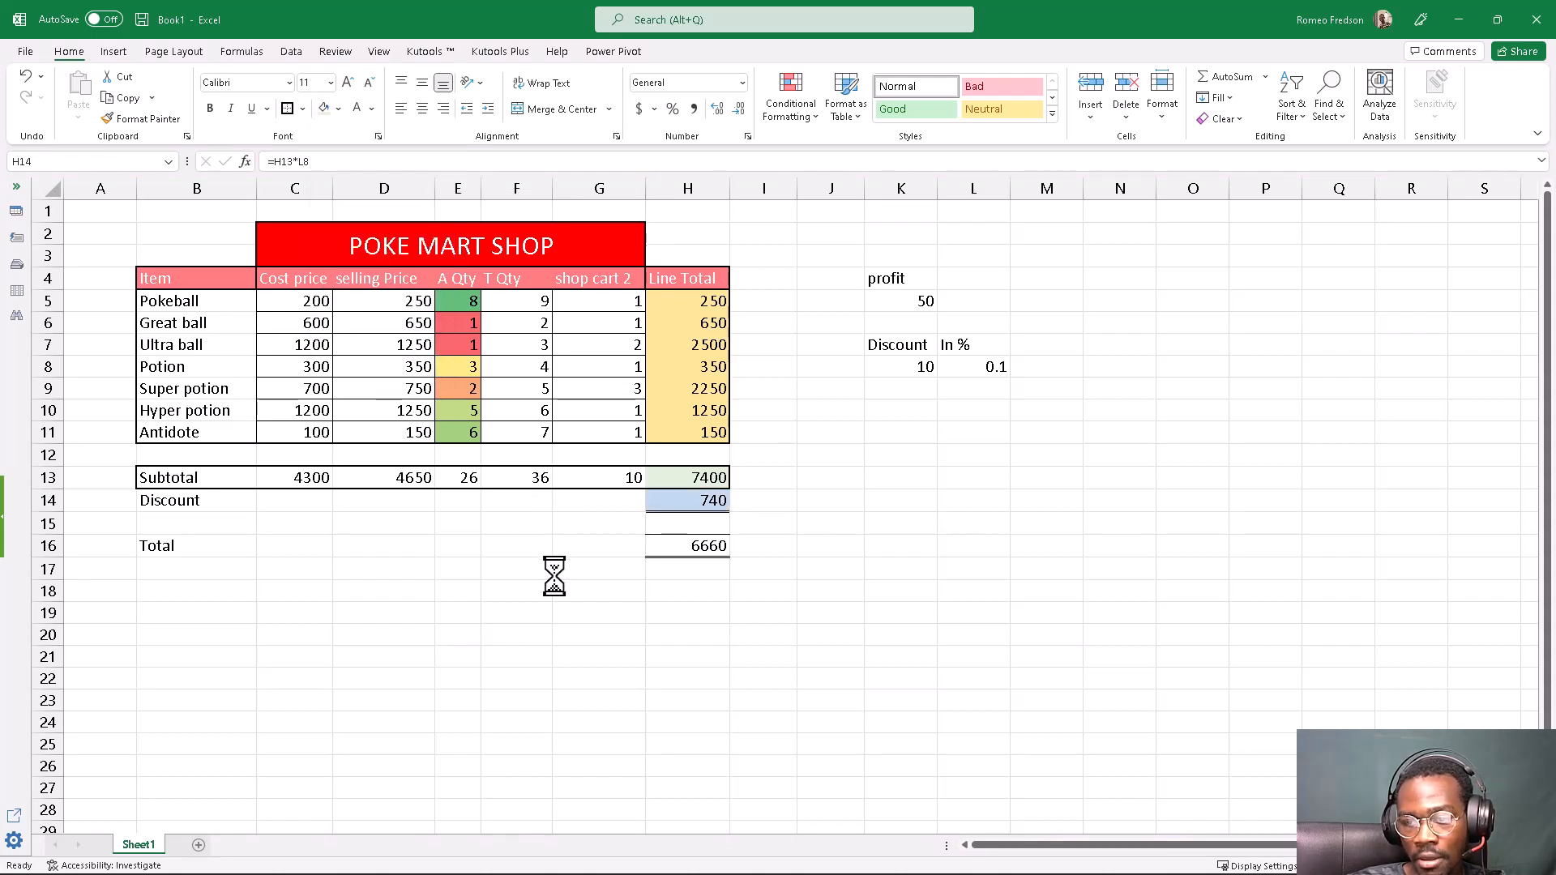
{"action": "left_click", "coordinate": [557, 540]}
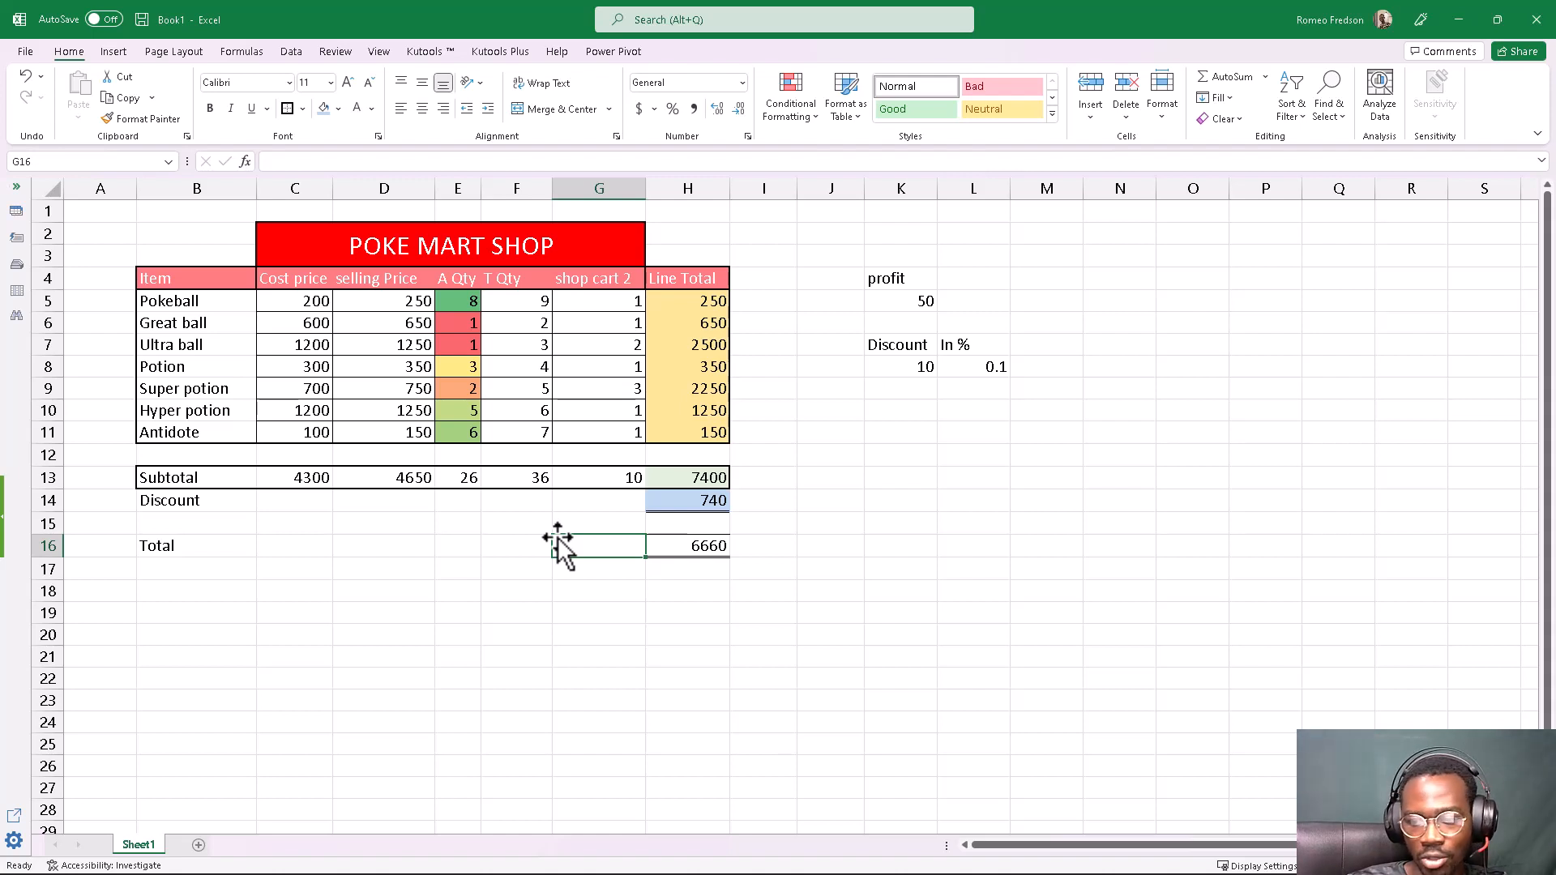
Fill the Total amount, H16, with the darkest green theme colour and set its text colour to white.
{"action": "left_click", "coordinate": [660, 572]}
{"action": "left_click", "coordinate": [670, 547]}
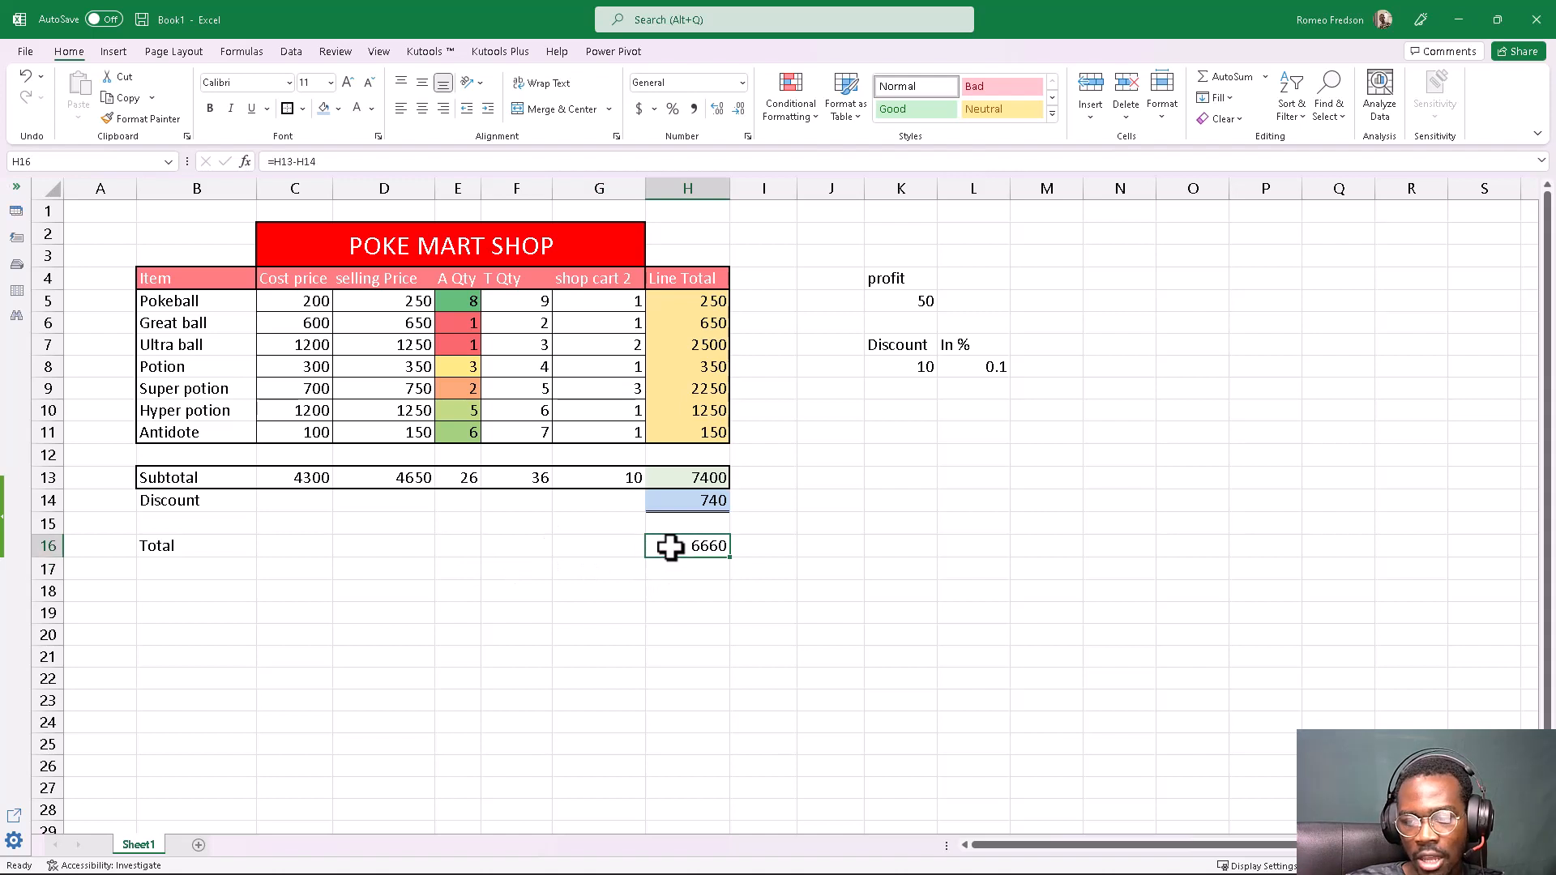
{"action": "left_click", "coordinate": [337, 109]}
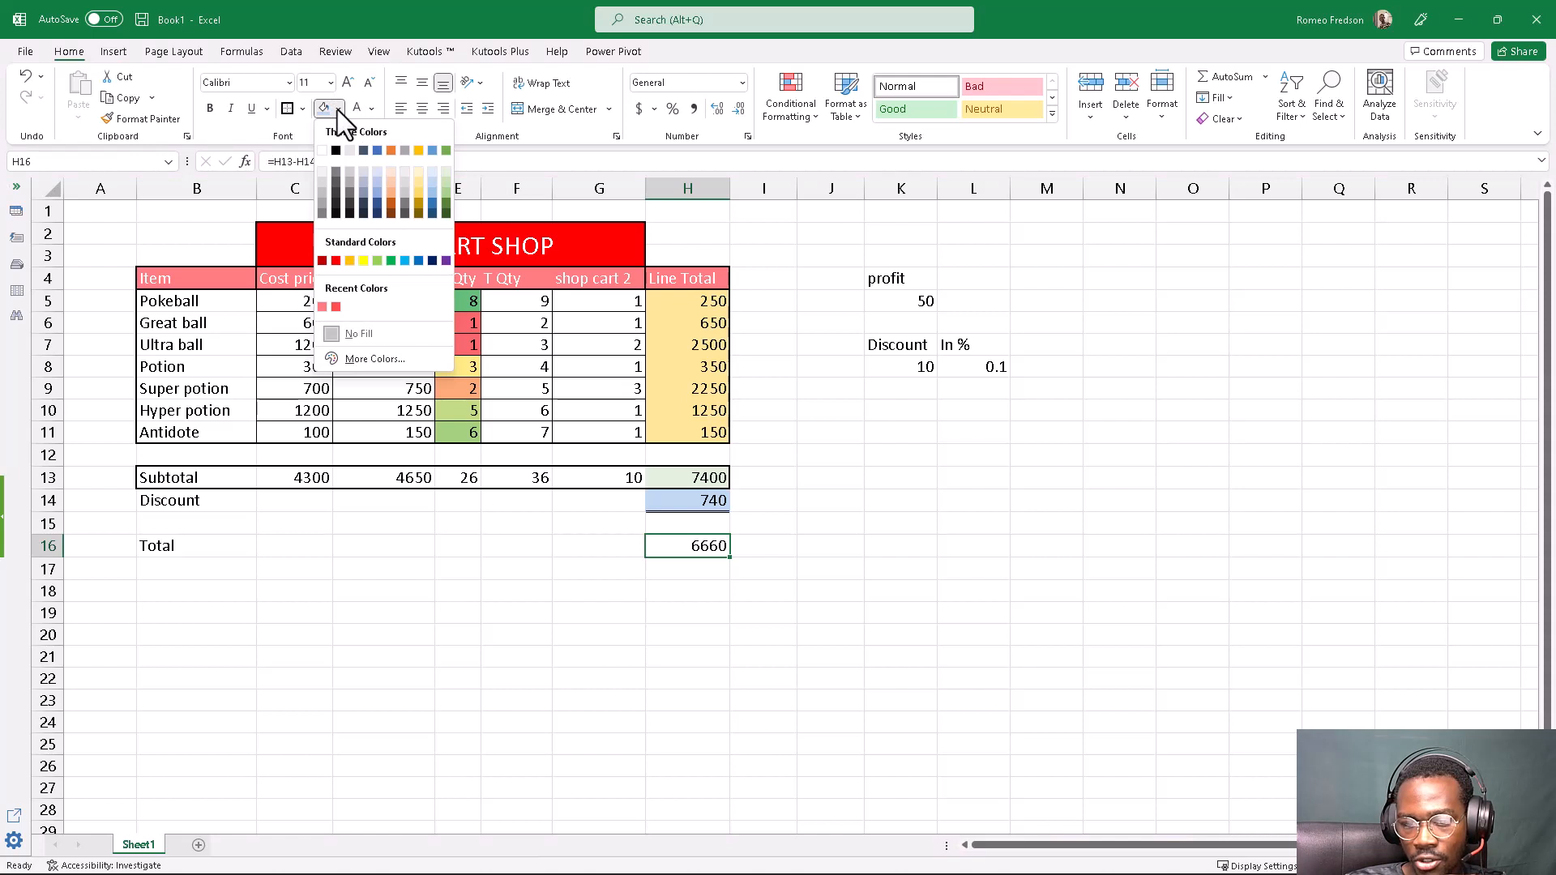
{"action": "left_click", "coordinate": [444, 211]}
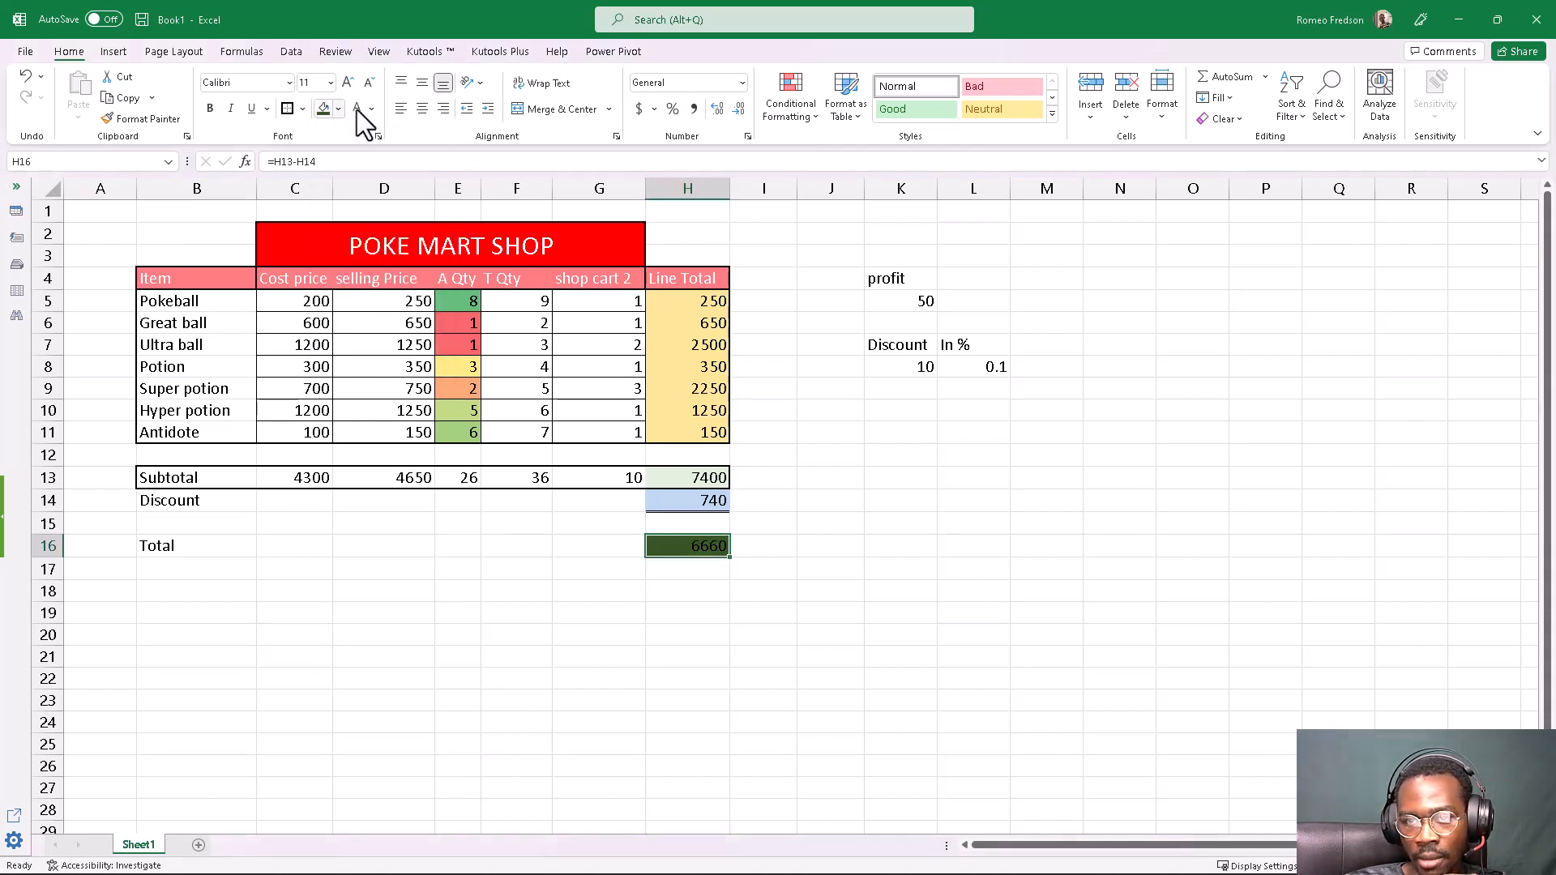
{"action": "left_click", "coordinate": [682, 652]}
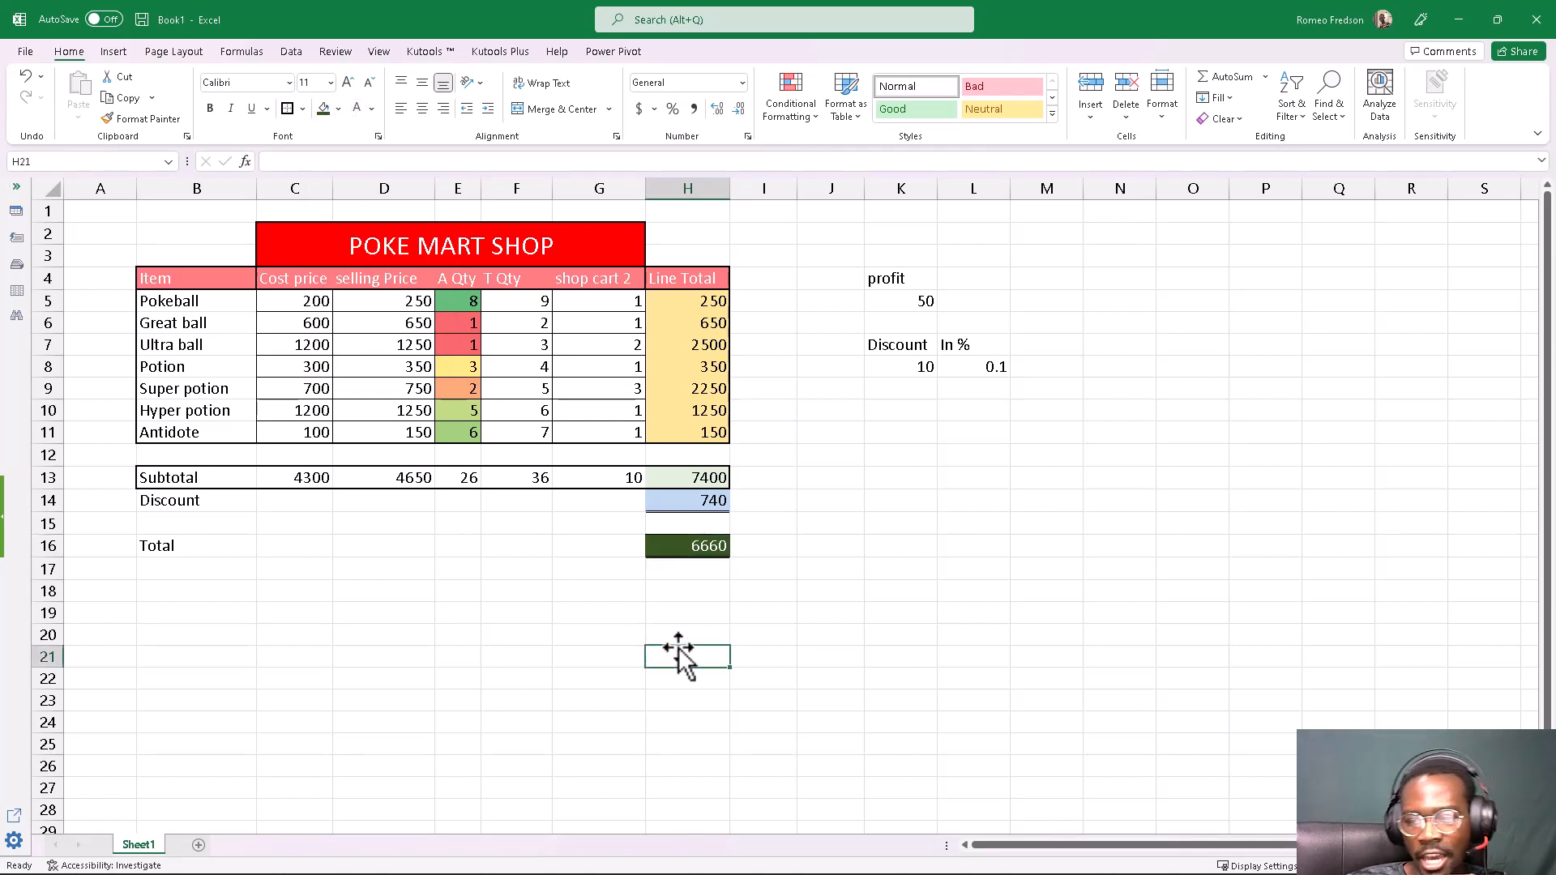
Change the fill of the Total amount, H16, to a mid-light green theme colour.
{"action": "left_click", "coordinate": [685, 548]}
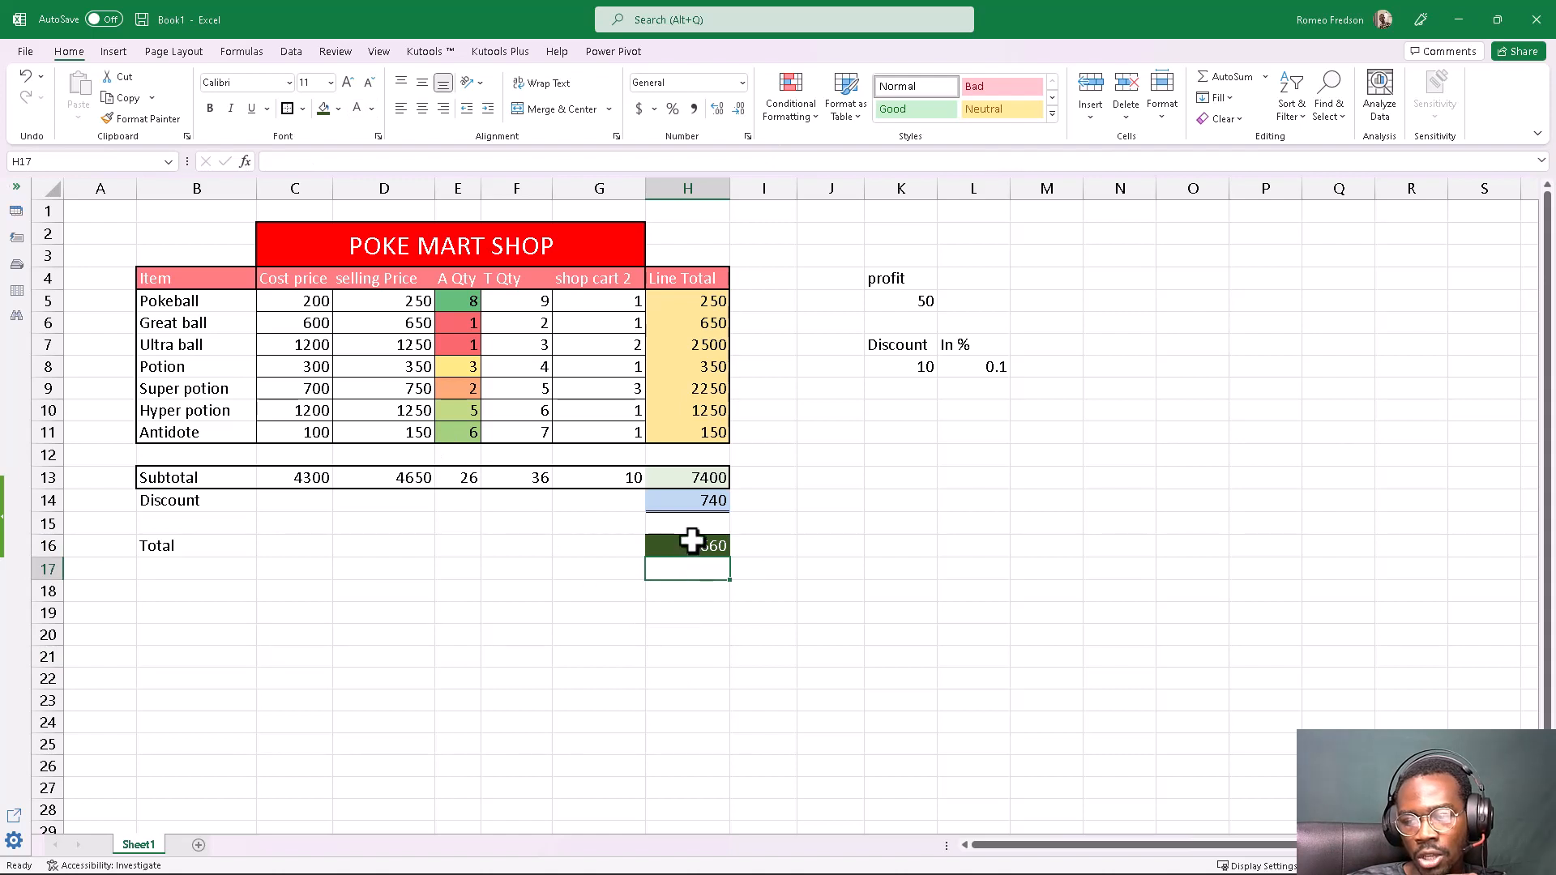
{"action": "left_click", "coordinate": [339, 109]}
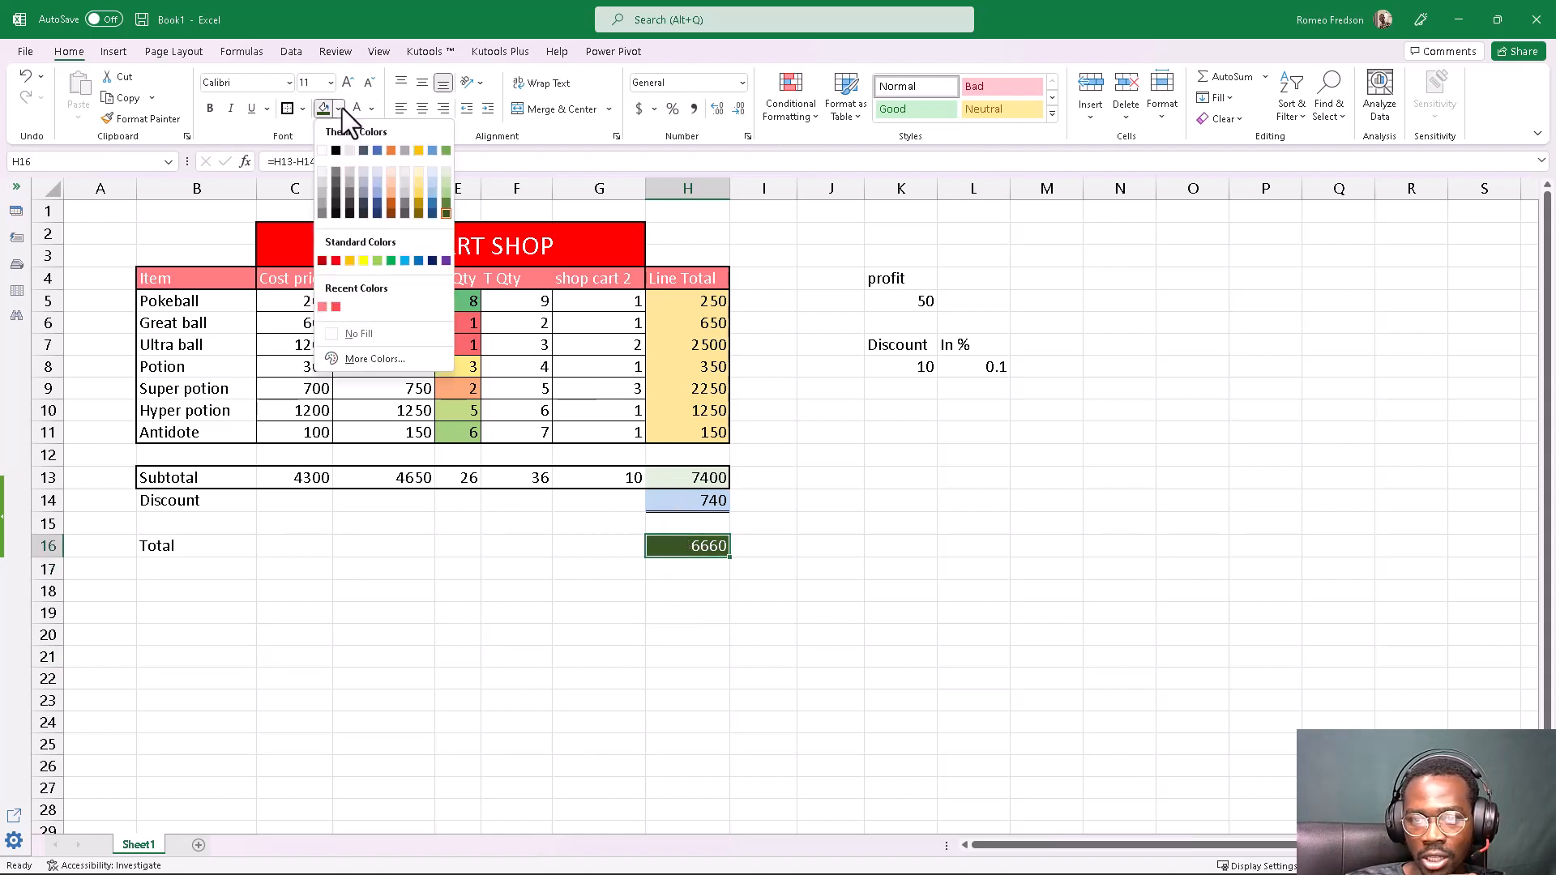
{"action": "left_click", "coordinate": [446, 196]}
{"action": "left_click", "coordinate": [727, 696]}
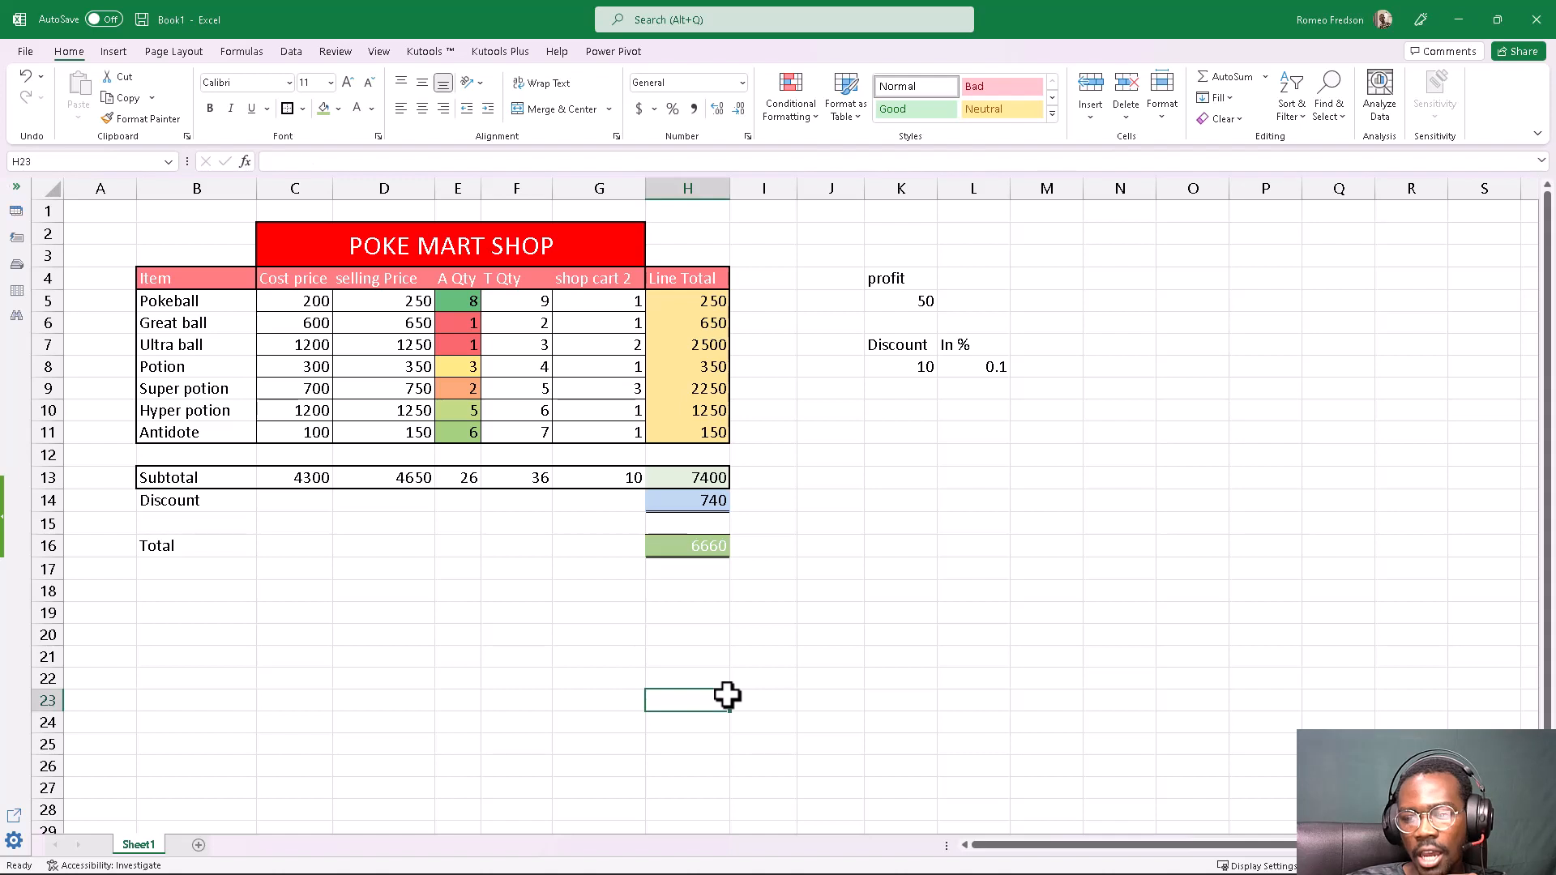
Set the text of the Total amount in H16 to standard dark red and make it bold.
{"action": "left_click", "coordinate": [706, 547]}
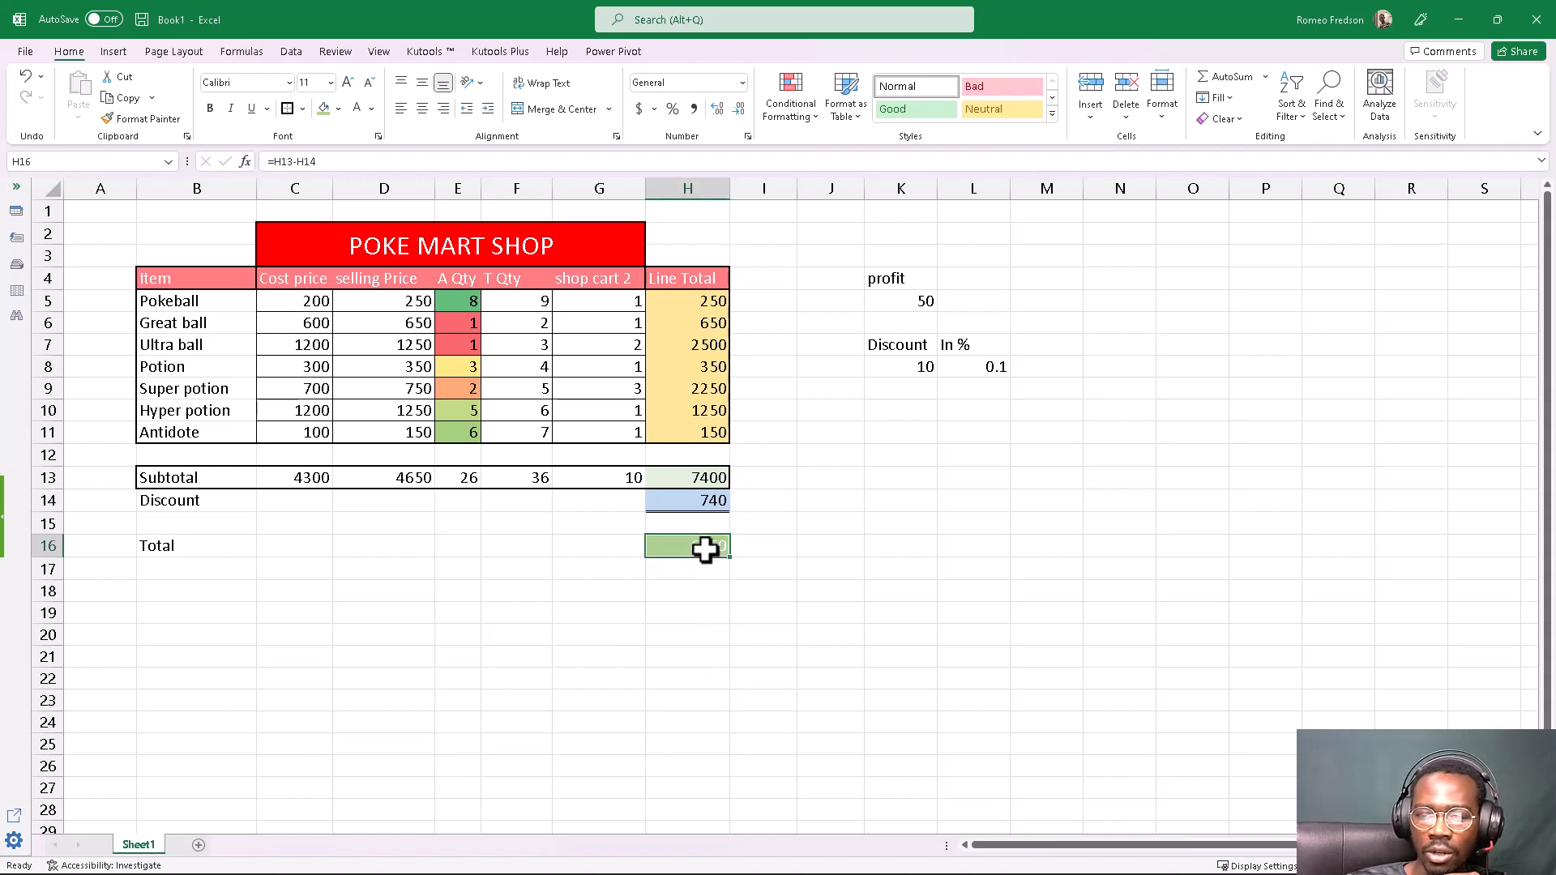
{"action": "left_click", "coordinate": [372, 110]}
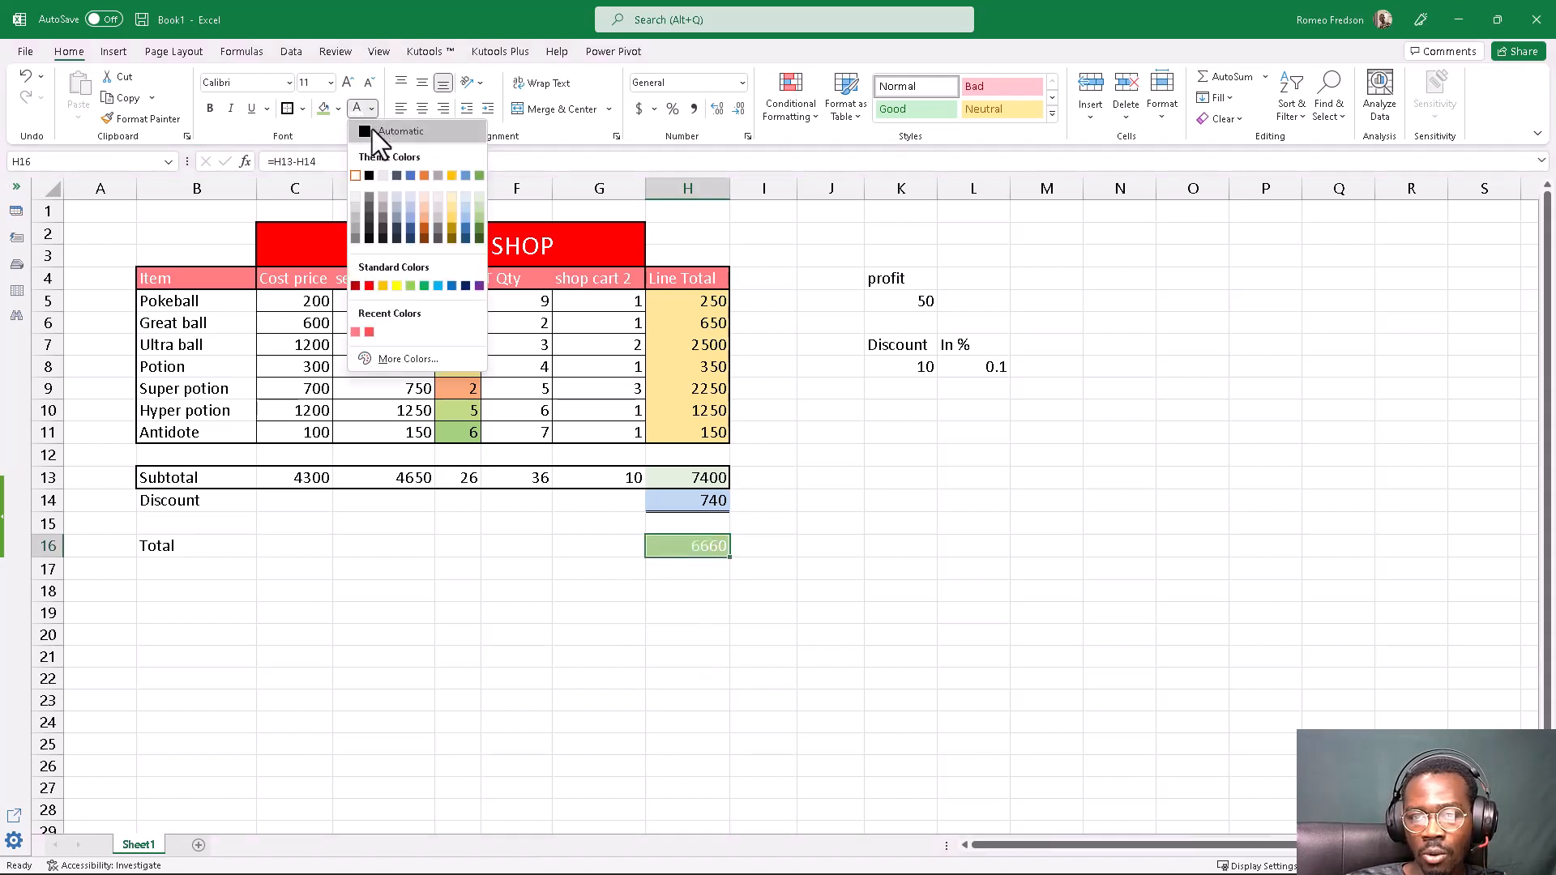
{"action": "left_click", "coordinate": [355, 286]}
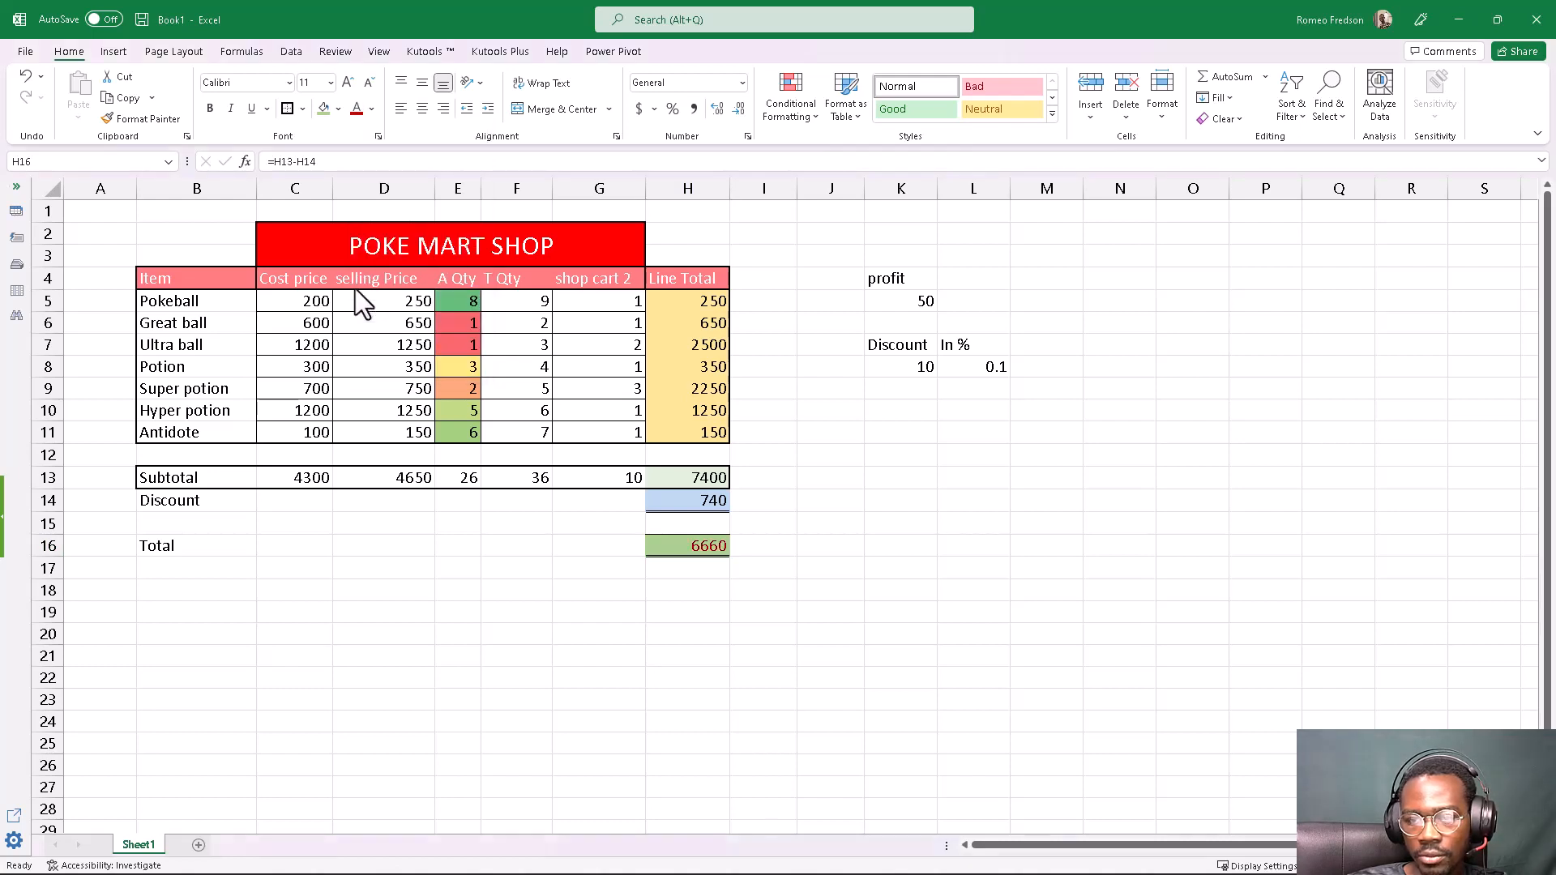
{"action": "left_click", "coordinate": [212, 108]}
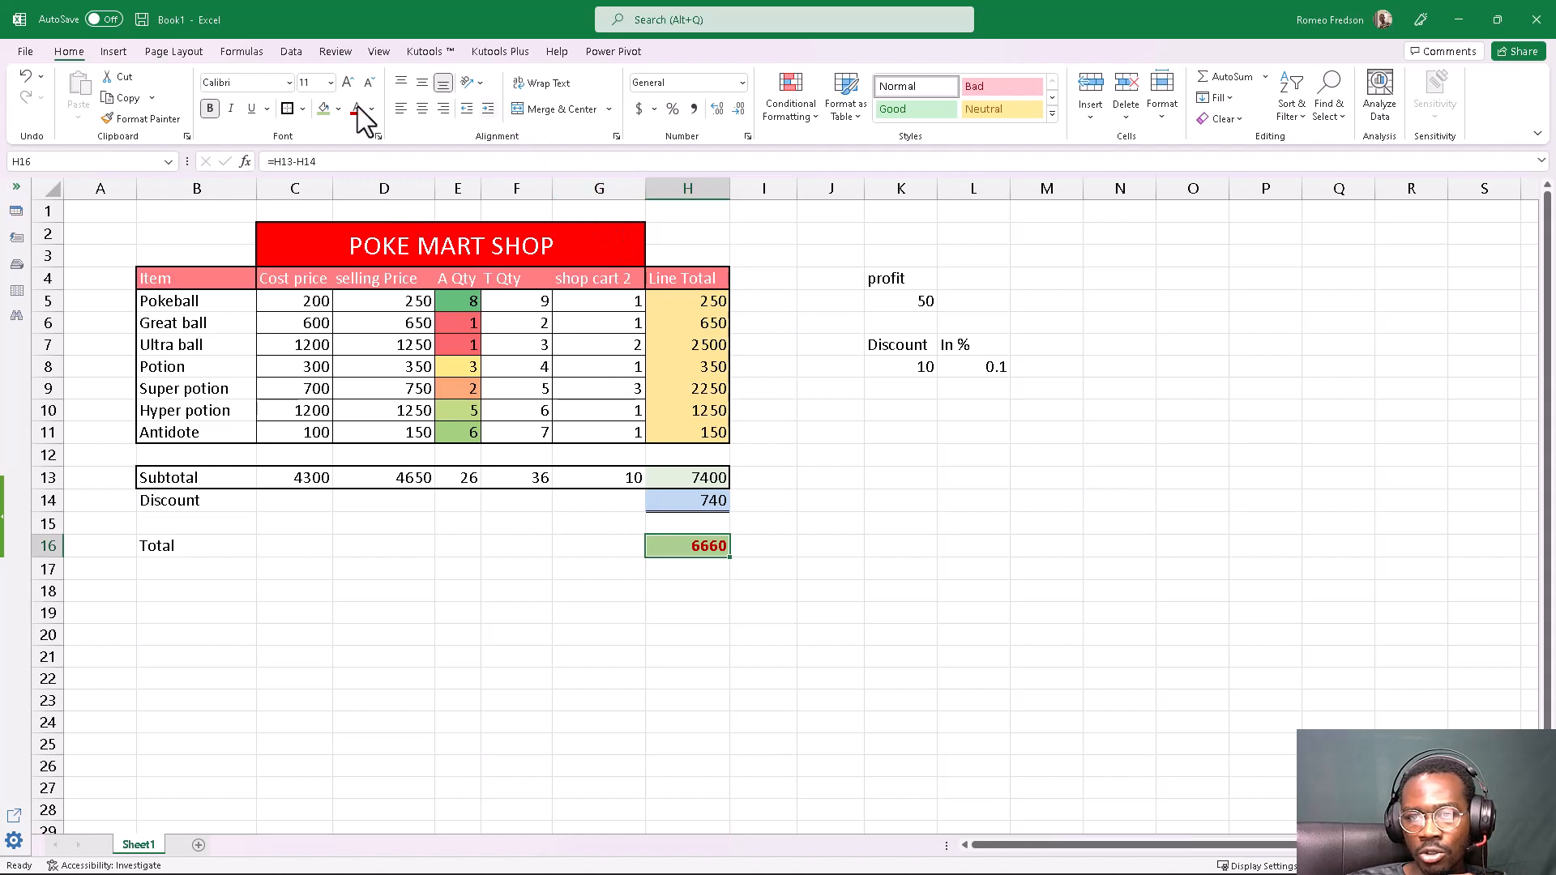
Increase the font size of the Total amount in H16 to 16.
{"action": "left_click", "coordinate": [349, 81]}
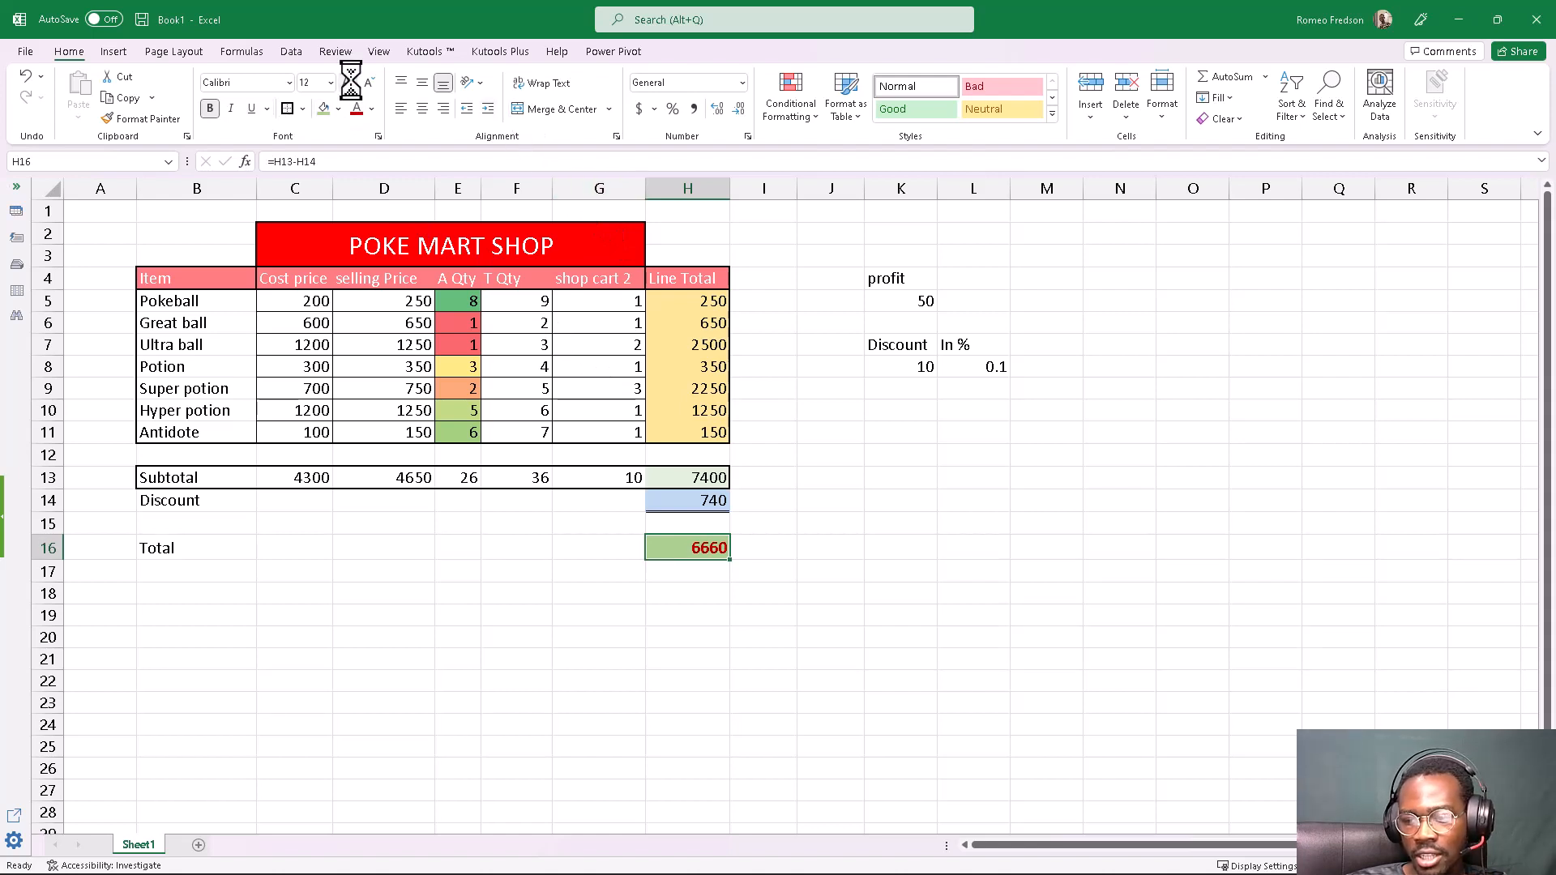
{"action": "left_click", "coordinate": [348, 82]}
{"action": "left_click", "coordinate": [348, 82]}
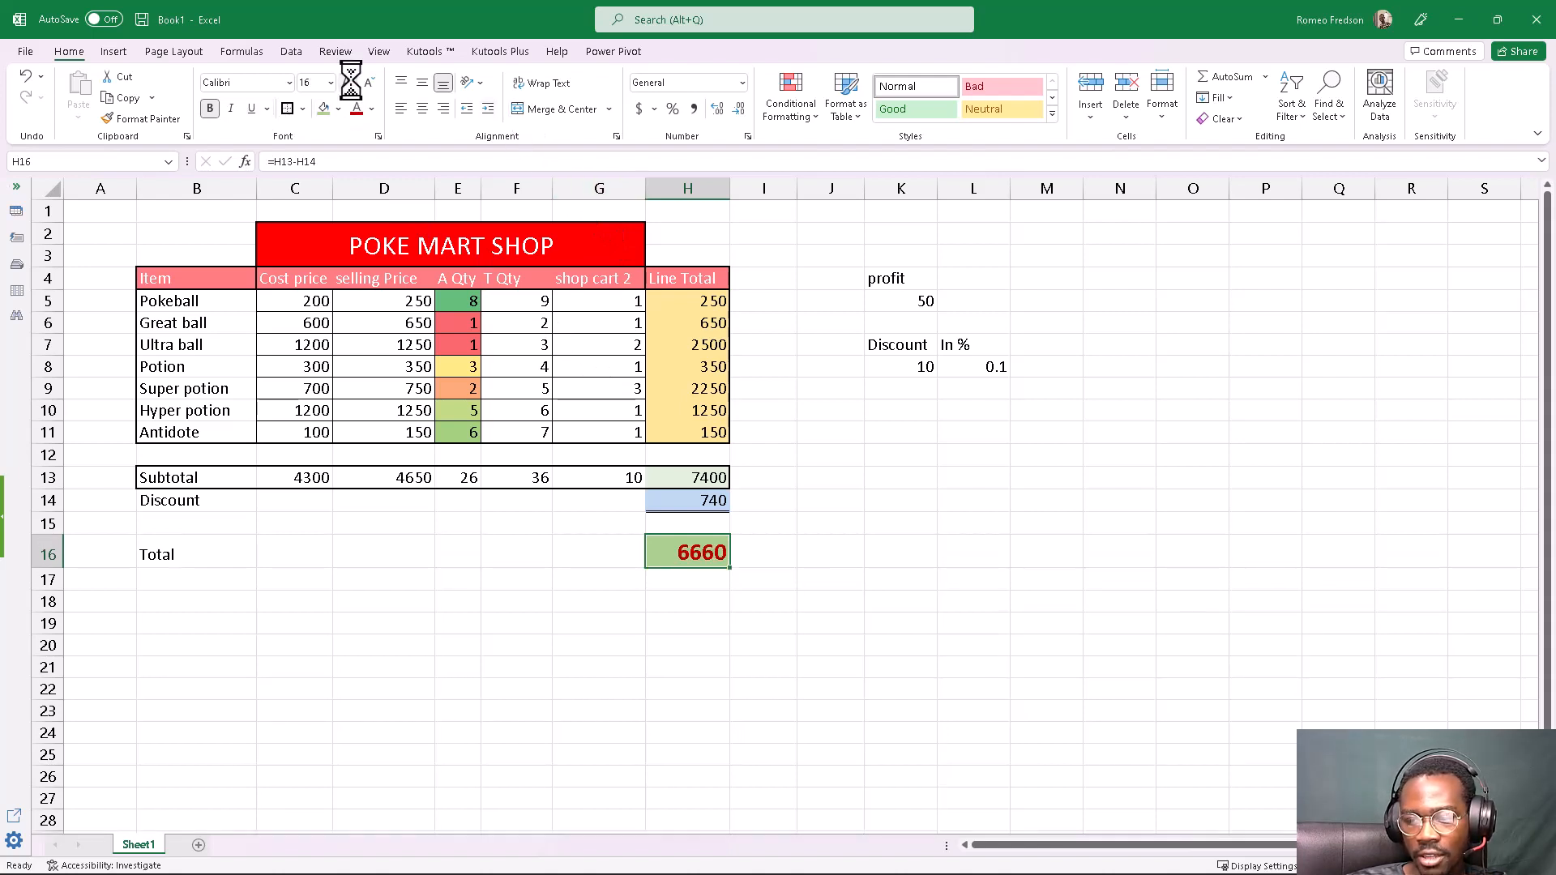
{"action": "left_click", "coordinate": [604, 646]}
{"action": "left_click", "coordinate": [278, 625]}
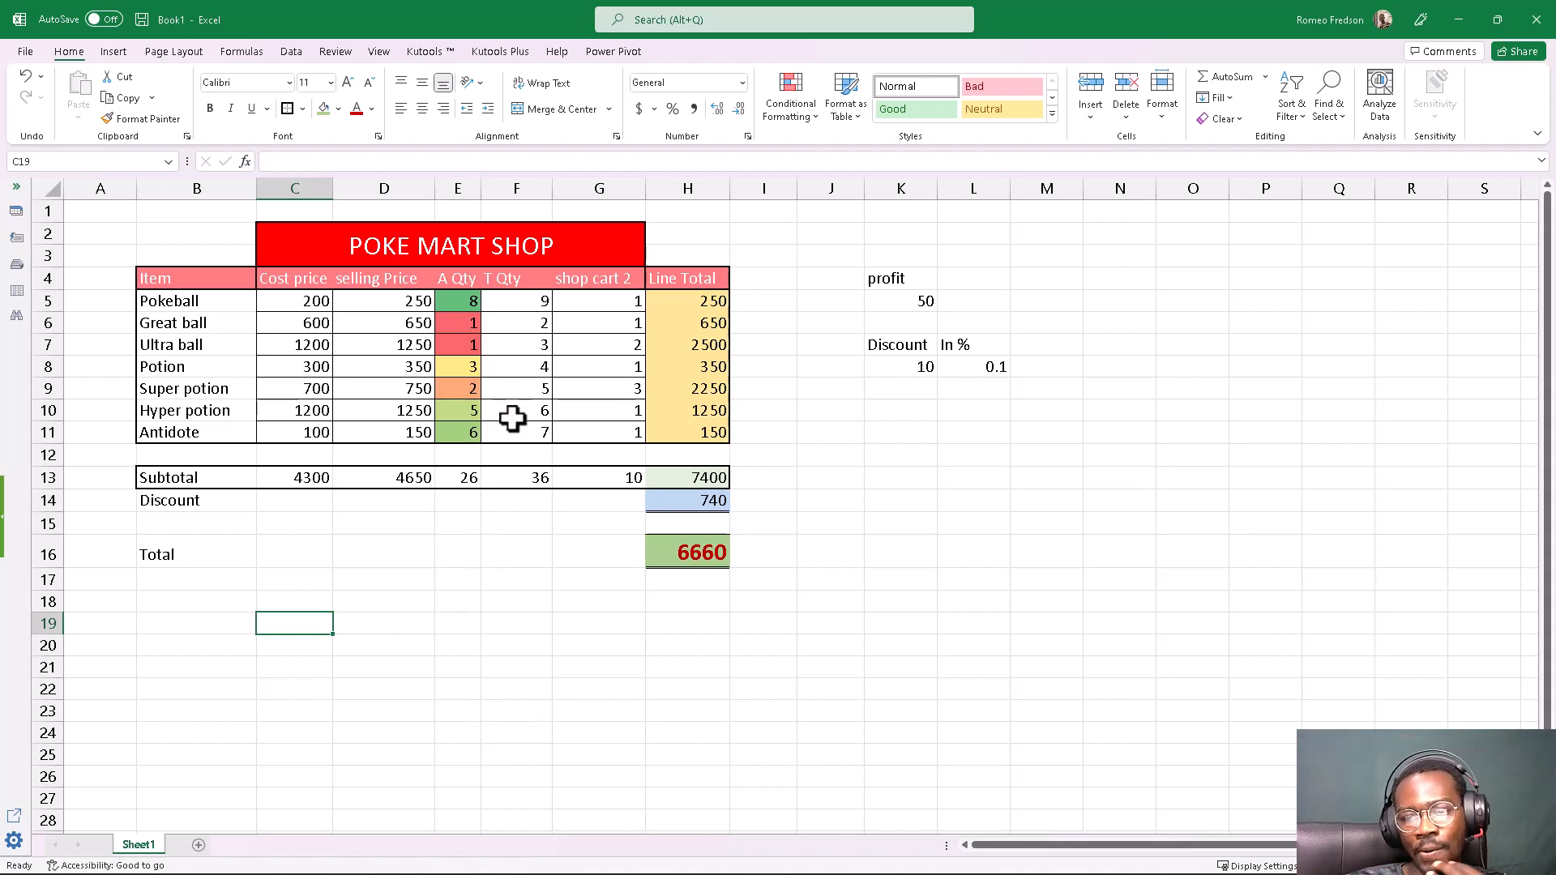
{"action": "left_click_drag", "start_coordinate": [523, 432], "coordinate": [521, 303]}
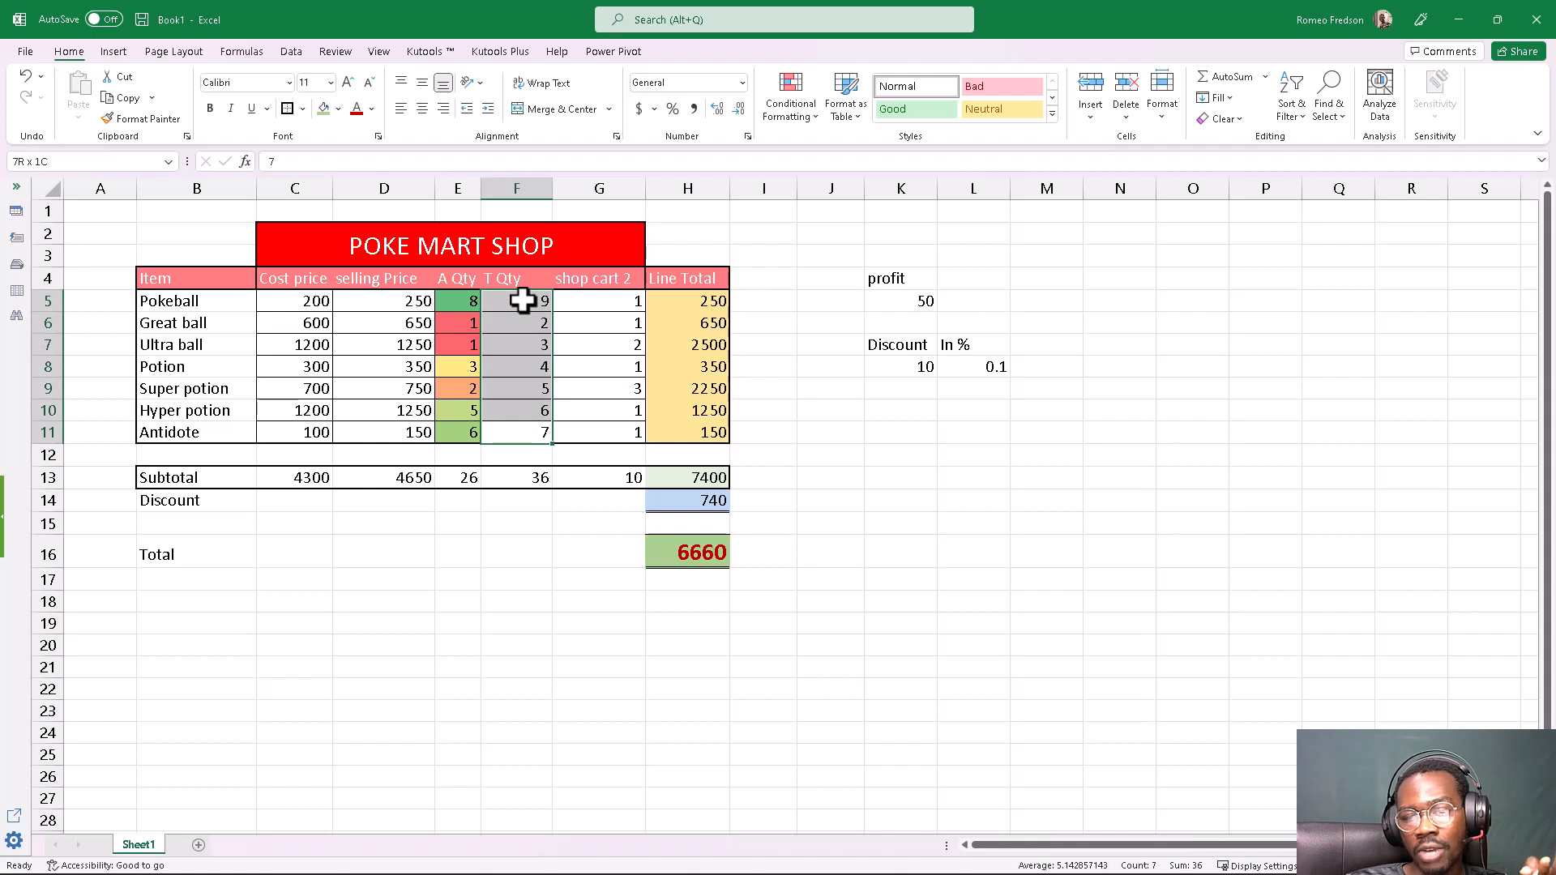
{"action": "left_click", "coordinate": [362, 305]}
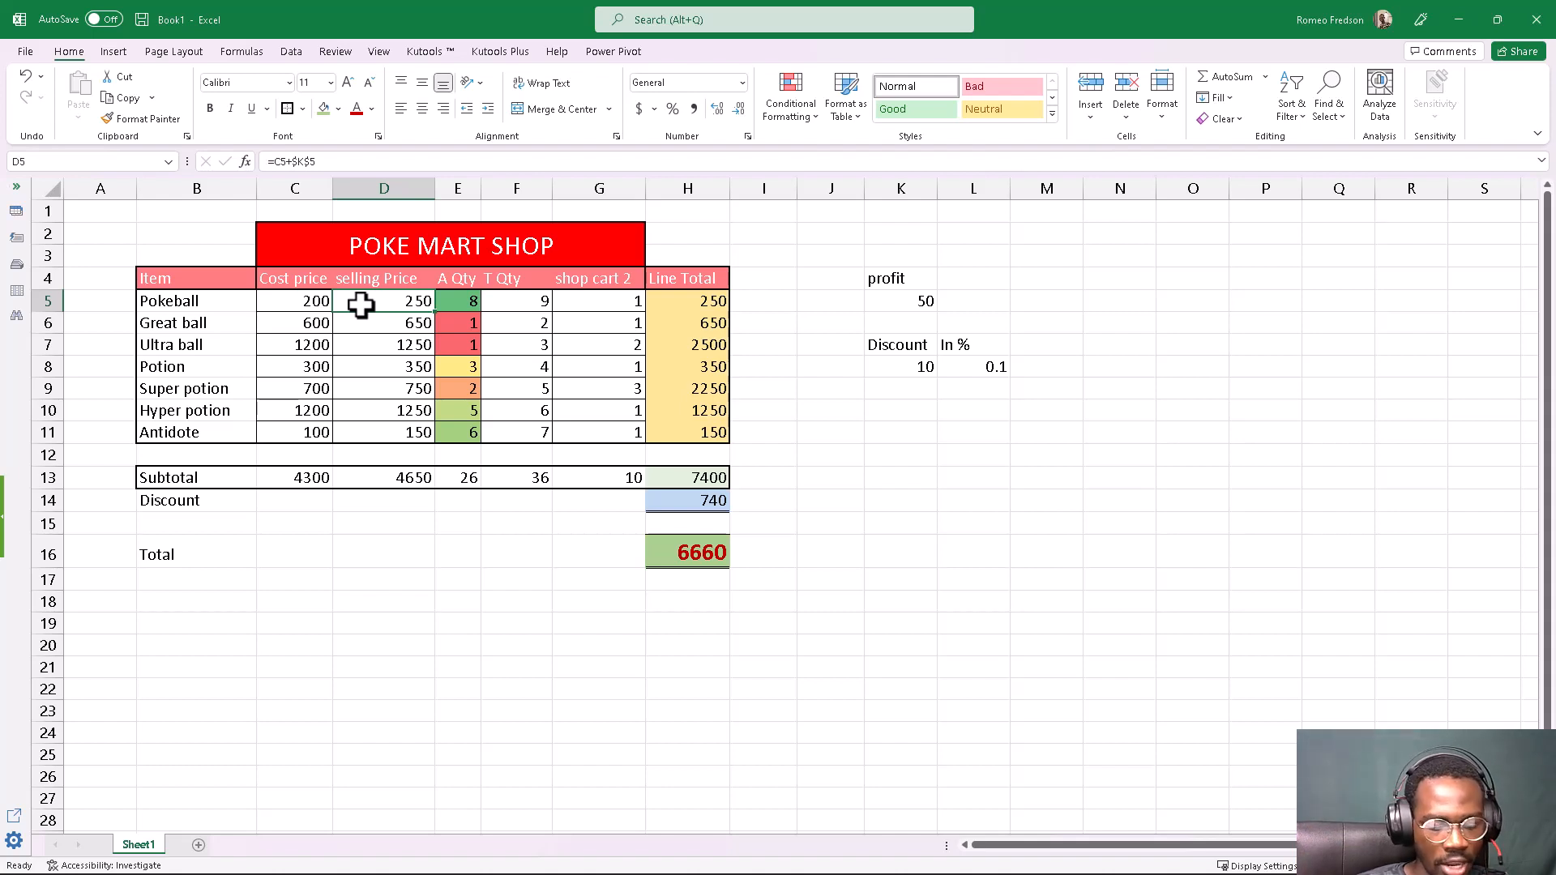
{"action": "type", "text": "300"}
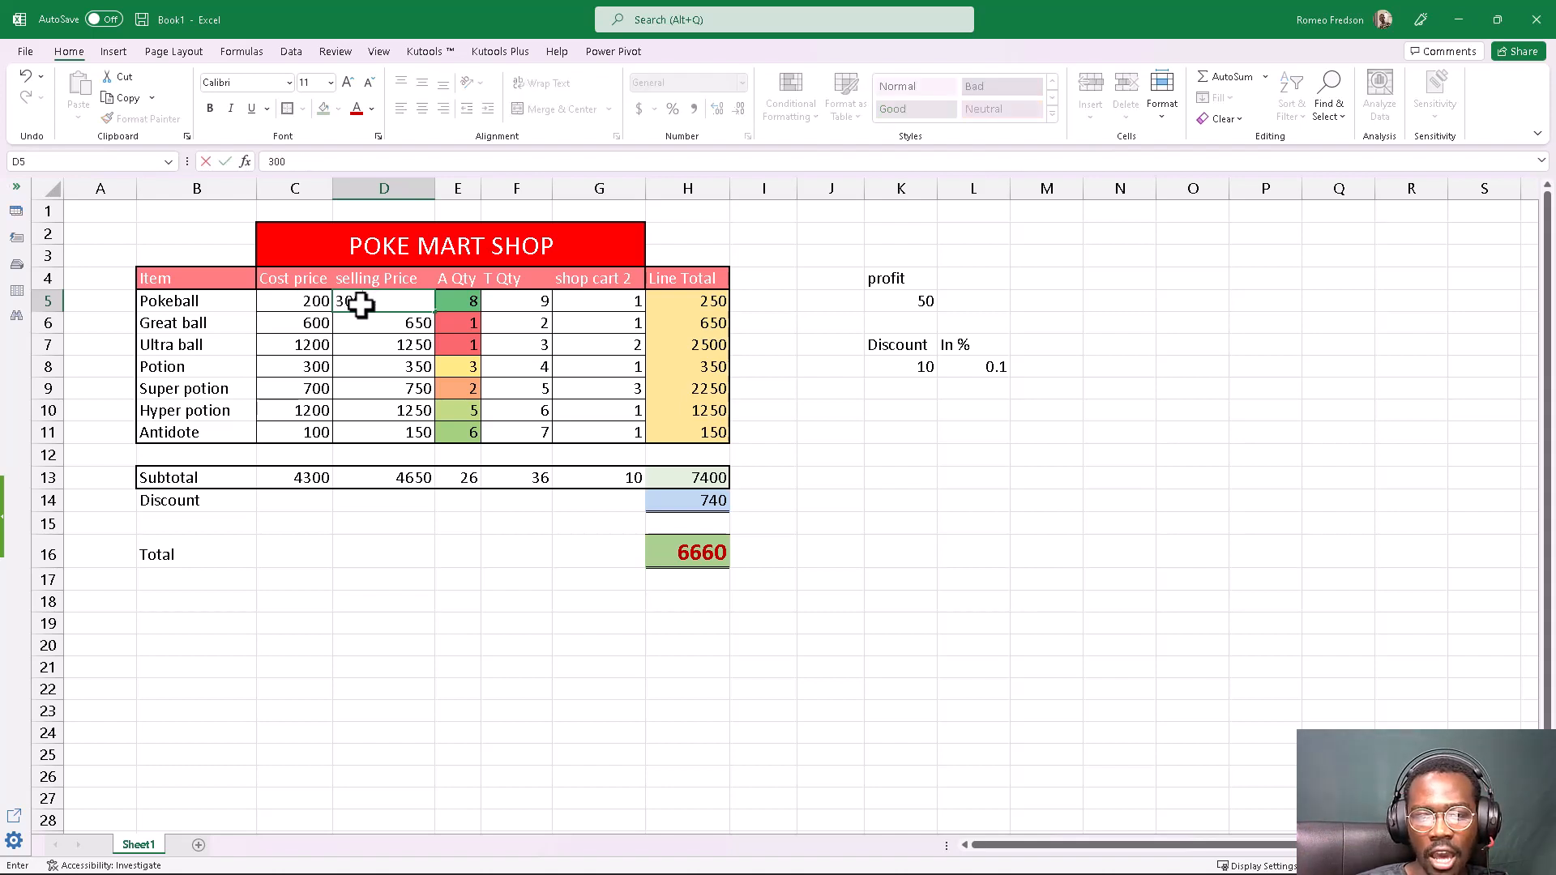
{"action": "key", "text": "Escape"}
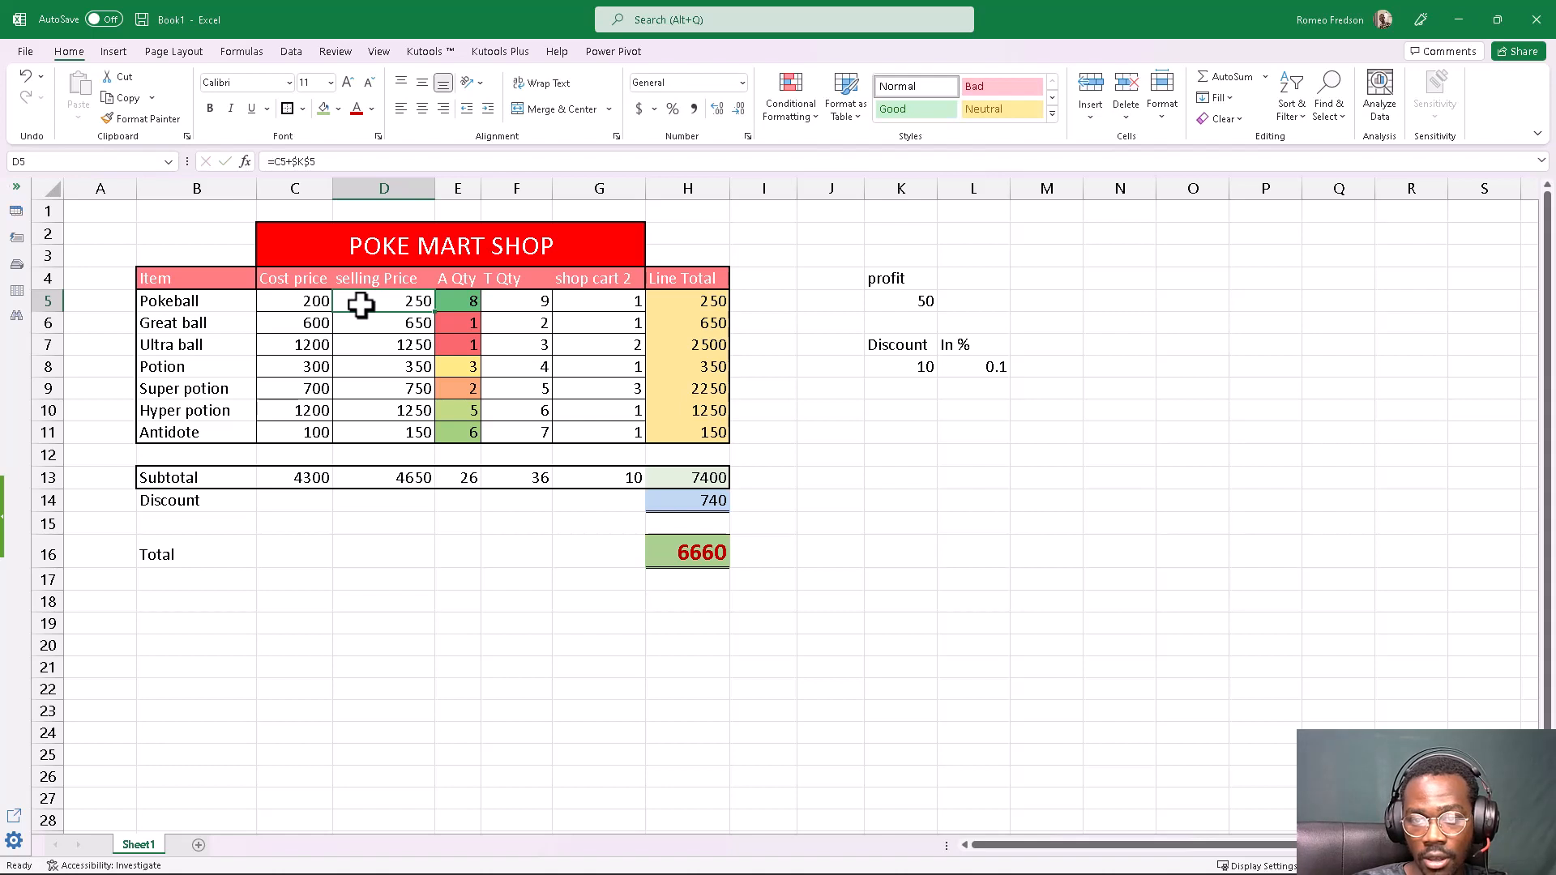
Inspect the formula behind the Pokeball's selling price in D5 and the cells it references.
{"action": "left_click", "coordinate": [299, 302]}
{"action": "double_click", "coordinate": [375, 305]}
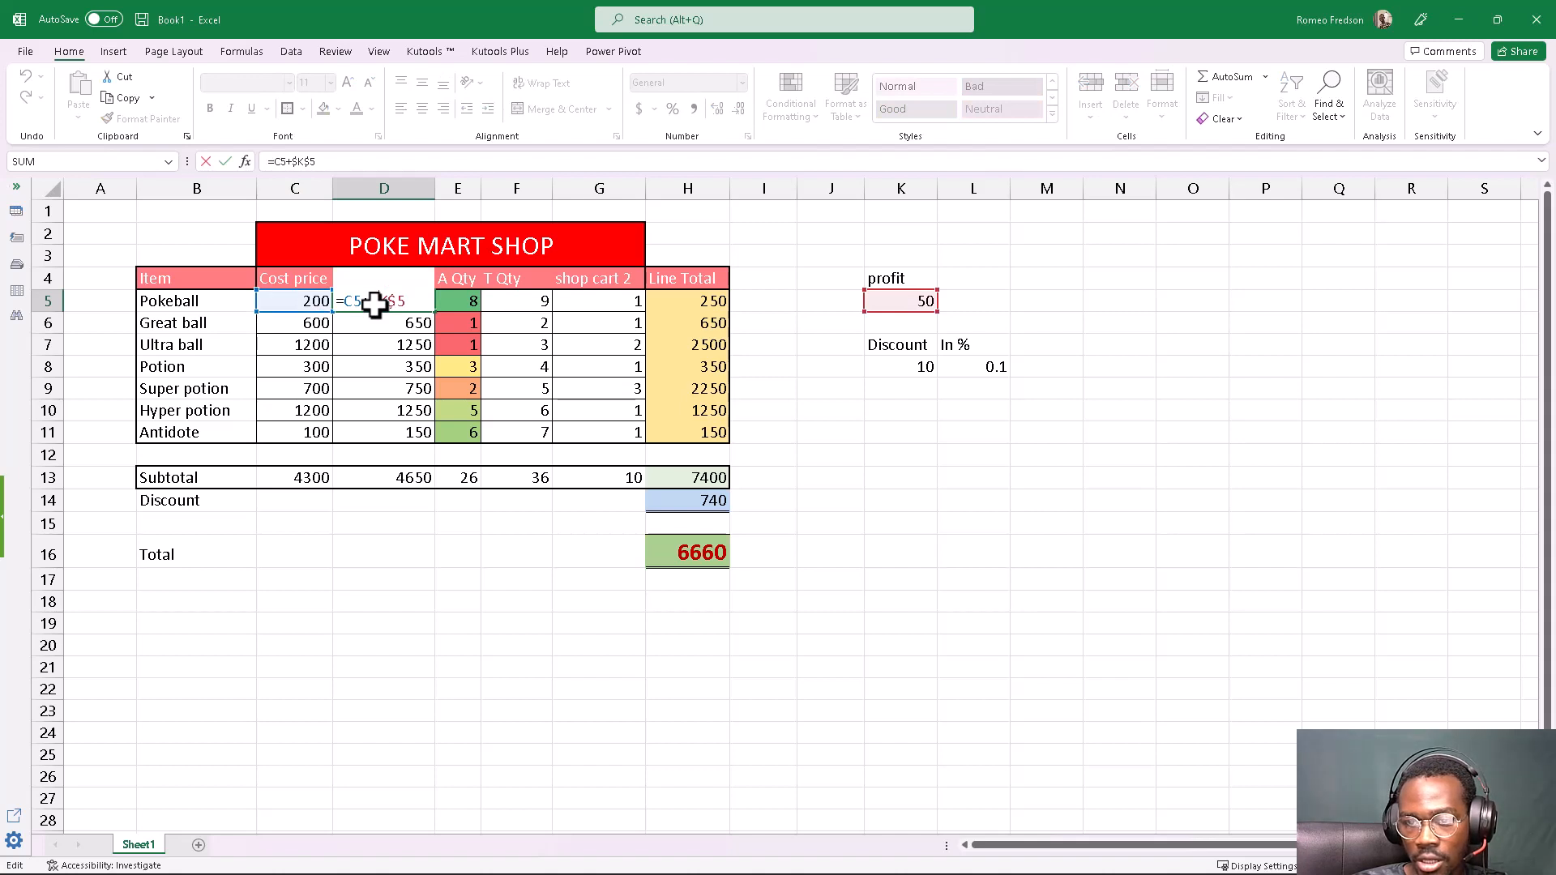
{"action": "key", "text": "Return"}
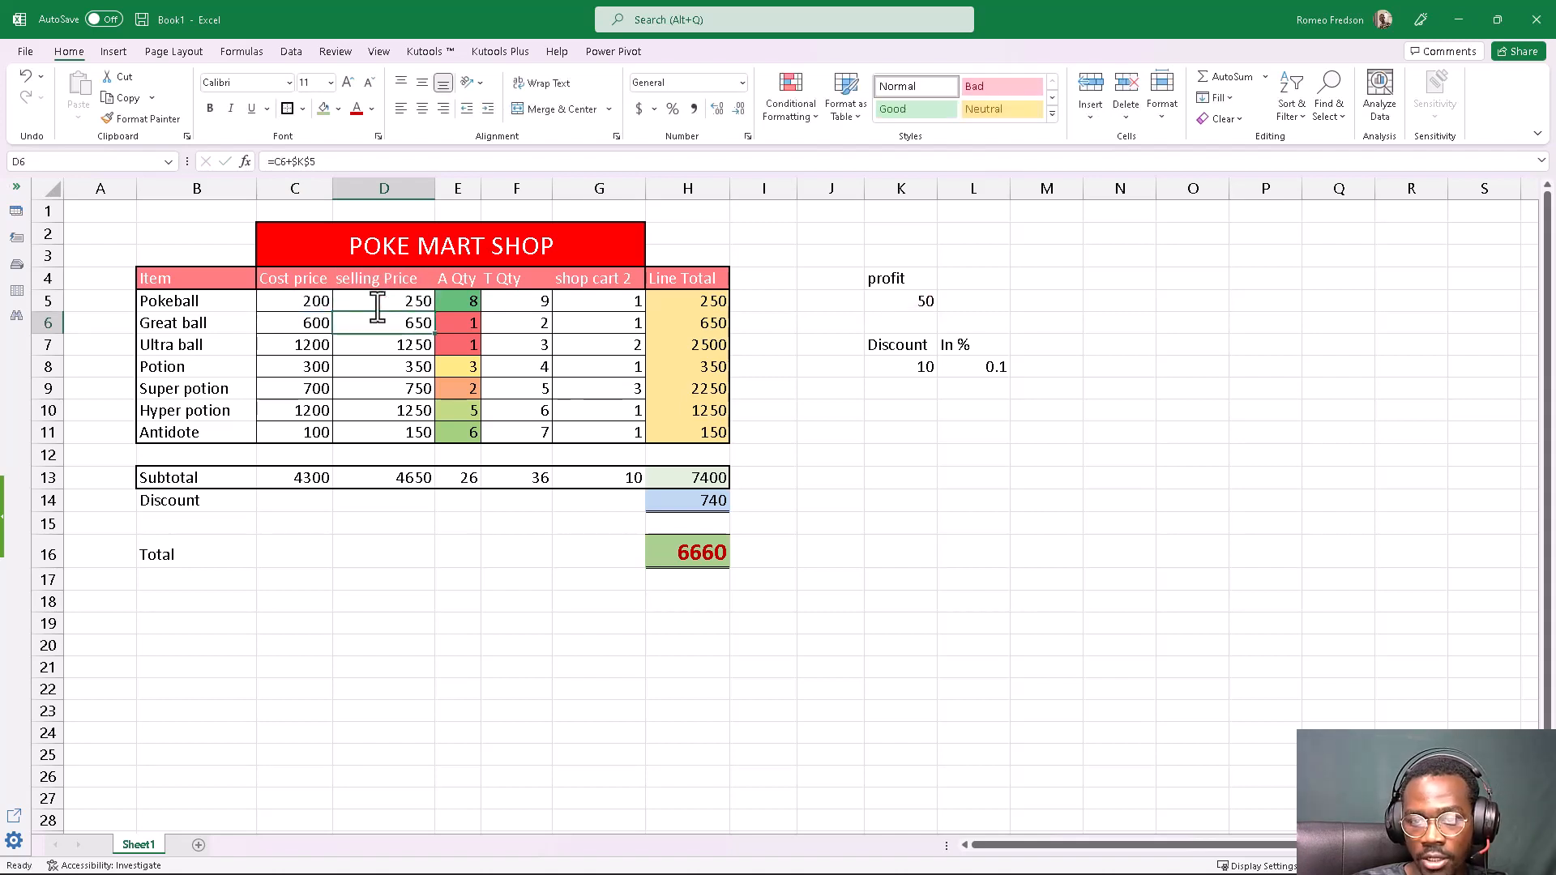
Set the profit in K5 to 100 and check the selling prices and line totals that depend on it.
{"action": "left_click", "coordinate": [374, 305]}
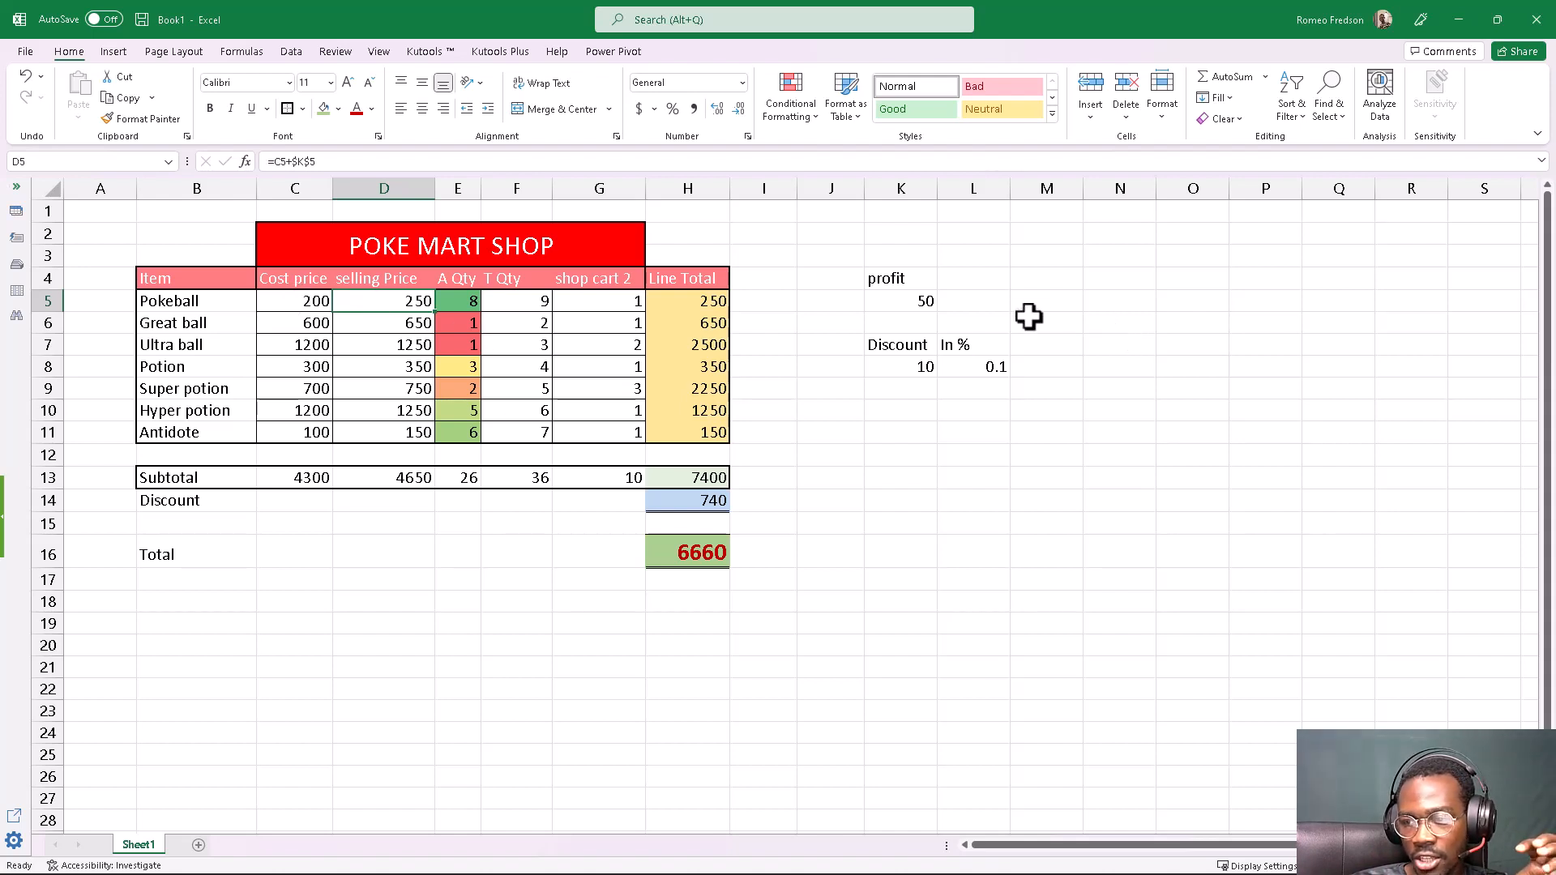
{"action": "left_click", "coordinate": [920, 300]}
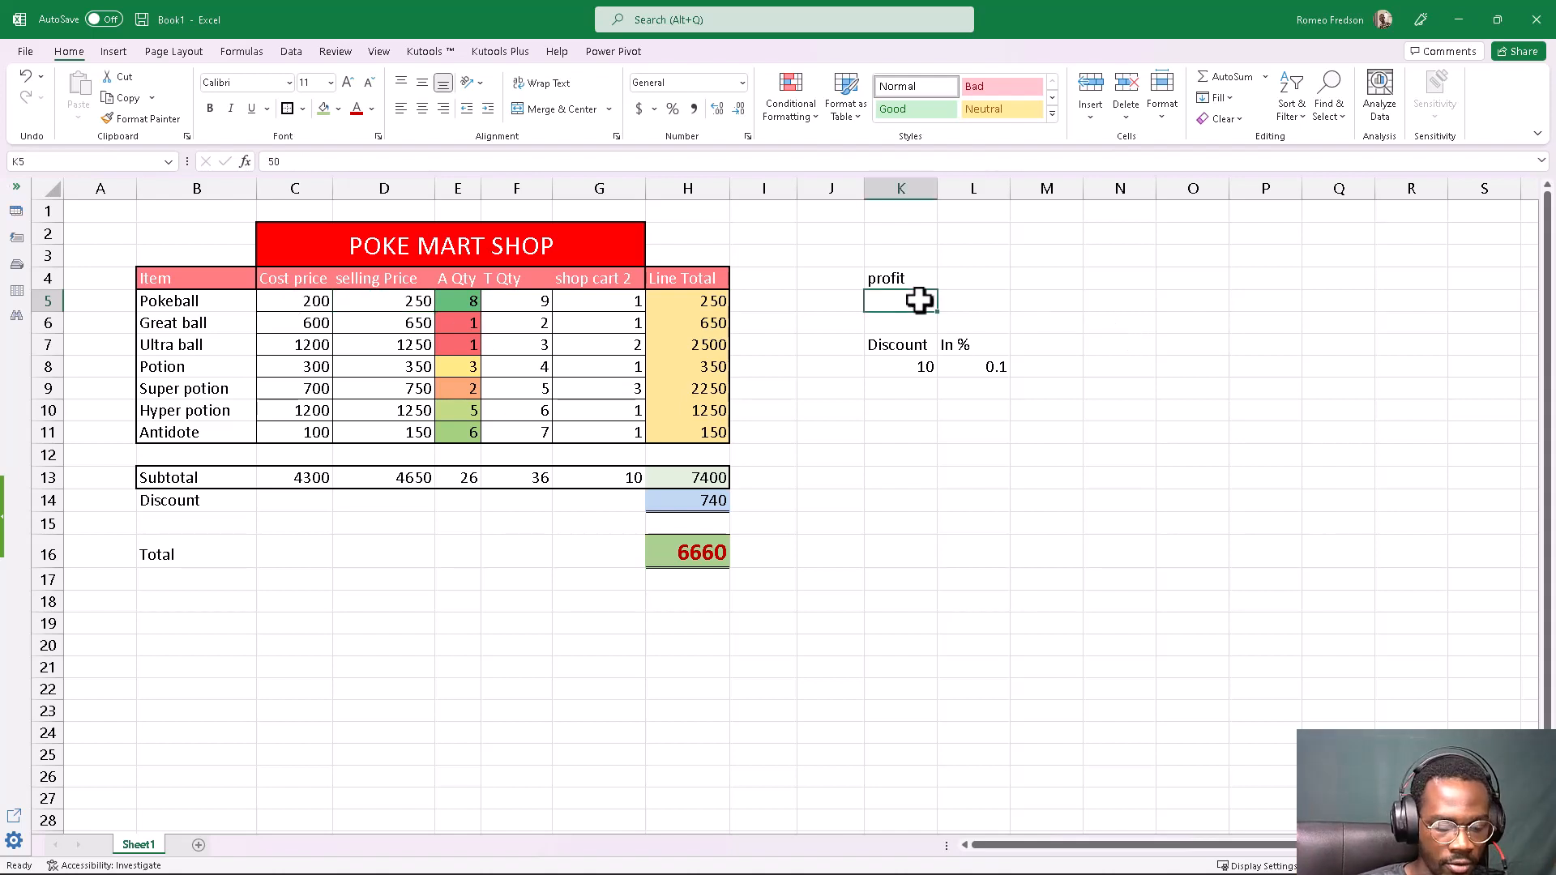
{"action": "type", "text": "100"}
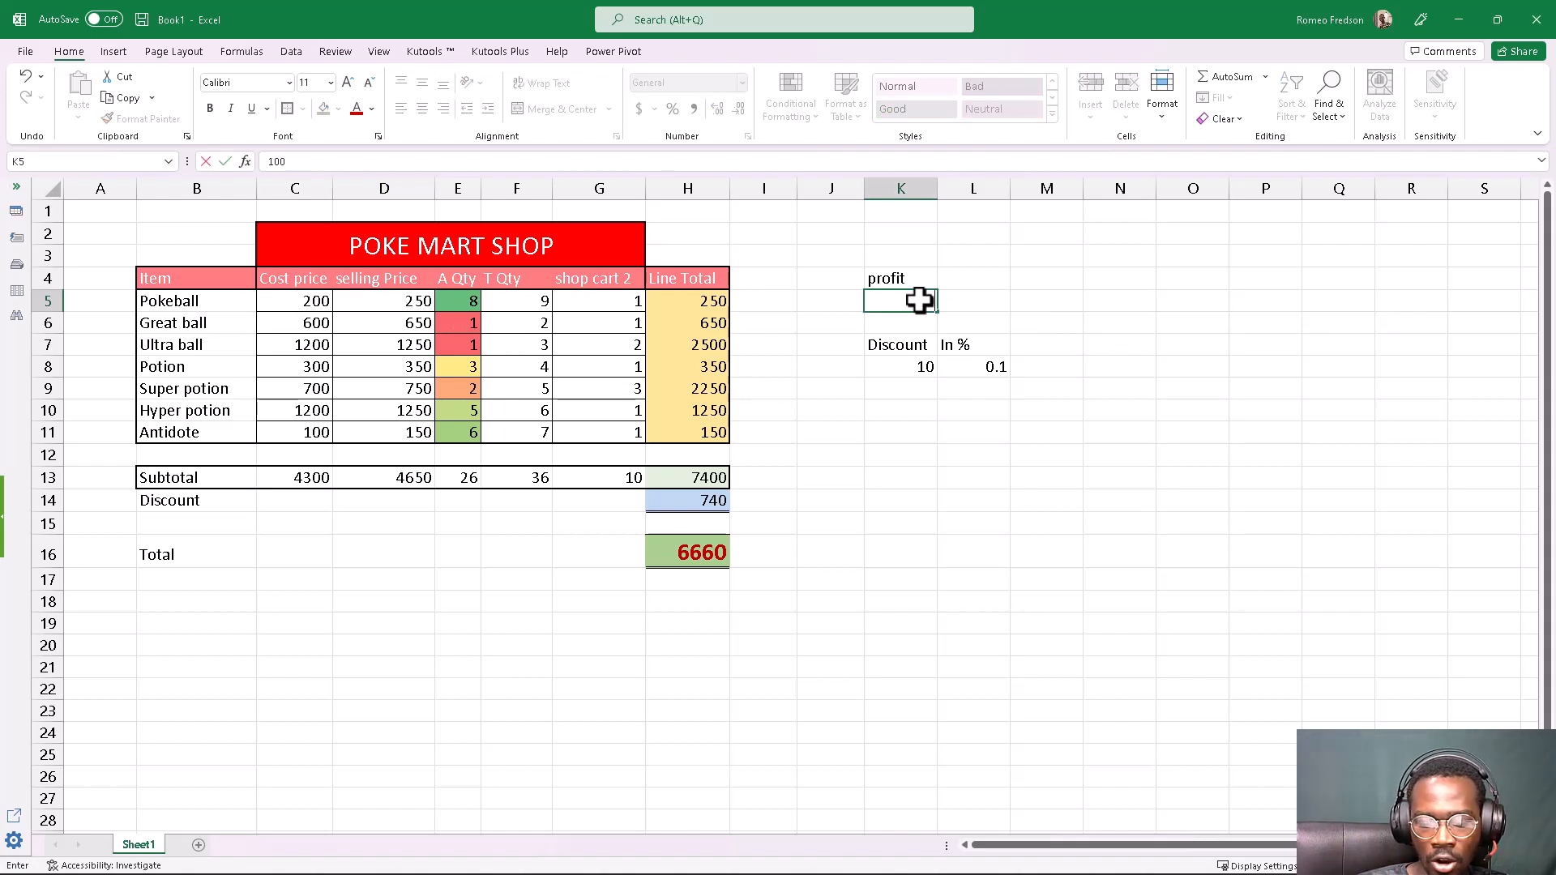
{"action": "key", "text": "Return"}
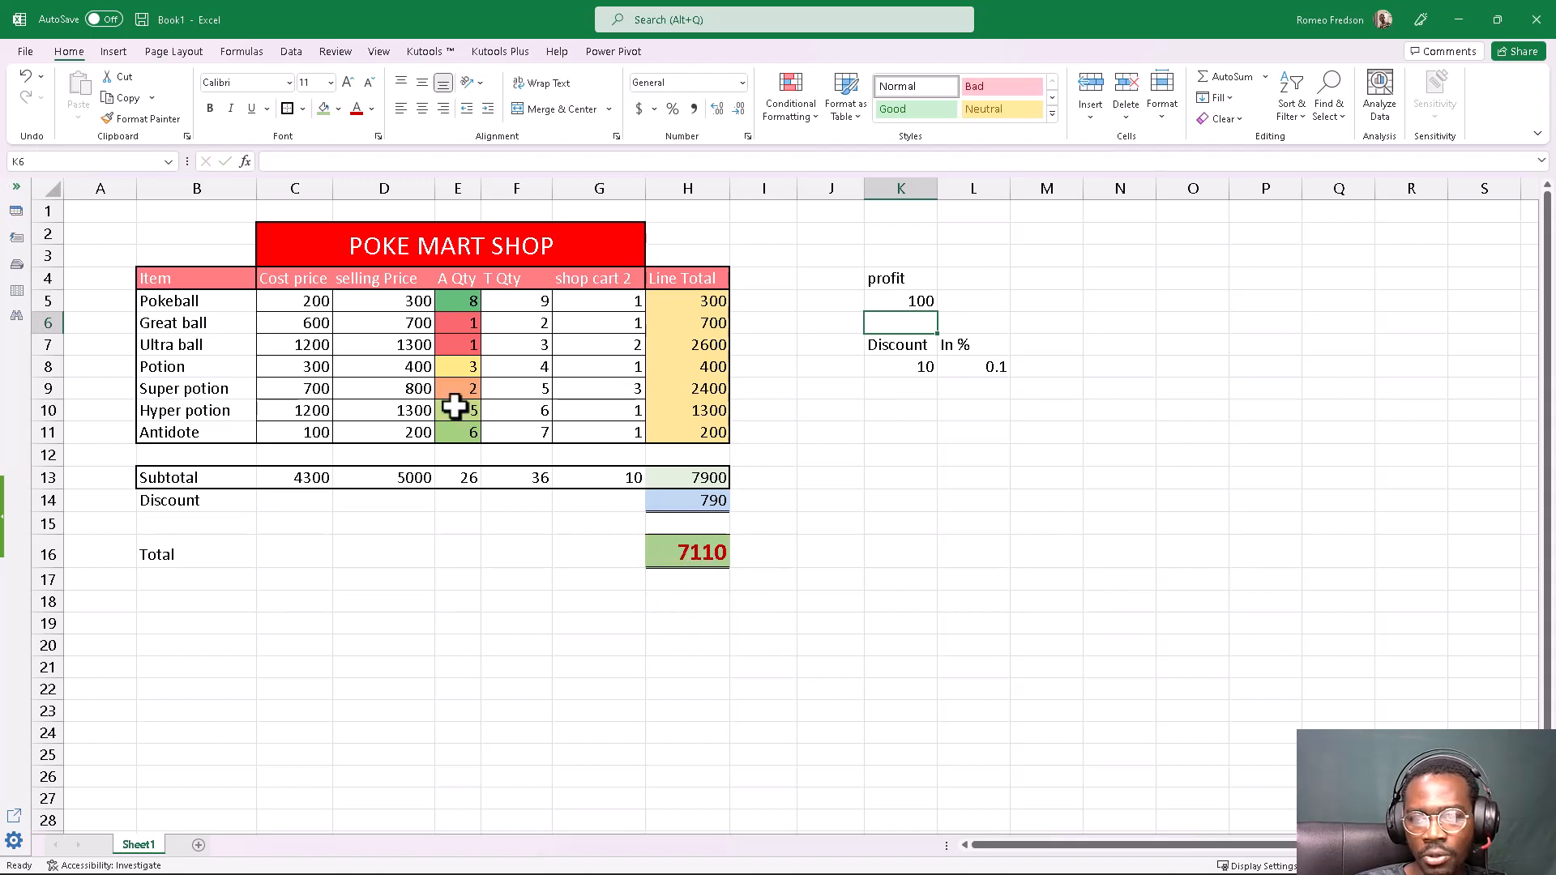
{"action": "left_click", "coordinate": [408, 303]}
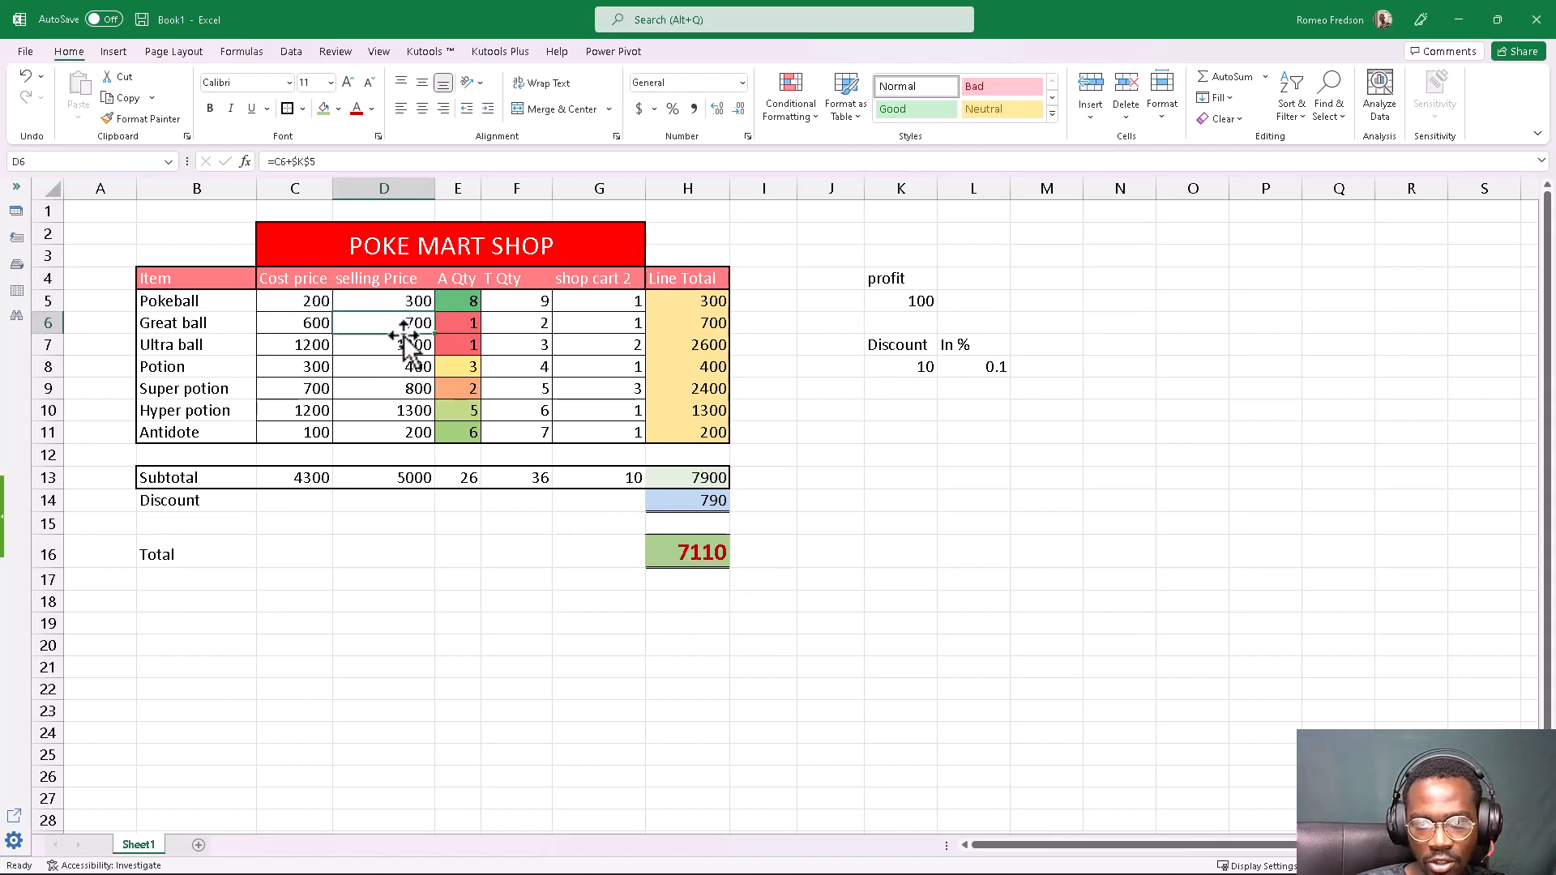
{"action": "left_click_drag", "start_coordinate": [395, 432], "coordinate": [395, 412]}
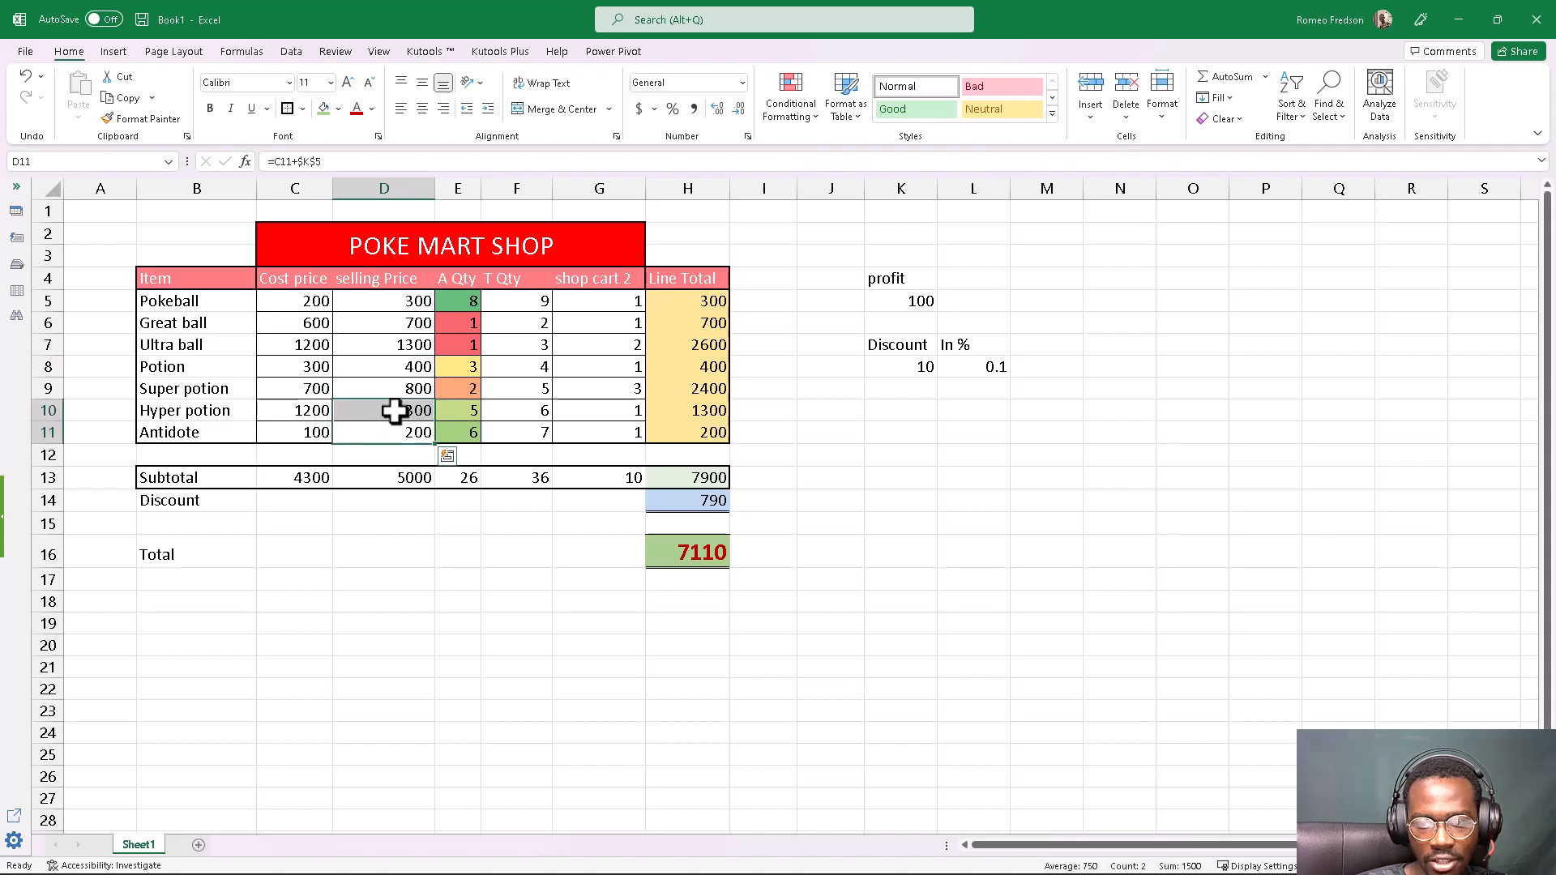
{"action": "left_click", "coordinate": [394, 412]}
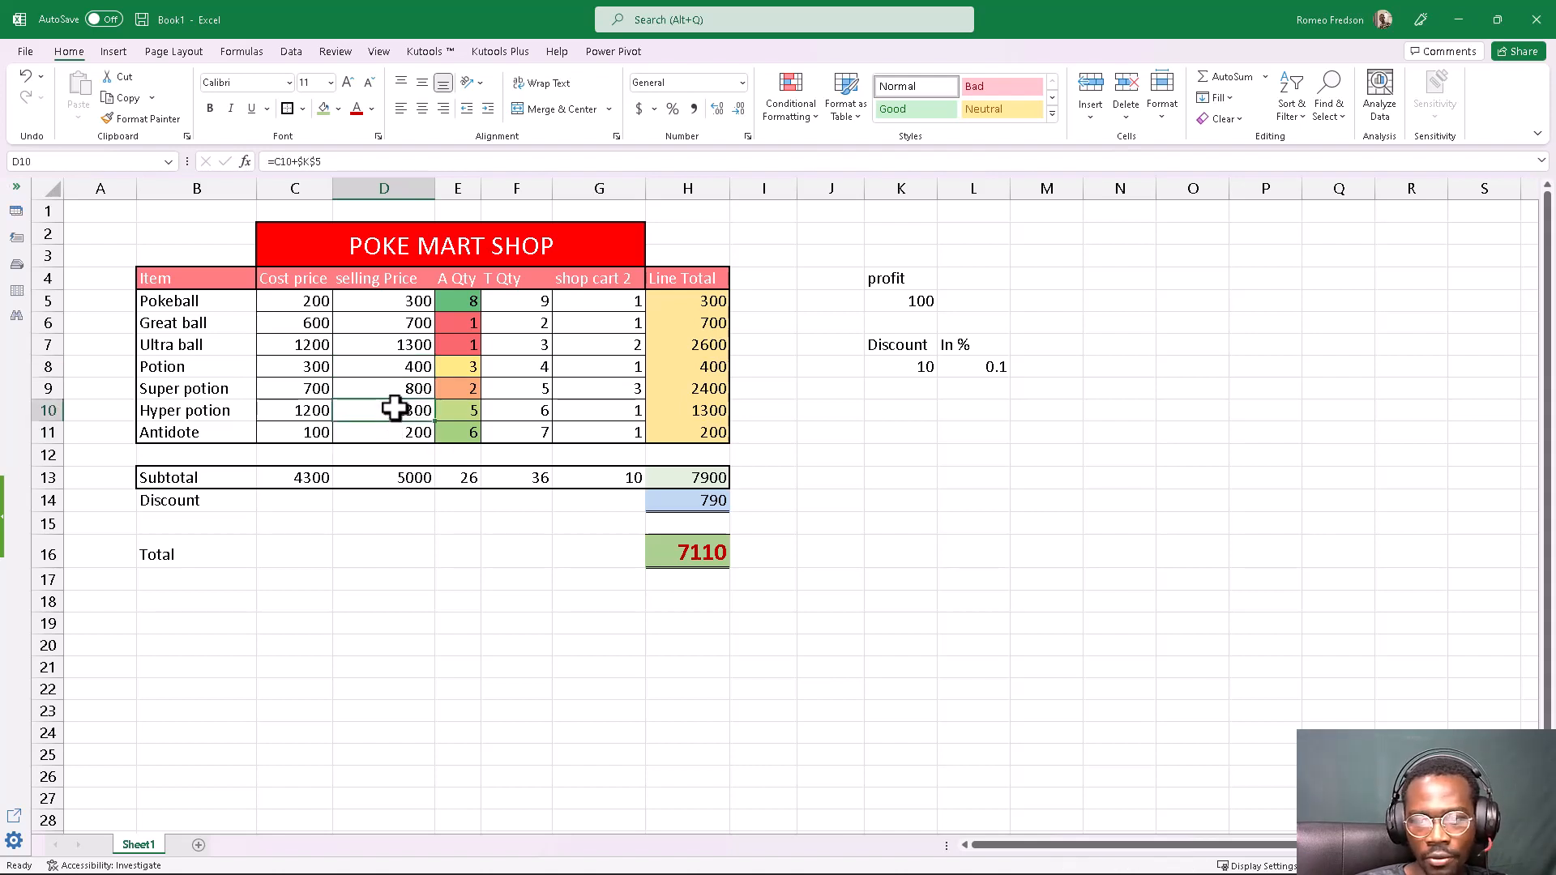
{"action": "left_click", "coordinate": [702, 432]}
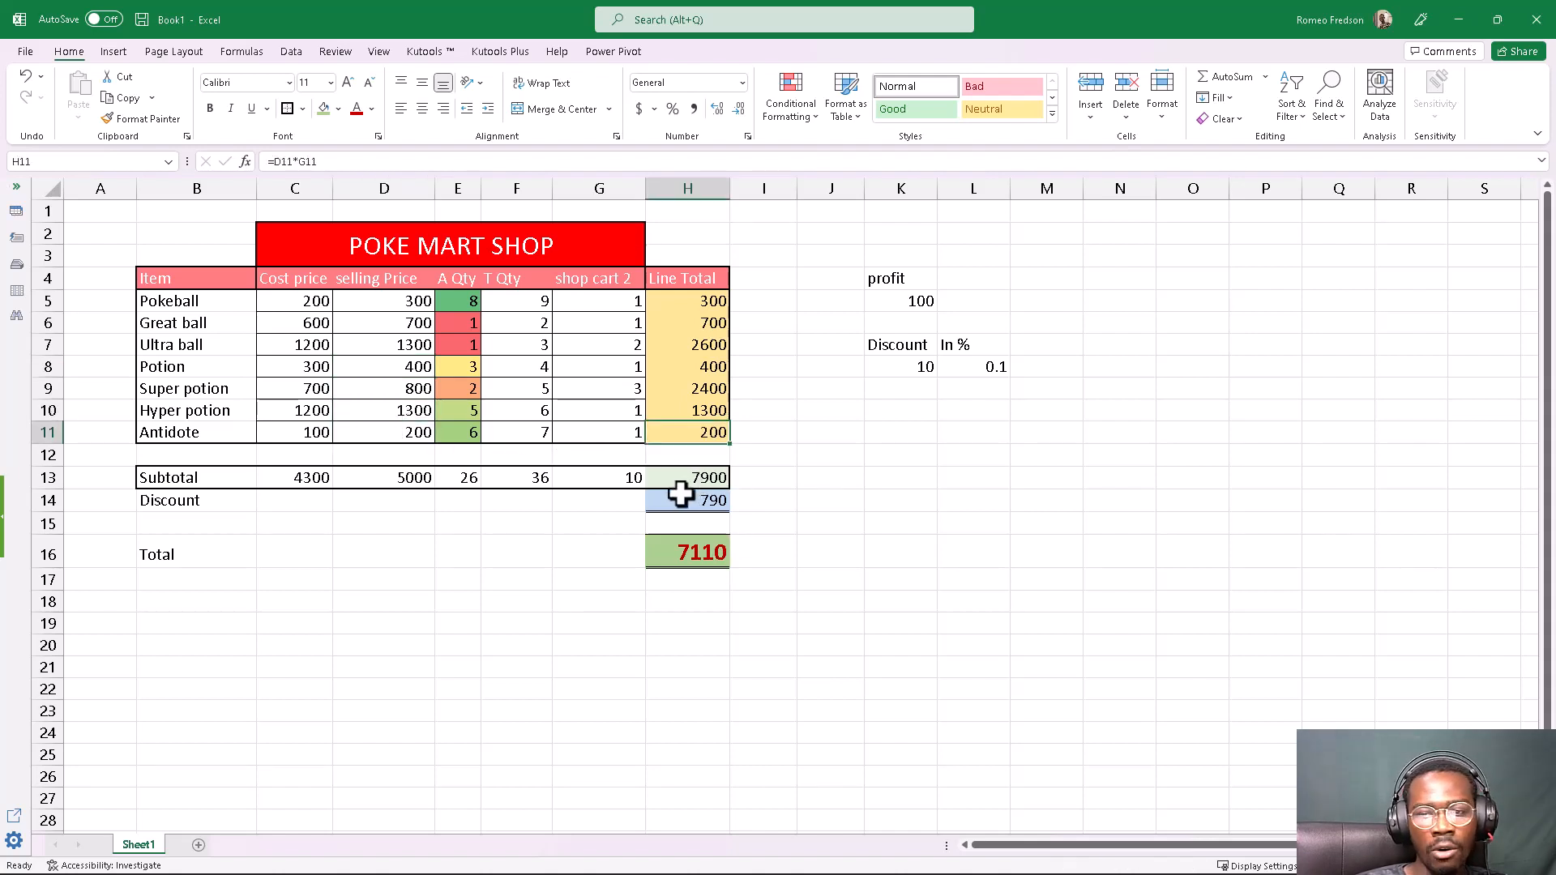
Set the T Qty of the Ultra ball to 5 and of the Hyper potion to 10.
{"action": "left_click", "coordinate": [544, 347]}
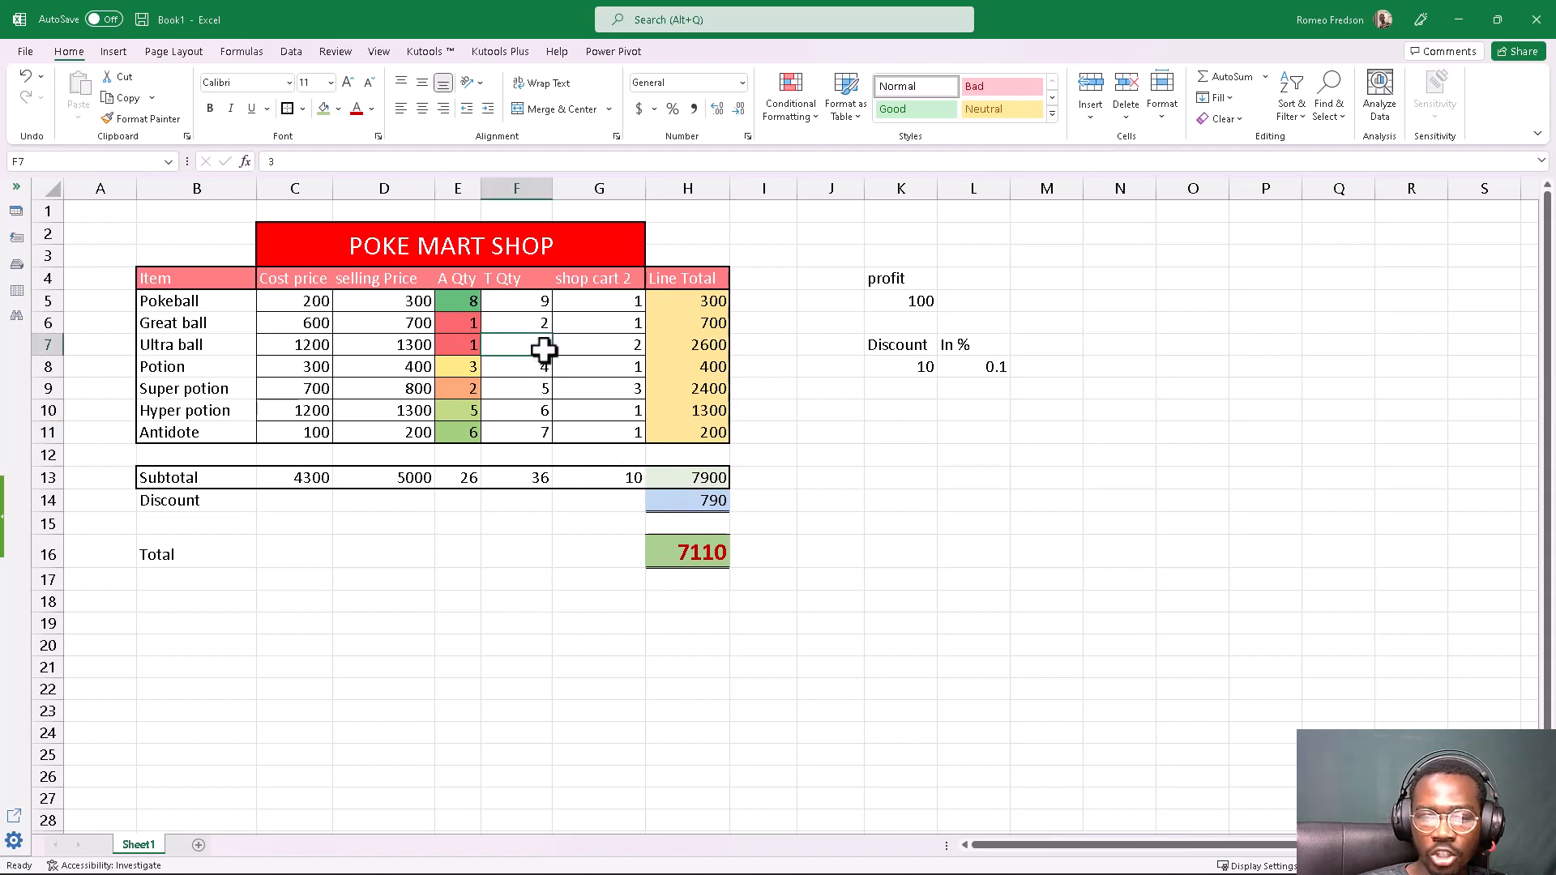
{"action": "key", "text": "Delete"}
{"action": "type", "text": "5"}
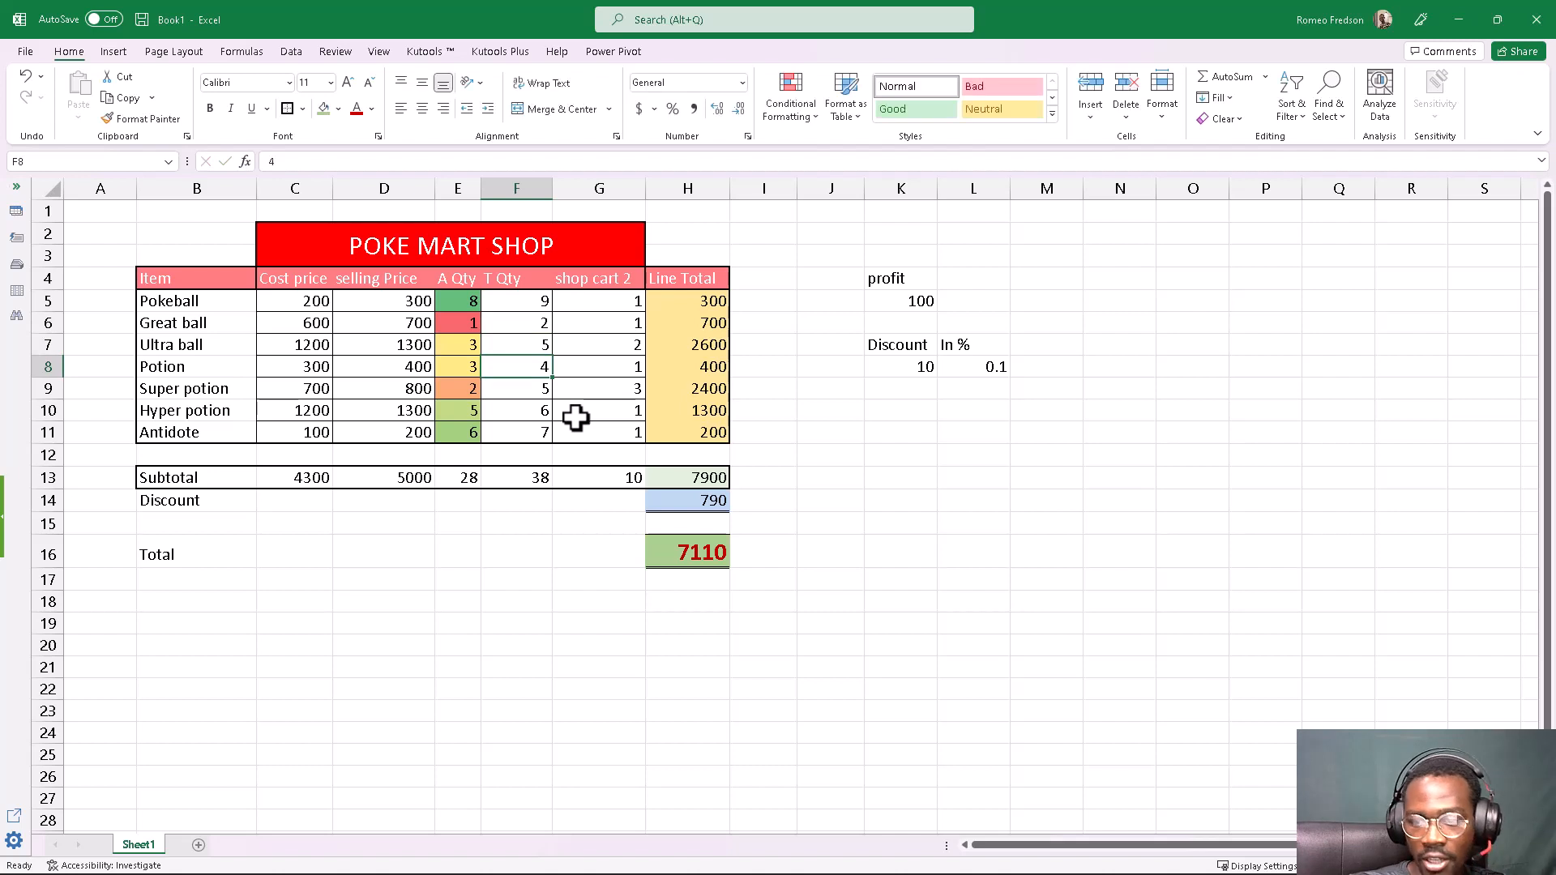
{"action": "left_click", "coordinate": [531, 409]}
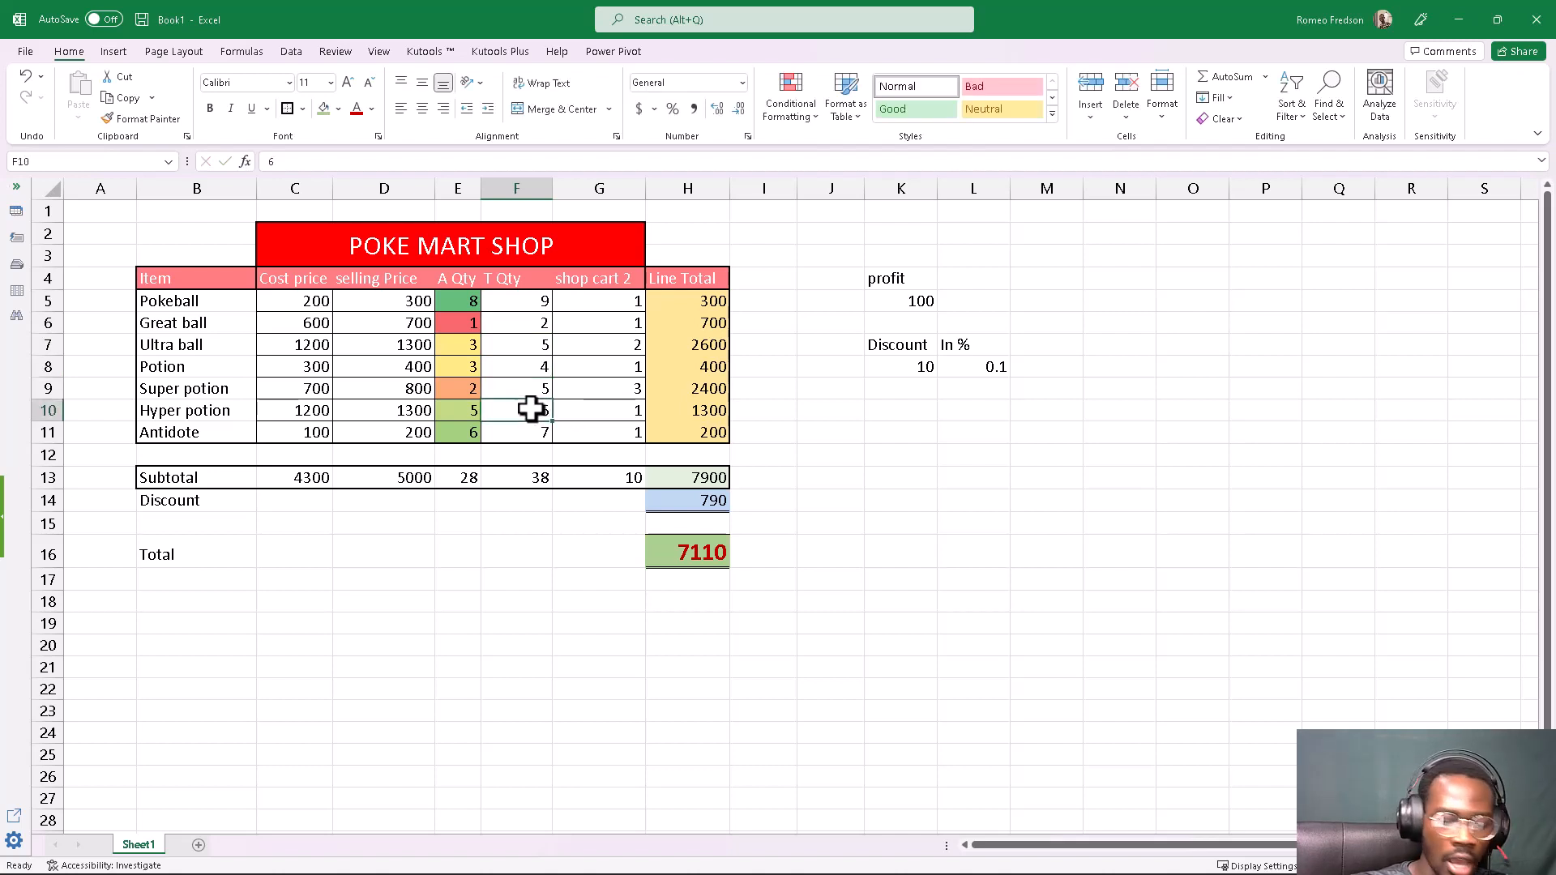
{"action": "type", "text": "10"}
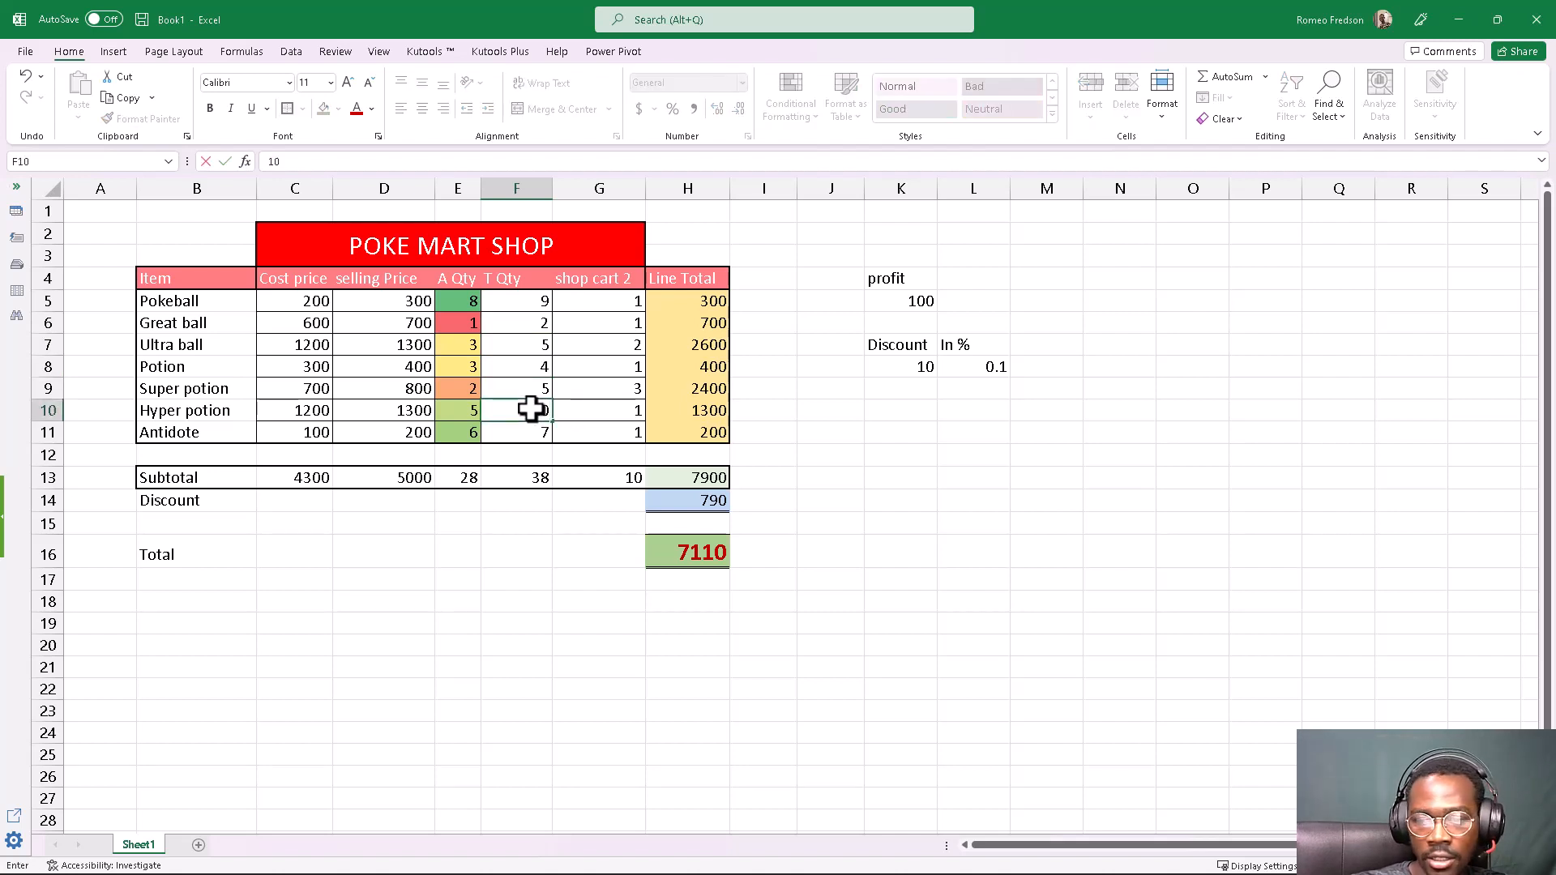
{"action": "key", "text": "Return"}
Set the T Qty of the Potion to 14 and check the A Qty and T Qty subtotals in row 13.
{"action": "left_click", "coordinate": [527, 366]}
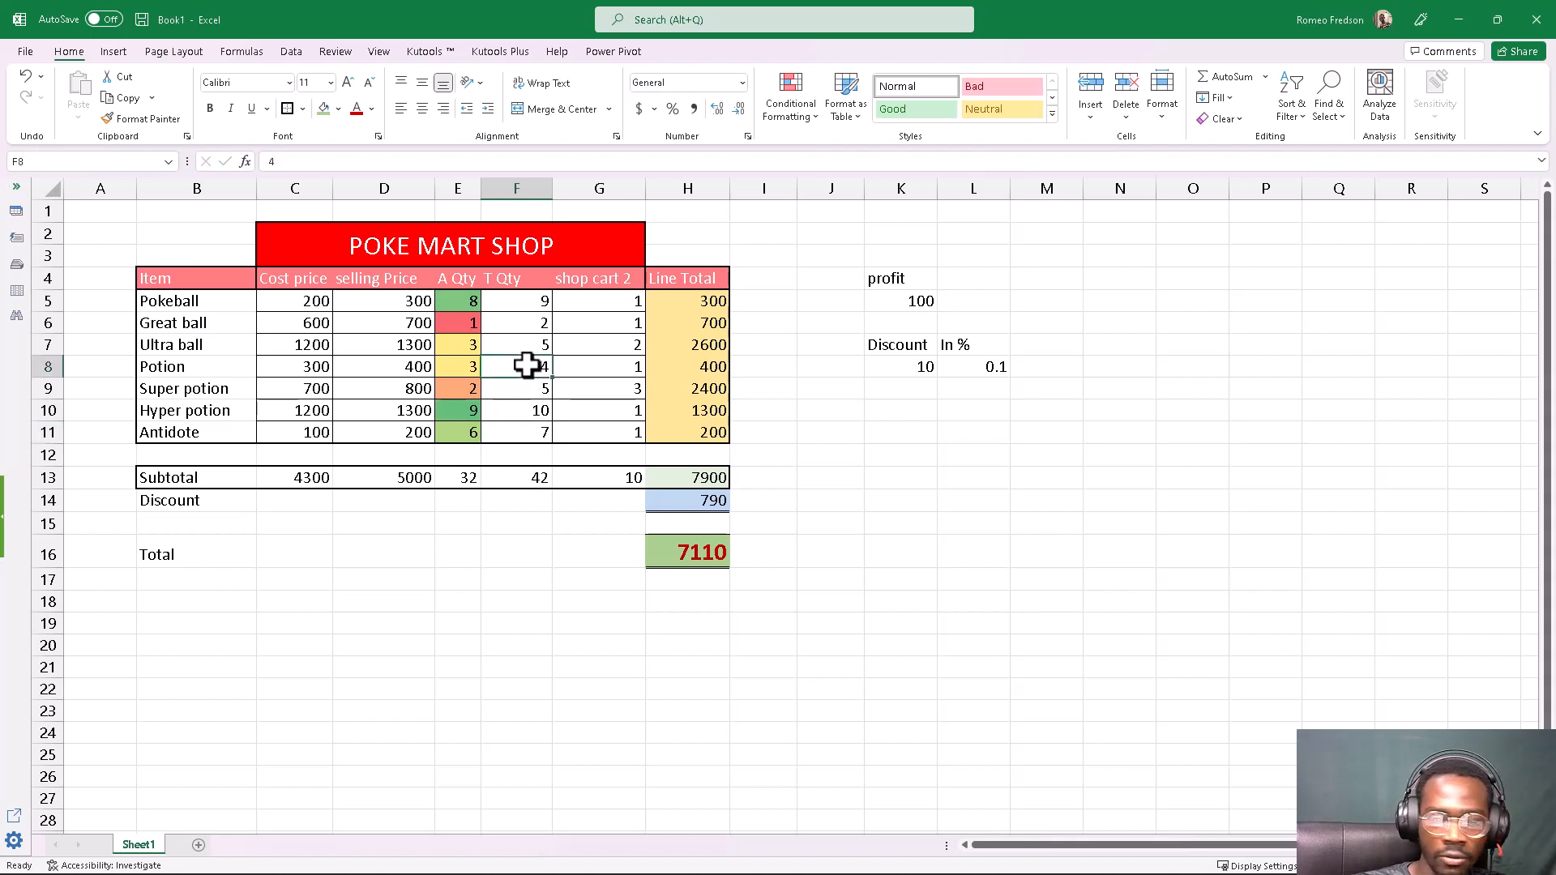
{"action": "type", "text": "14"}
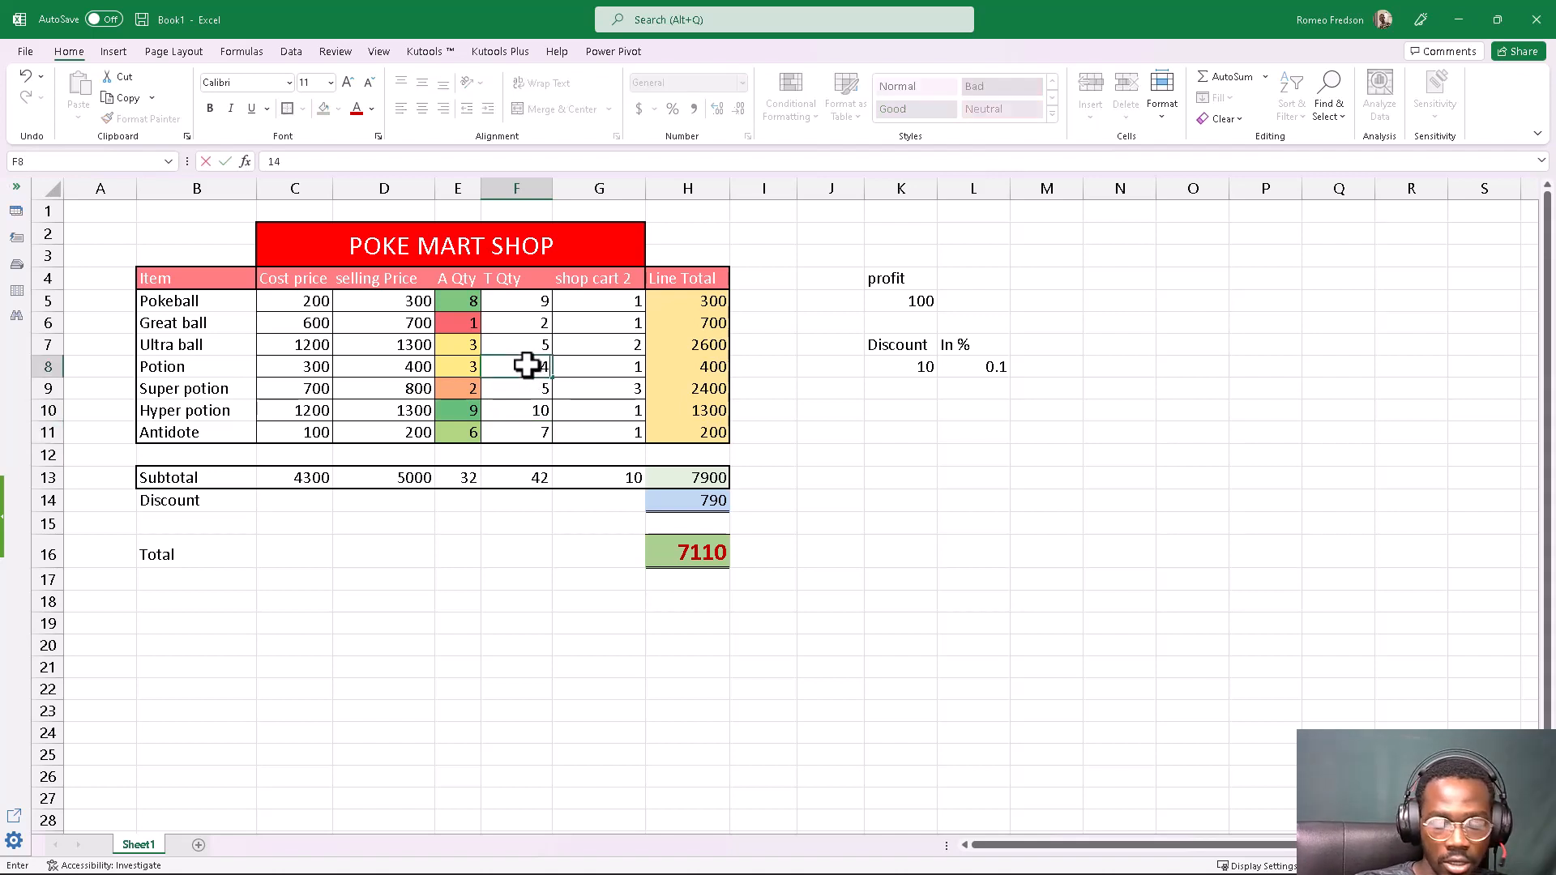
{"action": "key", "text": "Return"}
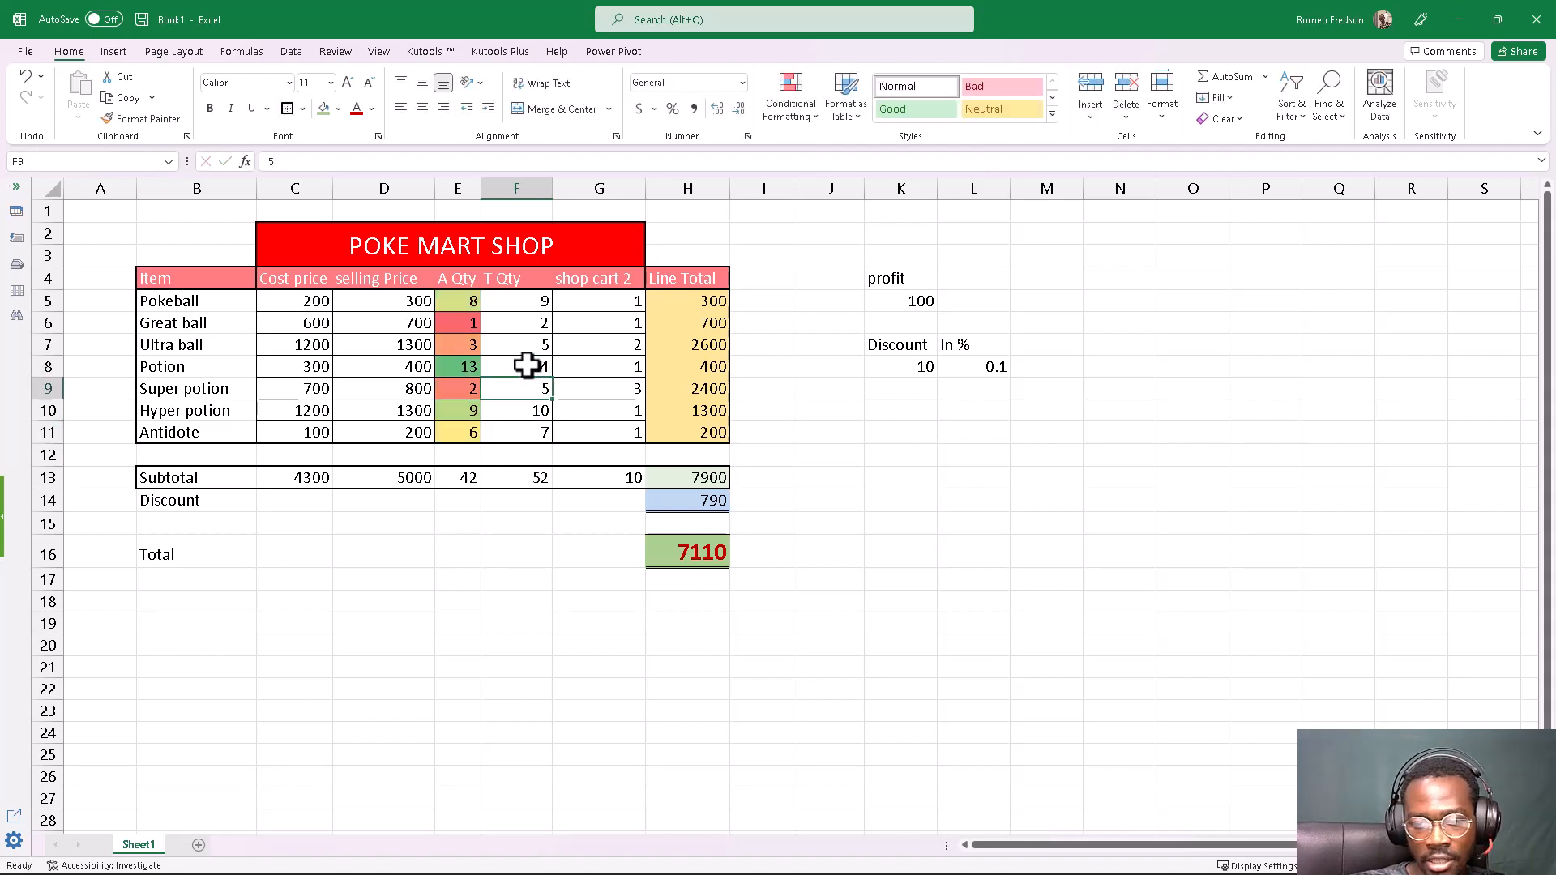
{"action": "left_click", "coordinate": [459, 481]}
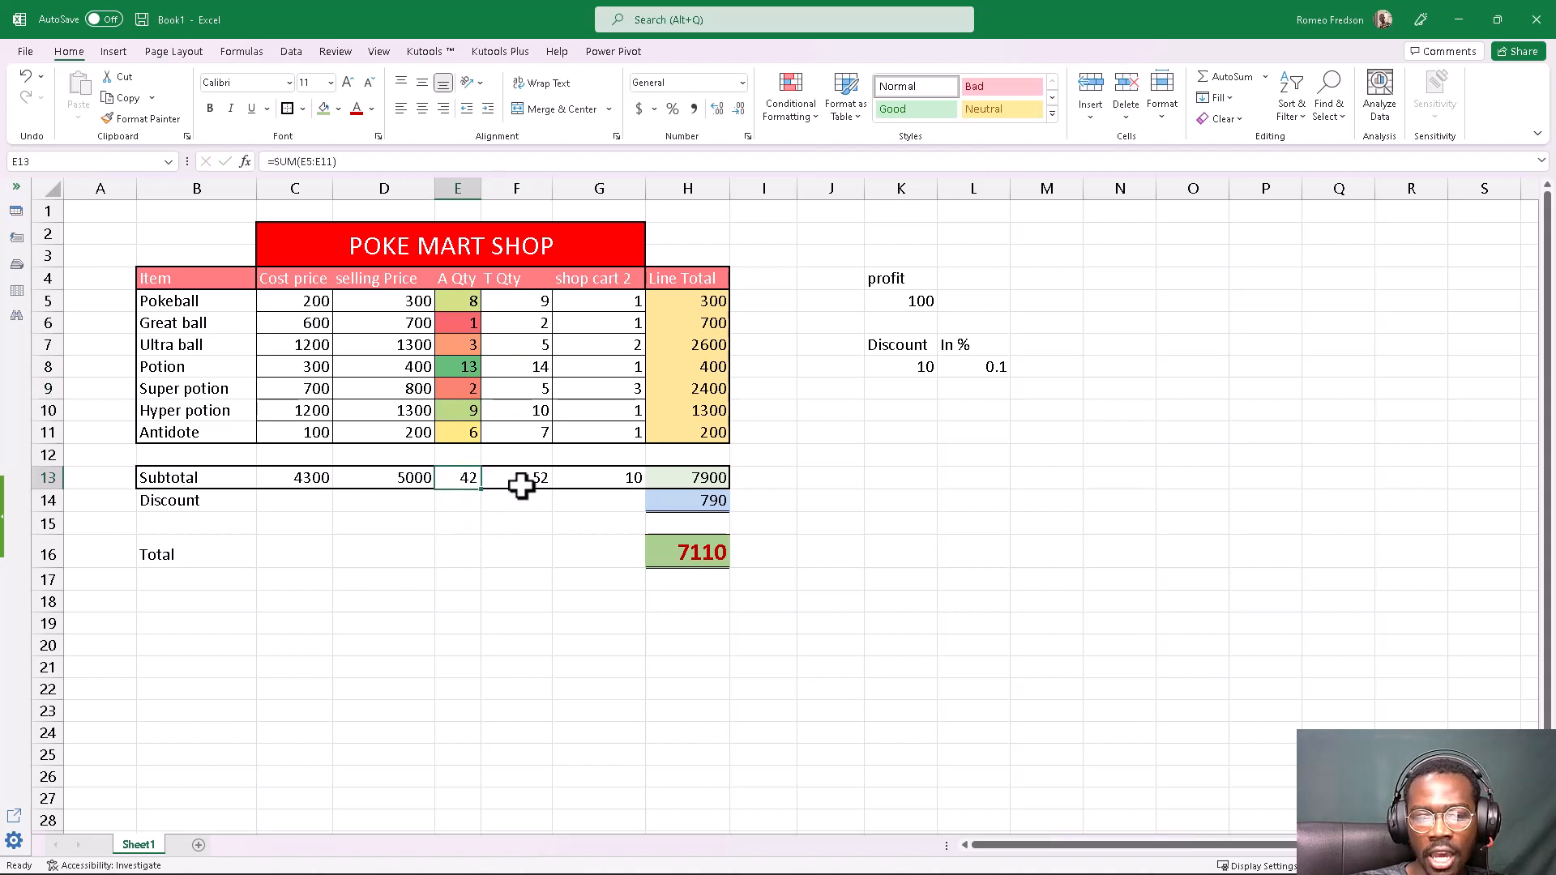
{"action": "left_click", "coordinate": [517, 483]}
{"action": "left_click", "coordinate": [673, 644]}
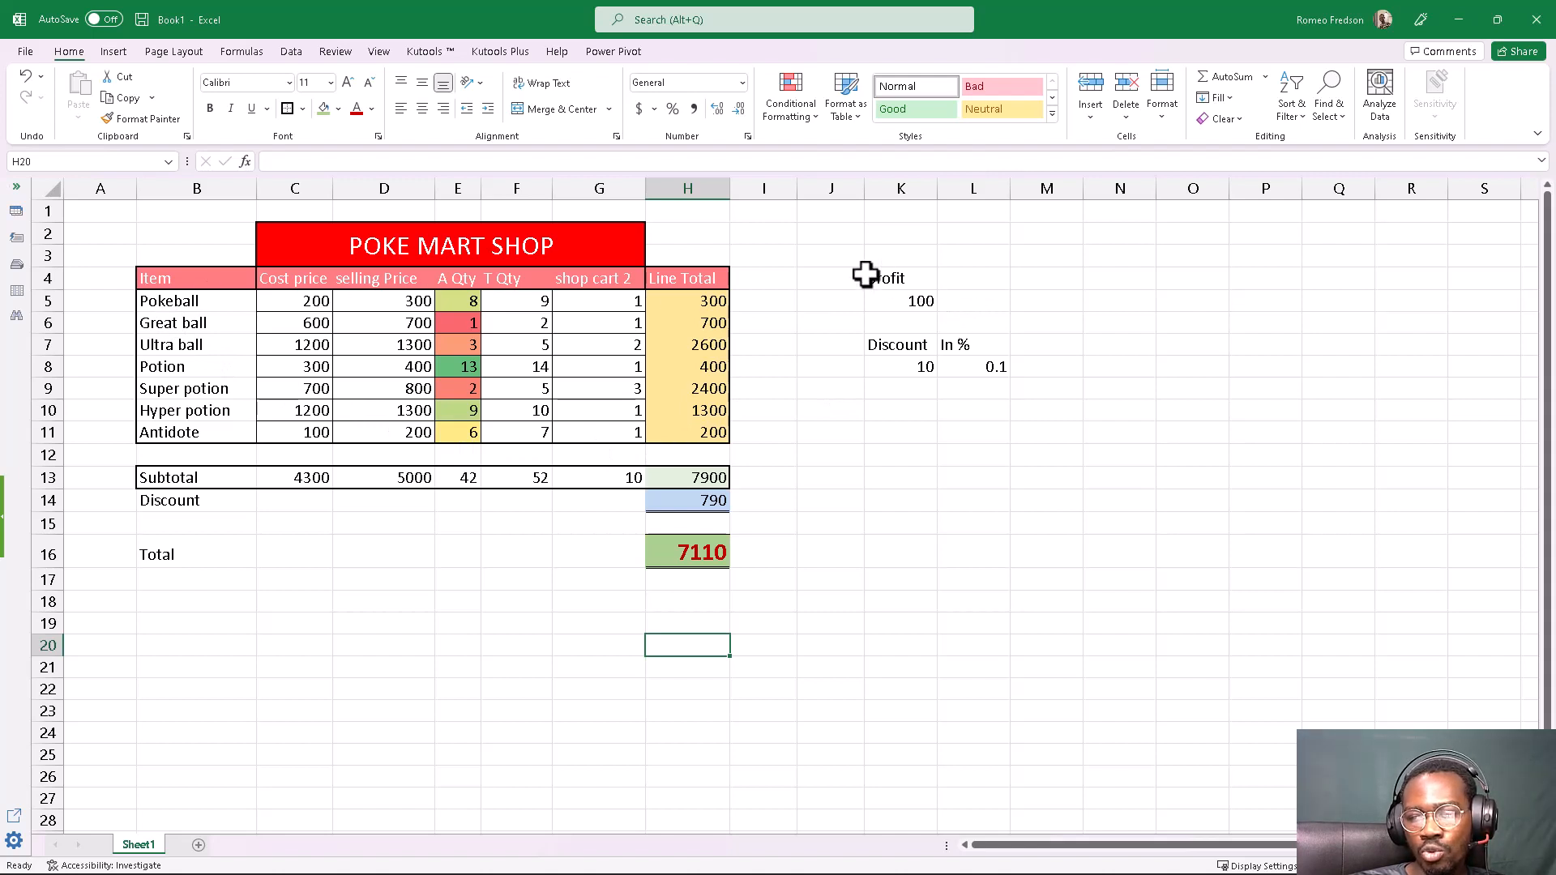
Fill the profit label in K4 with the lightest orange theme colour and the Discount label in K7 with a dark green one.
{"action": "left_click_drag", "start_coordinate": [876, 280], "coordinate": [1000, 381]}
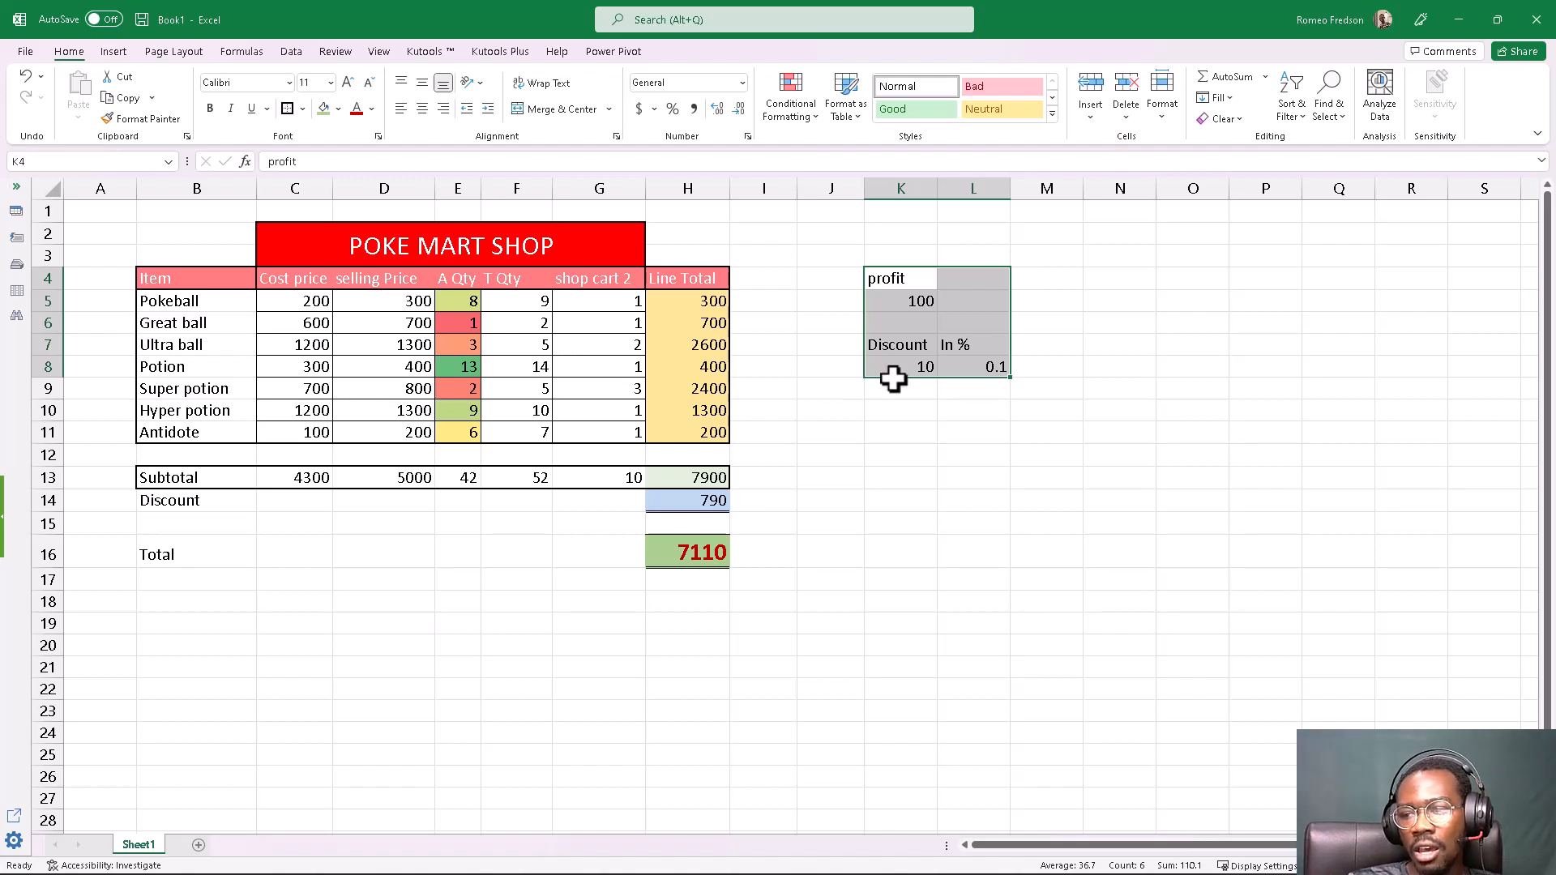
{"action": "left_click", "coordinate": [908, 282]}
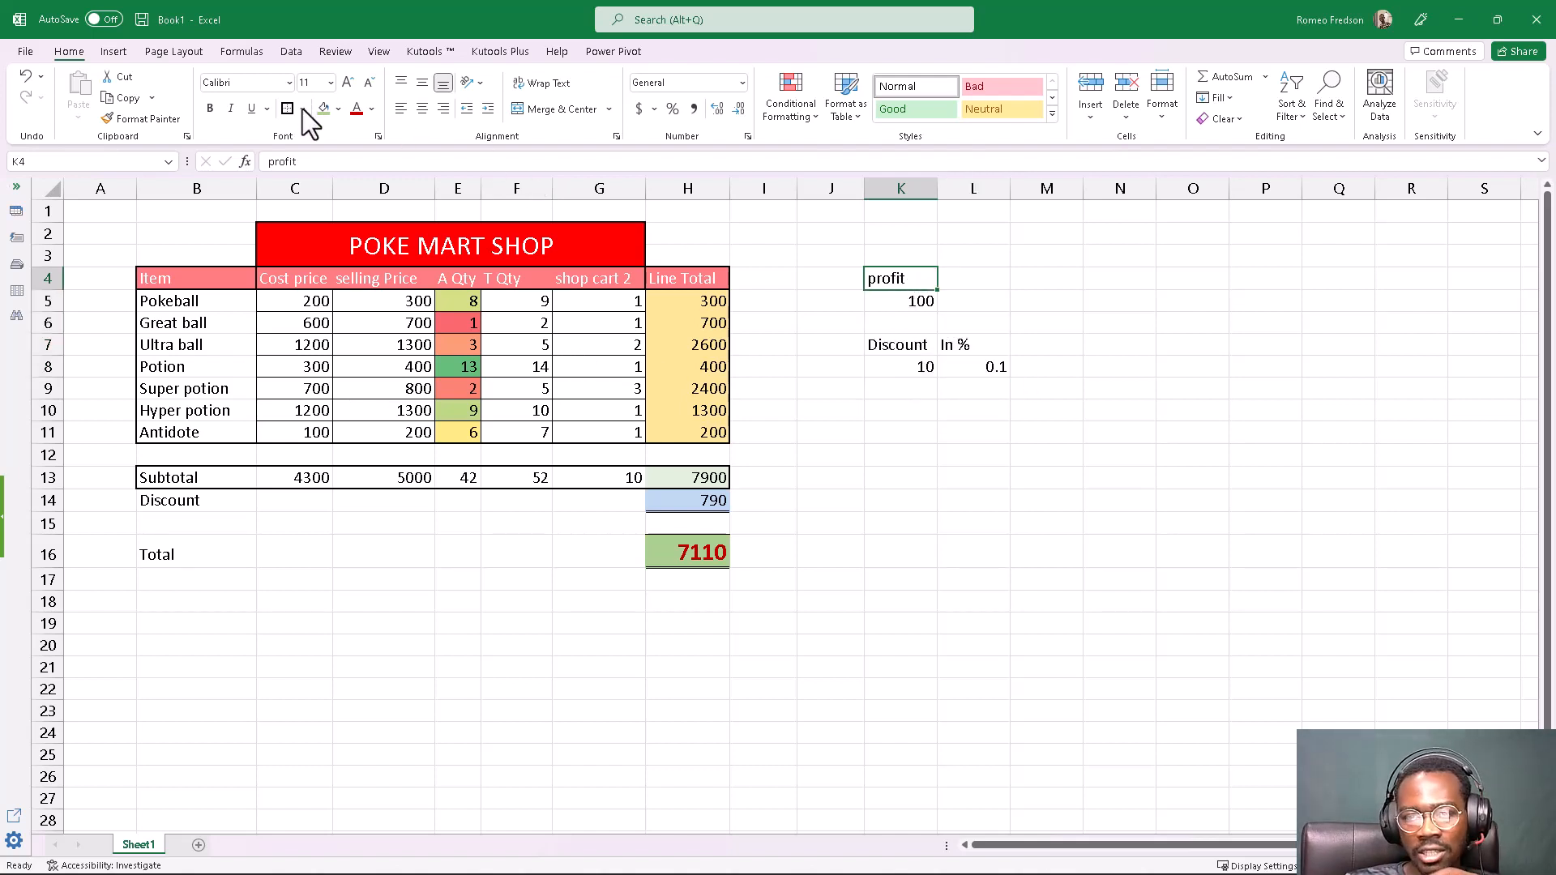
{"action": "left_click", "coordinate": [338, 110]}
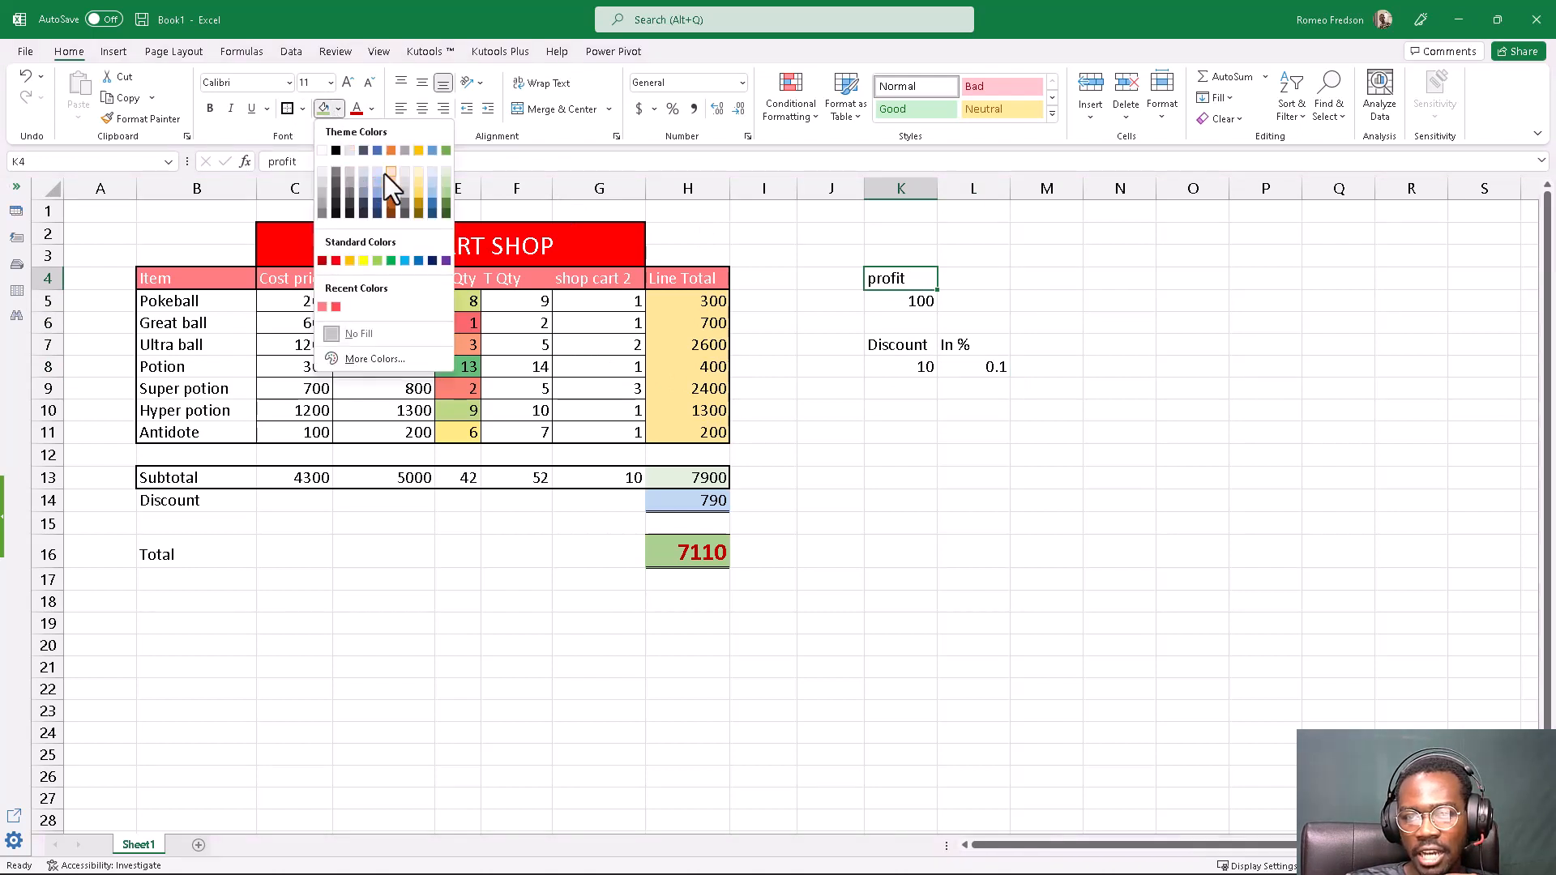
{"action": "left_click", "coordinate": [392, 175]}
{"action": "left_click", "coordinate": [904, 346]}
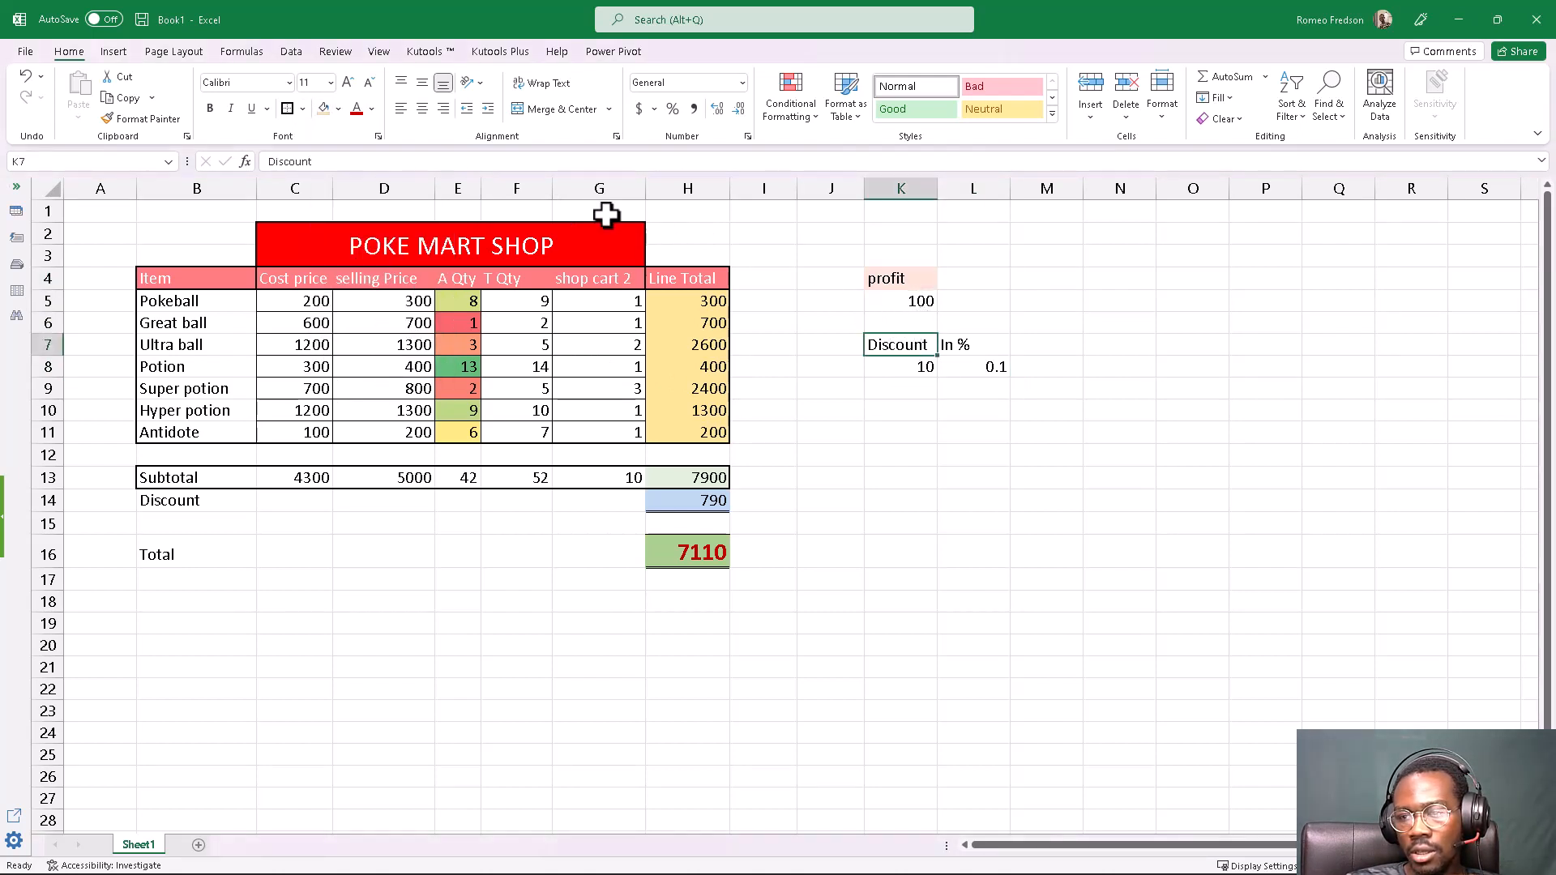
{"action": "left_click", "coordinate": [338, 108]}
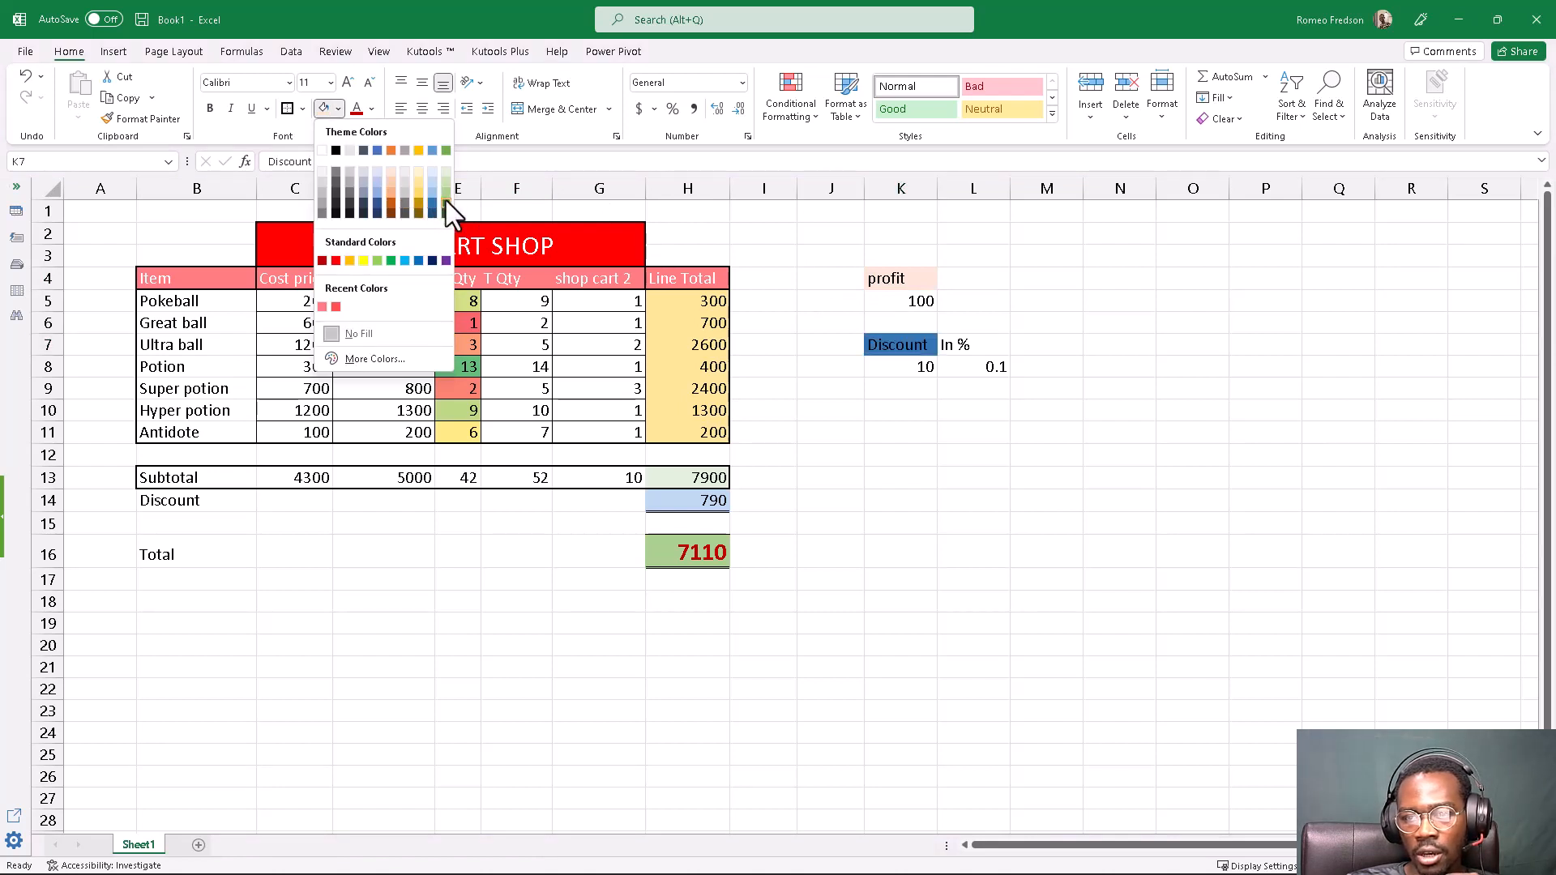
{"action": "left_click", "coordinate": [446, 211]}
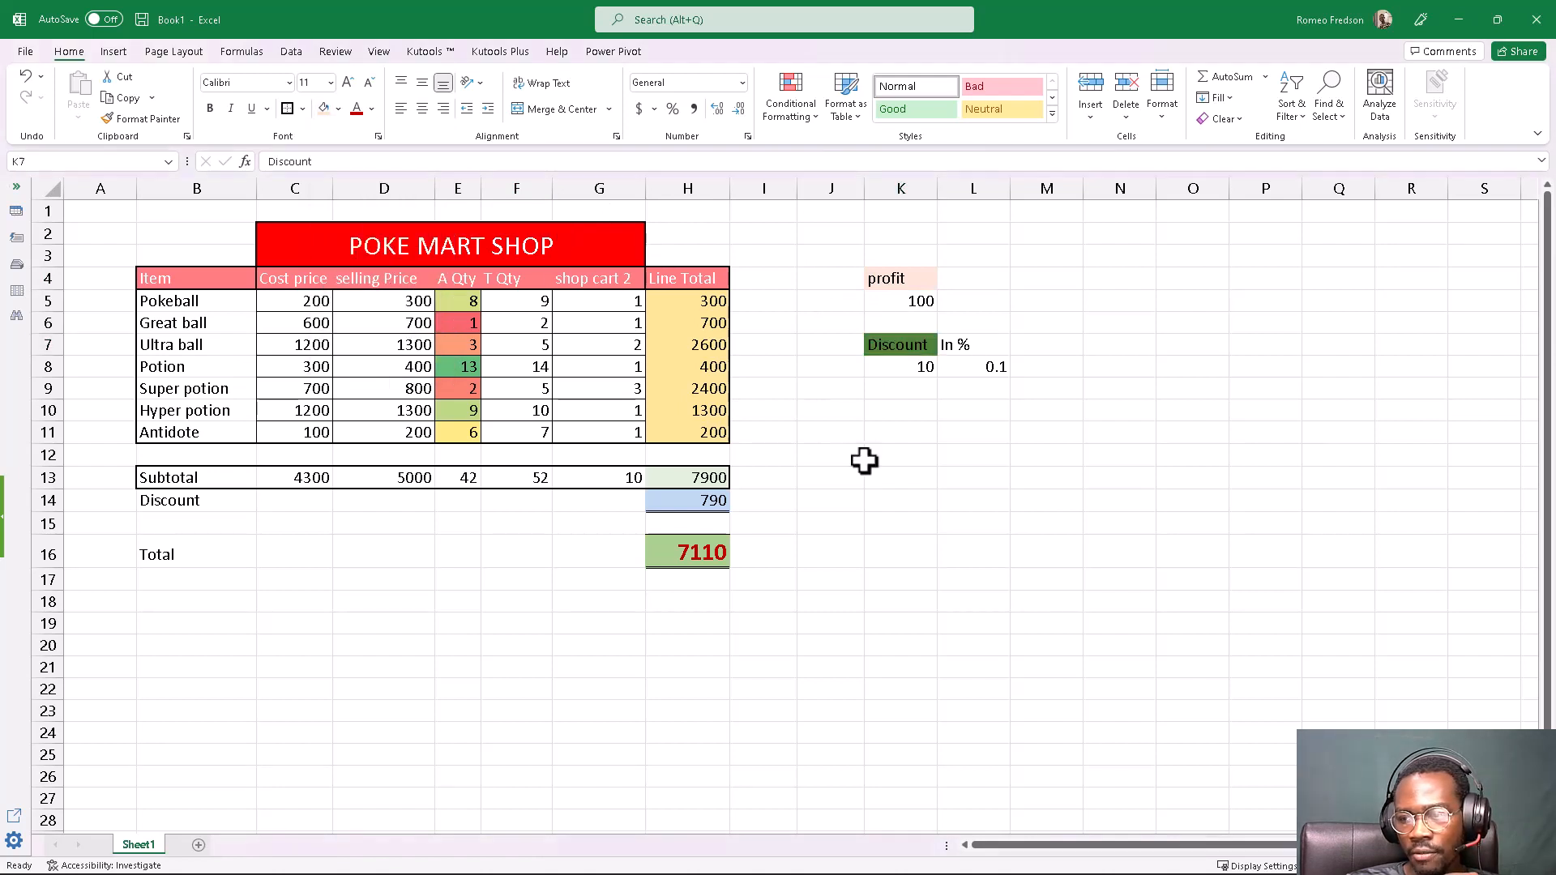
{"action": "left_click", "coordinate": [863, 458]}
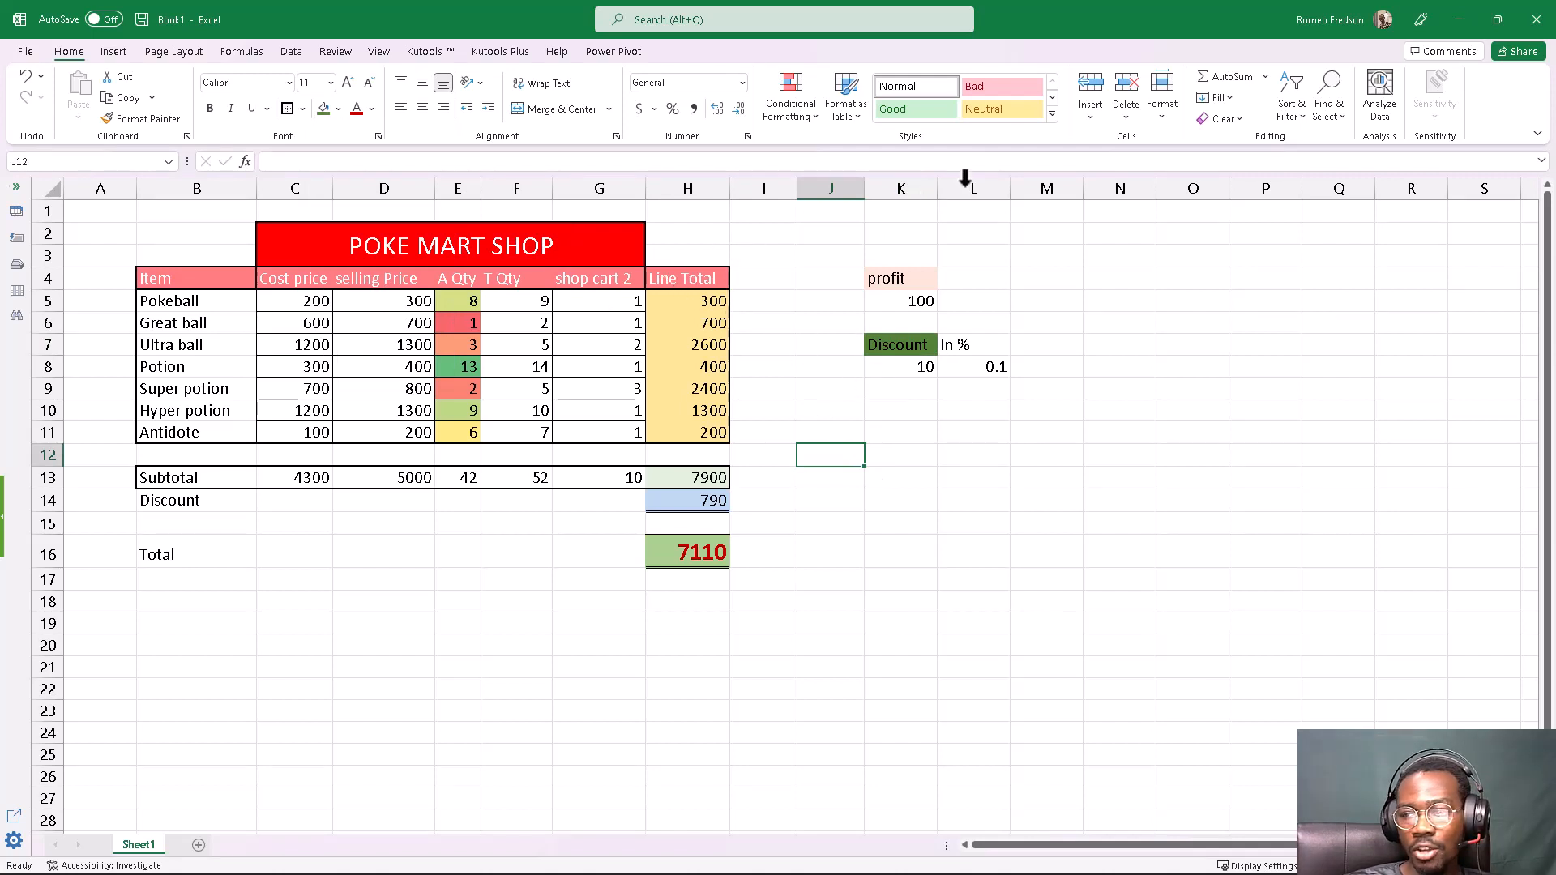
Hide columns K and L, which hold the profit and discount values.
{"action": "left_click_drag", "start_coordinate": [965, 183], "coordinate": [921, 197]}
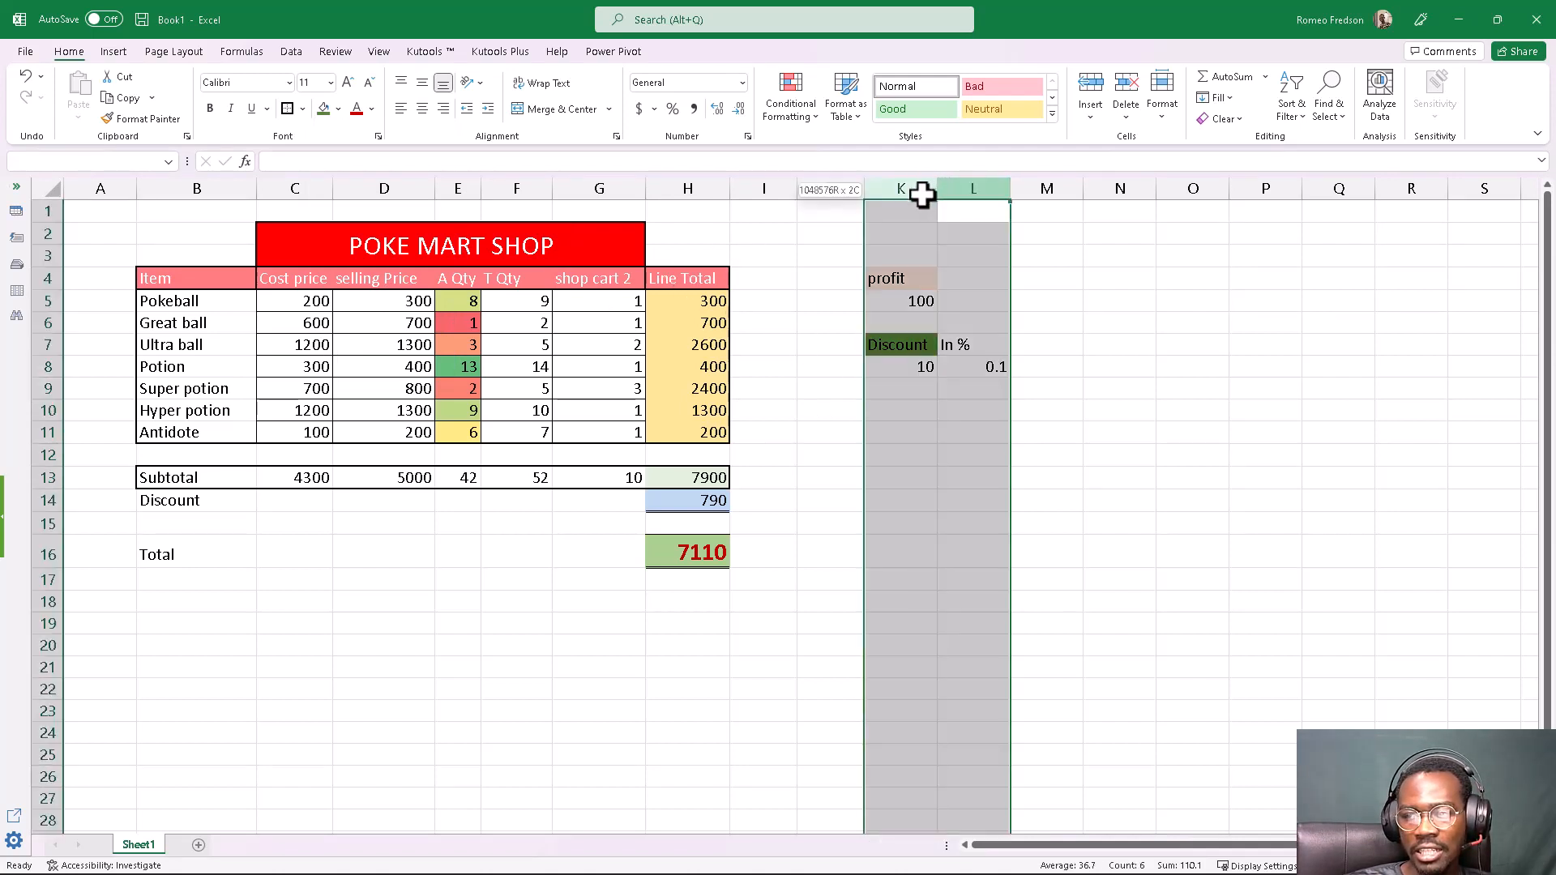
{"action": "right_click", "coordinate": [932, 253]}
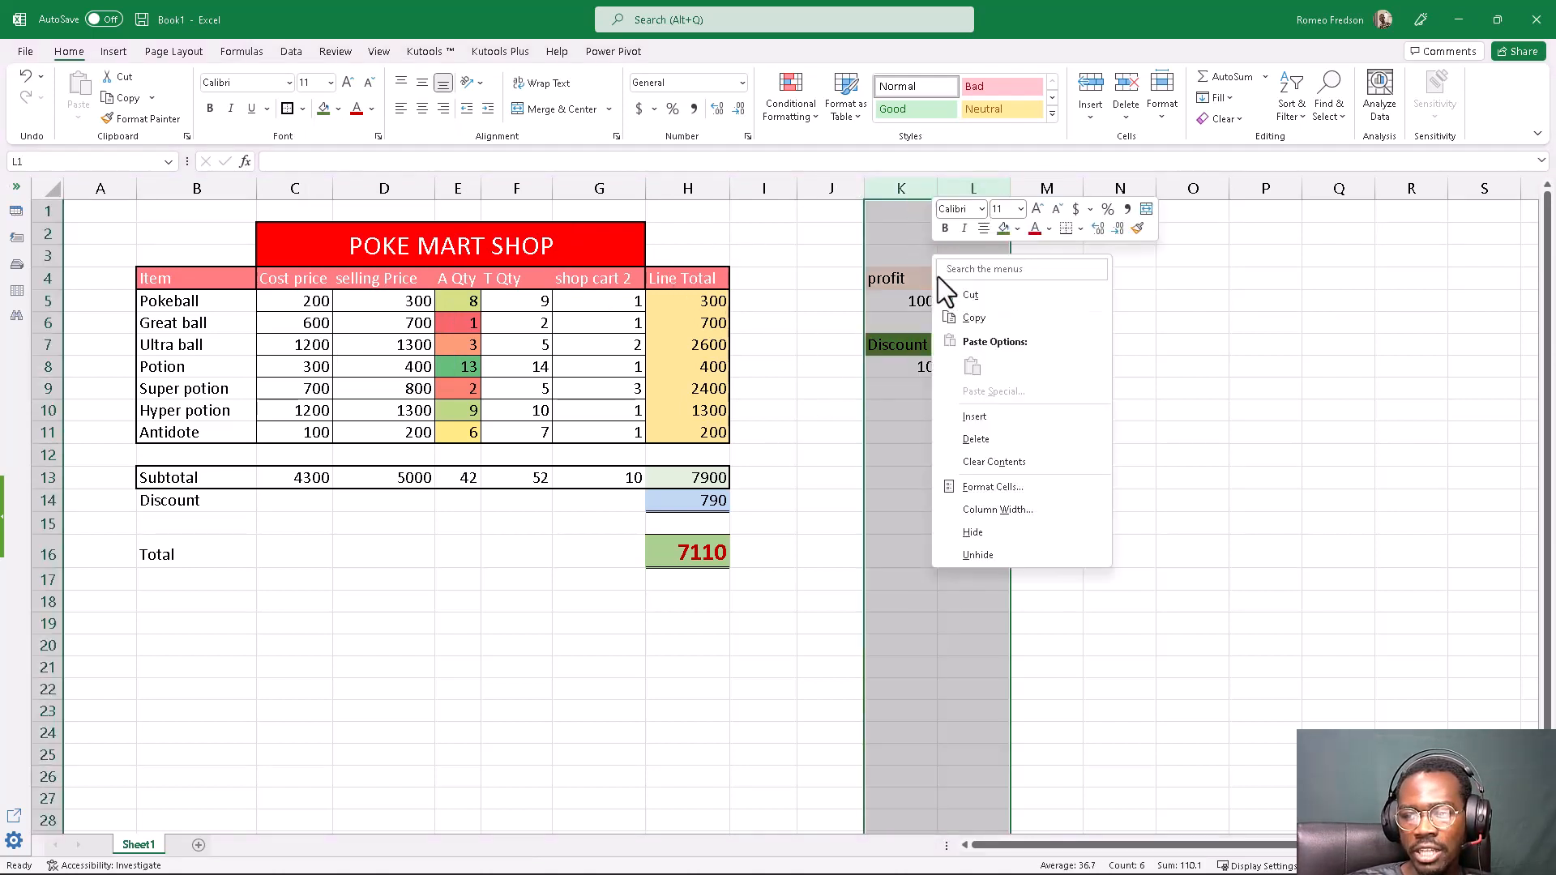
{"action": "left_click", "coordinate": [972, 550]}
{"action": "left_click", "coordinate": [604, 640]}
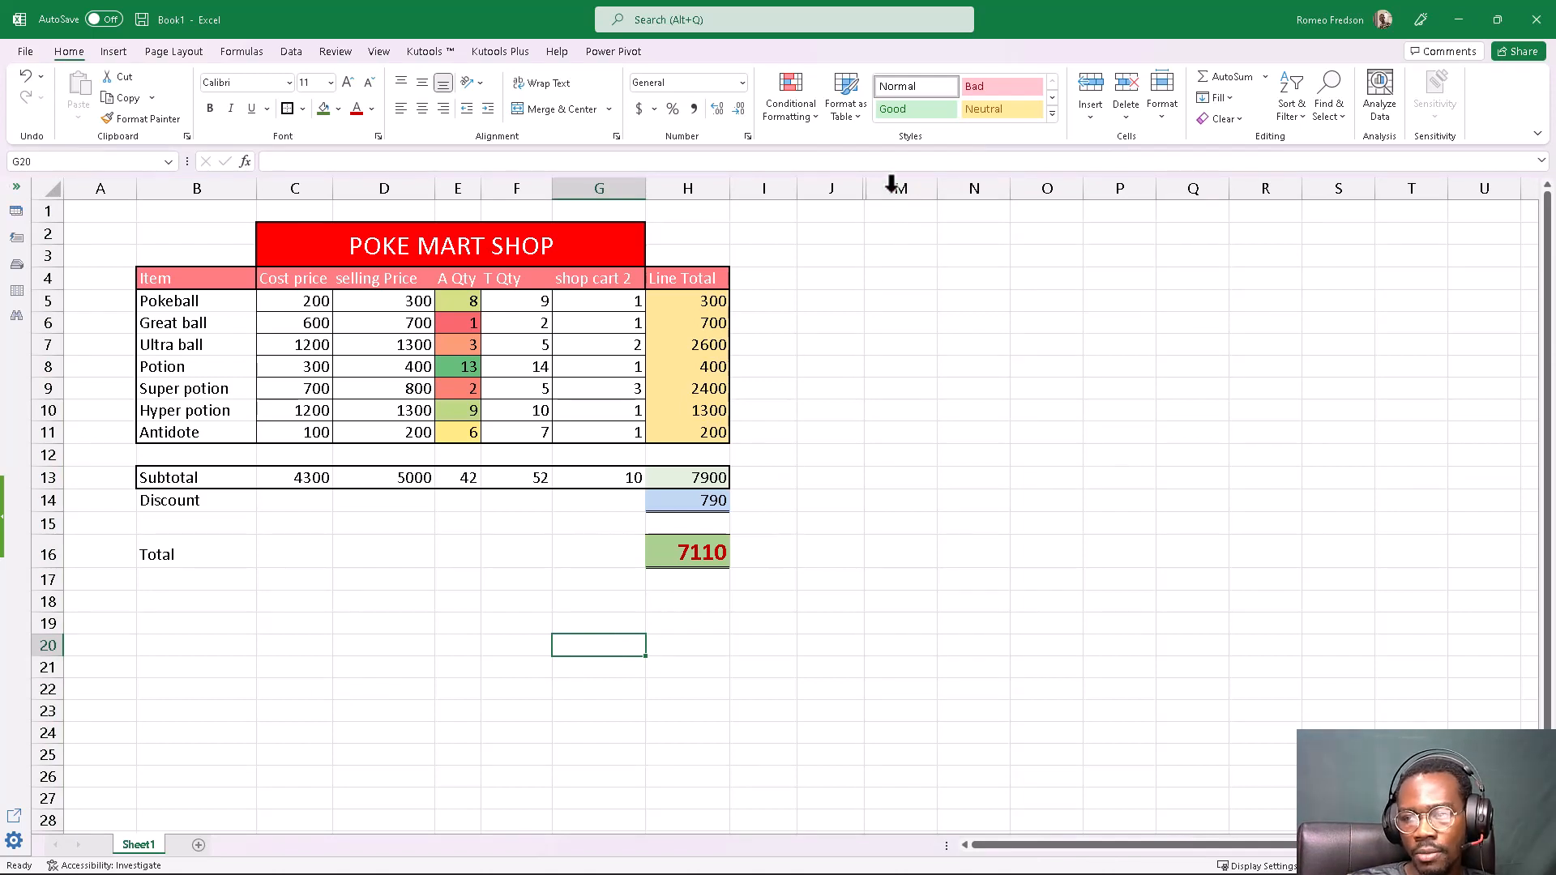
Unhide columns K and L between columns J and M.
{"action": "left_click_drag", "start_coordinate": [892, 188], "coordinate": [851, 195]}
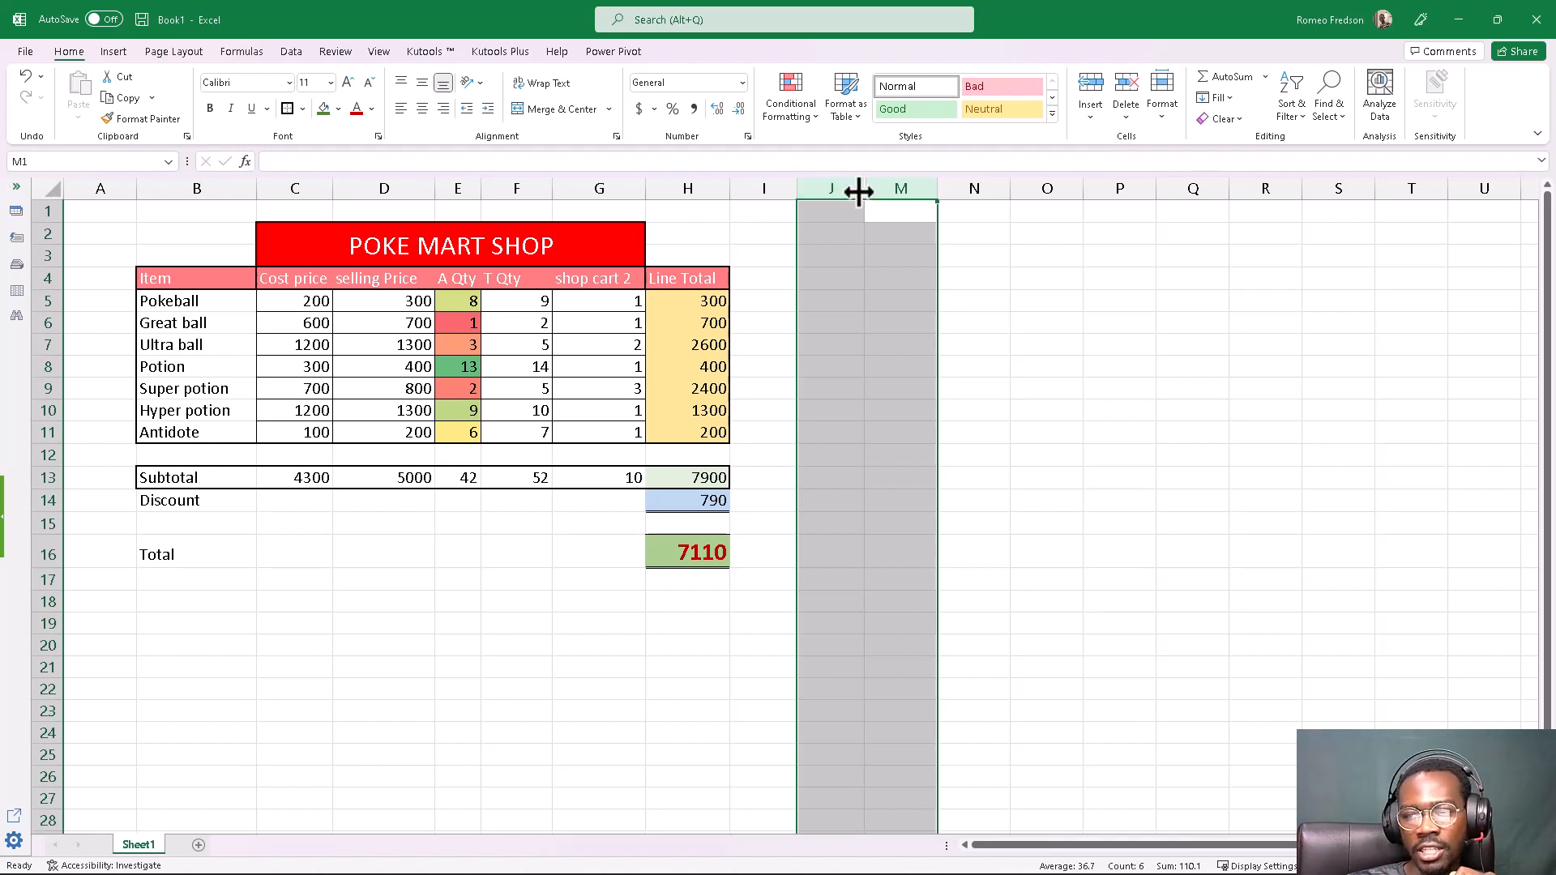
{"action": "double_click", "coordinate": [863, 189]}
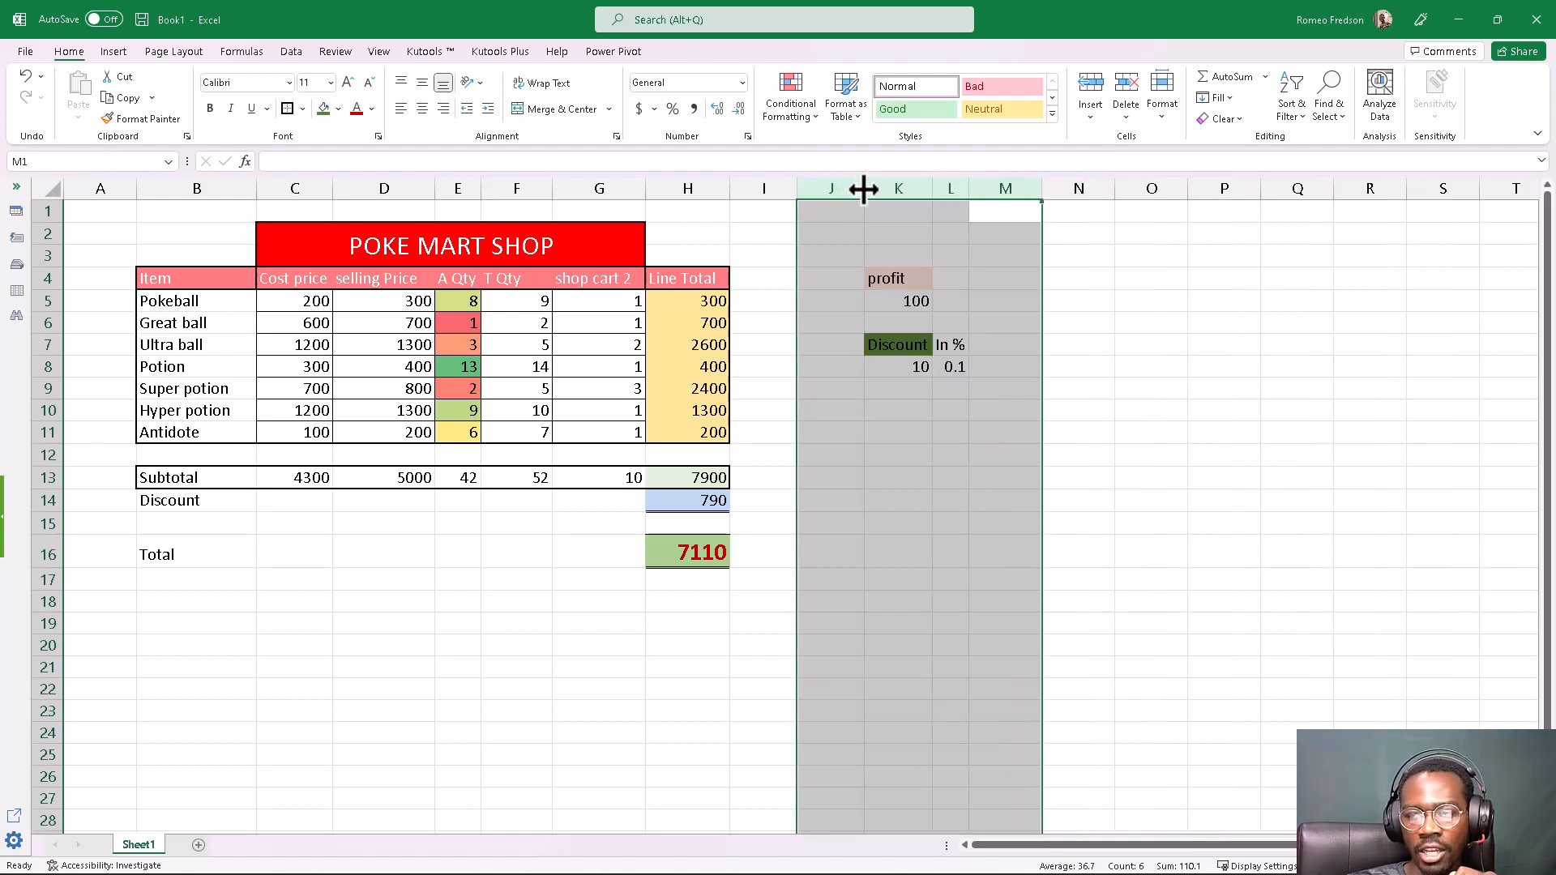
{"action": "left_click", "coordinate": [914, 477]}
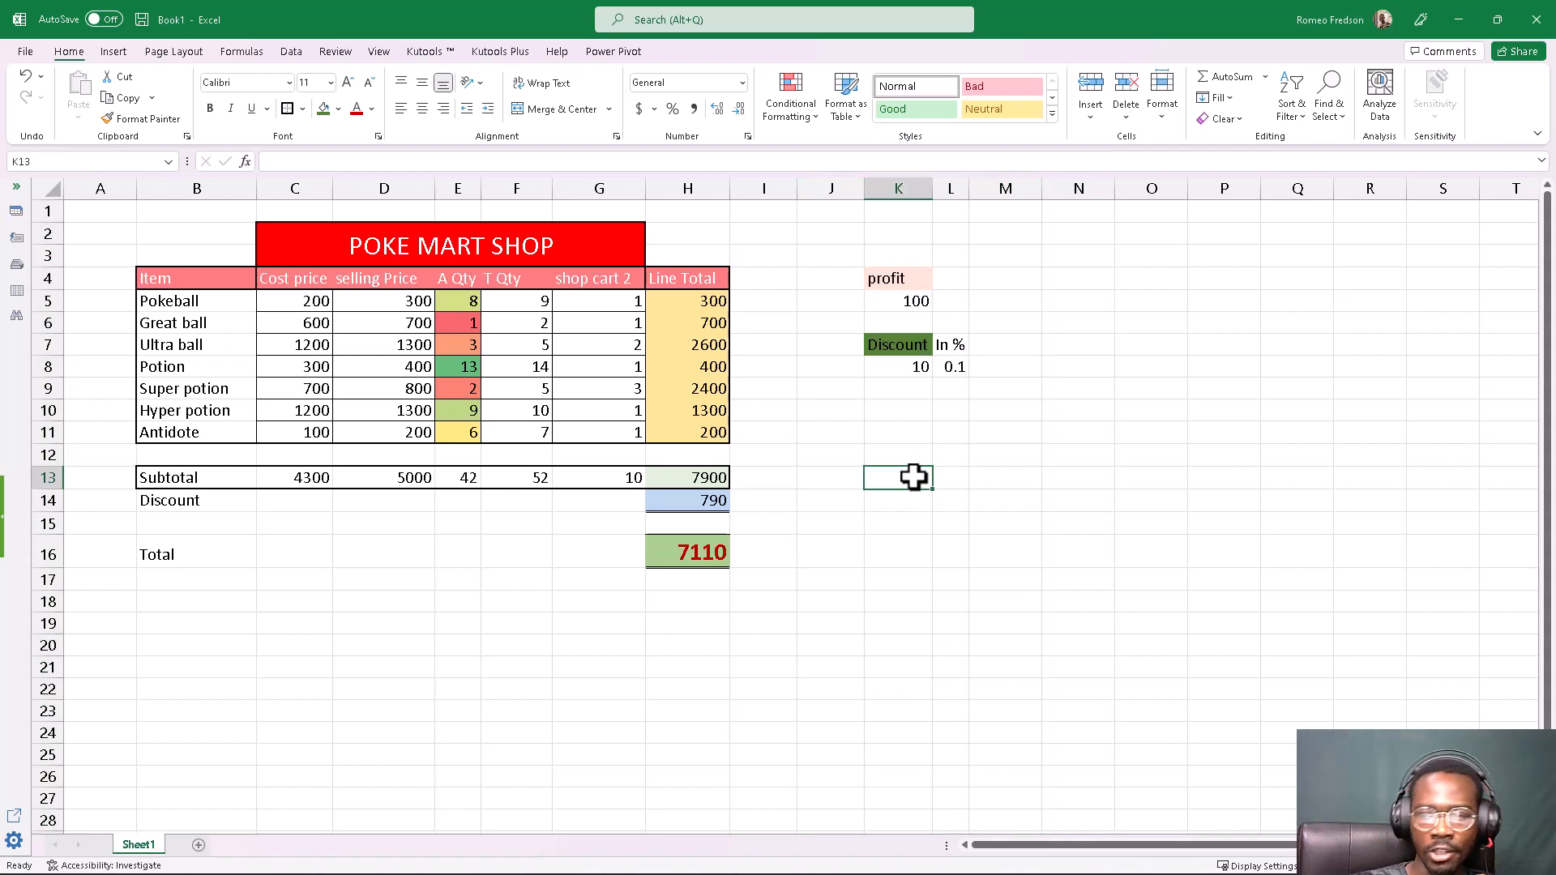
Inspect the formula of the percentage discount in L8 and set the Discount value in K8 to 35.
{"action": "left_click", "coordinate": [952, 367]}
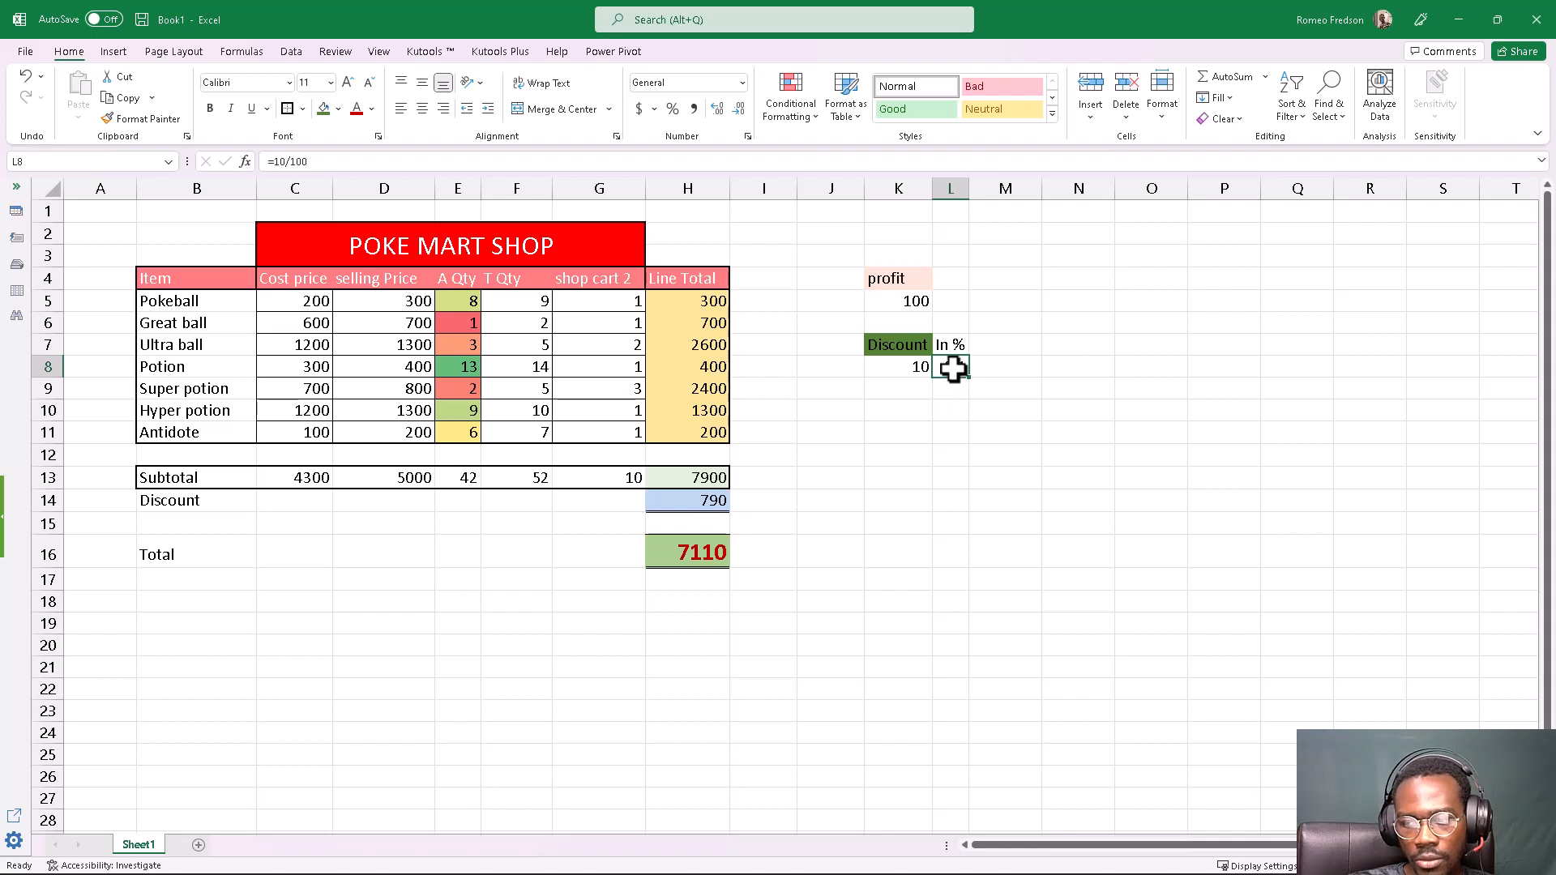
{"action": "left_click", "coordinate": [914, 370]}
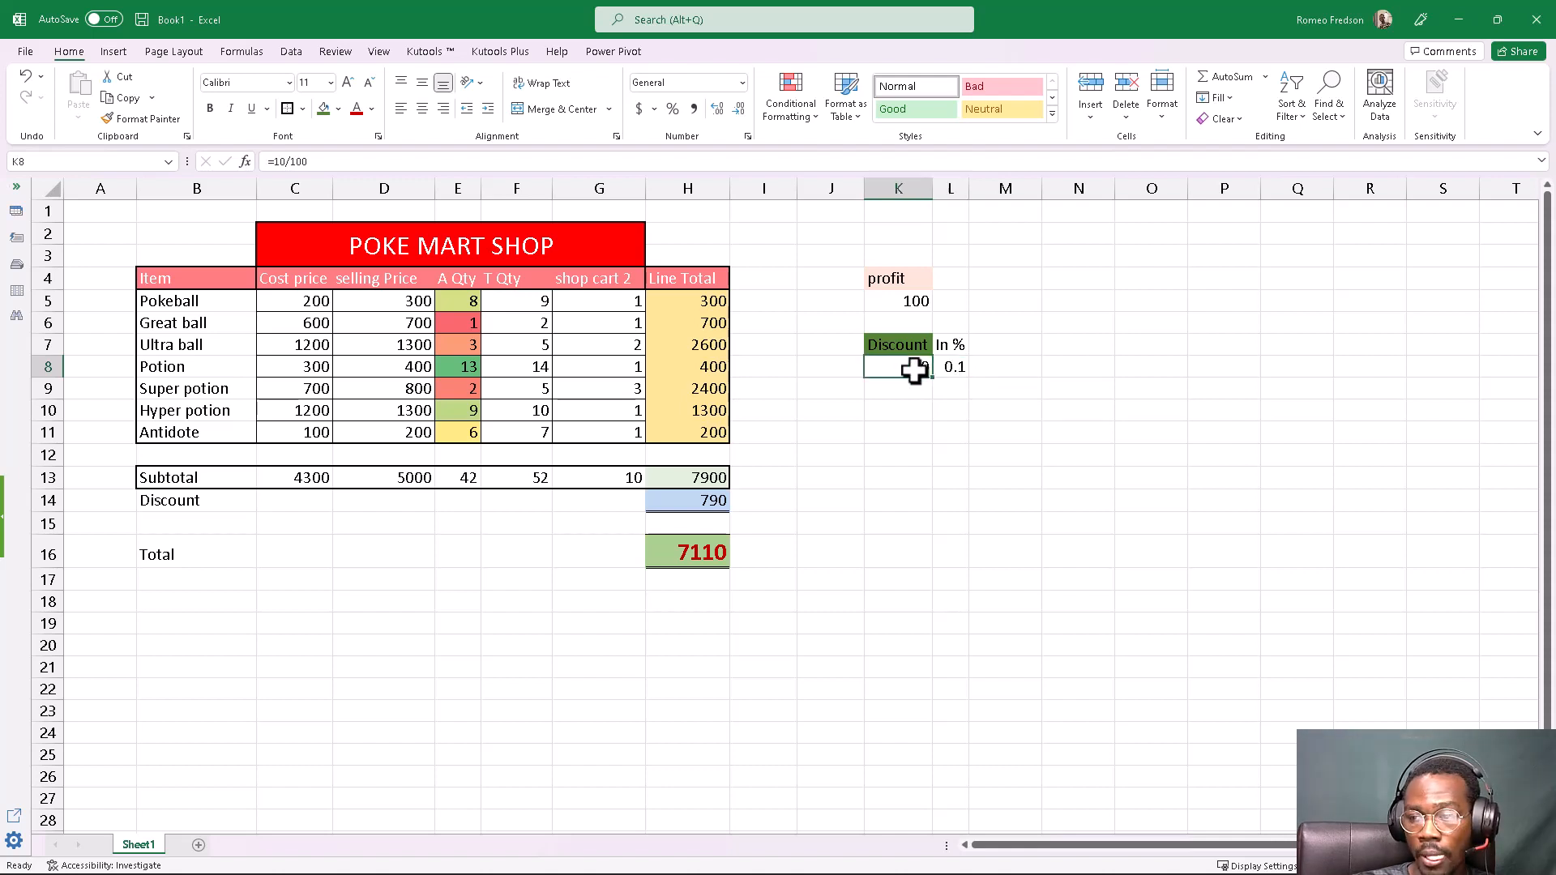
{"action": "type", "text": "3"}
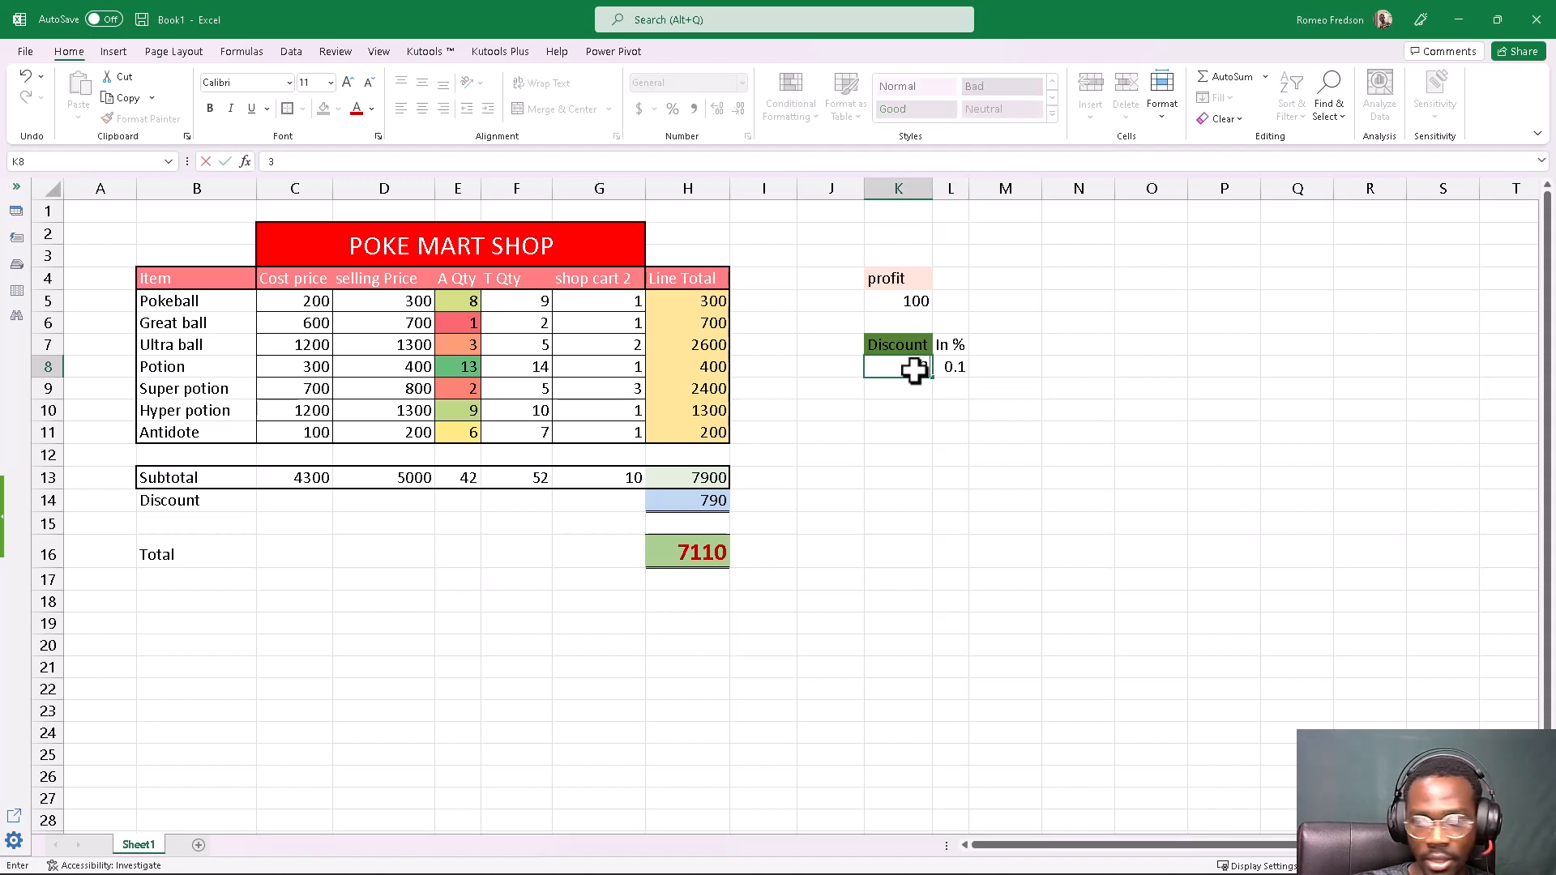
{"action": "type", "text": "5"}
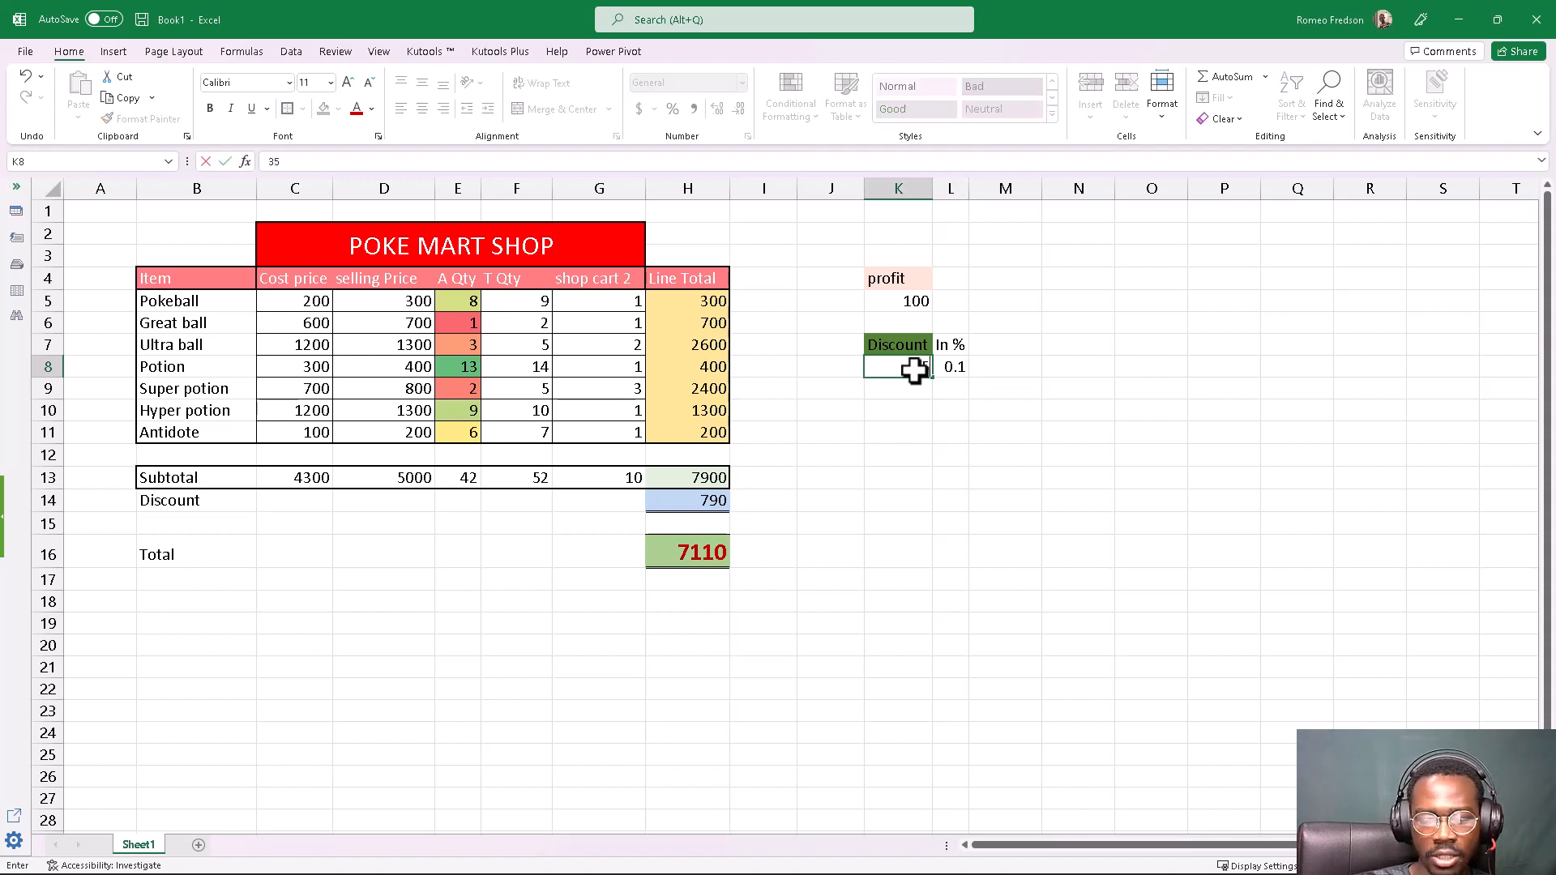
{"action": "key", "text": "Return"}
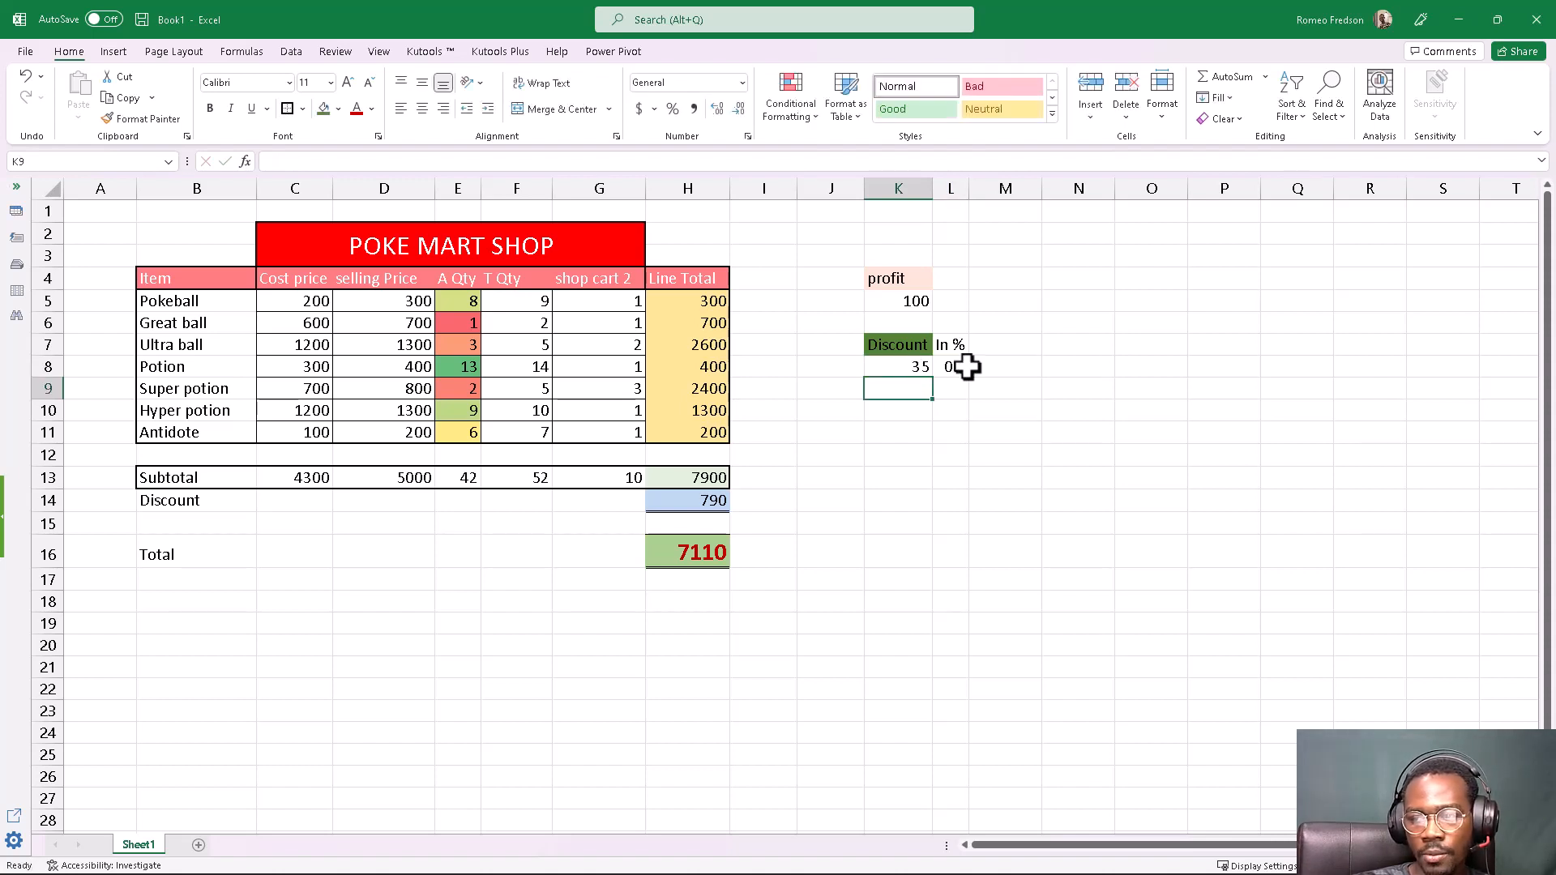
Replace the 10 in L8's formula with a reference to K8, and check the Discount and Total formulas in H14 and H16.
{"action": "left_click", "coordinate": [955, 366]}
{"action": "double_click", "coordinate": [955, 366]}
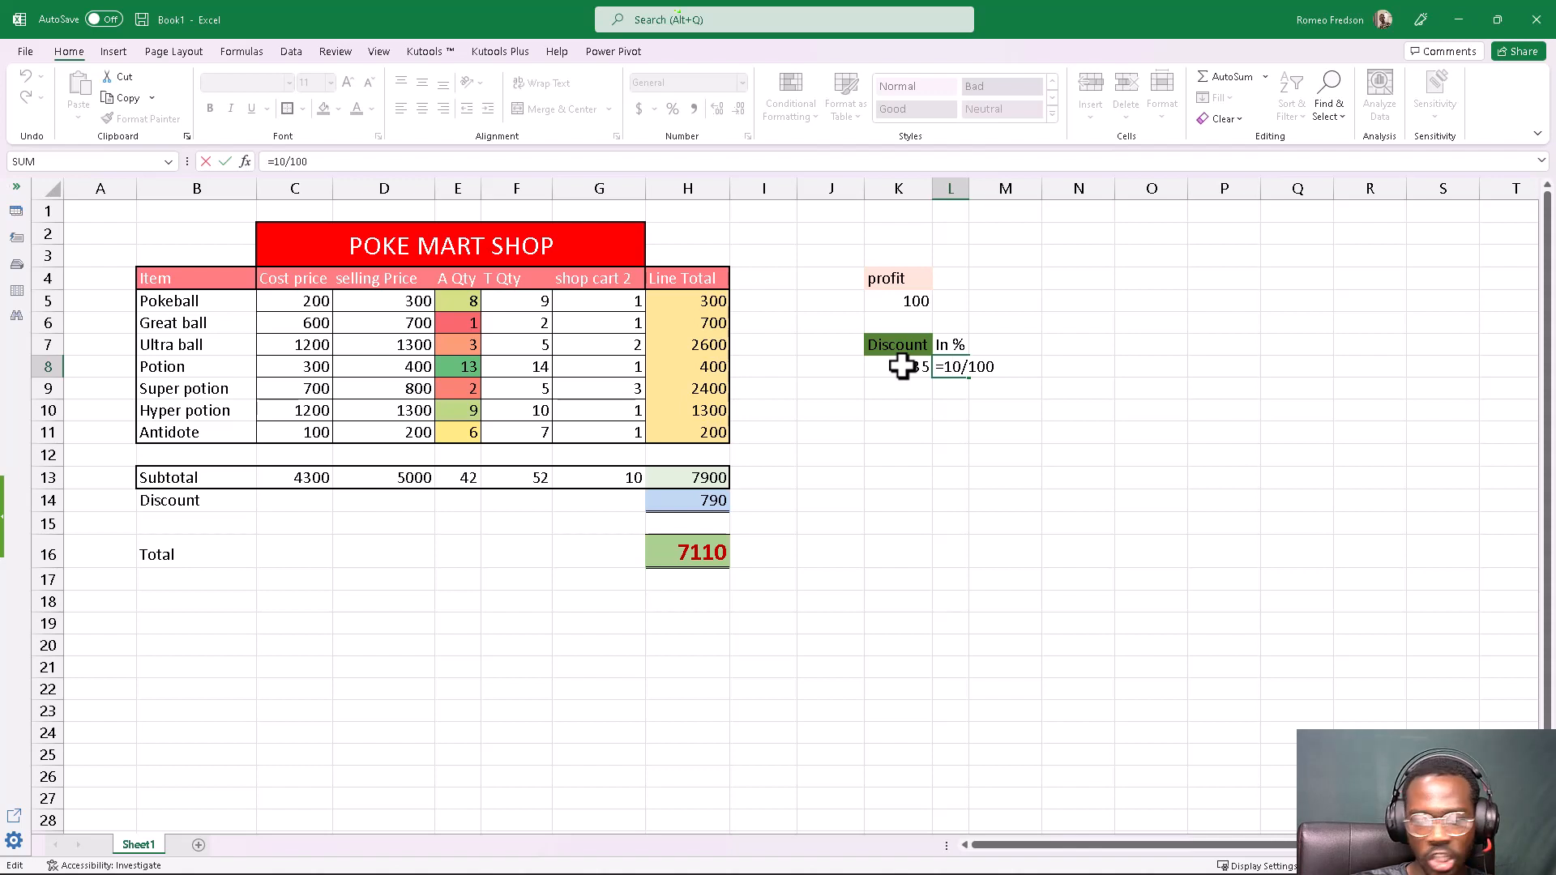
{"action": "key", "text": "BackSpace"}
{"action": "key", "text": "BackSpace"}
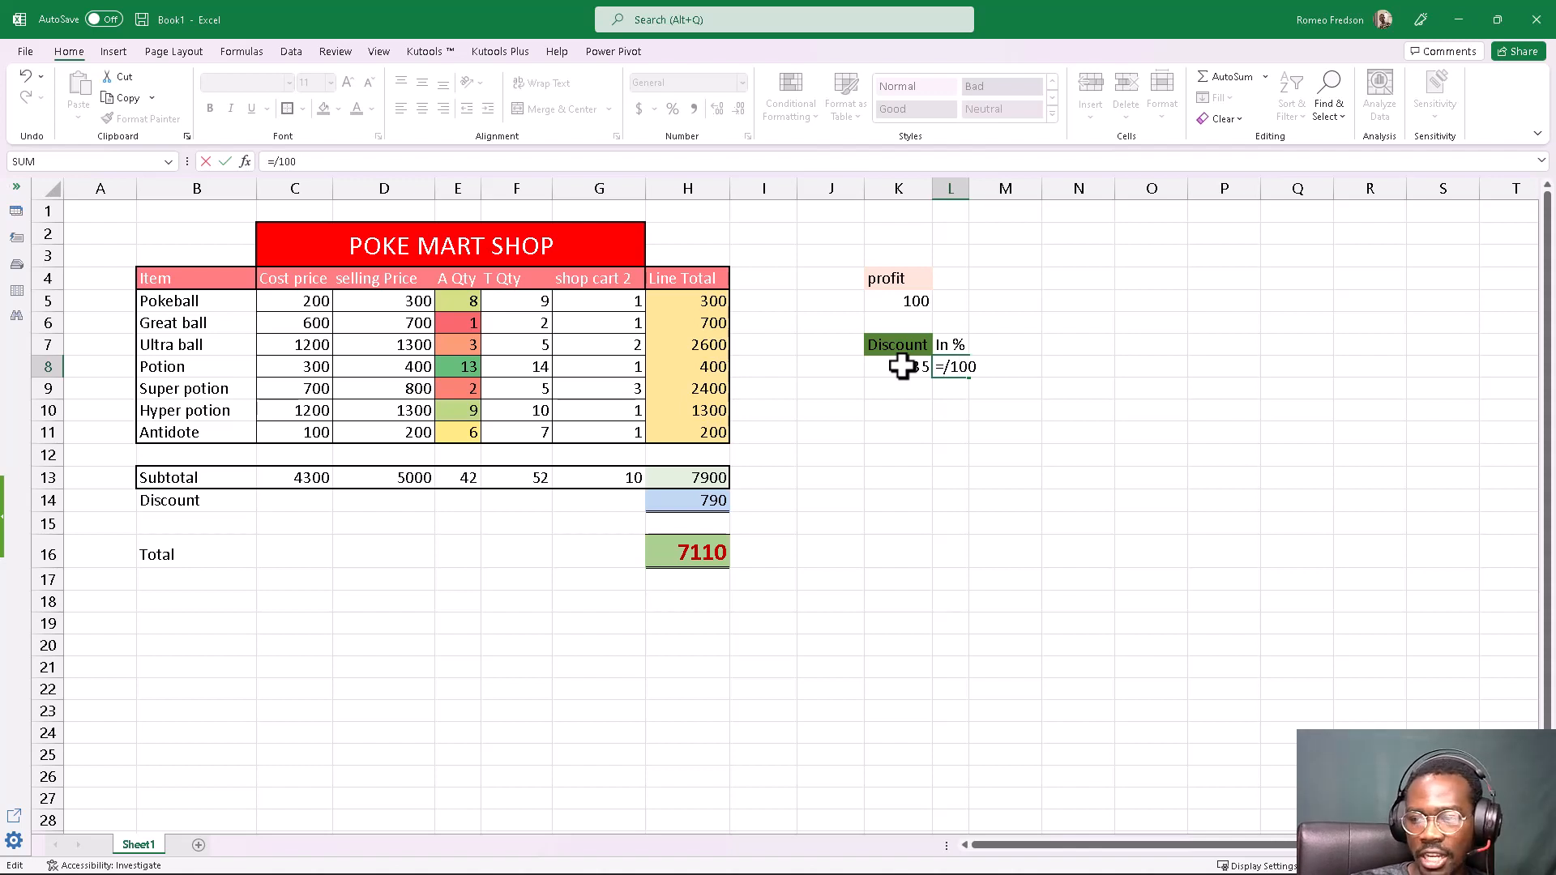
{"action": "left_click", "coordinate": [894, 367]}
{"action": "key", "text": "Return"}
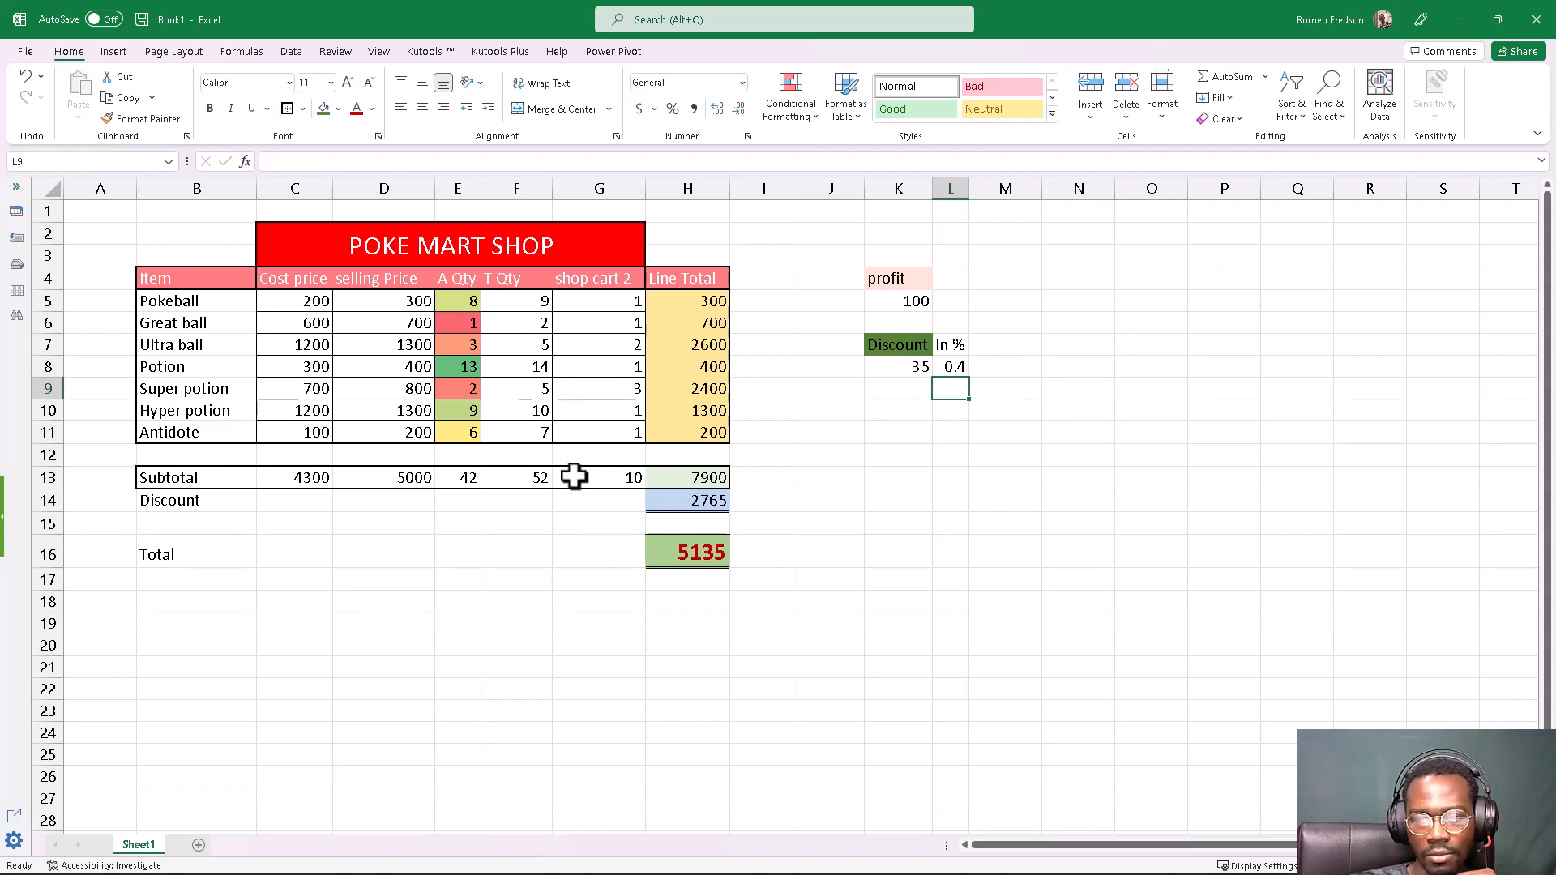
{"action": "left_click", "coordinate": [695, 554]}
{"action": "left_click", "coordinate": [704, 497]}
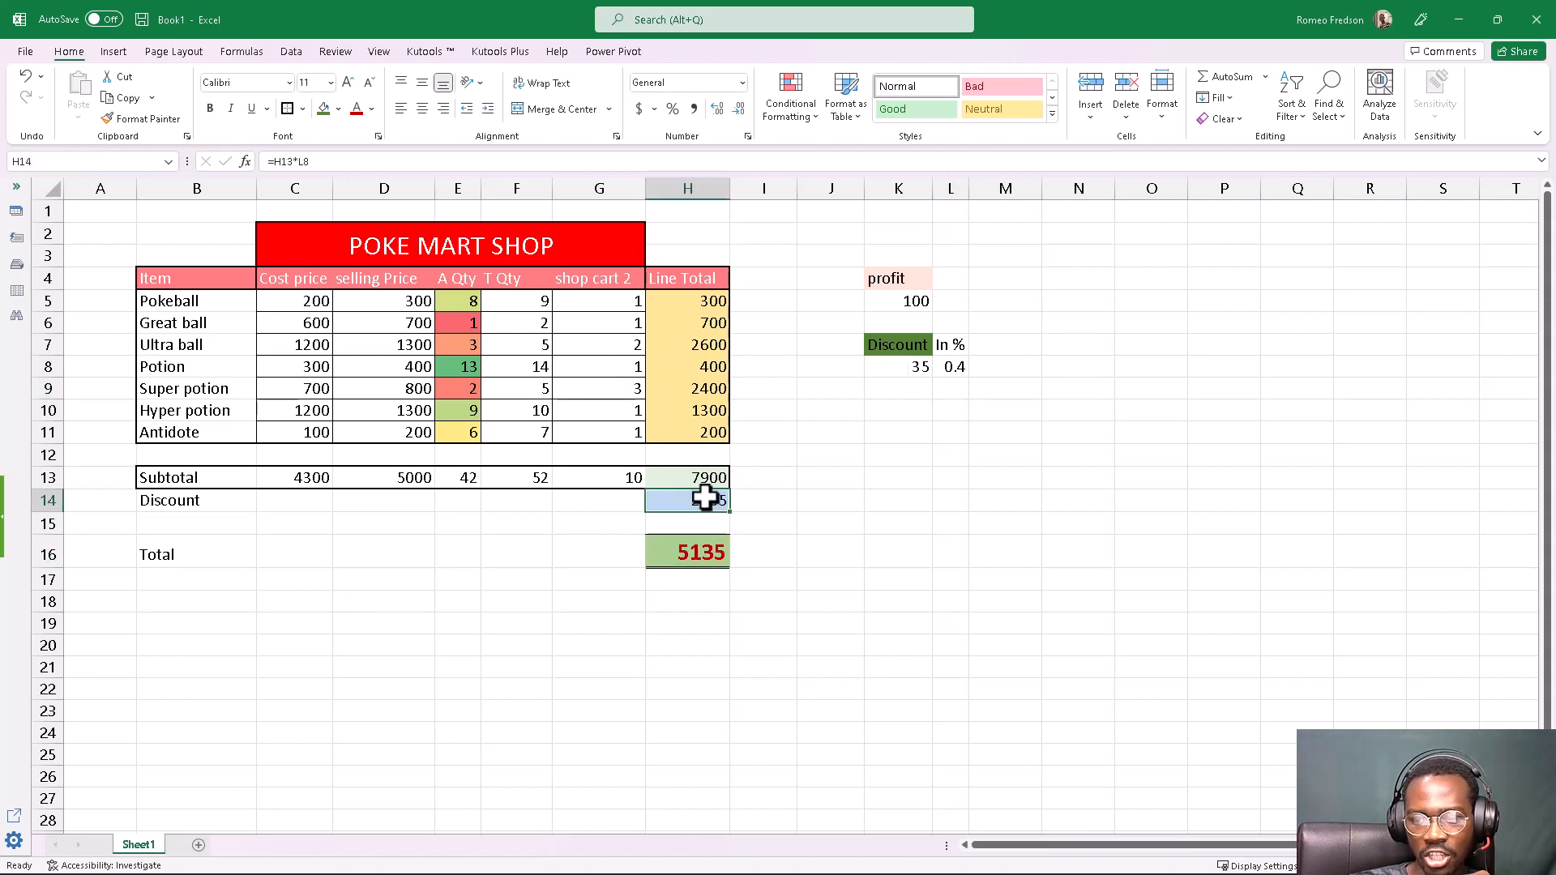
{"action": "left_click", "coordinate": [705, 476]}
{"action": "left_click", "coordinate": [692, 503]}
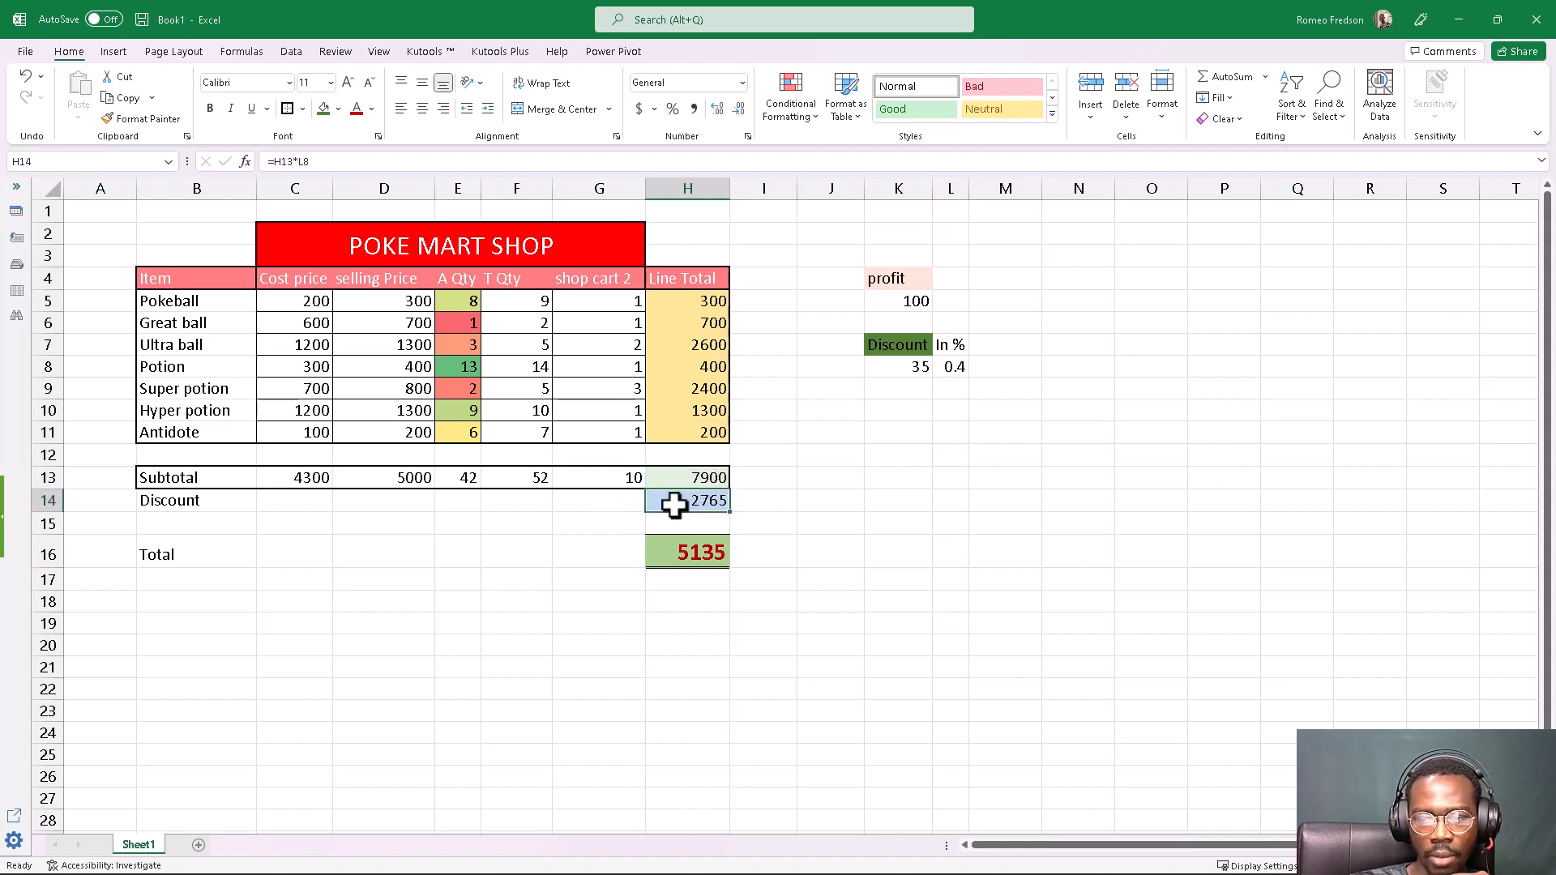
{"action": "left_click", "coordinate": [686, 561]}
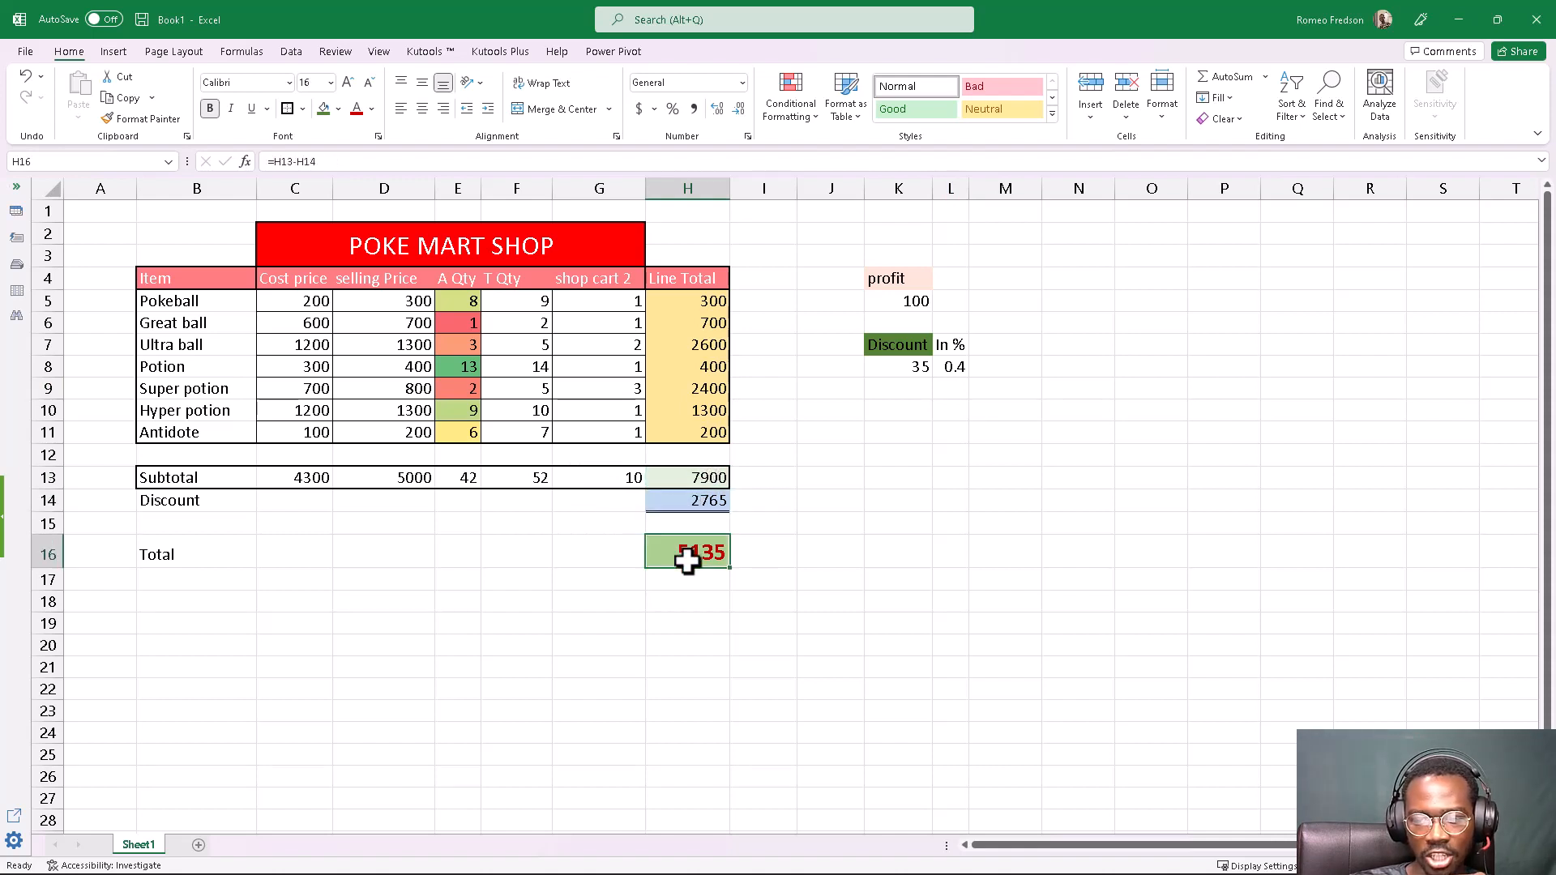
Set the Discount value in K8 to 80 and check the Subtotal and Total formulas in H13 and H16.
{"action": "double_click", "coordinate": [902, 368]}
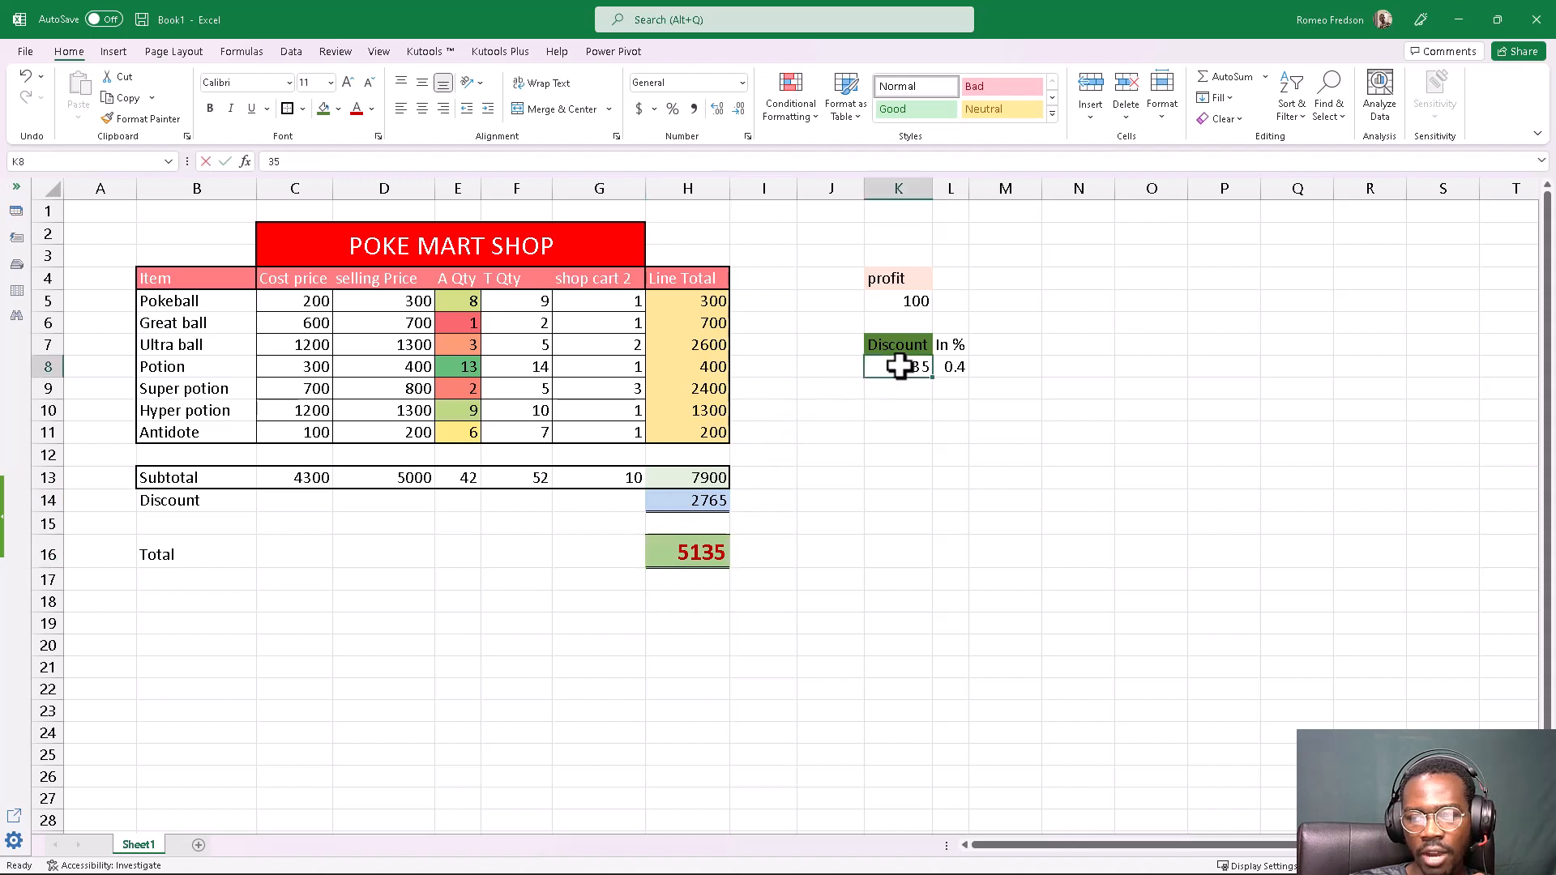
{"action": "left_click_drag", "start_coordinate": [902, 367], "coordinate": [929, 367]}
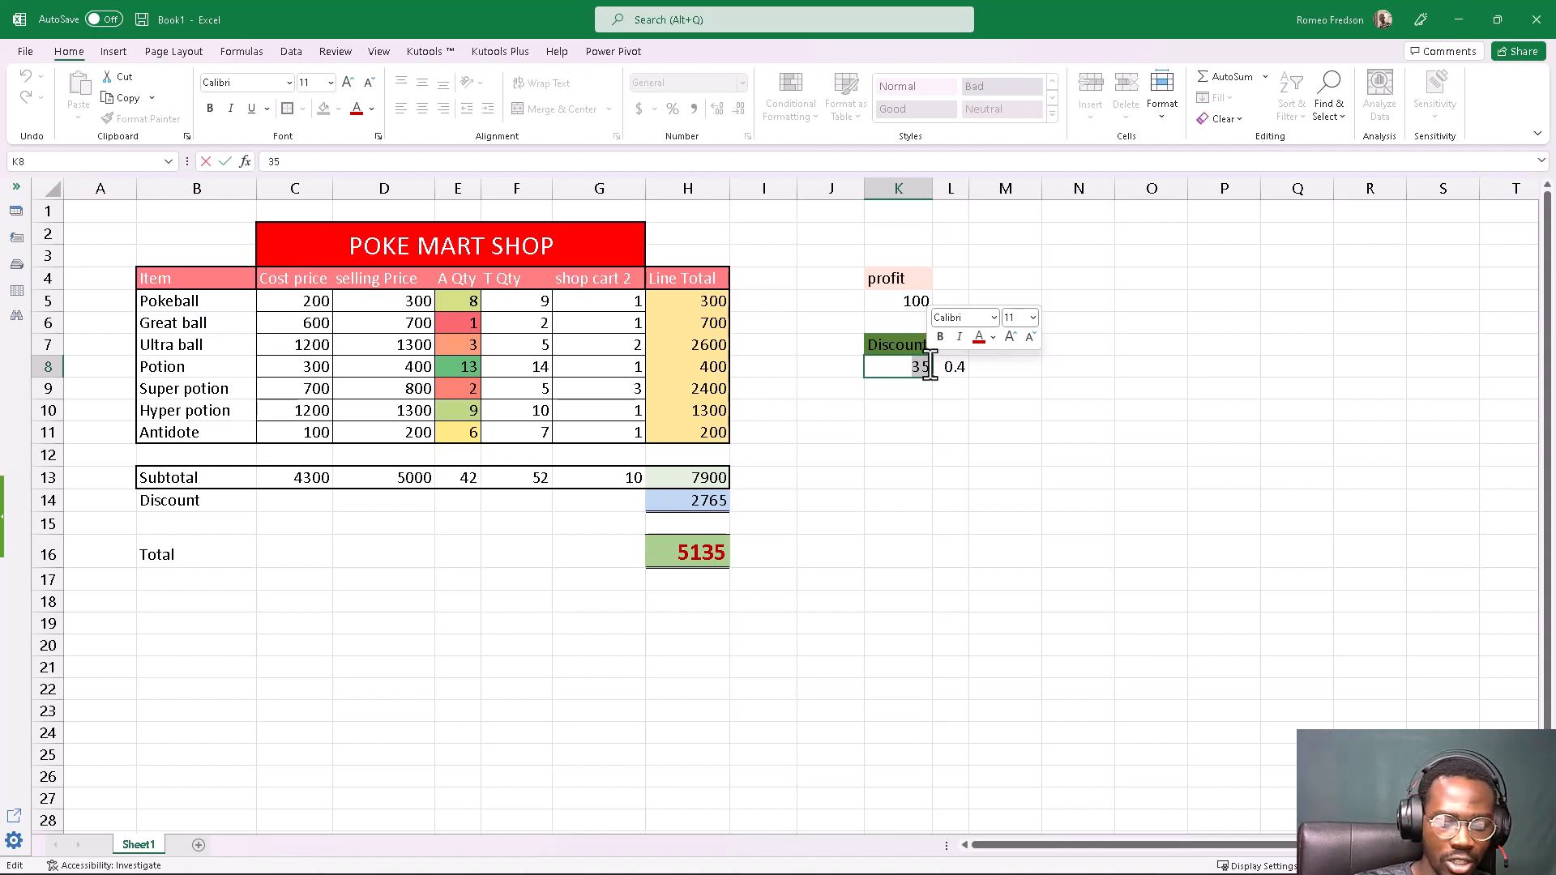
{"action": "type", "text": "80"}
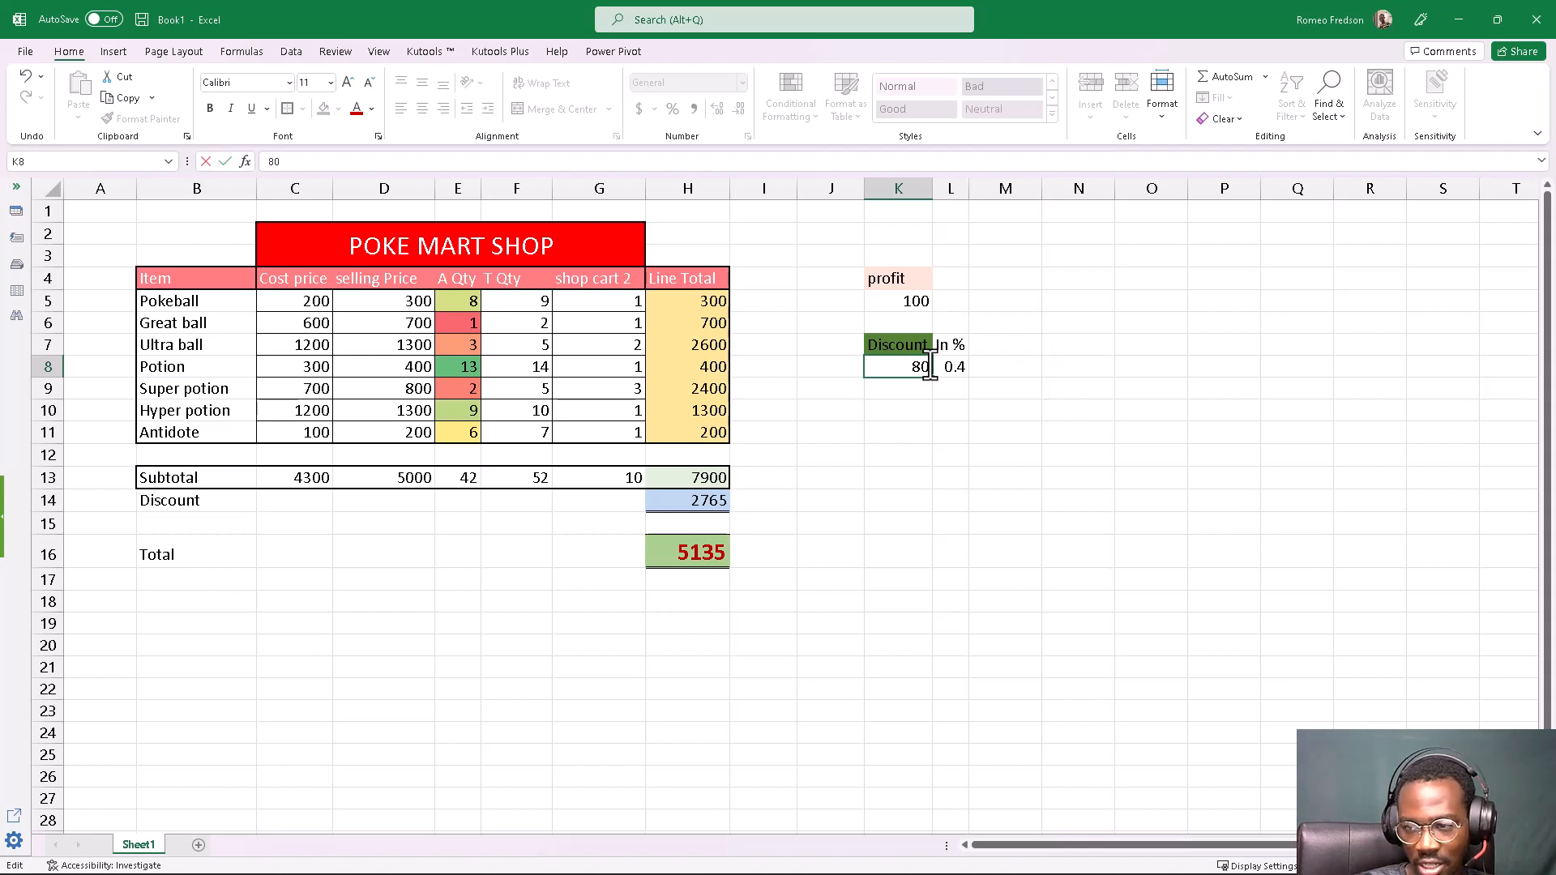
{"action": "key", "text": "Return"}
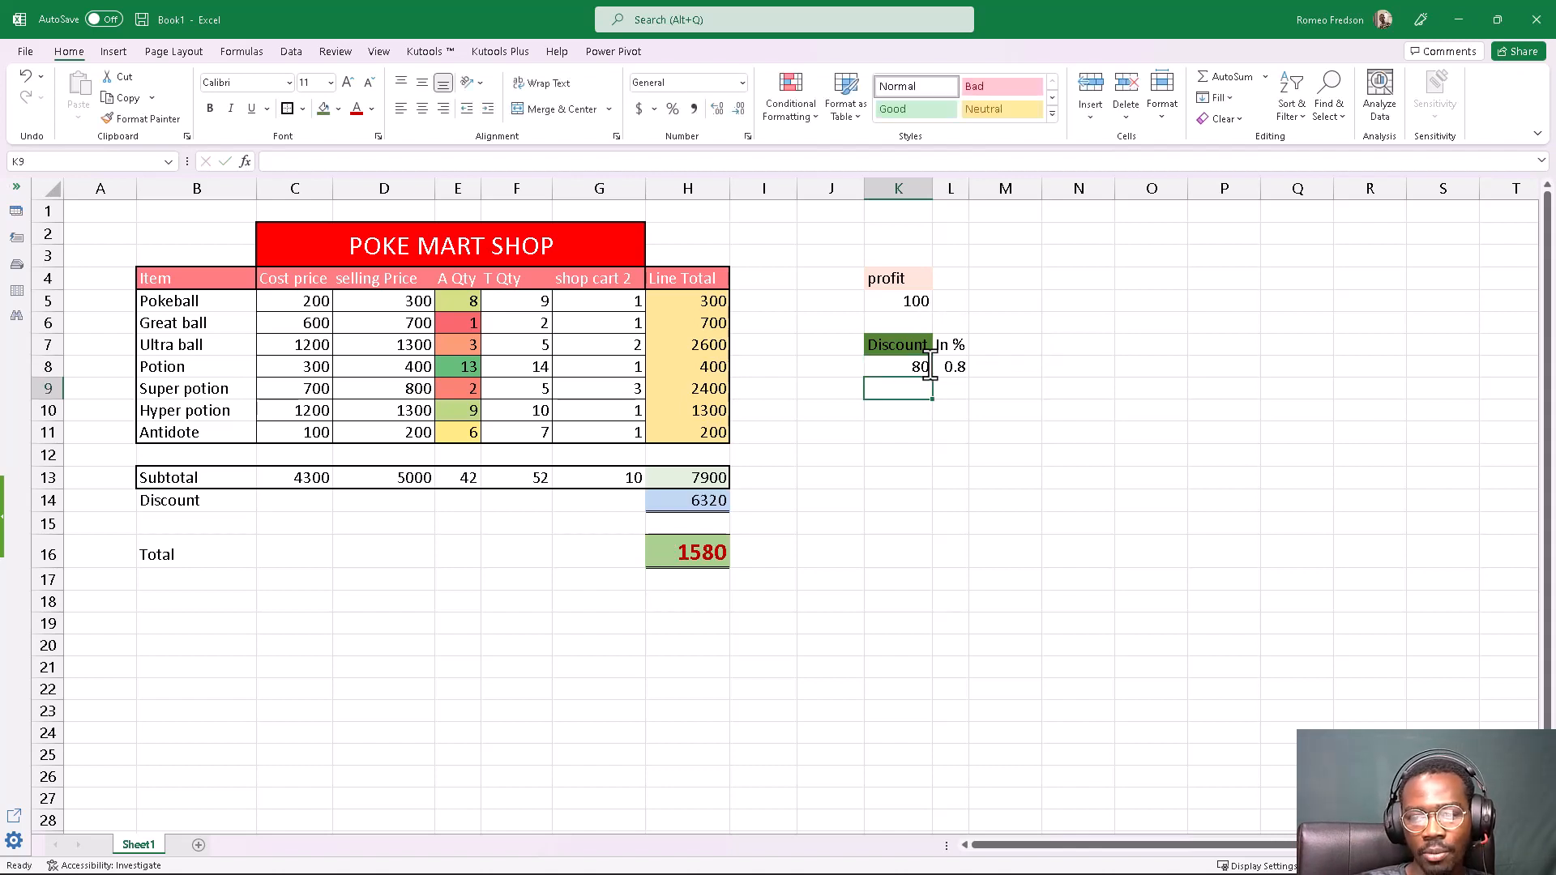
{"action": "left_click", "coordinate": [684, 479]}
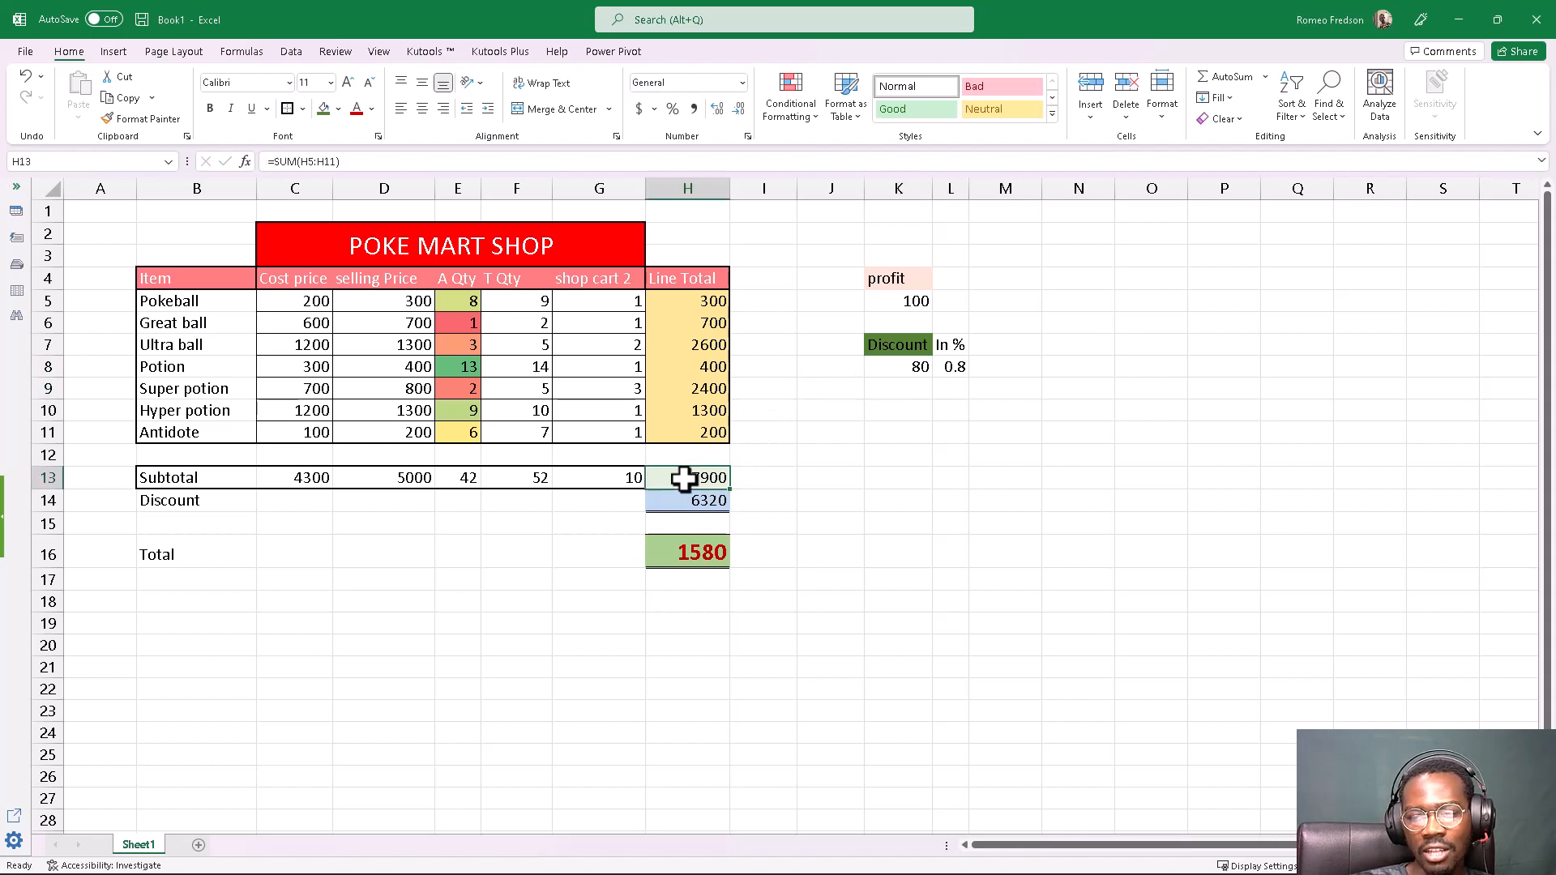
{"action": "left_click", "coordinate": [914, 369]}
{"action": "left_click", "coordinate": [695, 556]}
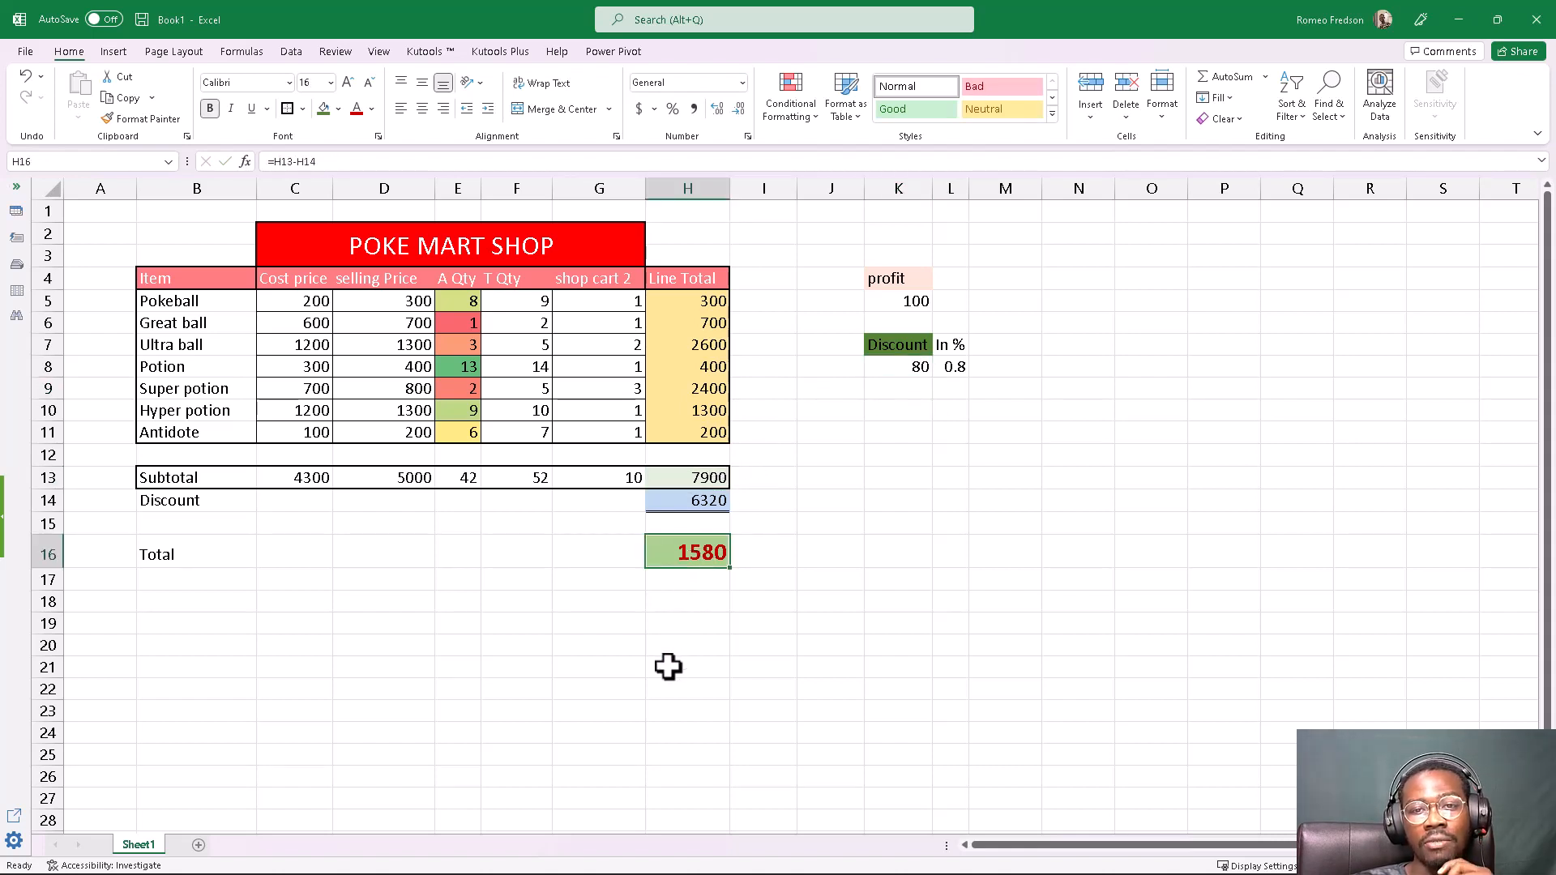
{"action": "left_click", "coordinate": [668, 666]}
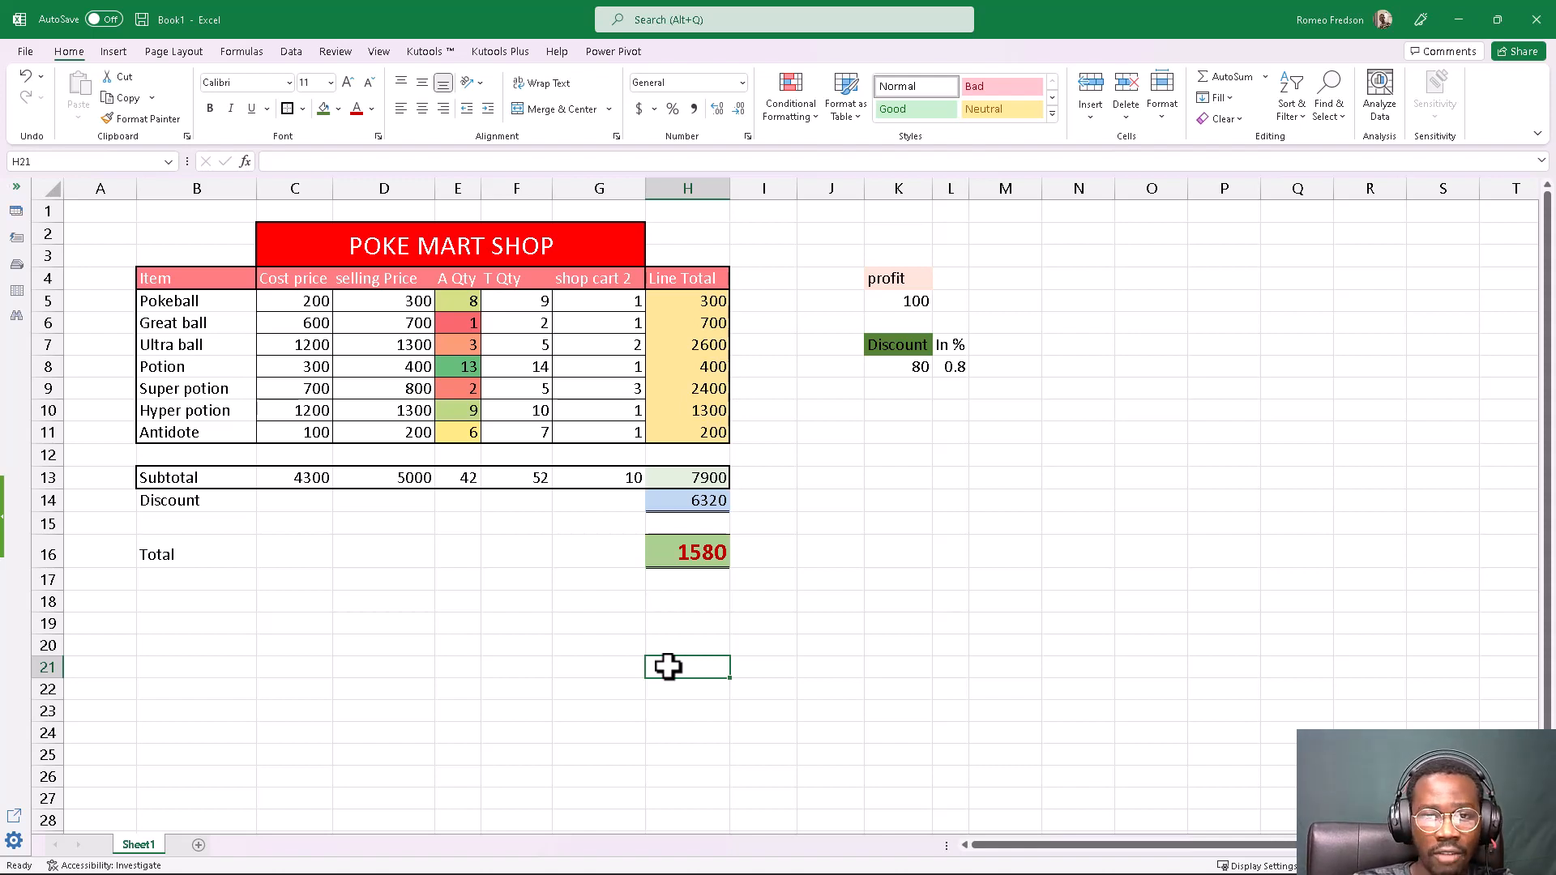
{"action": "left_click", "coordinate": [518, 525]}
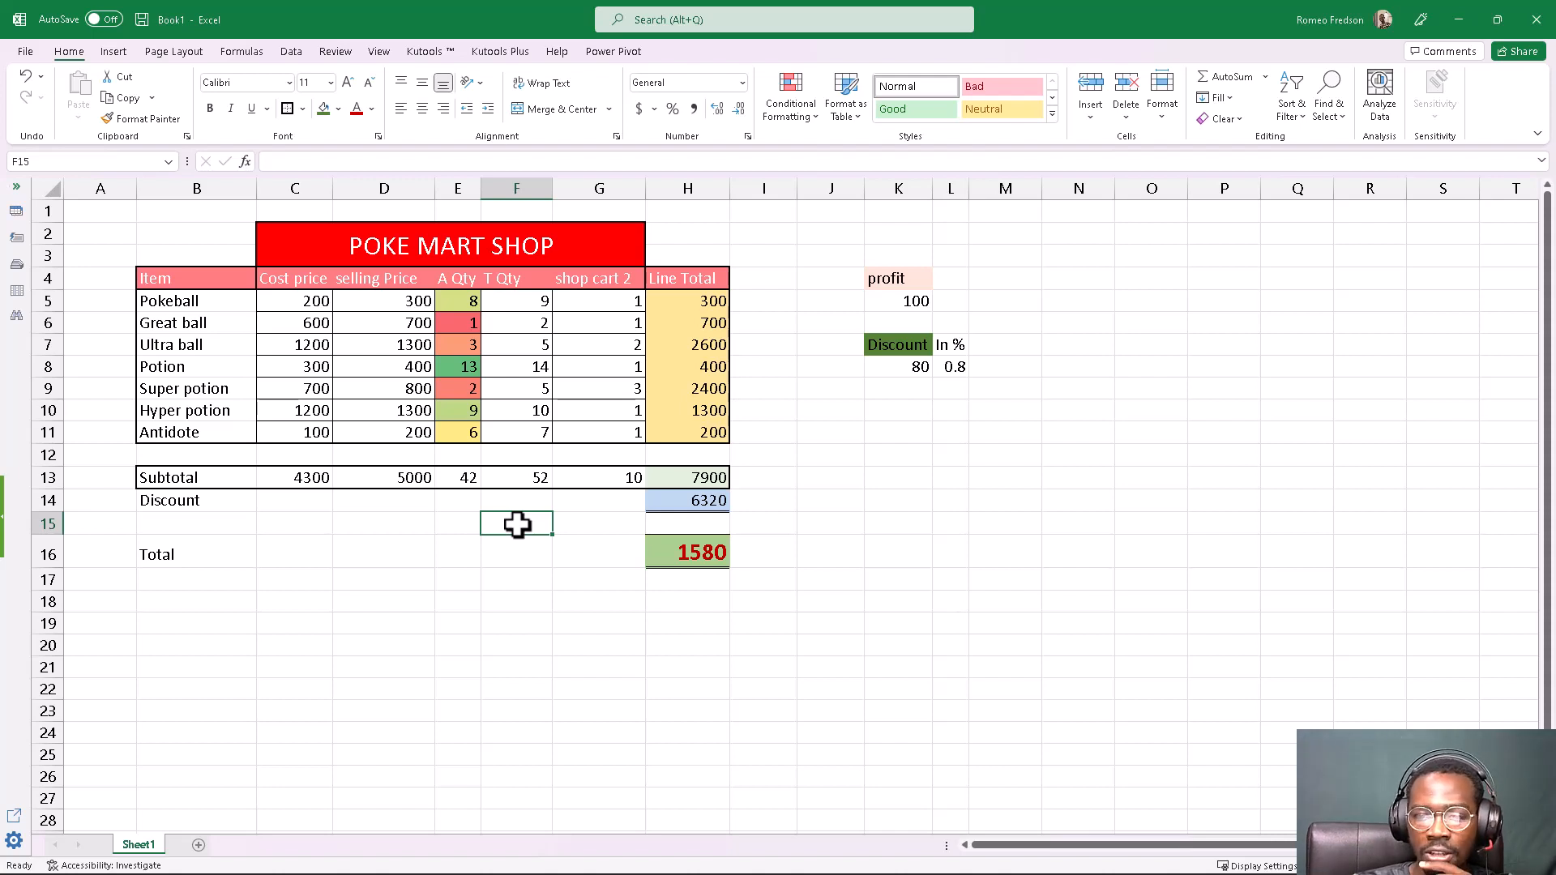
{"action": "left_click", "coordinate": [506, 559]}
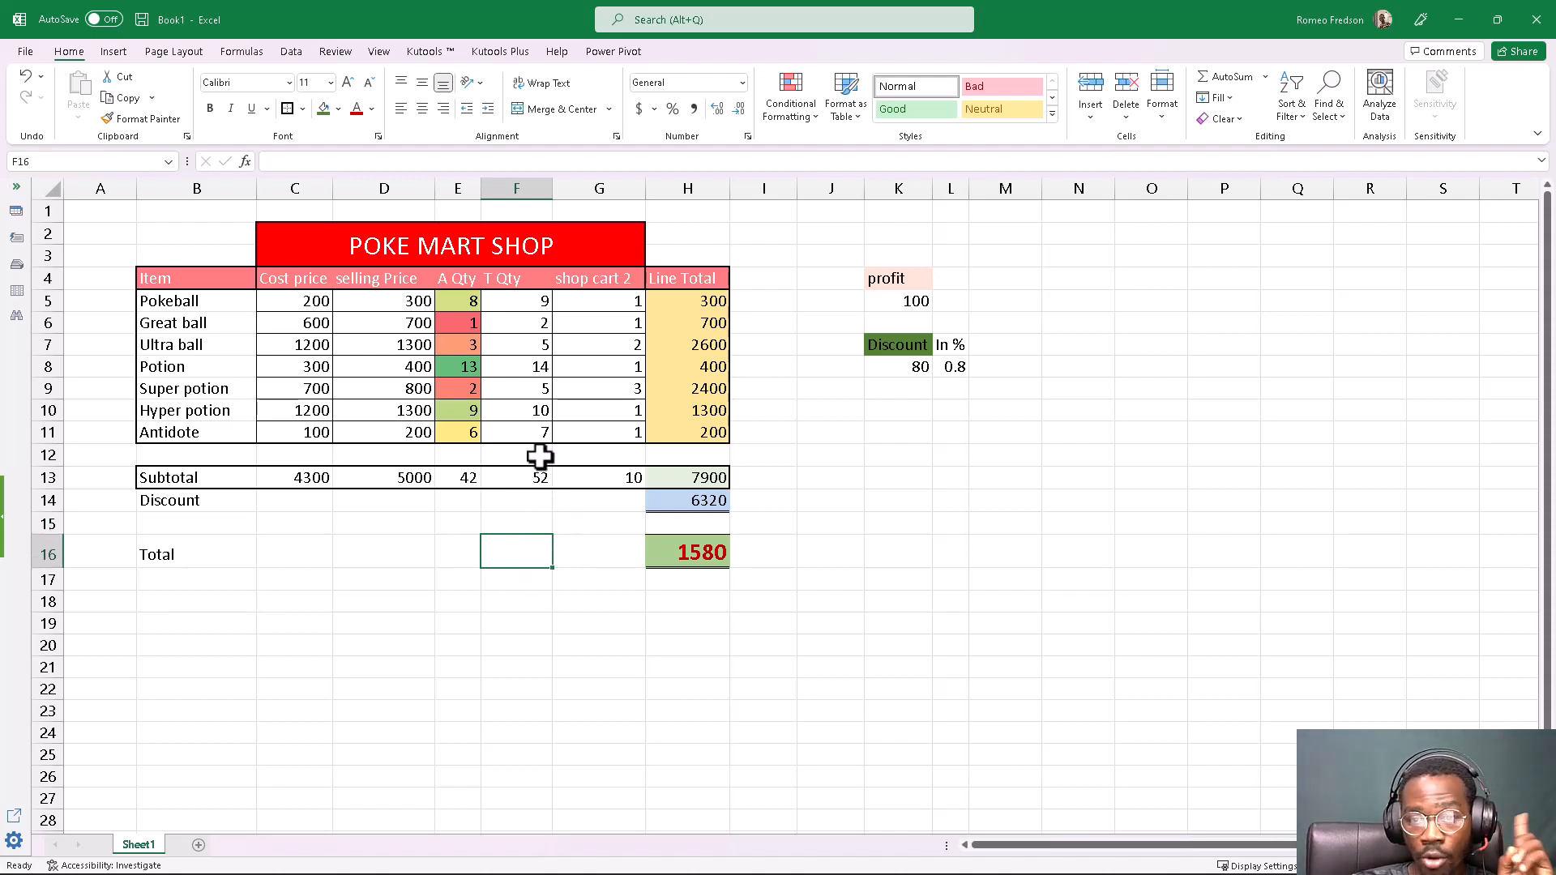
{"action": "left_click", "coordinate": [511, 477]}
{"action": "left_click", "coordinate": [855, 476]}
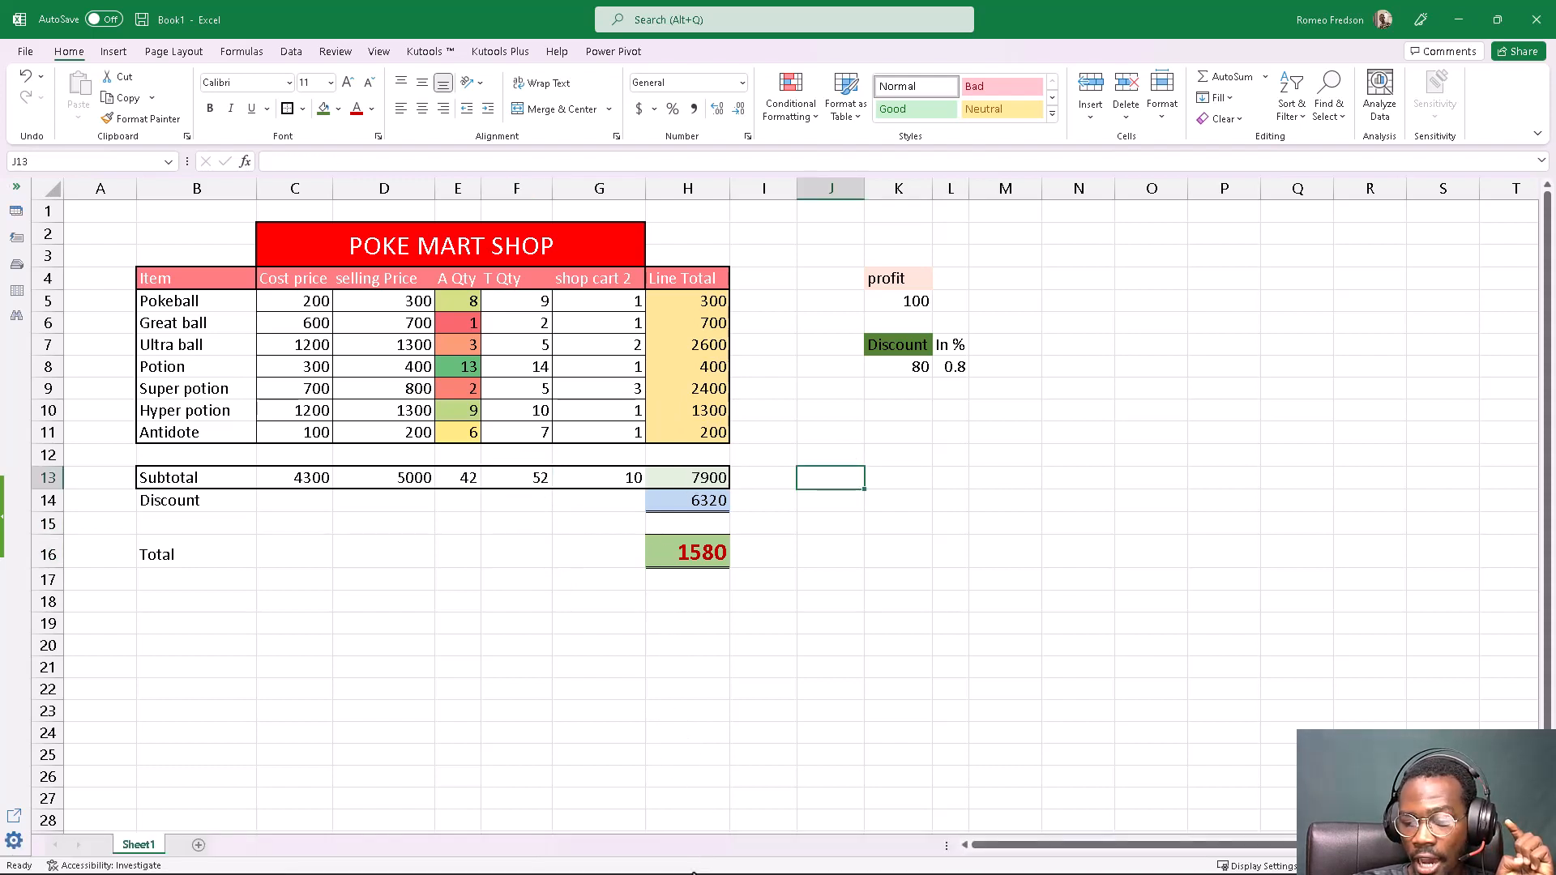
Switch to Google Chrome, open a new blank browser tab and return to the Power BI page.
{"action": "mouse_move", "coordinate": [708, 863]}
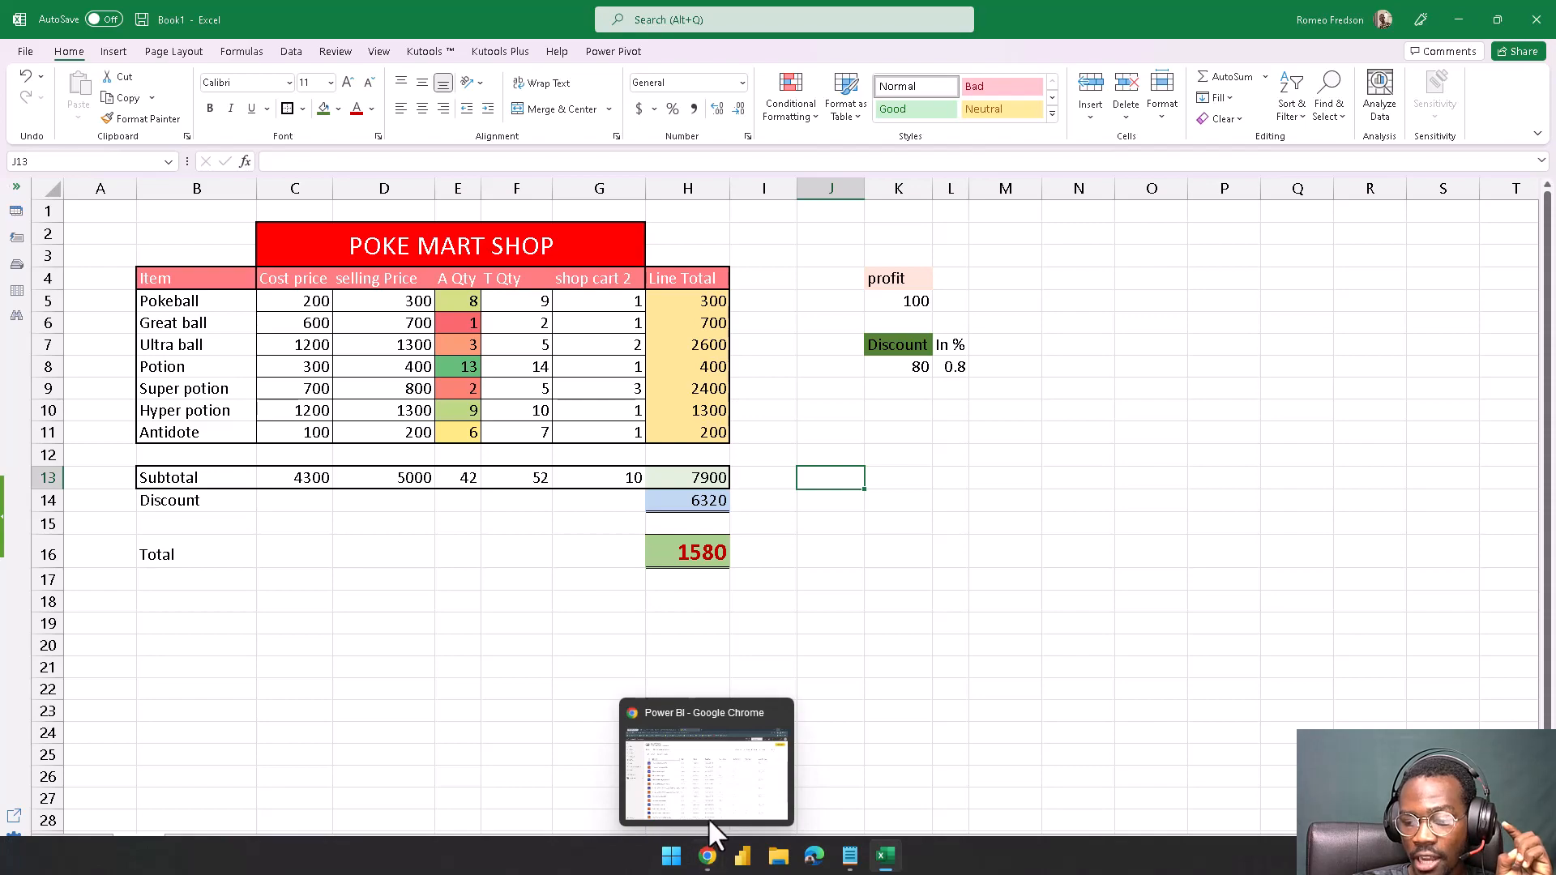
{"action": "left_click", "coordinate": [698, 752]}
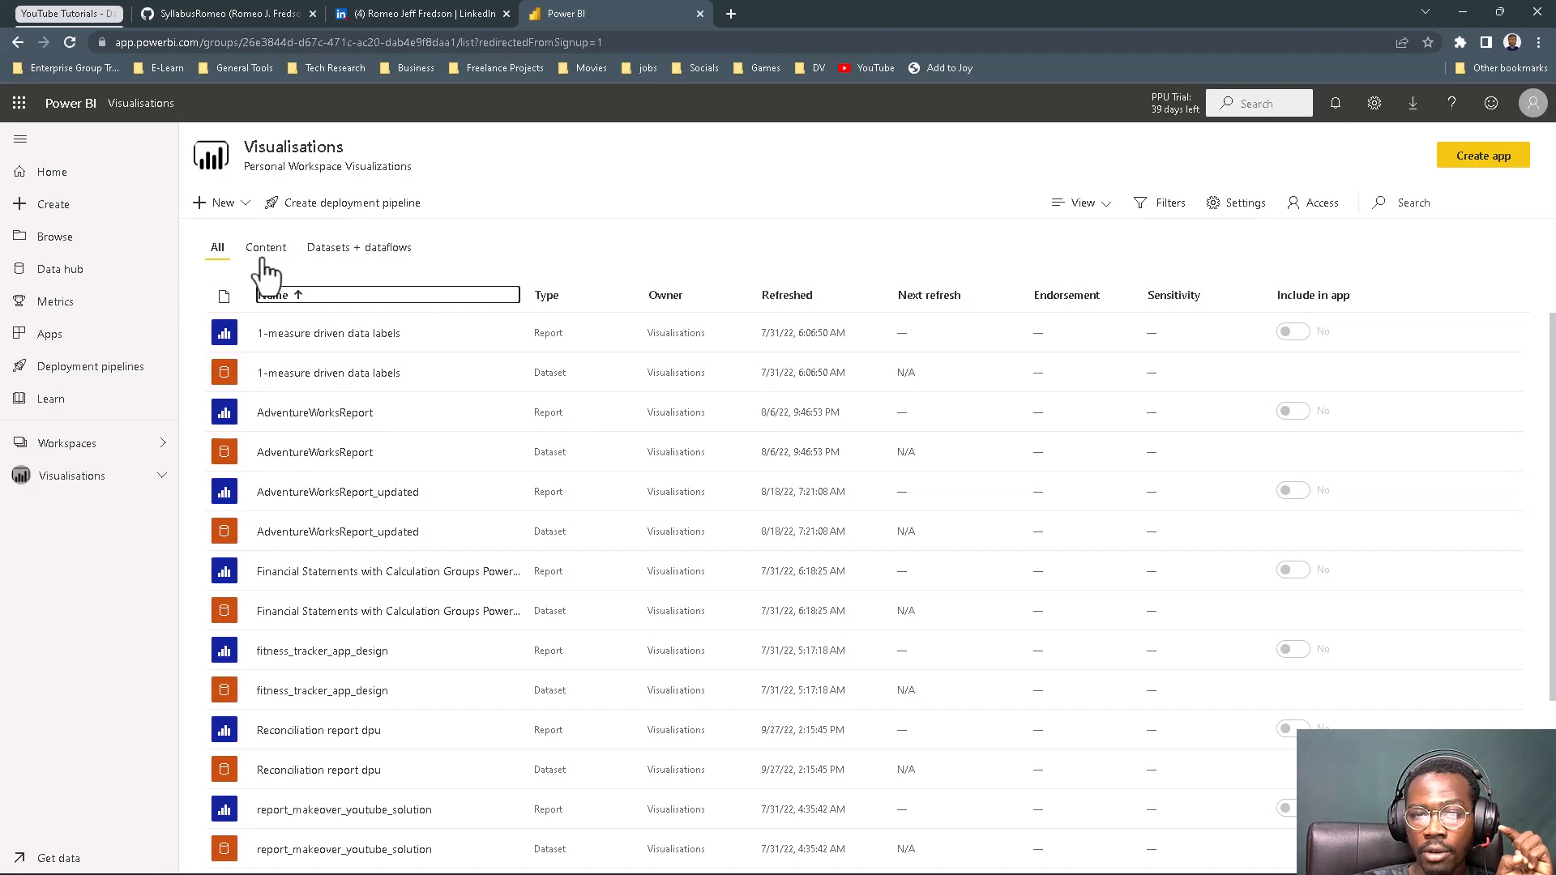
{"action": "left_click", "coordinate": [578, 174]}
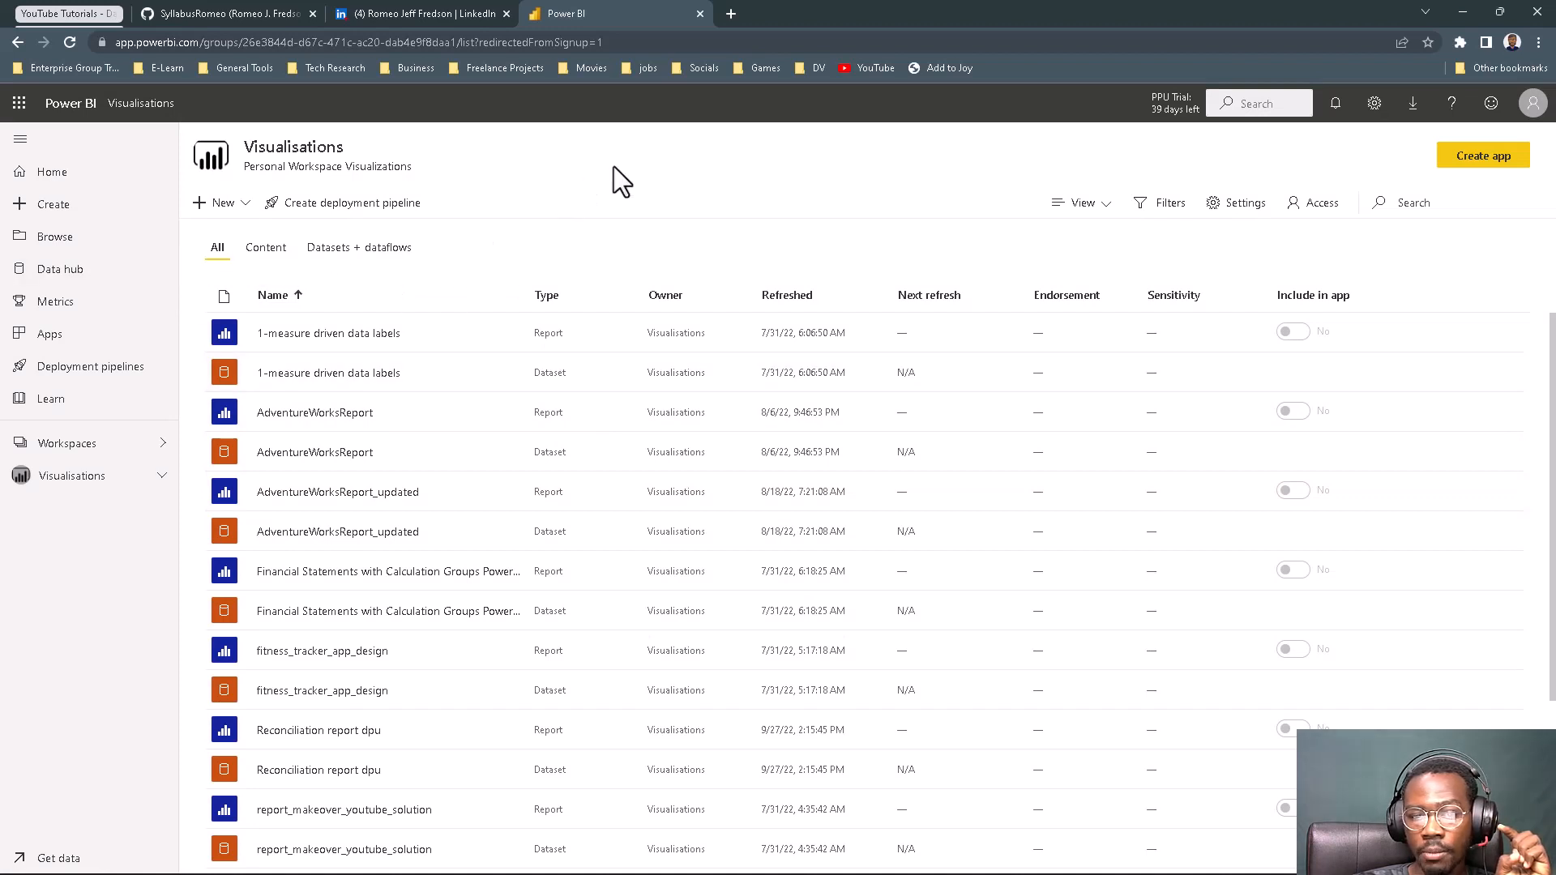
{"action": "left_click", "coordinate": [729, 13]}
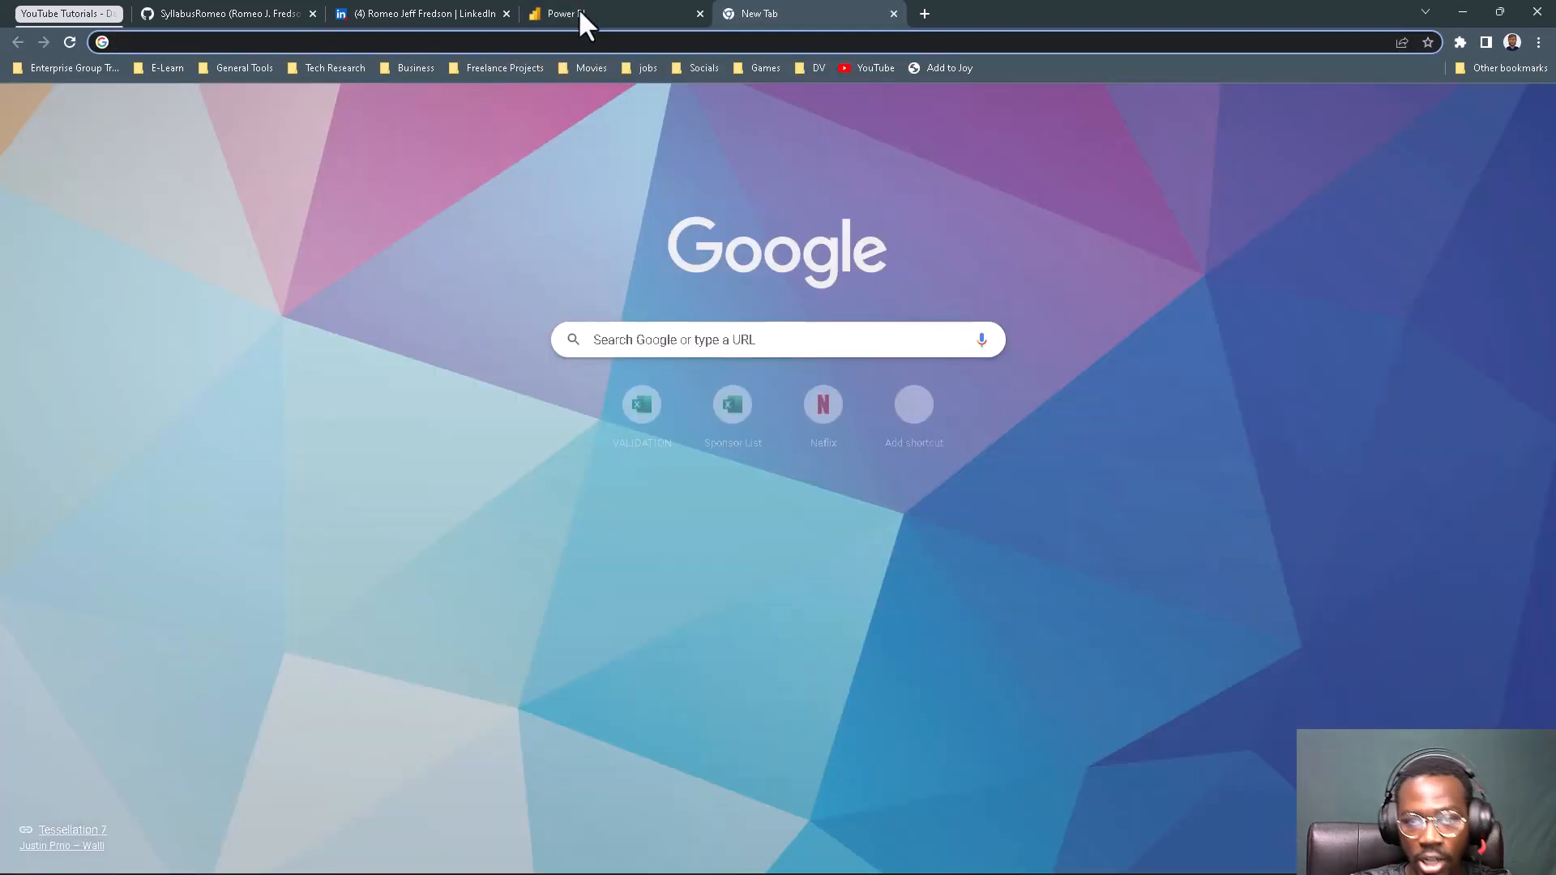
{"action": "left_click", "coordinate": [580, 16]}
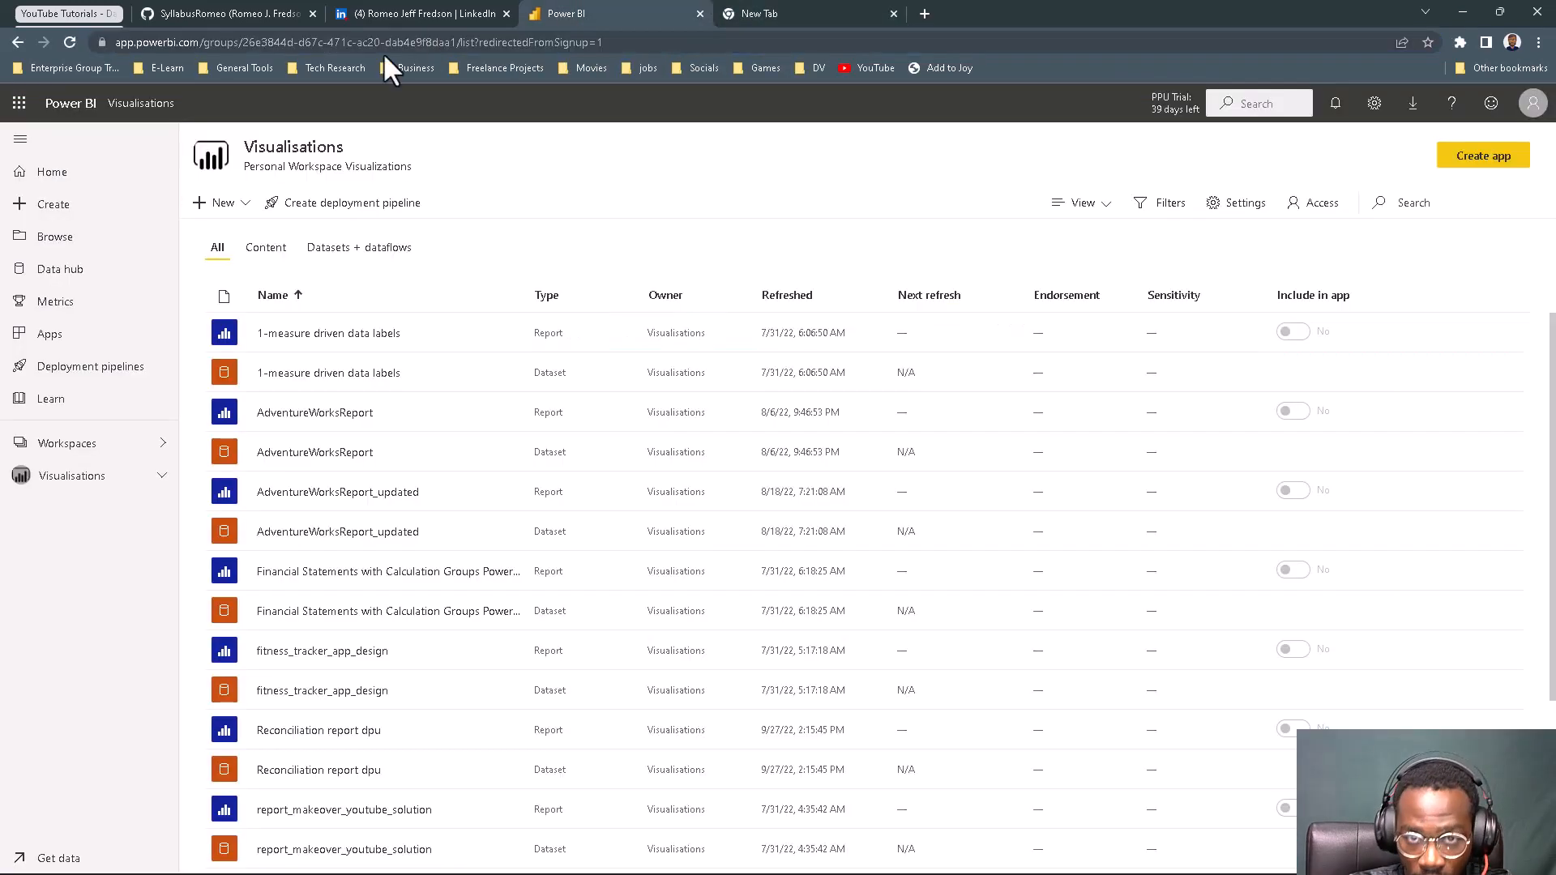
Put the GitHub, LinkedIn and Power BI tabs in a new purple tab group named Personal and collapse the group.
{"action": "left_click", "coordinate": [233, 10]}
{"action": "right_click", "coordinate": [240, 10]}
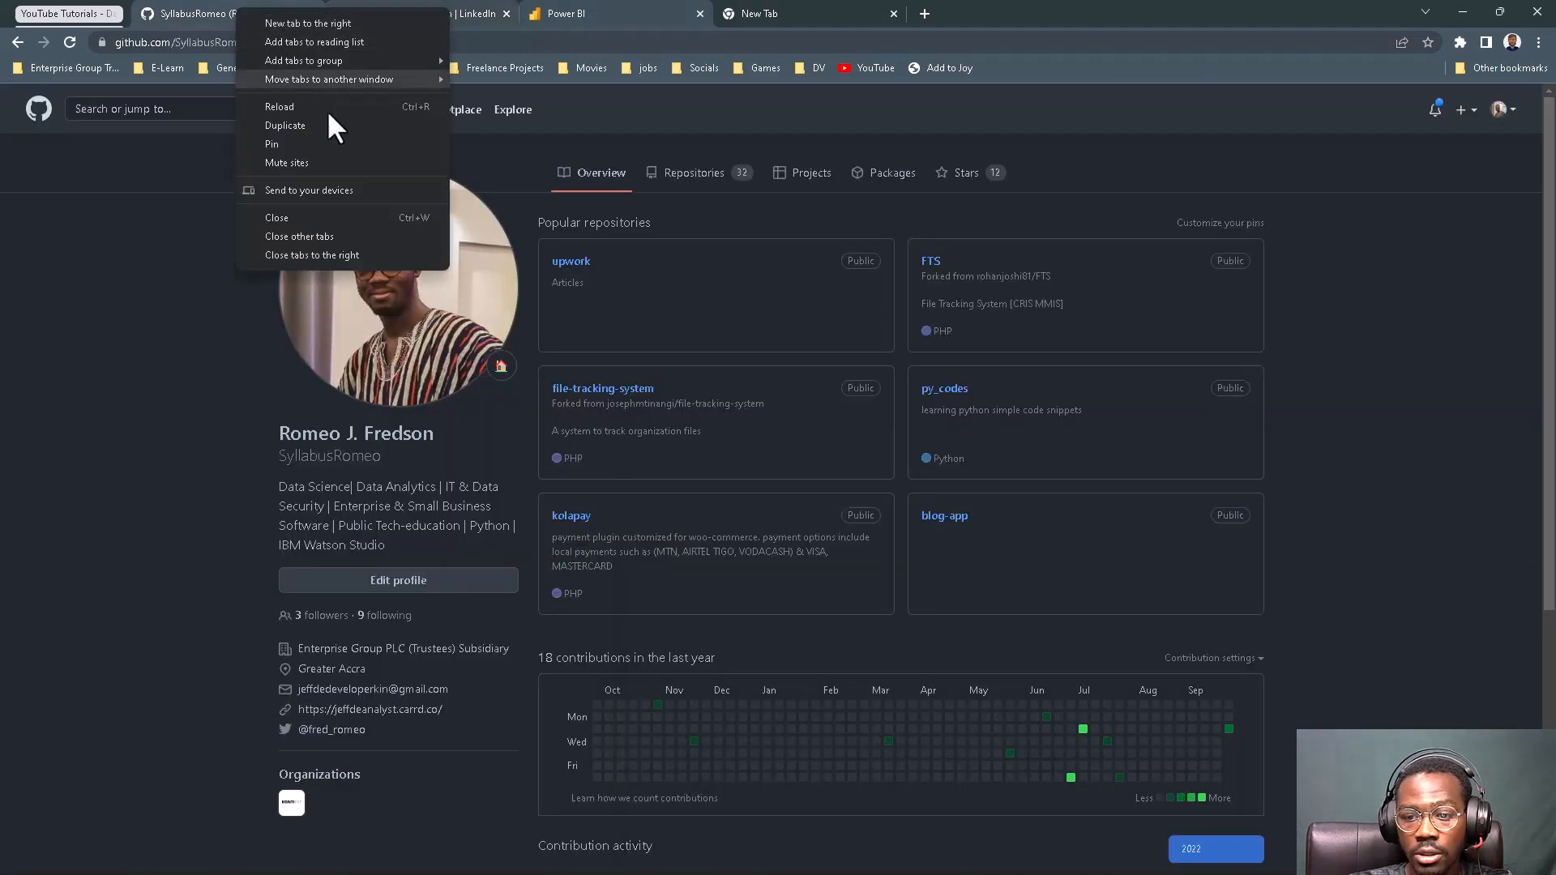
{"action": "mouse_move", "coordinate": [337, 58]}
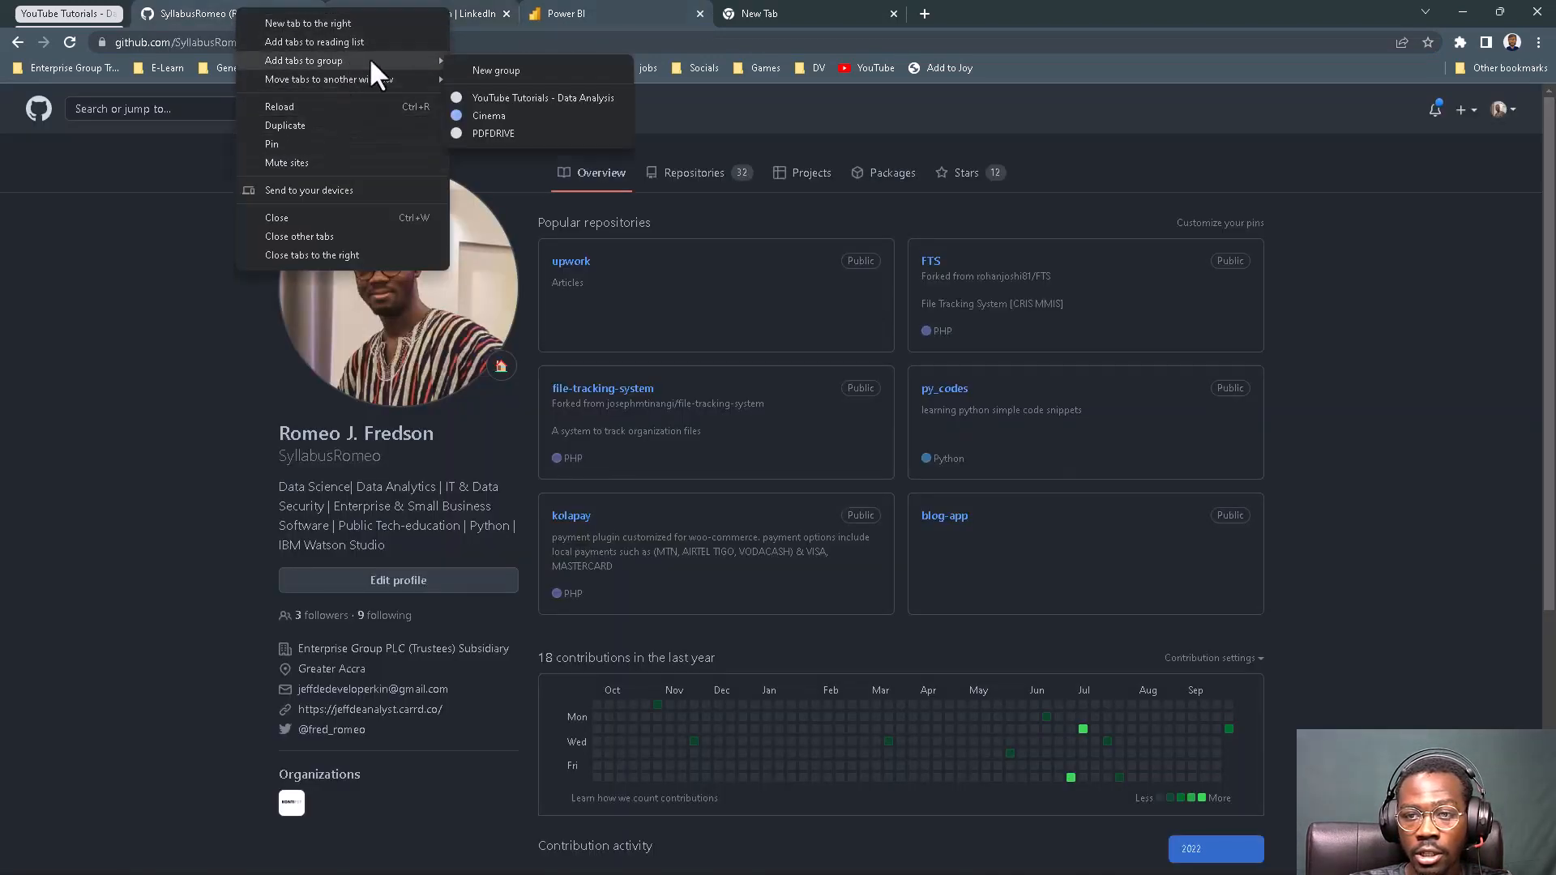
{"action": "left_click", "coordinate": [503, 61]}
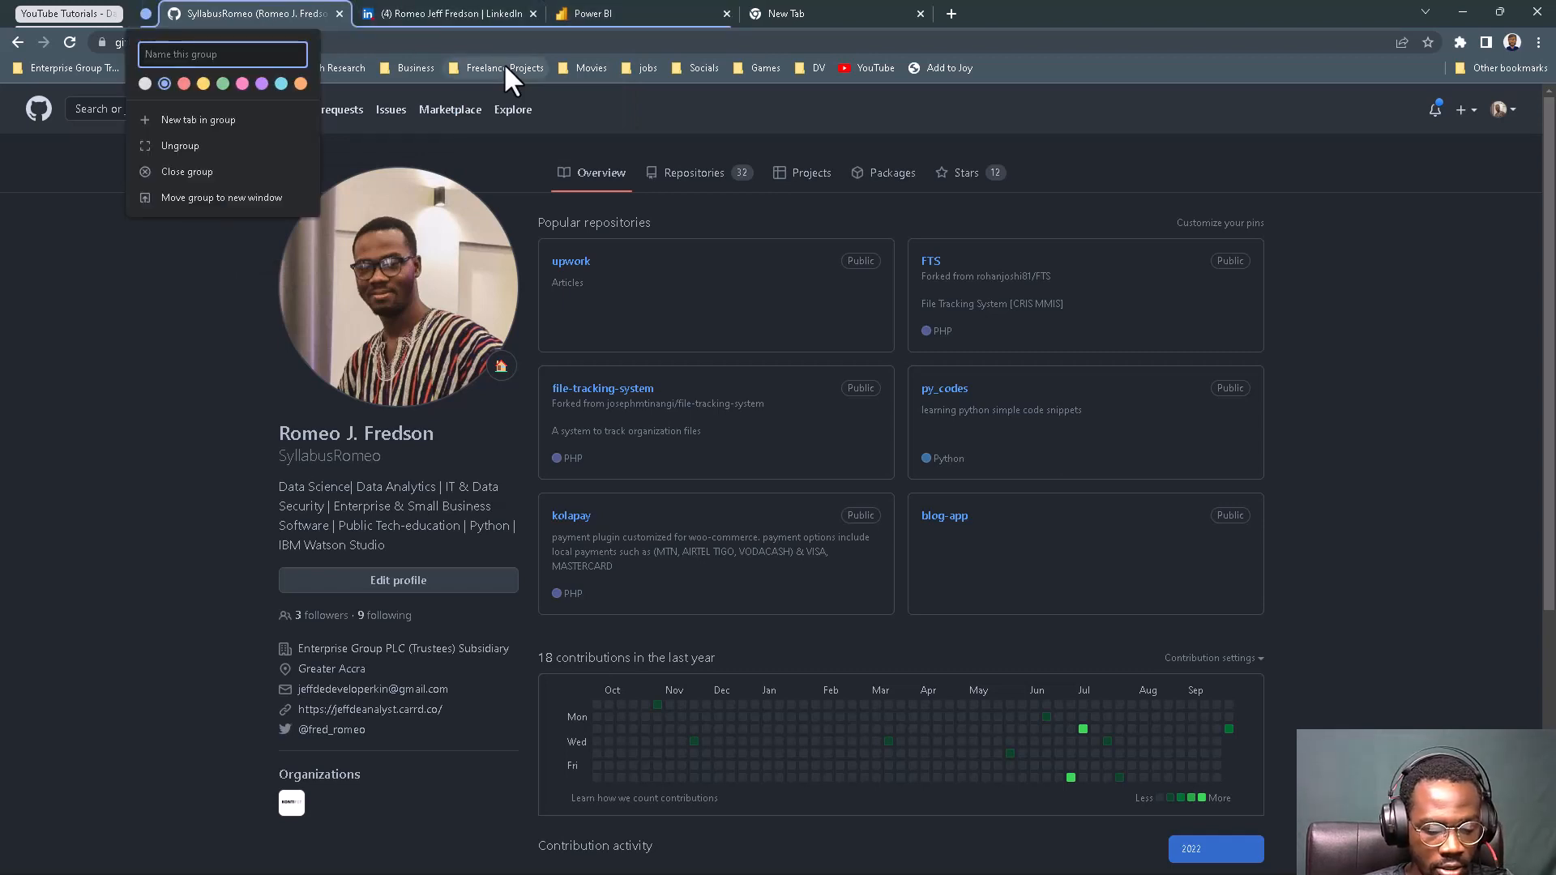
{"action": "type", "text": "Personal"}
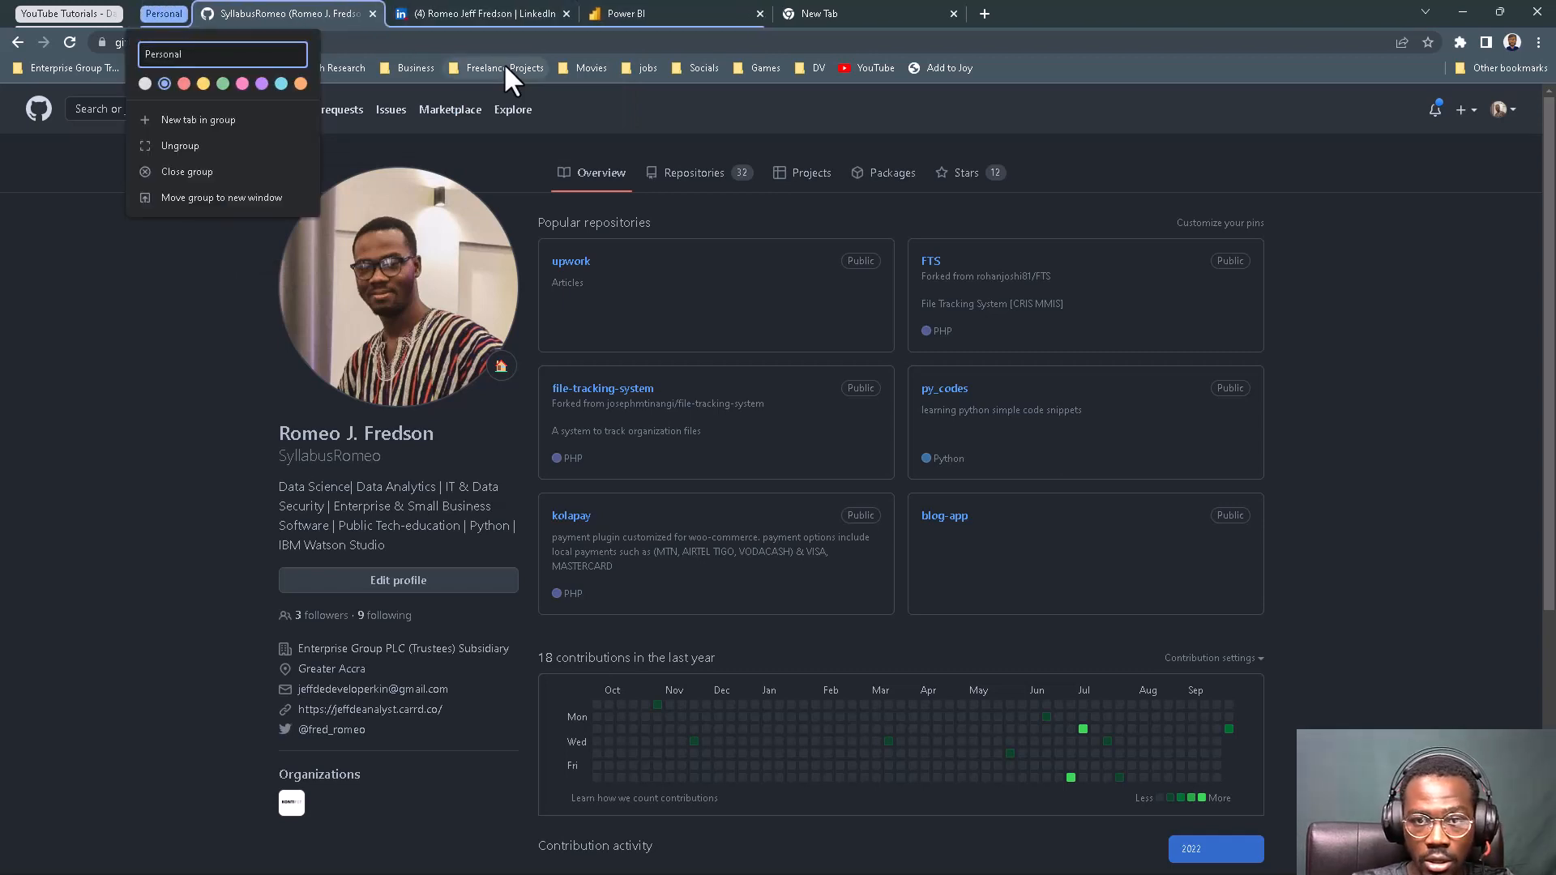
{"action": "left_click", "coordinate": [264, 82]}
{"action": "left_click", "coordinate": [170, 12]}
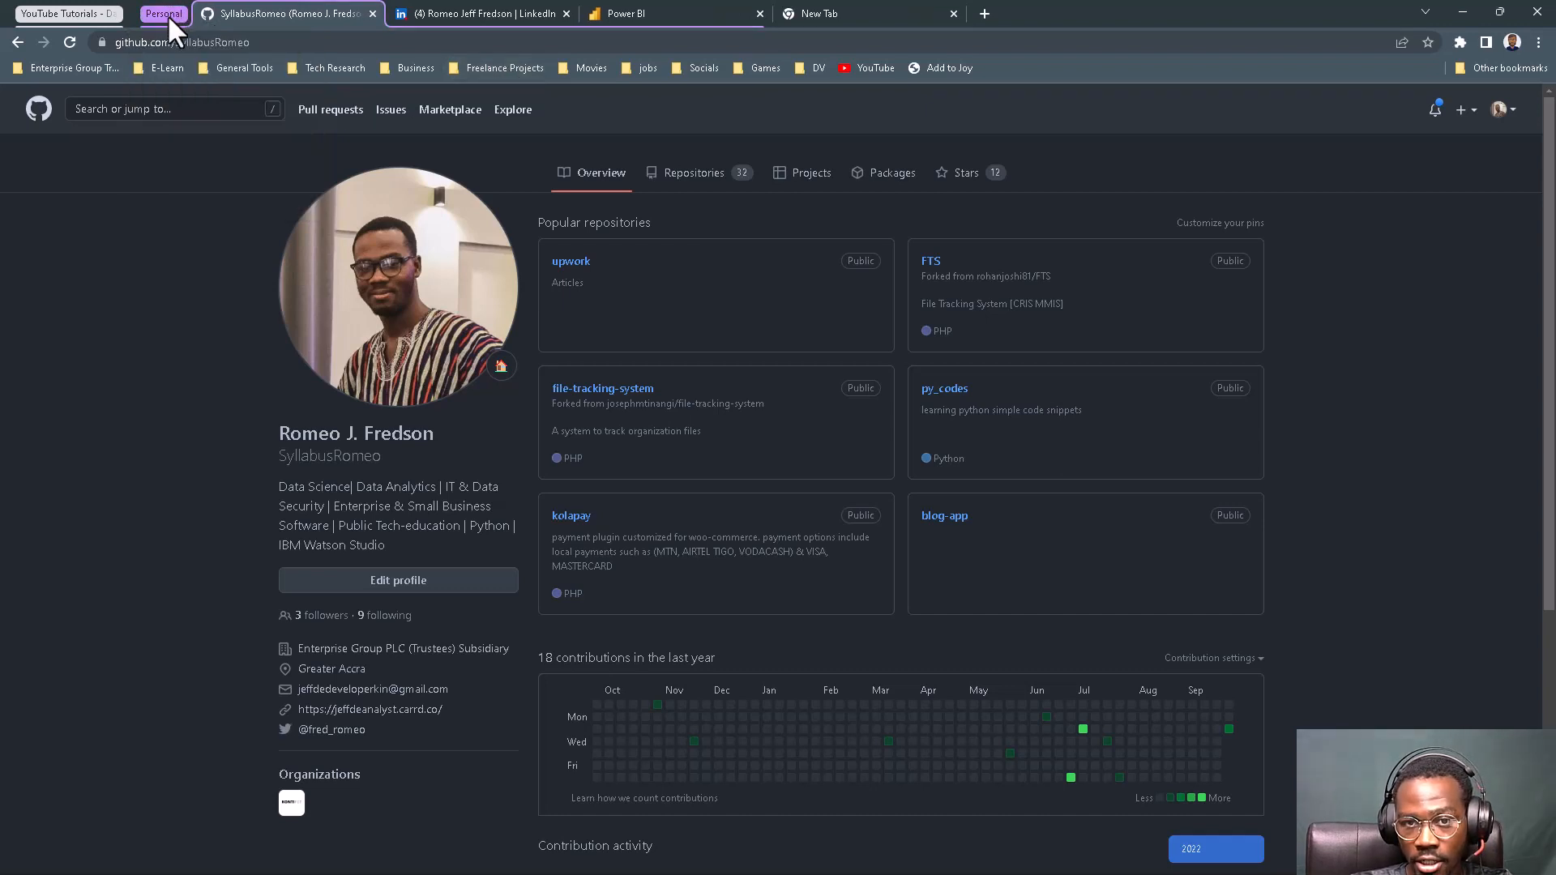
{"action": "left_click", "coordinate": [167, 15]}
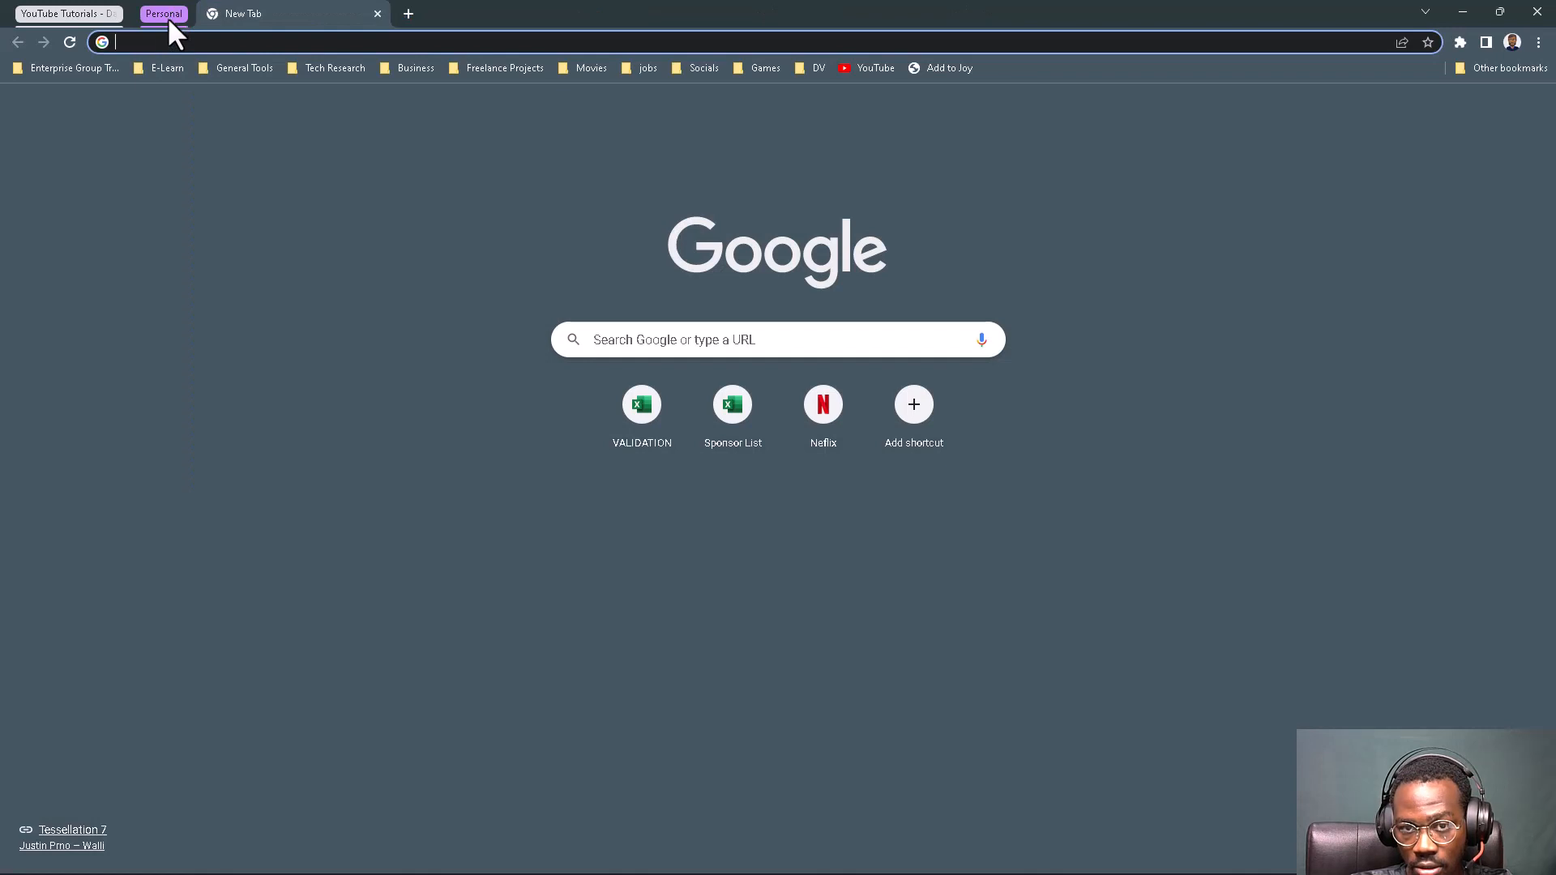
{"action": "left_click", "coordinate": [232, 133]}
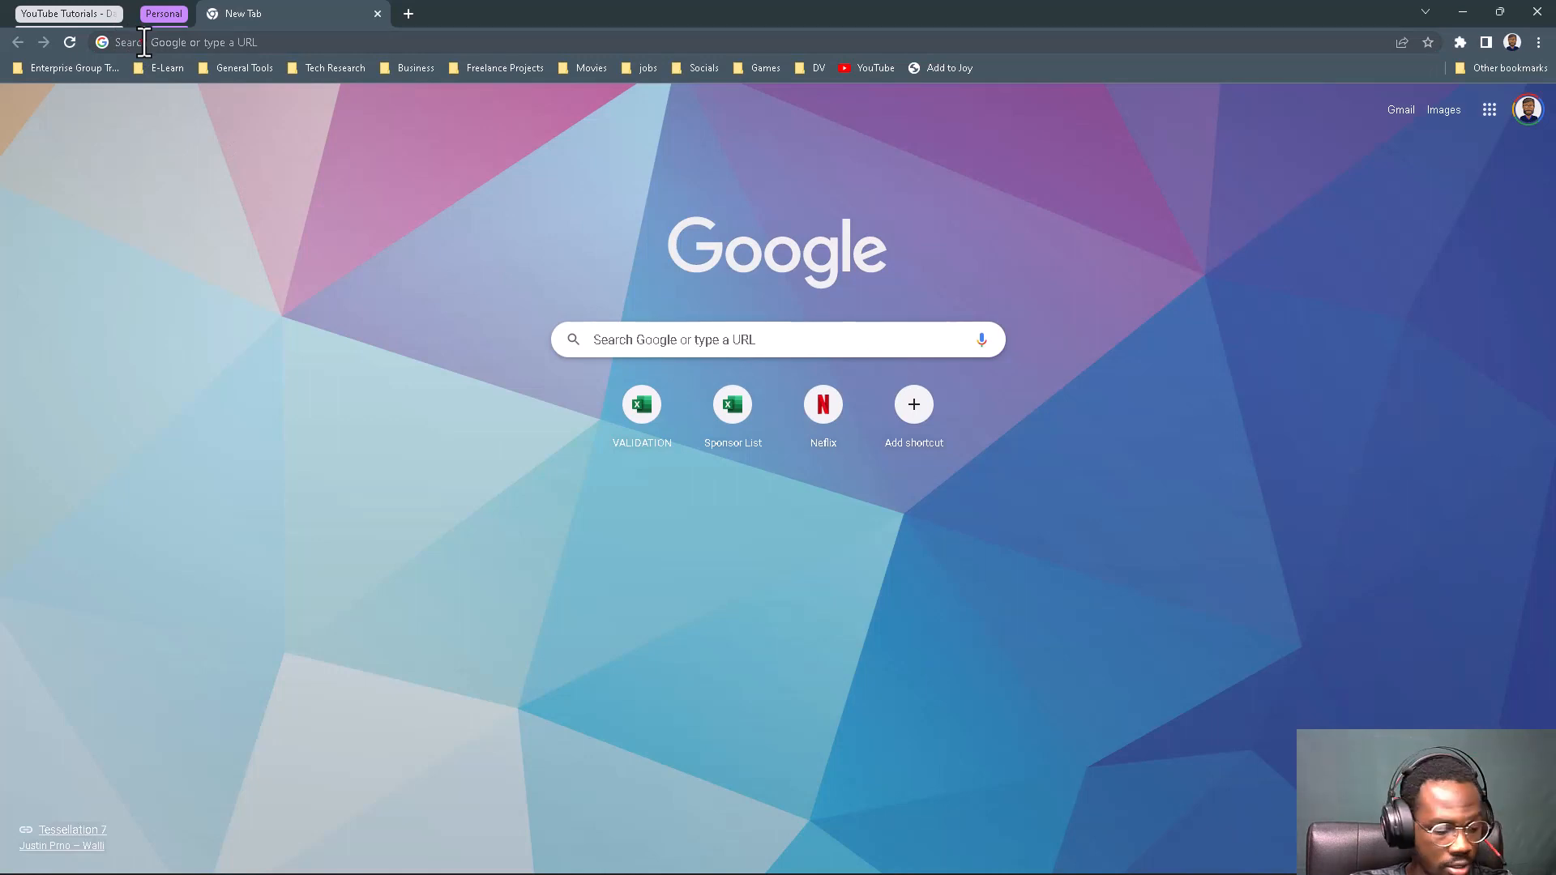
Open the coolors.co colour palette site in the blank tab, dismissing its greeting popup to browse the home page.
{"action": "key", "text": "alt+Tab"}
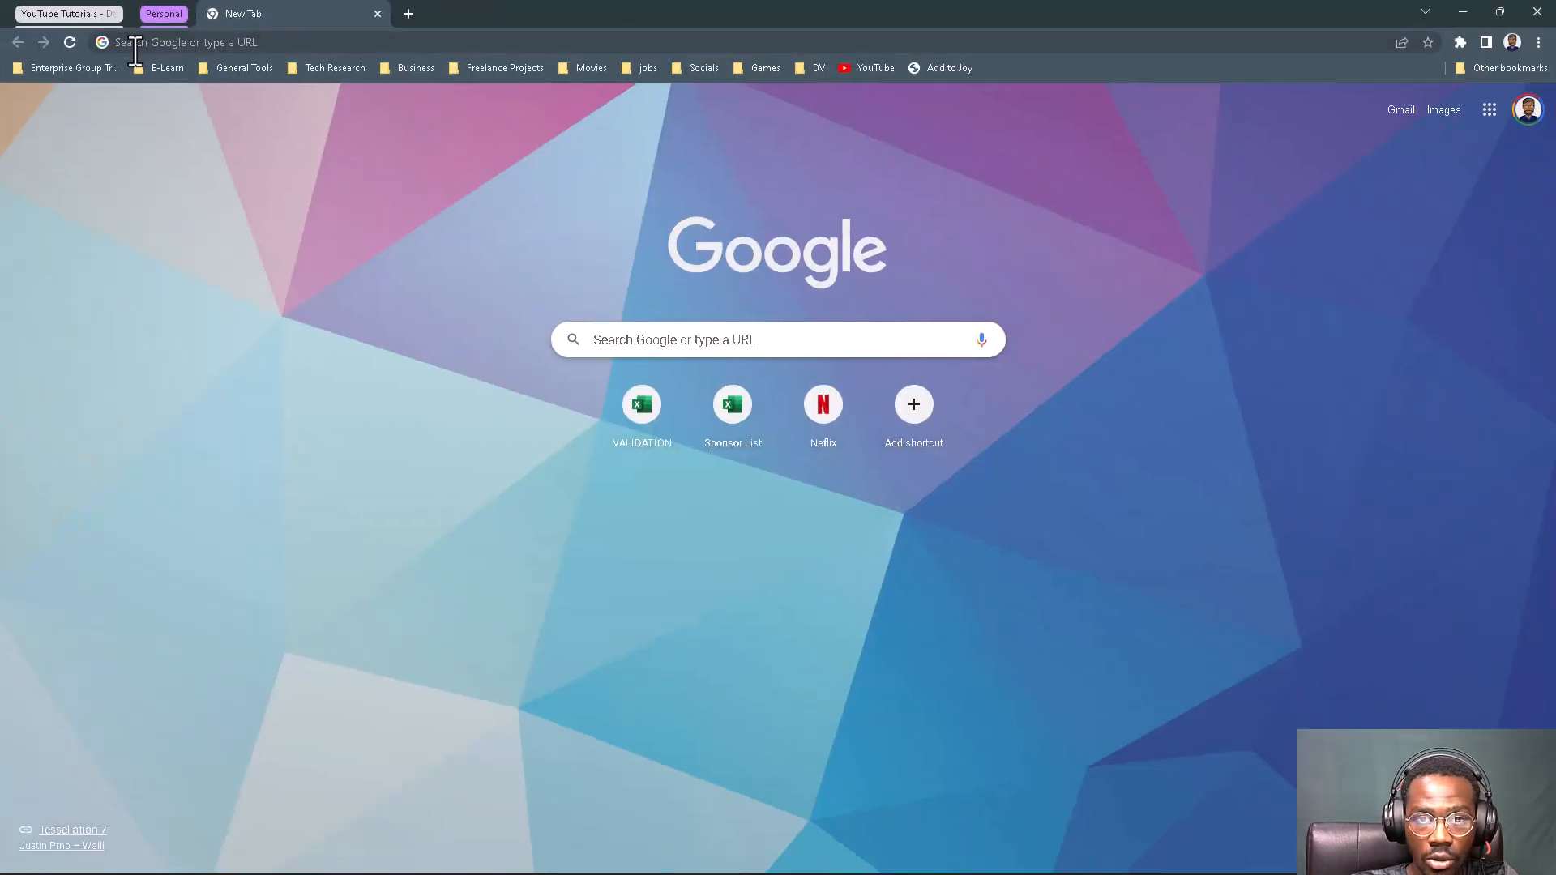
{"action": "left_click", "coordinate": [135, 44]}
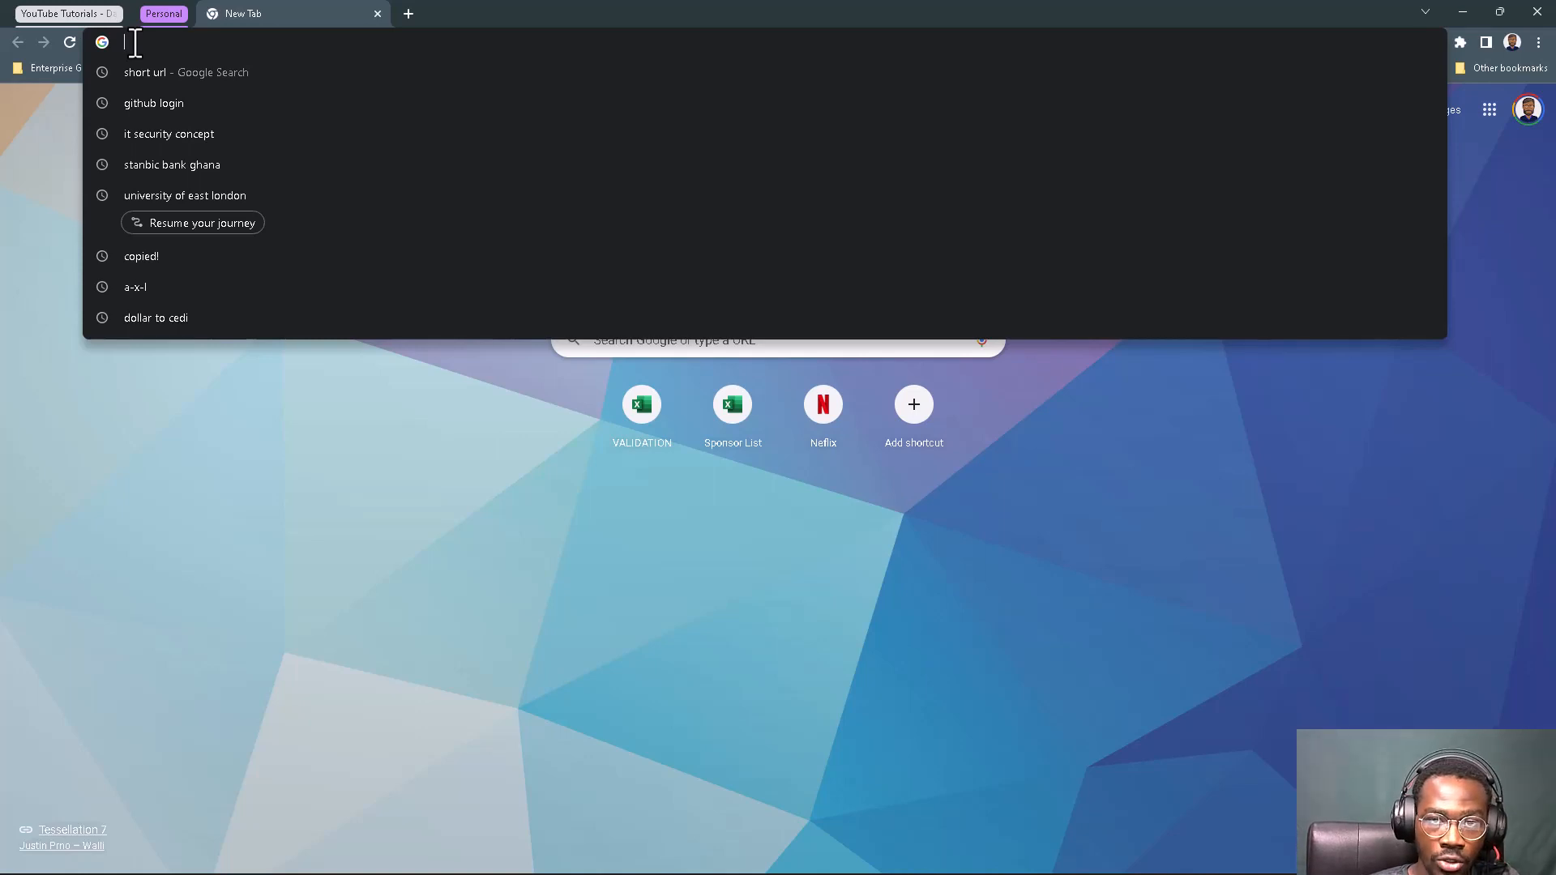
{"action": "type", "text": "c"}
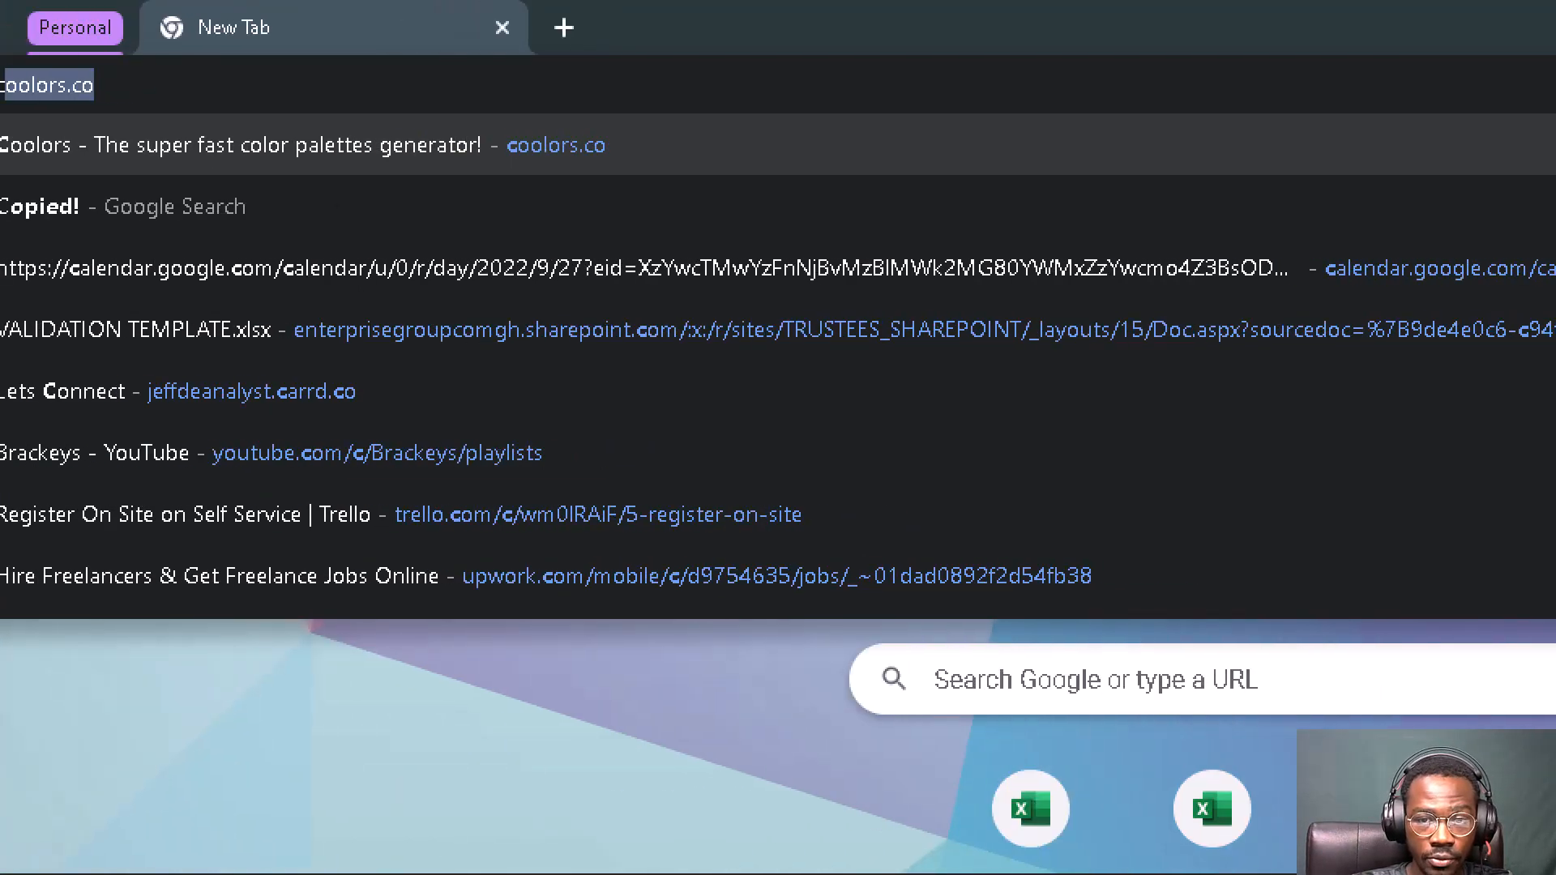
{"action": "key", "text": "Escape"}
{"action": "left_click", "coordinate": [96, 2]}
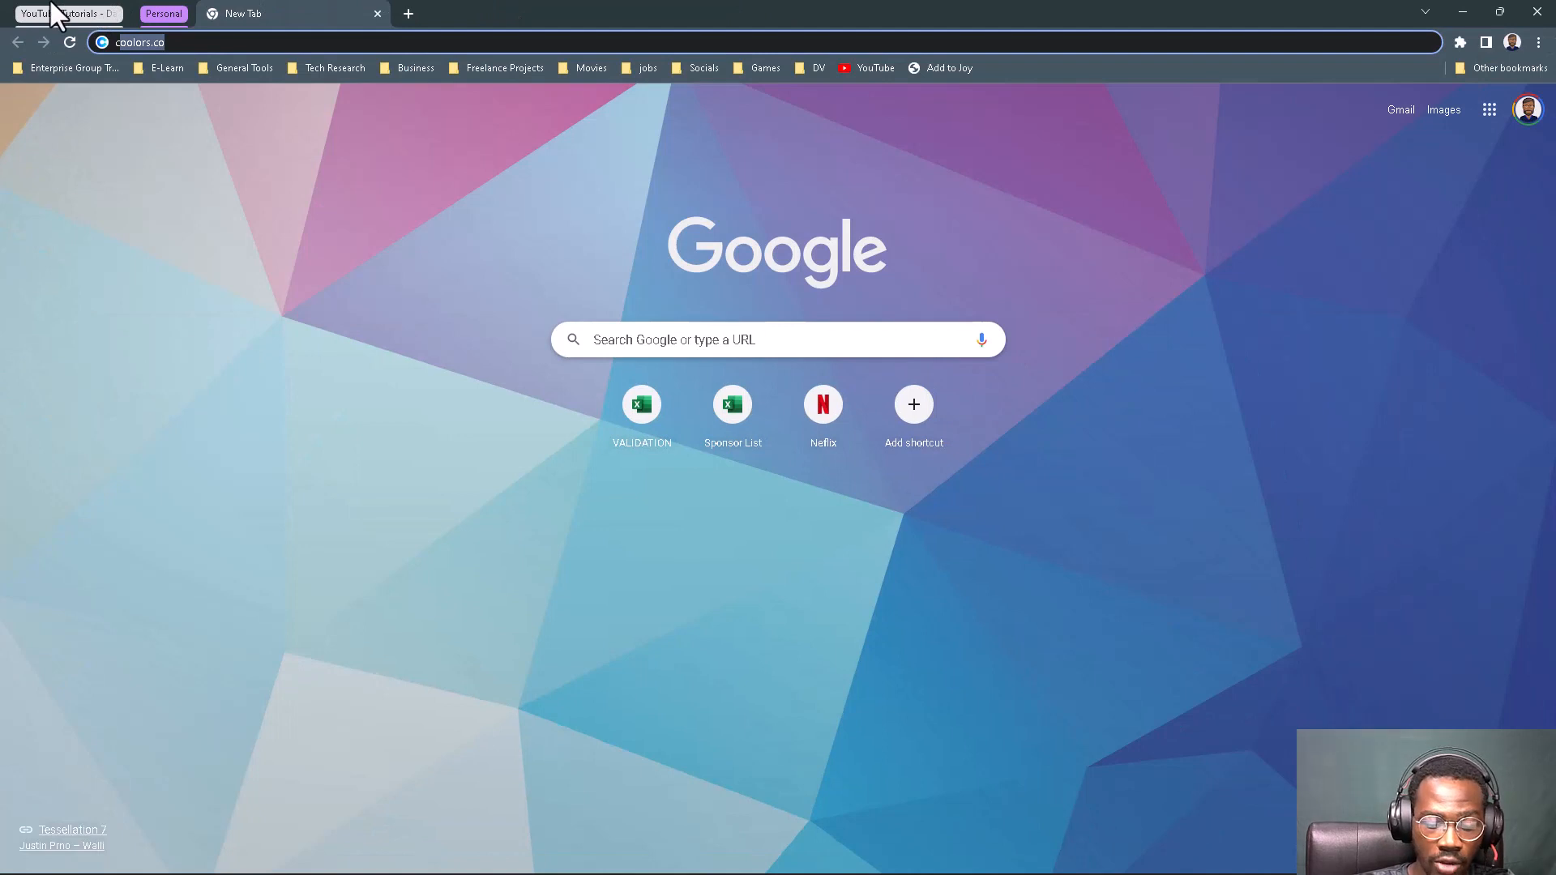
{"action": "key", "text": "Return"}
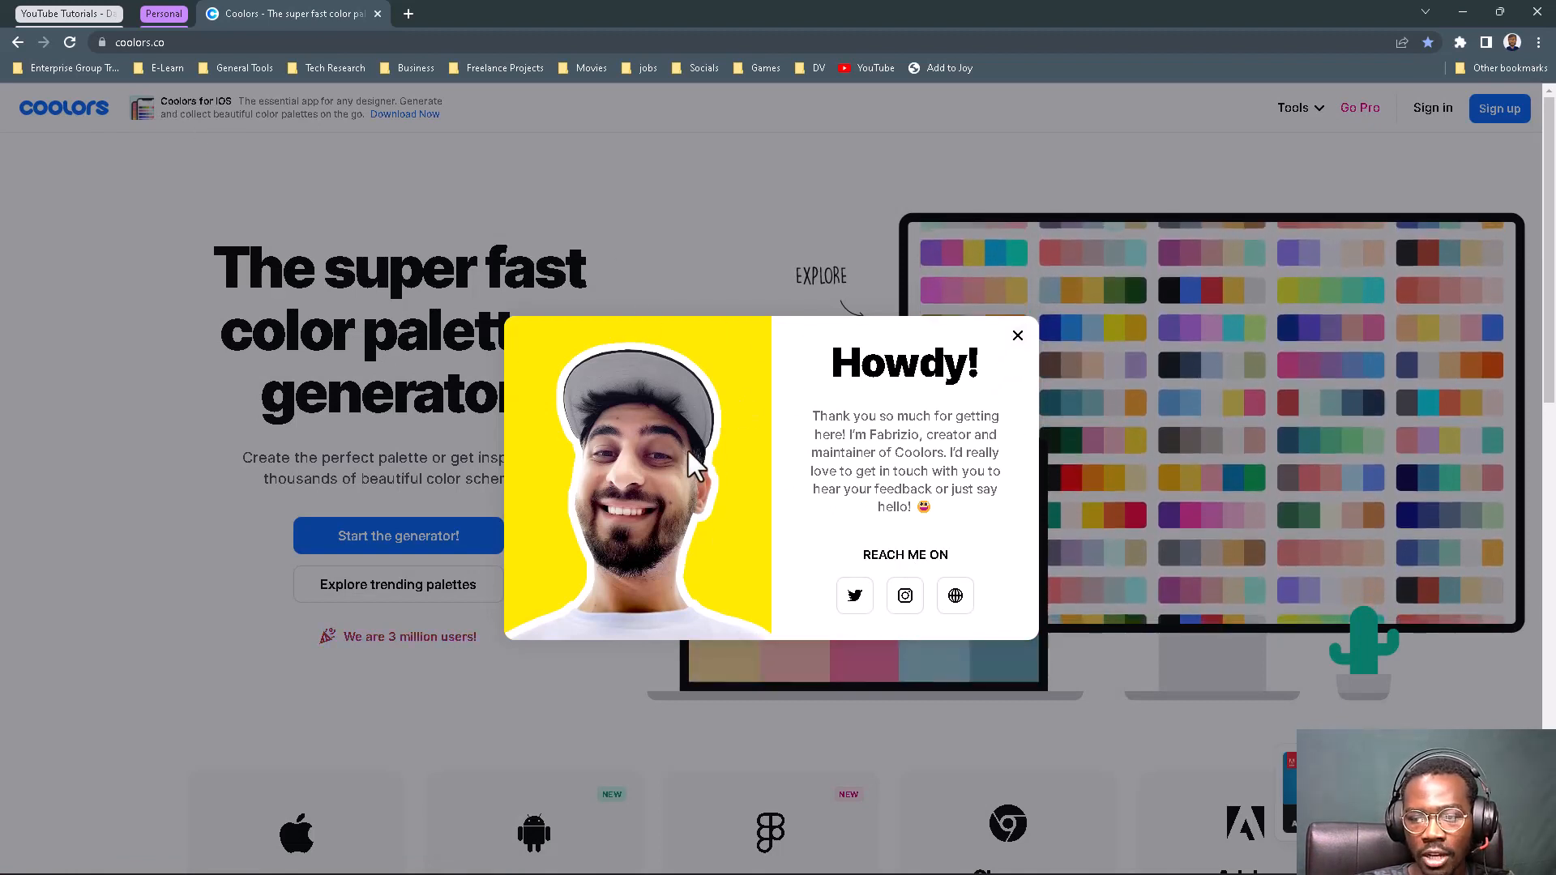
{"action": "left_click", "coordinate": [1018, 335]}
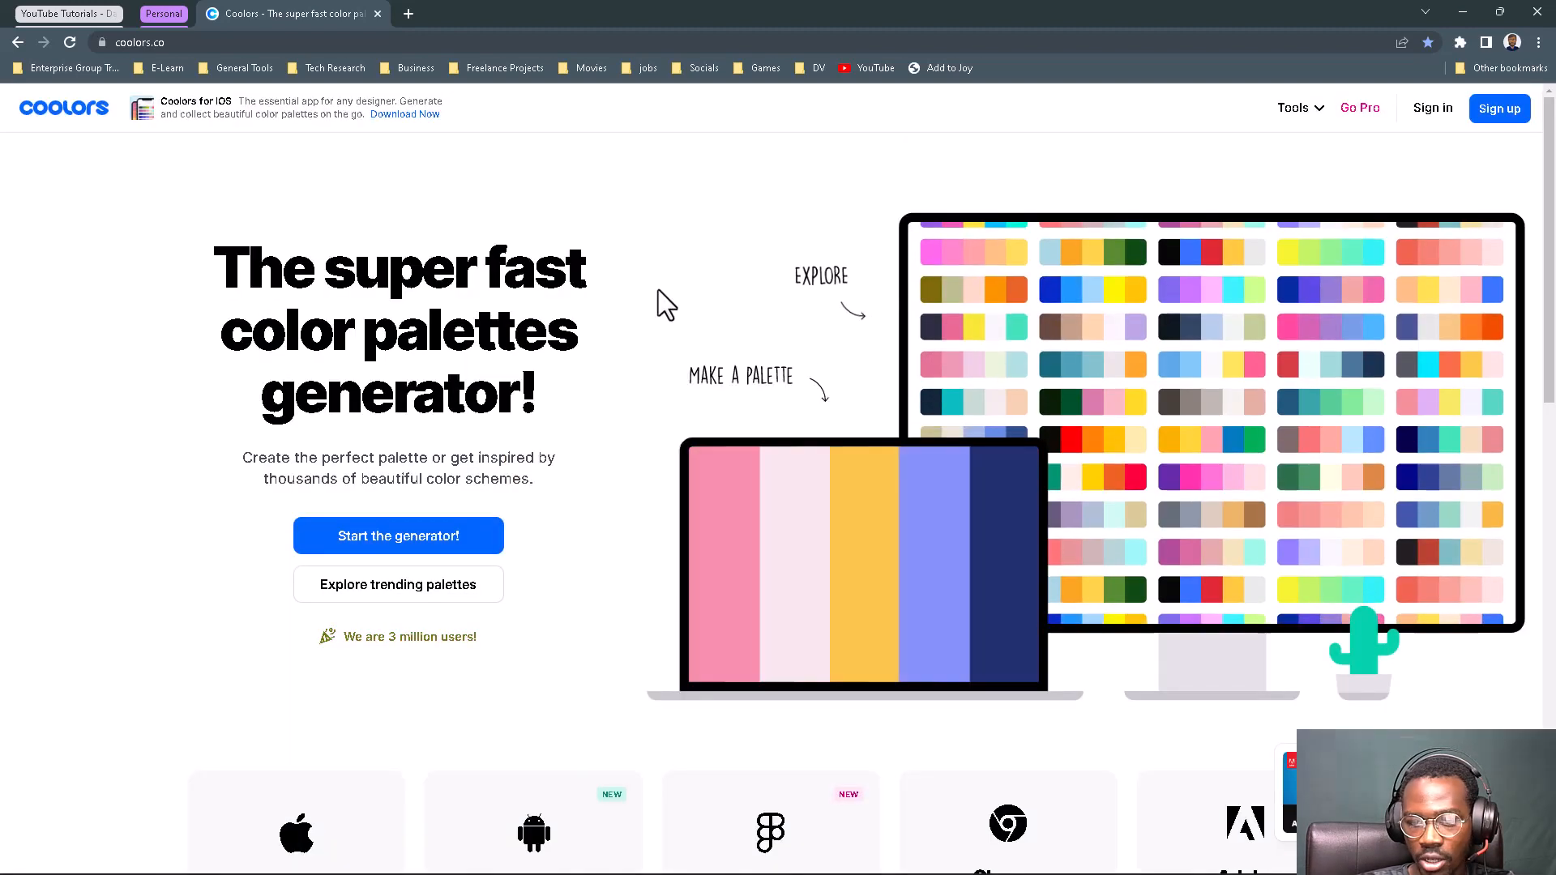
{"action": "scroll", "coordinate": [658, 290], "scroll_direction": "down", "scroll_amount": 2}
{"action": "scroll", "coordinate": [658, 289], "scroll_direction": "down", "scroll_amount": 3}
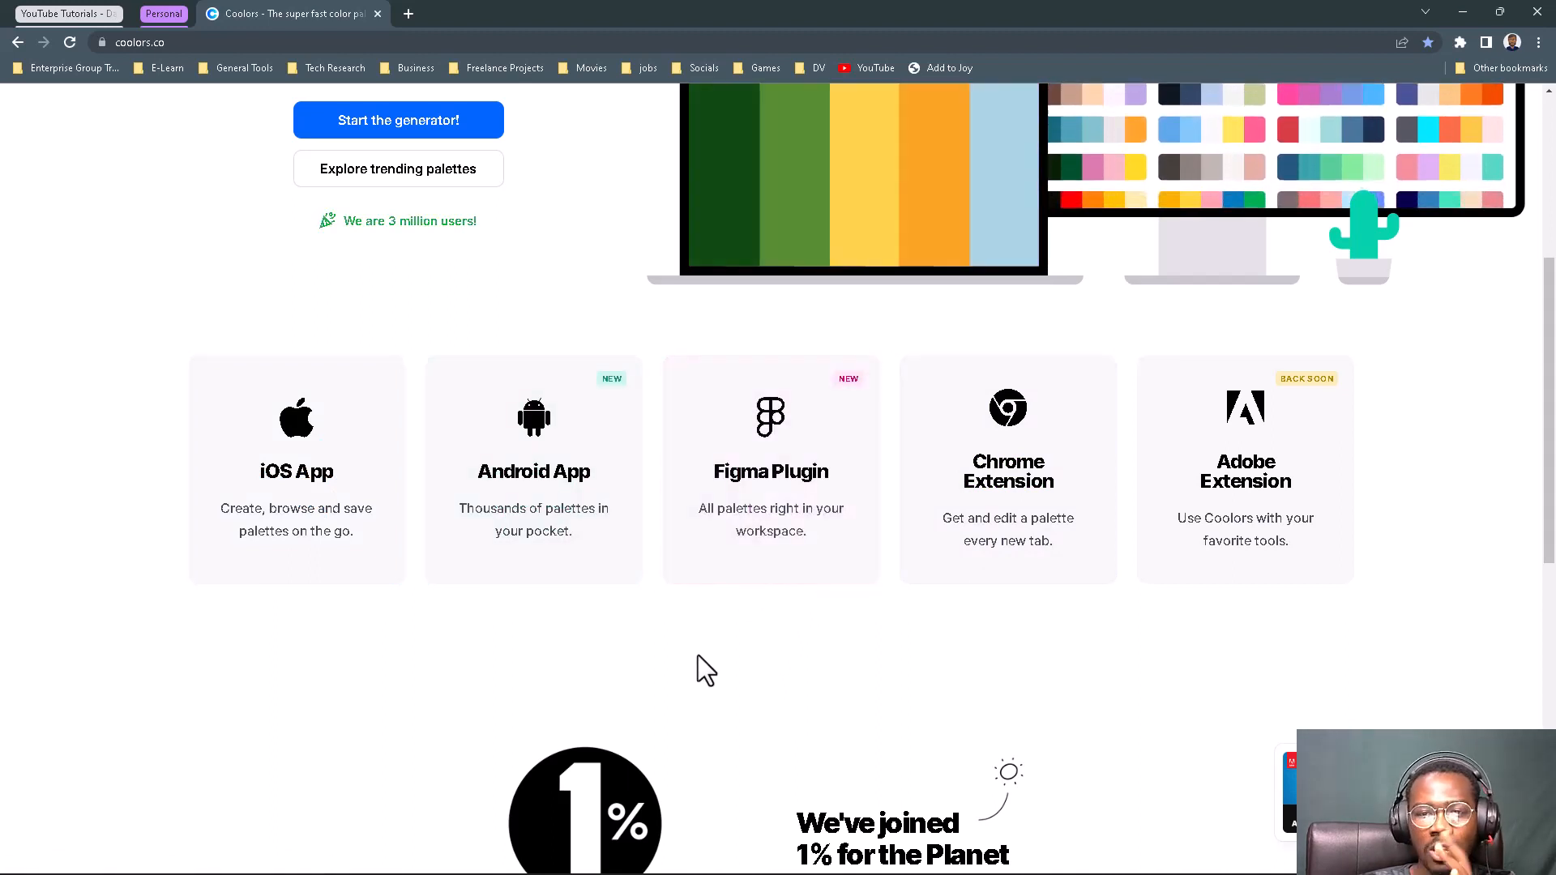
Open the trending palettes page from the coolors.co home page.
{"action": "scroll", "coordinate": [737, 659], "scroll_direction": "up", "scroll_amount": 1}
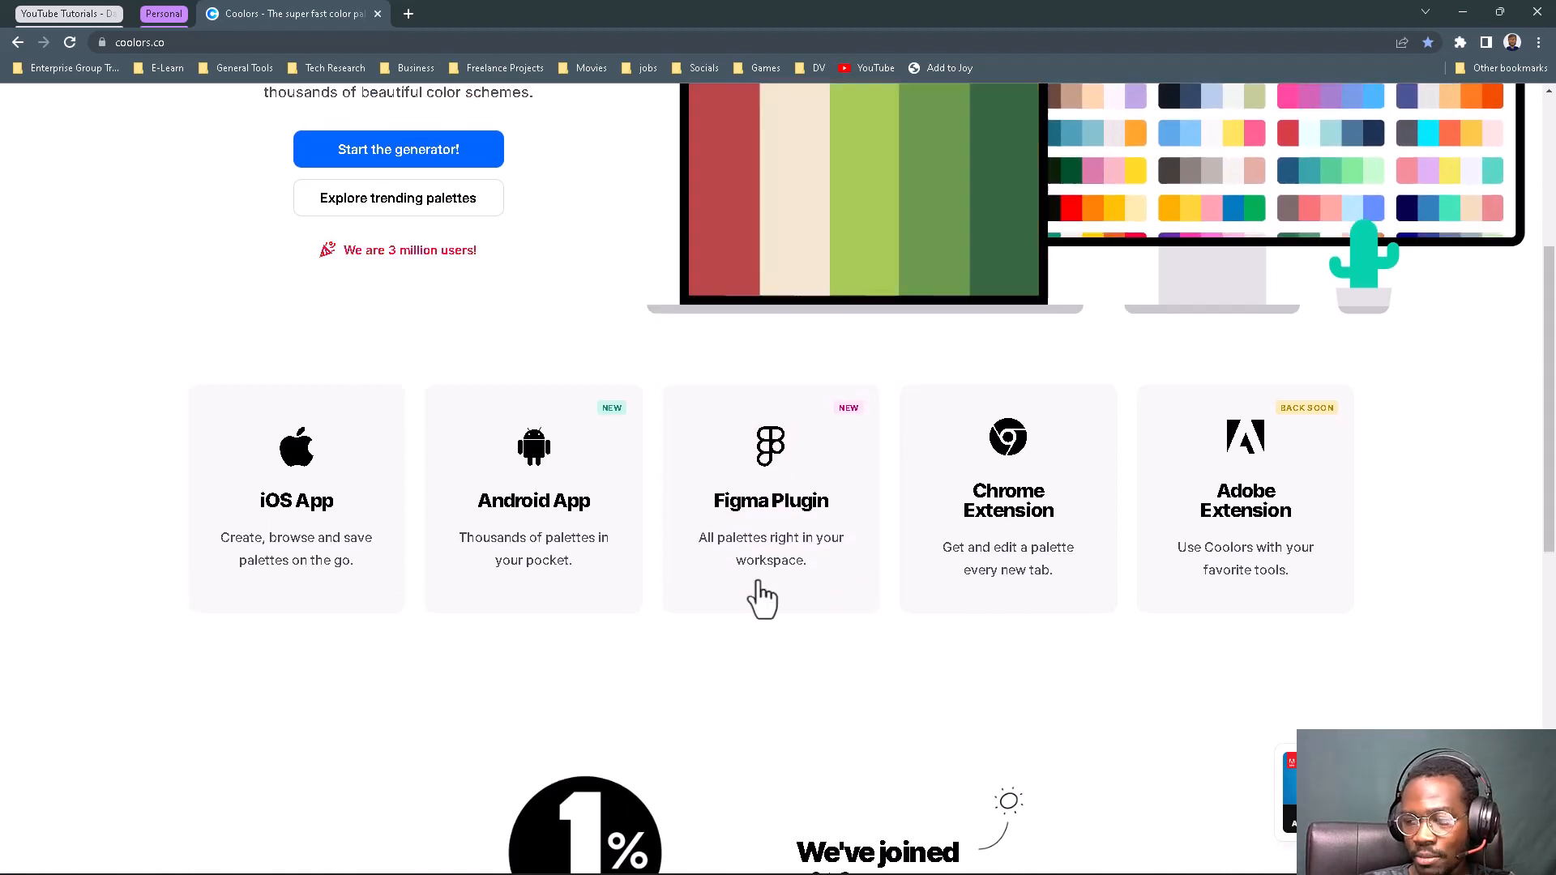
{"action": "scroll", "coordinate": [799, 671], "scroll_direction": "up", "scroll_amount": 2}
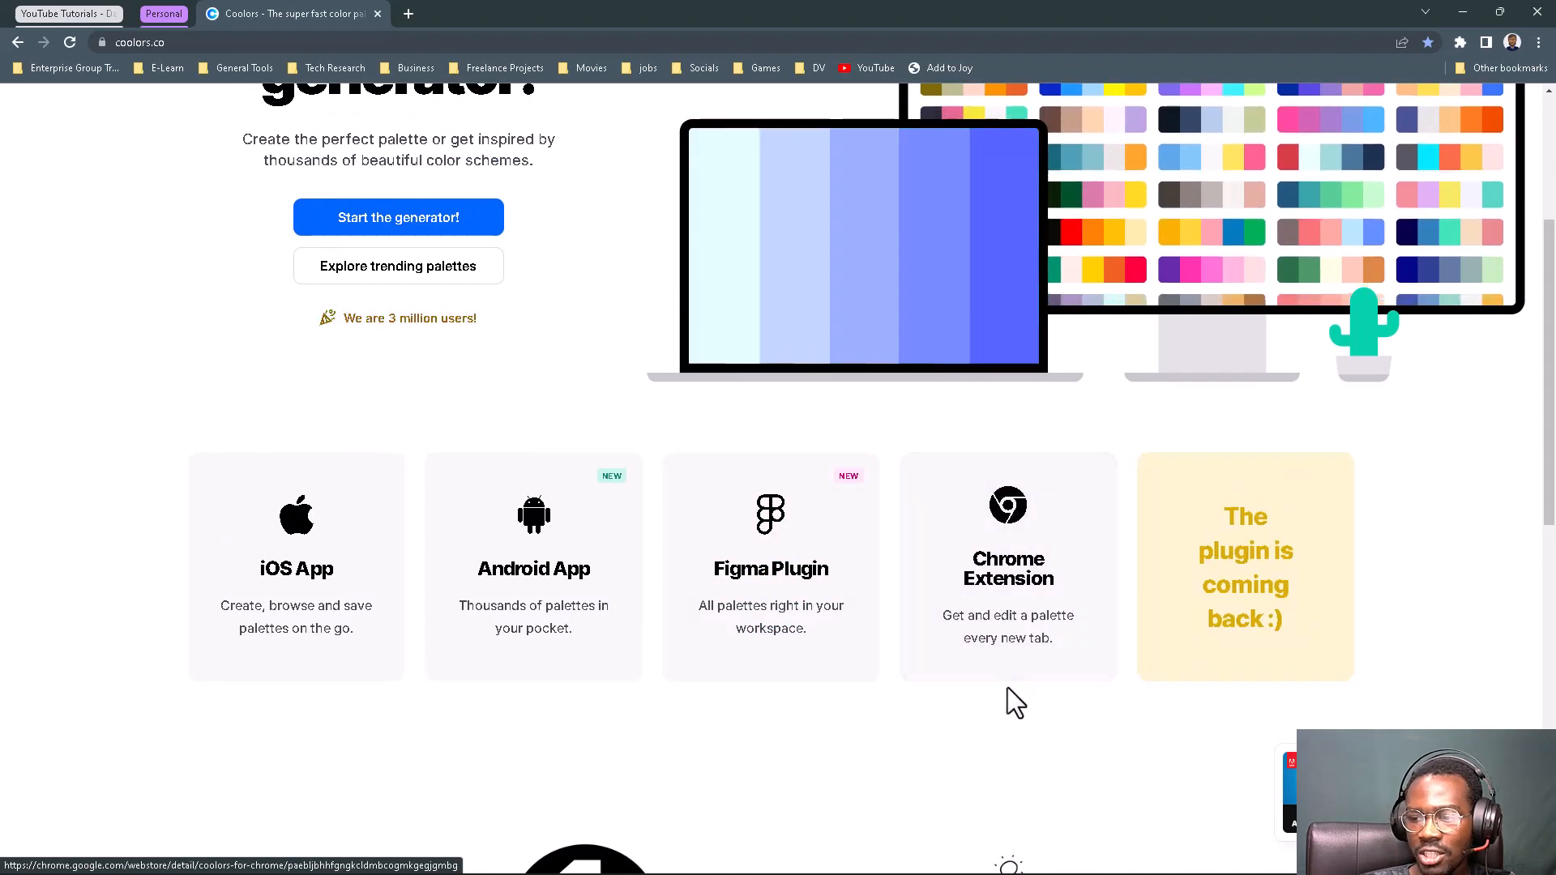
{"action": "scroll", "coordinate": [954, 722], "scroll_direction": "up", "scroll_amount": 4}
{"action": "scroll", "coordinate": [559, 559], "scroll_direction": "up", "scroll_amount": 1}
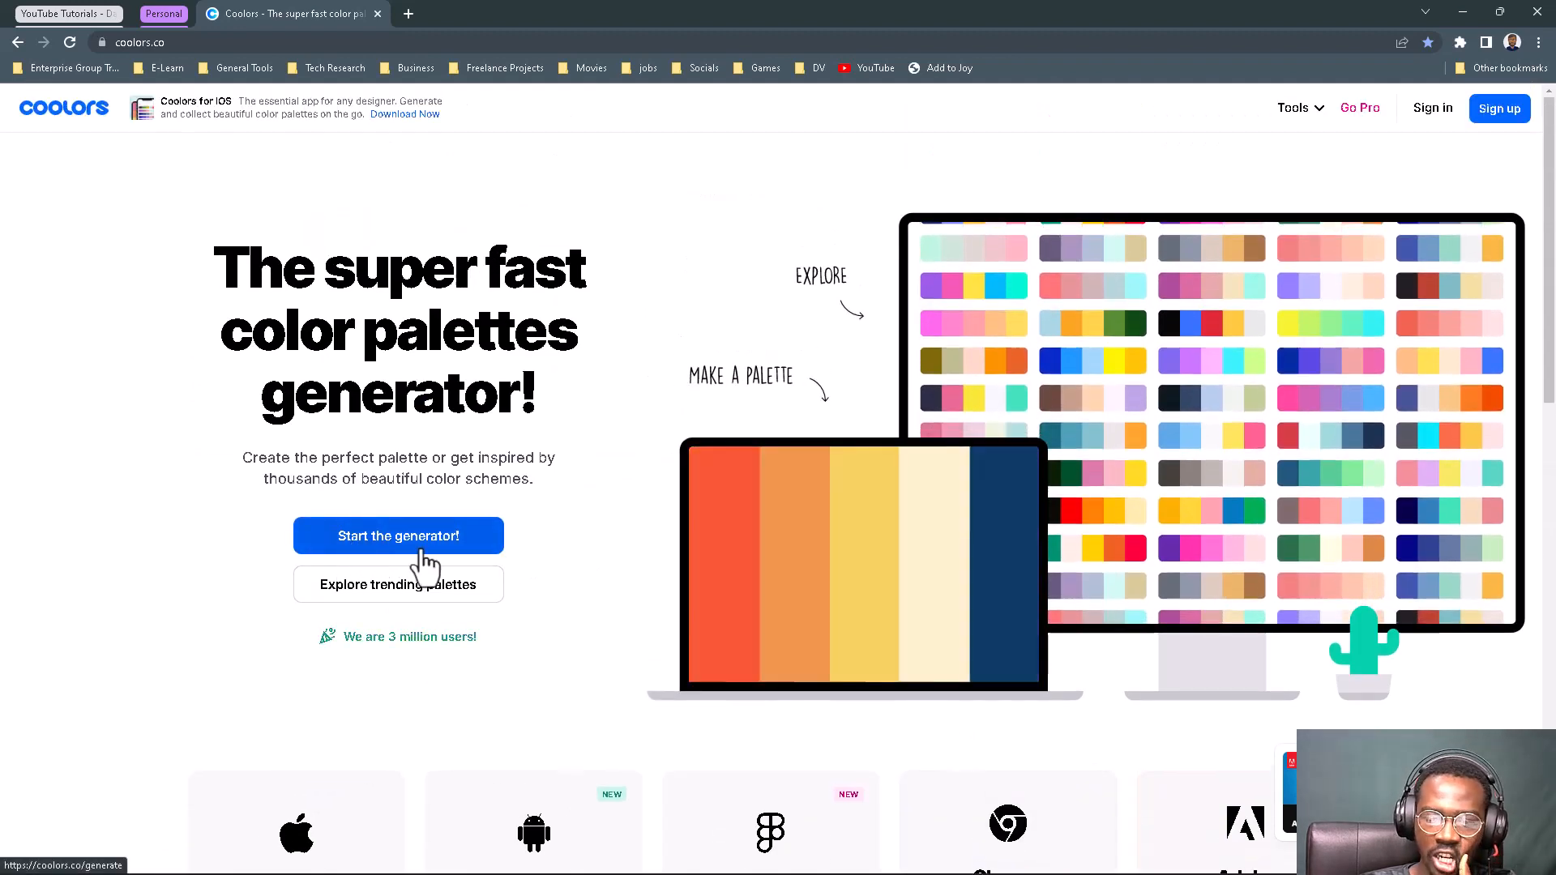
{"action": "left_click", "coordinate": [385, 585]}
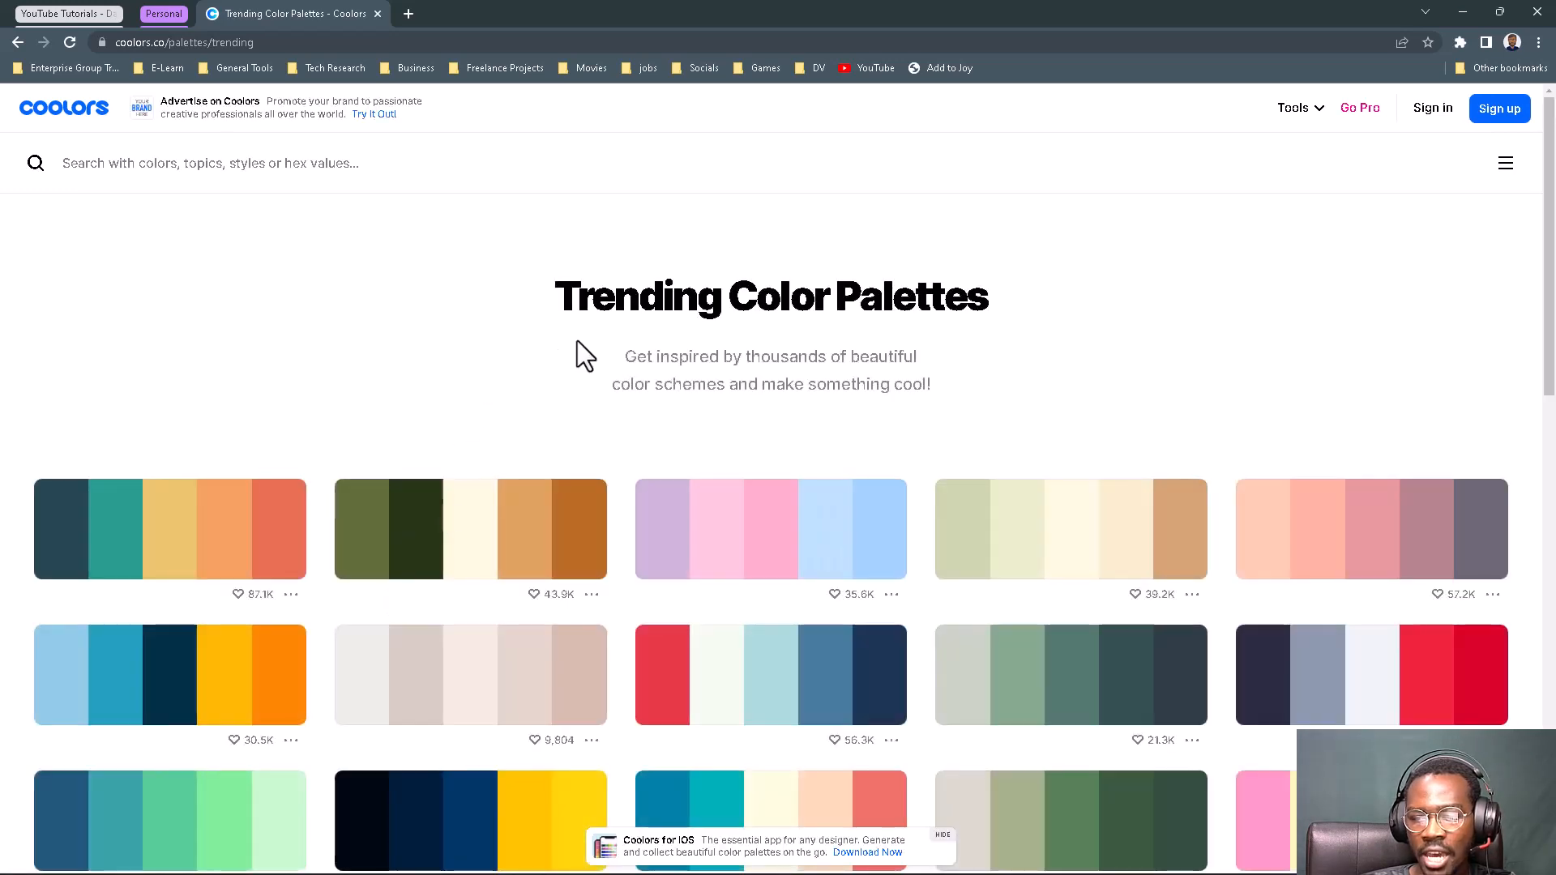
Browse the trending colour palettes for a scheme to use in the price sheet.
{"action": "scroll", "coordinate": [590, 358], "scroll_direction": "down", "scroll_amount": 1}
{"action": "scroll", "coordinate": [589, 341], "scroll_direction": "down", "scroll_amount": 1}
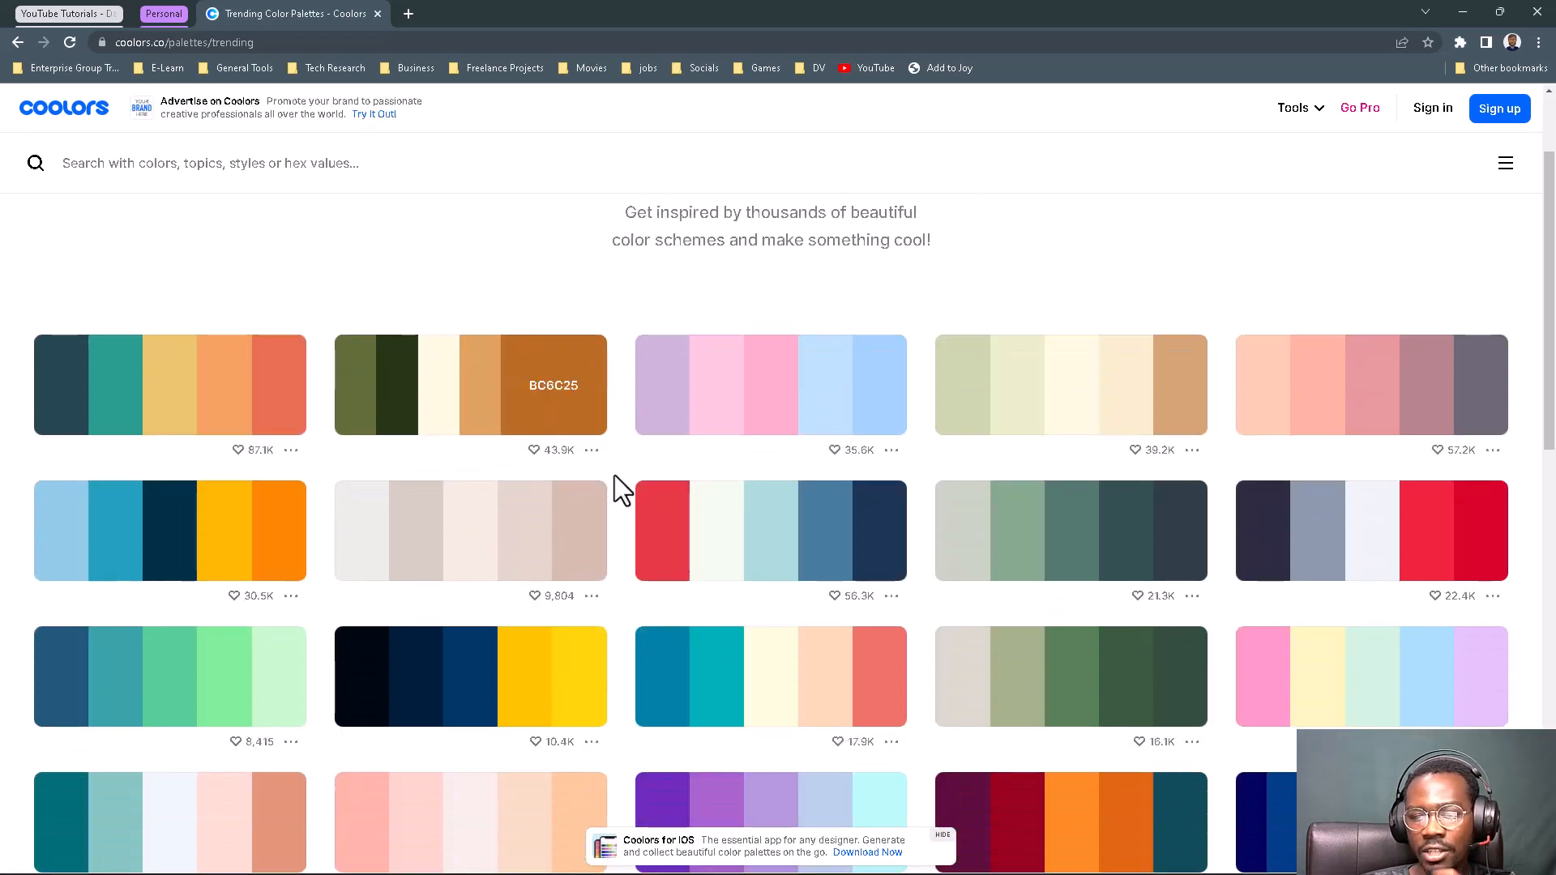
{"action": "scroll", "coordinate": [611, 532], "scroll_direction": "down", "scroll_amount": 1}
{"action": "scroll", "coordinate": [611, 532], "scroll_direction": "down", "scroll_amount": 4}
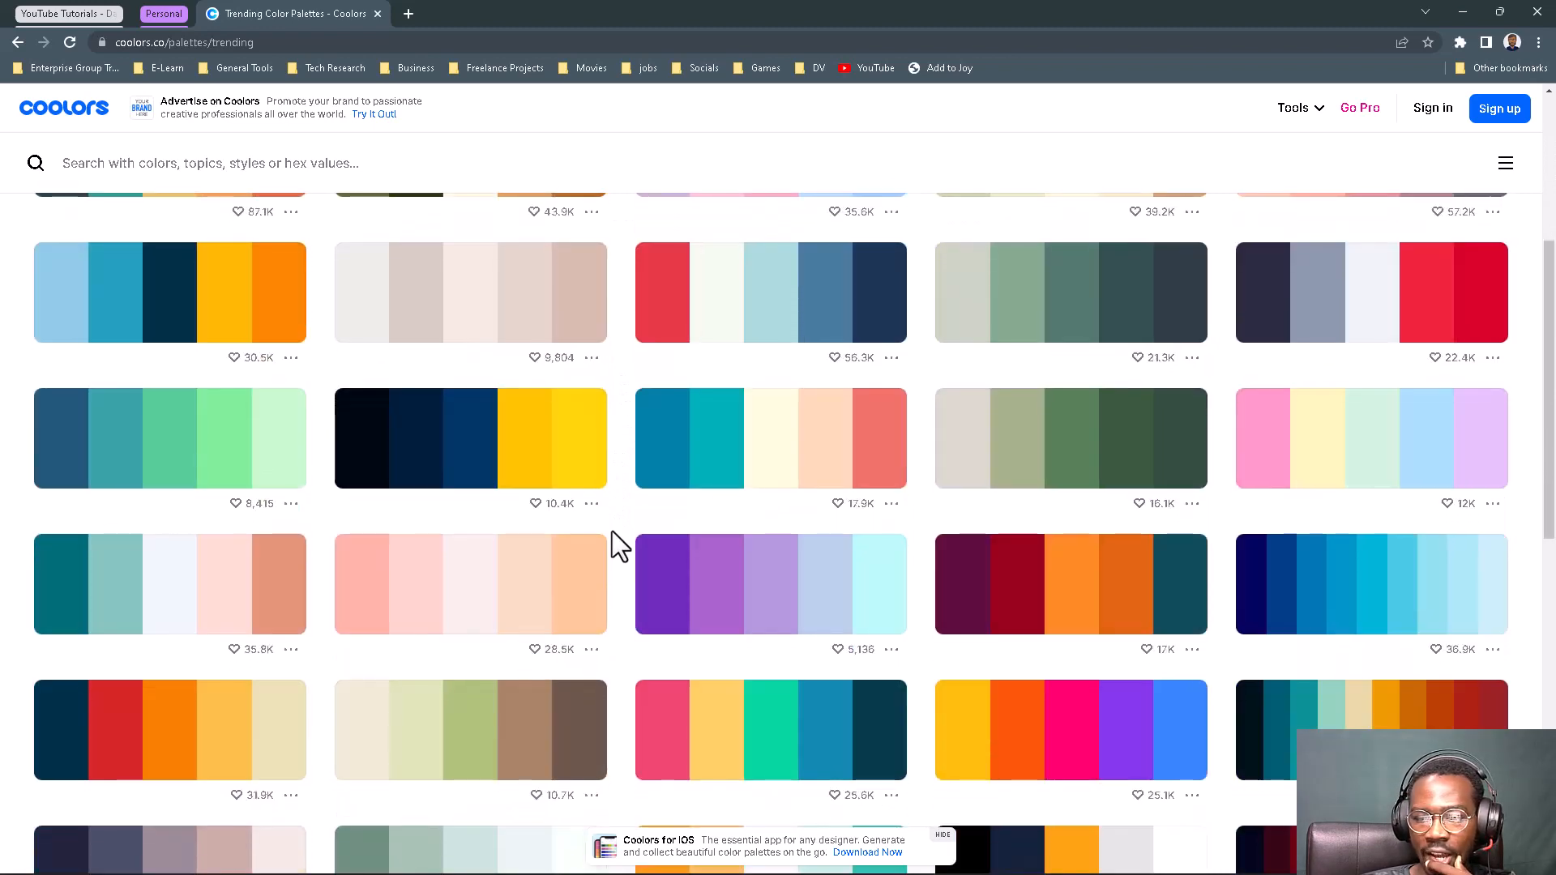
{"action": "scroll", "coordinate": [611, 532], "scroll_direction": "down", "scroll_amount": 5}
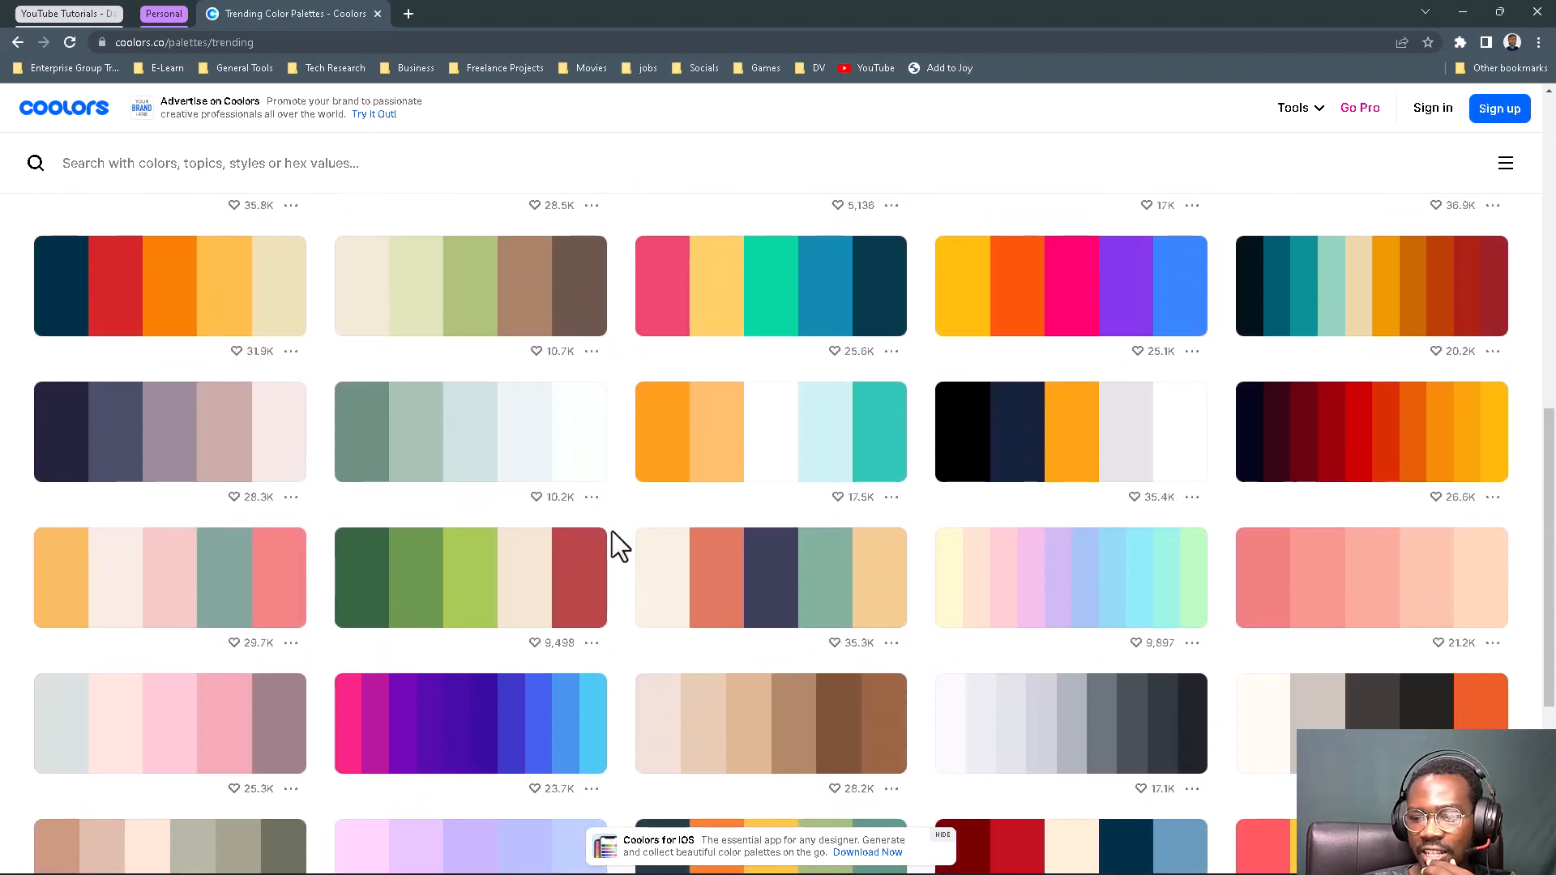
{"action": "scroll", "coordinate": [611, 530], "scroll_direction": "up", "scroll_amount": 10}
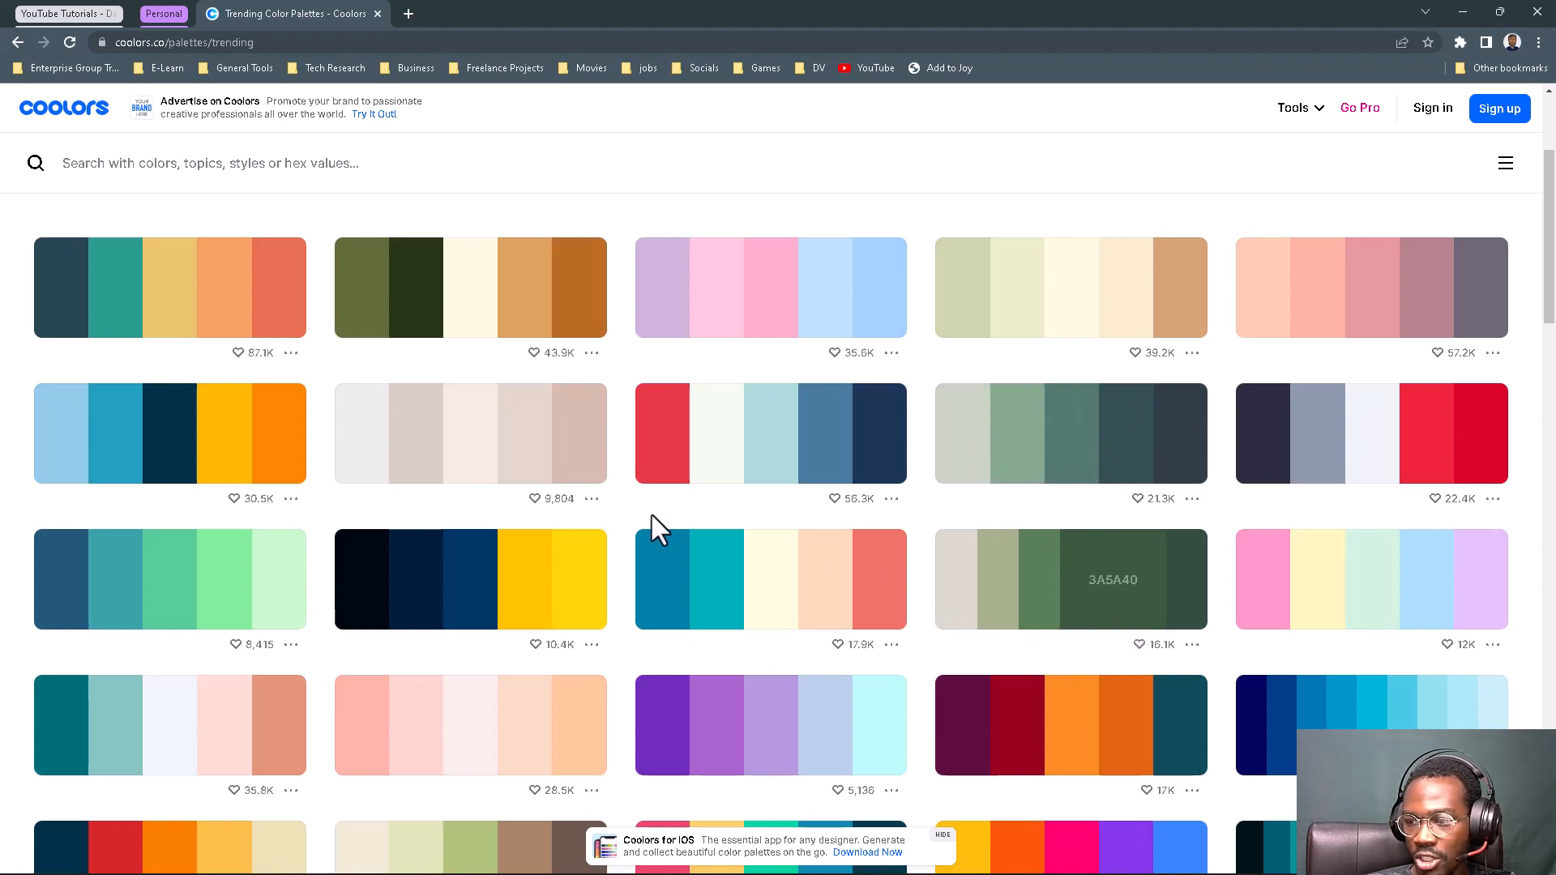
{"action": "scroll", "coordinate": [652, 515], "scroll_direction": "up", "scroll_amount": 1}
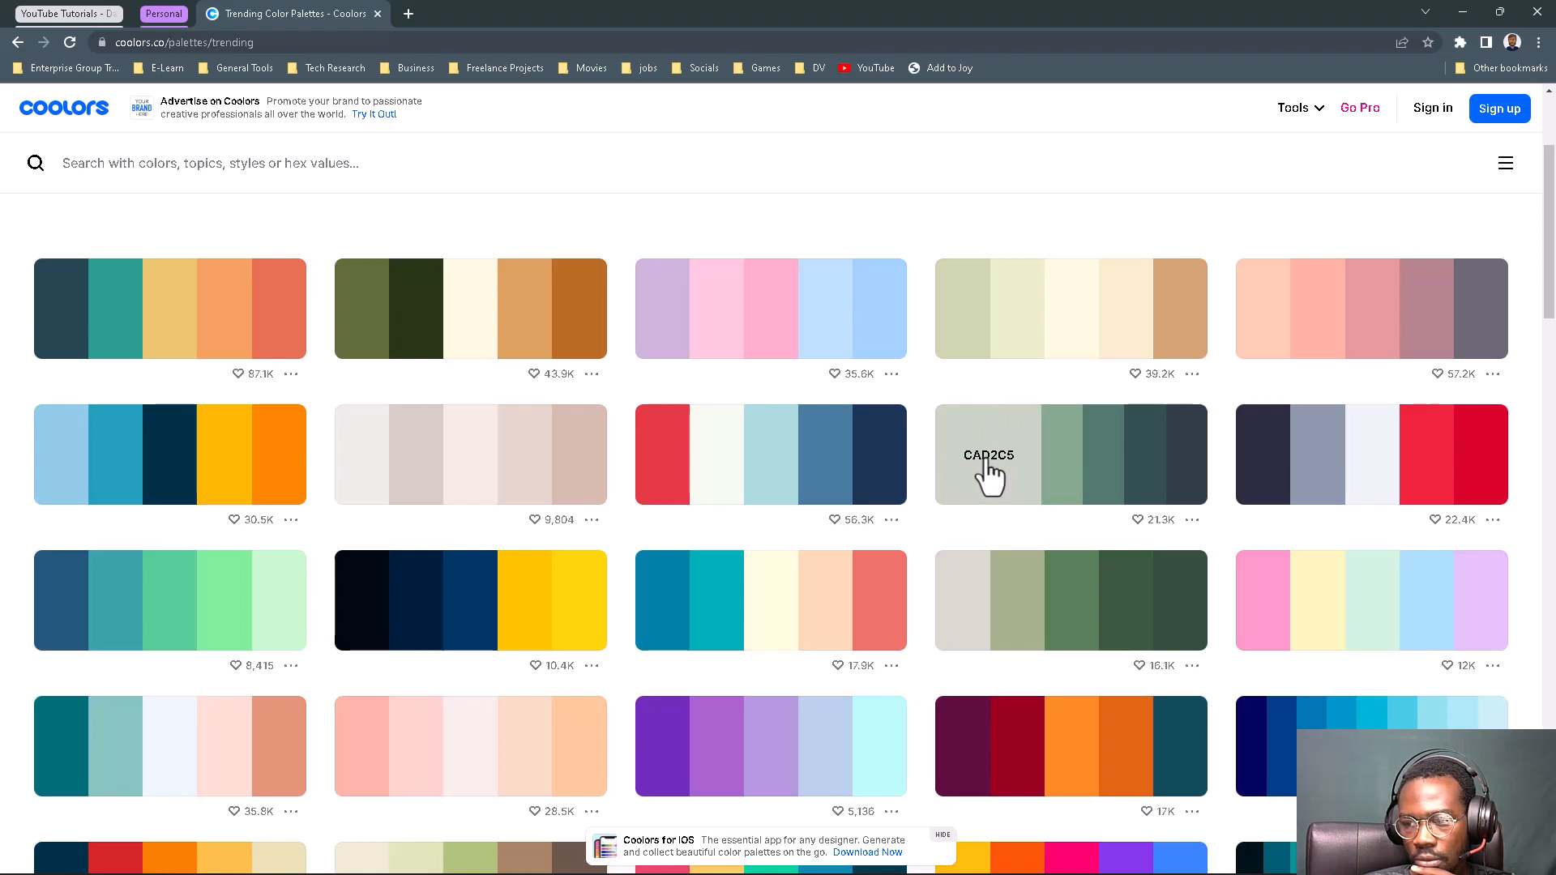
Switch to the Excel workbook and arrange it side by side with the Chrome window showing the trending palettes.
{"action": "mouse_move", "coordinate": [846, 873]}
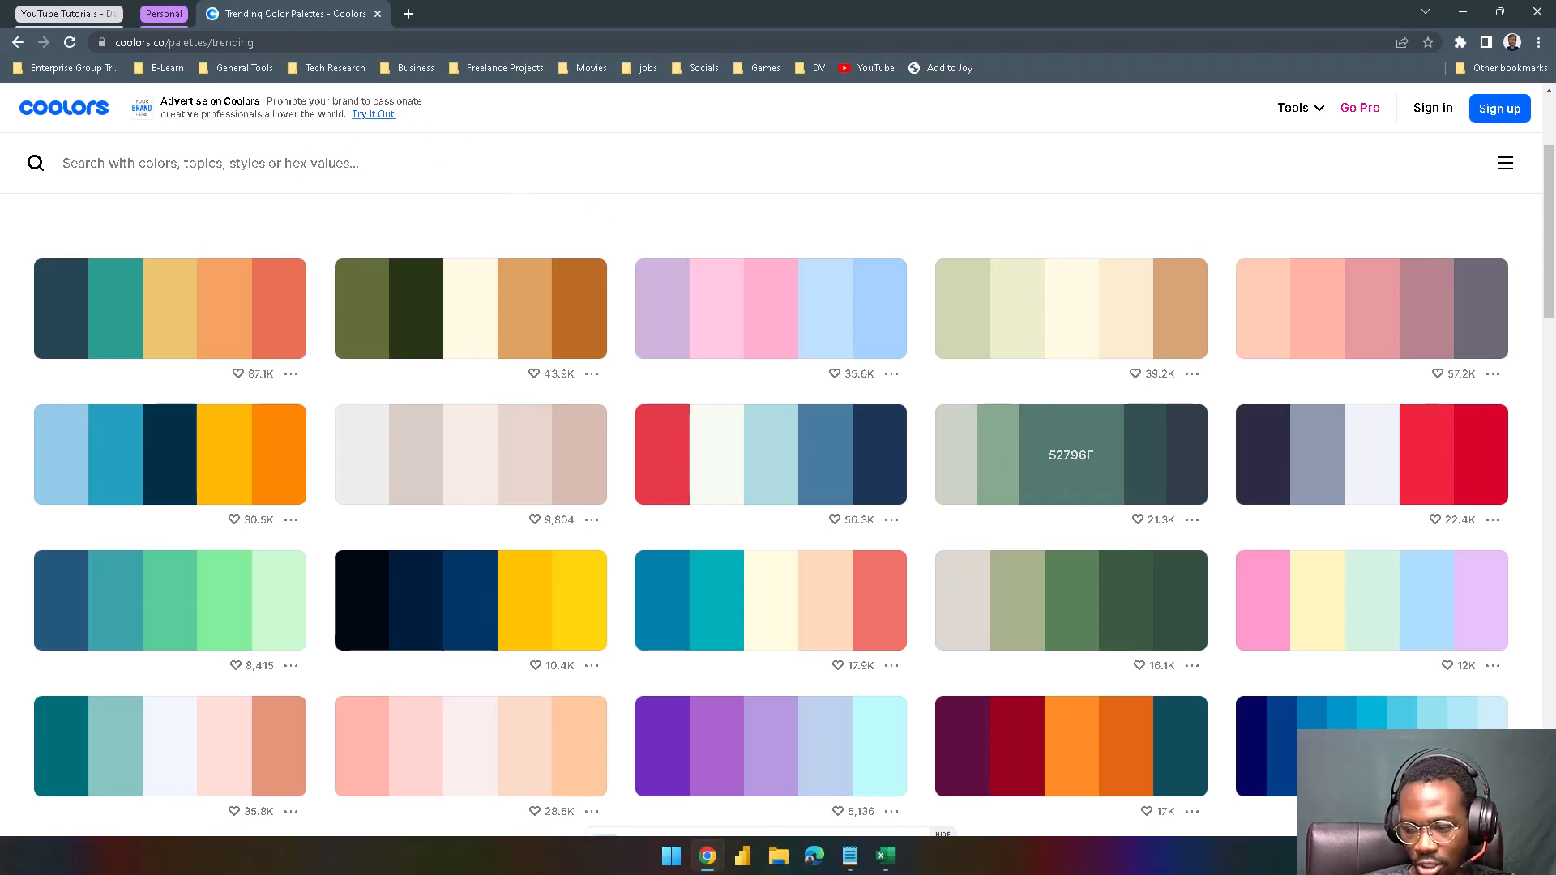
{"action": "left_click", "coordinate": [887, 806]}
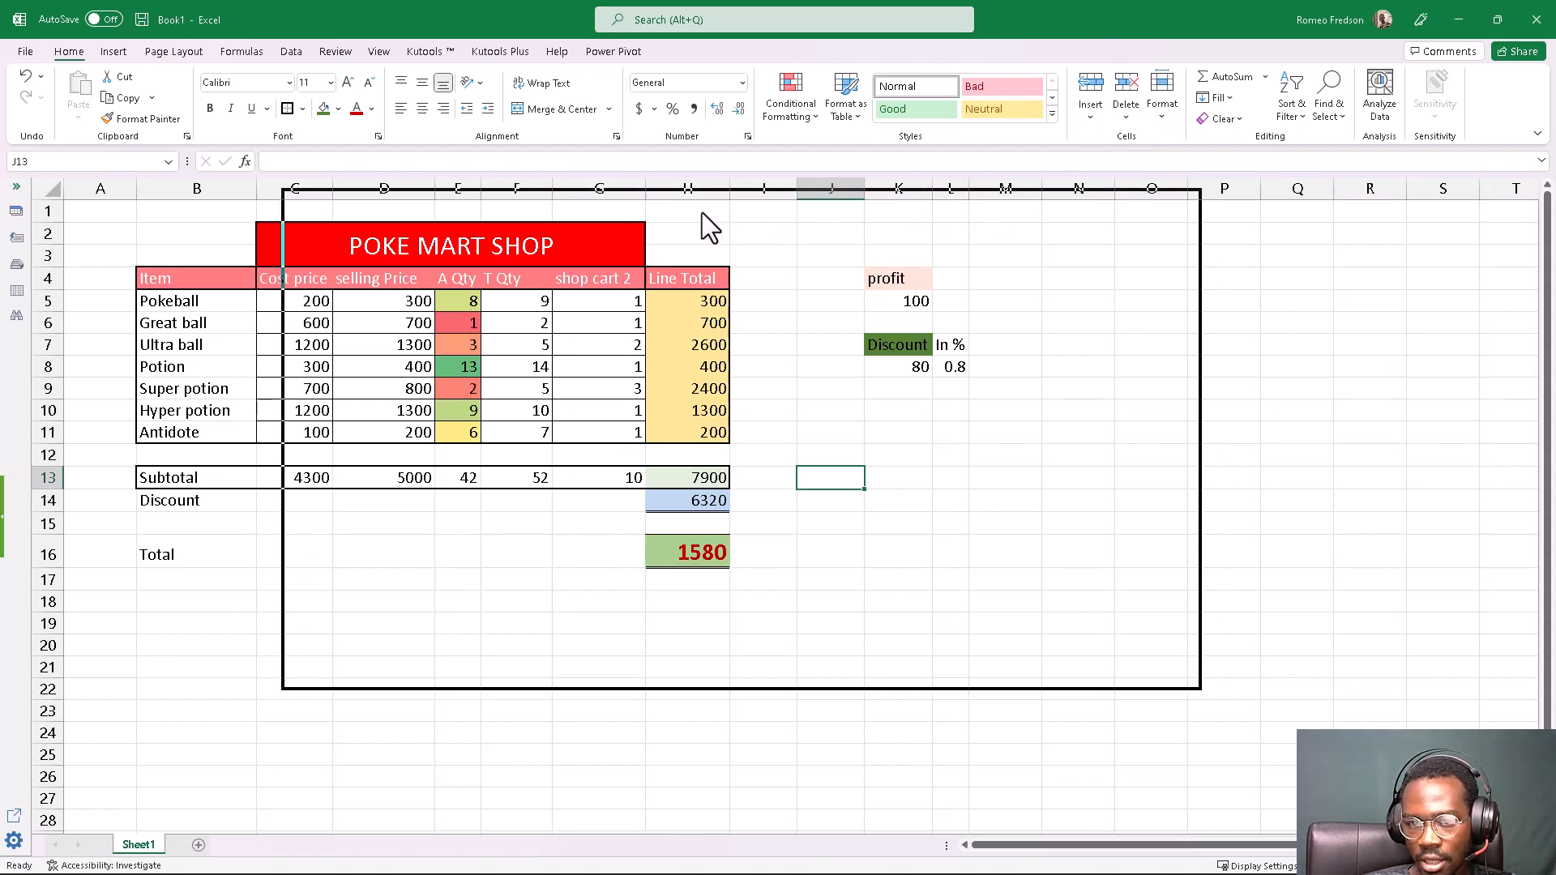
{"action": "left_click_drag", "start_coordinate": [702, 213], "coordinate": [695, 210]}
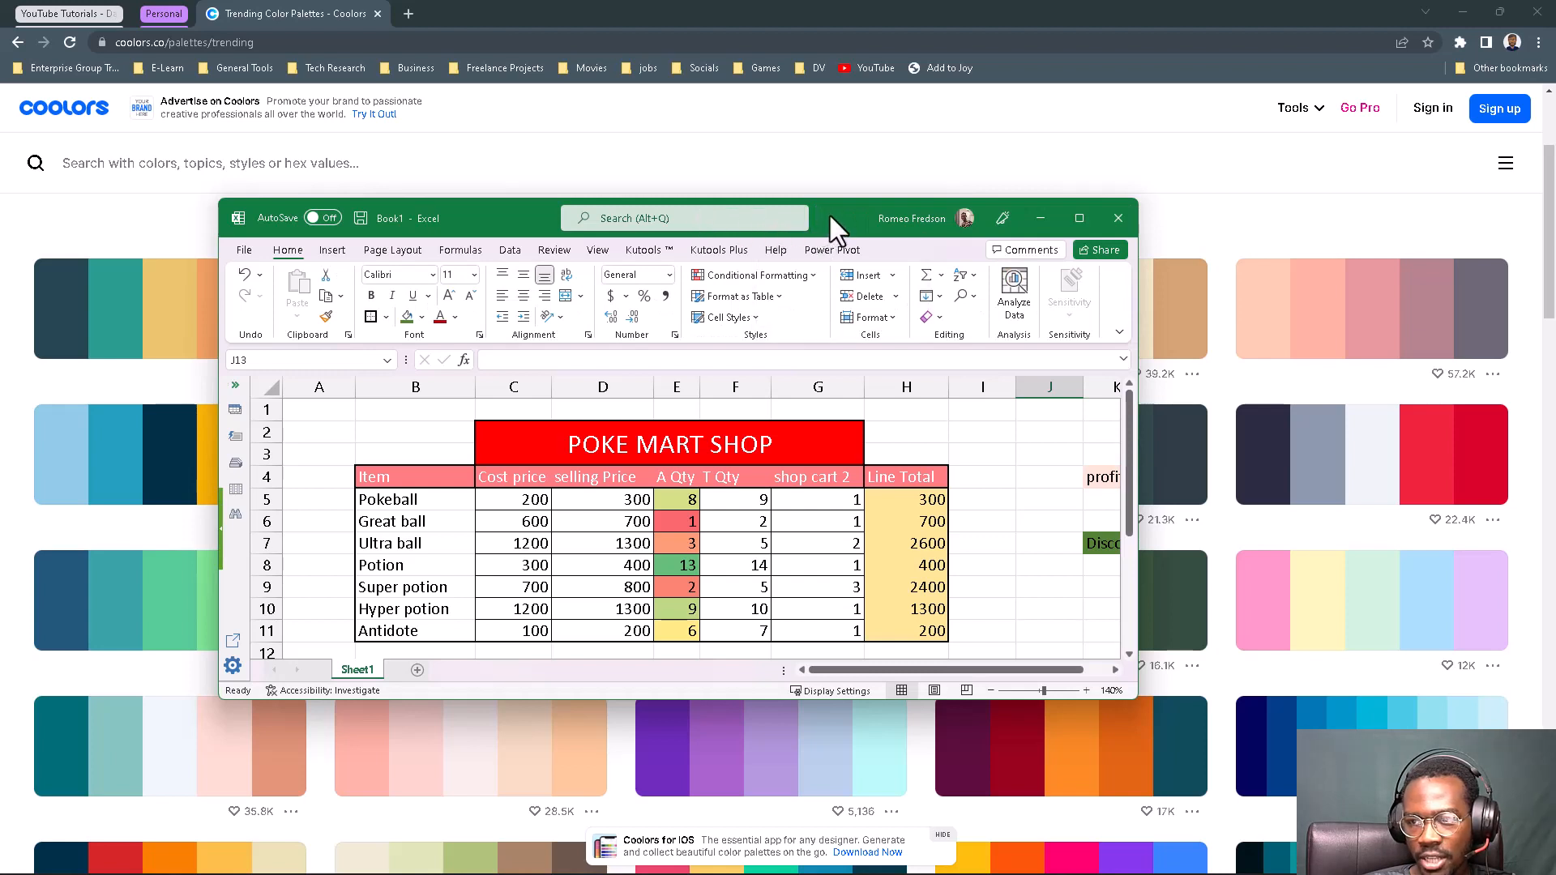
{"action": "left_click_drag", "start_coordinate": [830, 217], "coordinate": [21, 235]}
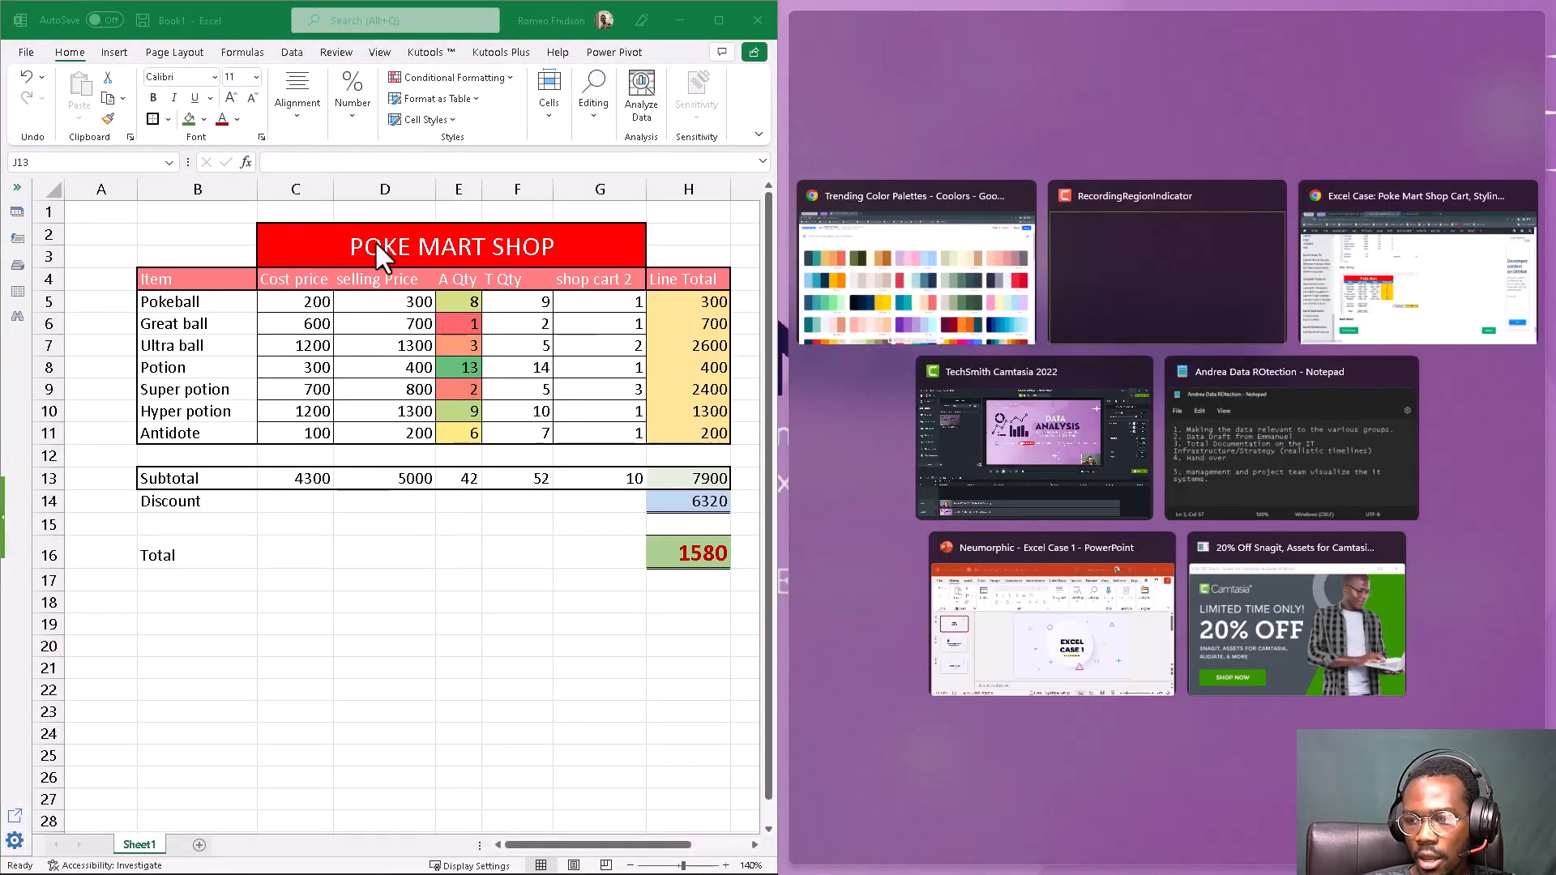
{"action": "left_click", "coordinate": [906, 274]}
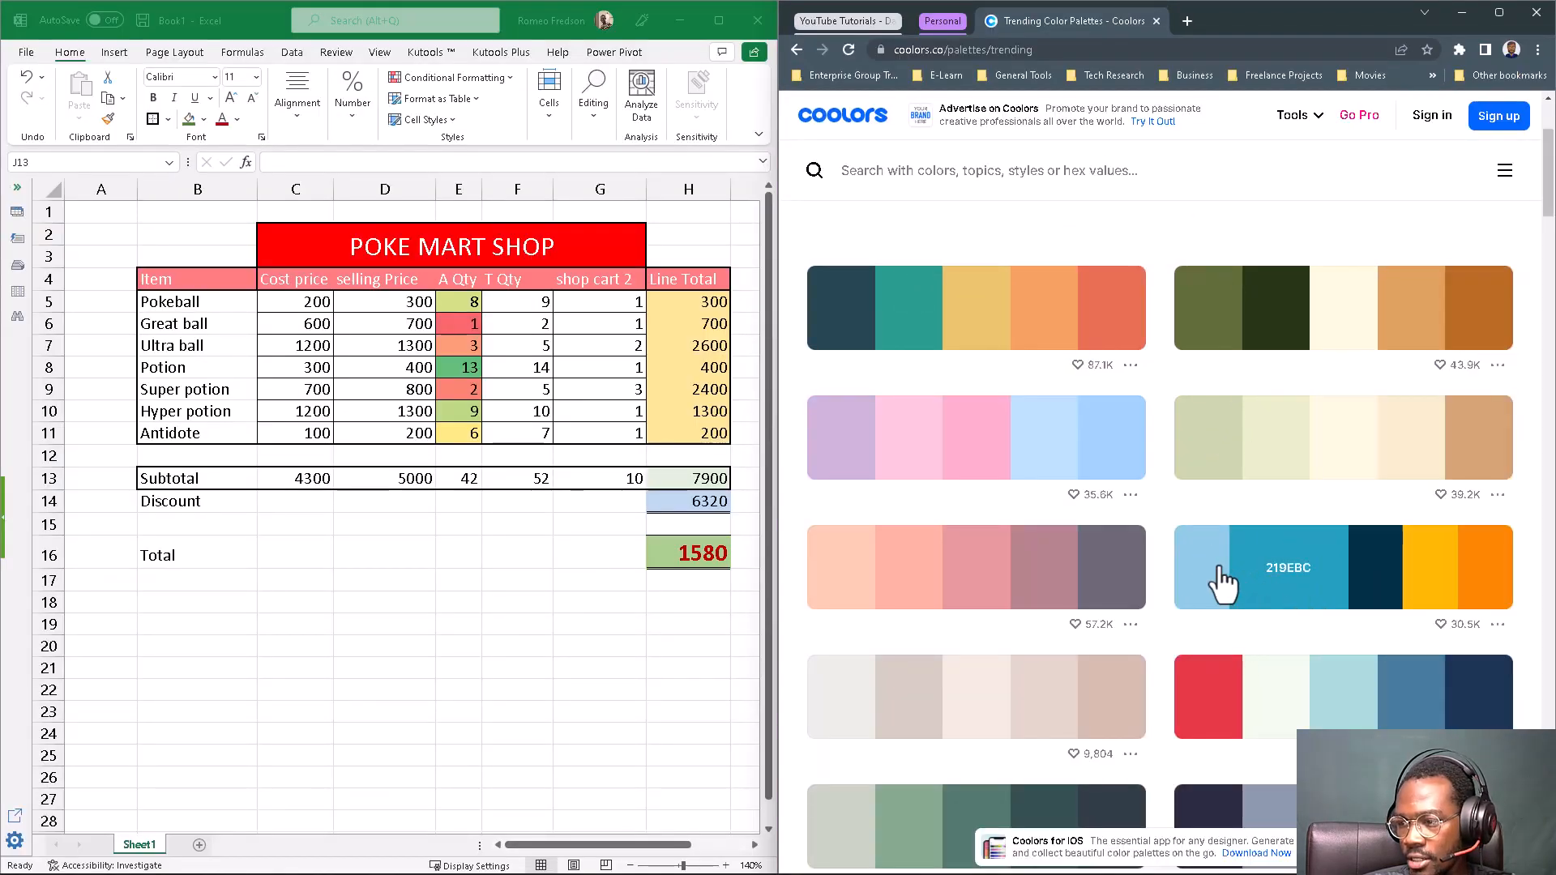
Copy the hex code 2F3E46 of the darkest colour in the grey-green trending palette.
{"action": "scroll", "coordinate": [1223, 581], "scroll_direction": "down", "scroll_amount": 2}
{"action": "scroll", "coordinate": [1164, 556], "scroll_direction": "down", "scroll_amount": 2}
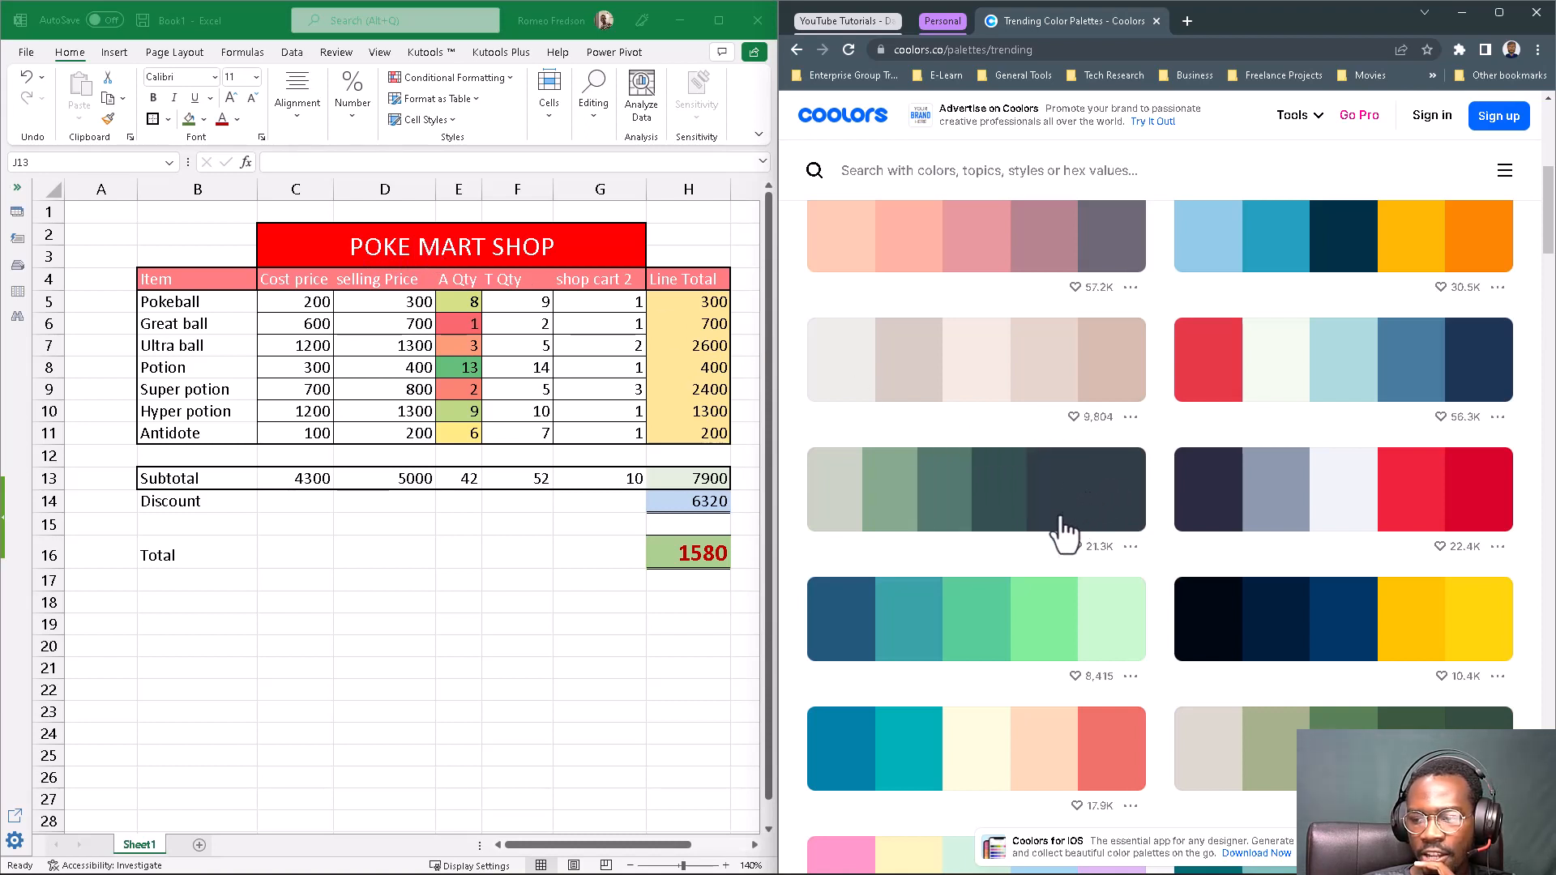
{"action": "left_click", "coordinate": [1098, 510]}
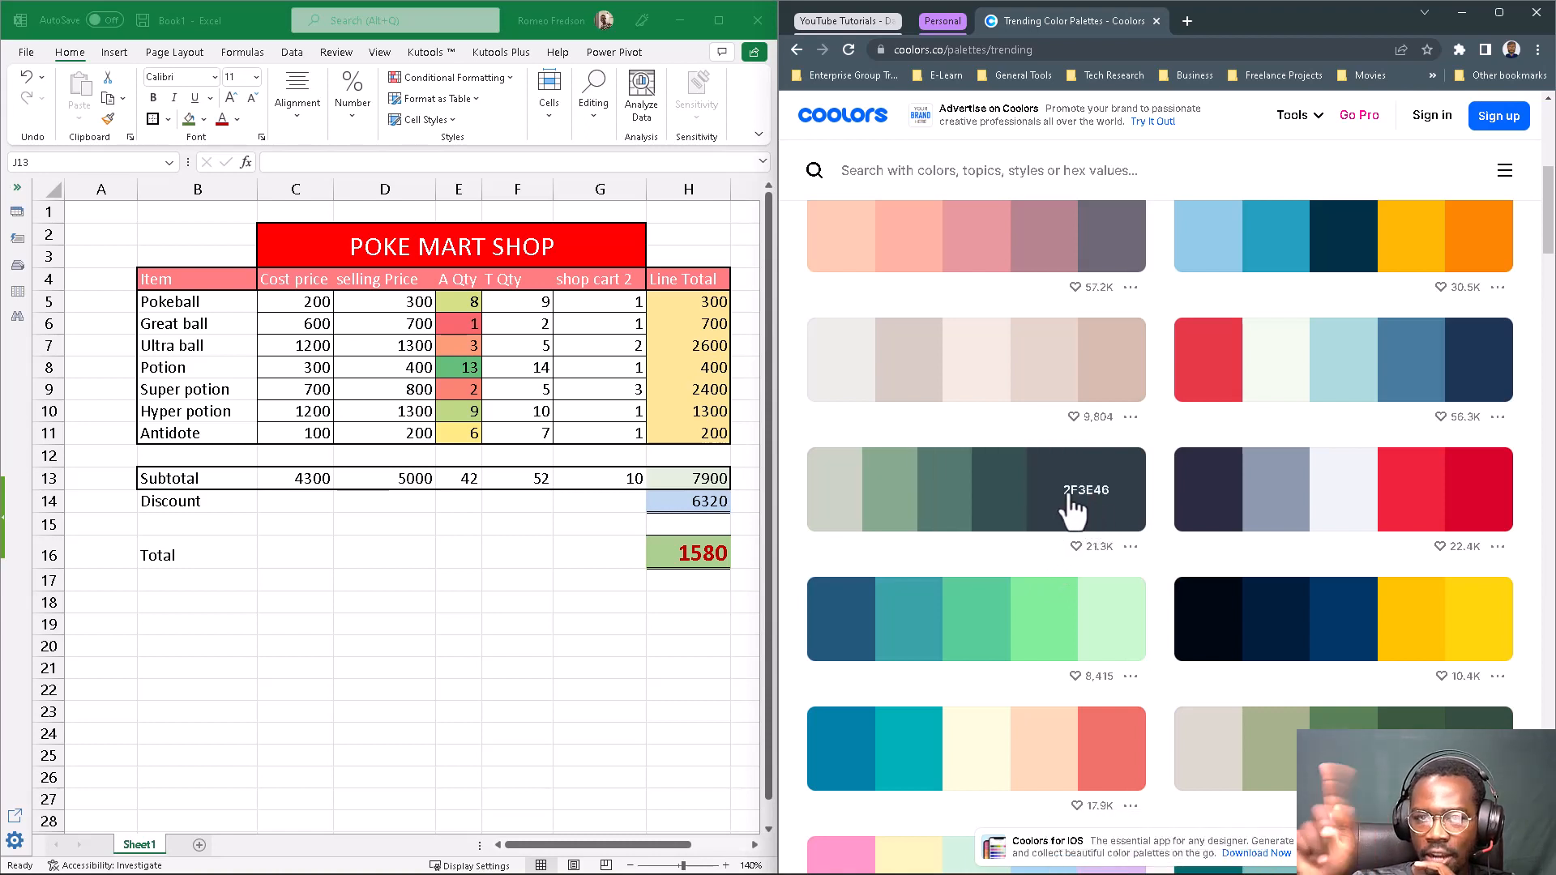
Select the merged POKE MART SHOP title cell in Excel and maximize the workbook window.
{"action": "left_click", "coordinate": [448, 258]}
{"action": "left_click", "coordinate": [413, 247]}
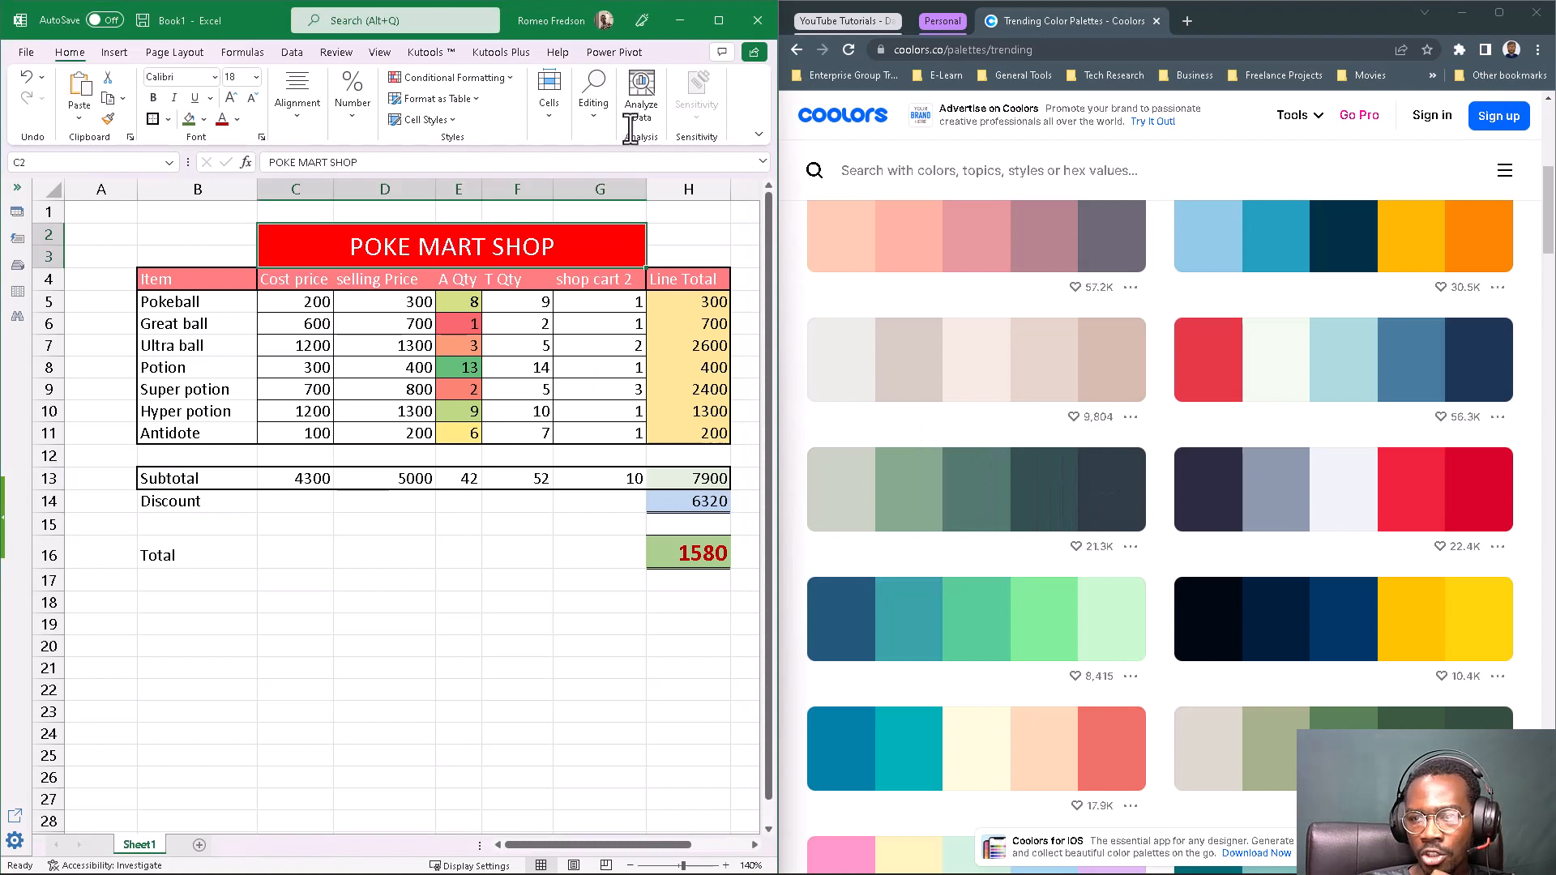
{"action": "left_click", "coordinate": [718, 20]}
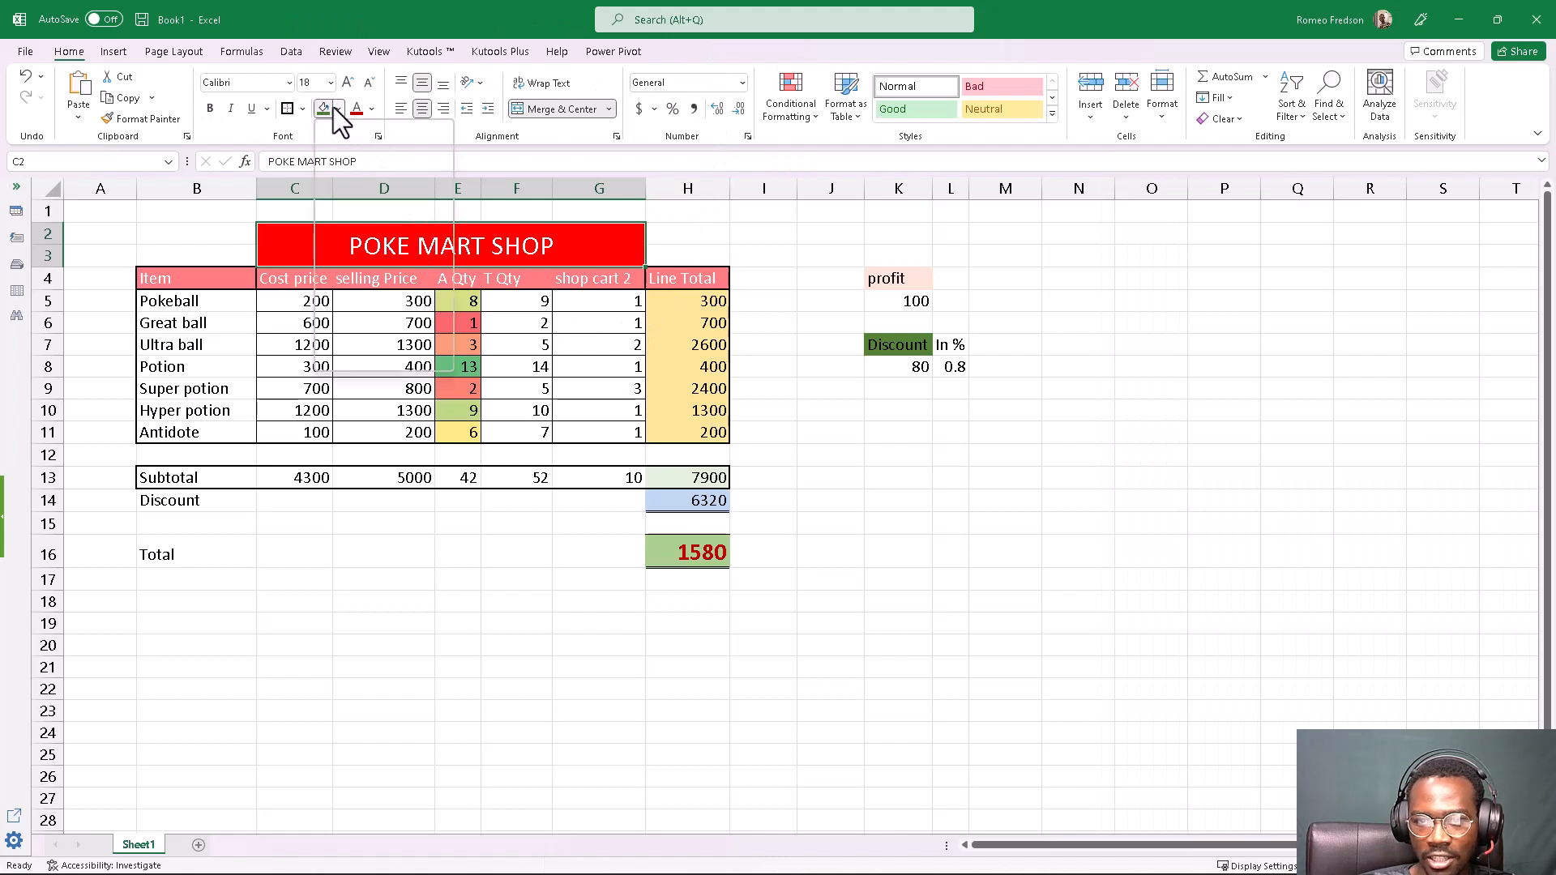
{"action": "left_click", "coordinate": [337, 109]}
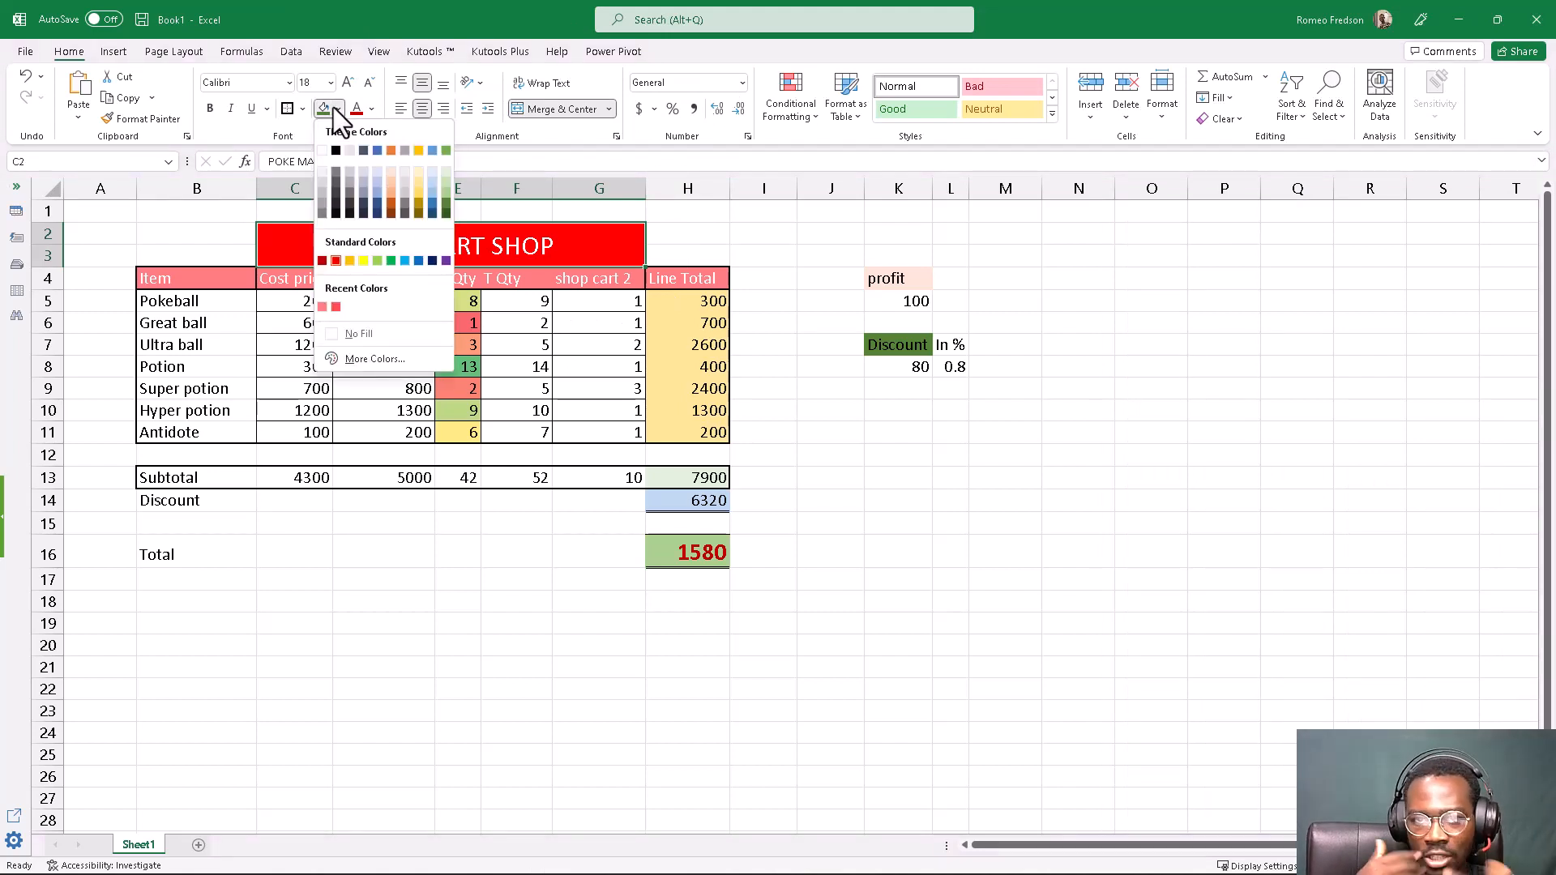
{"action": "left_click", "coordinate": [372, 360]}
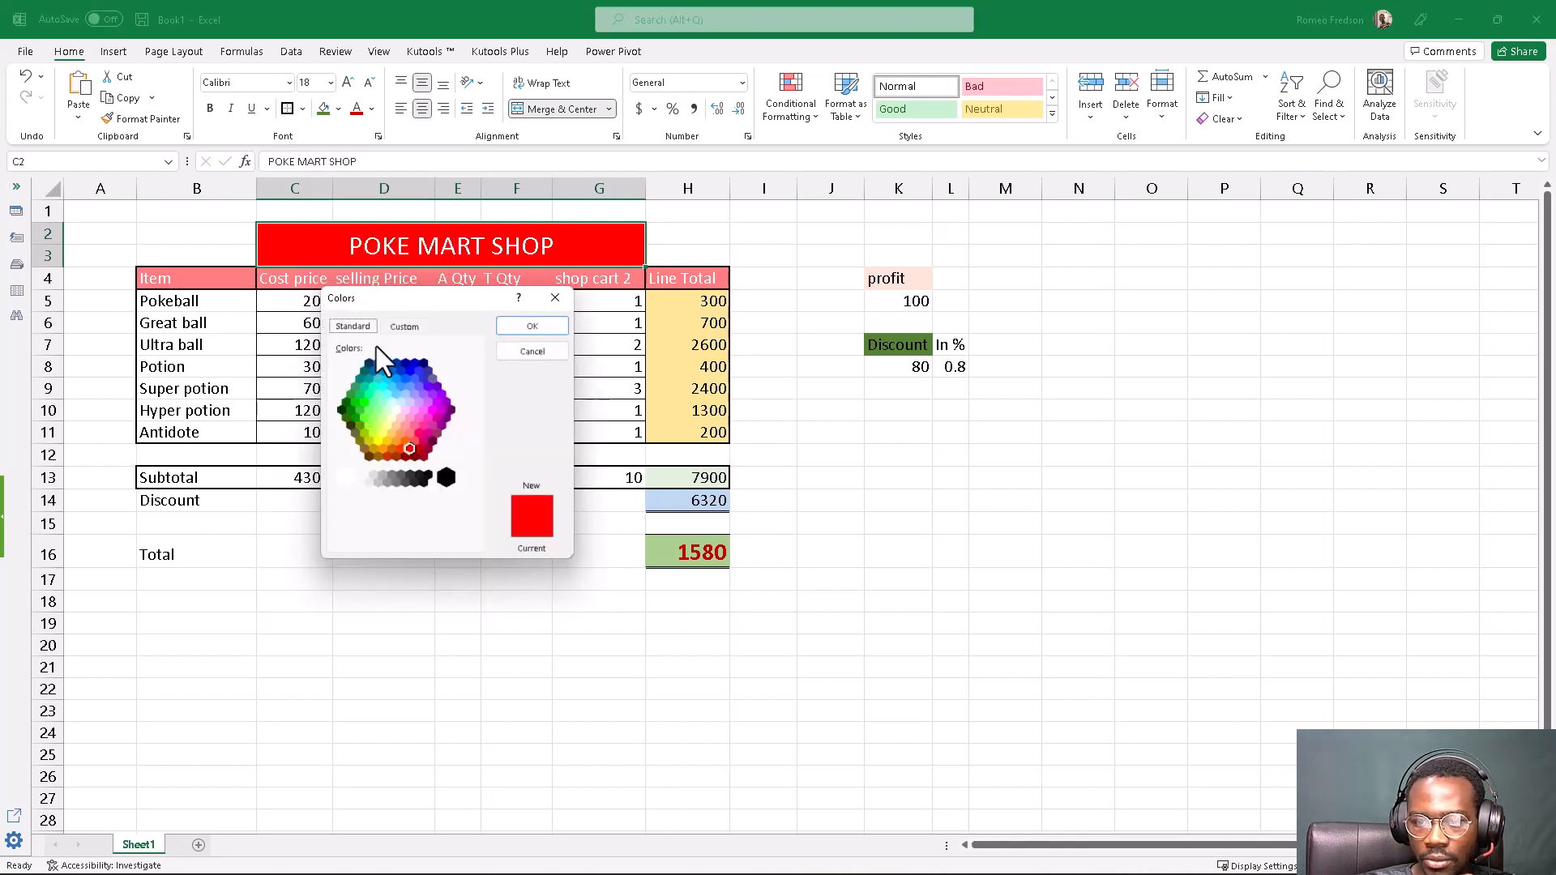
{"action": "left_click", "coordinate": [402, 327]}
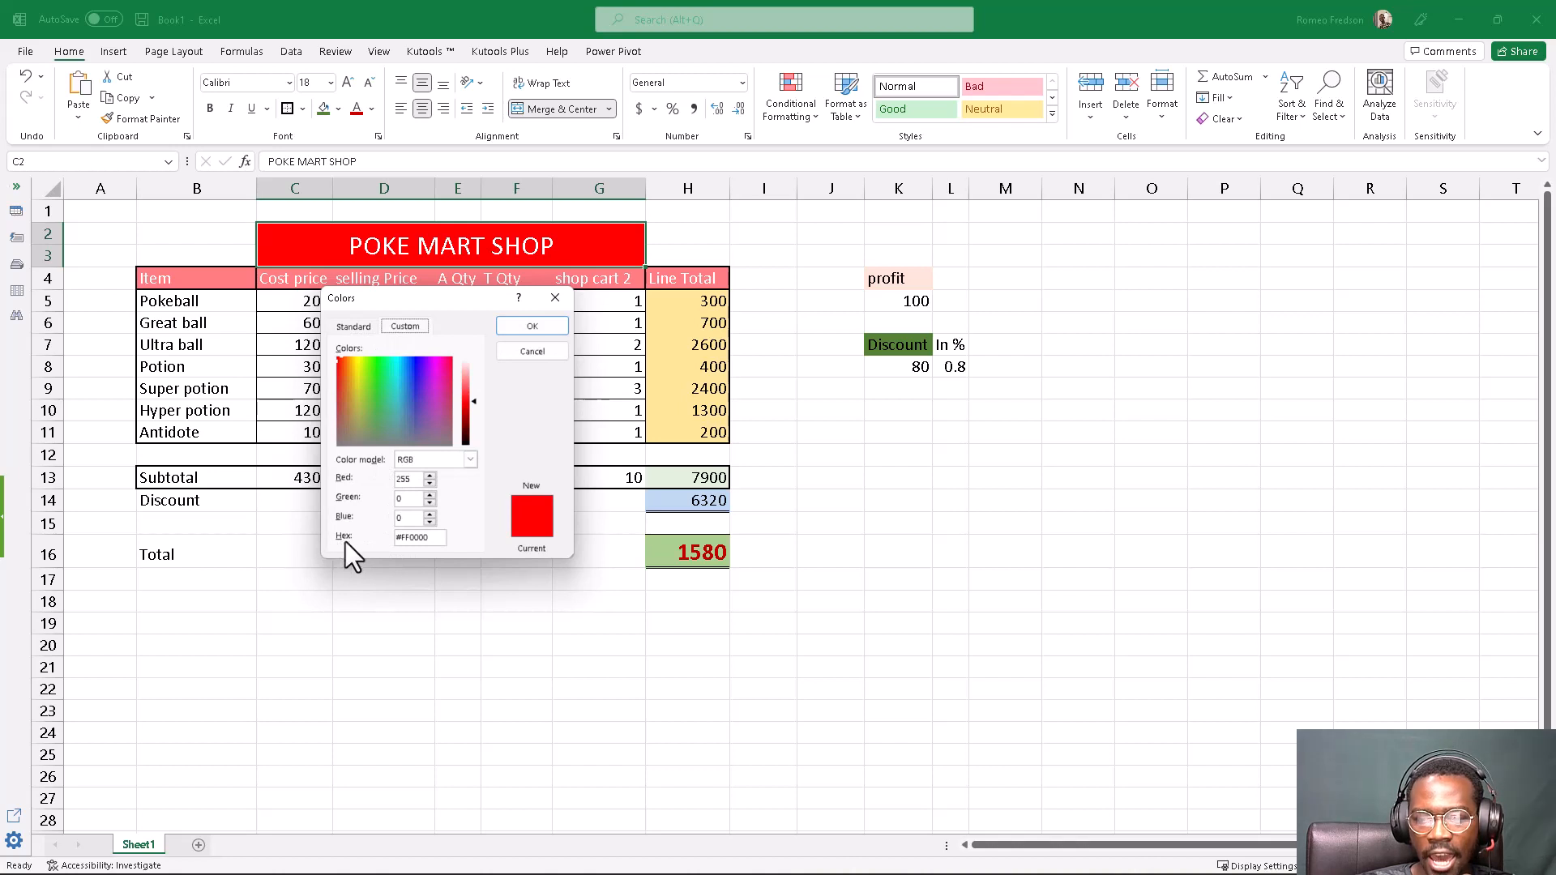
{"action": "left_click", "coordinate": [353, 327]}
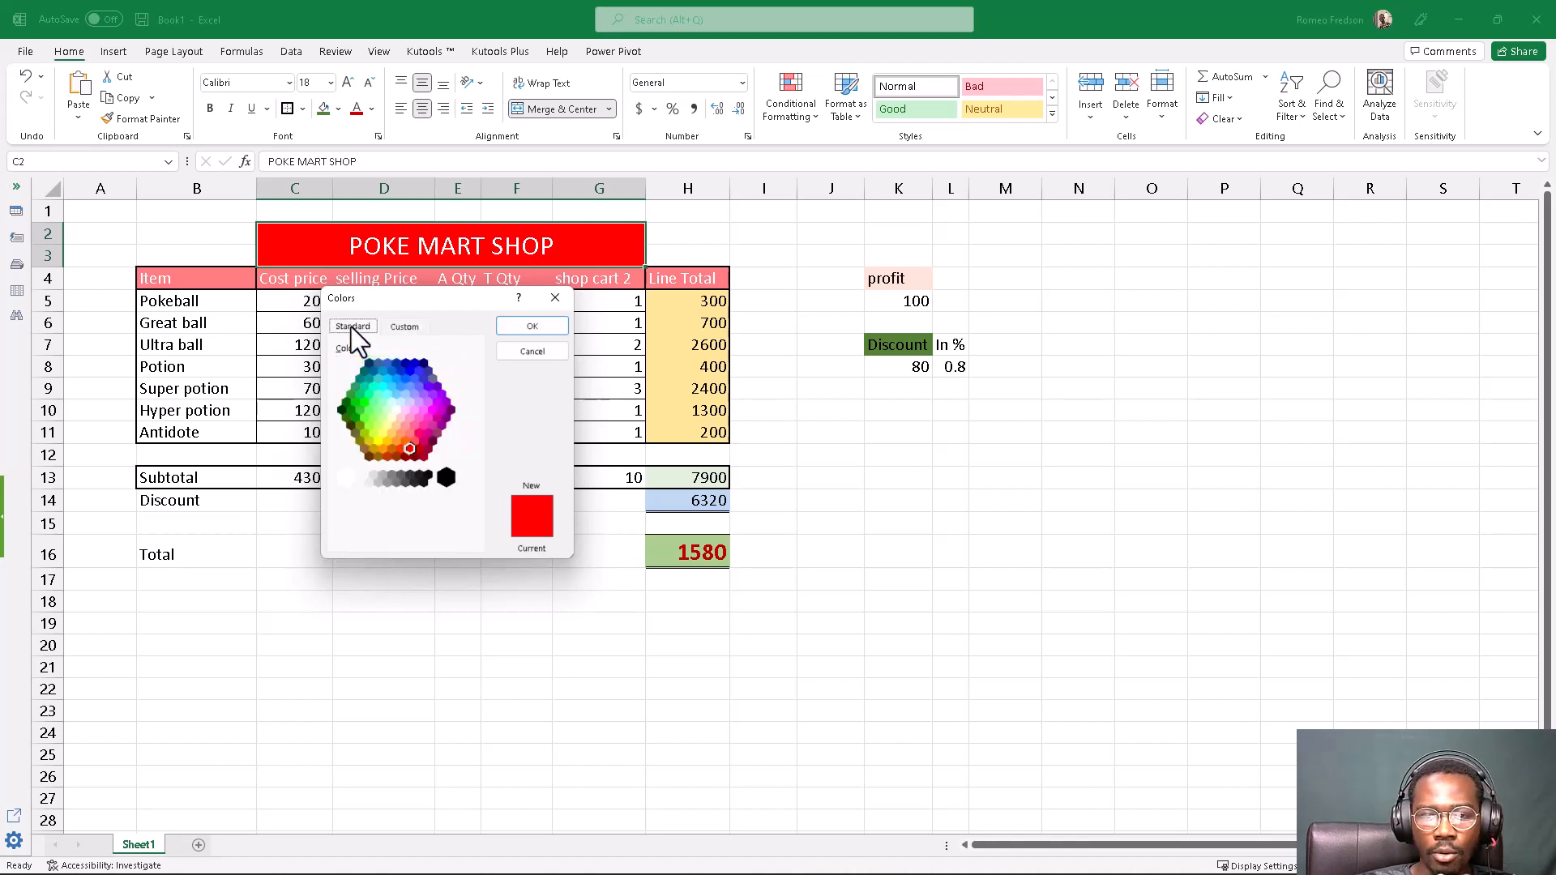
{"action": "left_click", "coordinate": [554, 298]}
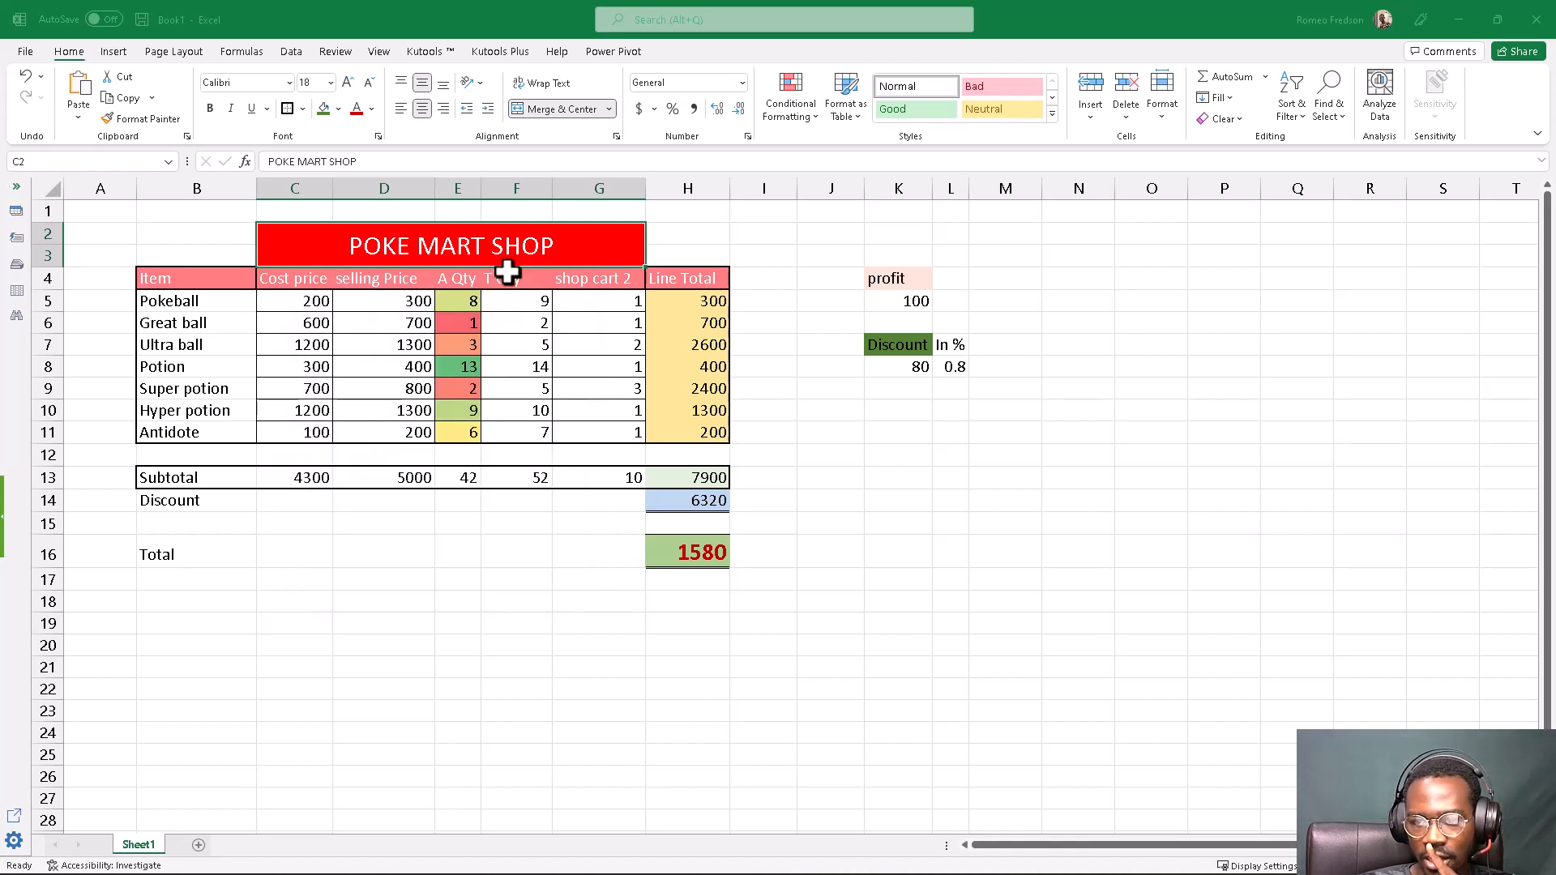
Fill the POKE MART SHOP title cell with the custom hex colour 2F3E46.
{"action": "left_click", "coordinate": [336, 109]}
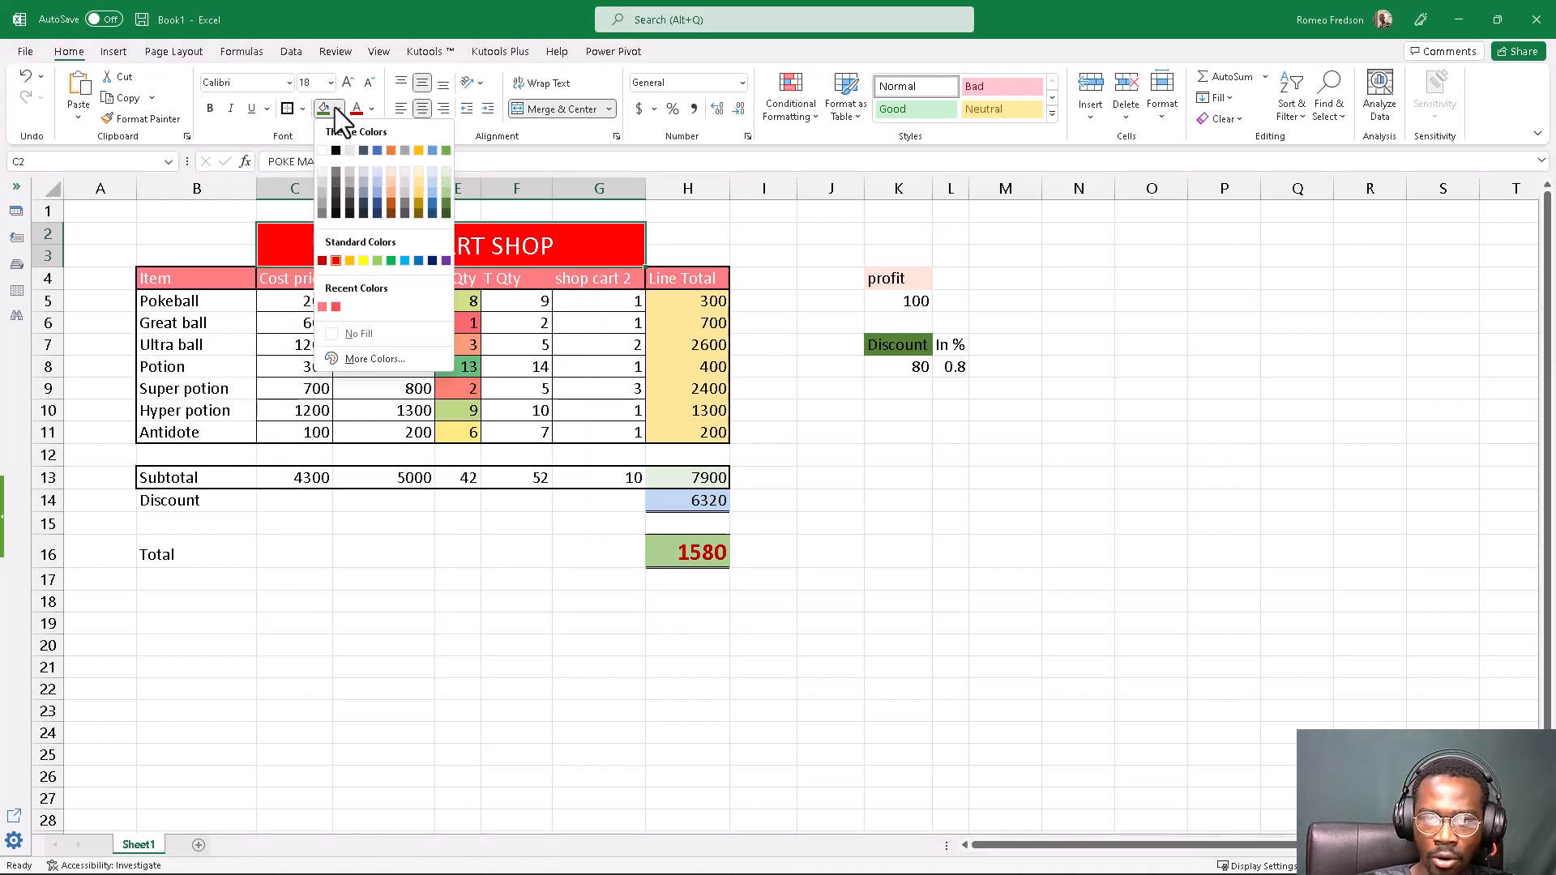
{"action": "left_click", "coordinate": [350, 360]}
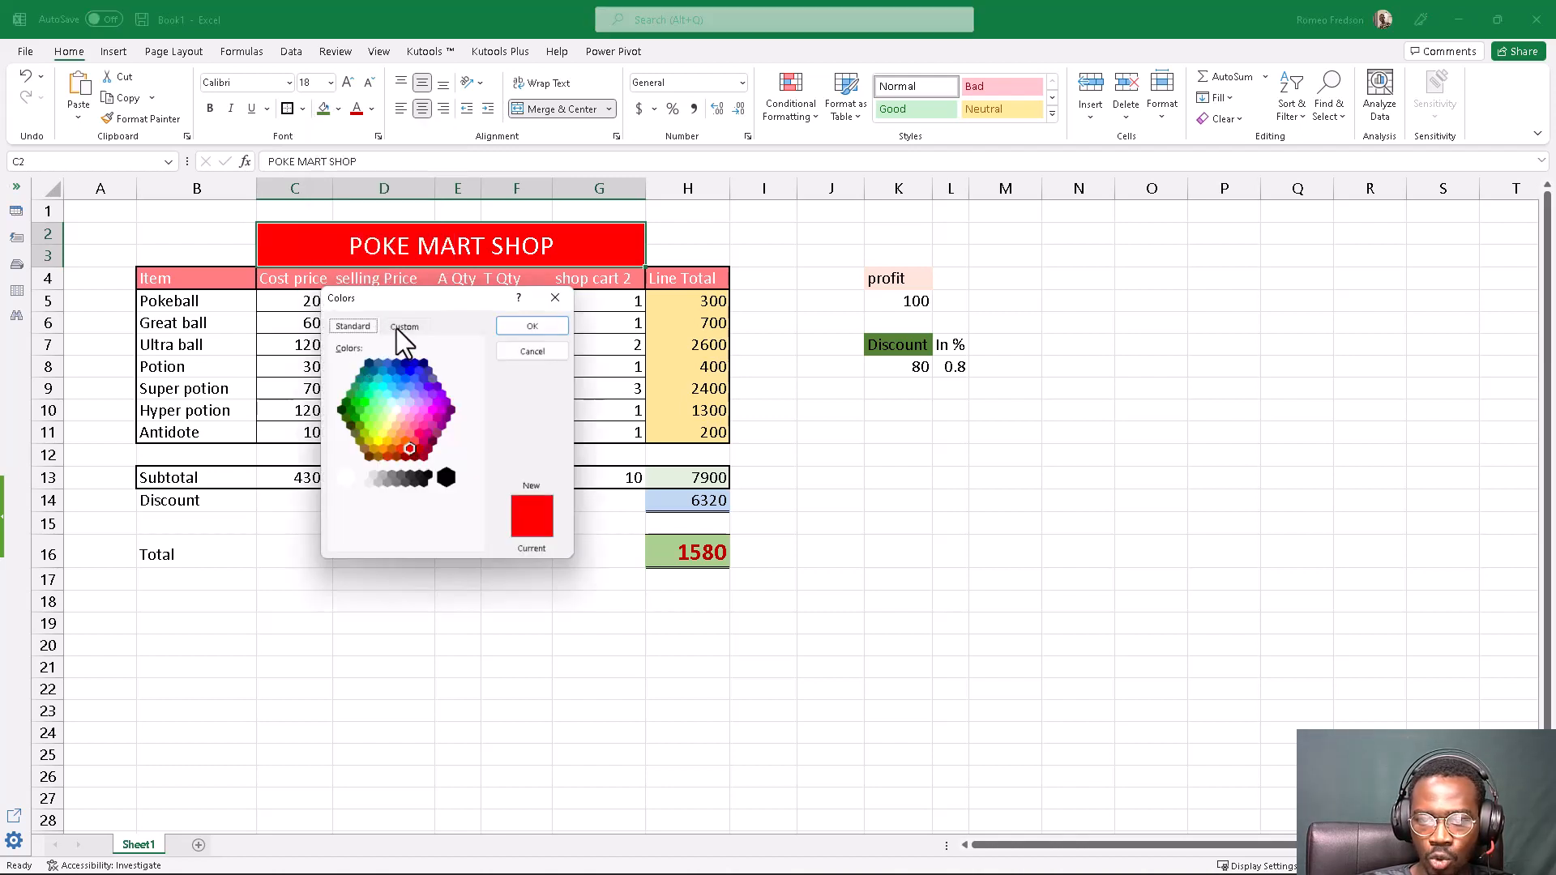
{"action": "left_click", "coordinate": [402, 327]}
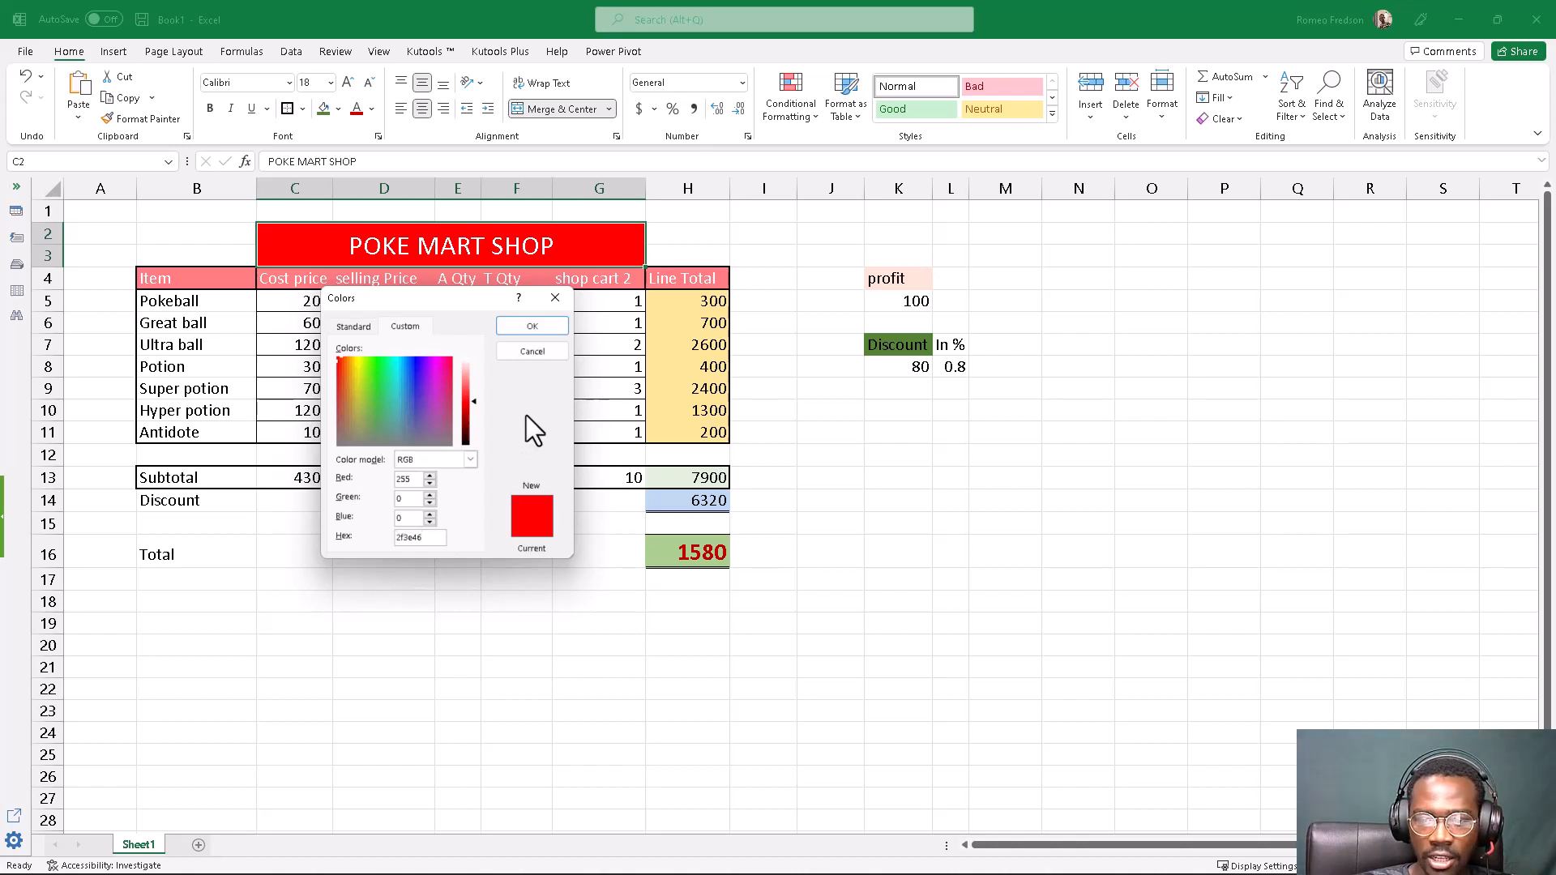
{"action": "left_click", "coordinate": [527, 324]}
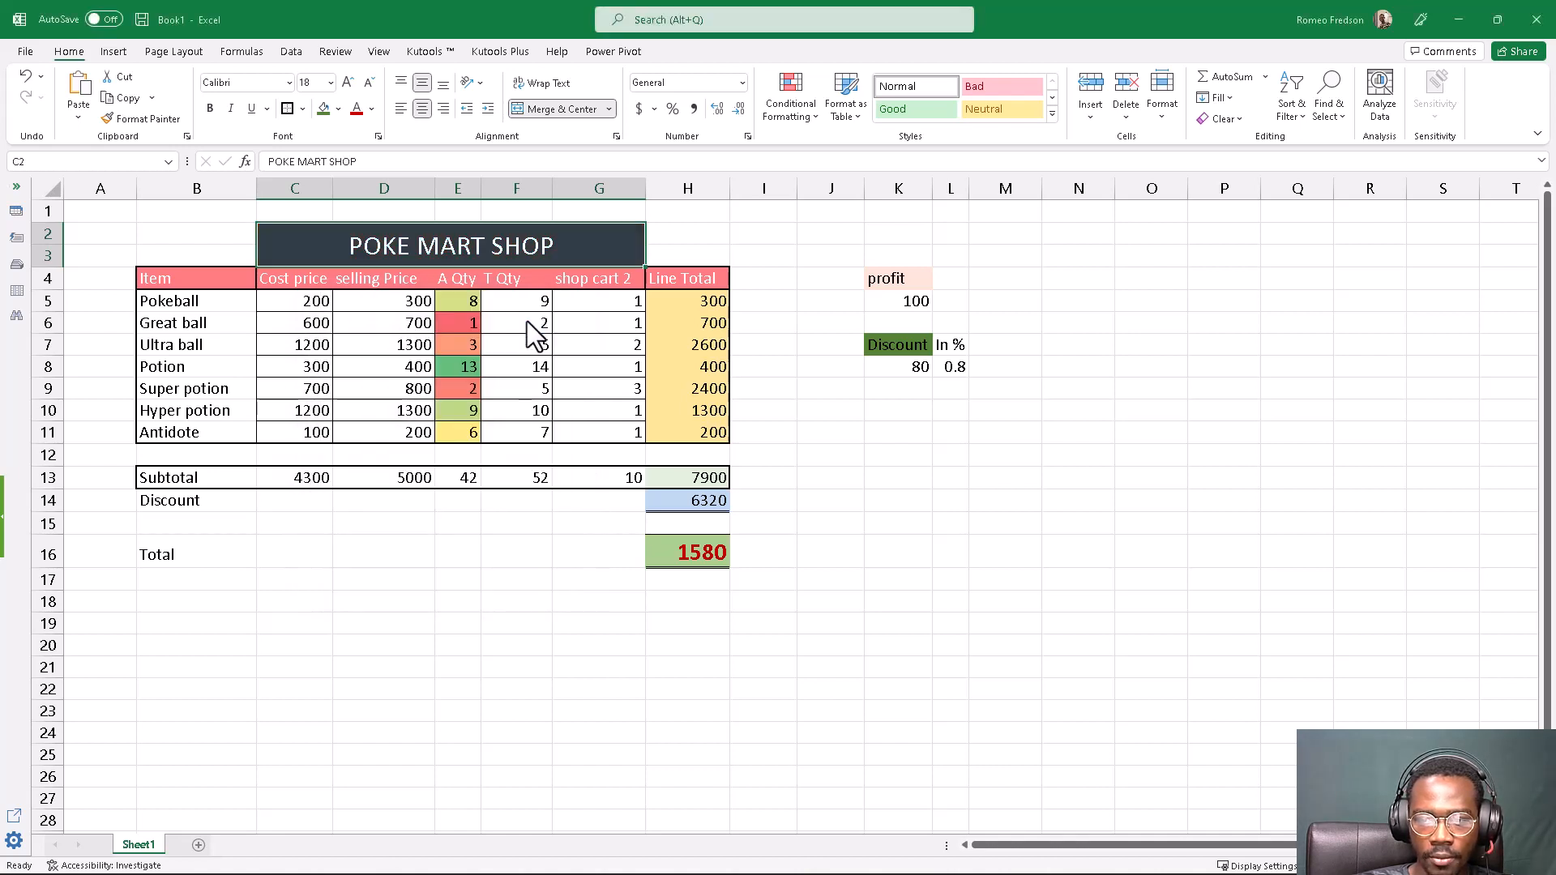
{"action": "left_click", "coordinate": [462, 431]}
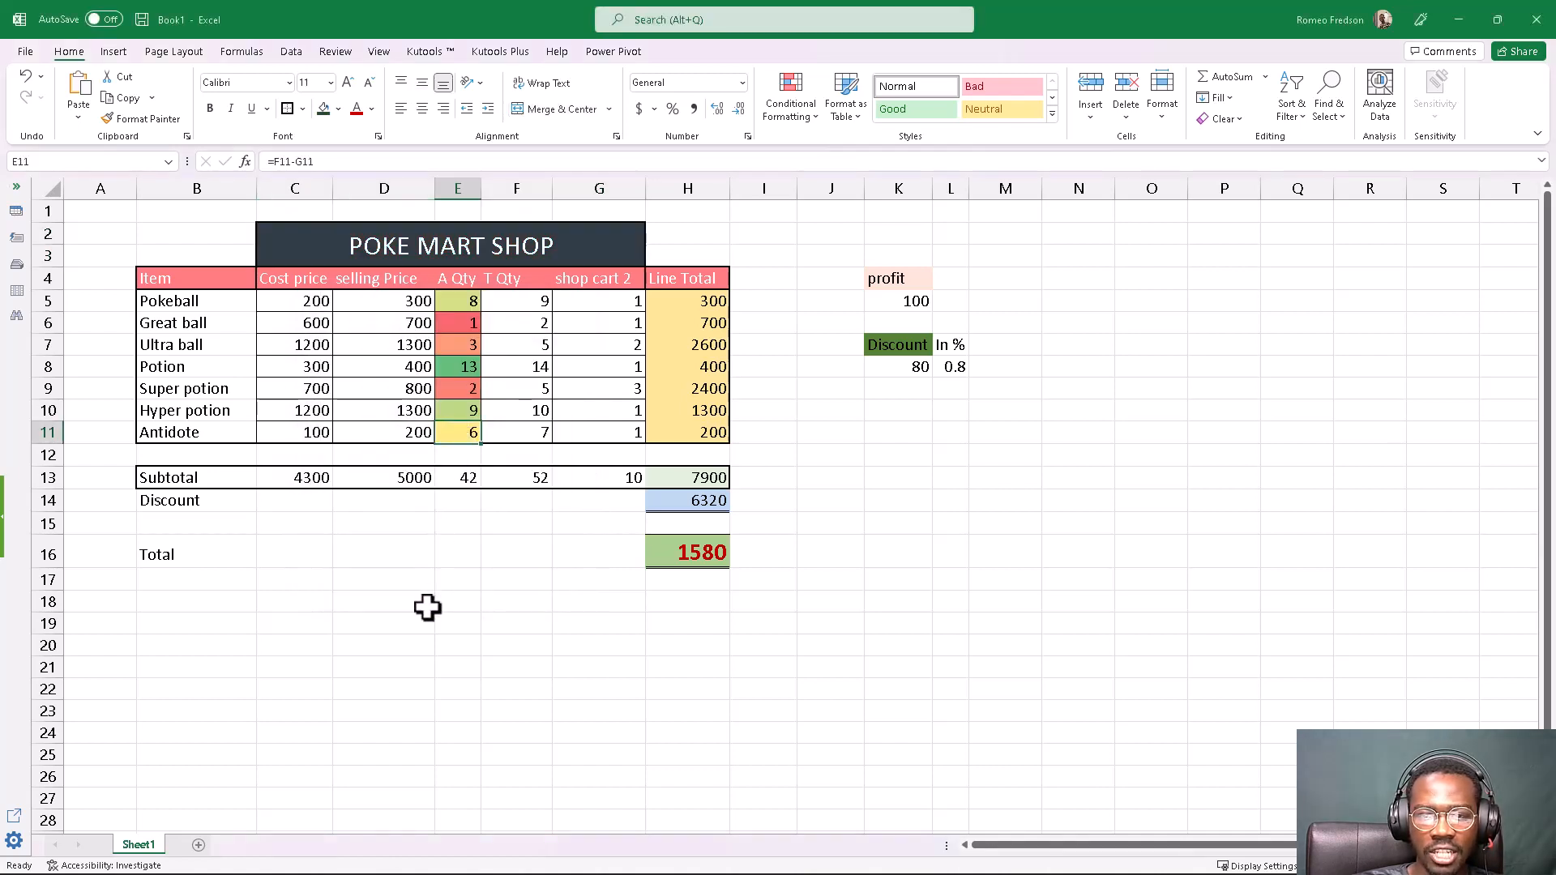
Review the custom fill colour values of the POKE MART SHOP title cell.
{"action": "left_click", "coordinate": [427, 249]}
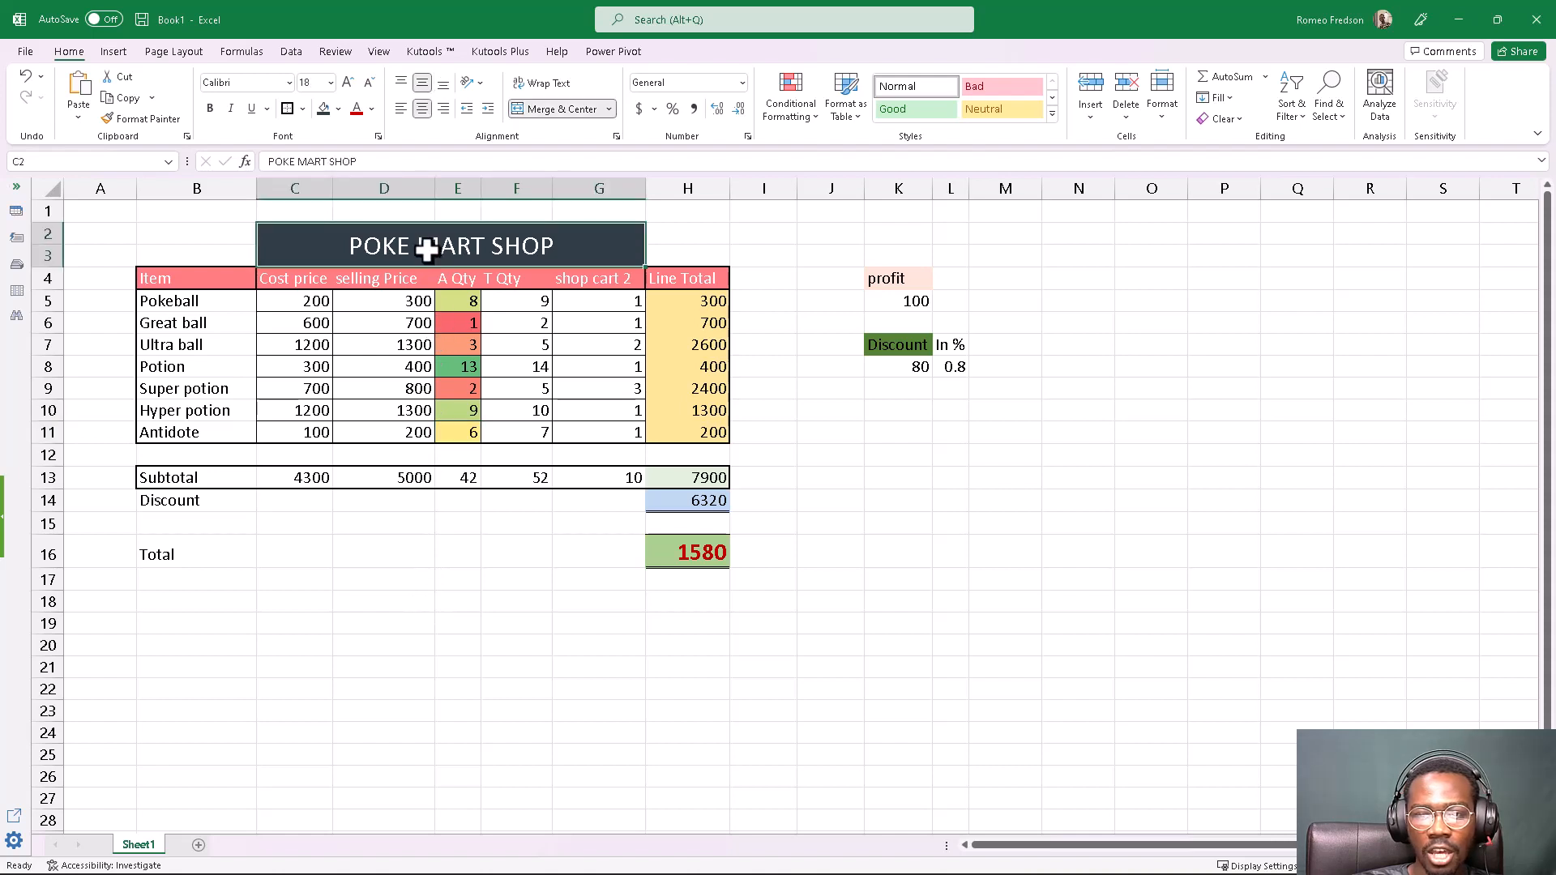
{"action": "left_click", "coordinate": [339, 109]}
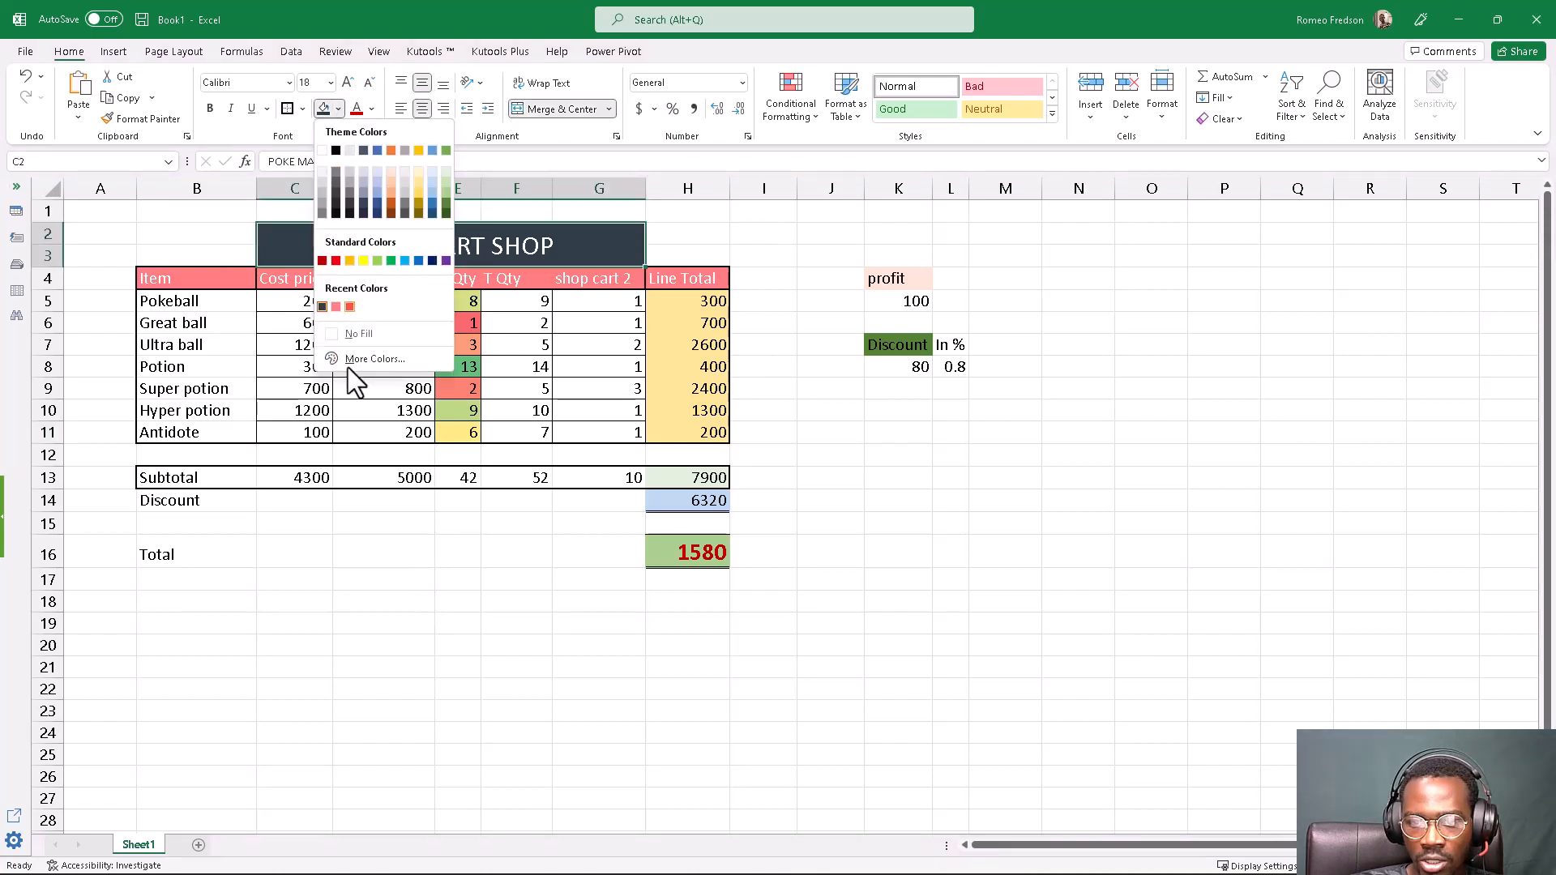
{"action": "left_click", "coordinate": [357, 359]}
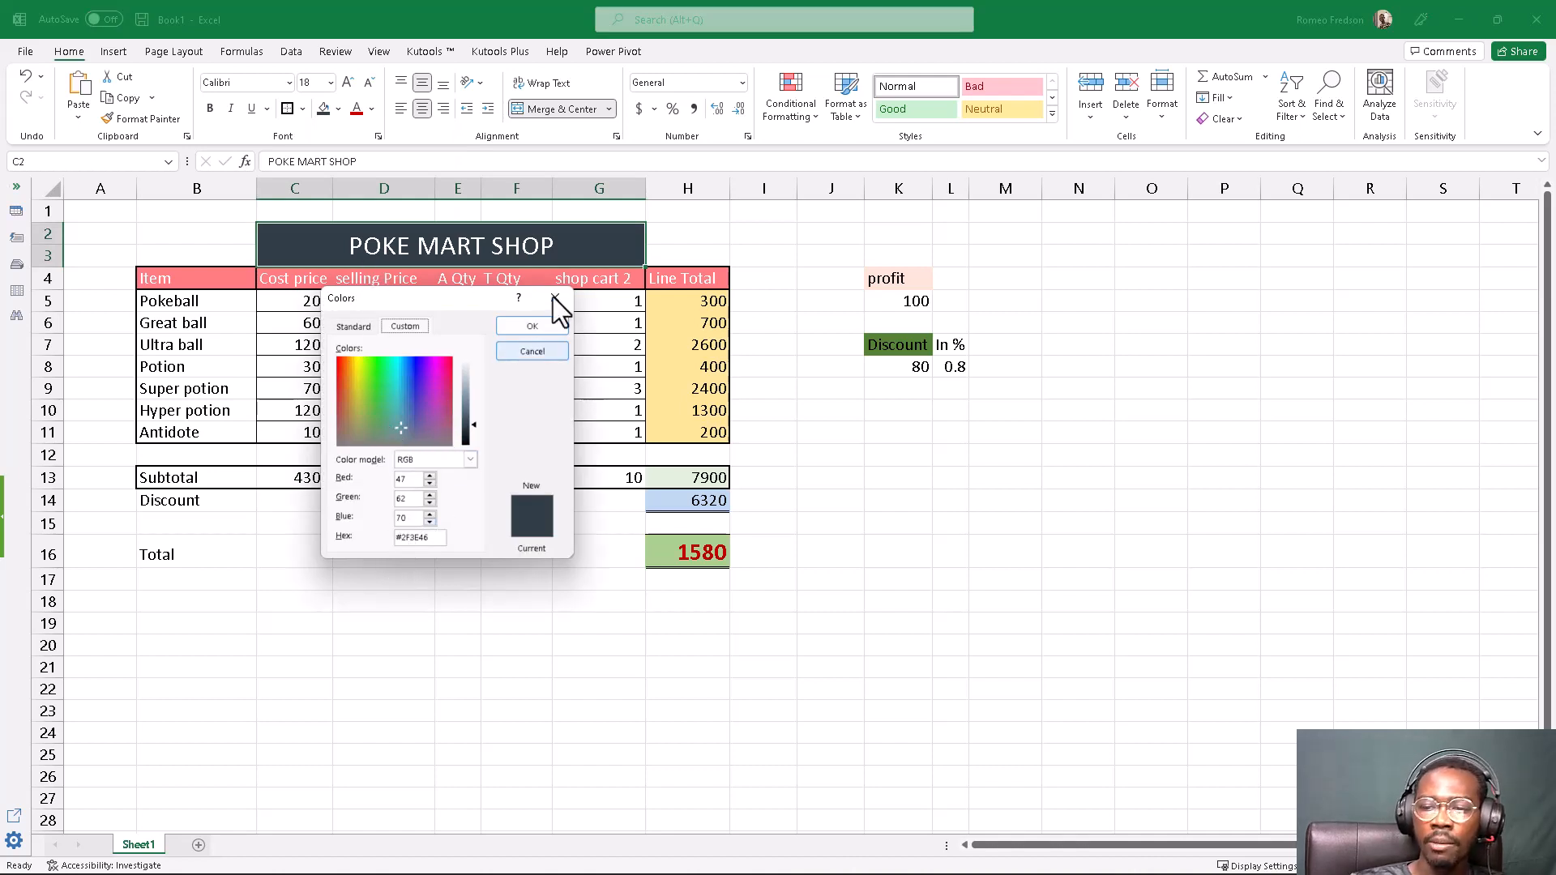
{"action": "left_click", "coordinate": [535, 326]}
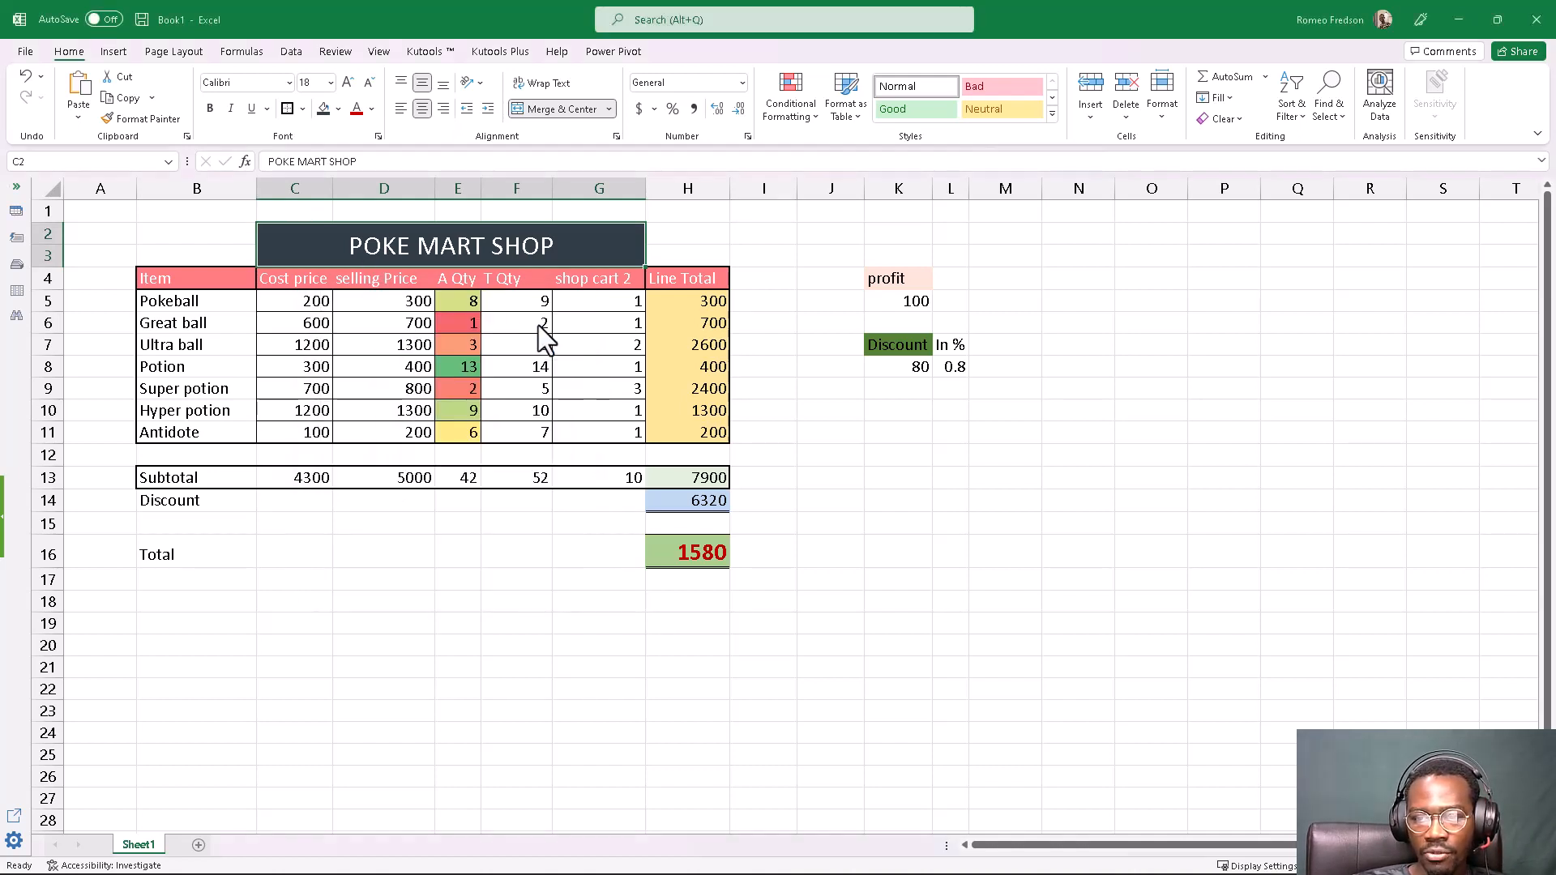
Open the custom fill colour settings for header row B4:H4 and copy hex code 52796F from the grey-green coolors palette in Chrome.
{"action": "left_click_drag", "start_coordinate": [176, 283], "coordinate": [671, 275]}
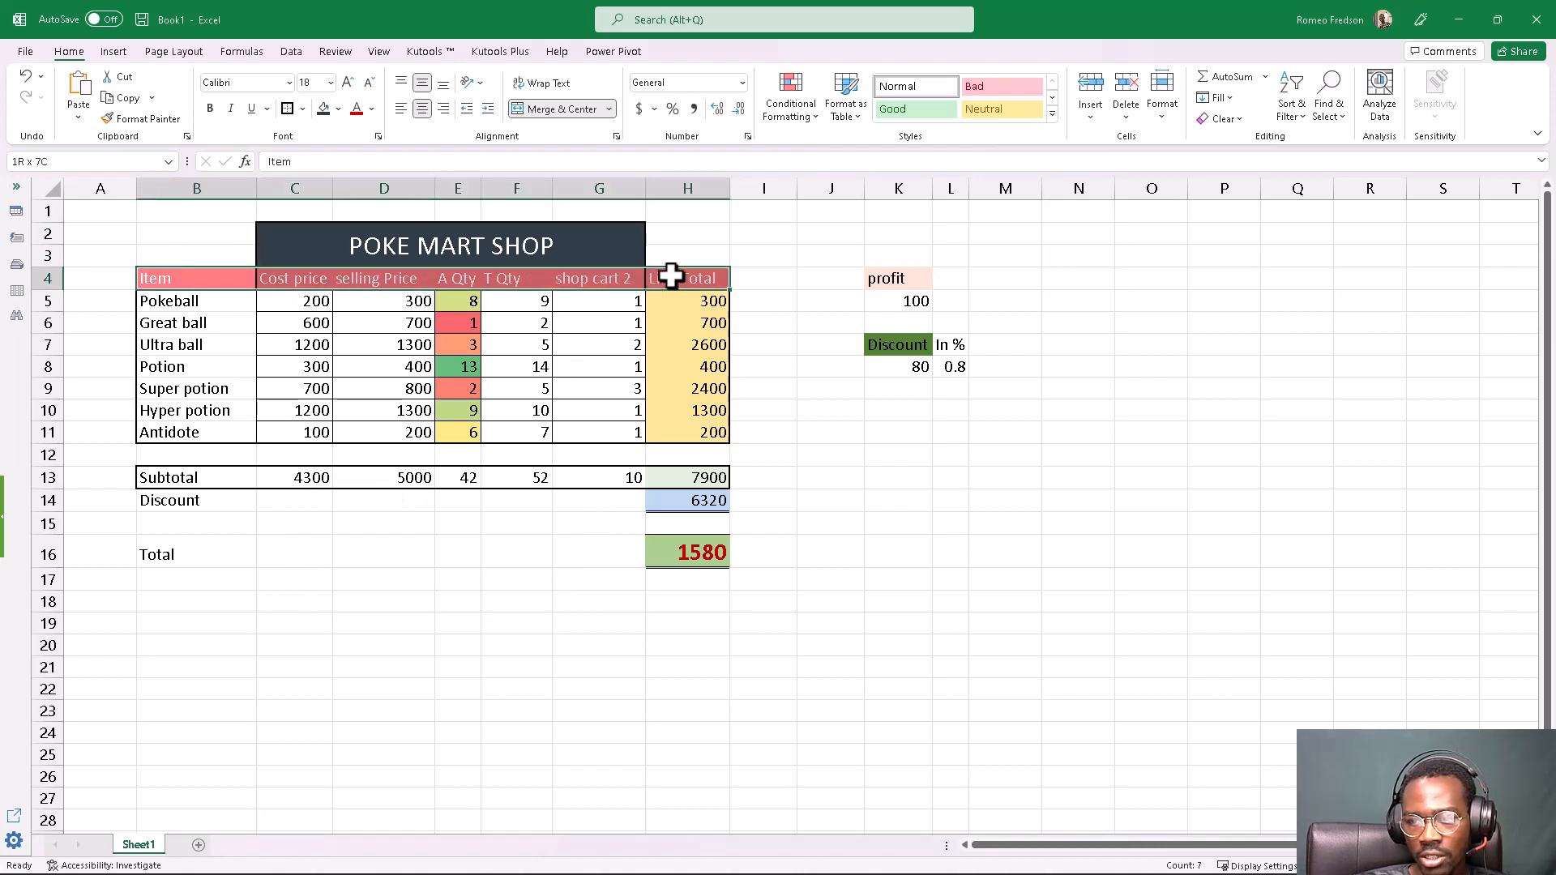
{"action": "left_click", "coordinate": [339, 110]}
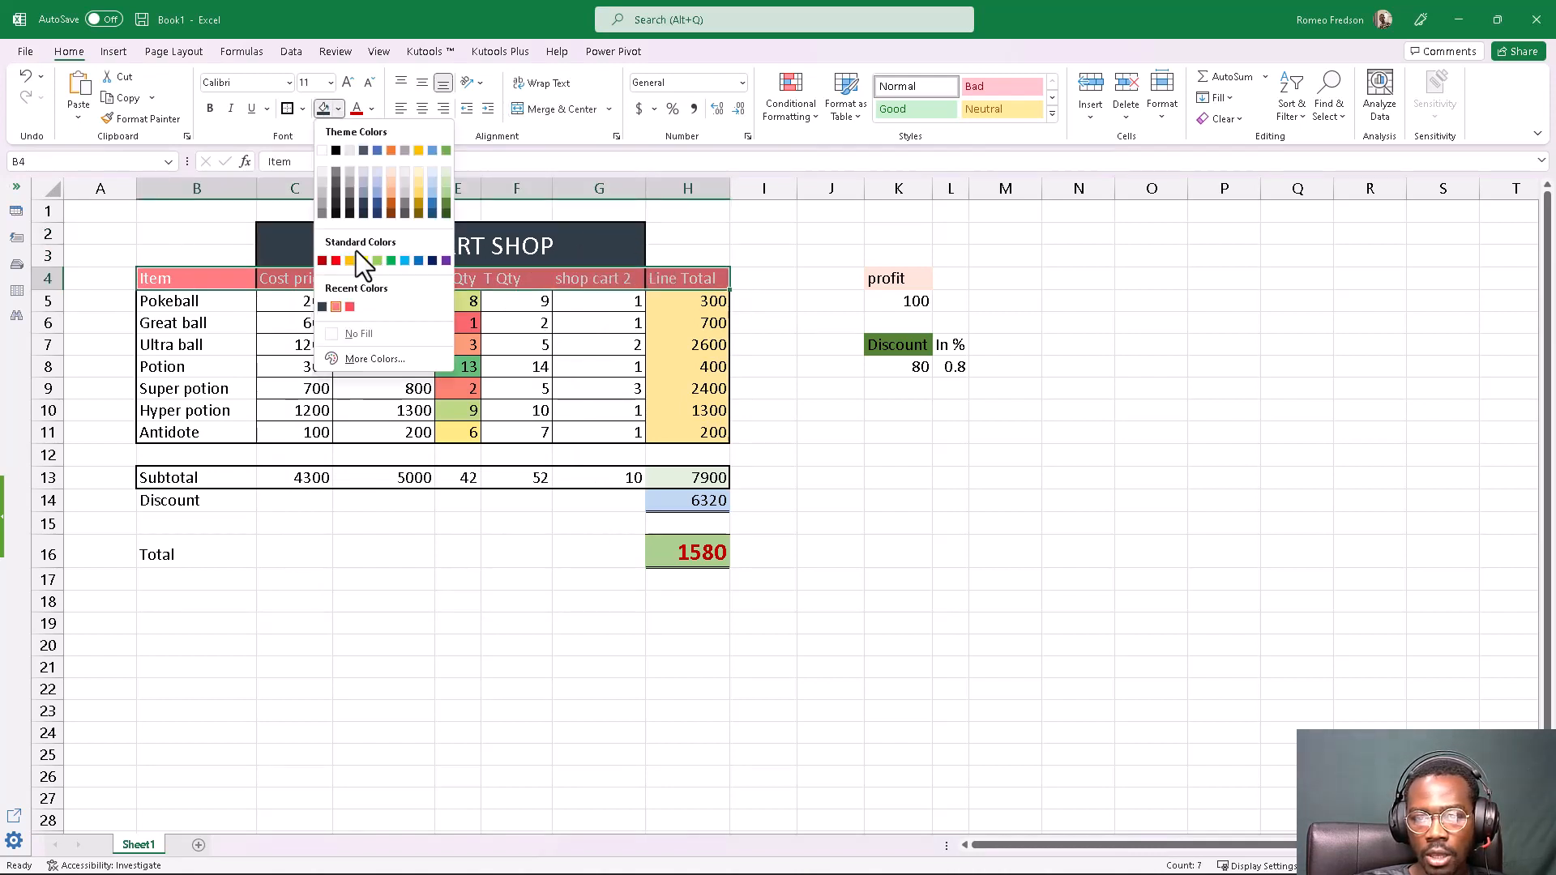
{"action": "left_click", "coordinate": [366, 361]}
{"action": "left_click", "coordinate": [389, 326]}
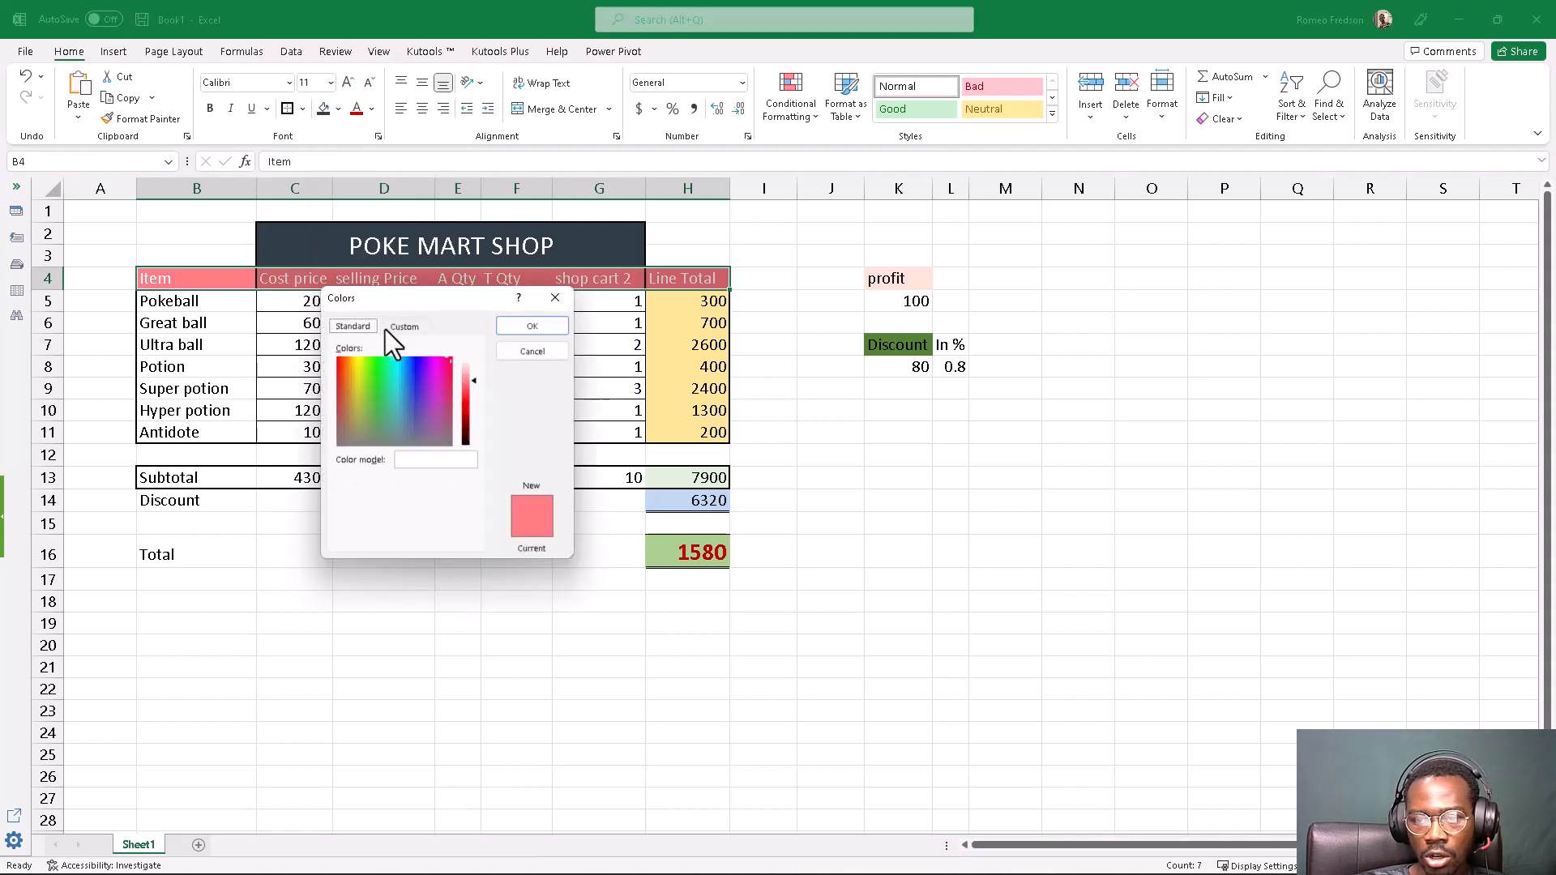
{"action": "mouse_move", "coordinate": [718, 863]}
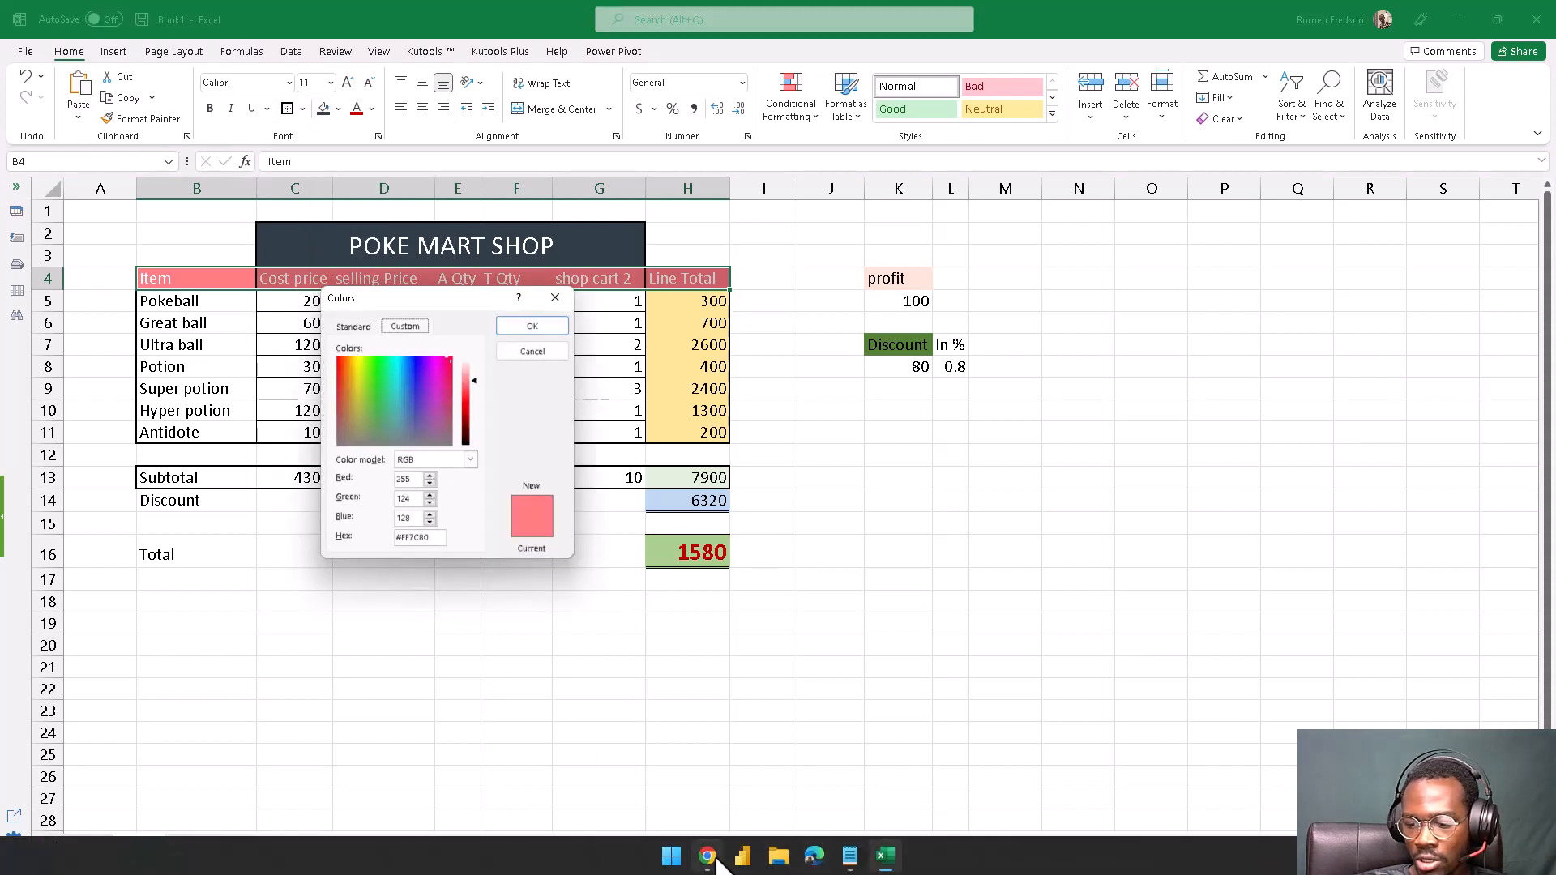
{"action": "left_click", "coordinate": [709, 857]}
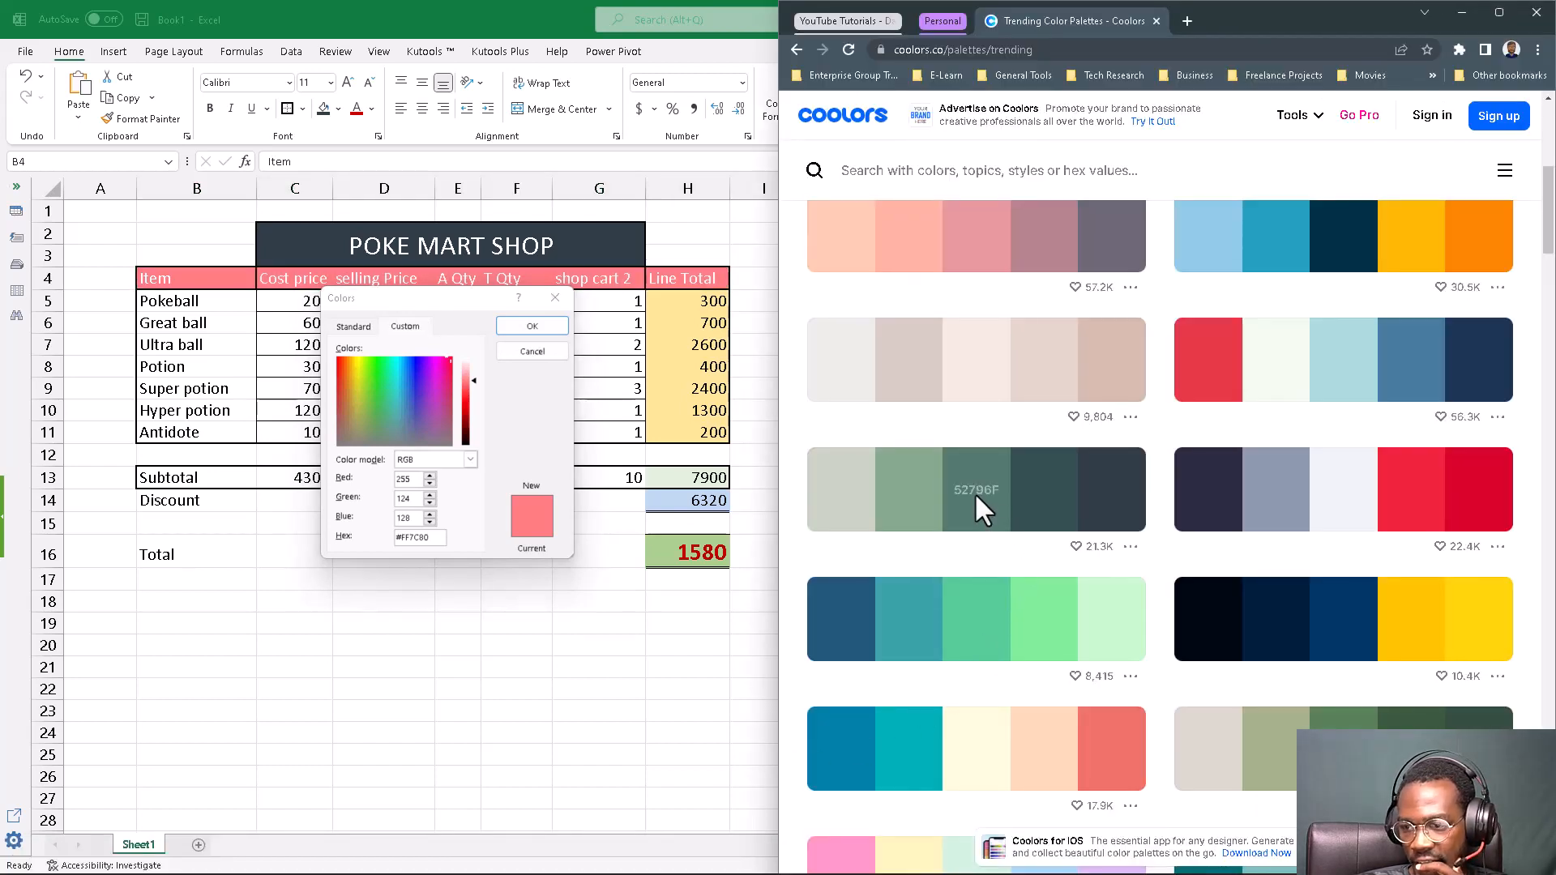
{"action": "mouse_move", "coordinate": [969, 509]}
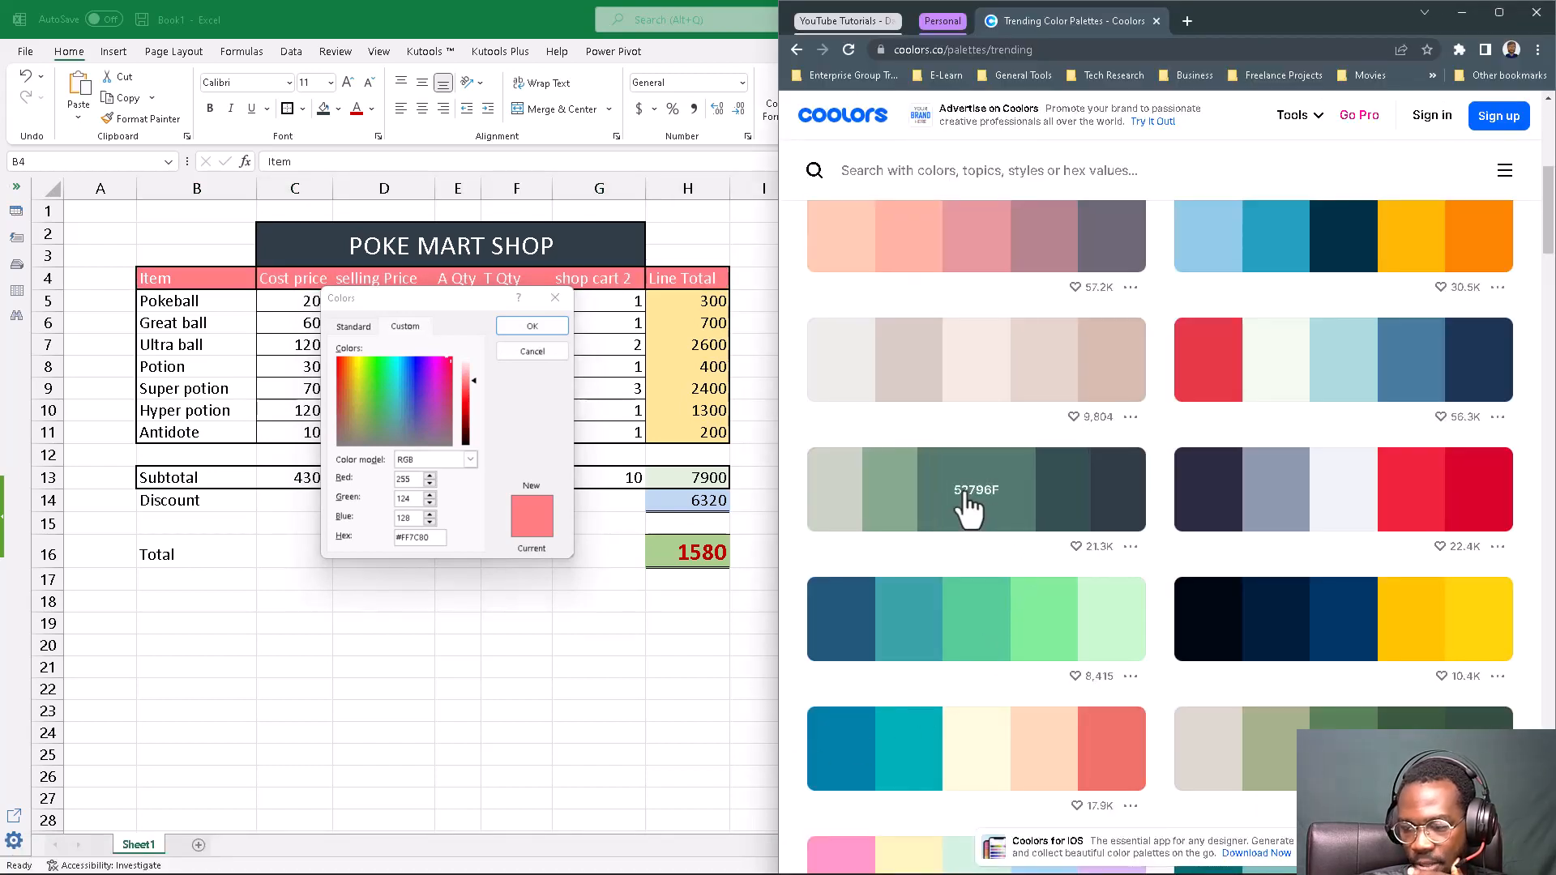
{"action": "left_click", "coordinate": [966, 501]}
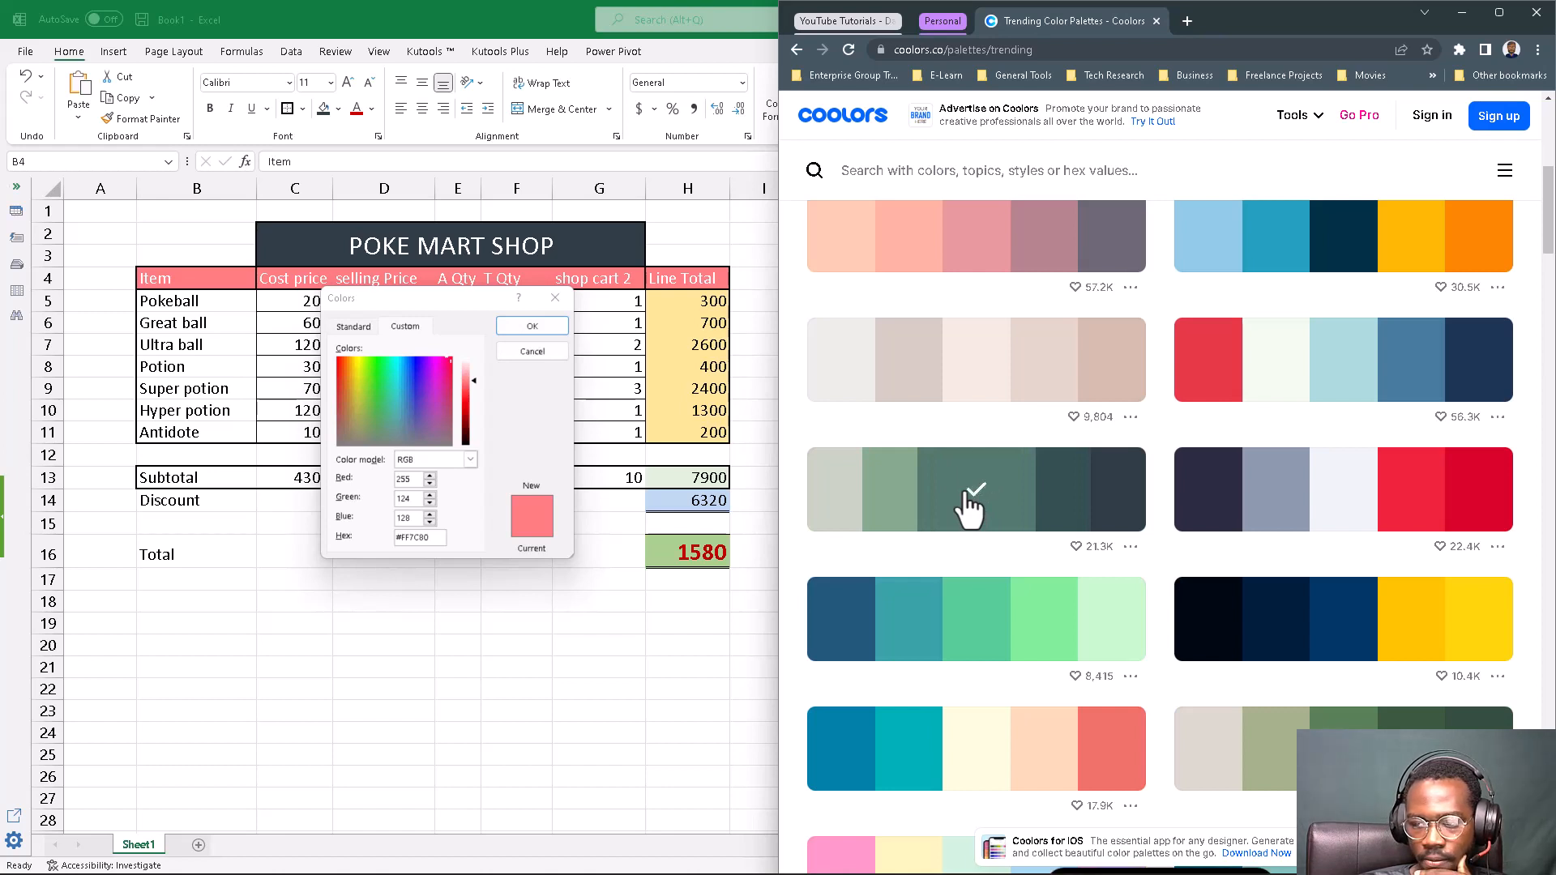
Fill the header row B4:H4 in Excel with the custom hex colour #52796F.
{"action": "double_click", "coordinate": [404, 539]}
{"action": "key", "text": "ctrl+v"}
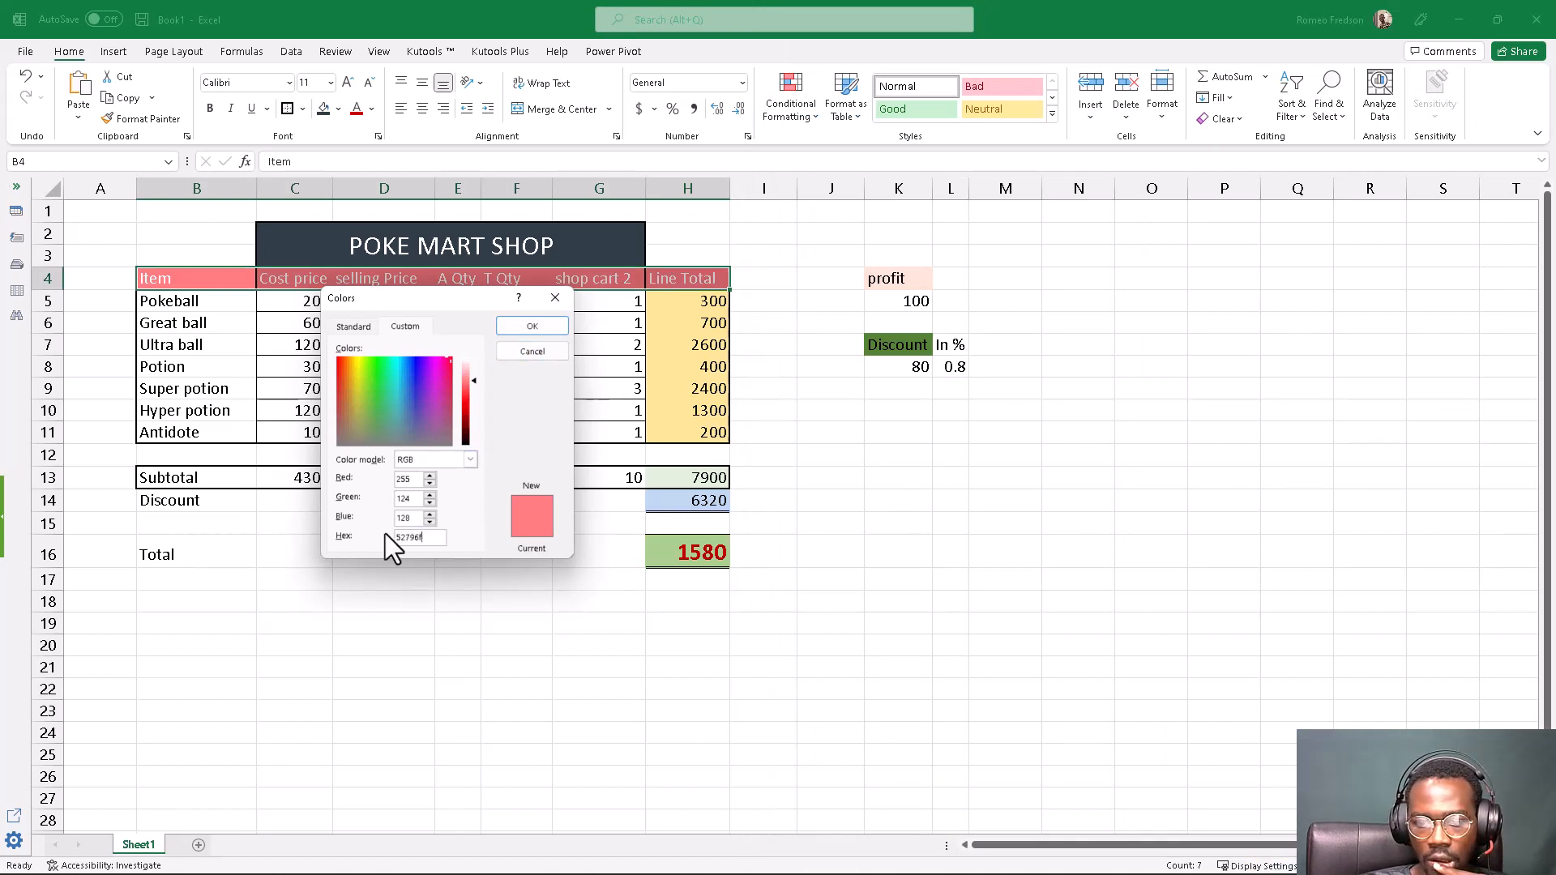
{"action": "left_click", "coordinate": [399, 538]}
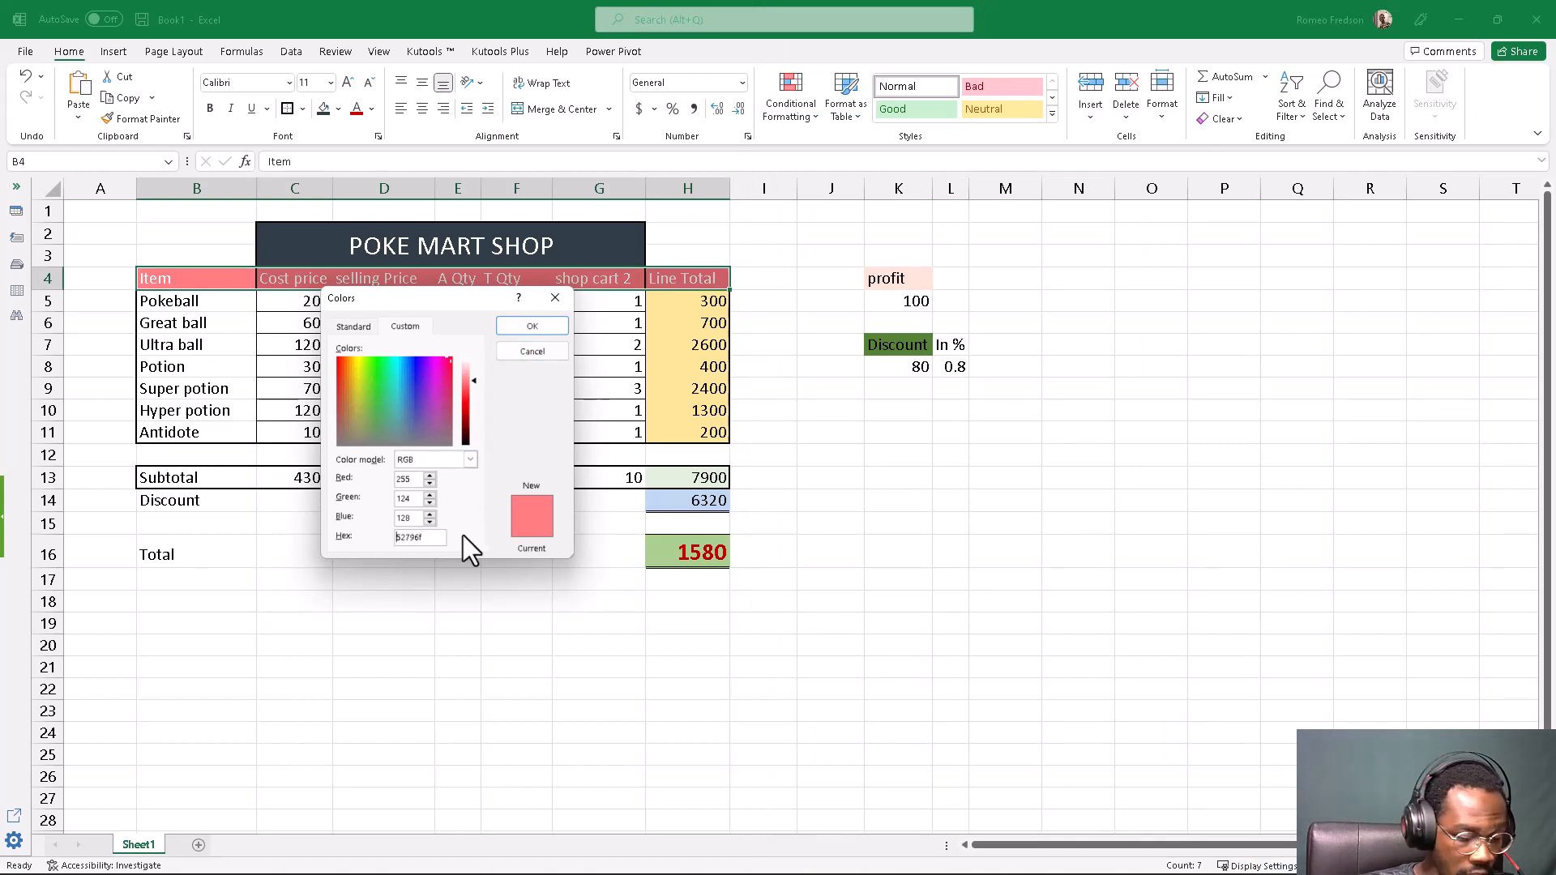
{"action": "type", "text": "#"}
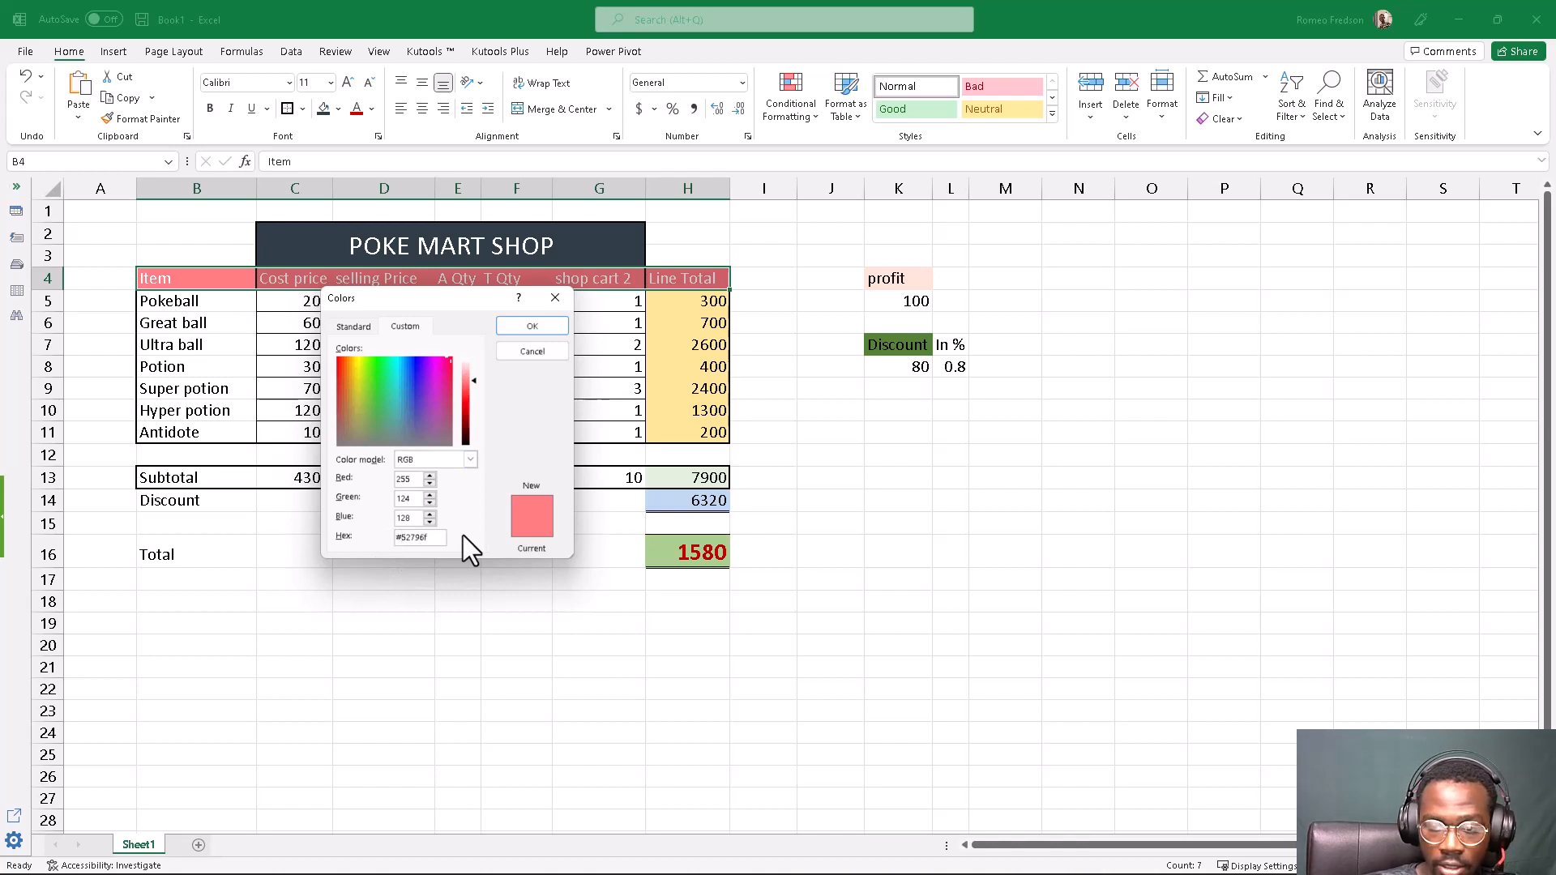
{"action": "left_click", "coordinate": [435, 538]}
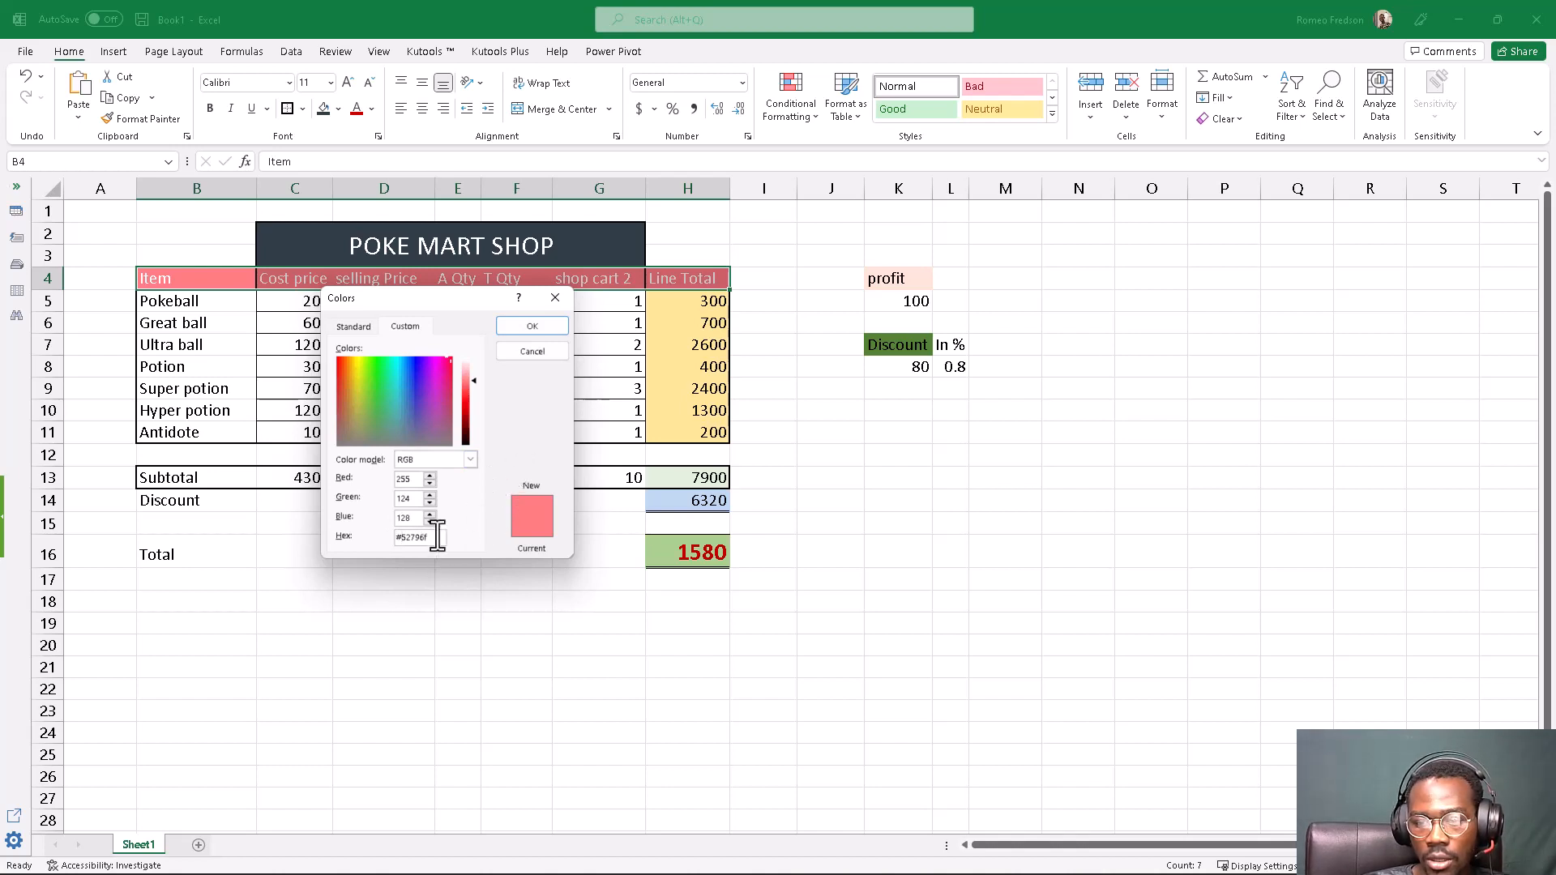
{"action": "left_click", "coordinate": [533, 326]}
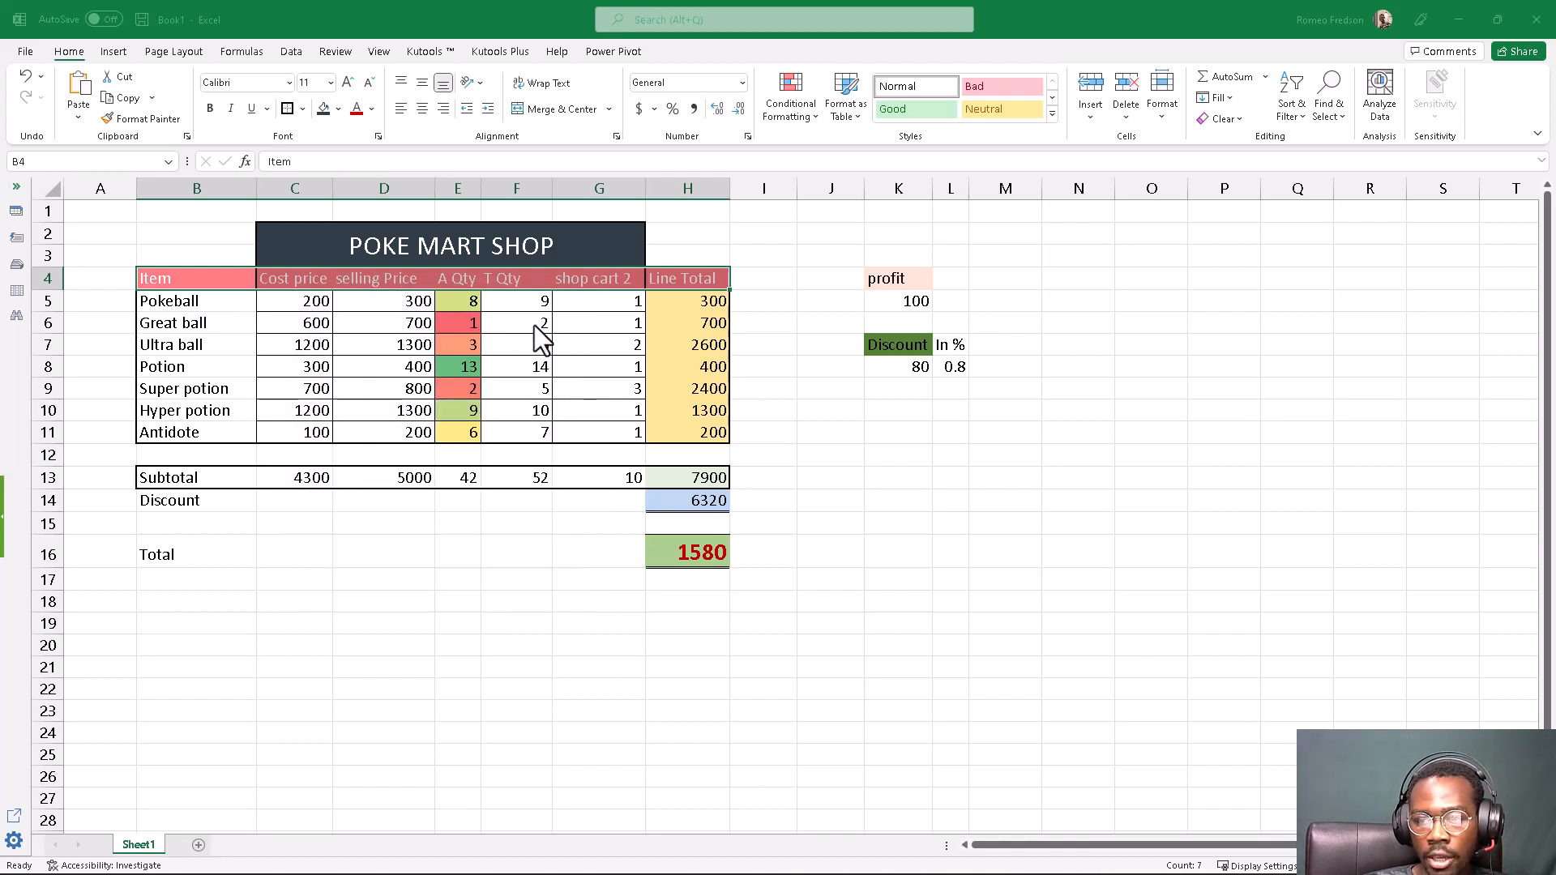
{"action": "left_click", "coordinate": [502, 362]}
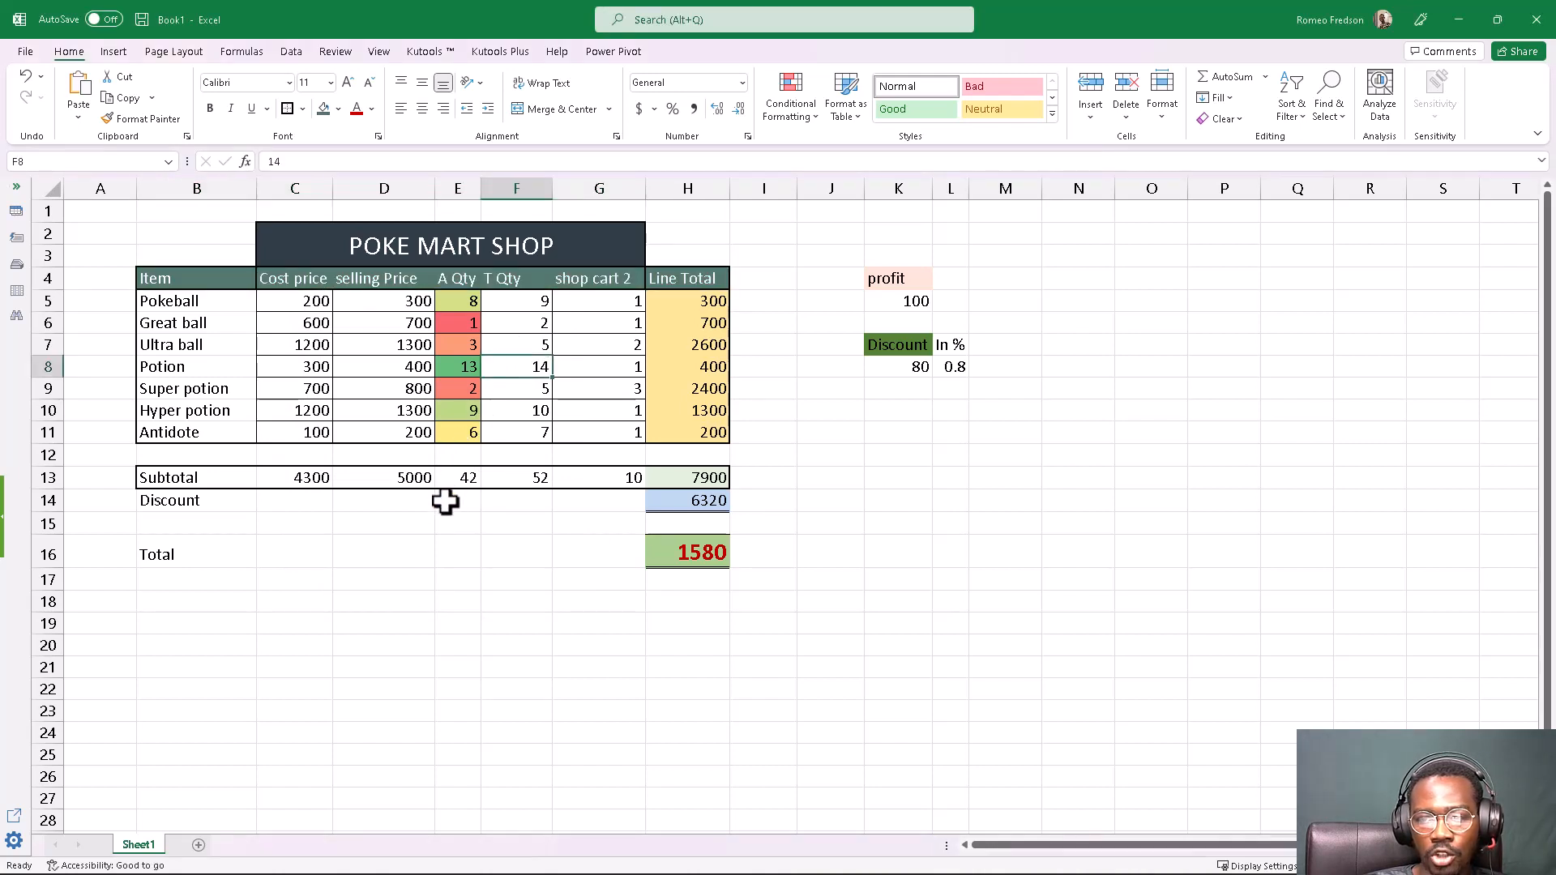
Select the Line Total values H5:H11 and copy hex code 84A98C from the grey-green coolors palette in Chrome.
{"action": "left_click", "coordinate": [680, 301]}
{"action": "left_click_drag", "start_coordinate": [676, 368], "coordinate": [660, 431]}
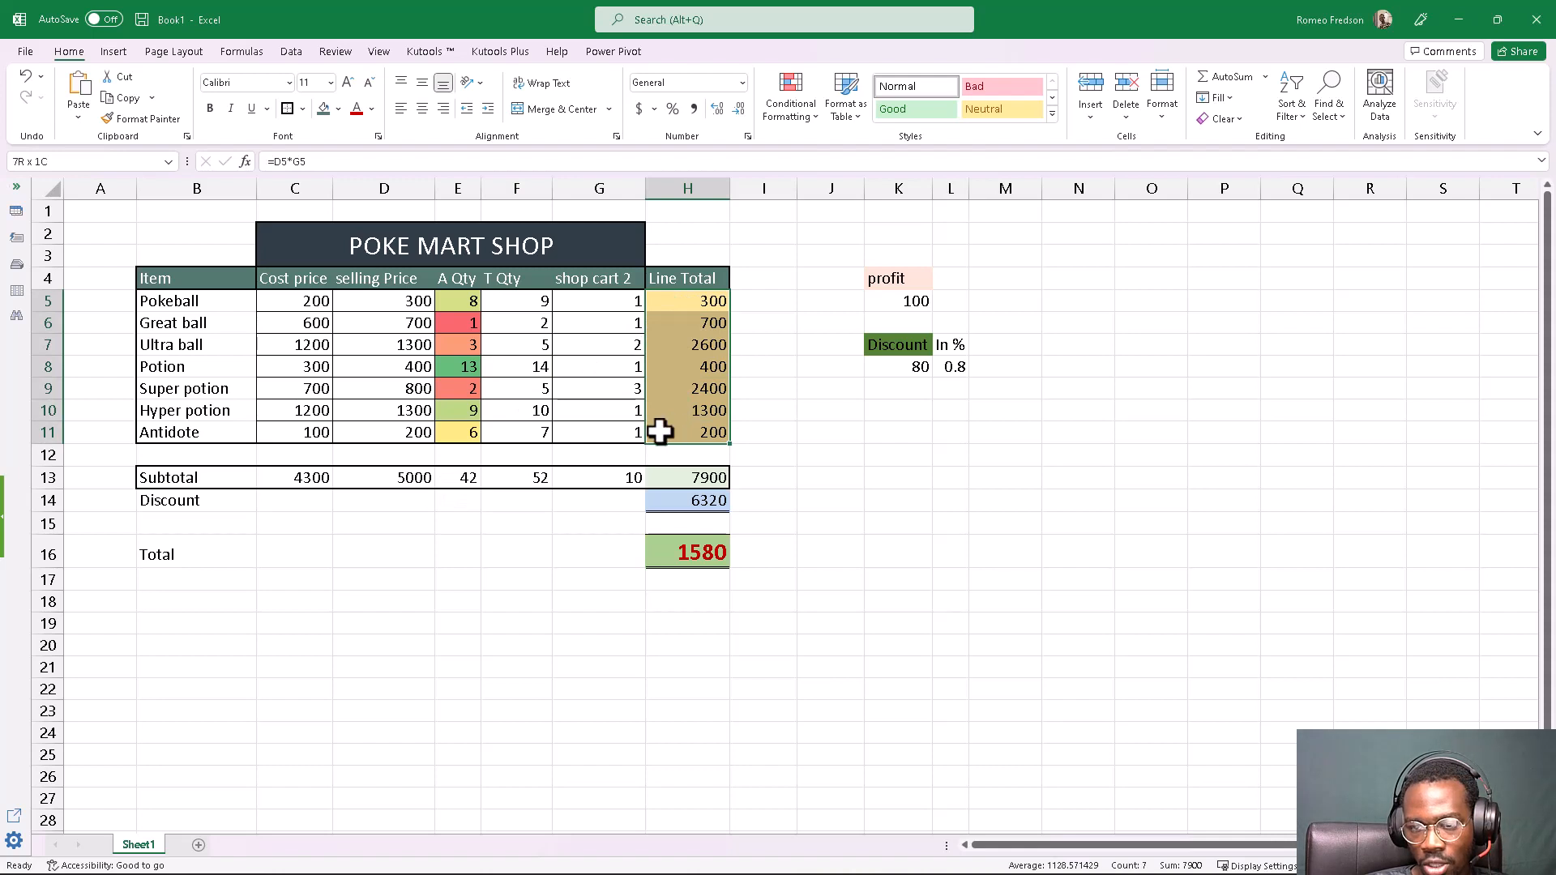
{"action": "mouse_move", "coordinate": [397, 874]}
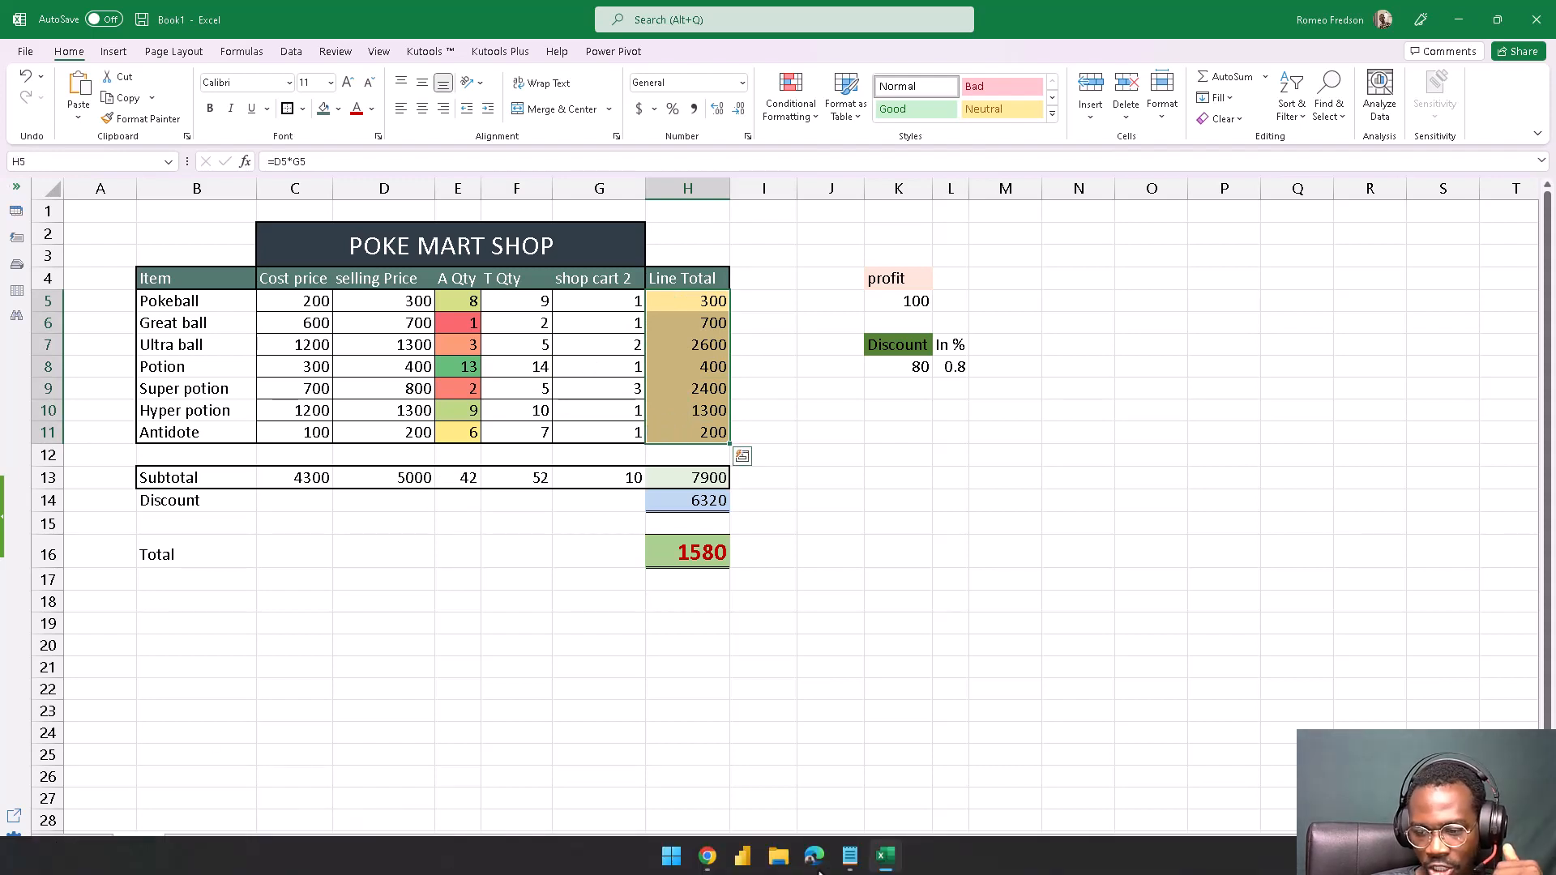
{"action": "left_click", "coordinate": [707, 856]}
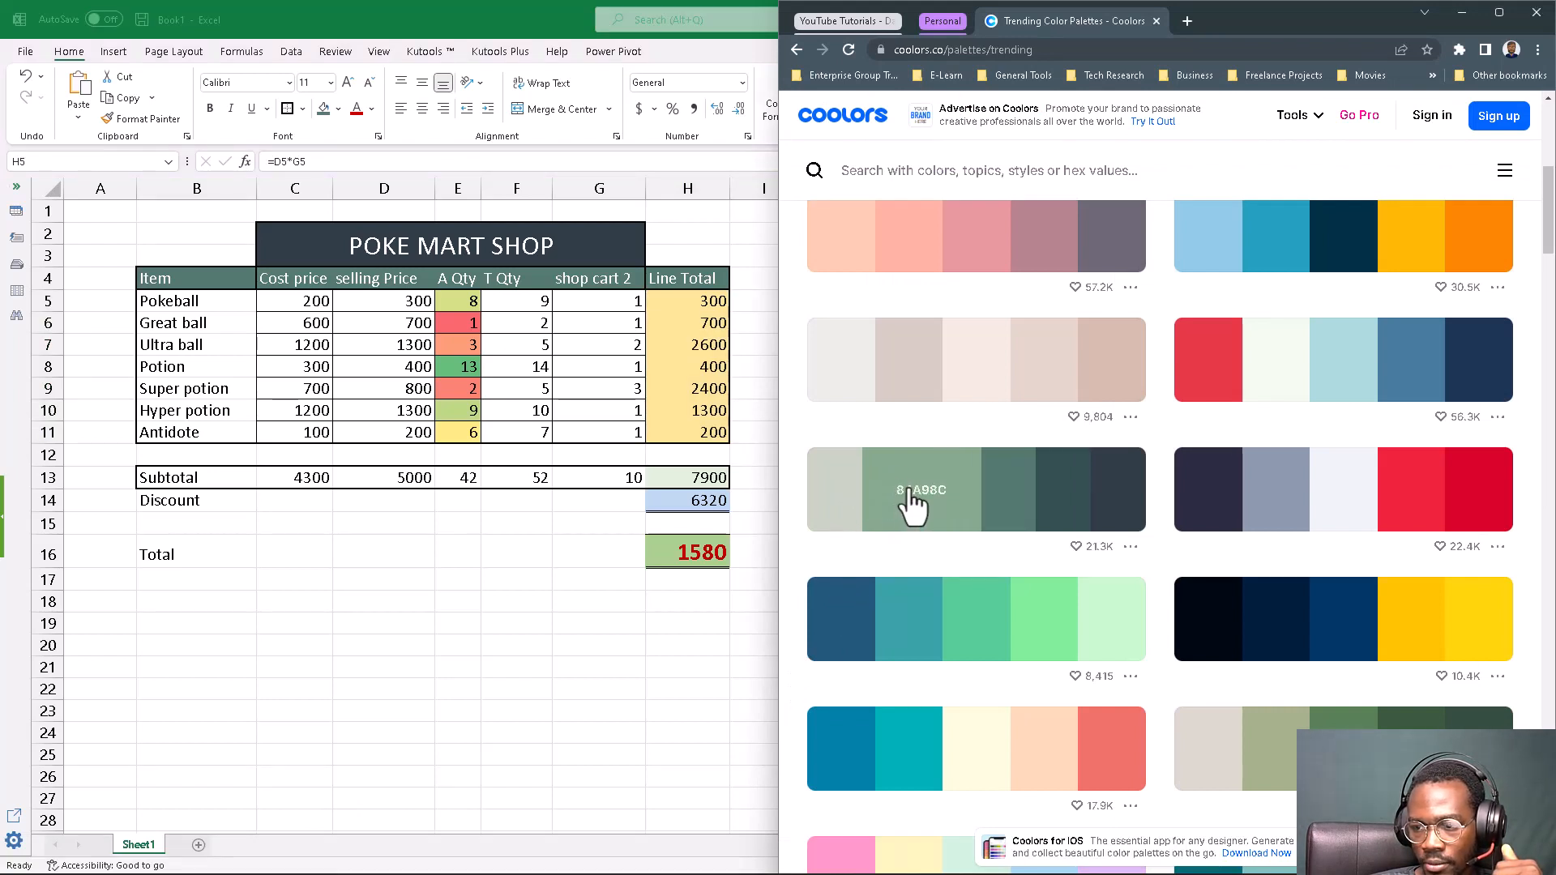
{"action": "left_click", "coordinate": [910, 496]}
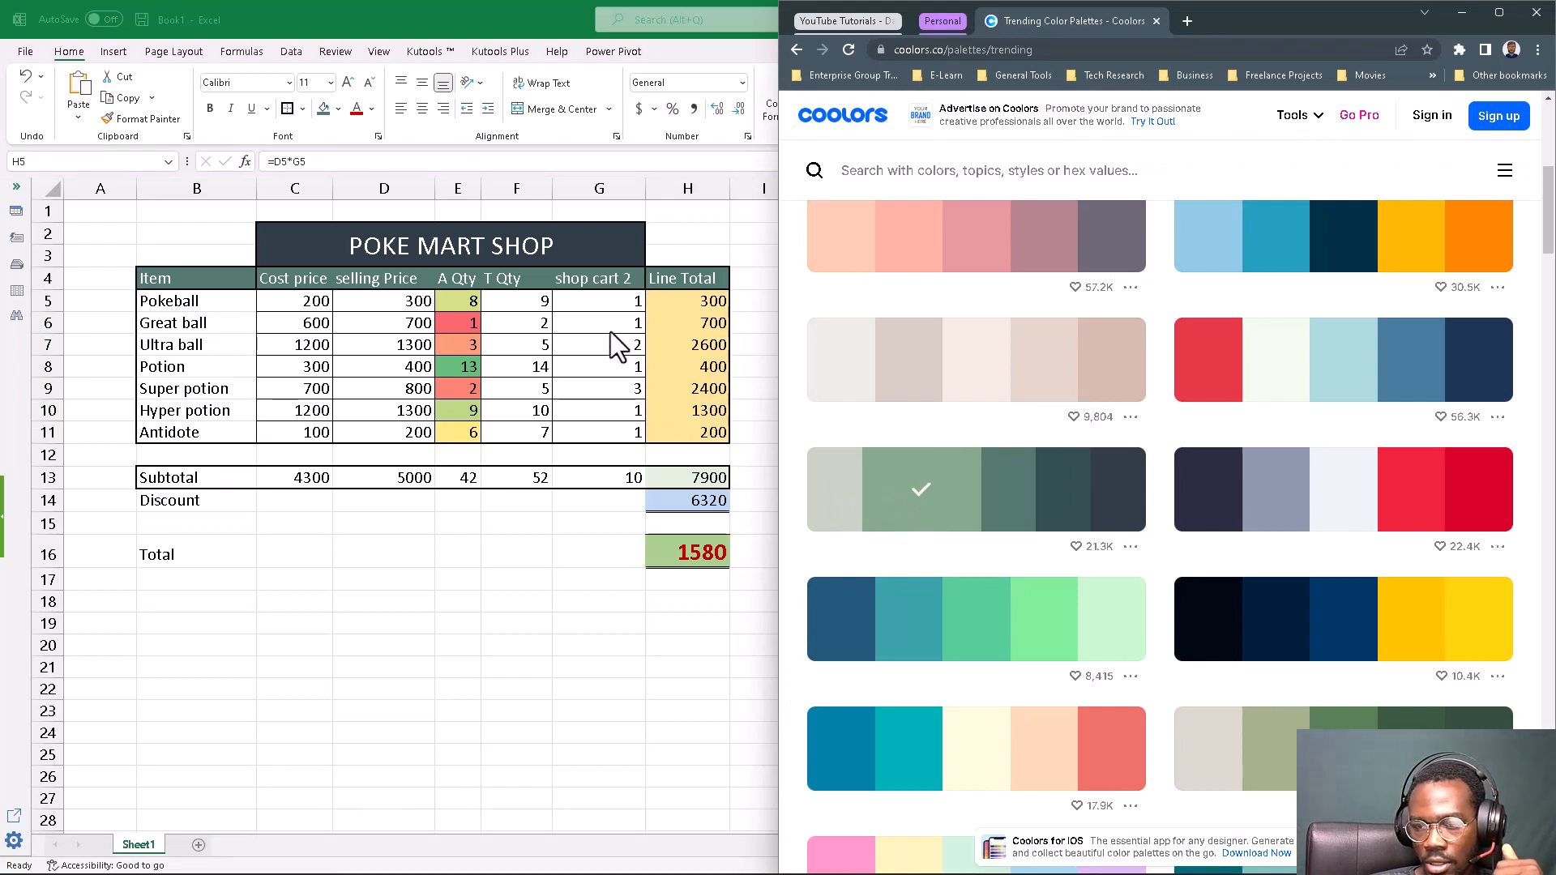
Switch back to Excel and fill the Line Total values H5:H11 with the custom hex colour 84A98C.
{"action": "key", "text": "alt+Tab"}
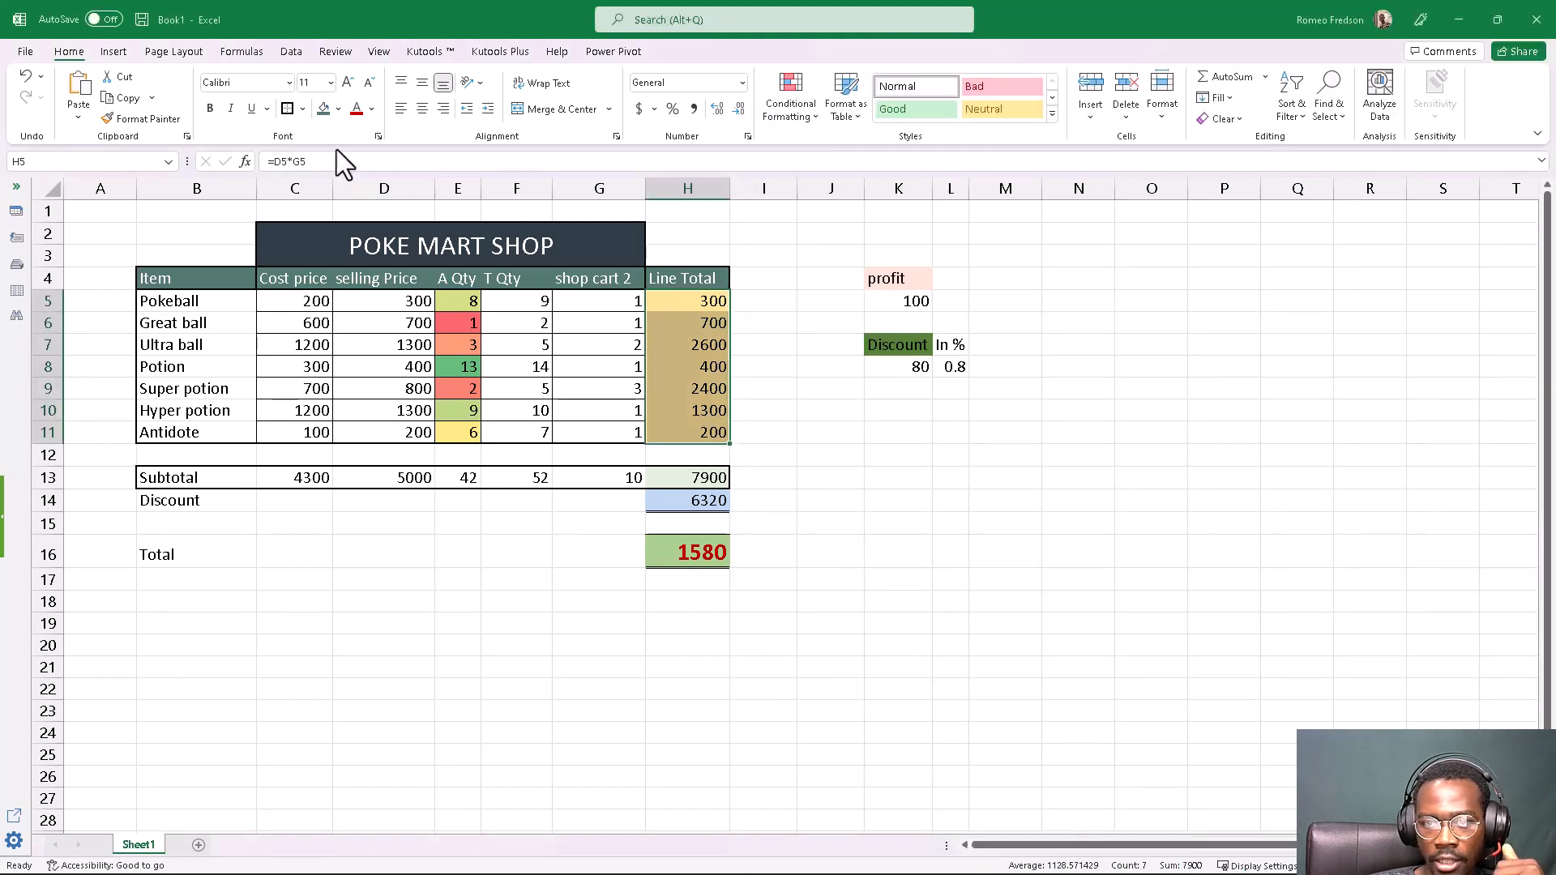
{"action": "left_click", "coordinate": [338, 109]}
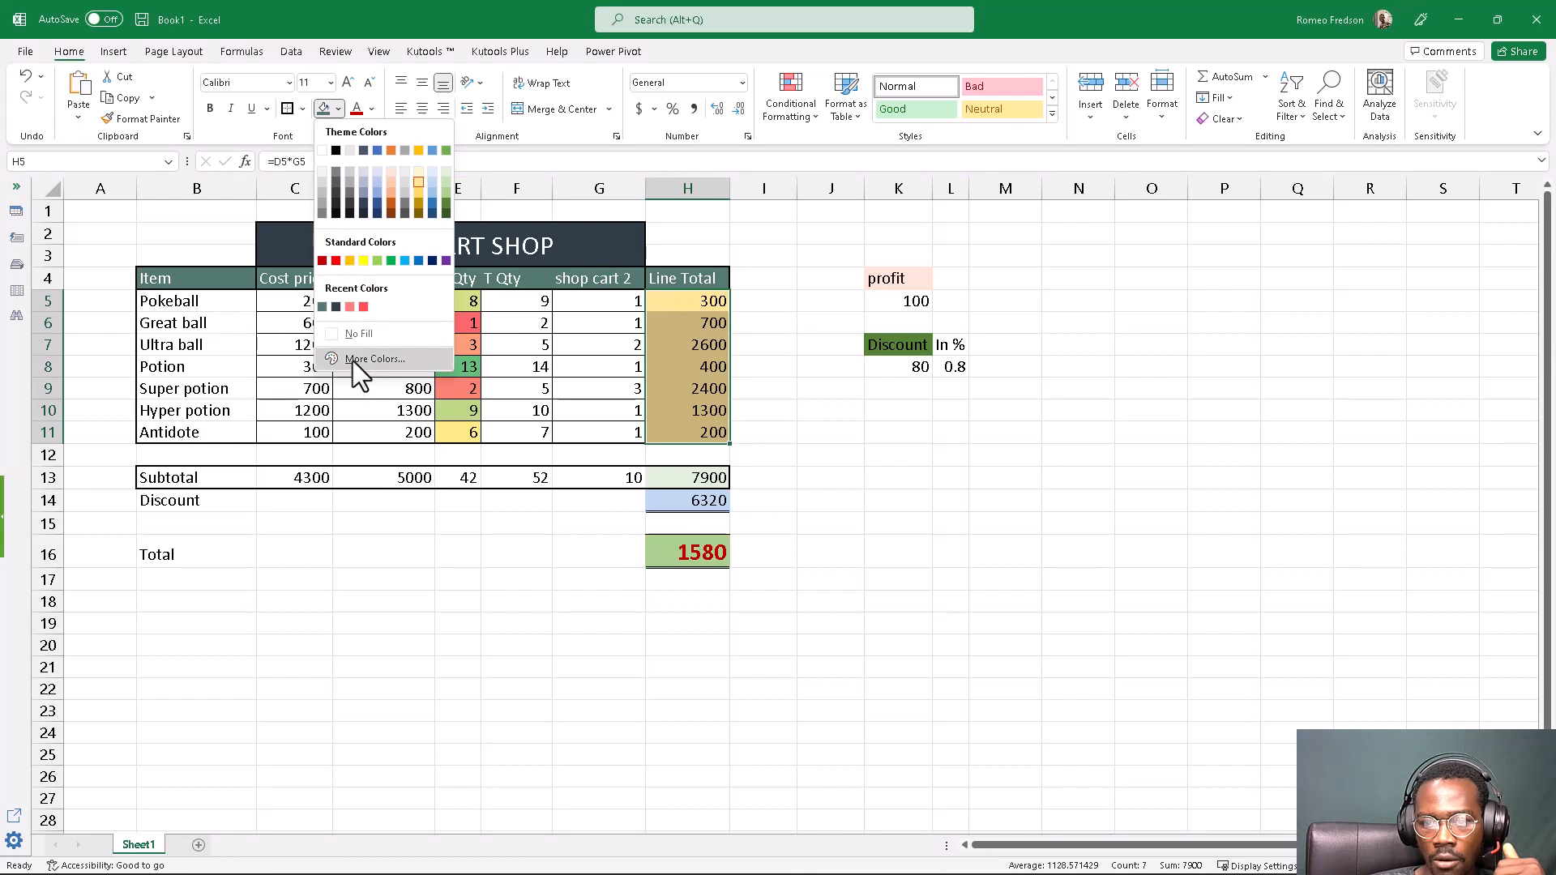
{"action": "left_click", "coordinate": [353, 361]}
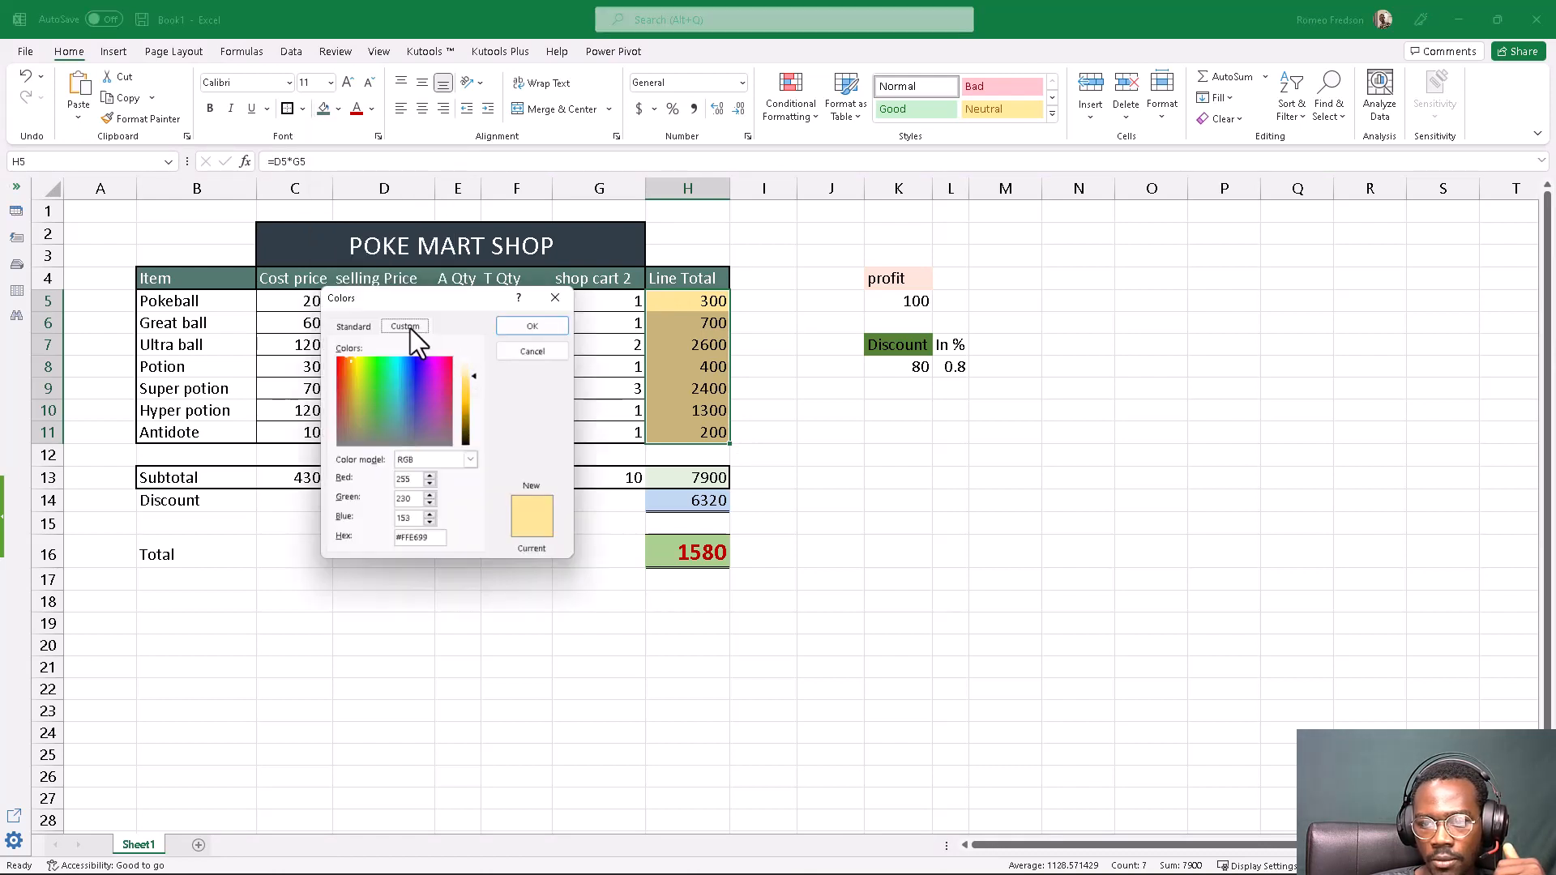
{"action": "left_click_drag", "start_coordinate": [430, 538], "coordinate": [399, 539]}
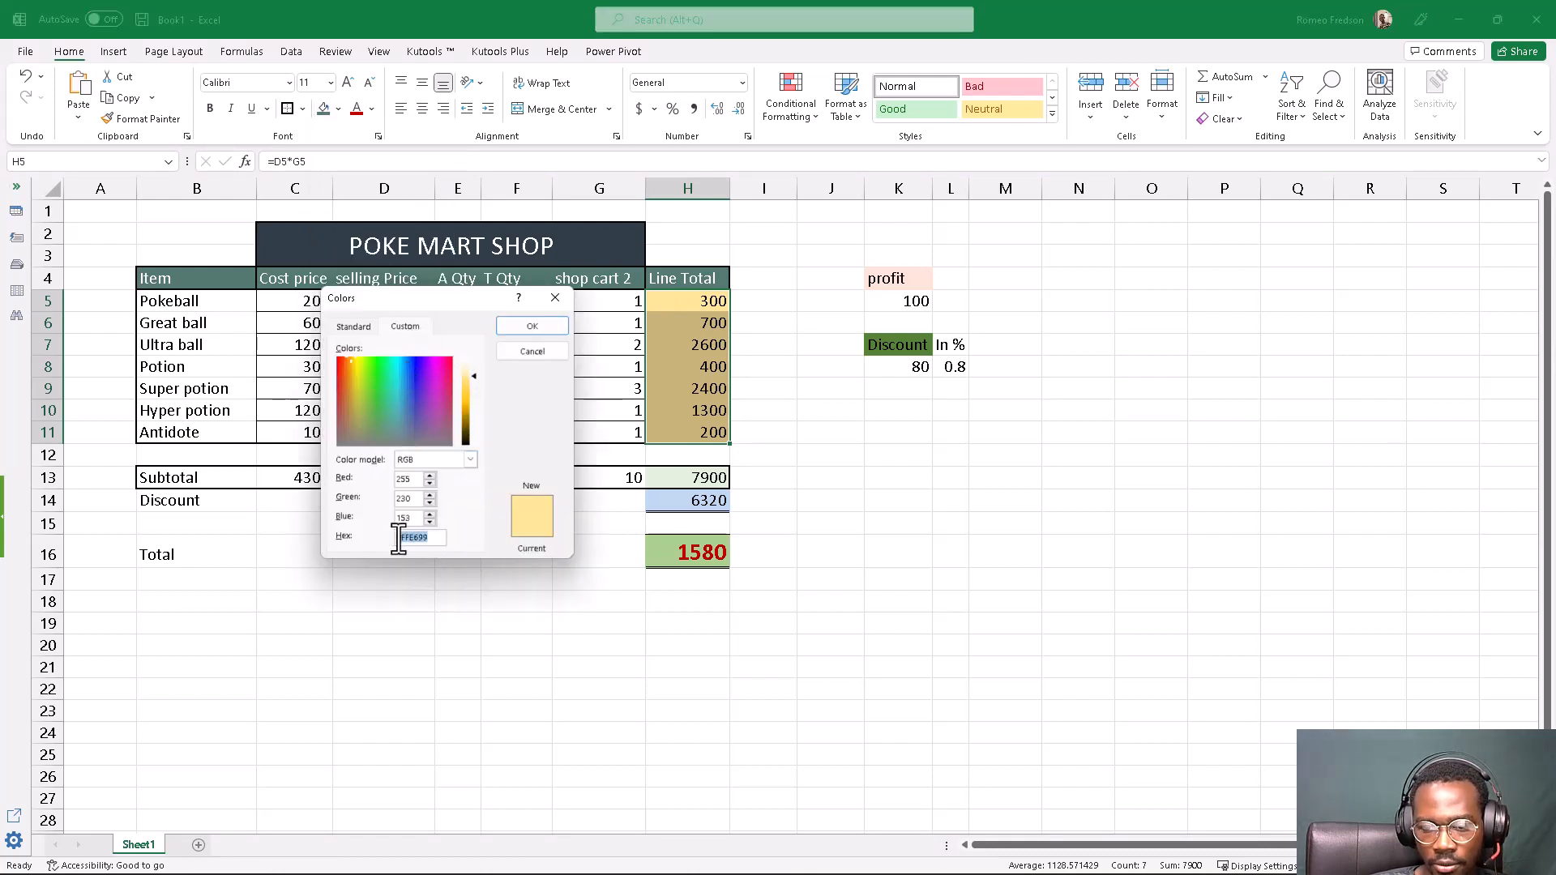
{"action": "key", "text": "ctrl+v"}
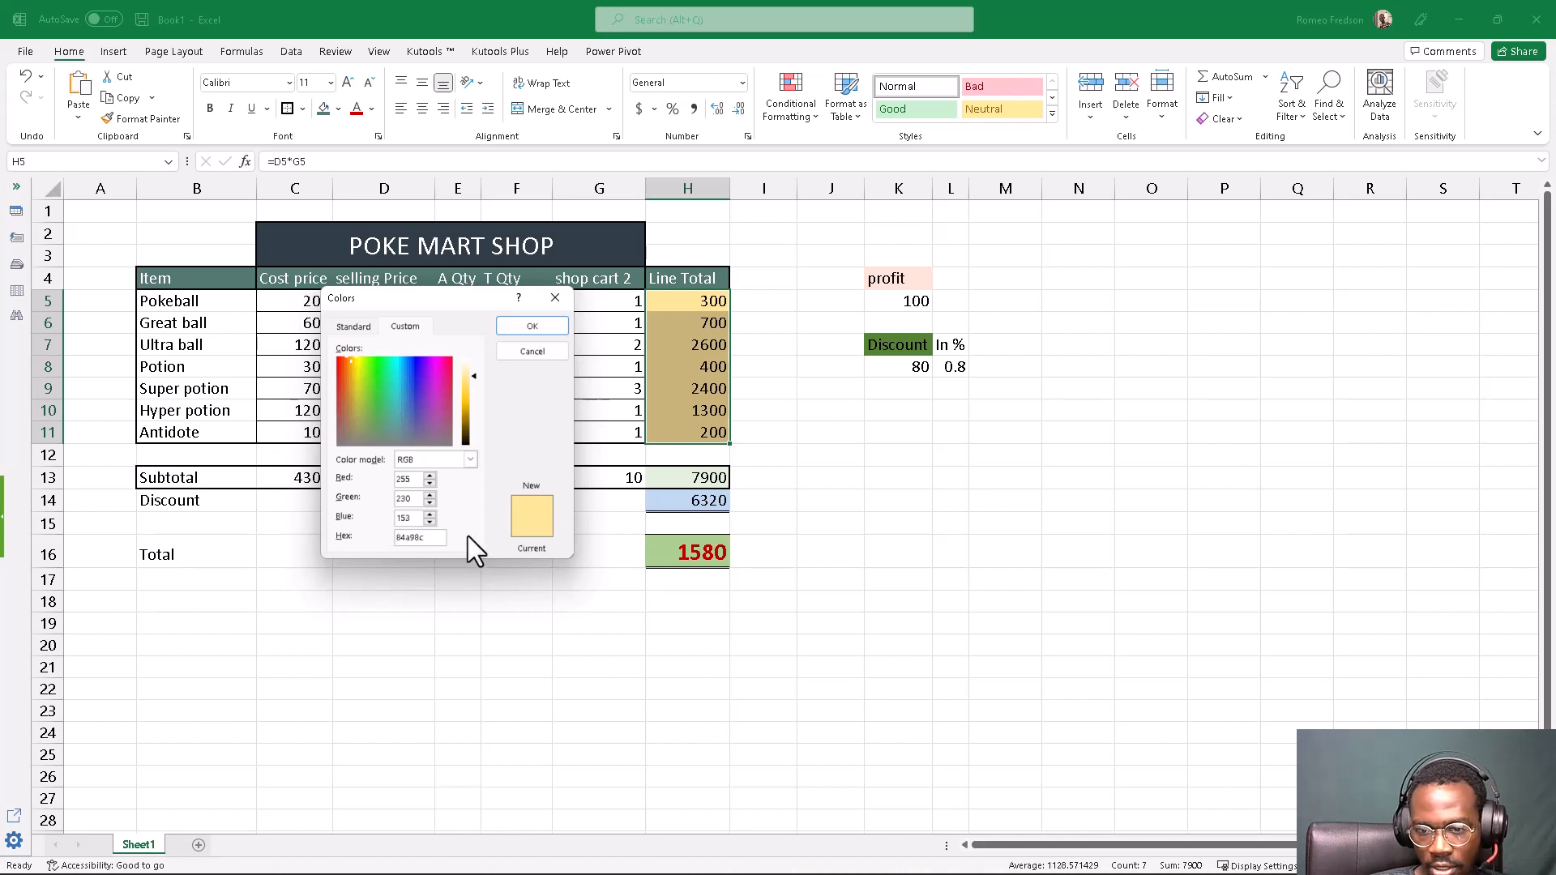
{"action": "left_click", "coordinate": [535, 328]}
{"action": "left_click", "coordinate": [668, 409]}
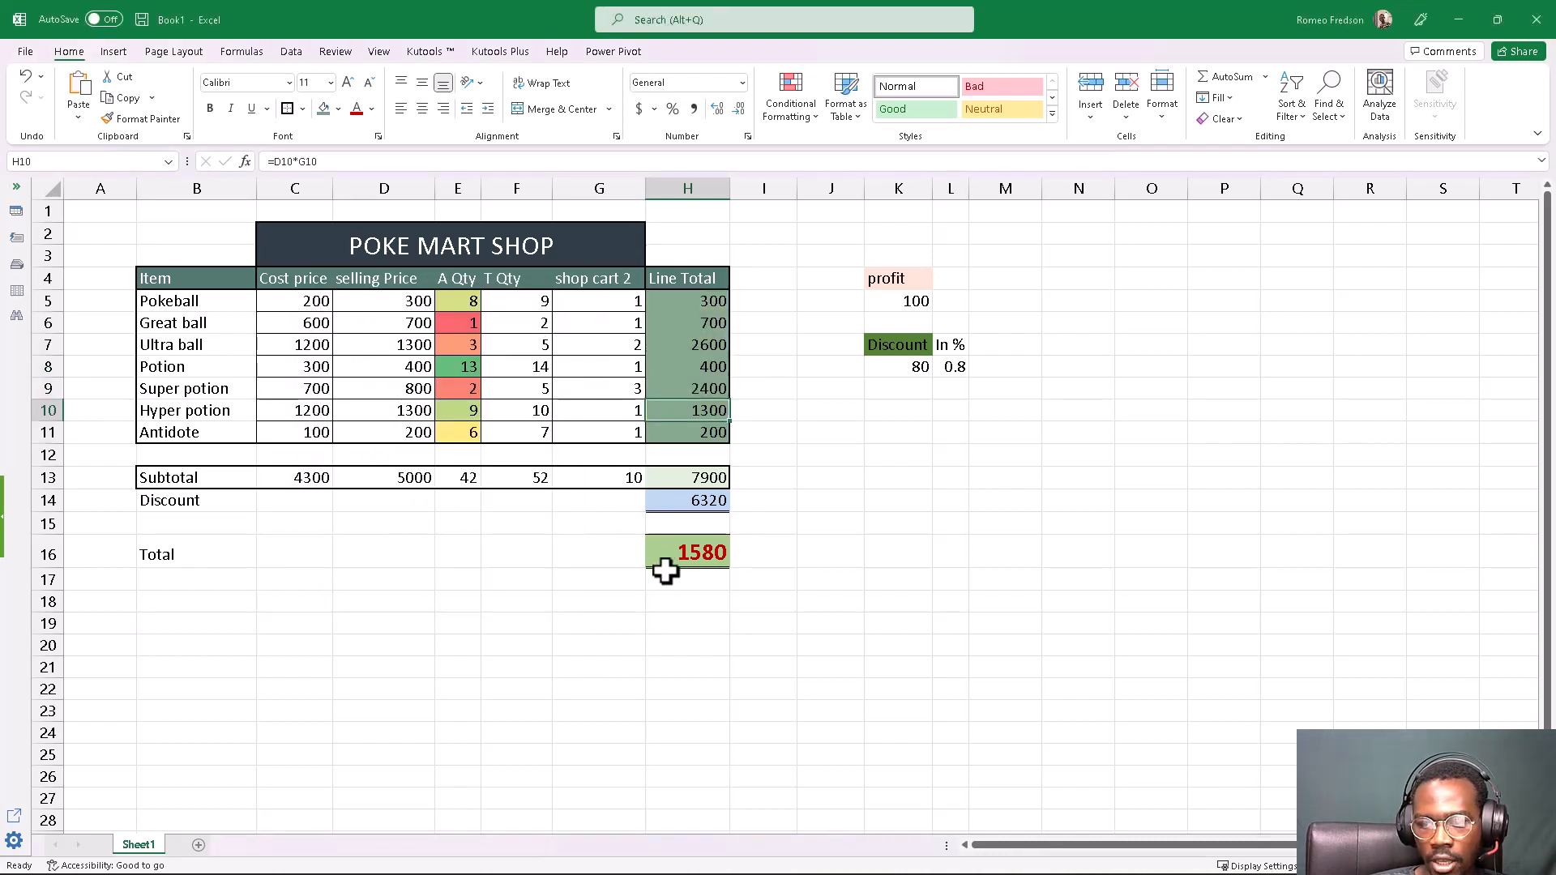
{"action": "left_click", "coordinate": [677, 642]}
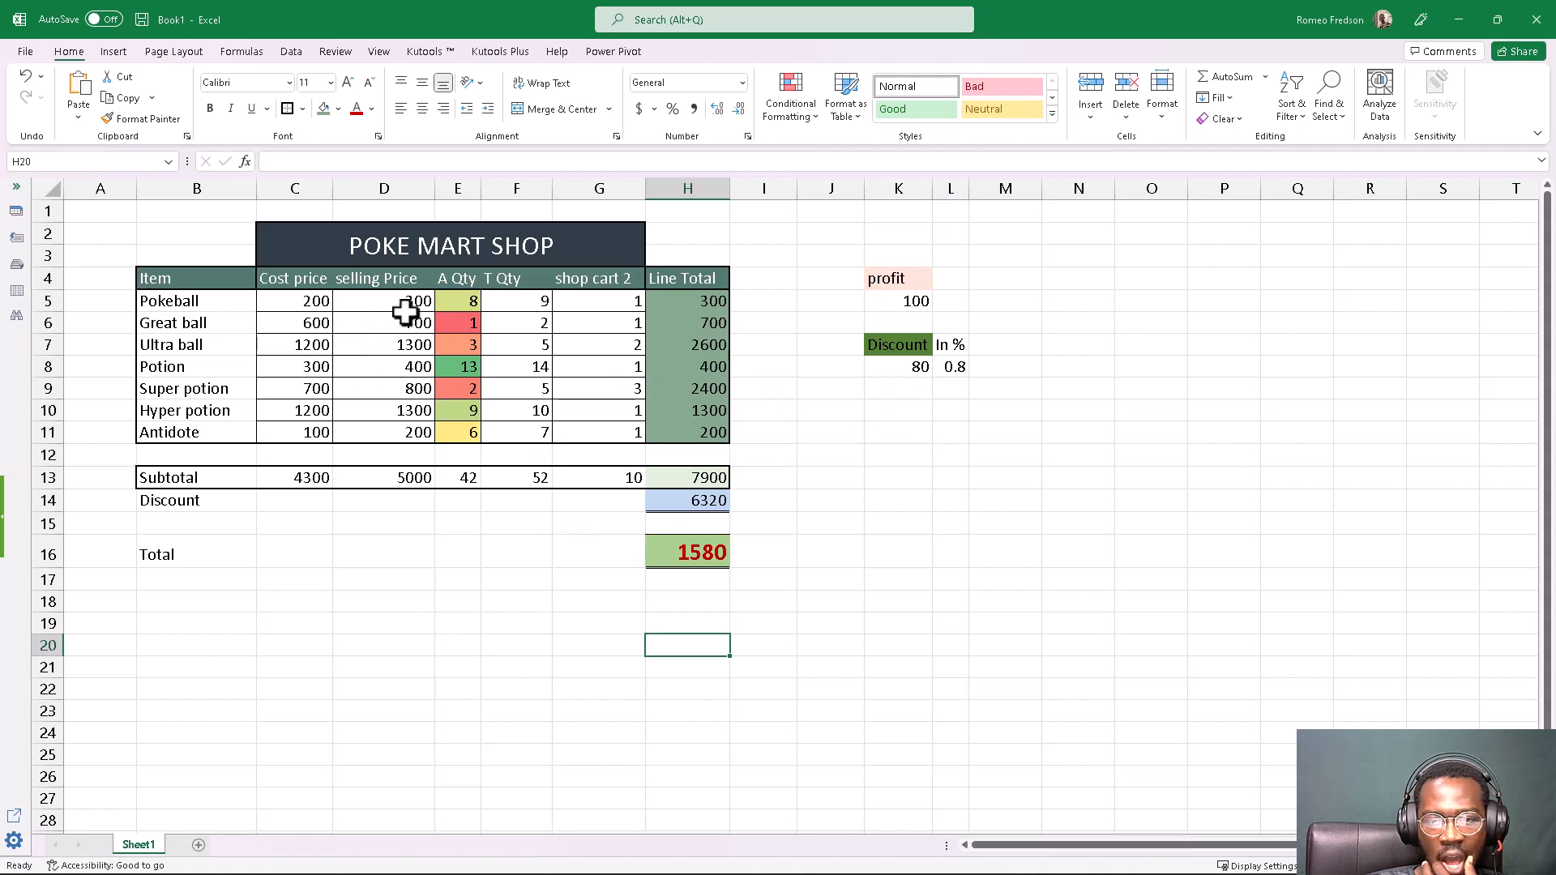
Apply a new 2-Color Scale conditional formatting rule, orange for lowest to yellow for highest, to the A Qty values E5:E11.
{"action": "left_click_drag", "start_coordinate": [453, 299], "coordinate": [454, 434]}
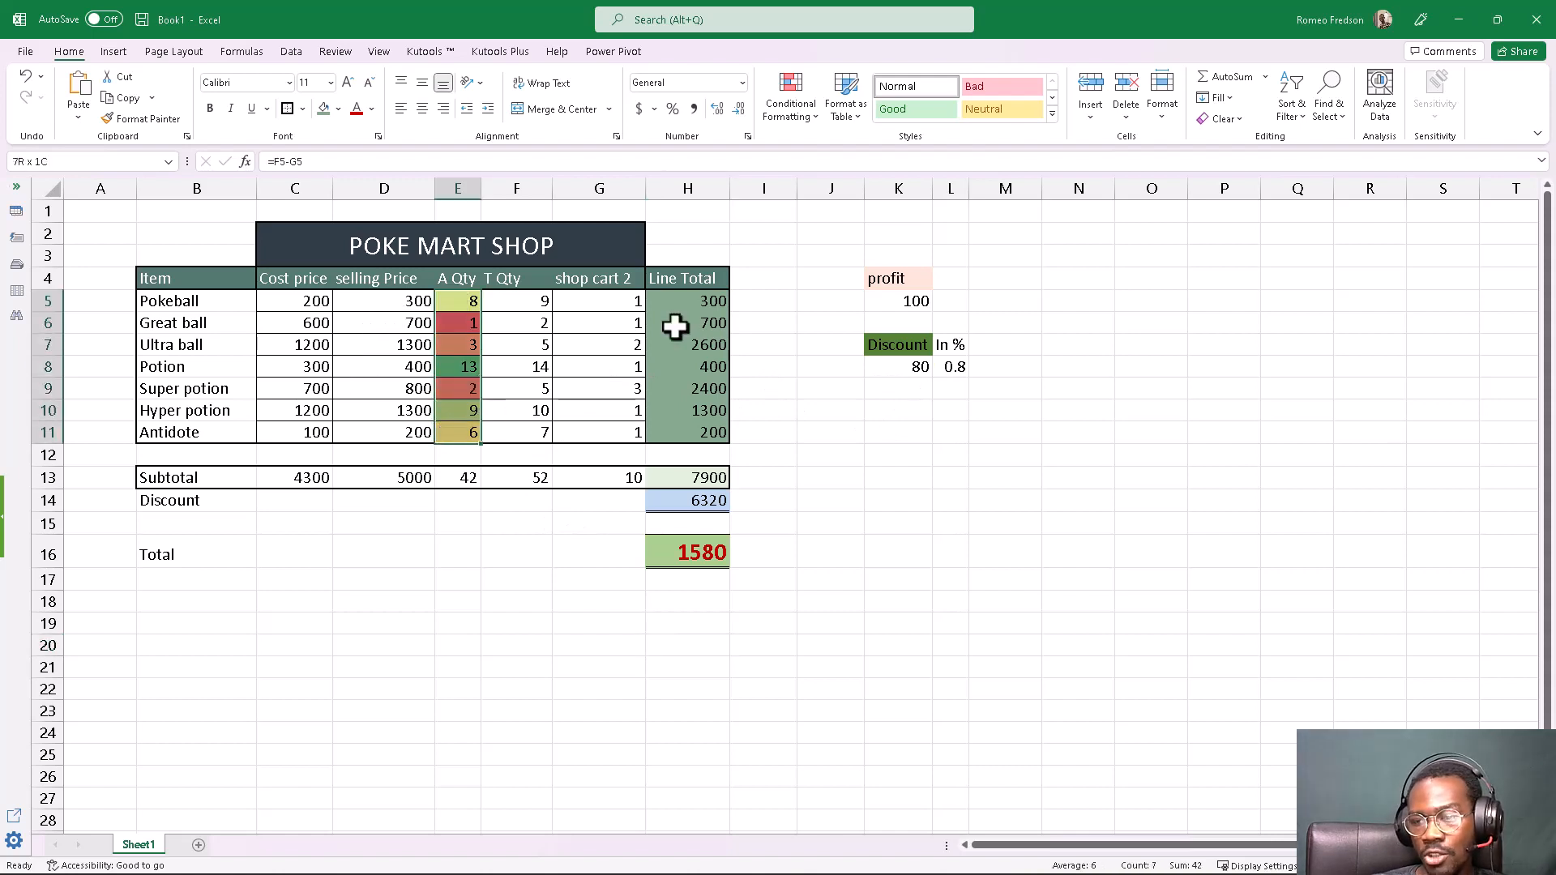
{"action": "left_click", "coordinate": [790, 104]}
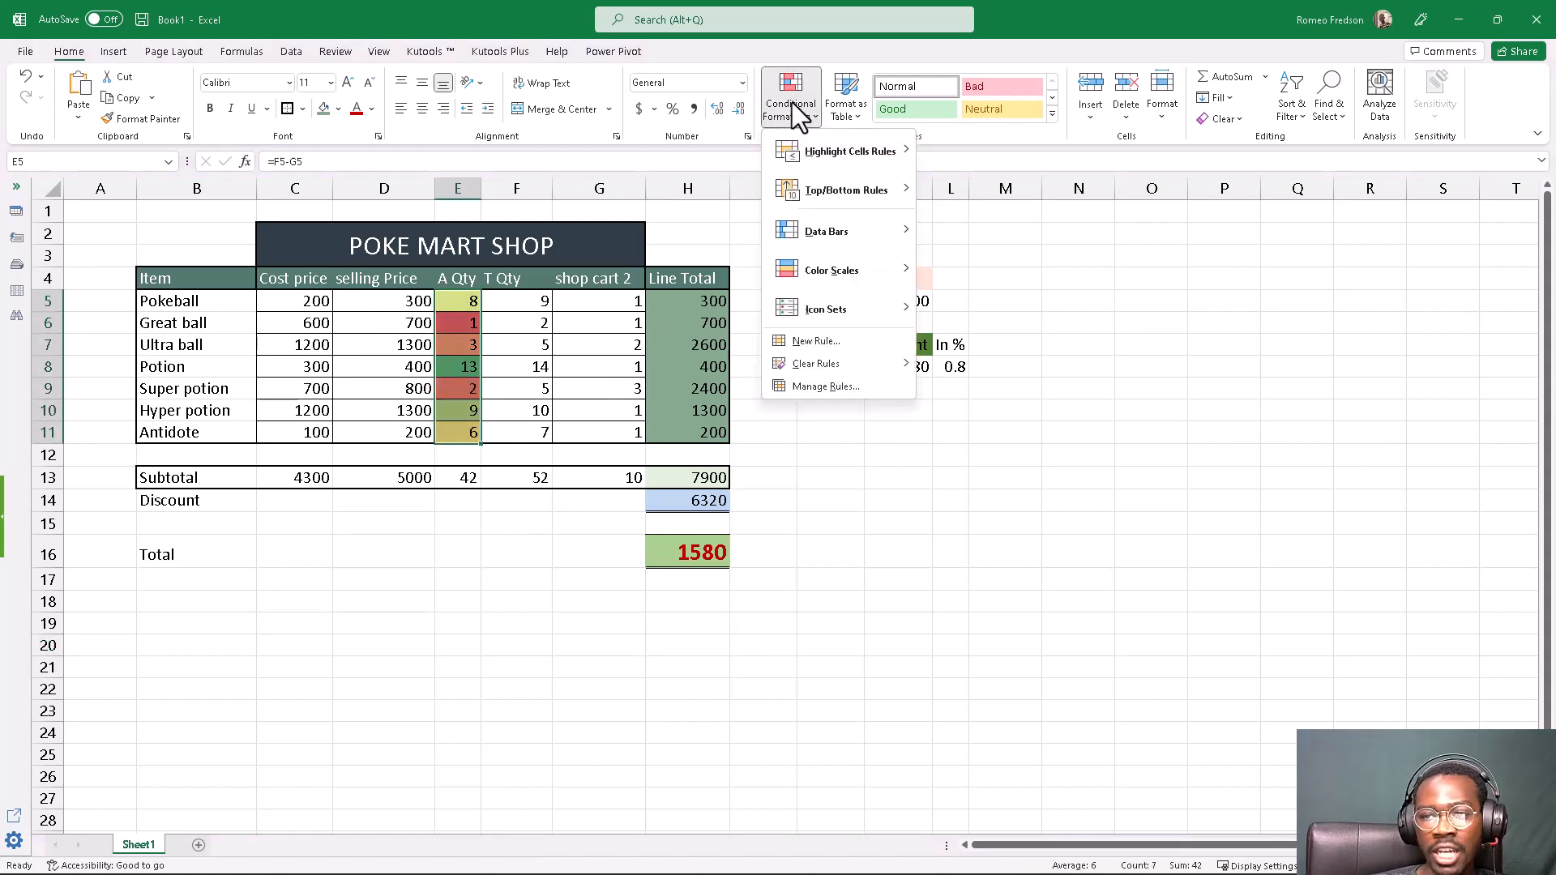
{"action": "mouse_move", "coordinate": [815, 204]}
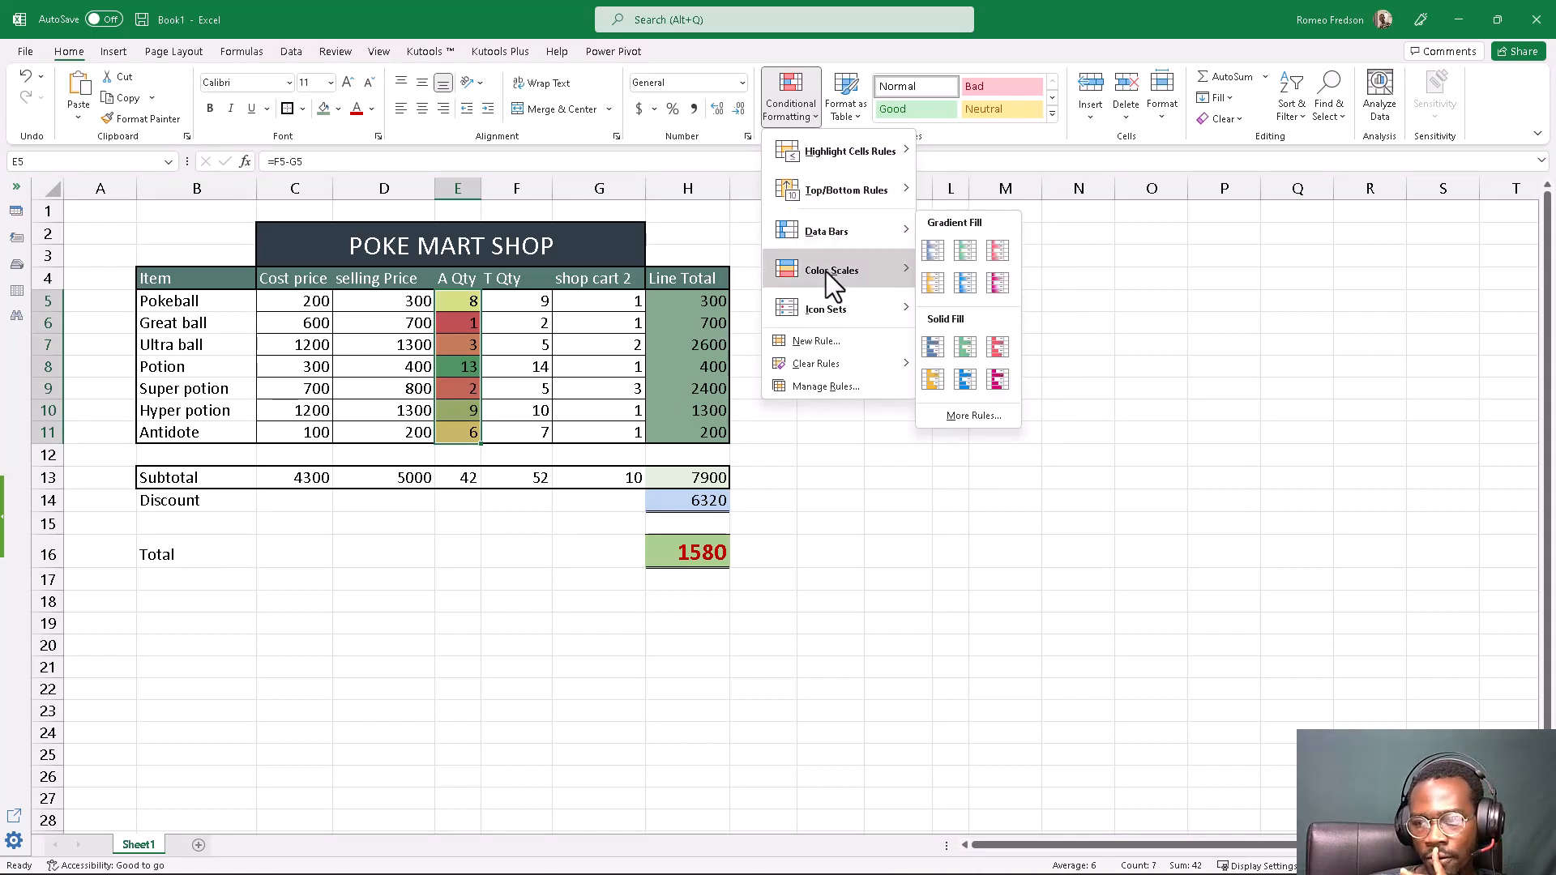
{"action": "mouse_move", "coordinate": [825, 271]}
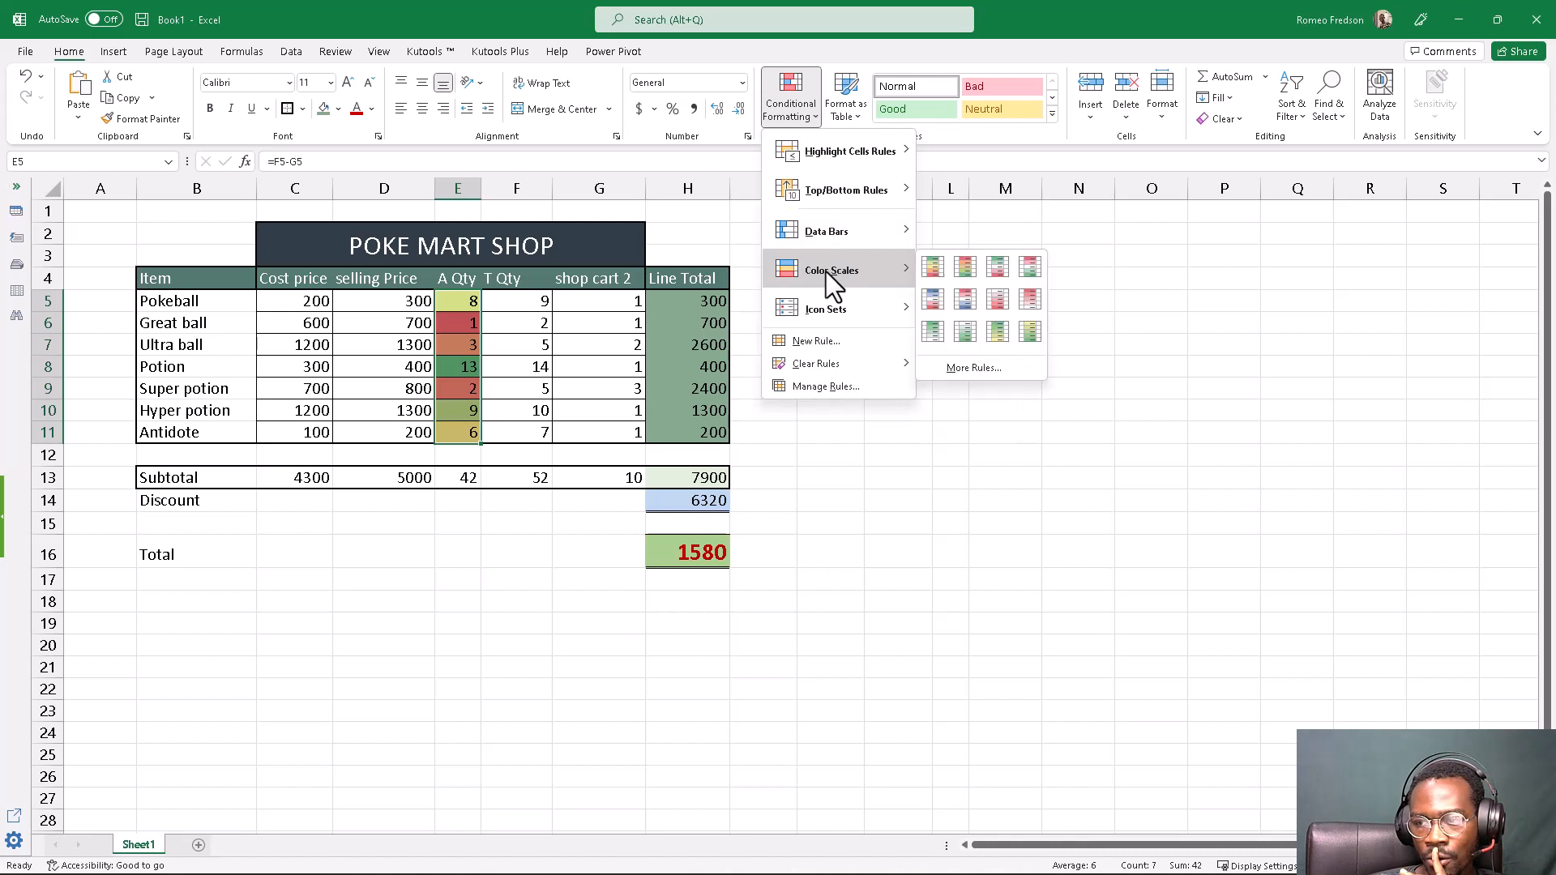
{"action": "left_click", "coordinate": [986, 368]}
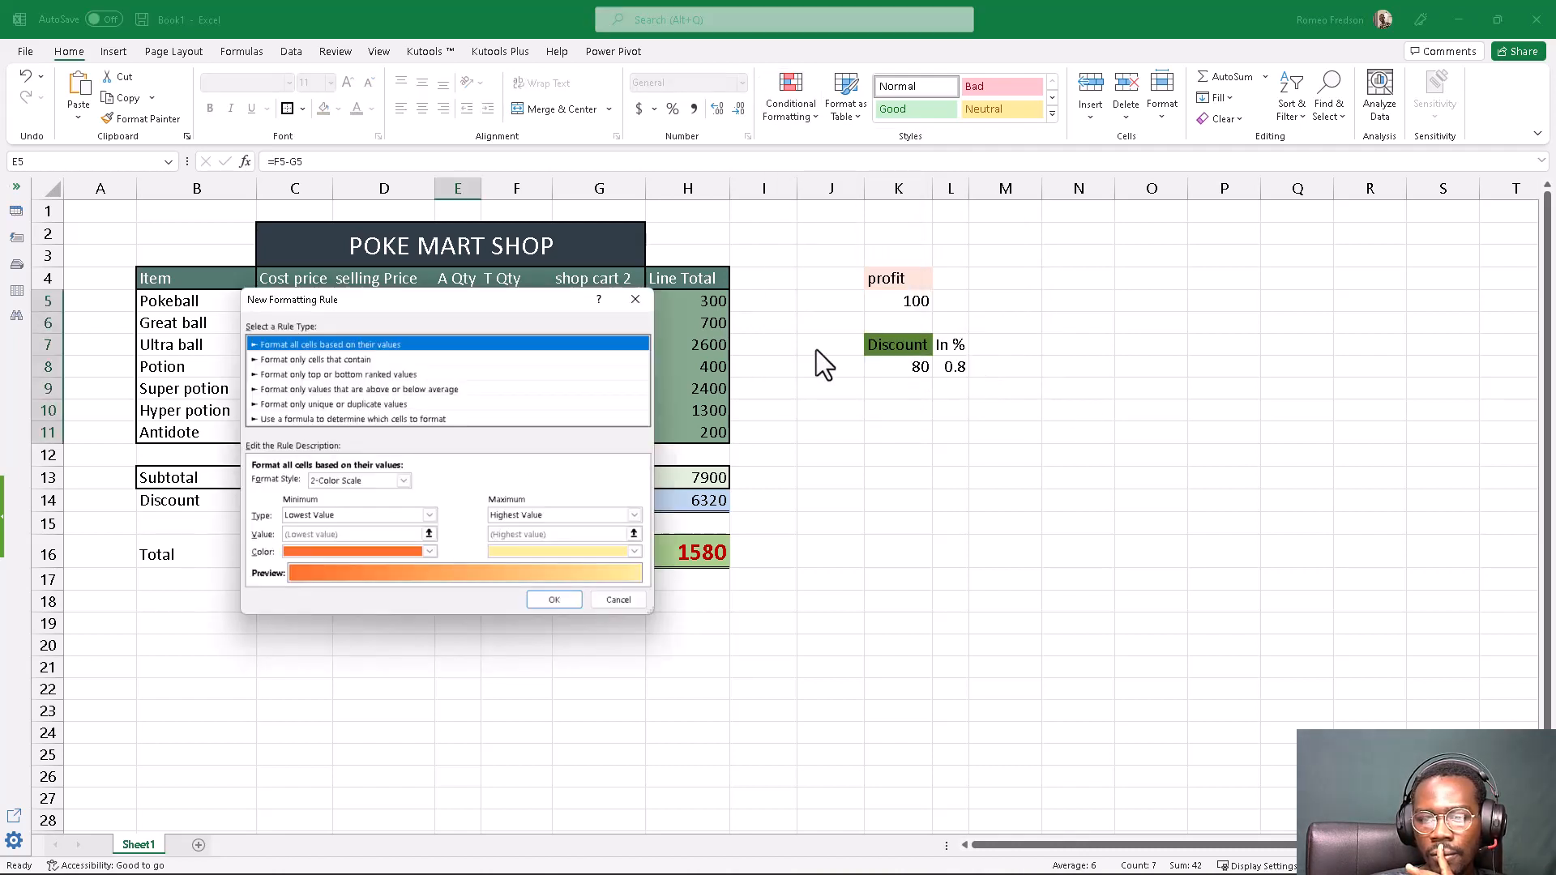
{"action": "left_click_drag", "start_coordinate": [791, 339], "coordinate": [883, 296]}
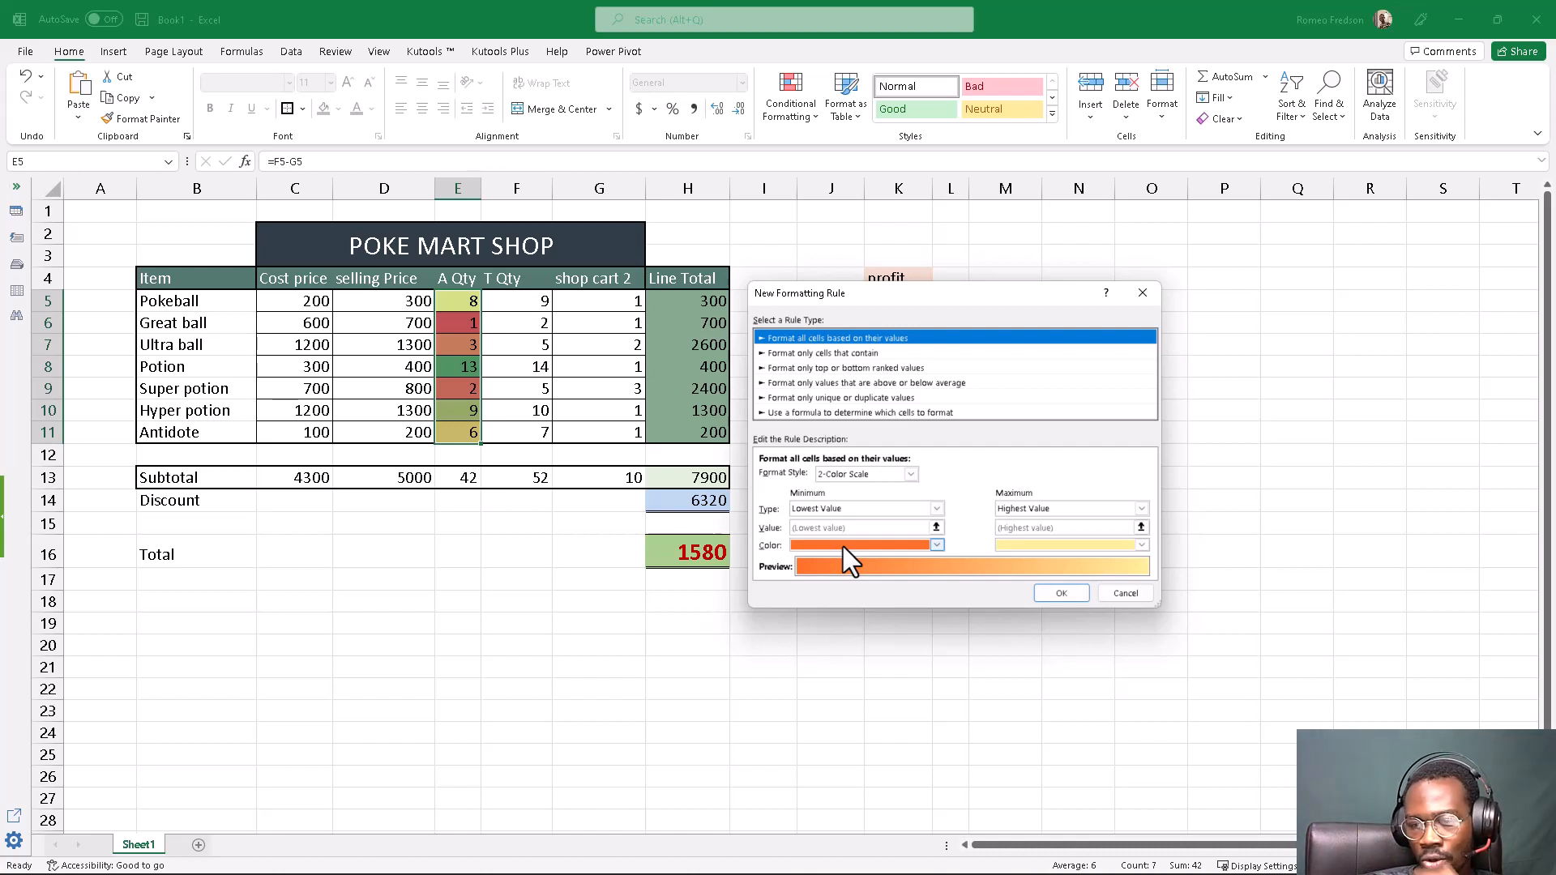
{"action": "left_click", "coordinate": [1053, 592]}
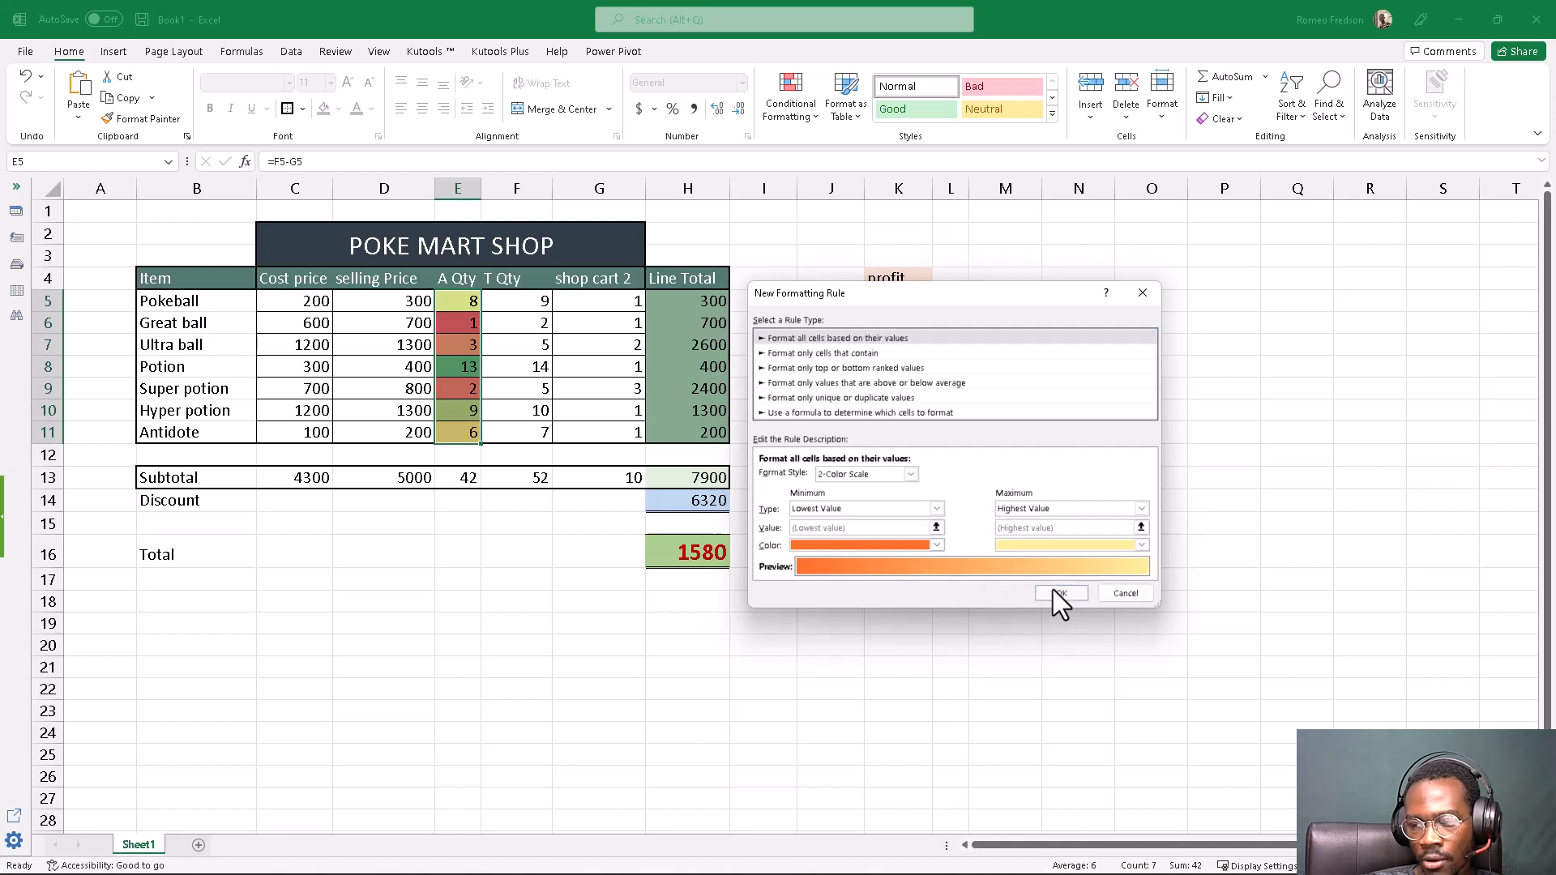
{"action": "left_click", "coordinate": [565, 423]}
Apply the preset green-yellow-red colour scale to the A Qty values E5:E11, with green for the highest values.
{"action": "left_click_drag", "start_coordinate": [454, 430], "coordinate": [464, 299]}
{"action": "left_click", "coordinate": [791, 105]}
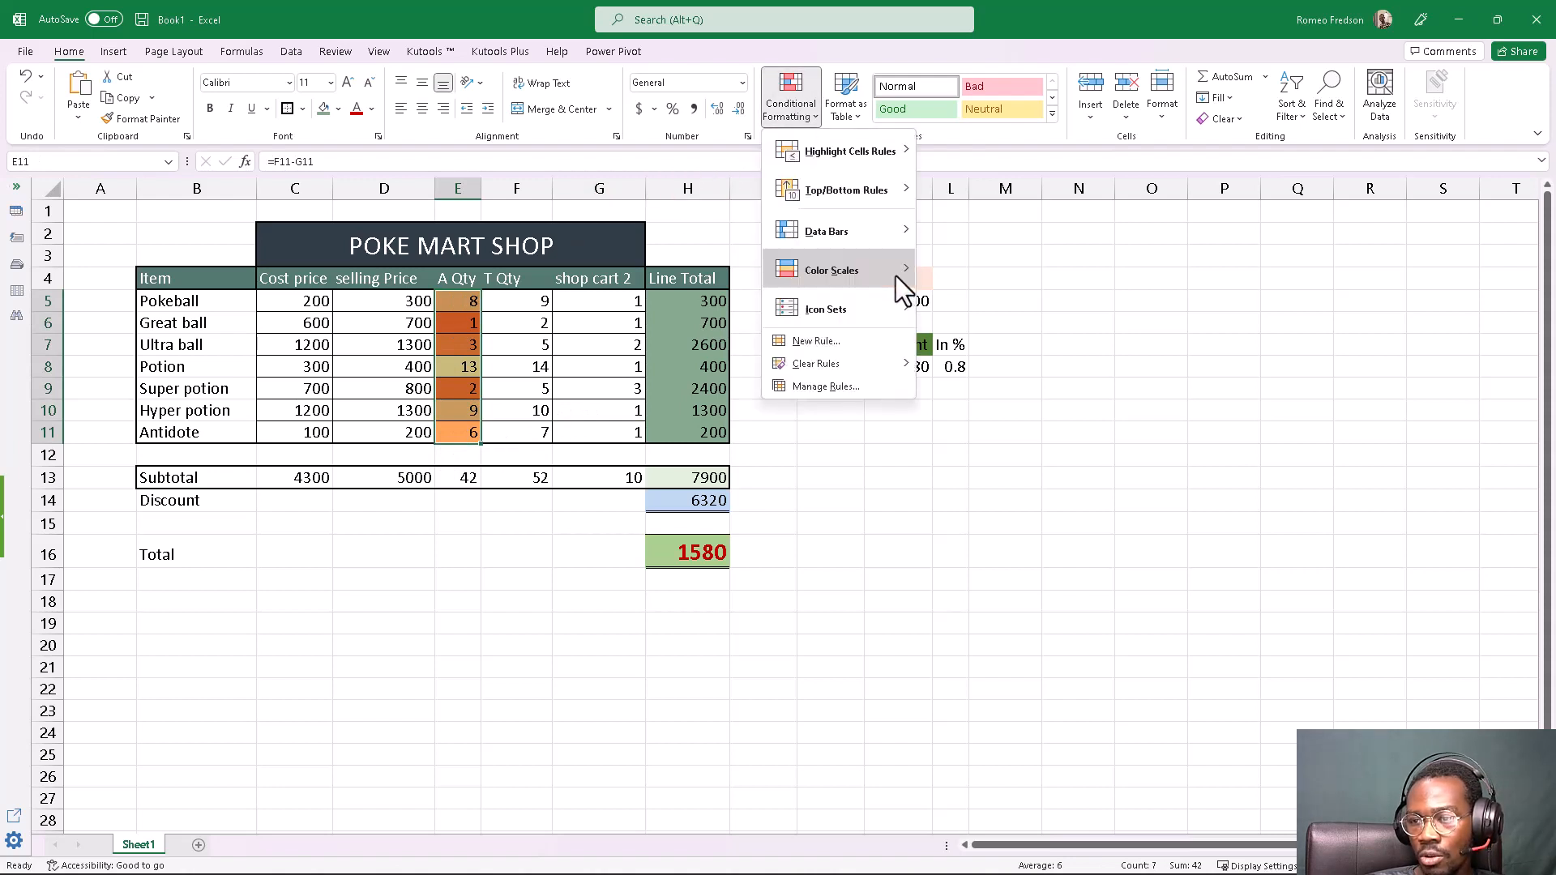
{"action": "mouse_move", "coordinate": [893, 276]}
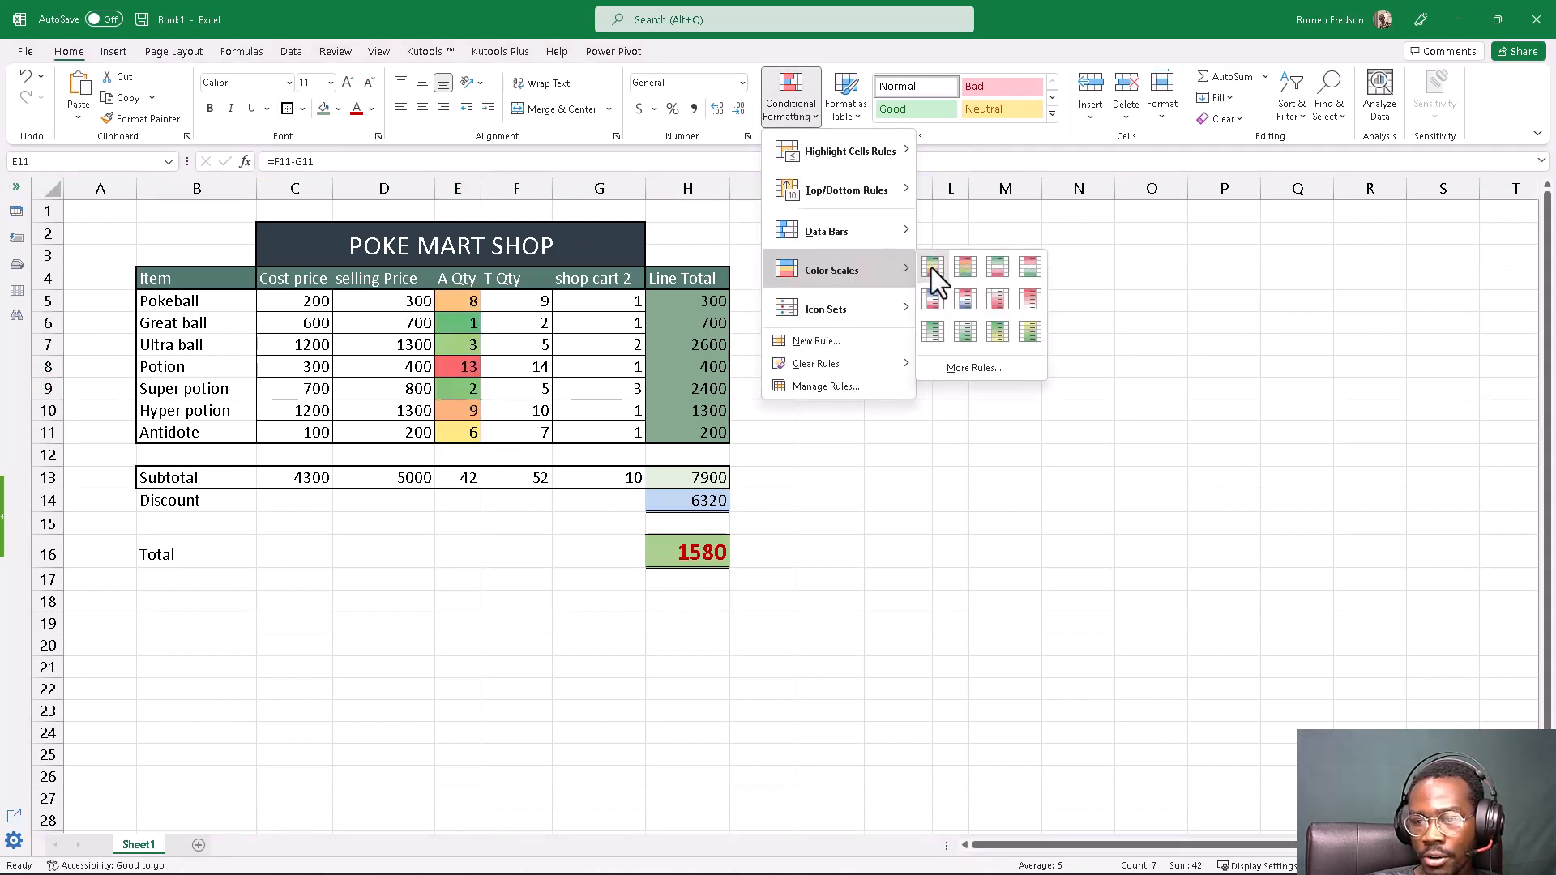
{"action": "left_click", "coordinate": [932, 267]}
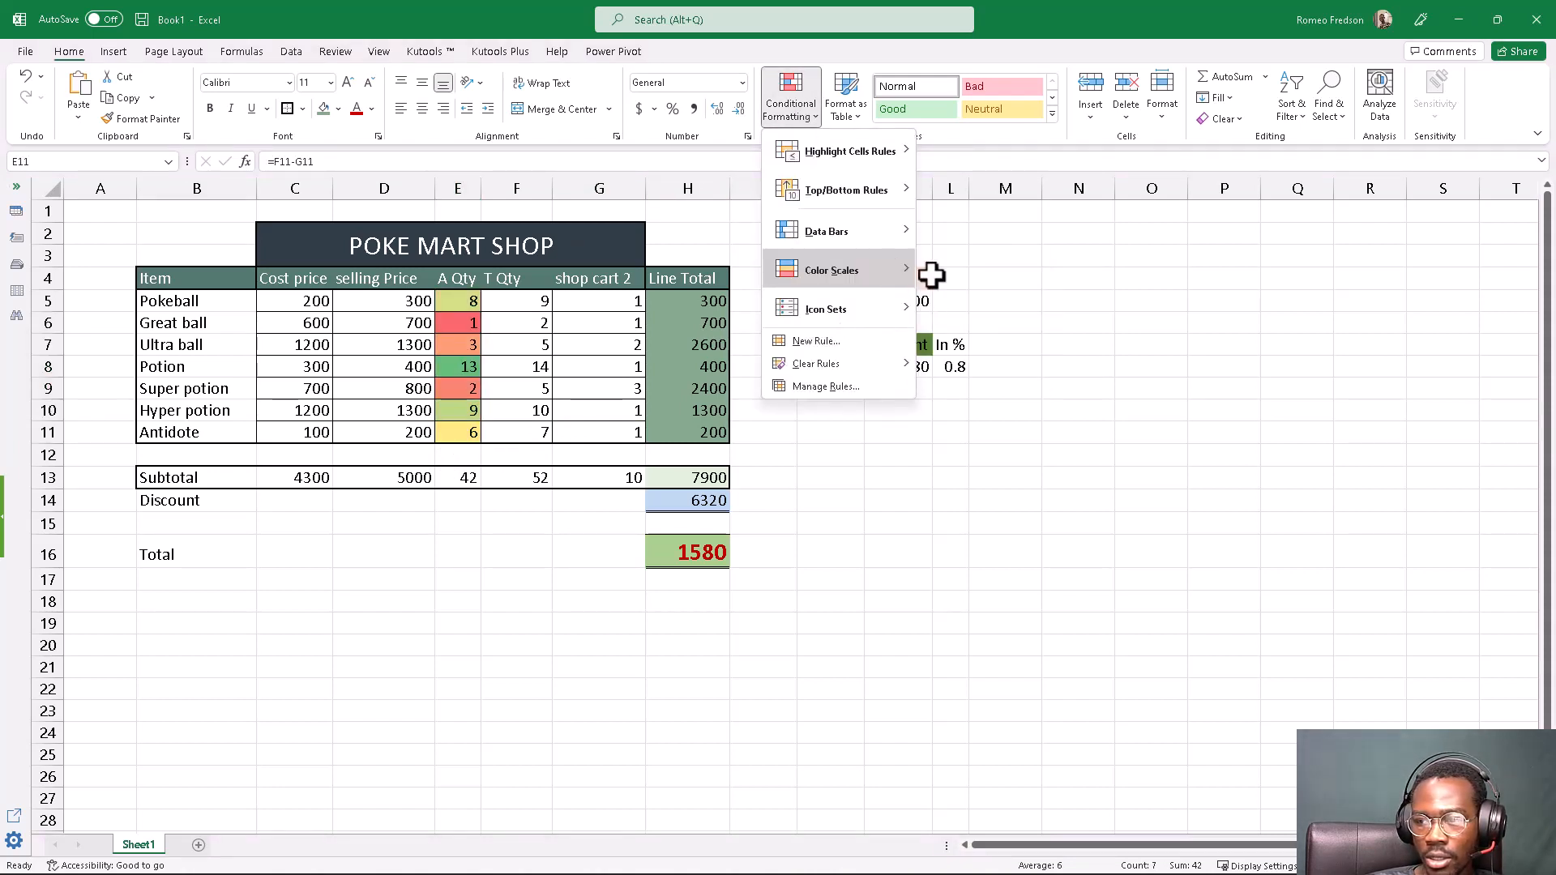
{"action": "left_click", "coordinate": [592, 388]}
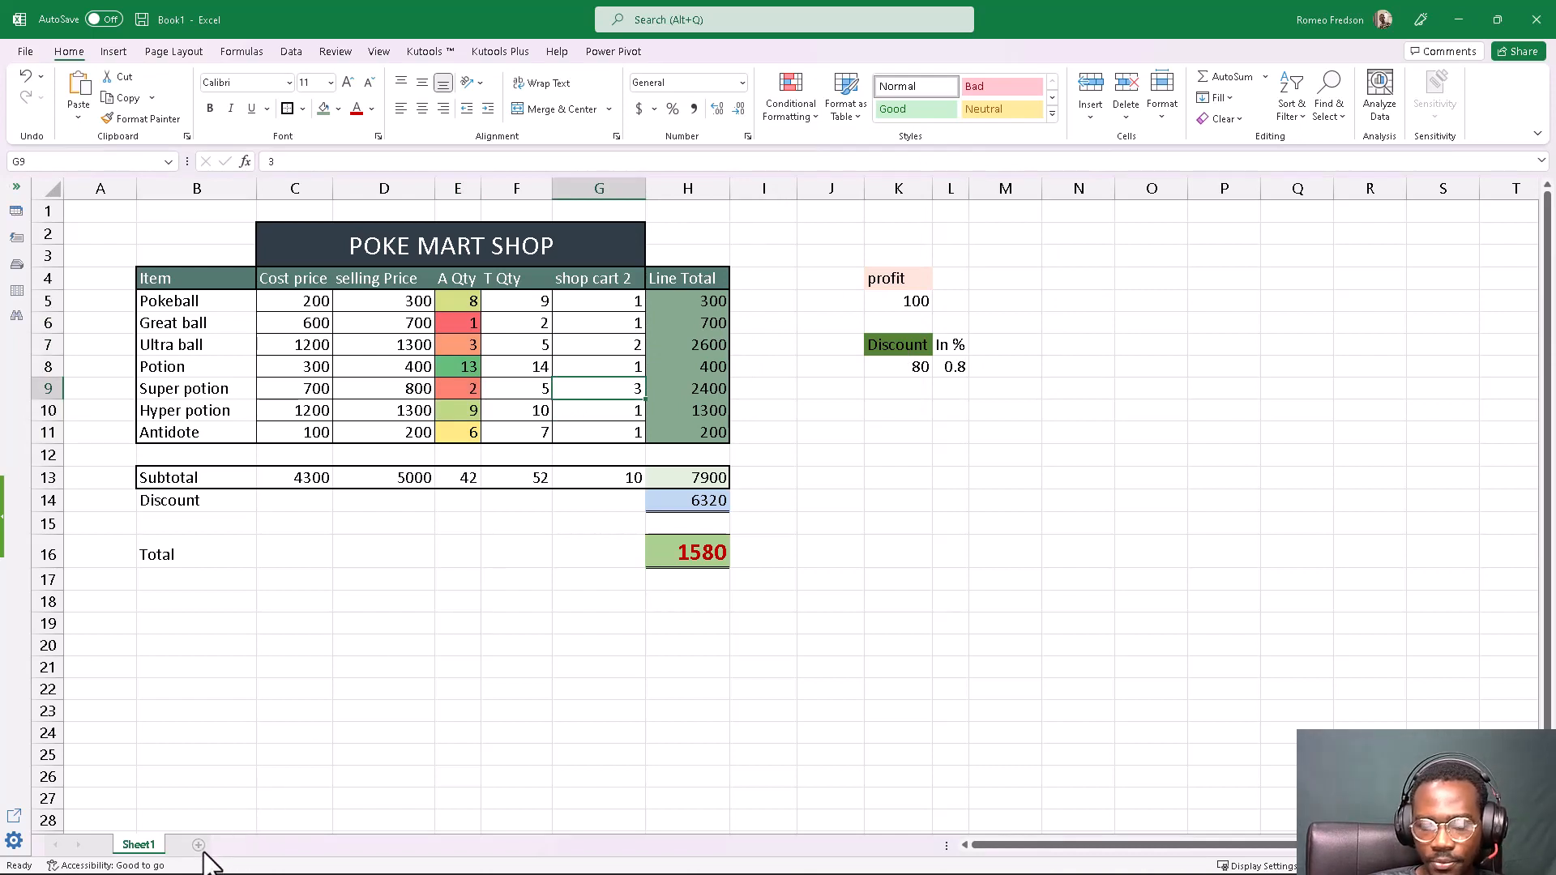
{"action": "left_click", "coordinate": [396, 581]}
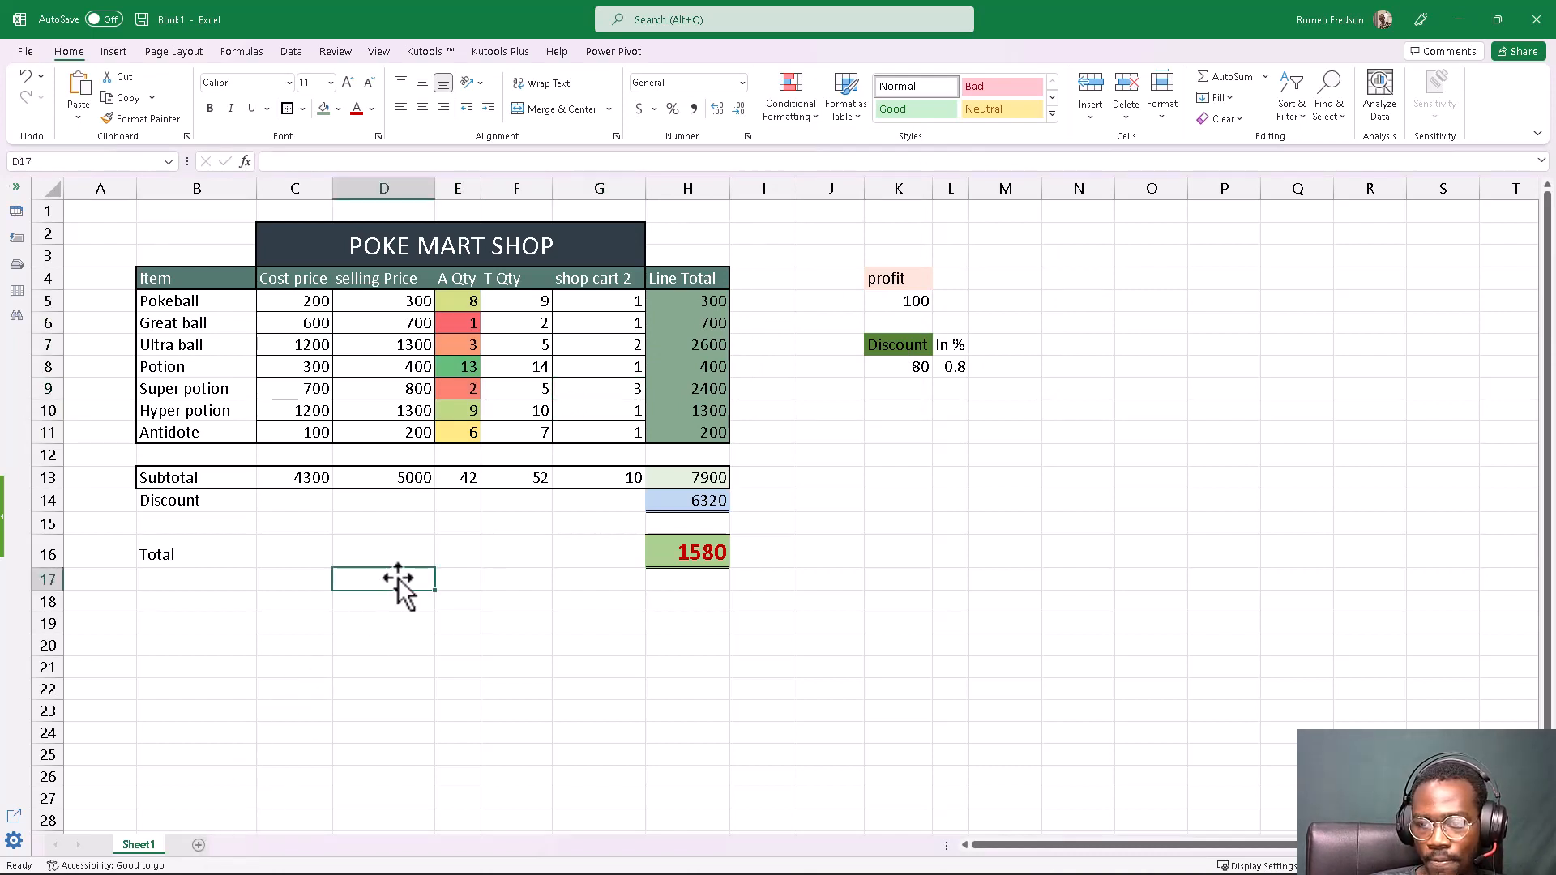
{"action": "left_click", "coordinate": [388, 519]}
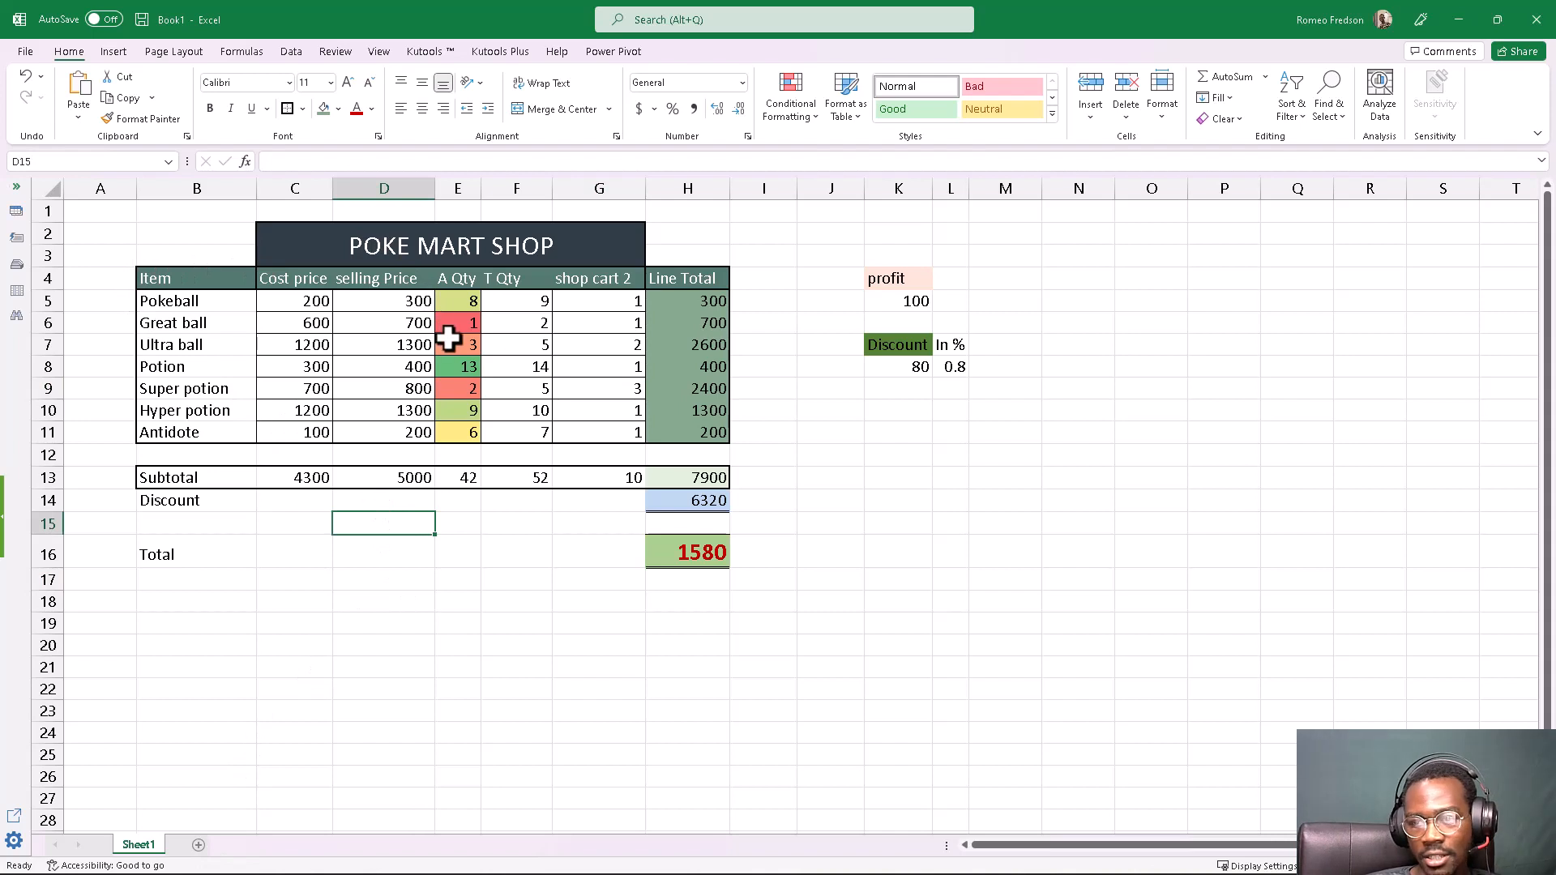
Switch from Excel to Chrome, enlarge its window to full screen and look through the trending coolors palettes.
{"action": "left_click", "coordinate": [1454, 25]}
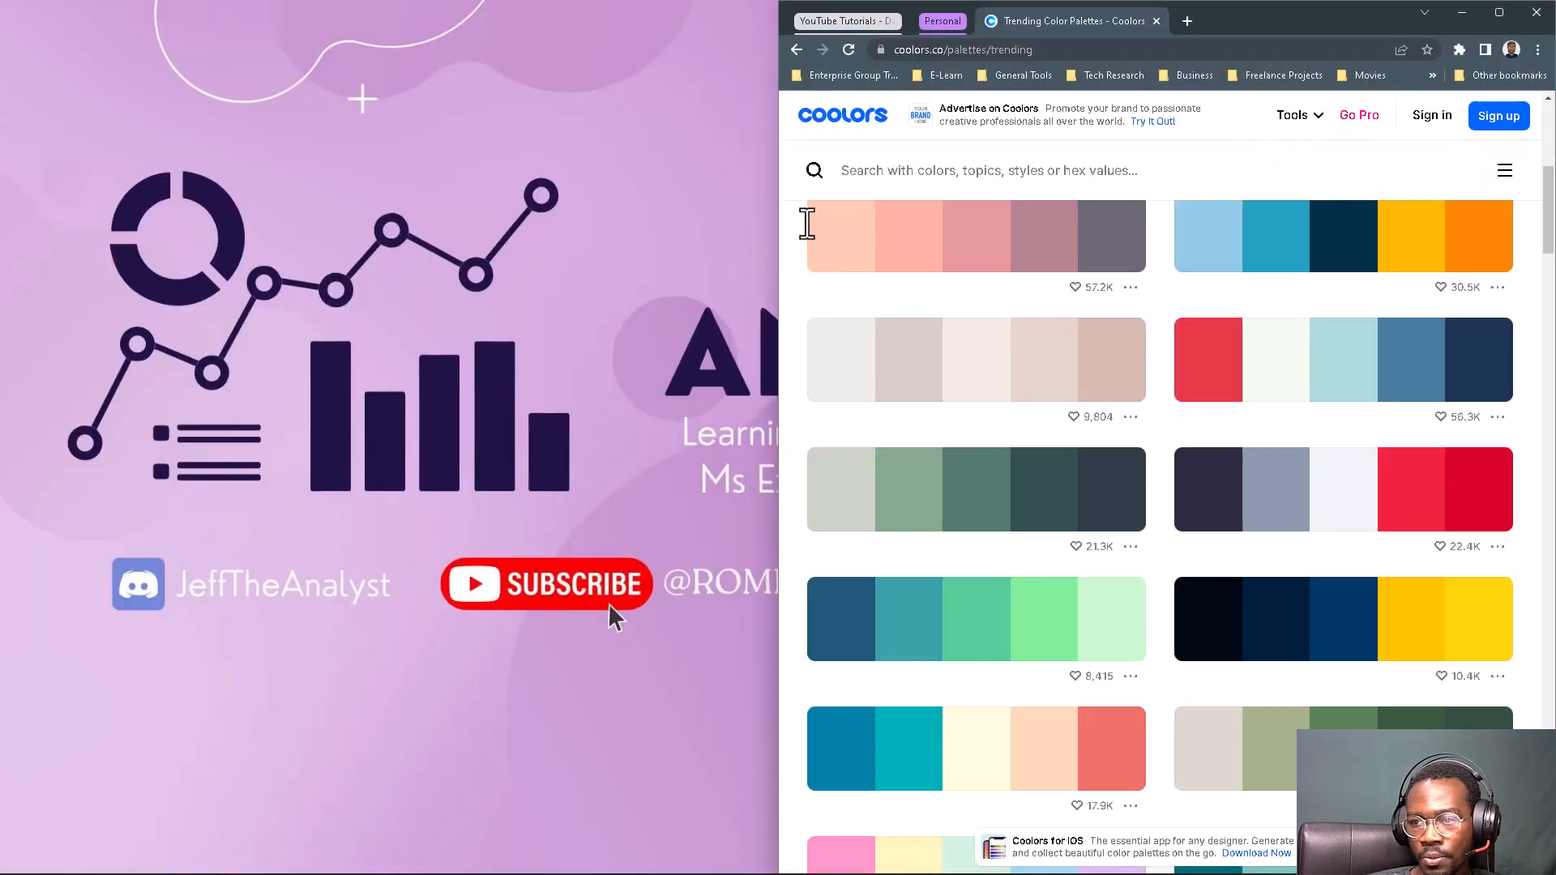
{"action": "left_click_drag", "start_coordinate": [1315, 14], "coordinate": [1038, 5]}
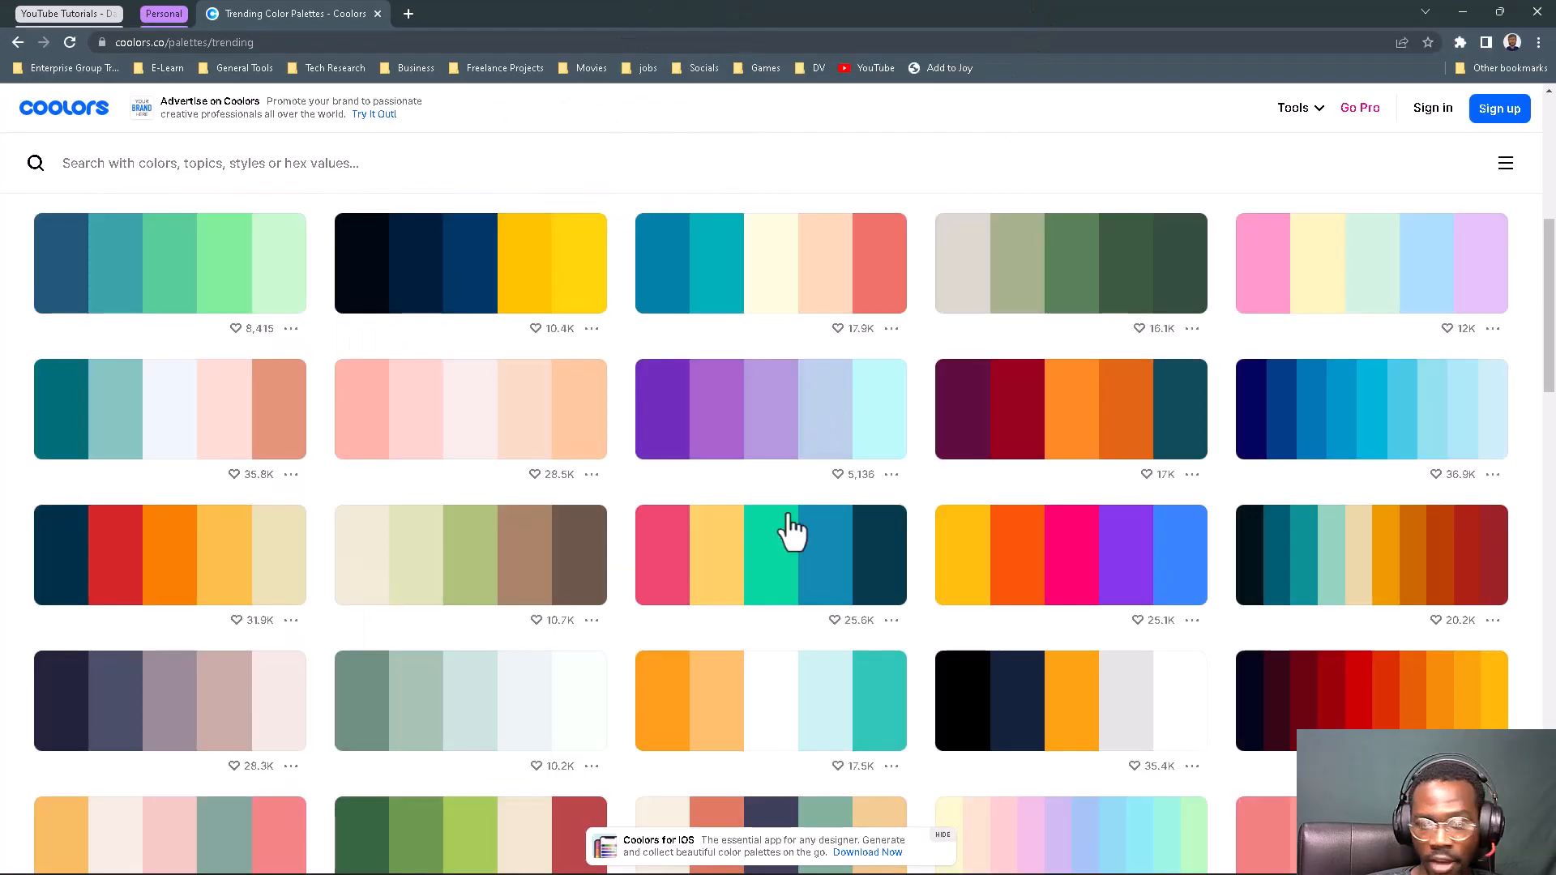
{"action": "scroll", "coordinate": [684, 537], "scroll_direction": "down", "scroll_amount": 1}
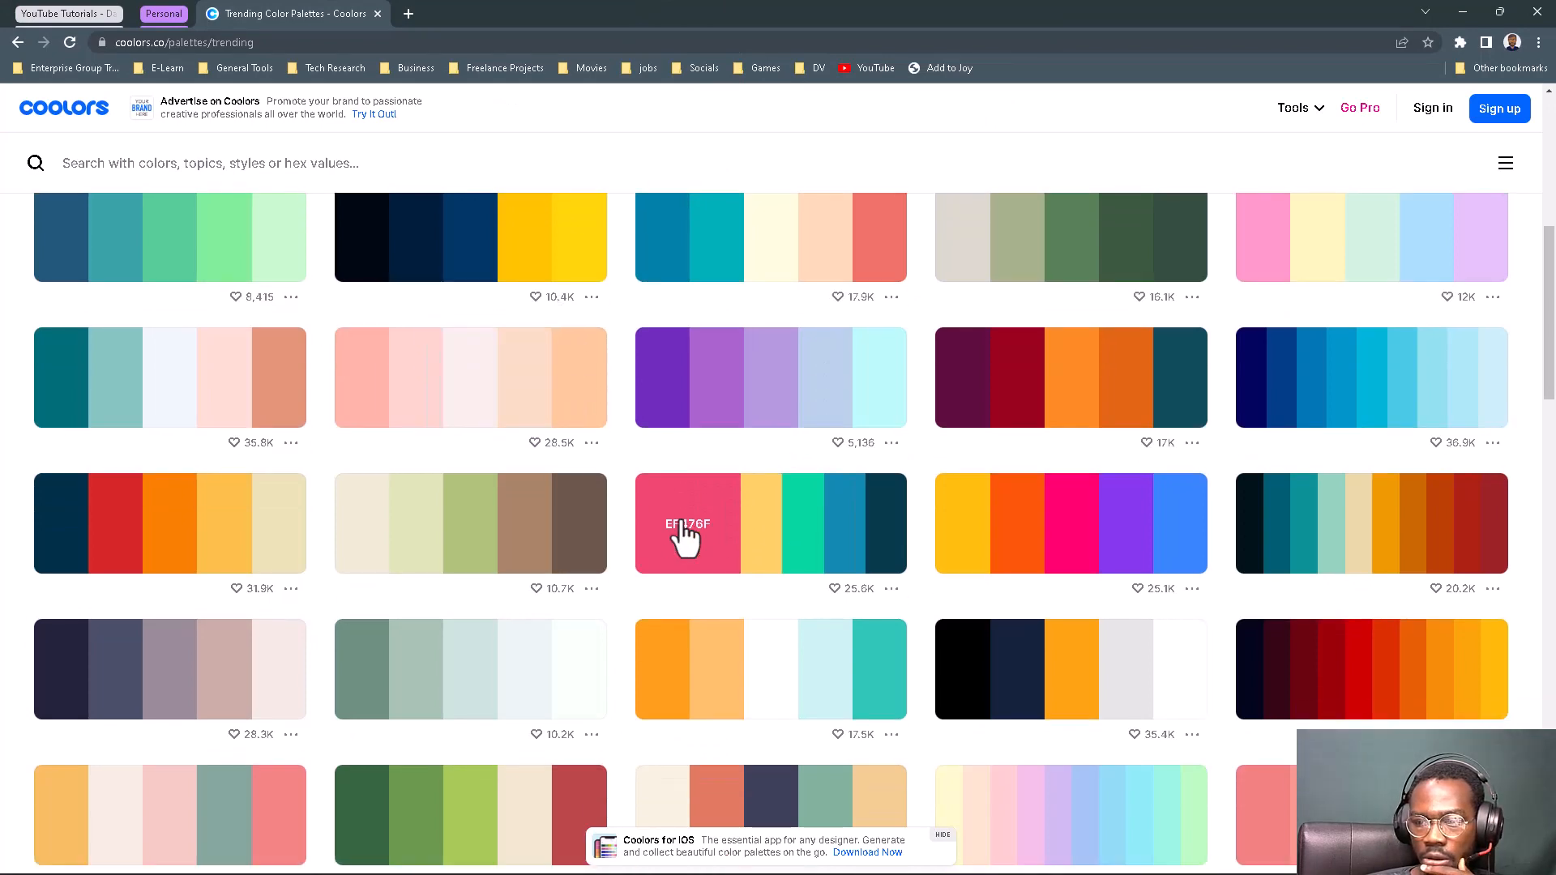
{"action": "scroll", "coordinate": [681, 520], "scroll_direction": "down", "scroll_amount": 10}
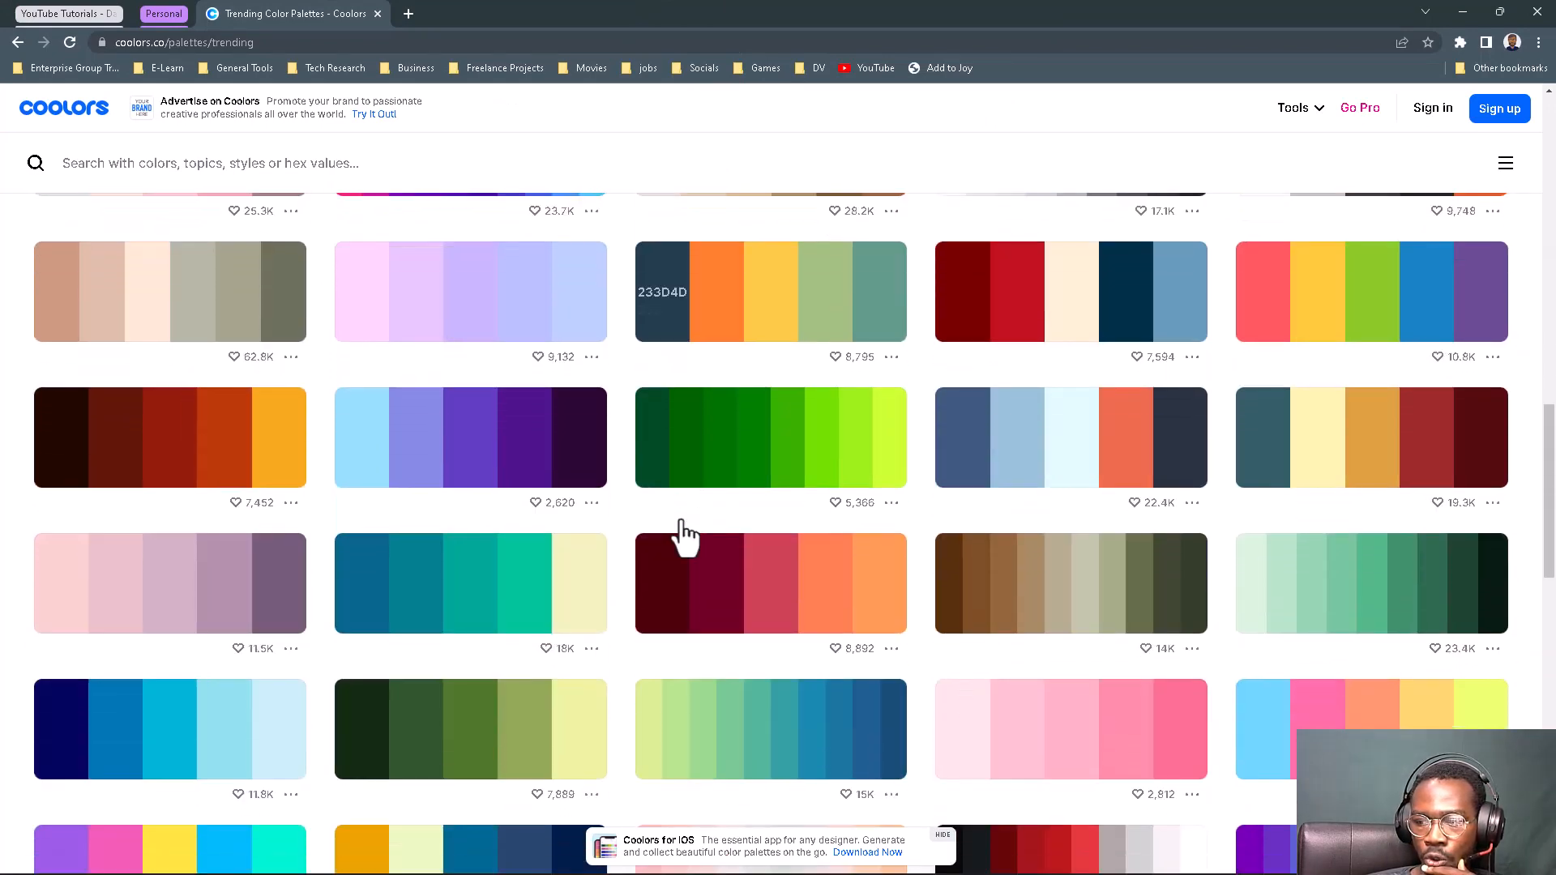
{"action": "scroll", "coordinate": [684, 536], "scroll_direction": "down", "scroll_amount": 3}
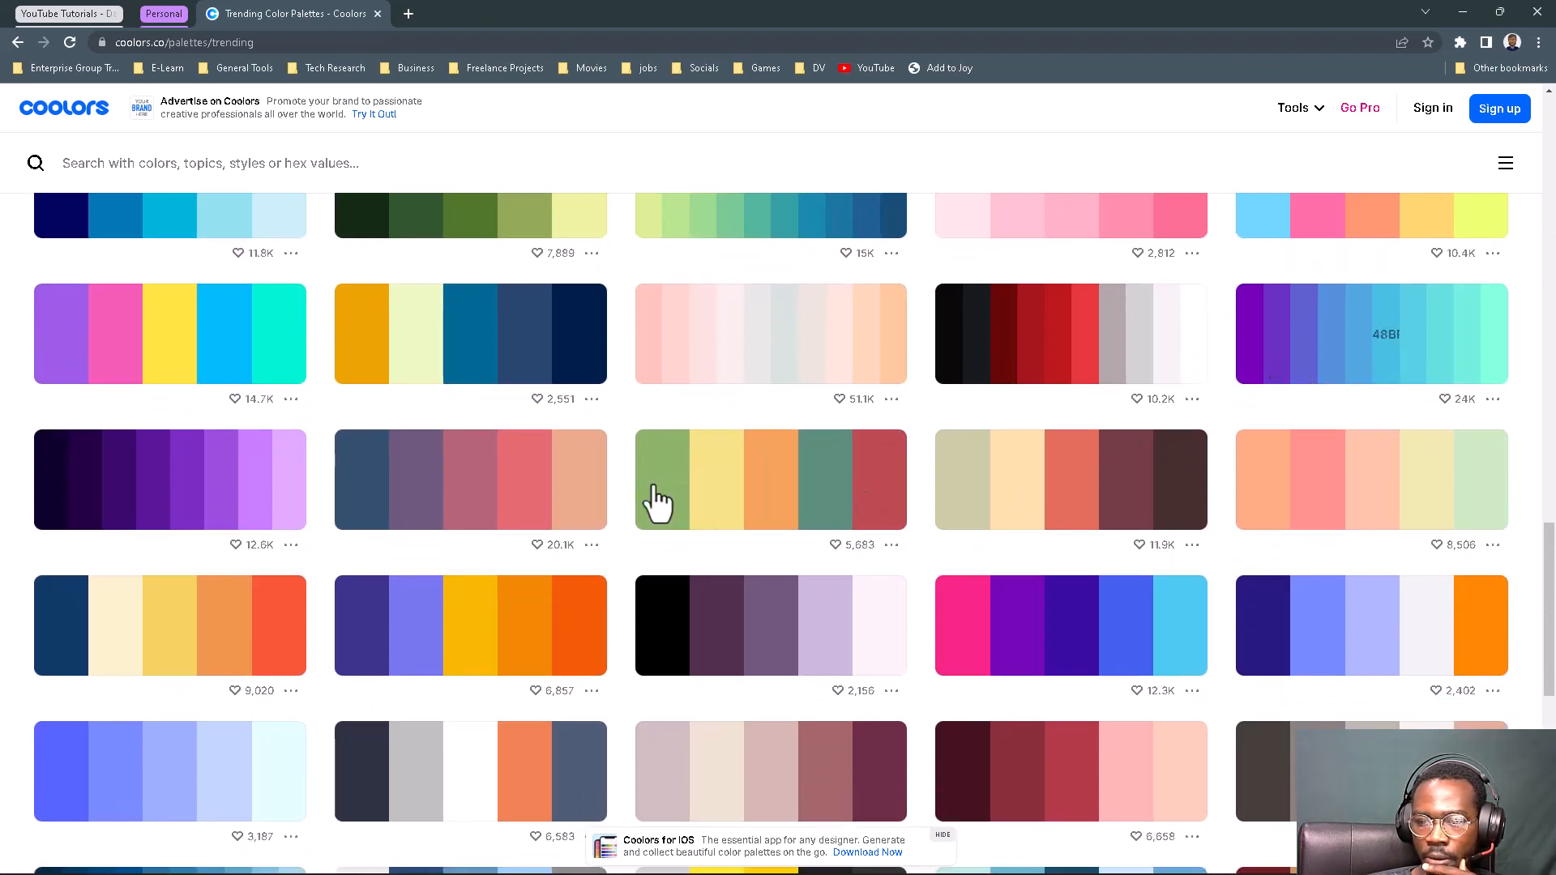
{"action": "scroll", "coordinate": [628, 556], "scroll_direction": "down", "scroll_amount": 3}
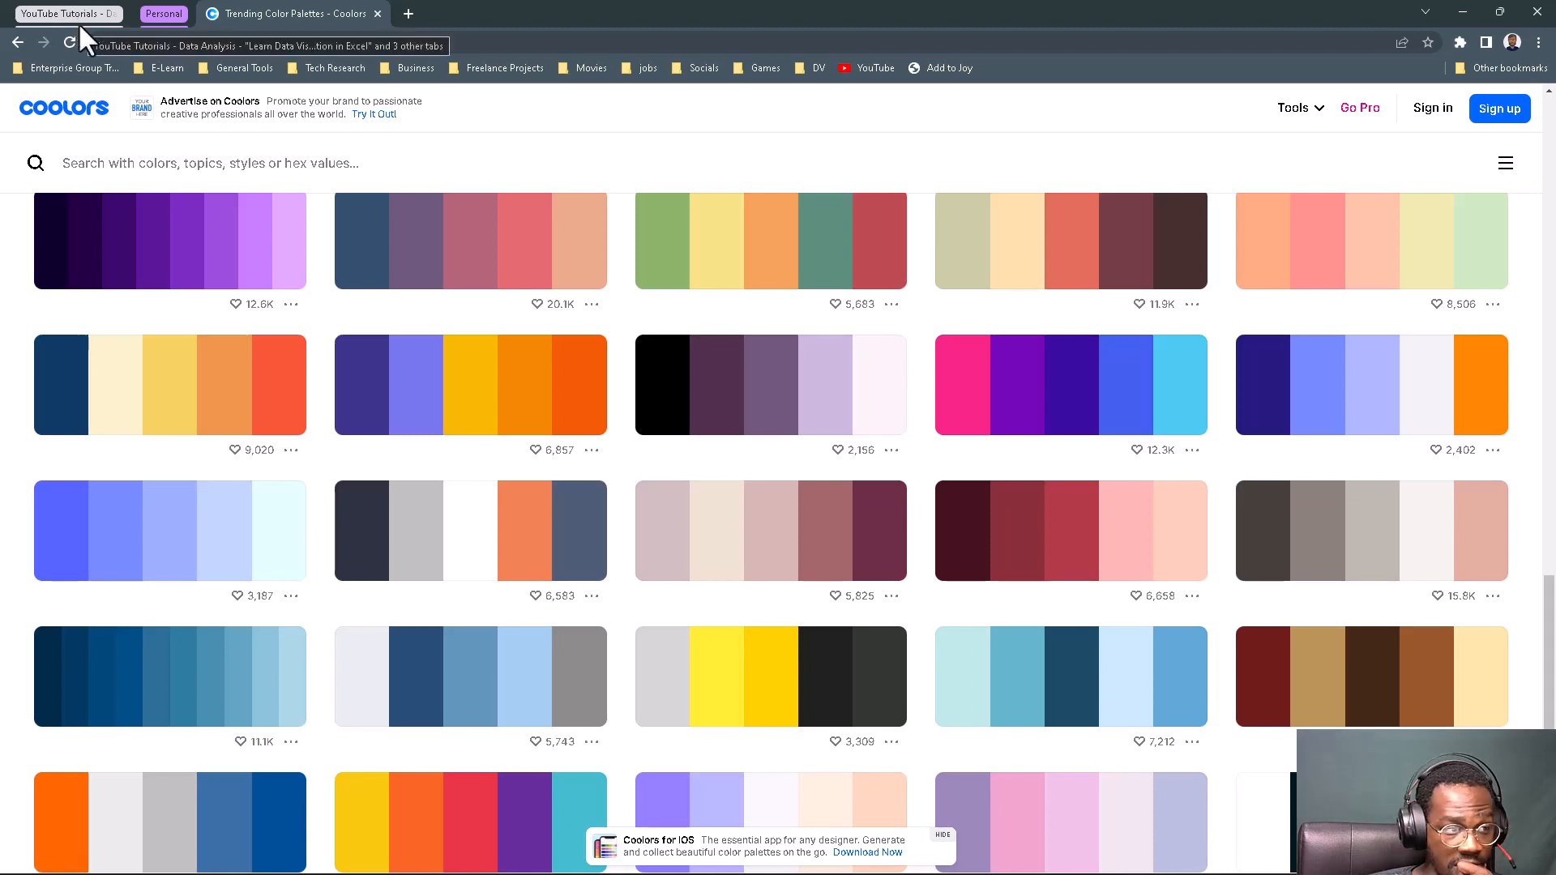
Switch to Power BI in the Personal tab group, sort the Visualisations workspace by descending type and view the WebCs Report dashboard.
{"action": "left_click", "coordinate": [157, 21]}
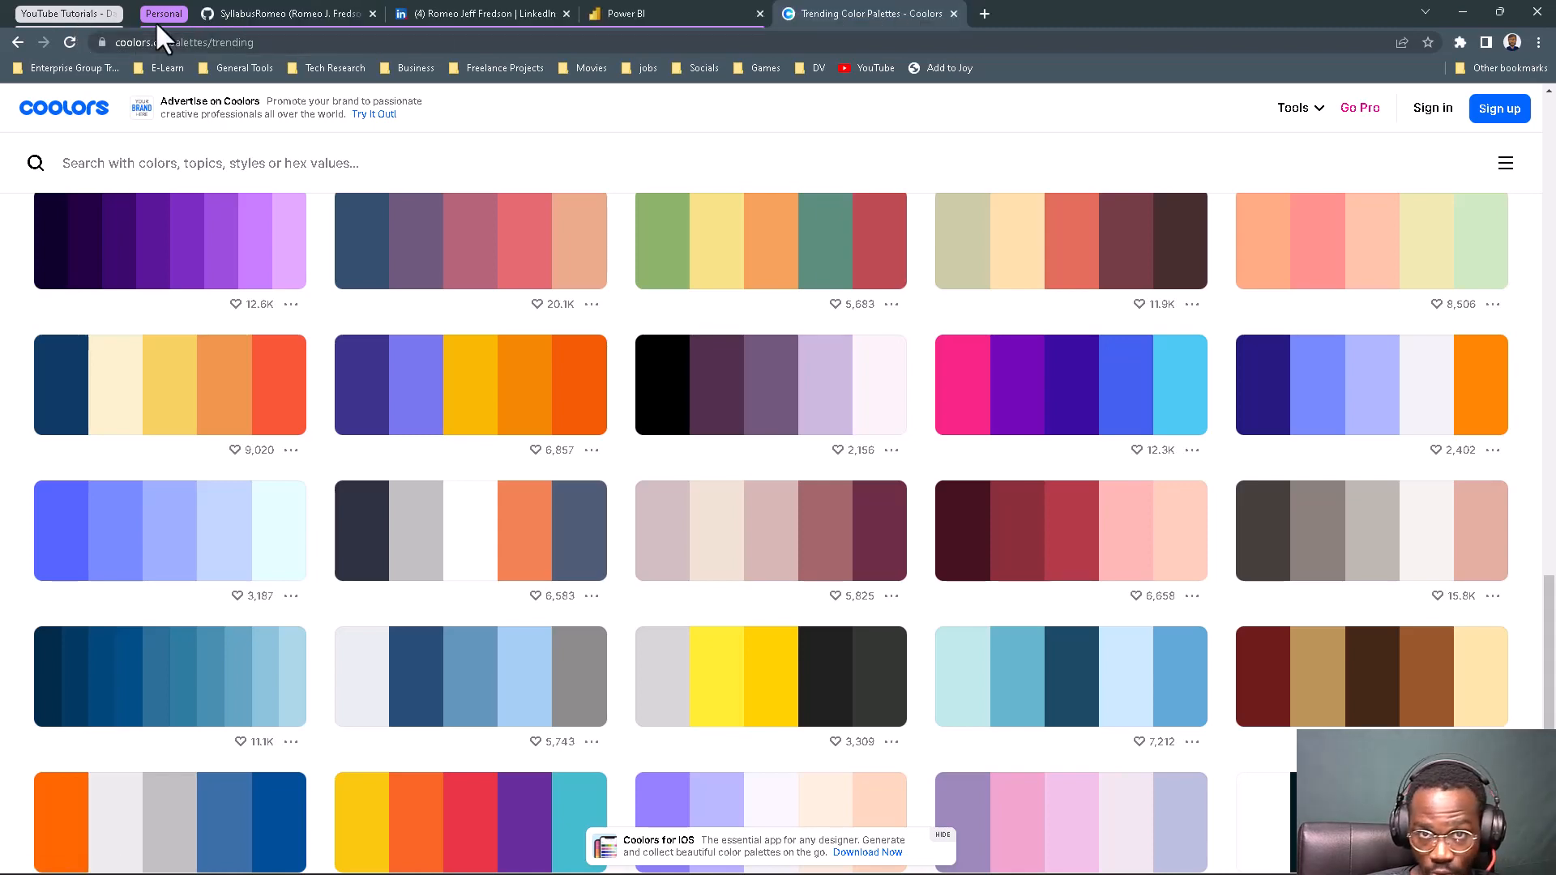
{"action": "left_click", "coordinate": [625, 11]}
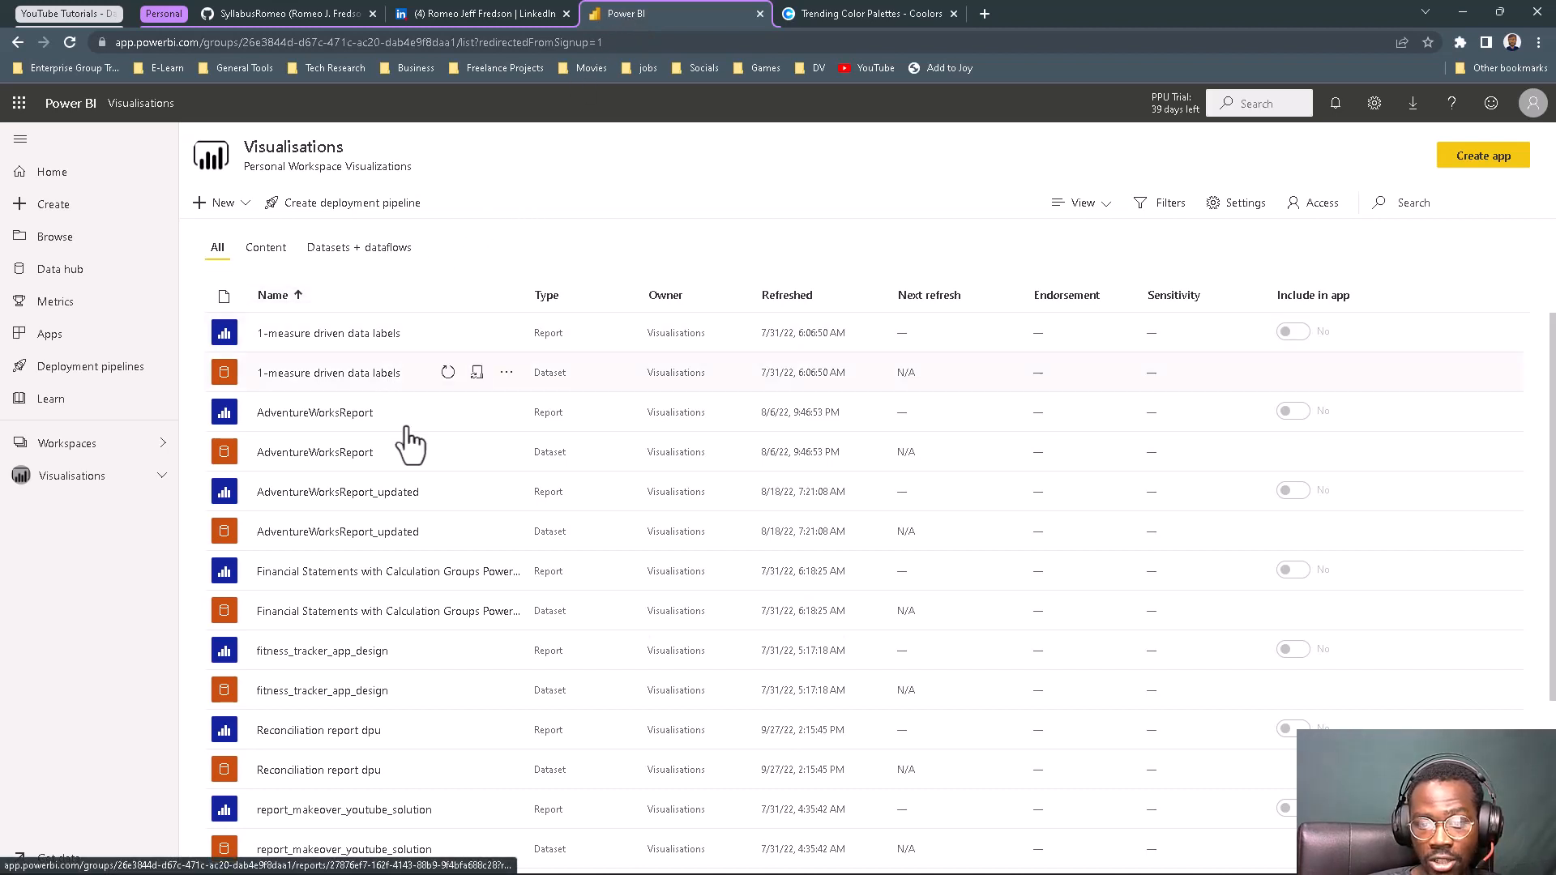
{"action": "left_click", "coordinate": [559, 306]}
{"action": "left_click", "coordinate": [559, 307]}
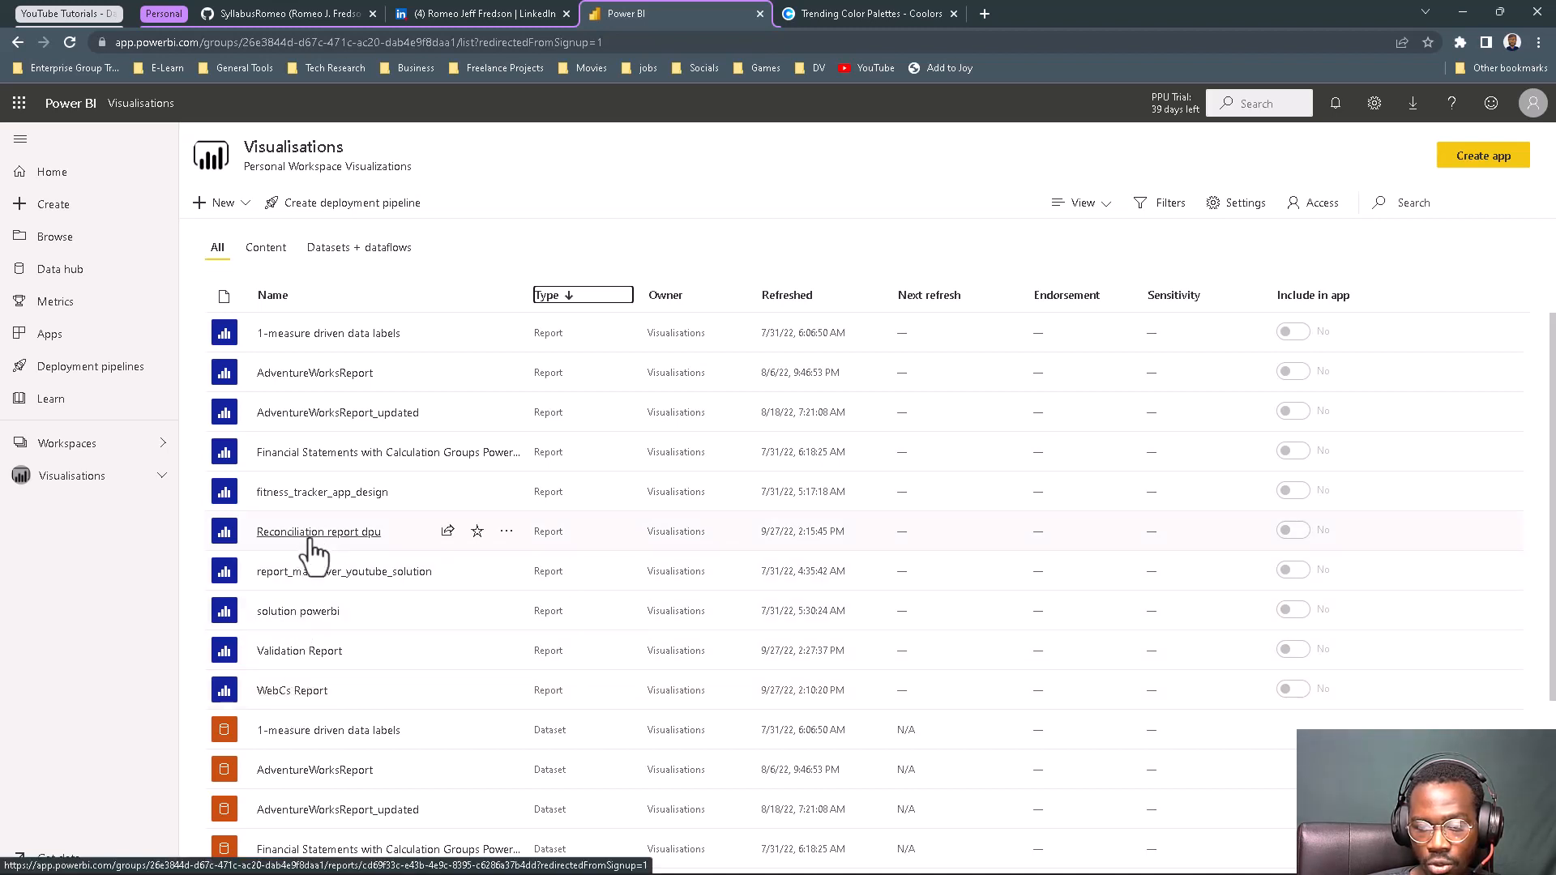
{"action": "left_click", "coordinate": [297, 695]}
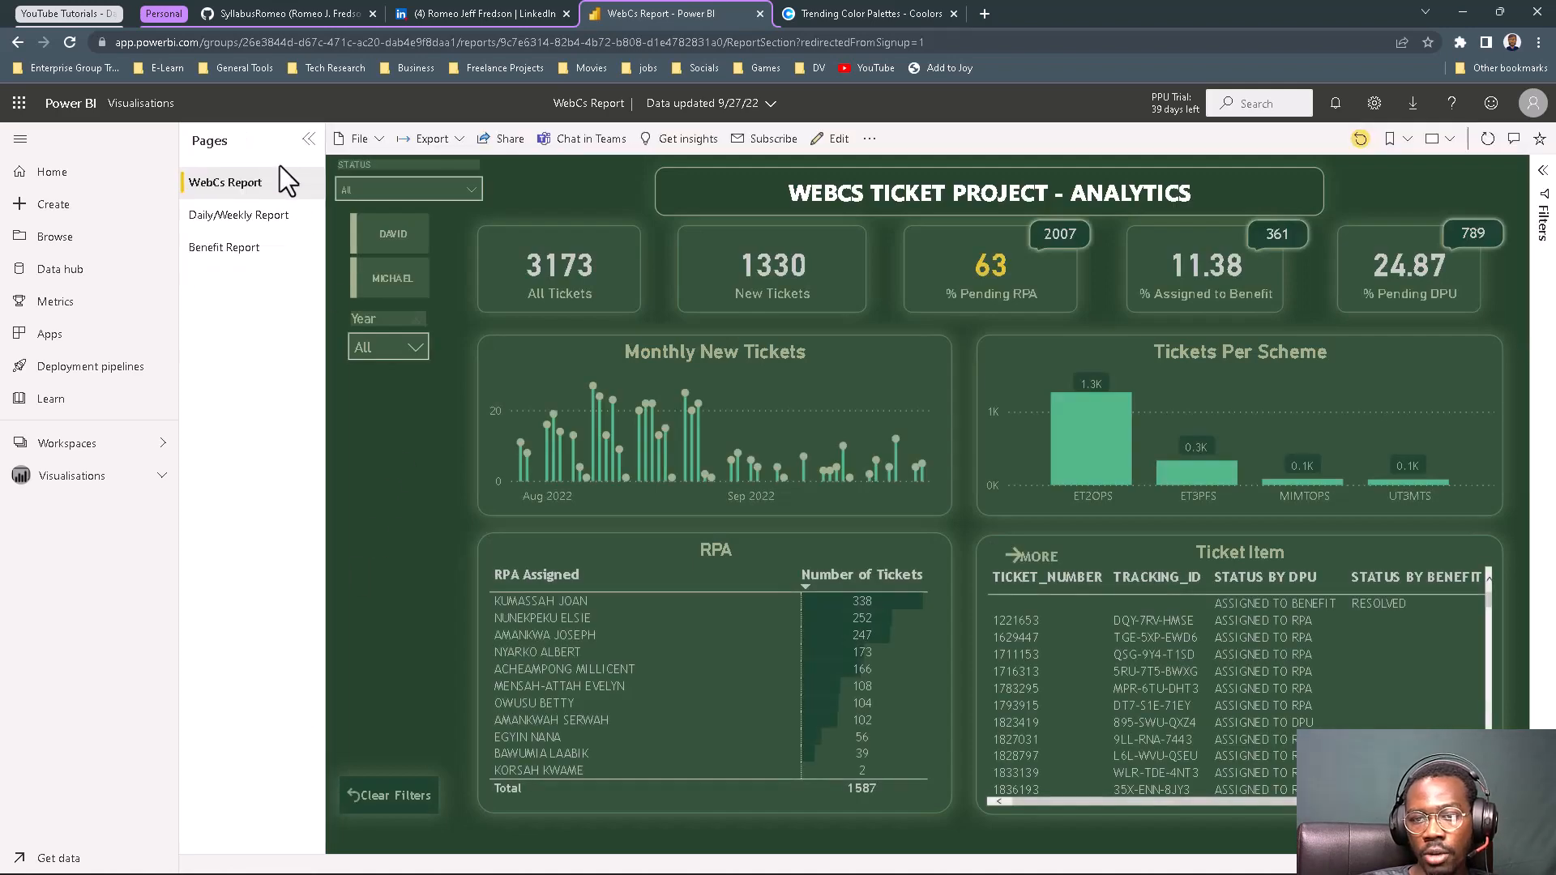
{"action": "left_click", "coordinate": [309, 139]}
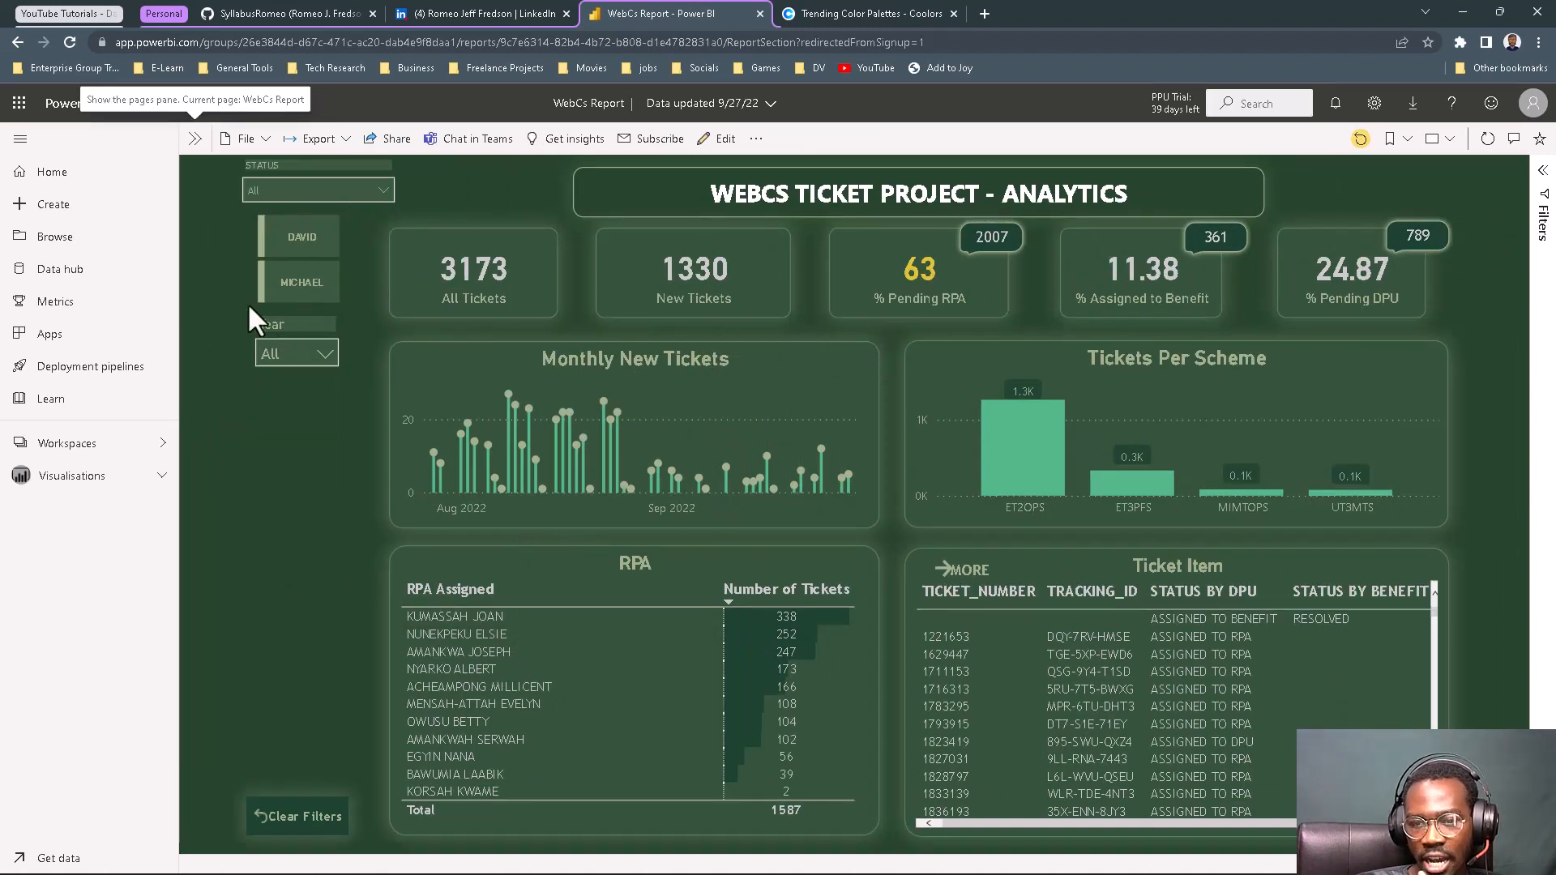
{"action": "left_click", "coordinate": [194, 139]}
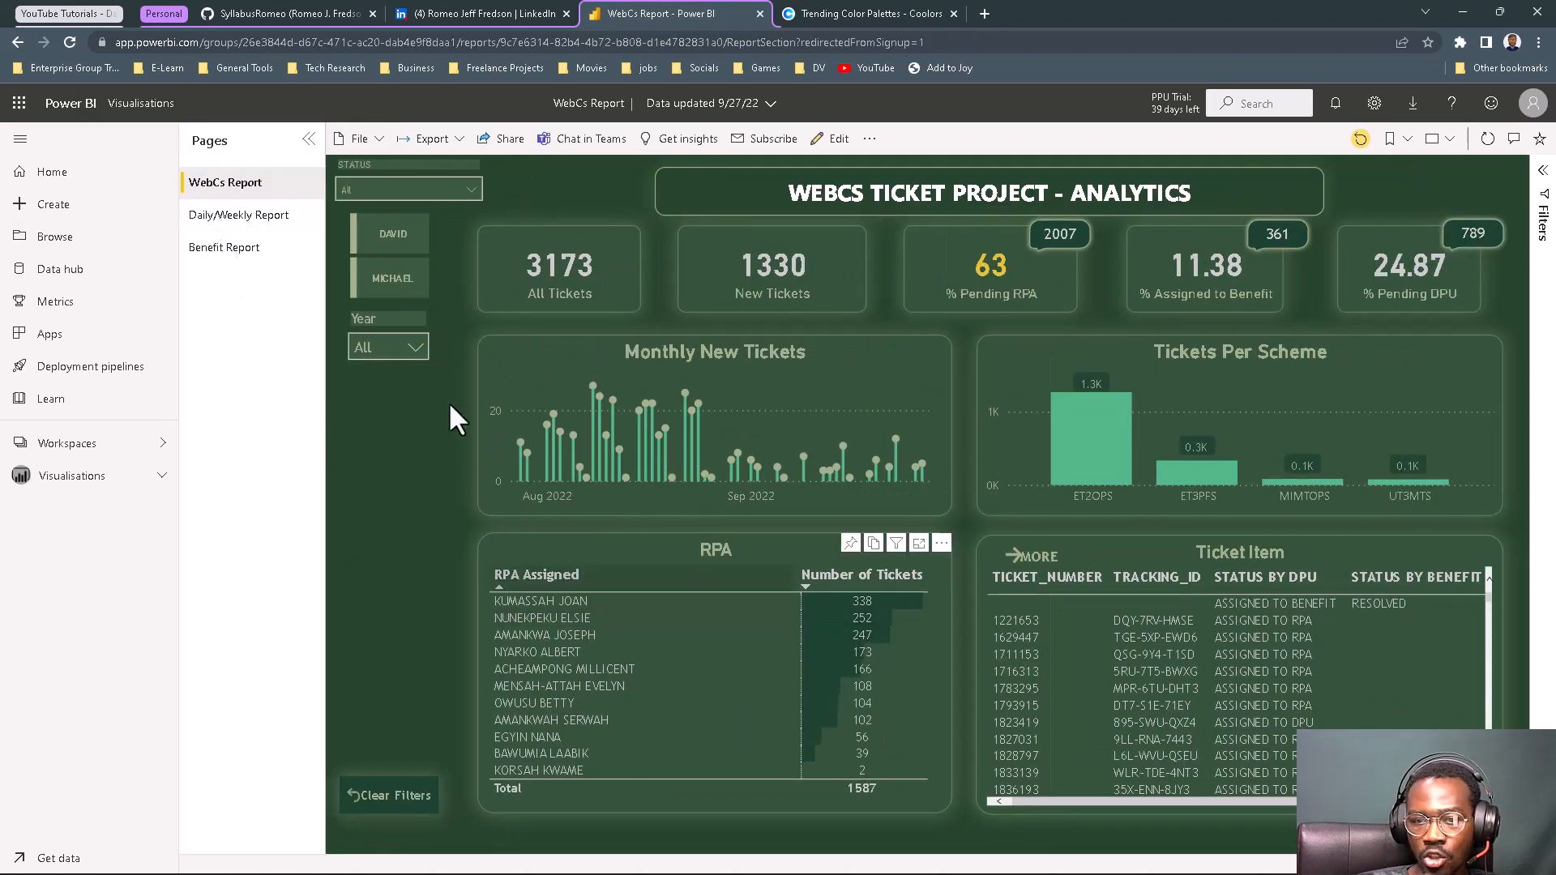
Return to the Visualisations workspace and open the Reconciliation report dpu report.
{"action": "left_click", "coordinate": [64, 487]}
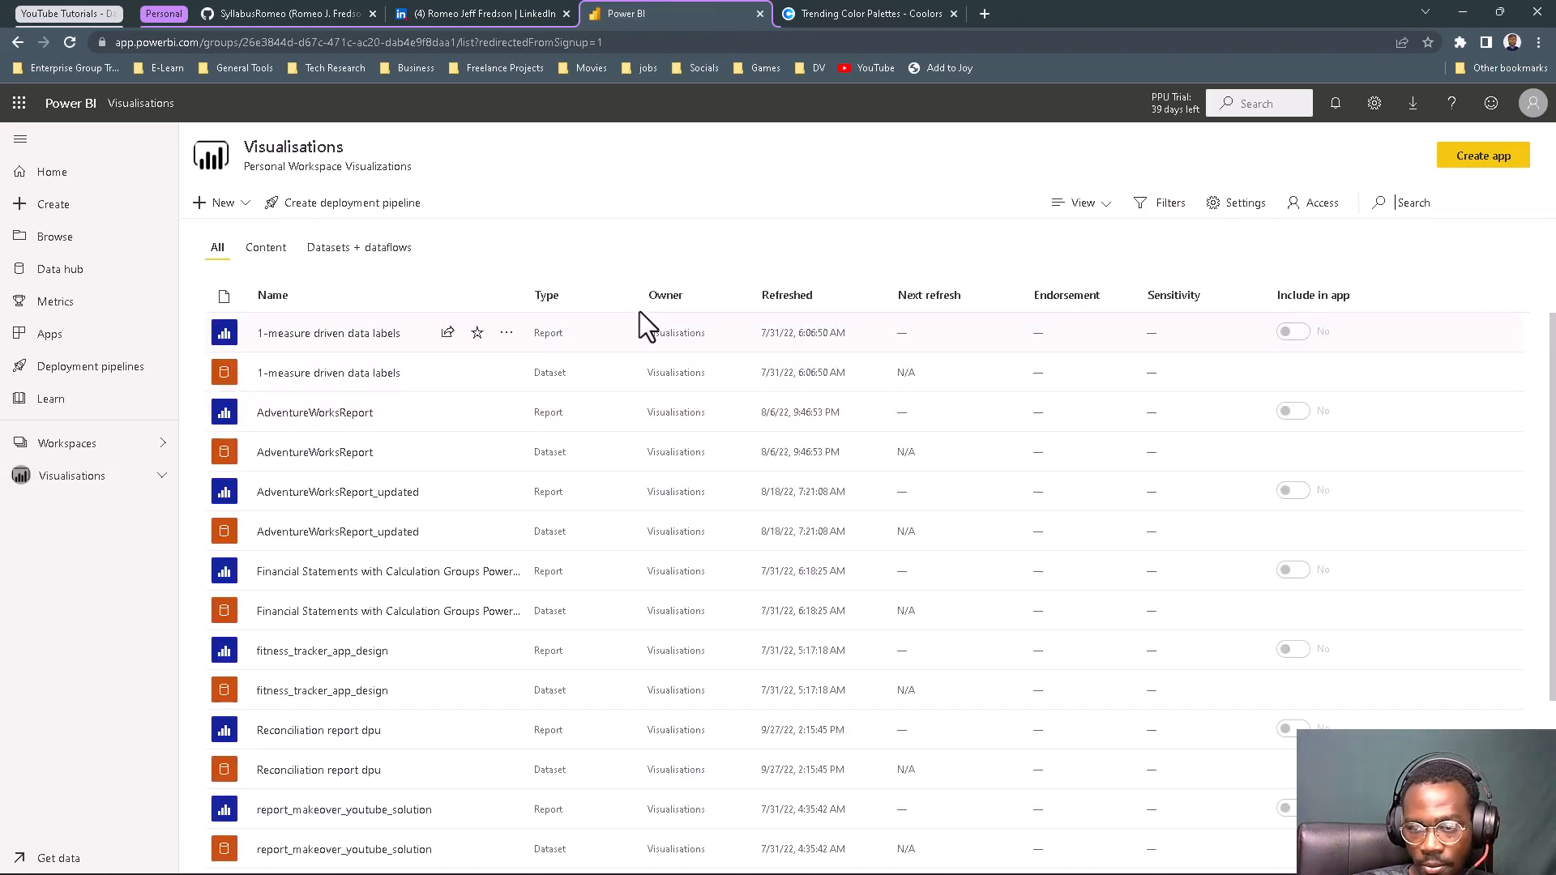
{"action": "scroll", "coordinate": [355, 664], "scroll_direction": "down", "scroll_amount": 1}
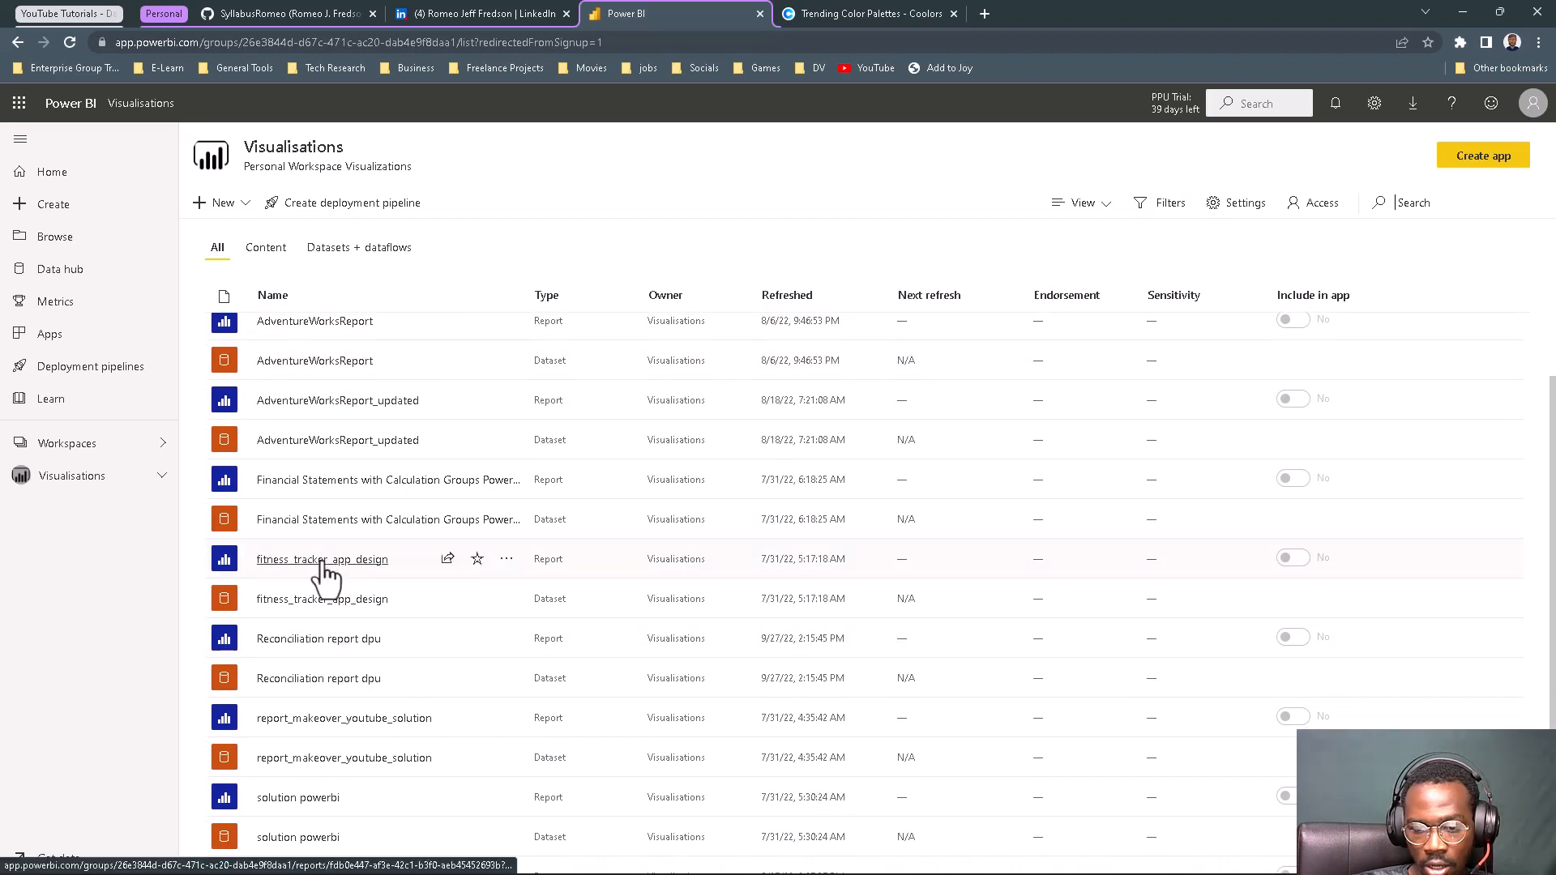
{"action": "left_click", "coordinate": [321, 641]}
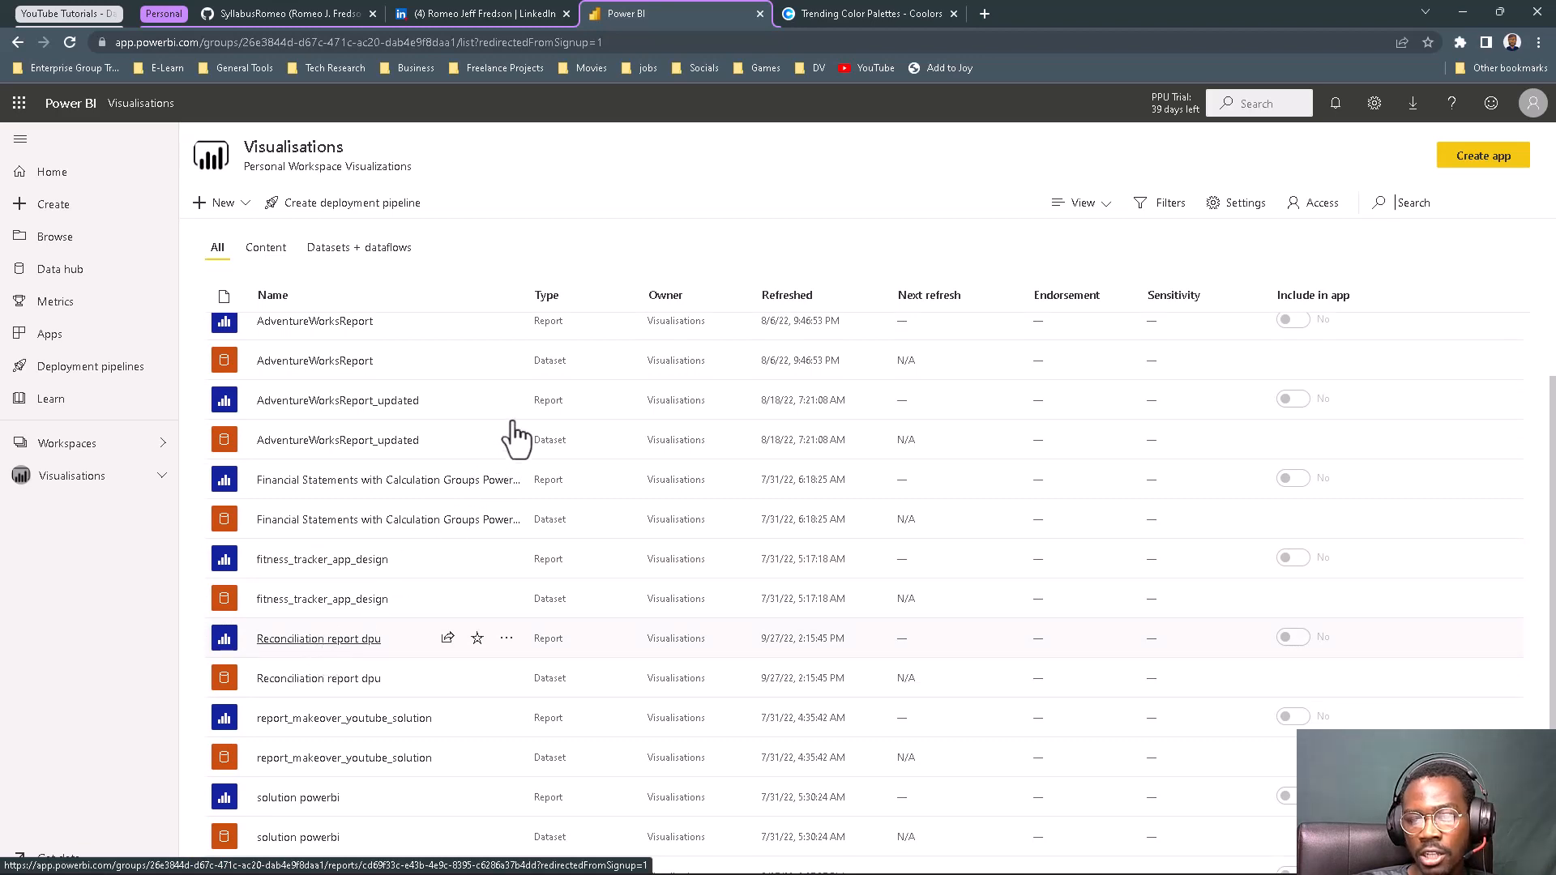
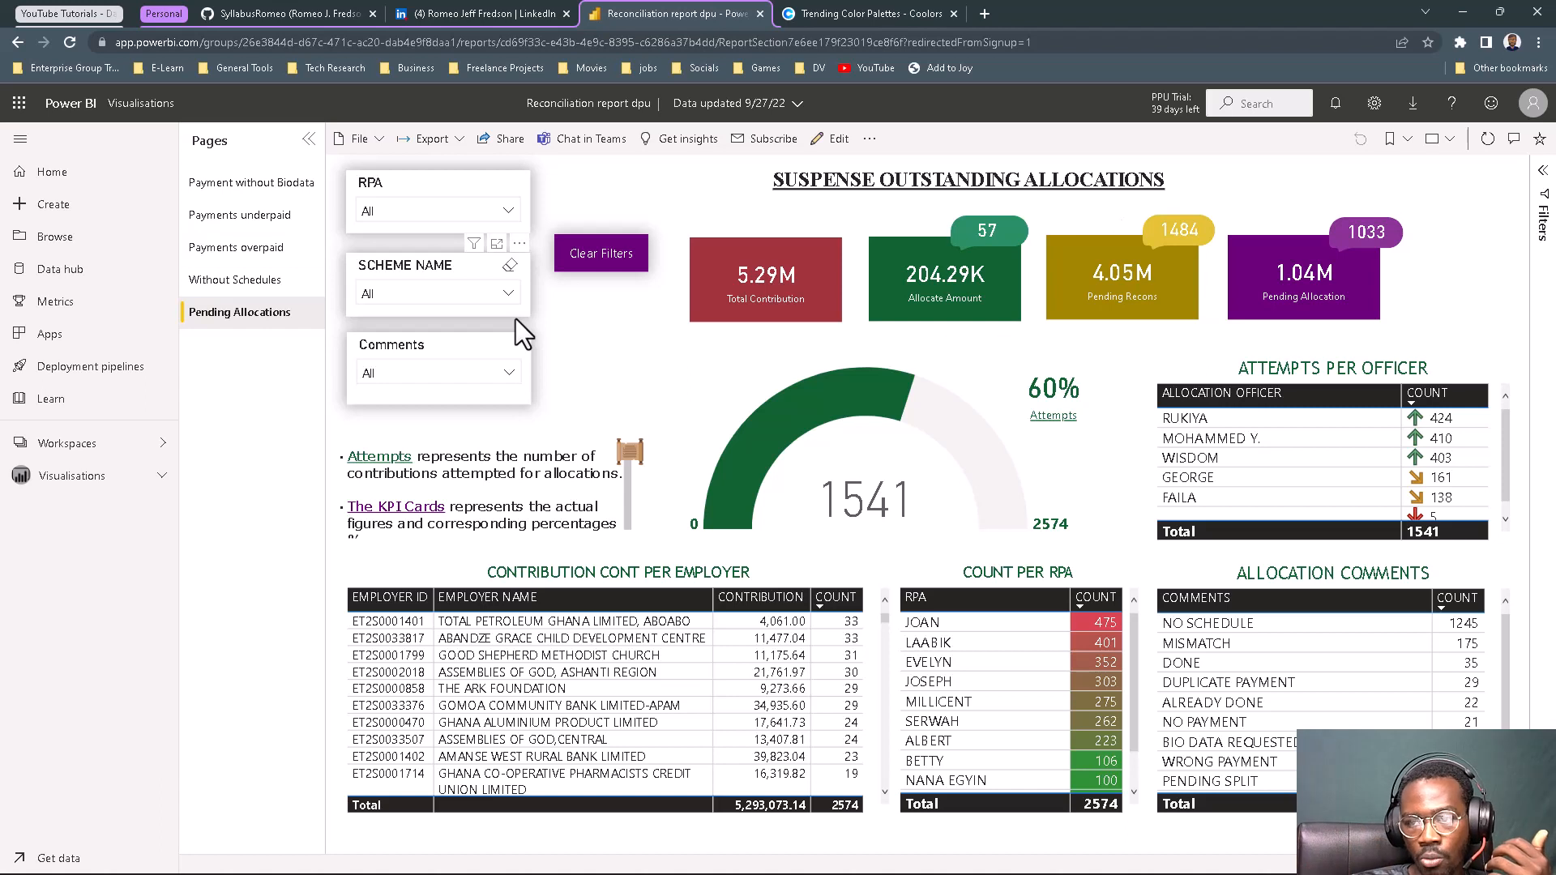
View the Payments underpaid, Payments overpaid, Without Schedules, Payment without Biodata and Pending Allocations pages, and hide the page list.
{"action": "left_click", "coordinate": [241, 226]}
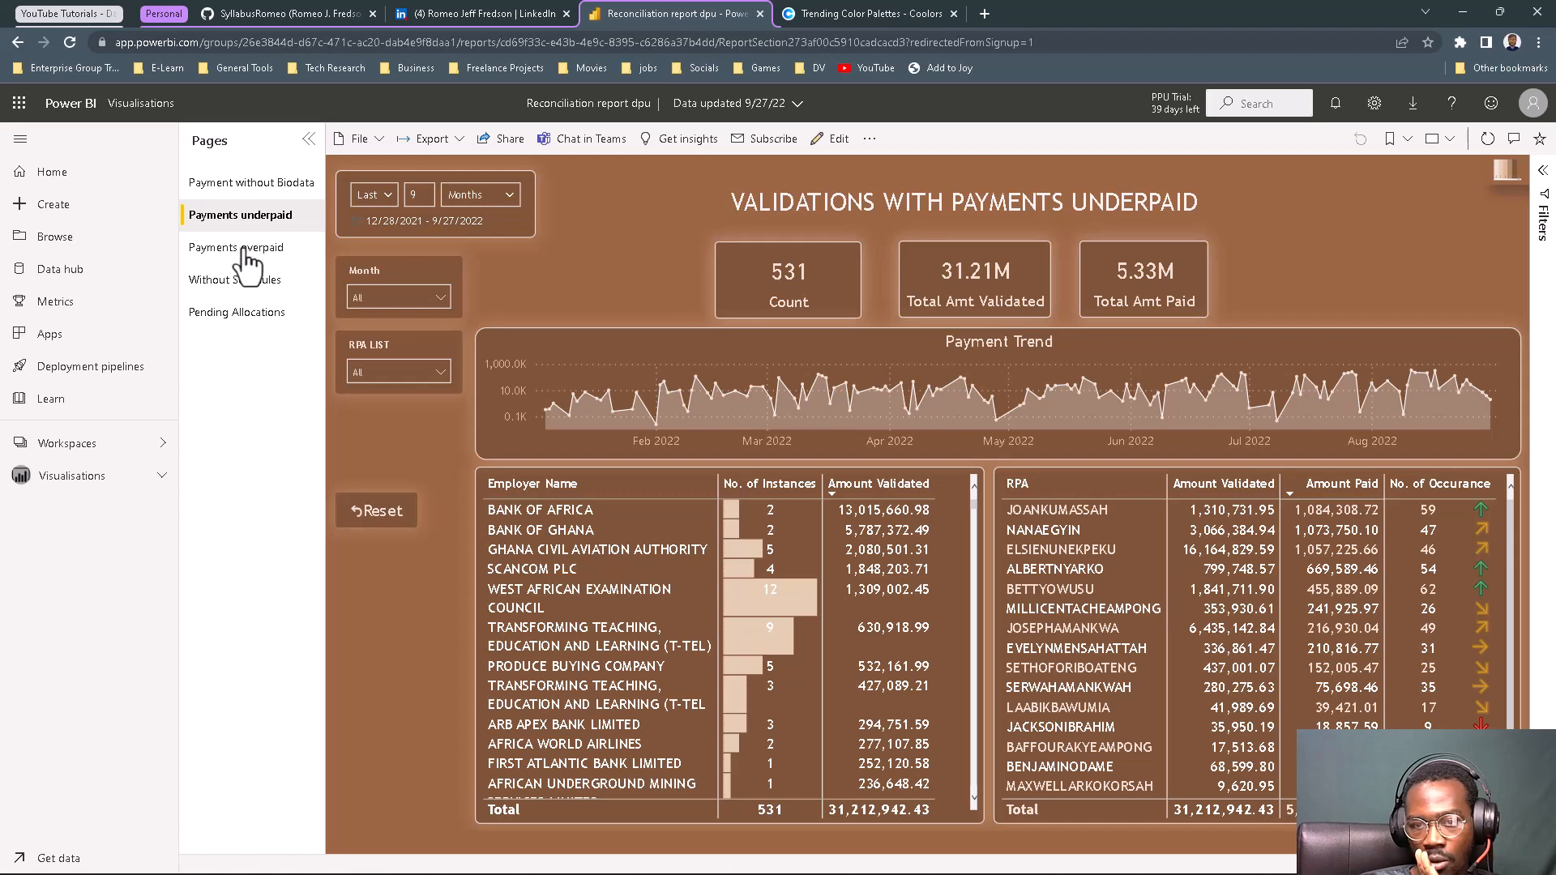
{"action": "left_click", "coordinate": [244, 252]}
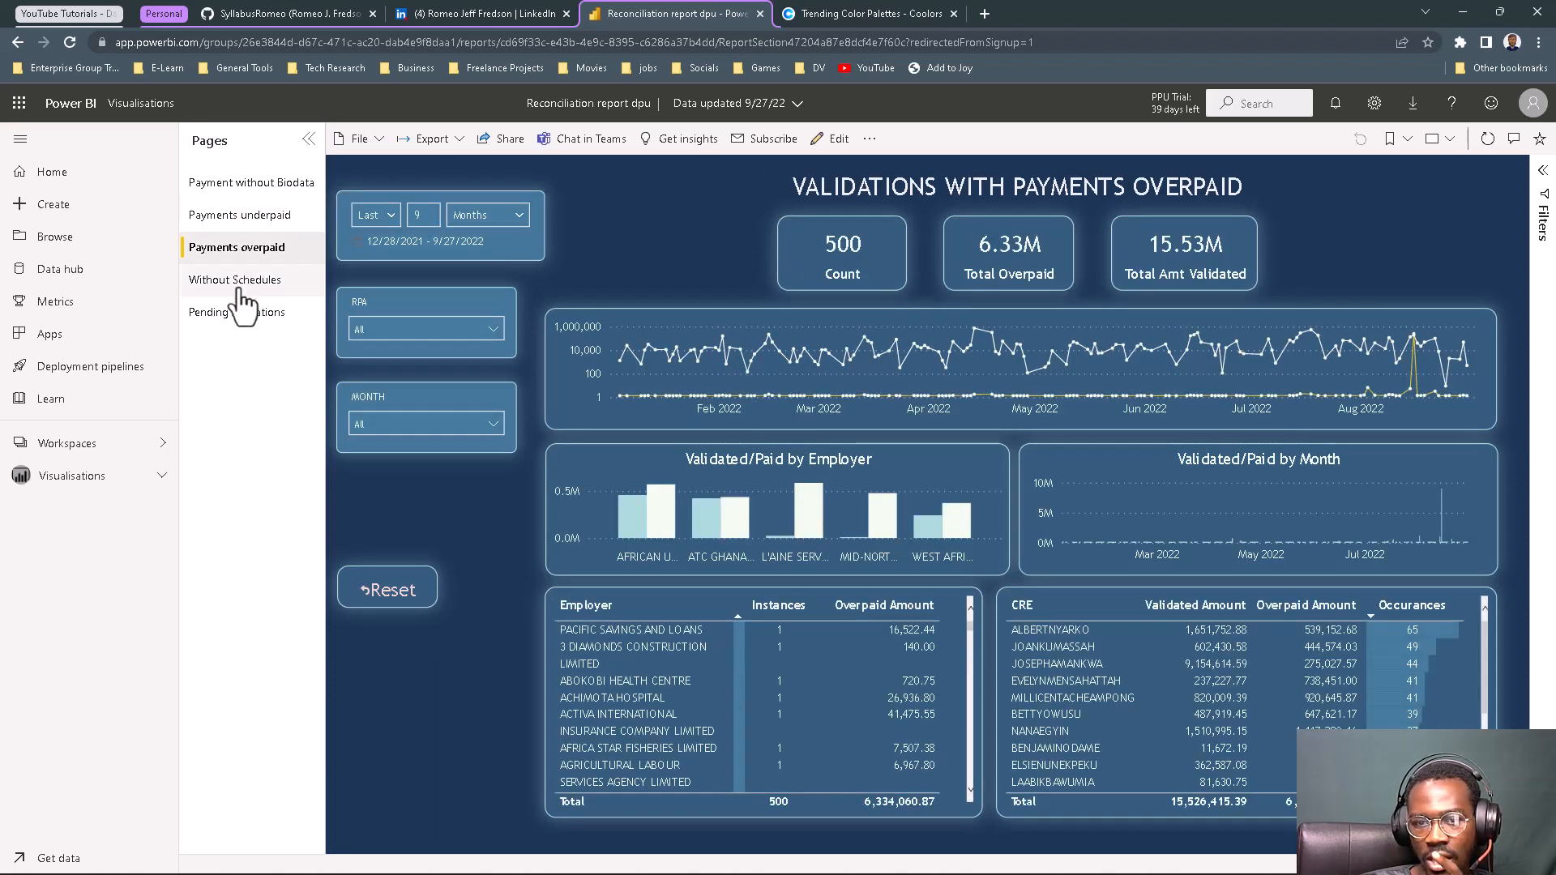
{"action": "left_click", "coordinate": [241, 289]}
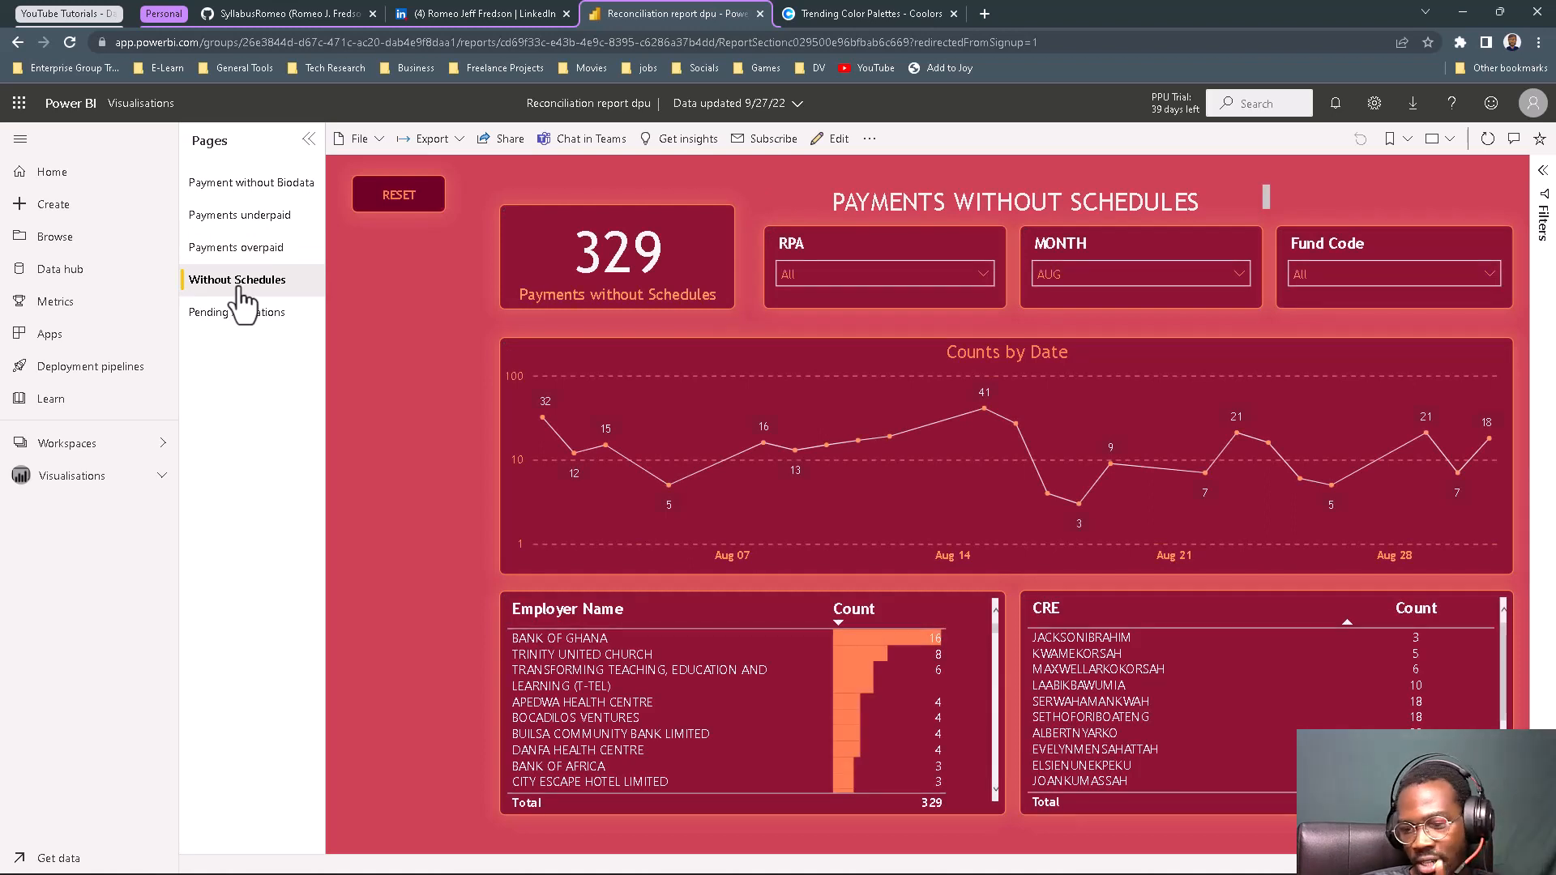
{"action": "left_click", "coordinate": [237, 188]}
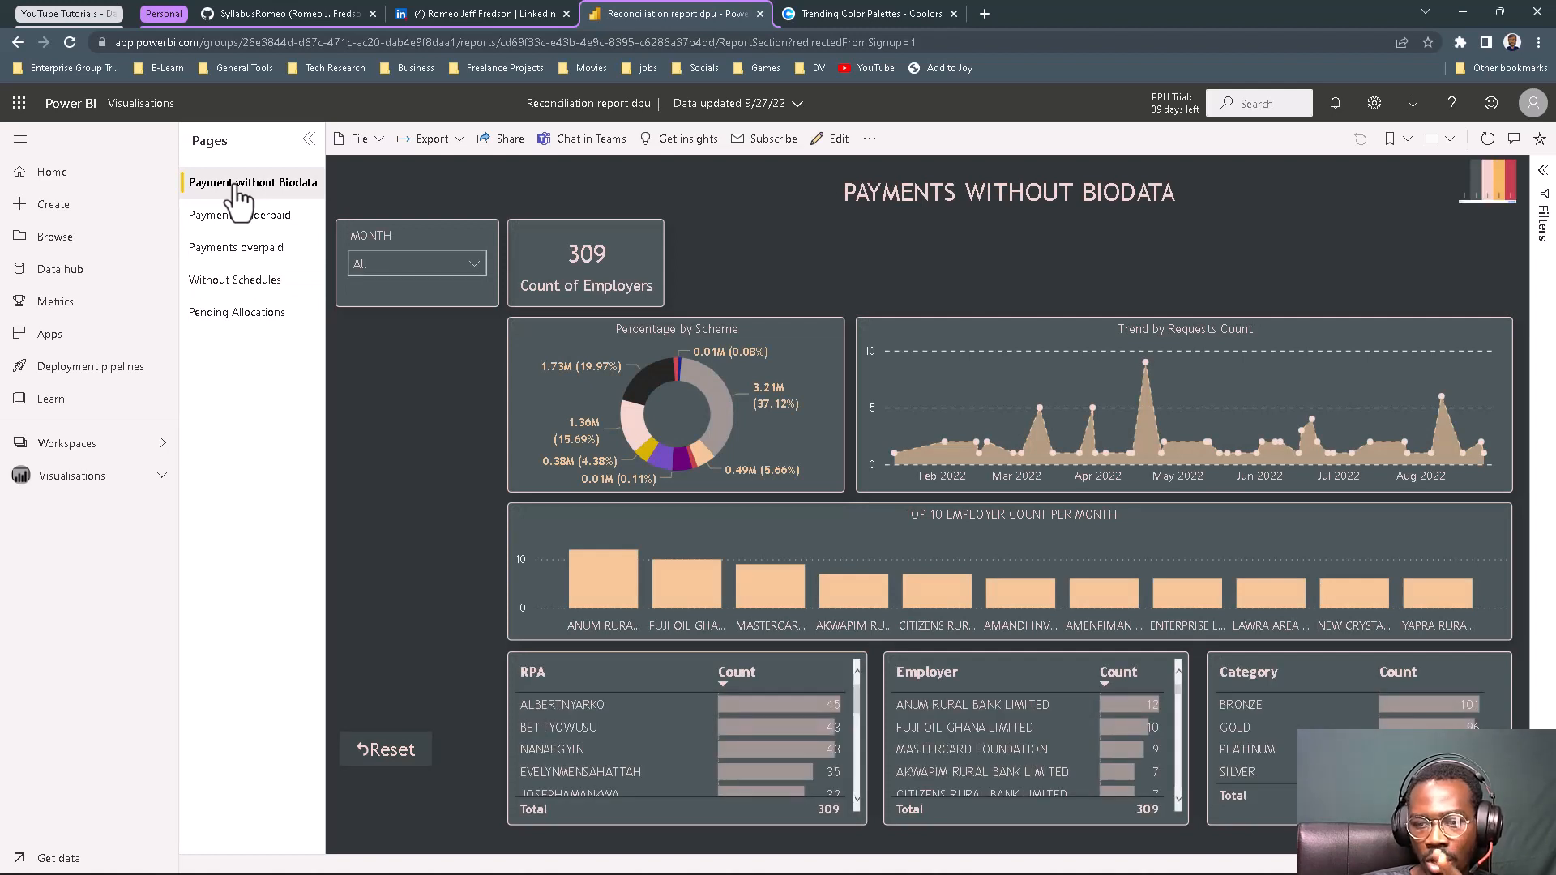
{"action": "left_click", "coordinate": [229, 316]}
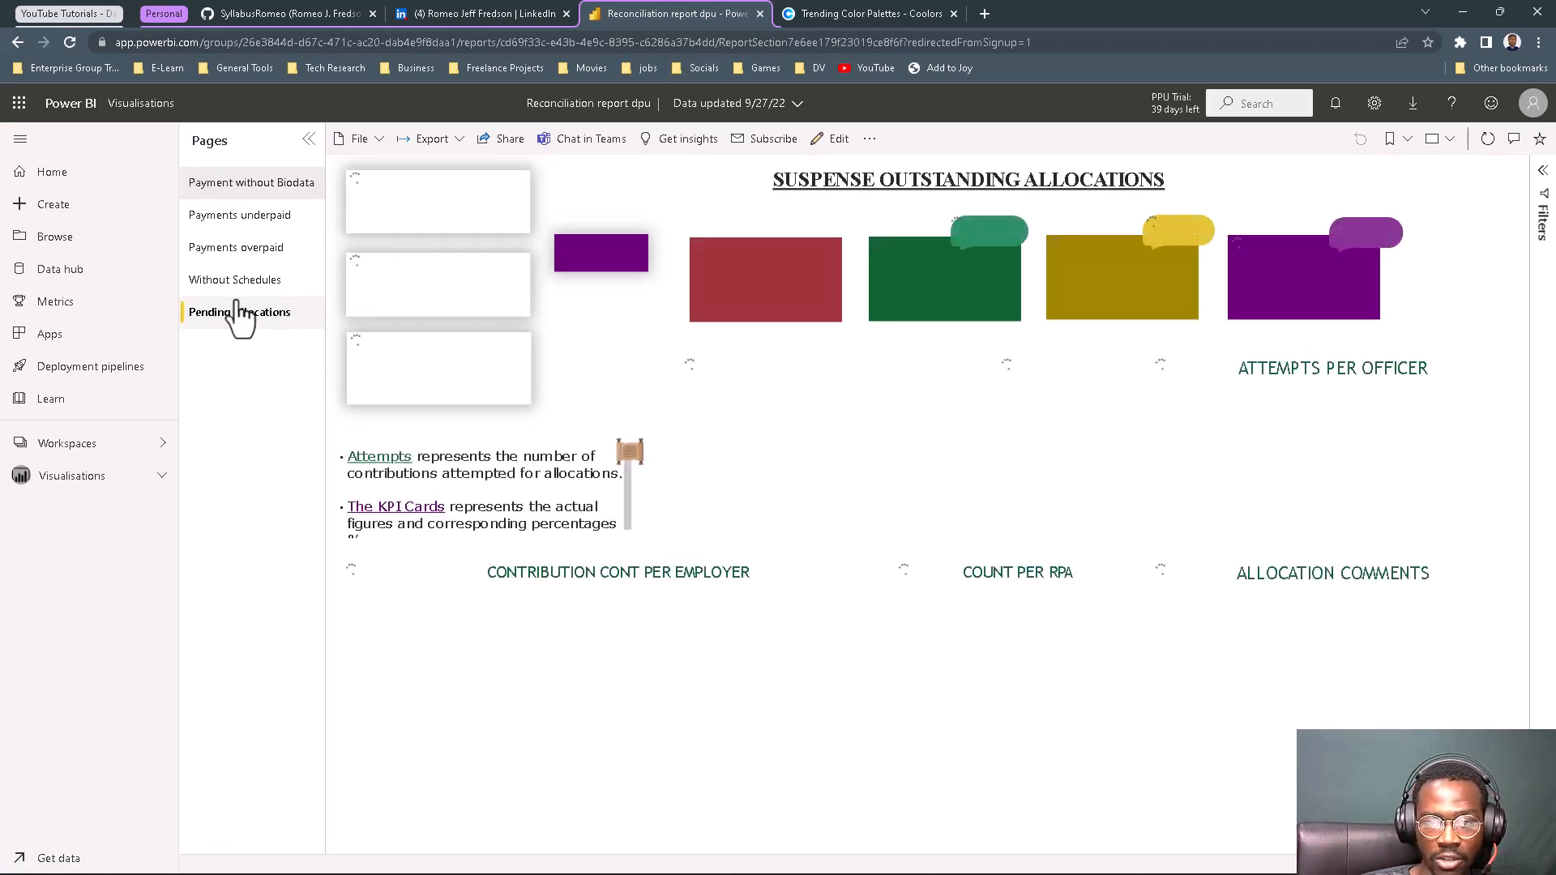
{"action": "left_click", "coordinate": [309, 139]}
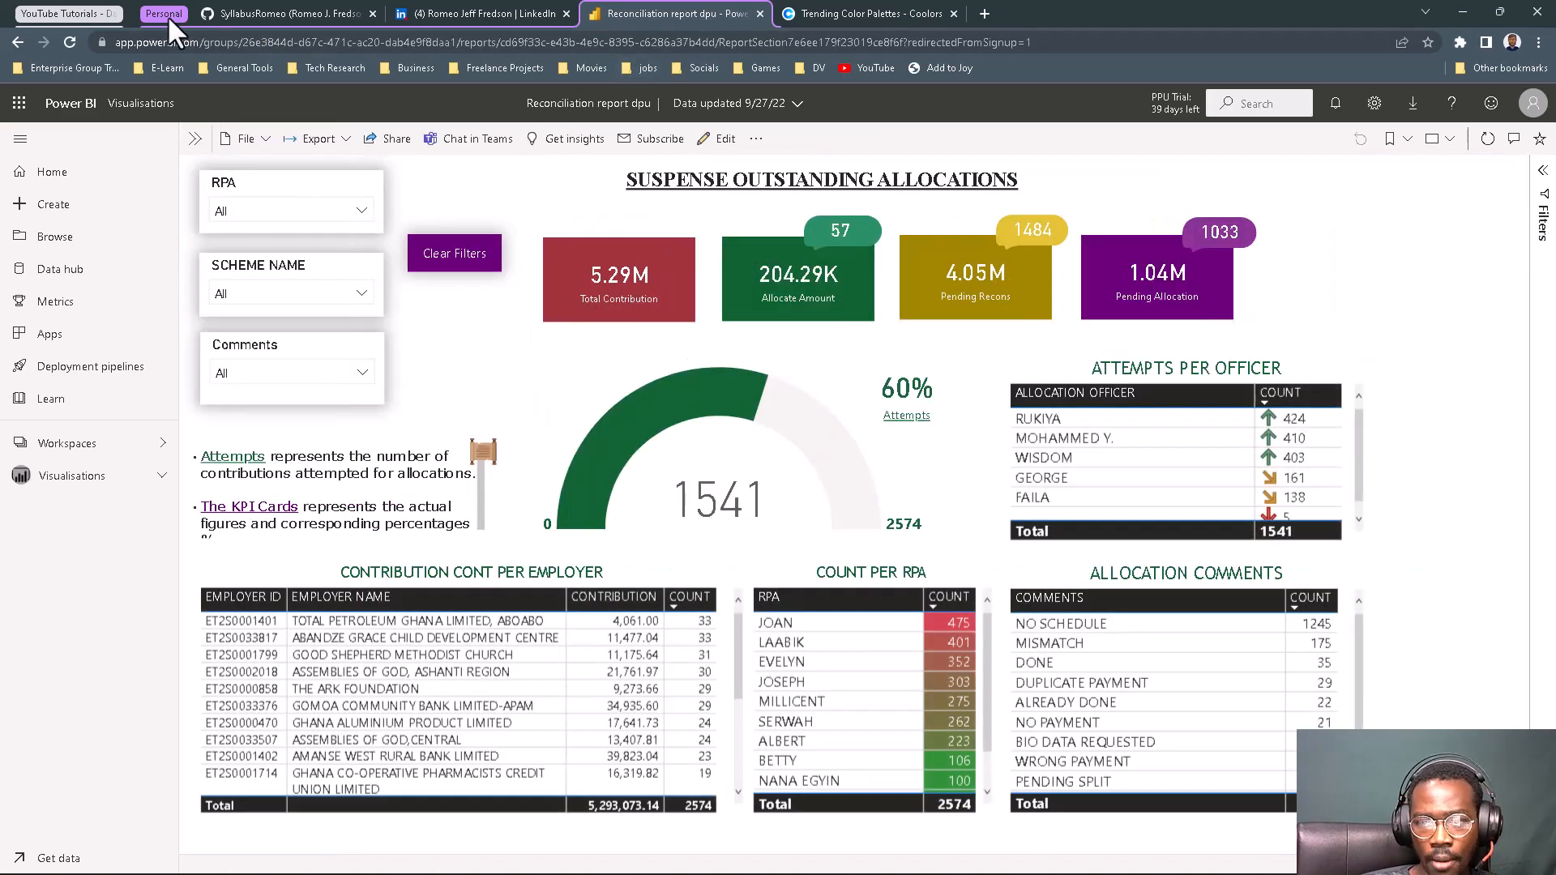
Collapse the Personal tab group to return to coolors and examine more of the trending colour palettes.
{"action": "left_click", "coordinate": [167, 14]}
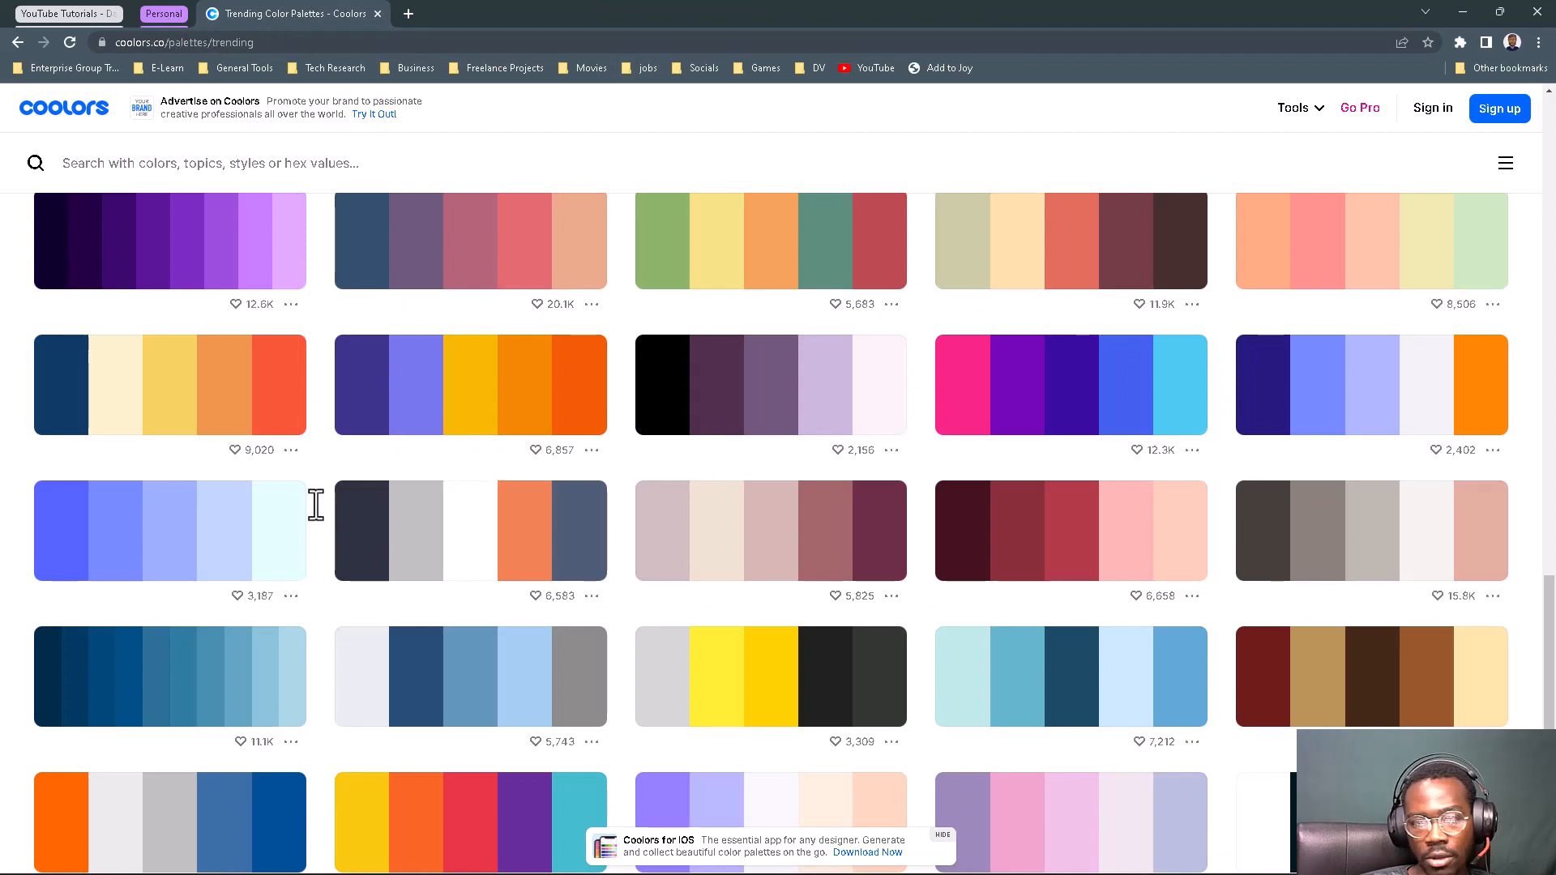
{"action": "scroll", "coordinate": [313, 504], "scroll_direction": "down", "scroll_amount": 1}
{"action": "scroll", "coordinate": [362, 470], "scroll_direction": "down", "scroll_amount": 4}
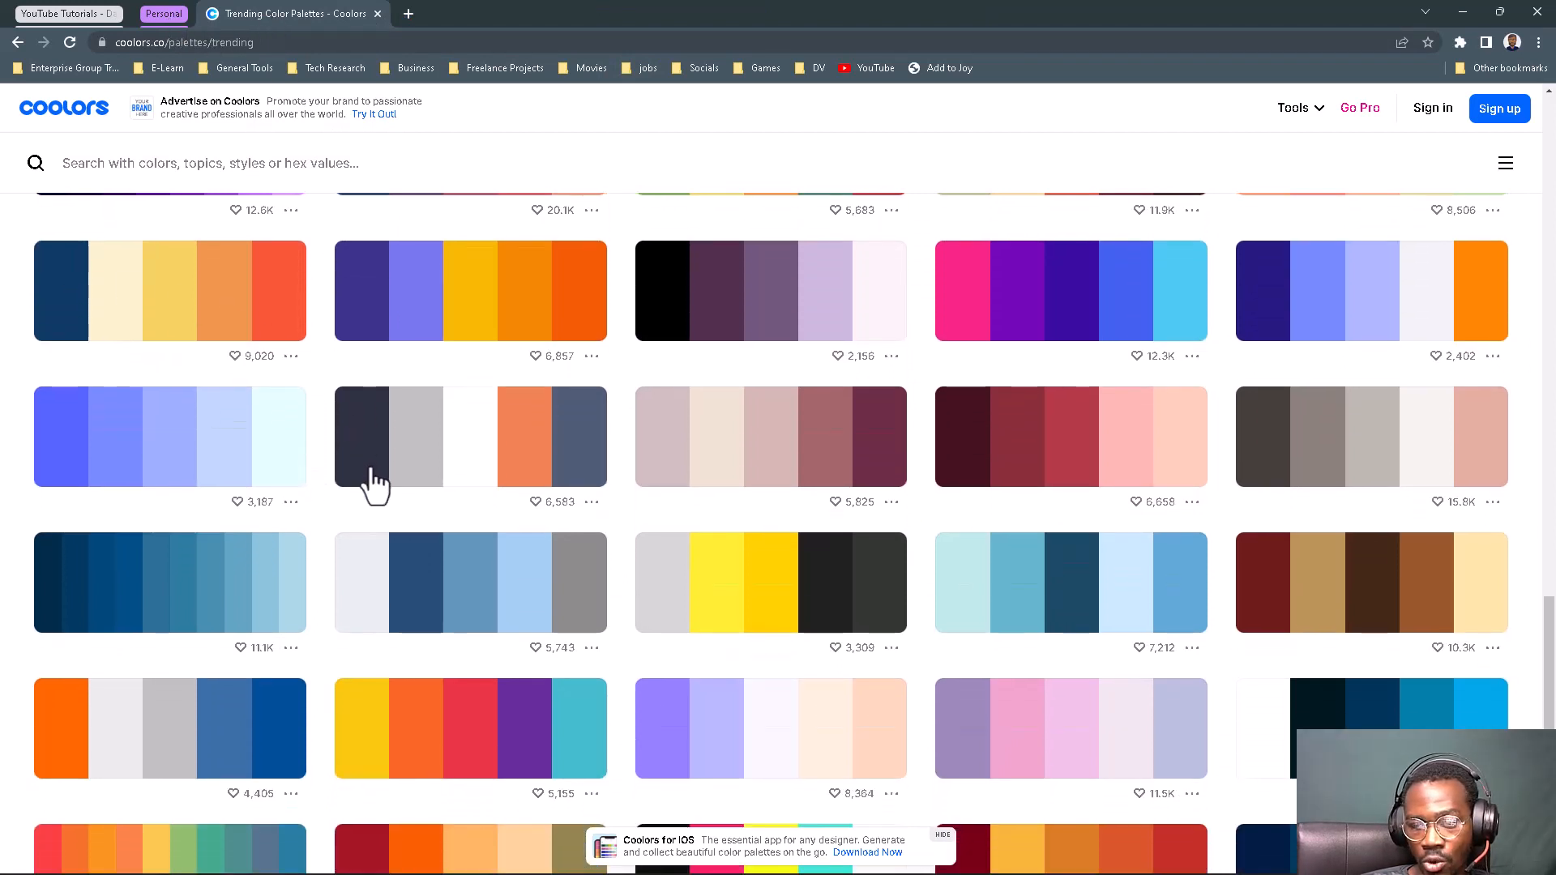
{"action": "scroll", "coordinate": [376, 491], "scroll_direction": "down", "scroll_amount": 1}
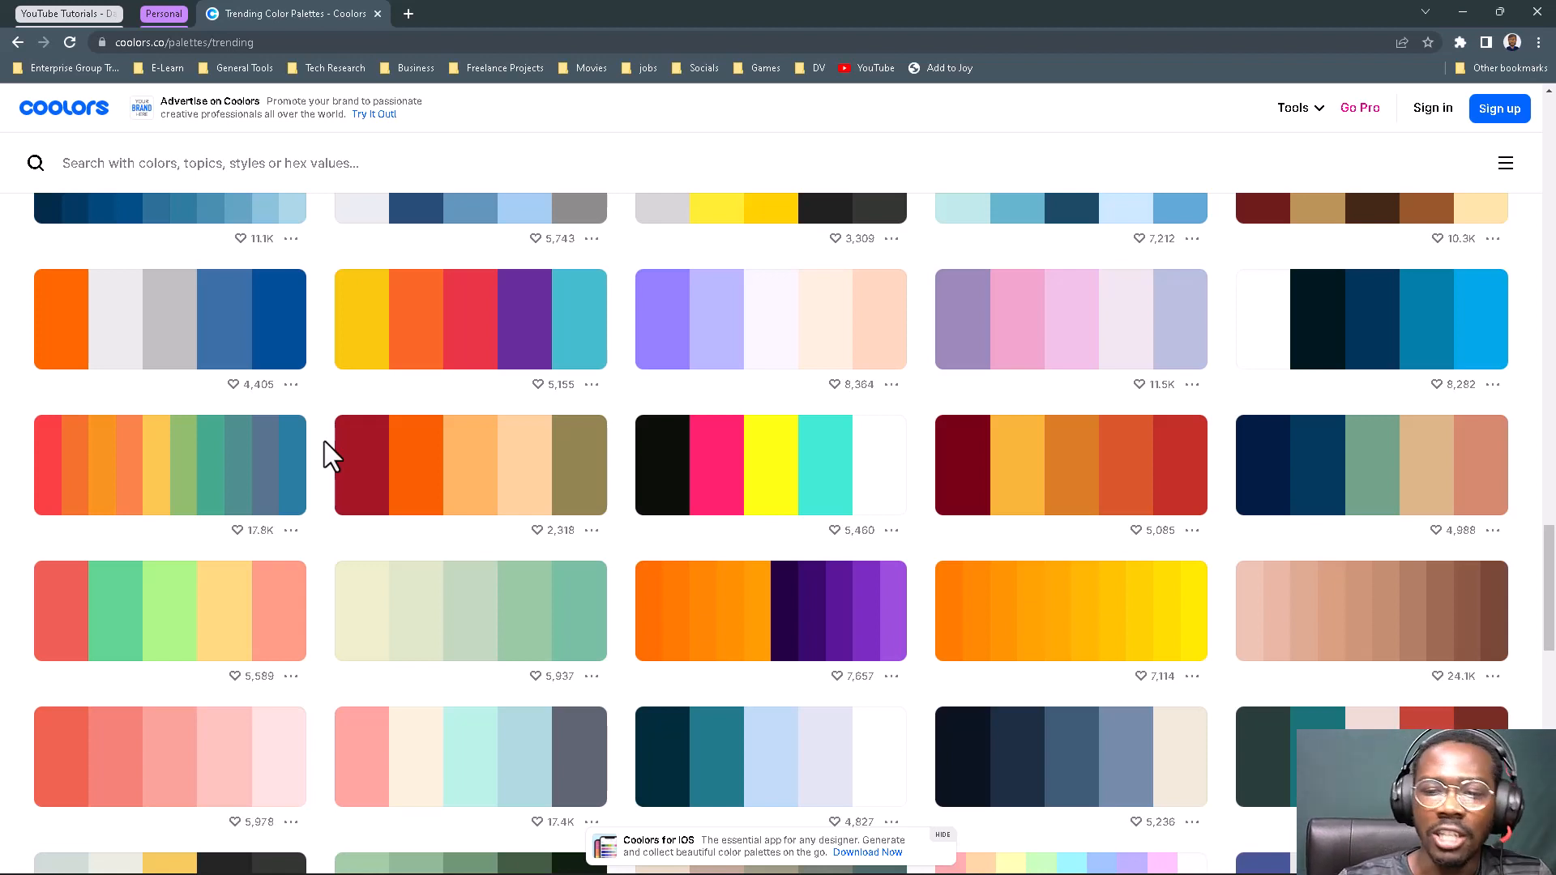
{"action": "scroll", "coordinate": [719, 619], "scroll_direction": "down", "scroll_amount": 4}
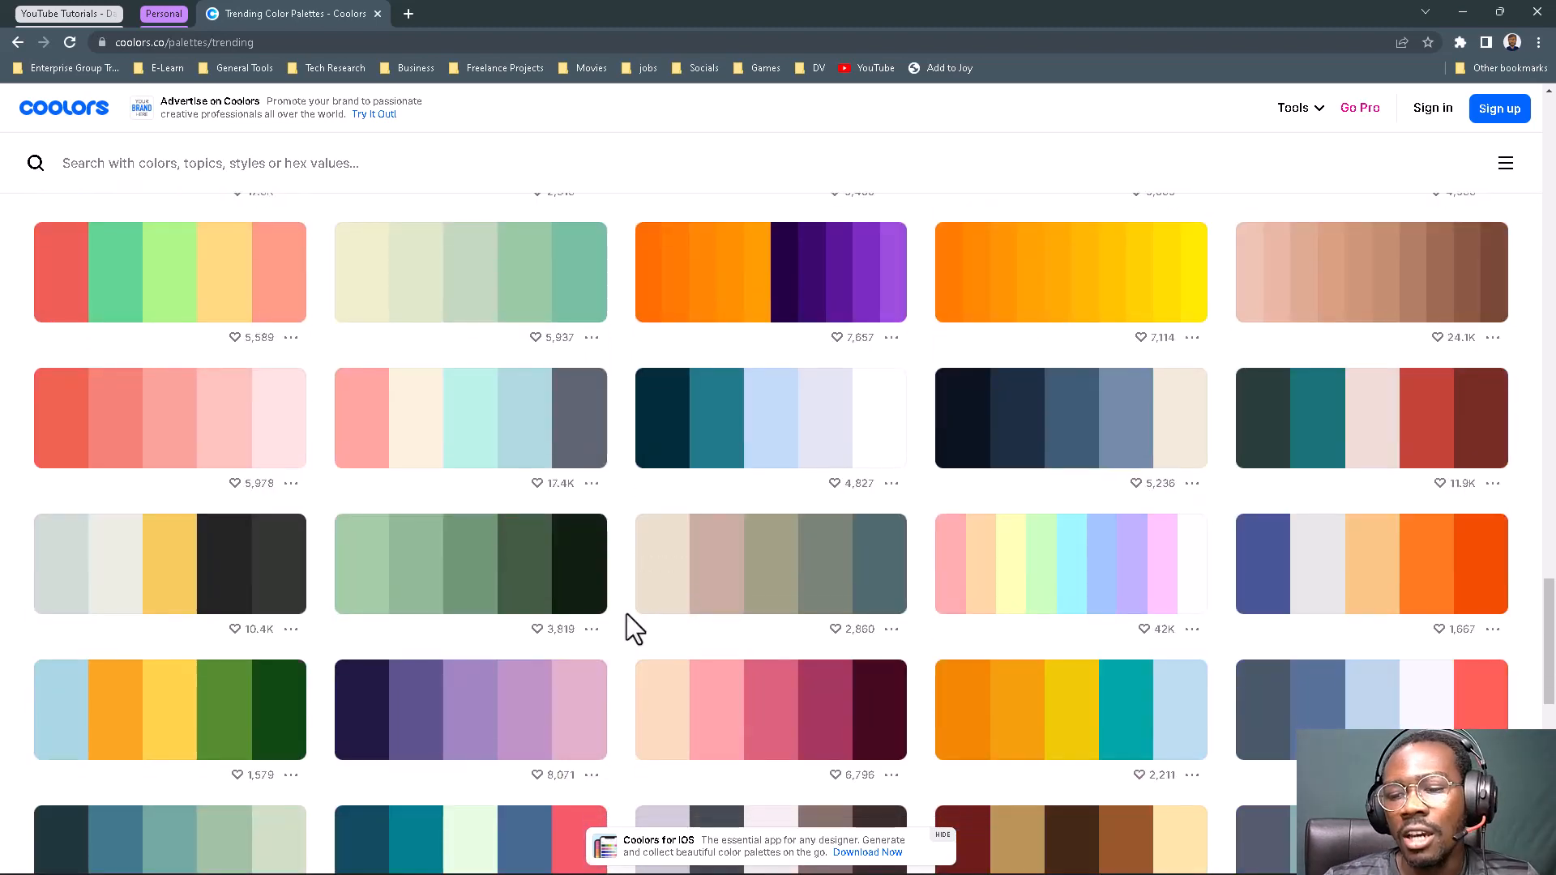
{"action": "scroll", "coordinate": [626, 629], "scroll_direction": "down", "scroll_amount": 3}
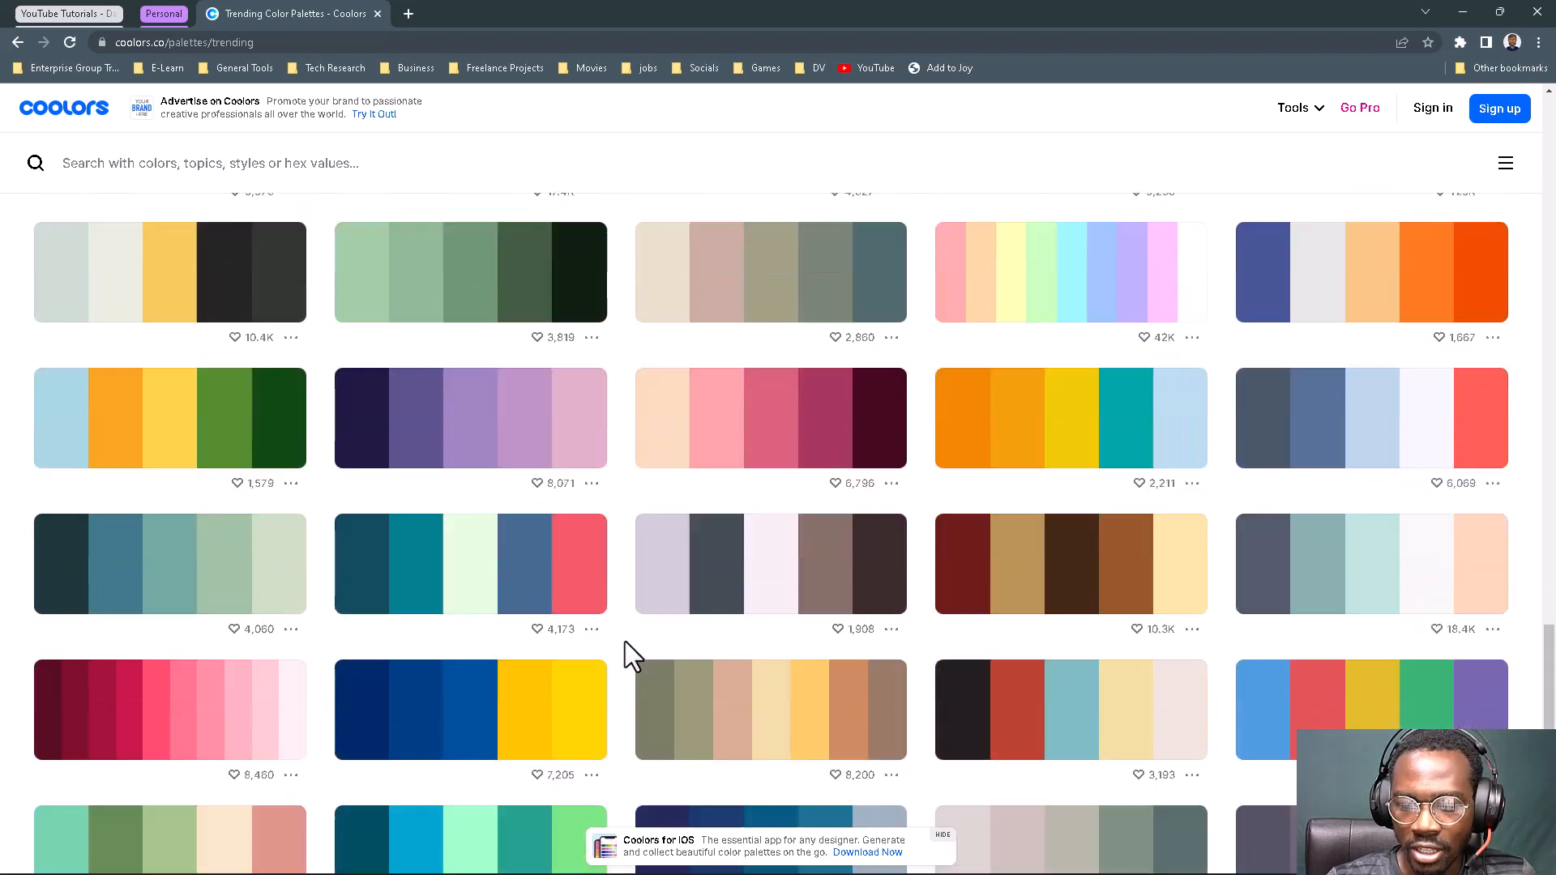
{"action": "scroll", "coordinate": [625, 641], "scroll_direction": "down", "scroll_amount": 2}
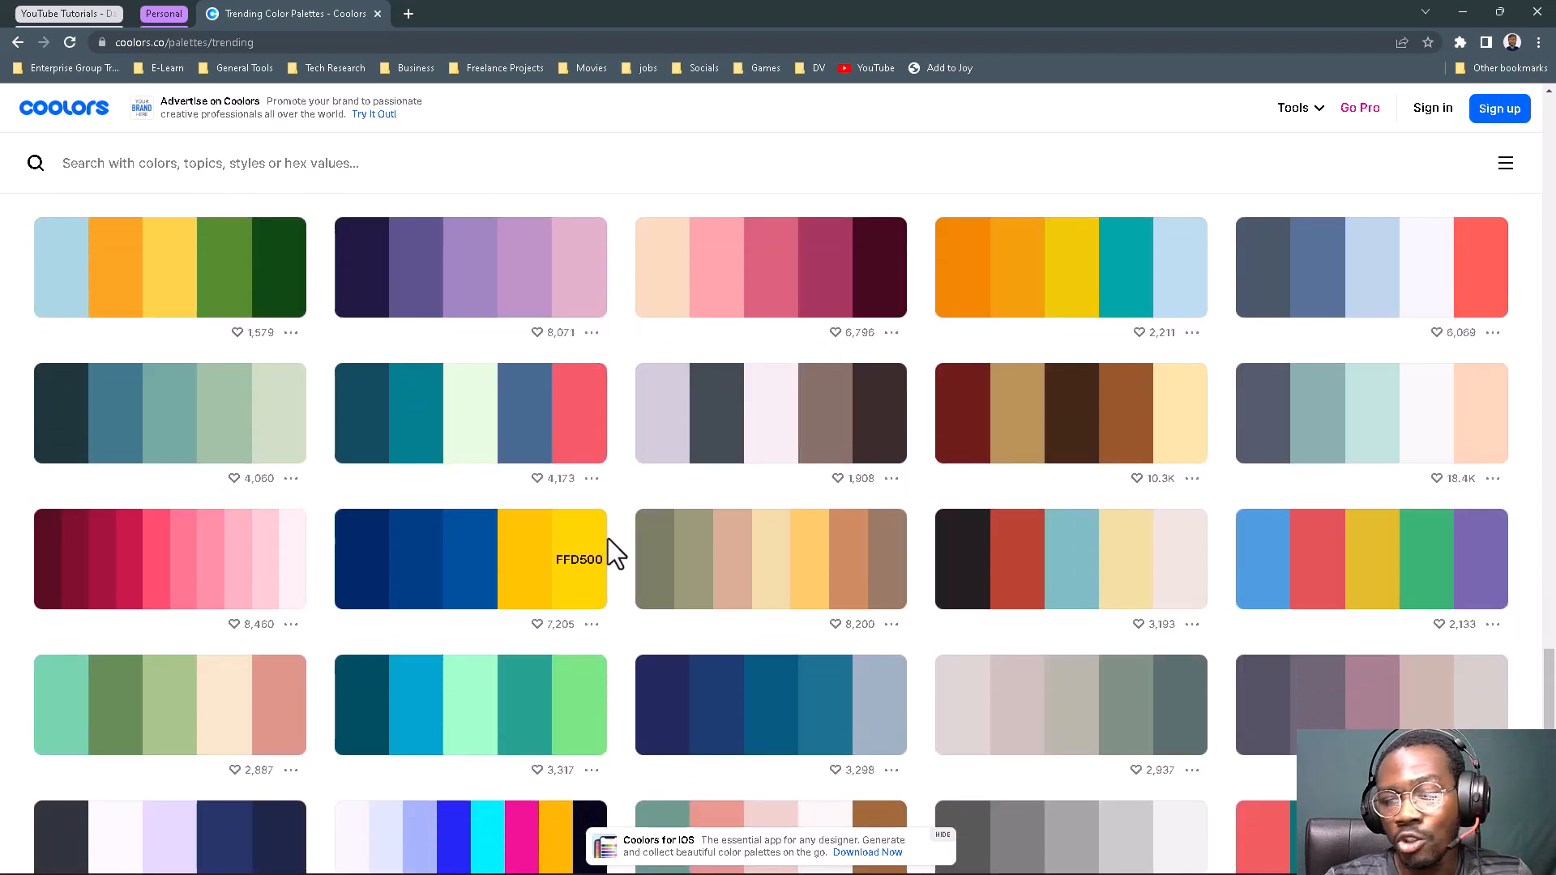